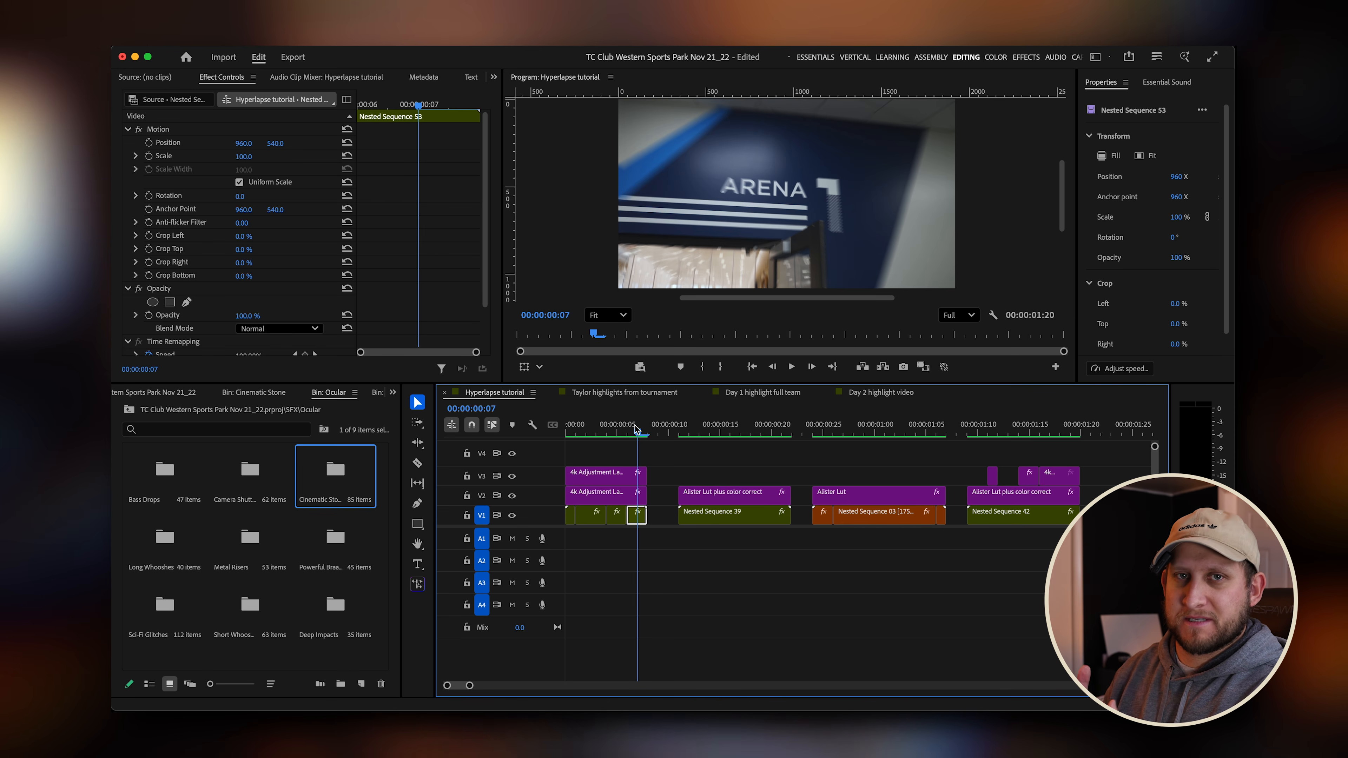
Rearrange the opening clips so Nested Sequence 39 with its LUT layer starts the sequence.
key(Home)
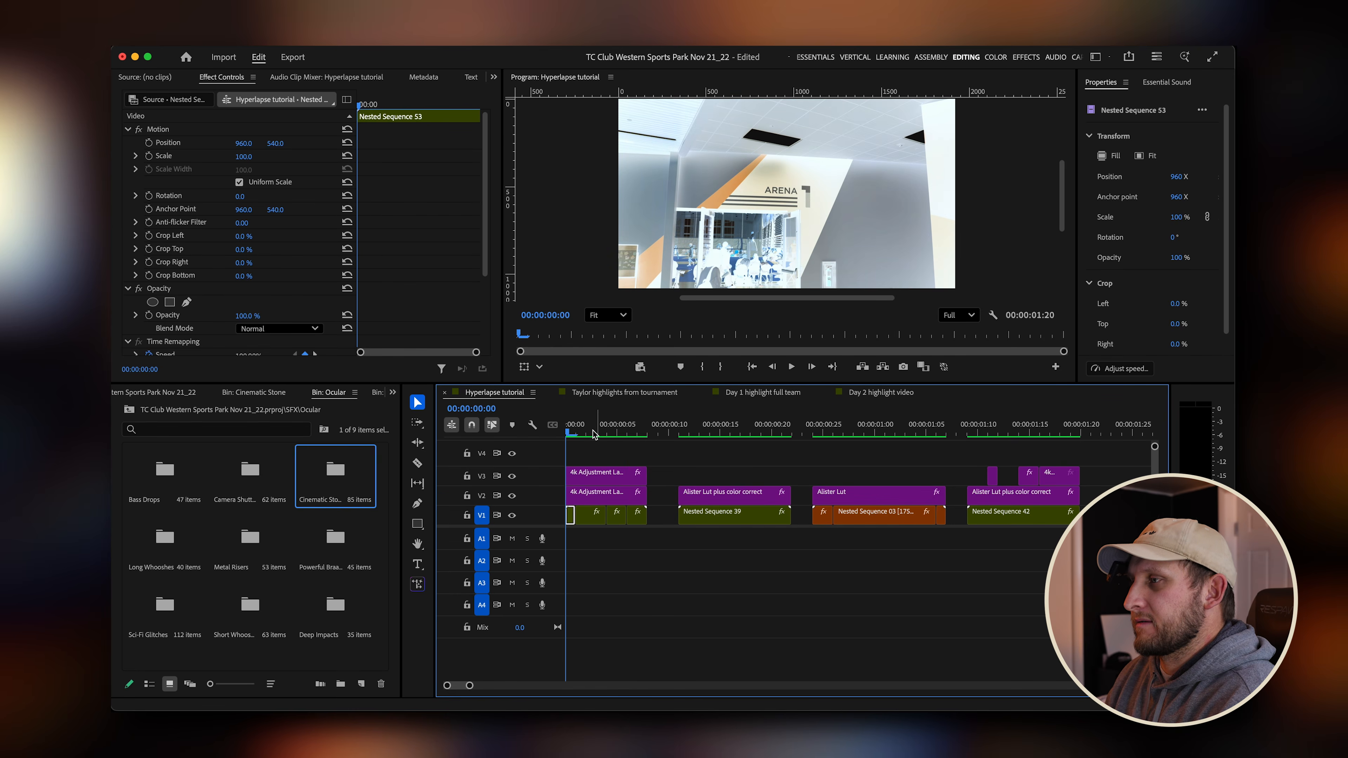
drag(593, 435, 955, 524)
key(minus)
drag(677, 507, 605, 526)
key(Home)
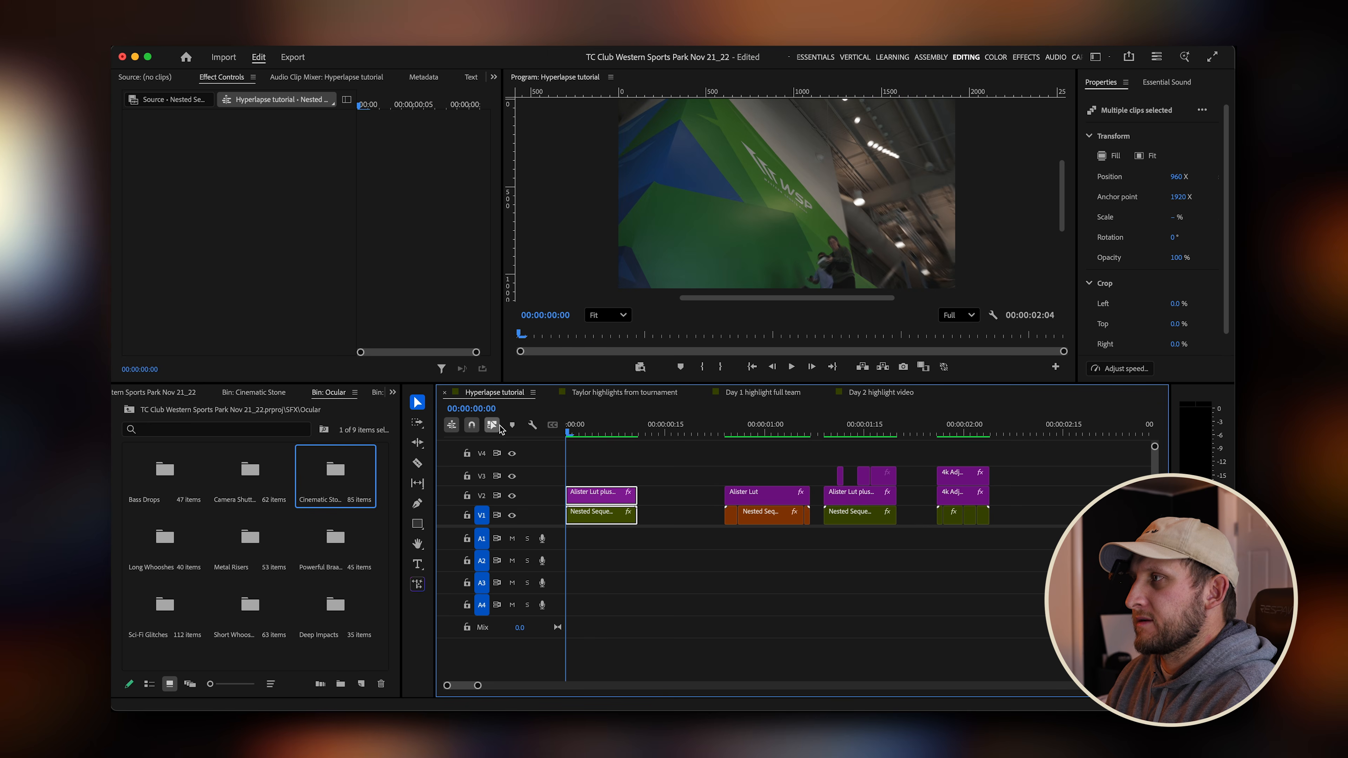
key(equal)
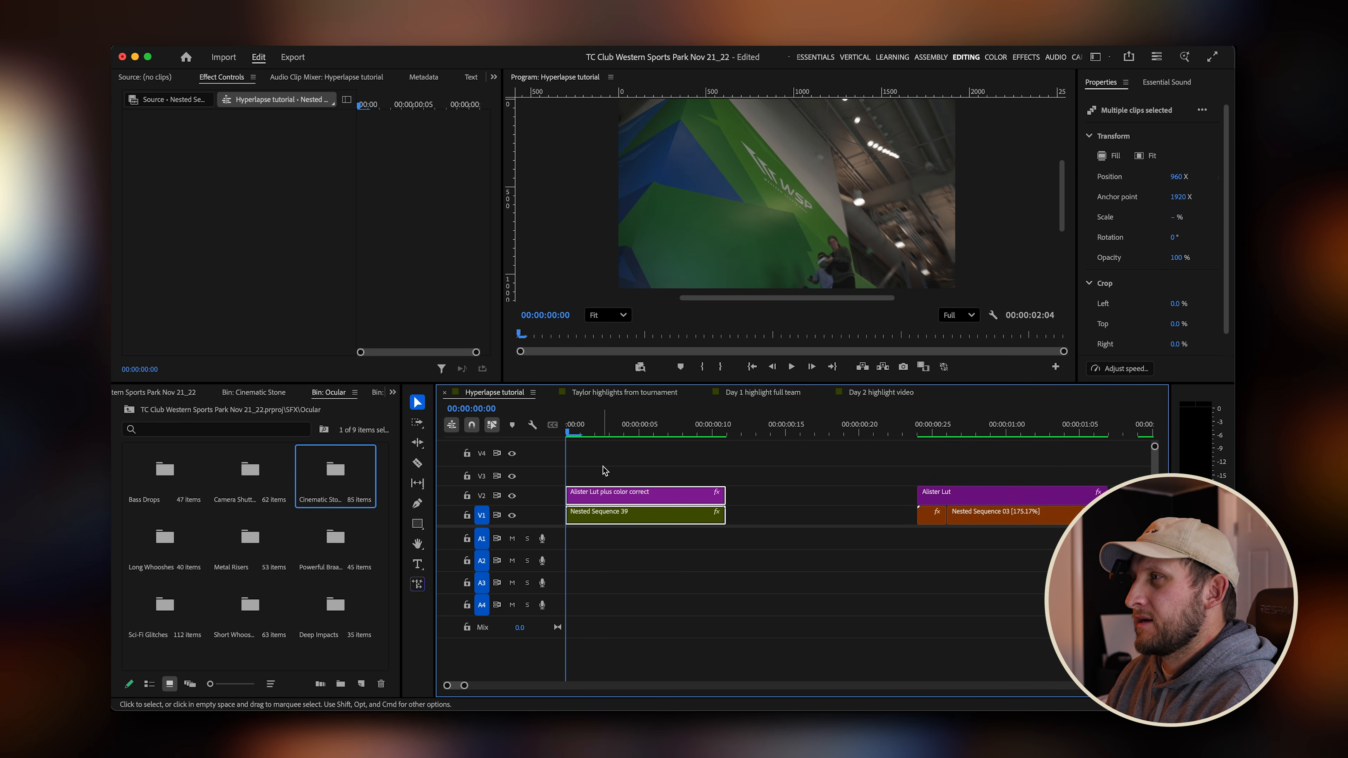
key(minus)
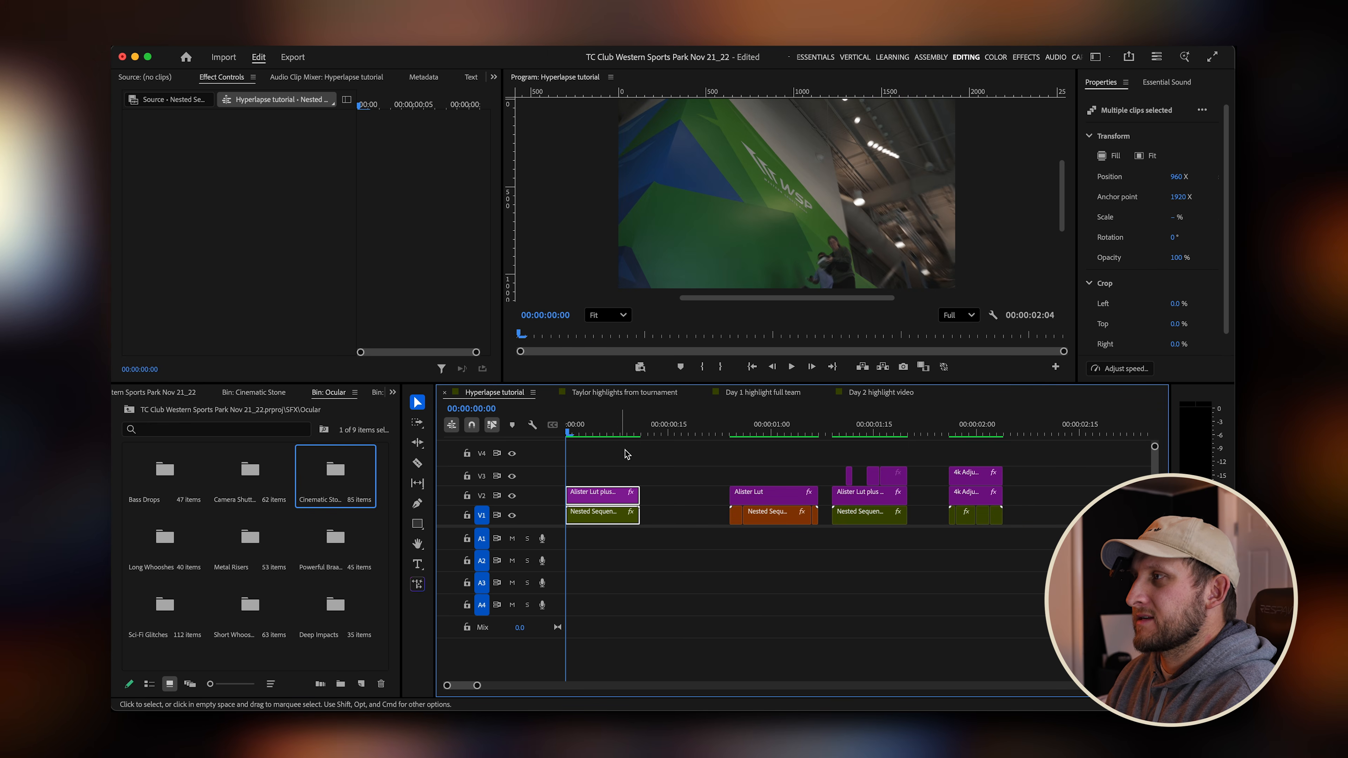
drag(570, 431, 623, 424)
click(664, 513)
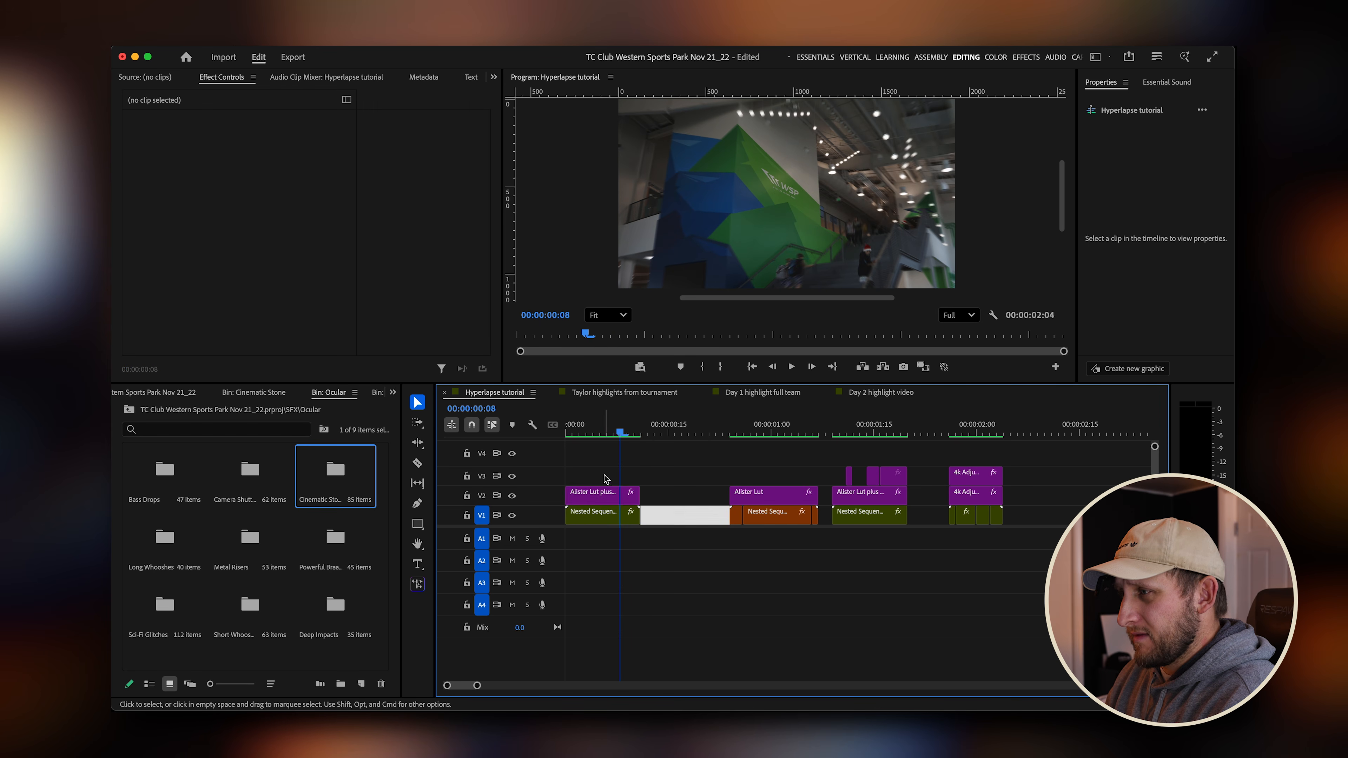
Move the clips following the first nested sequence later in the timeline to open a gap after it.
drag(605, 479, 589, 544)
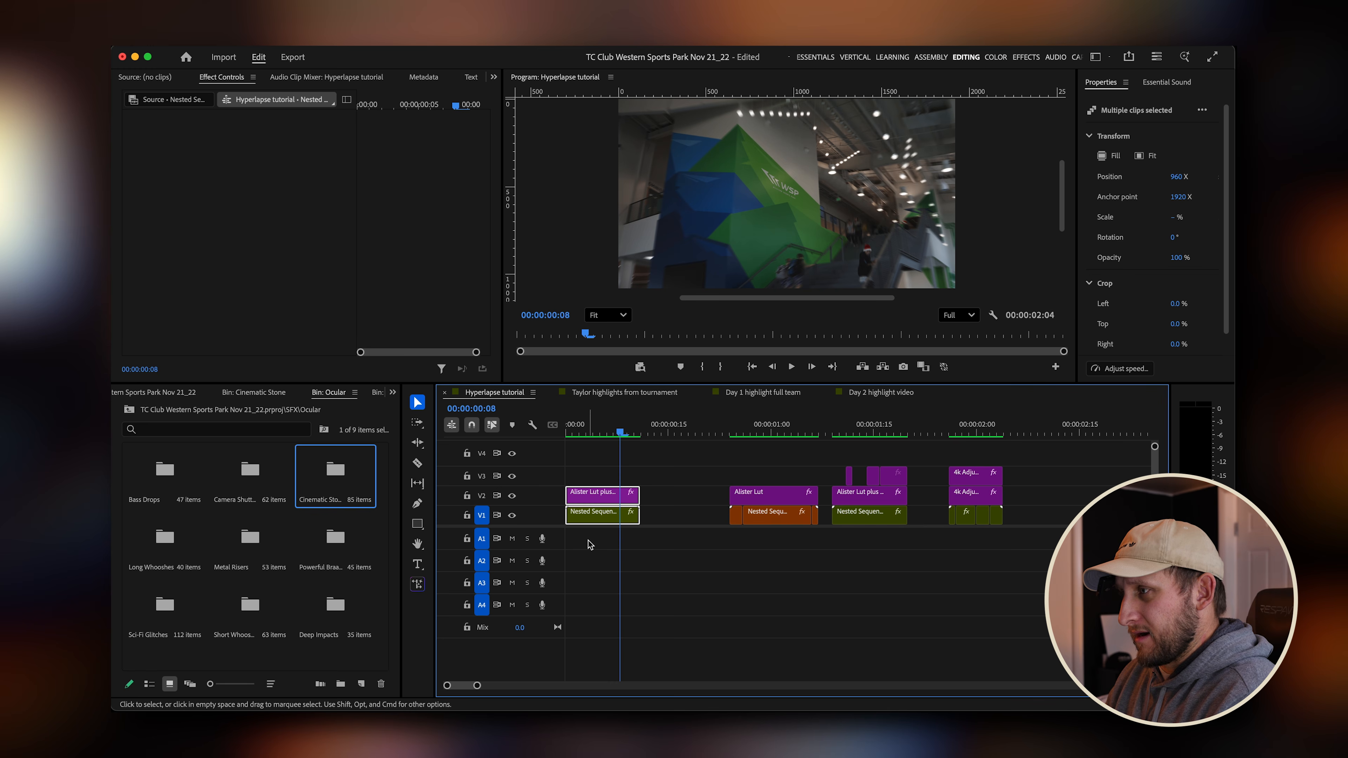
drag(736, 459, 1073, 531)
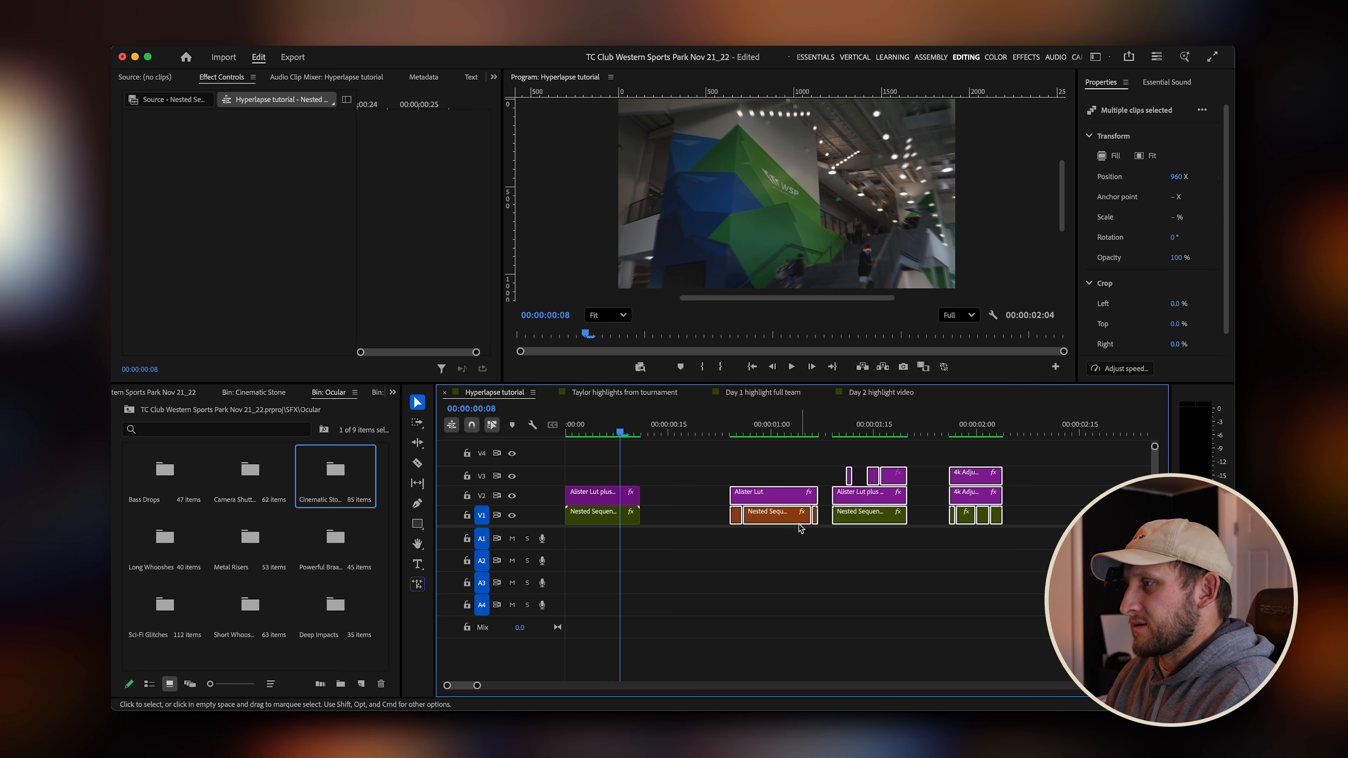
drag(800, 527, 845, 524)
Paste a copy of the first nested sequence and its LUT layer directly after the original at 00:00:12.
click(654, 433)
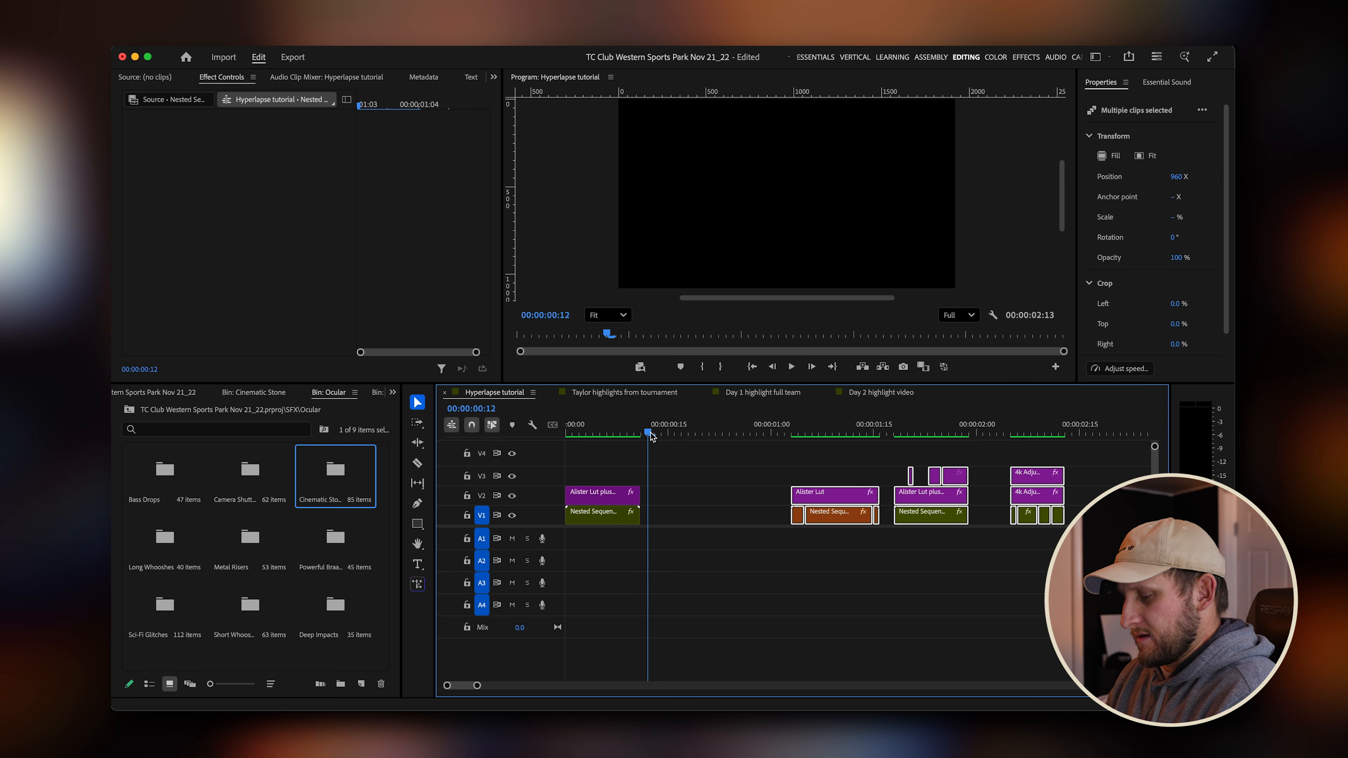
key(super+v)
drag(686, 498, 679, 499)
click(639, 431)
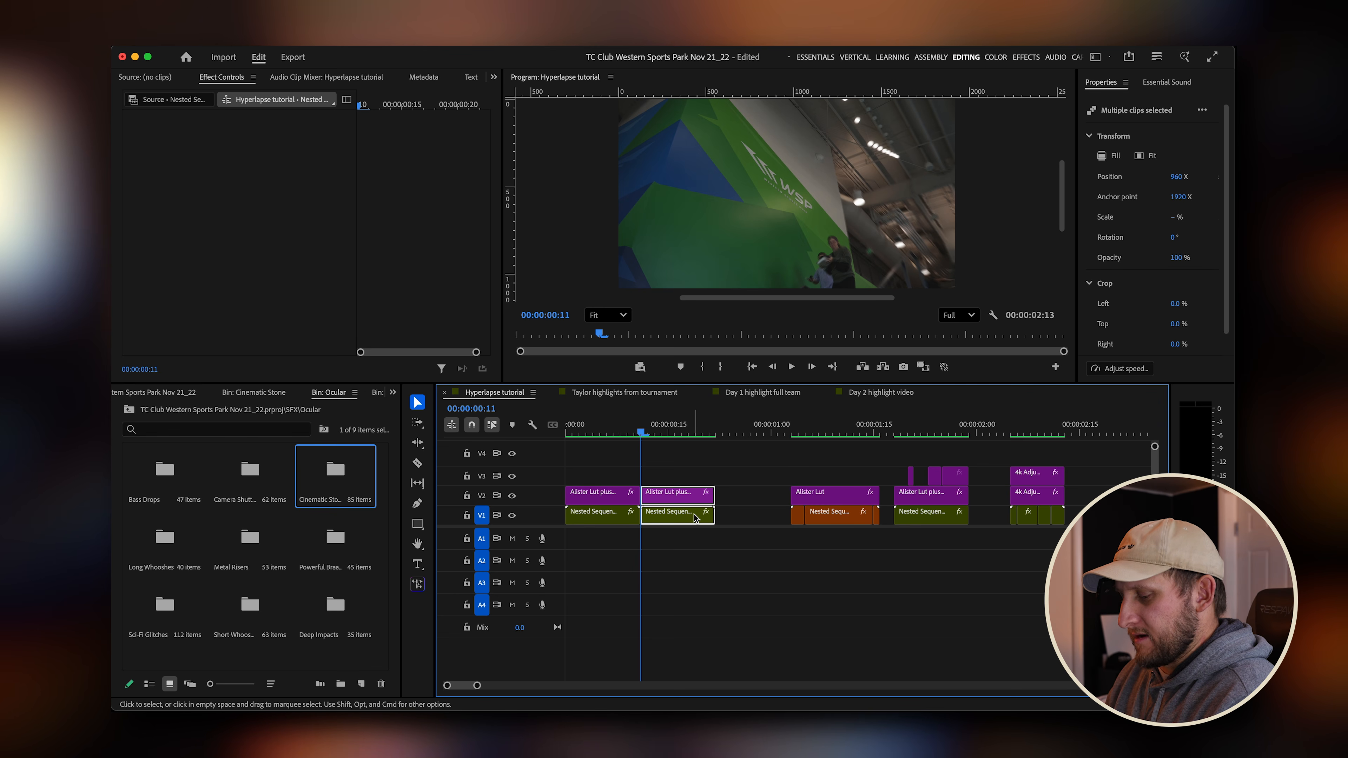
Reverse the speed of the pasted Nested Sequence 39 clip in the Clip Speed / Duration settings.
key(super+r)
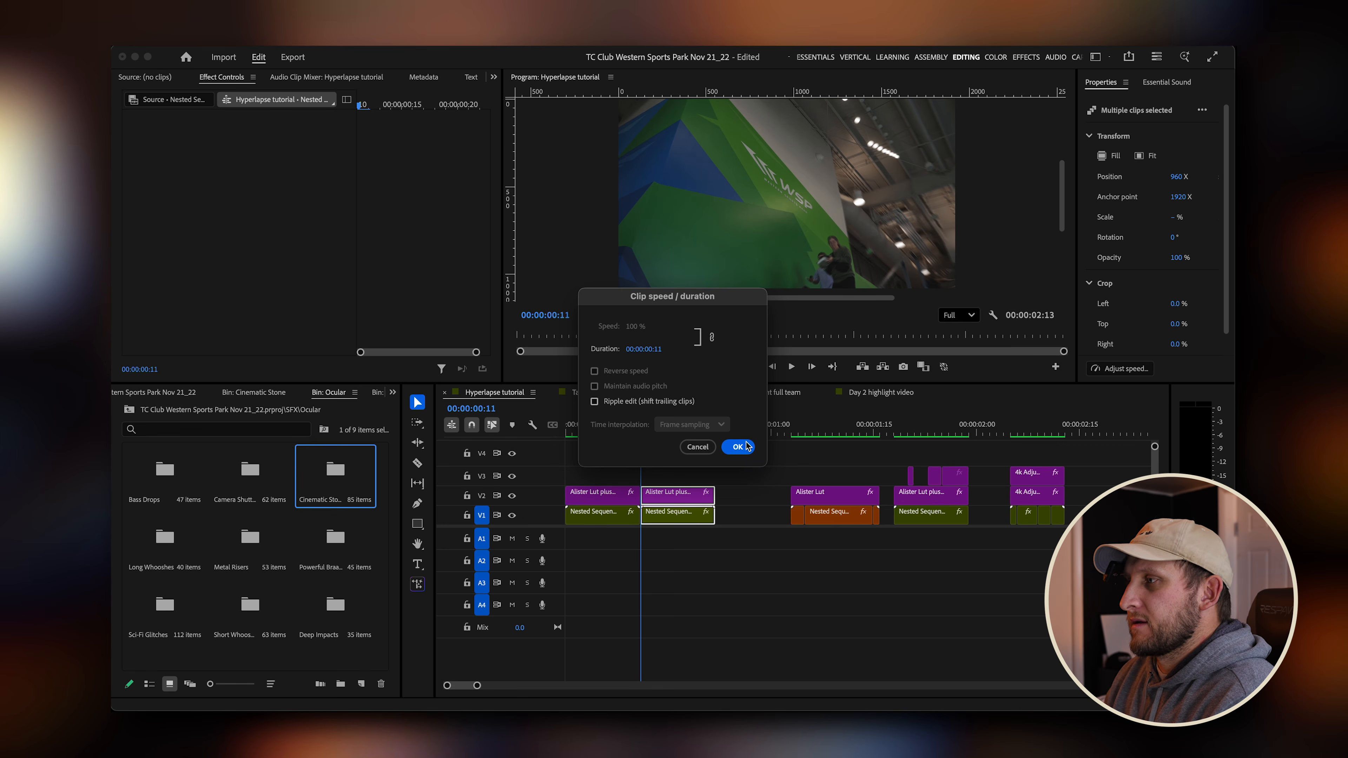
click(708, 449)
click(682, 525)
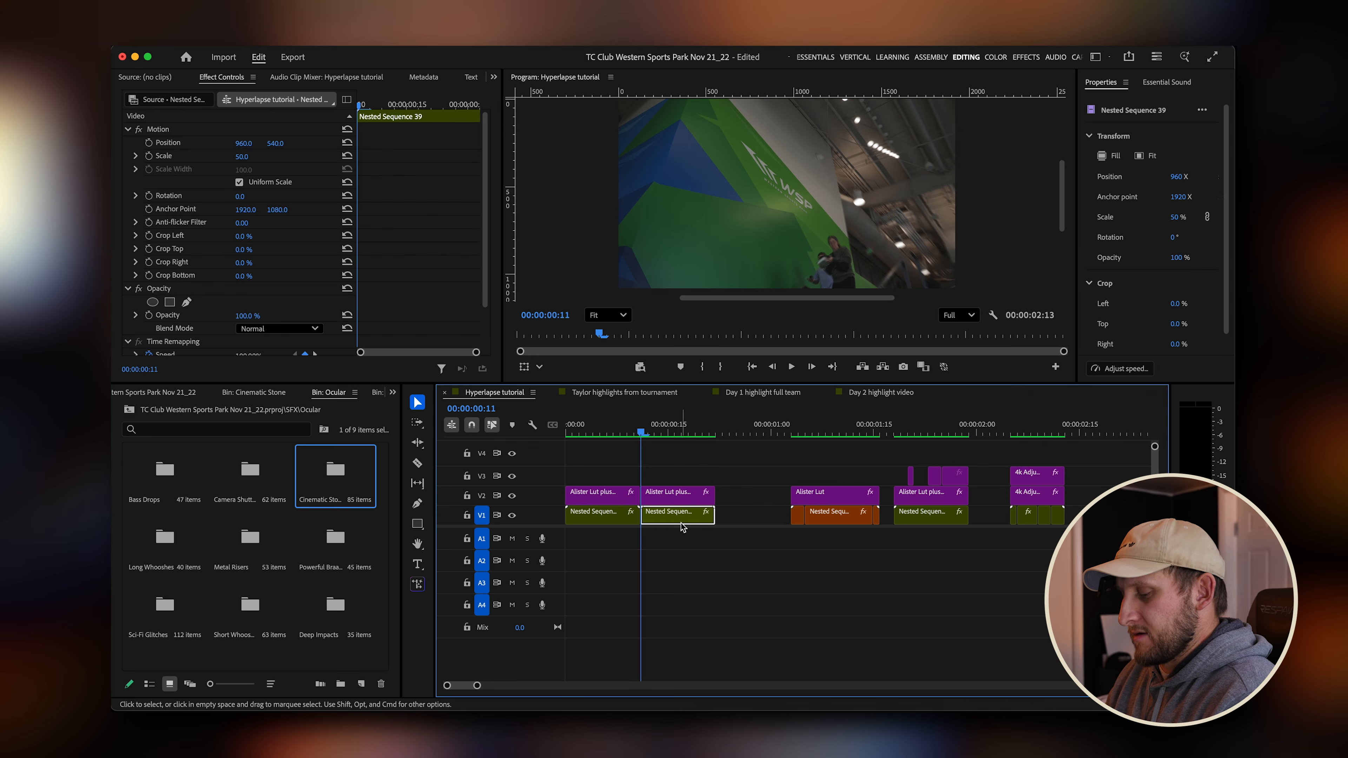
key(super+r)
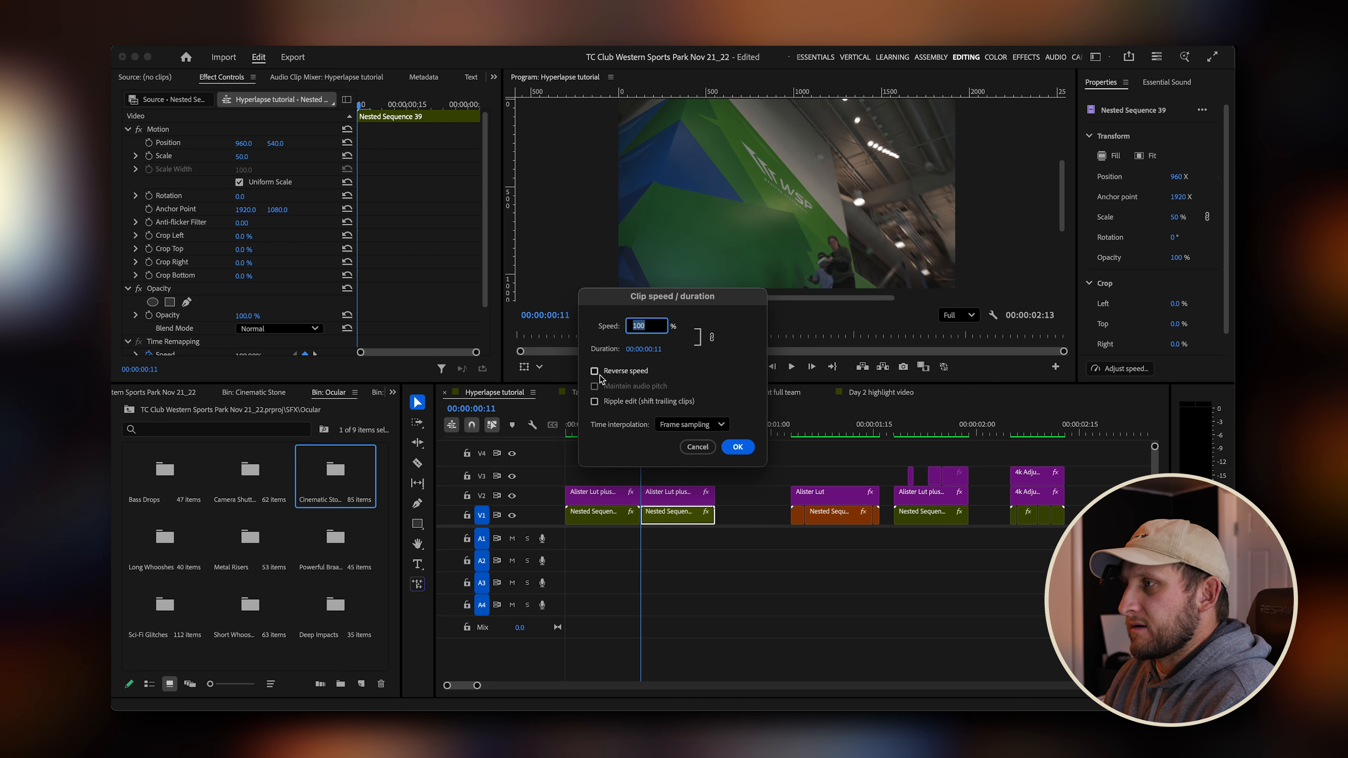
click(739, 447)
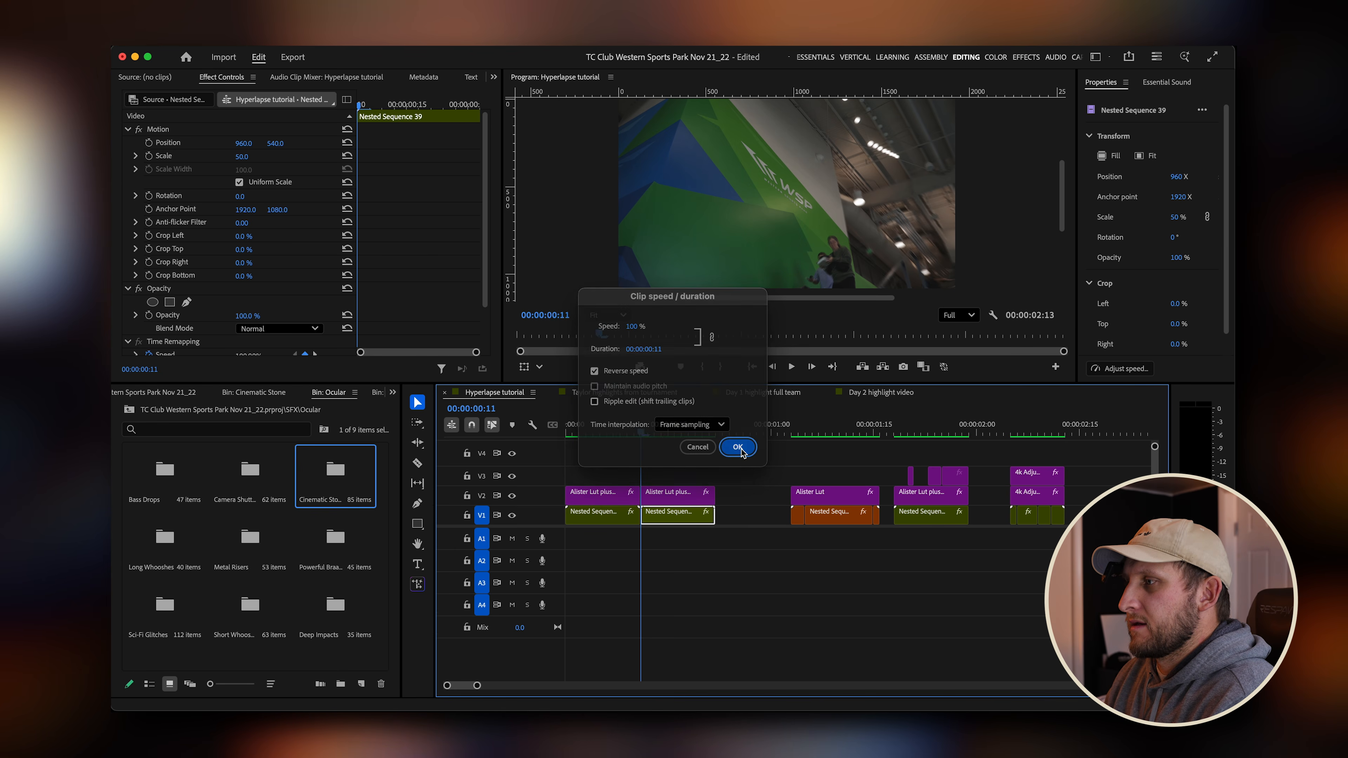
Play the opening clips from the start to review the reversed duplicate.
mouse_move(642, 433)
mouse_down()
mouse_move(656, 433)
mouse_move(641, 433)
mouse_up()
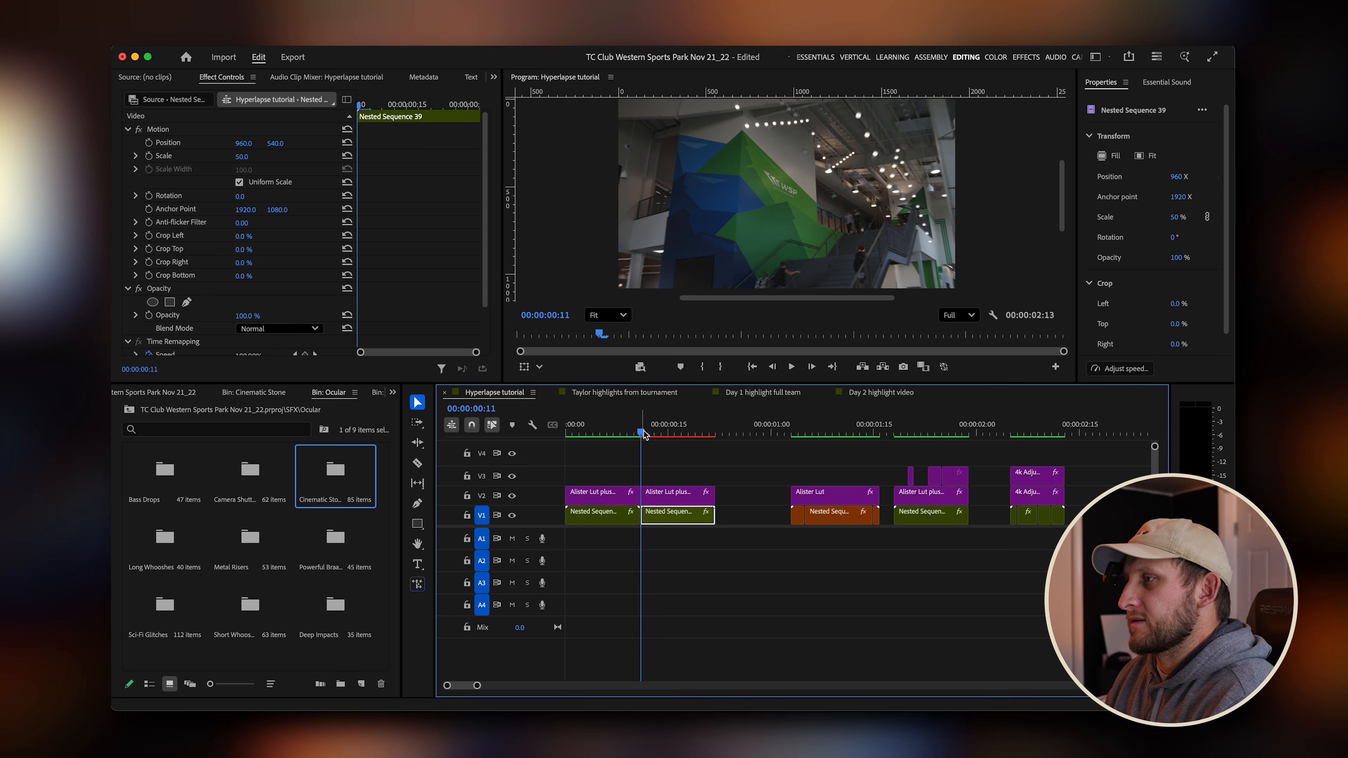
mouse_move(644, 435)
mouse_down()
mouse_move(664, 434)
mouse_move(605, 433)
mouse_move(643, 433)
mouse_up()
scroll(652, 523, up, 3)
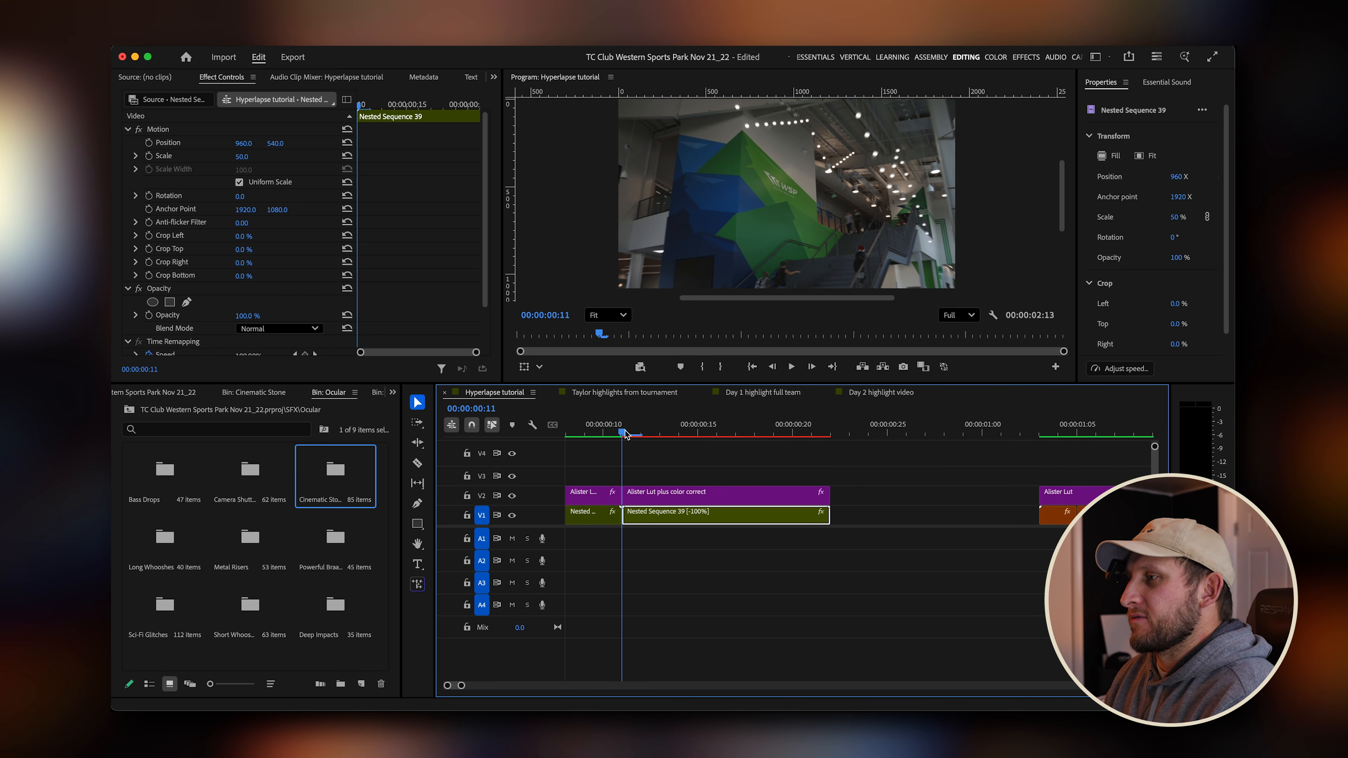
drag(630, 511, 691, 521)
key(Home)
key(space)
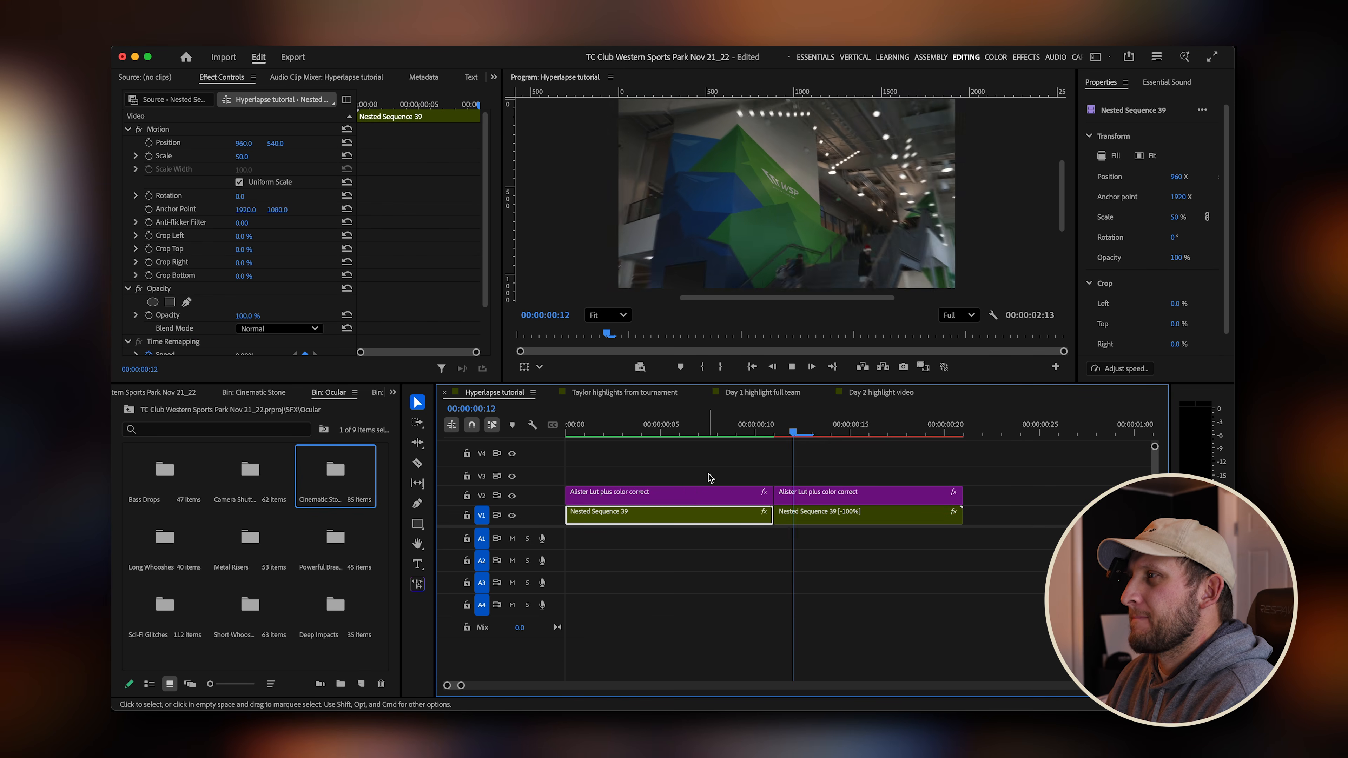
Mark an out point at 00:00:22 and render the preview from the start up to it.
mouse_move(819, 433)
mouse_down()
mouse_move(568, 458)
mouse_move(646, 438)
mouse_move(551, 438)
mouse_move(851, 424)
mouse_move(582, 410)
mouse_move(822, 408)
mouse_up()
key(minus)
key(minus)
key(minus)
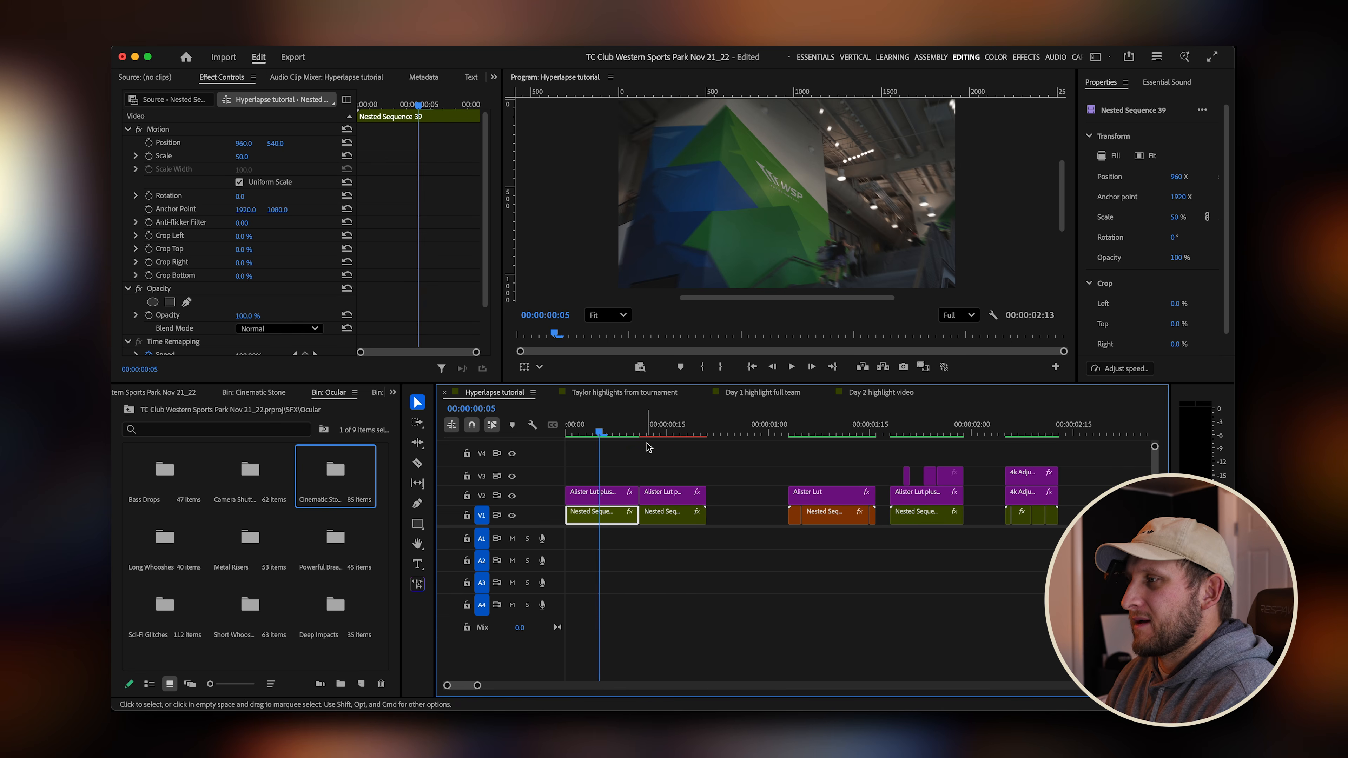
drag(654, 434, 717, 434)
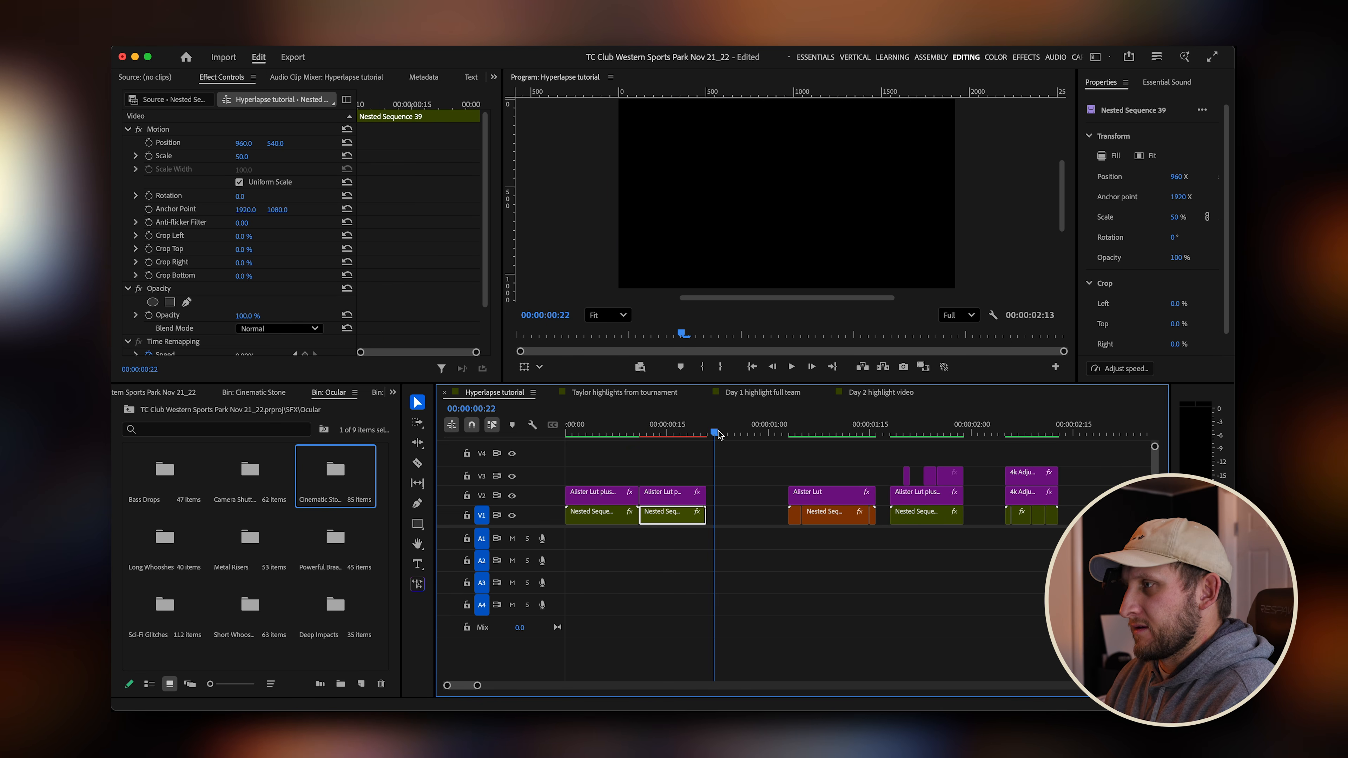
key(o)
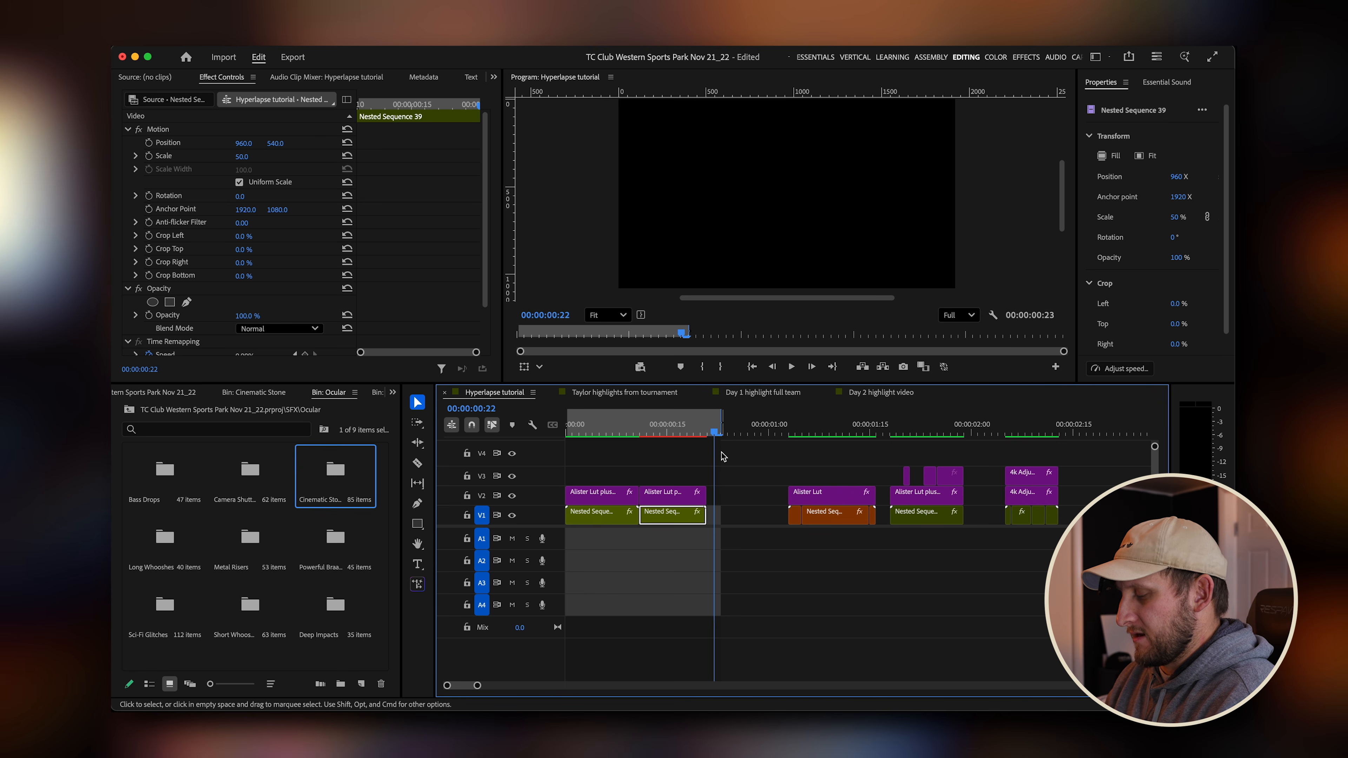
key(Return)
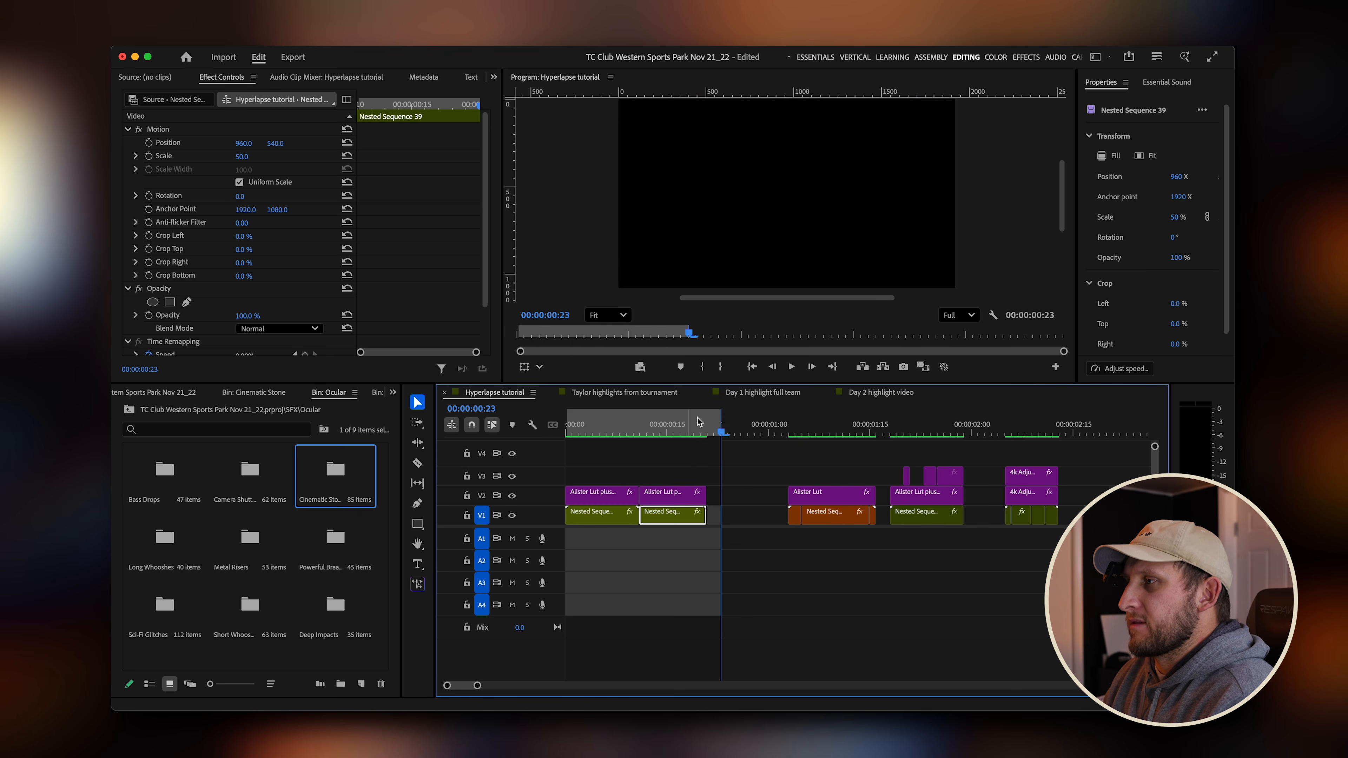
Clear the in and out marks and play the sequence from the start.
click(578, 435)
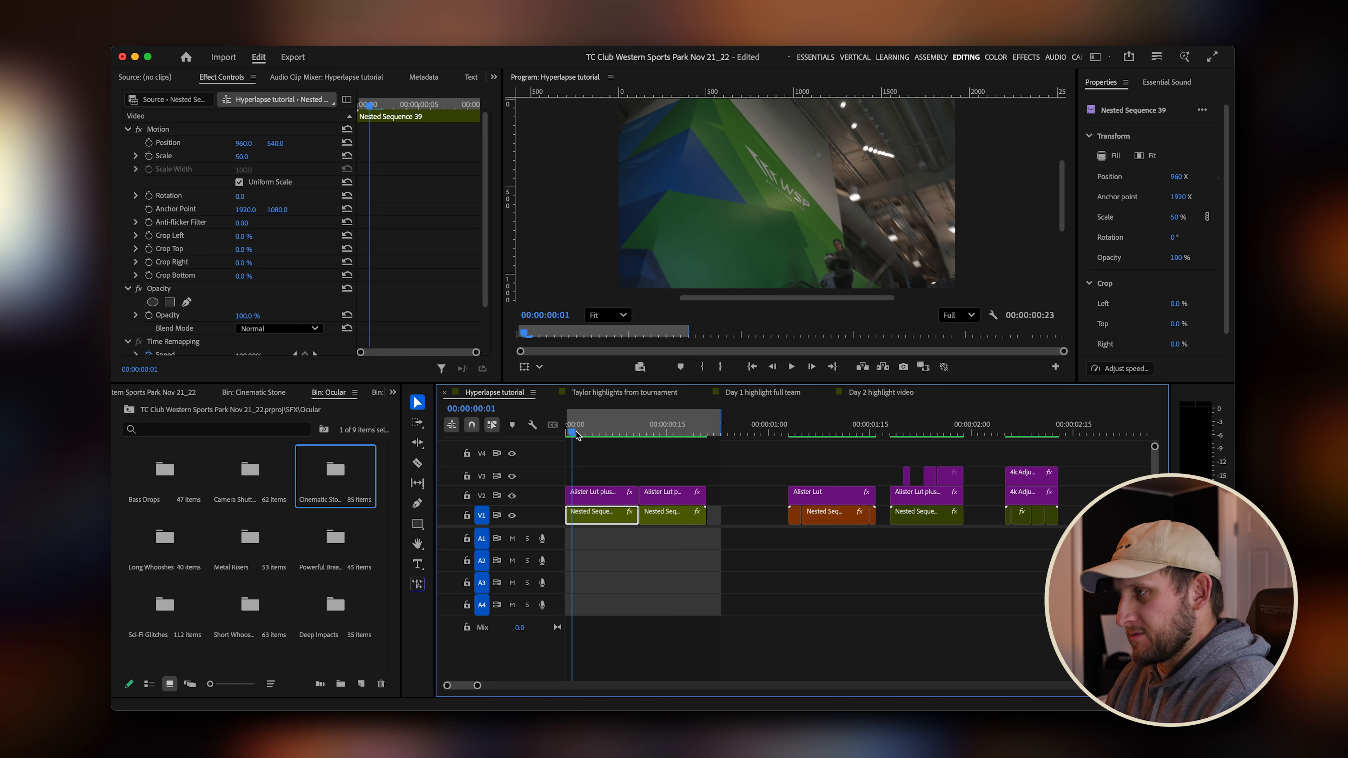
key(alt+x)
key(space)
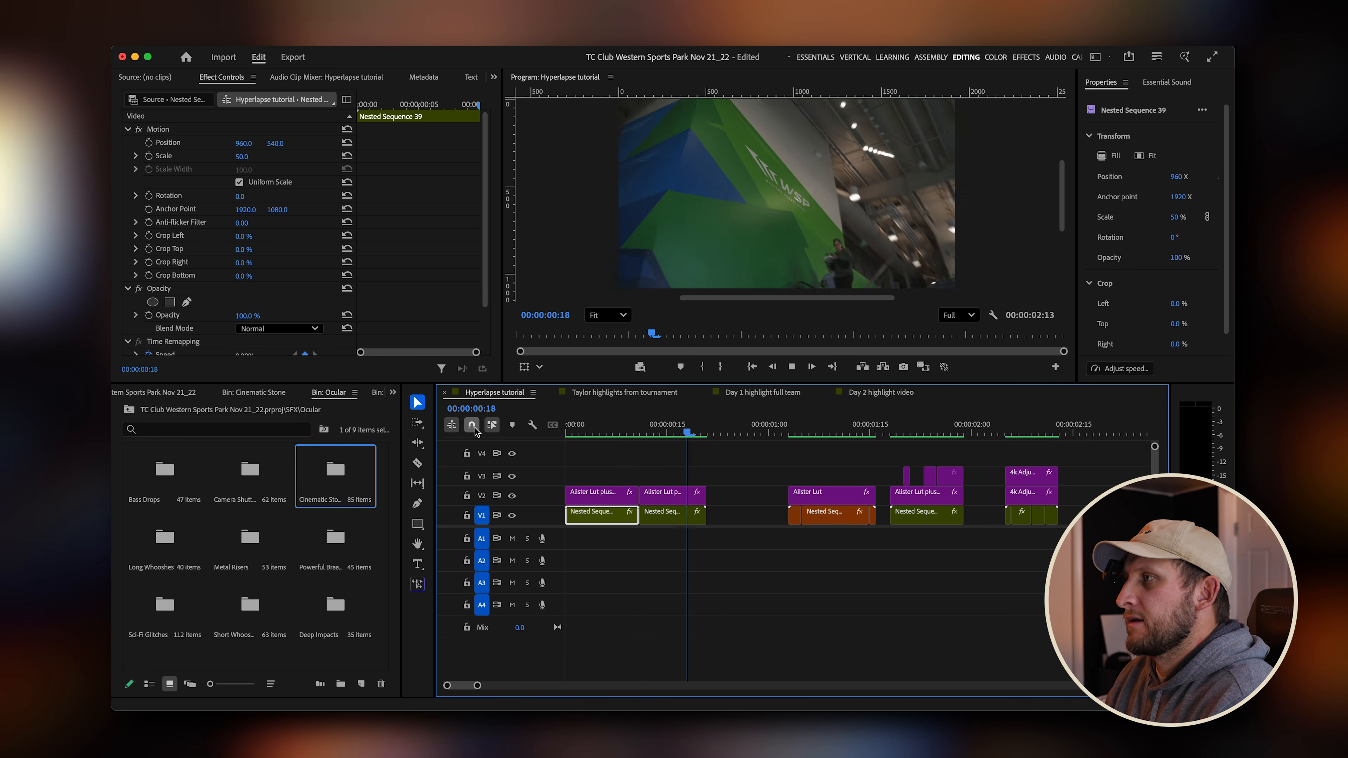
Move the orange nested sequence and its LUT layer left against the reversed clip, raising them two tracks.
drag(605, 432, 843, 513)
drag(885, 471, 750, 523)
key(alt+Up)
key(alt+Up)
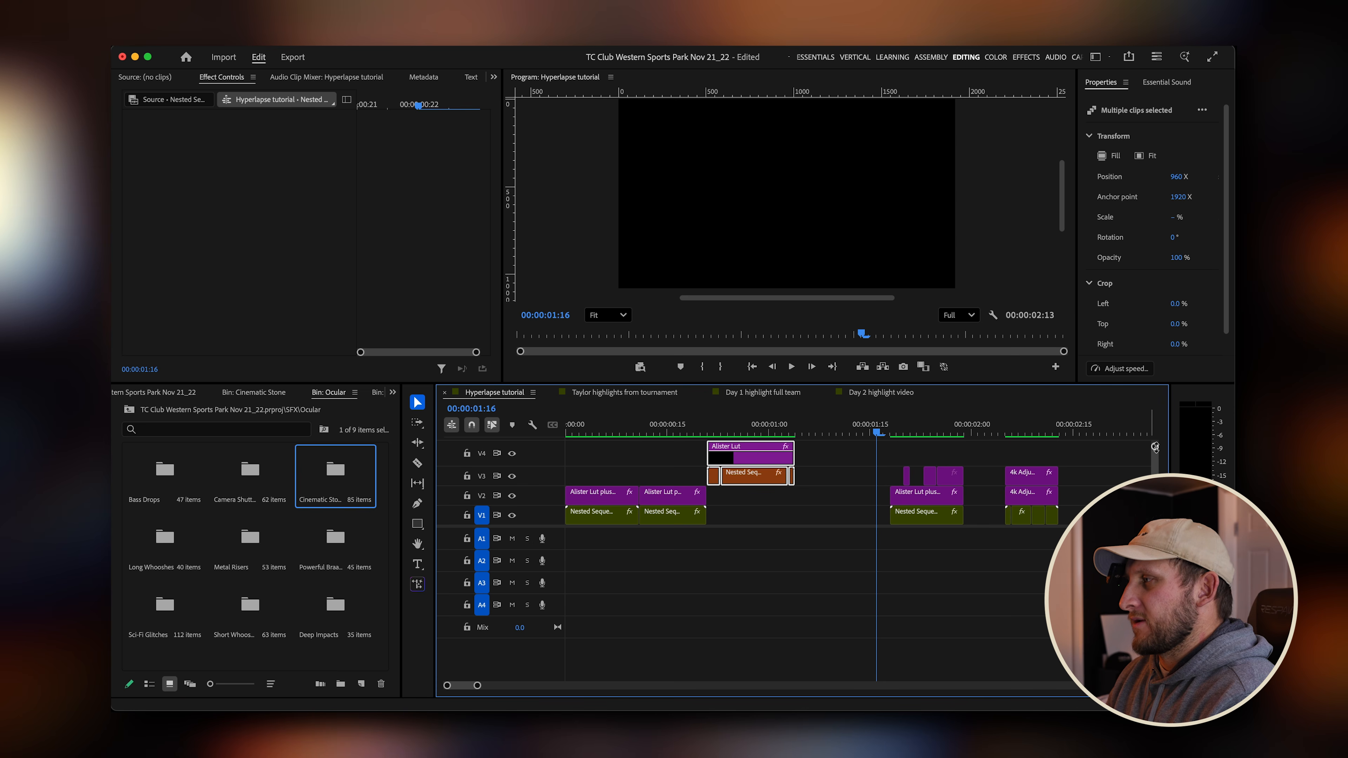
Play and scrub through the opening seconds of the sequence to review the new arrangement.
drag(1156, 447, 1156, 444)
click(788, 518)
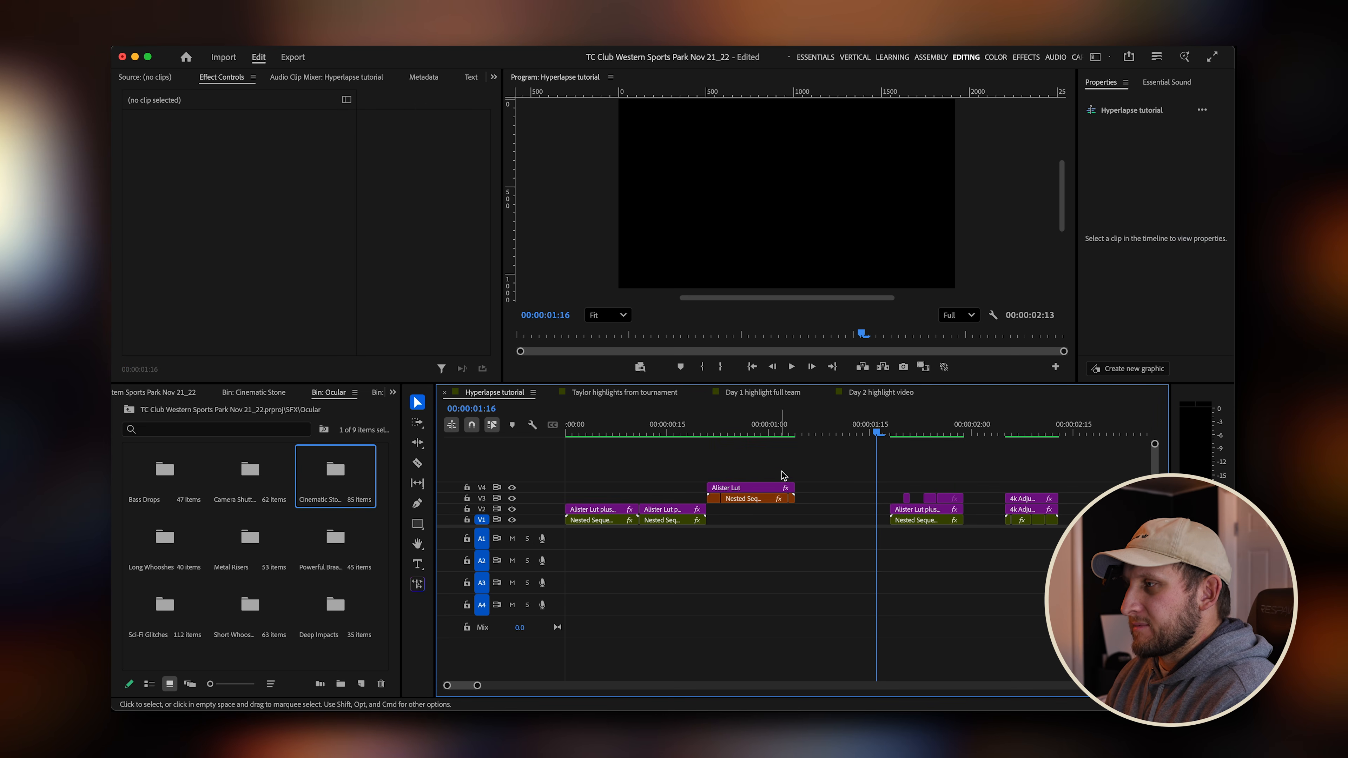
drag(798, 435, 541, 440)
key(space)
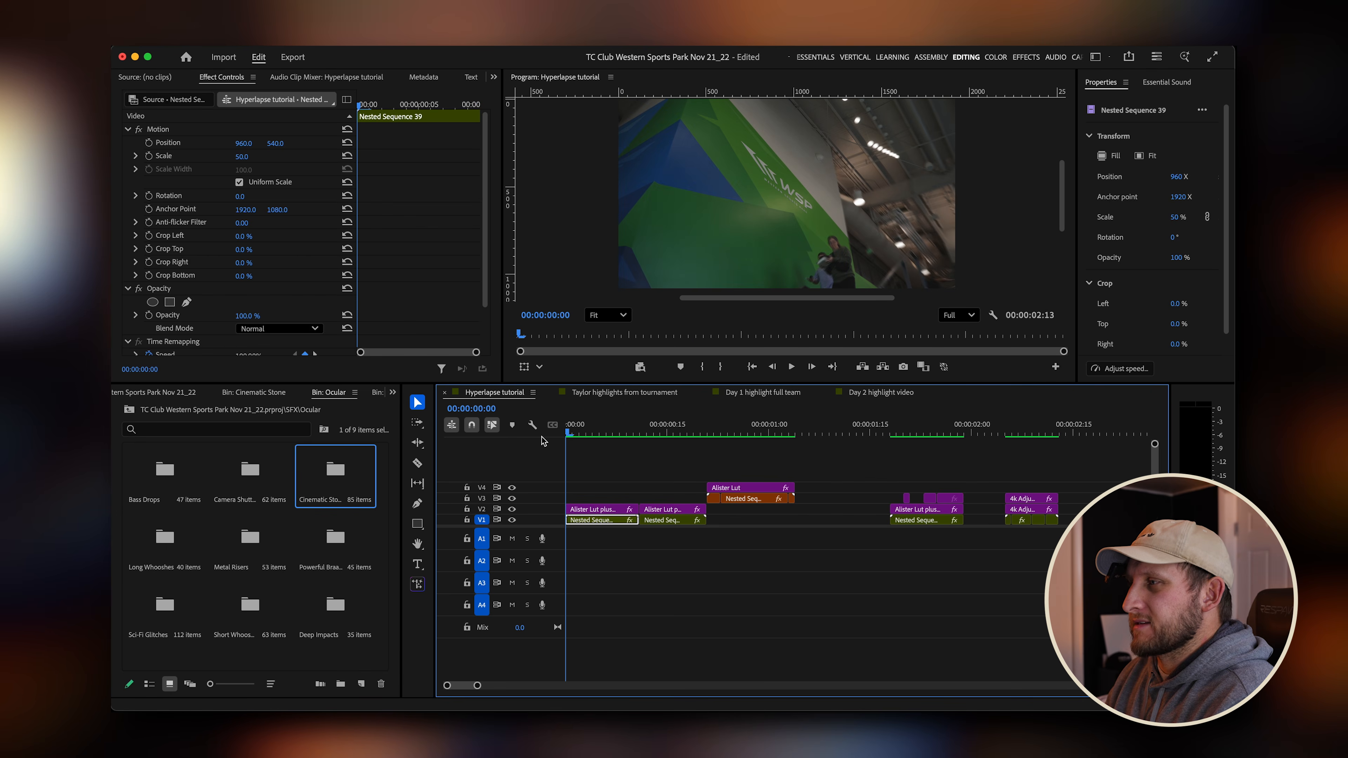
key(space)
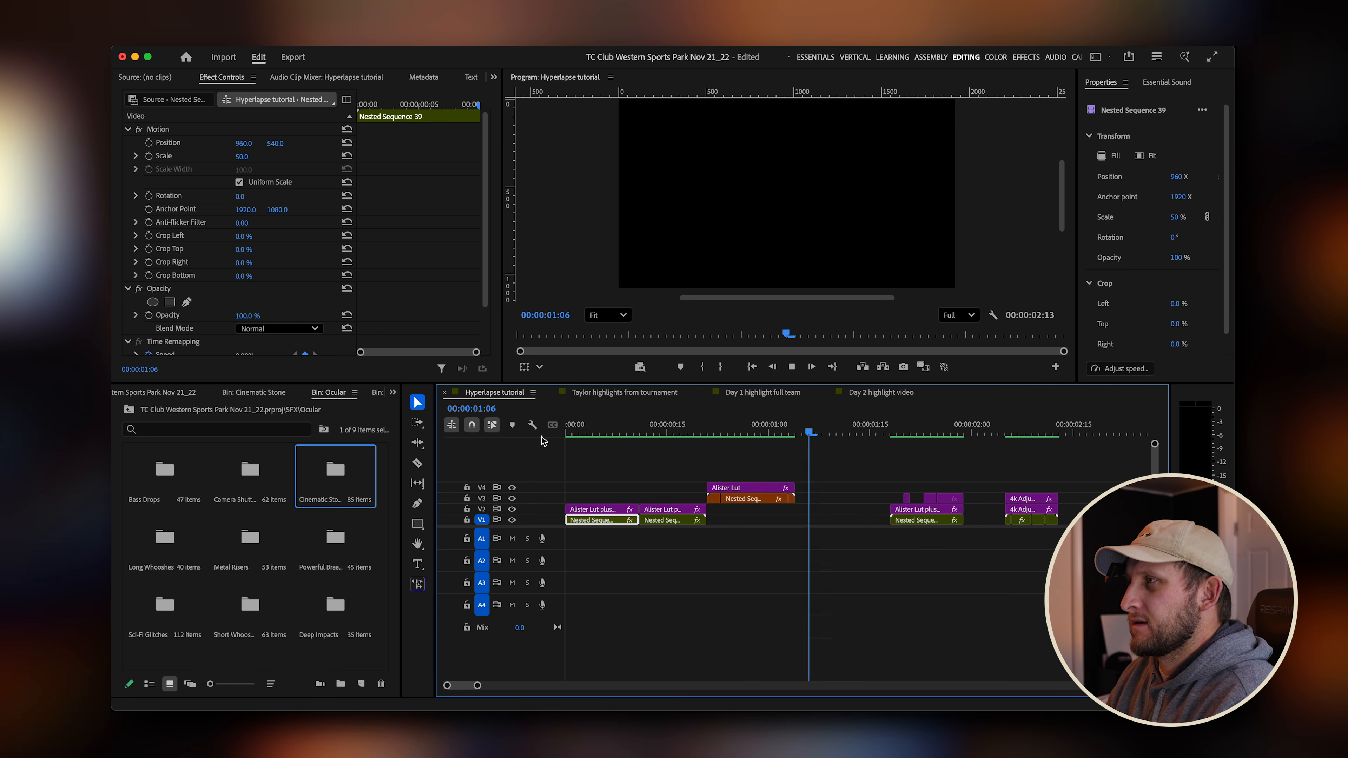
drag(730, 432, 702, 432)
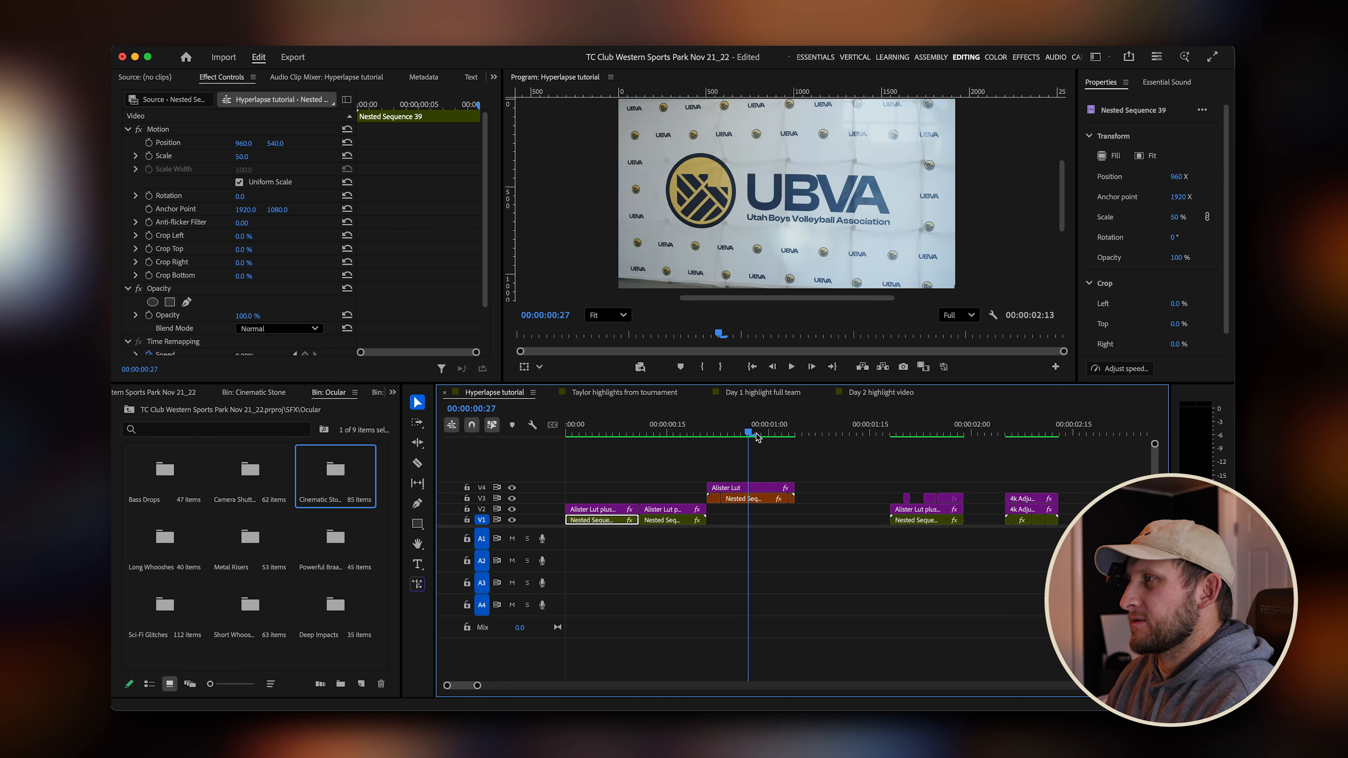
drag(778, 437, 968, 433)
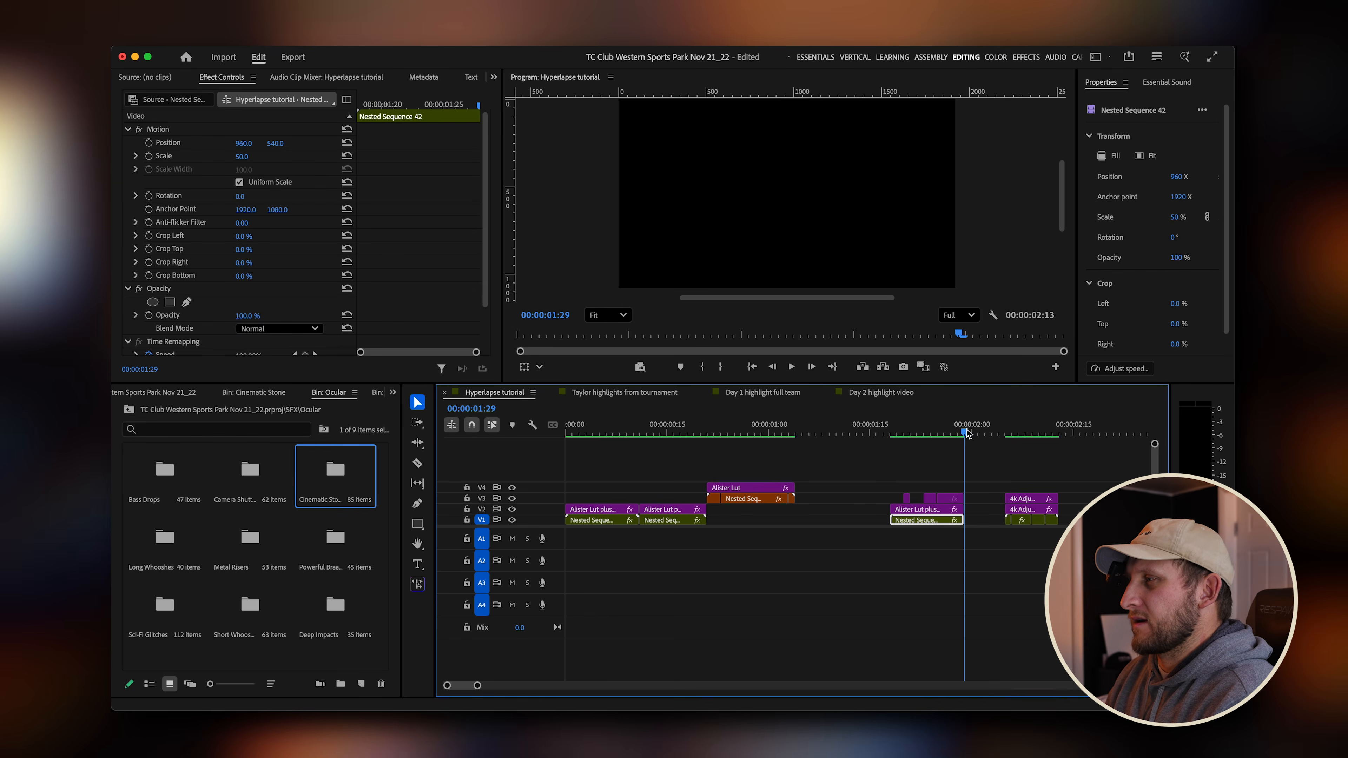
Move the 4k adjustment-layer clip group left to follow the raised orange nested sequence.
drag(1065, 473, 823, 512)
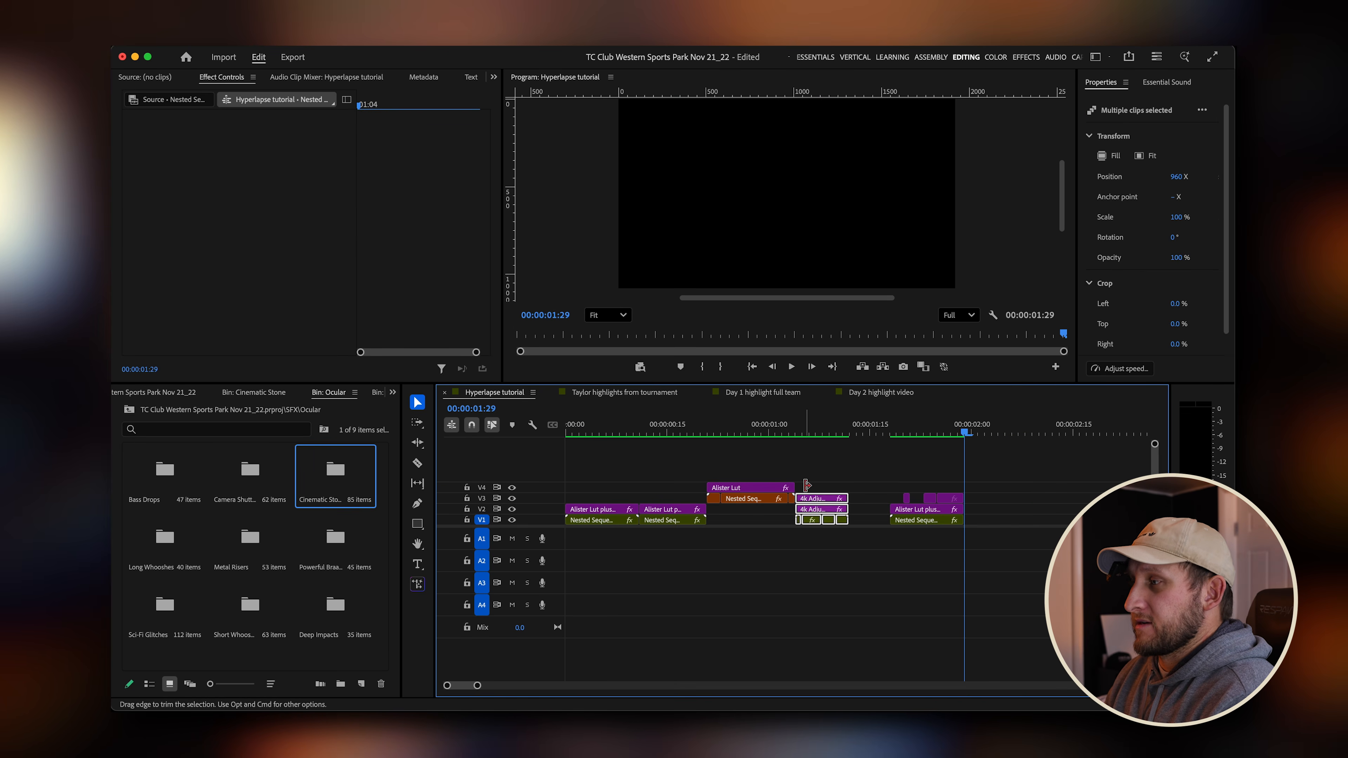
click(796, 431)
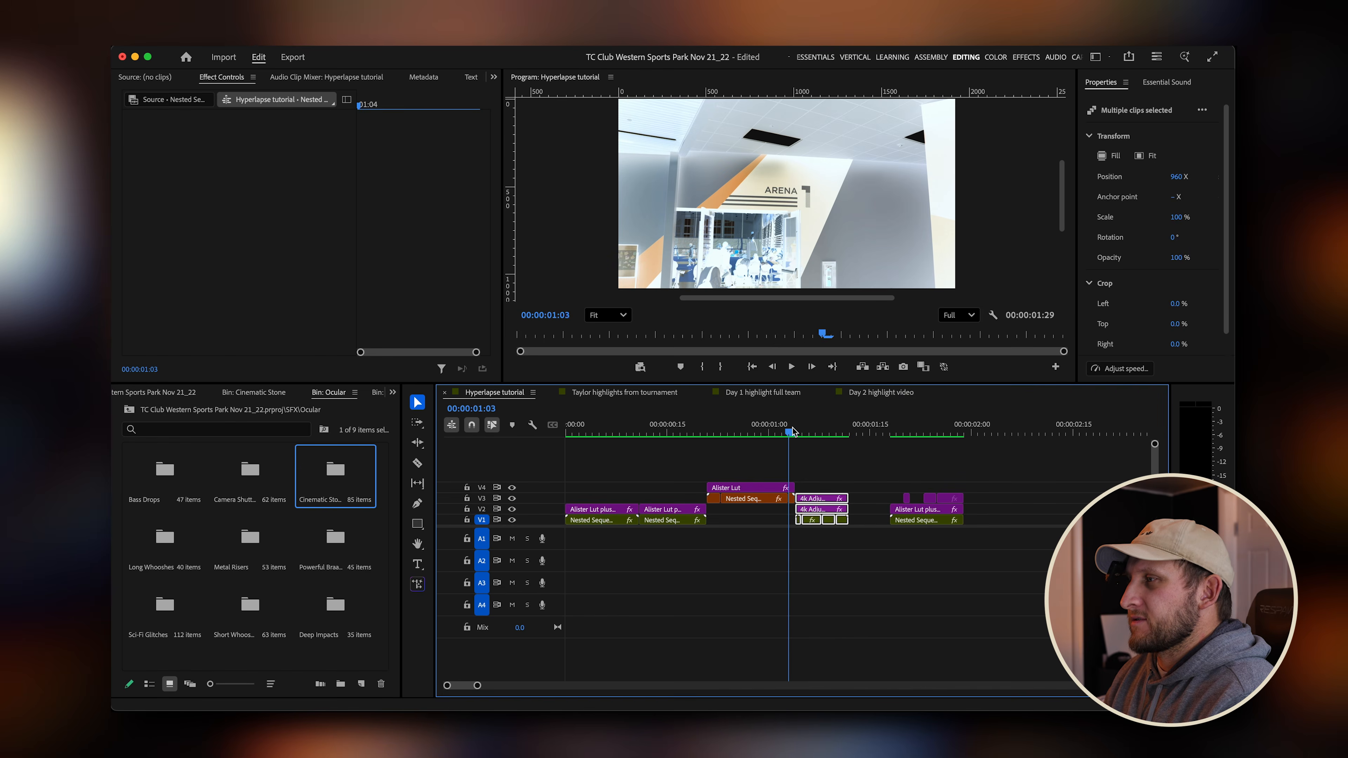
drag(792, 428, 843, 431)
Slide the Nested Sequence 42 clip and its LUT layer left against the adjustment-layer group.
click(980, 469)
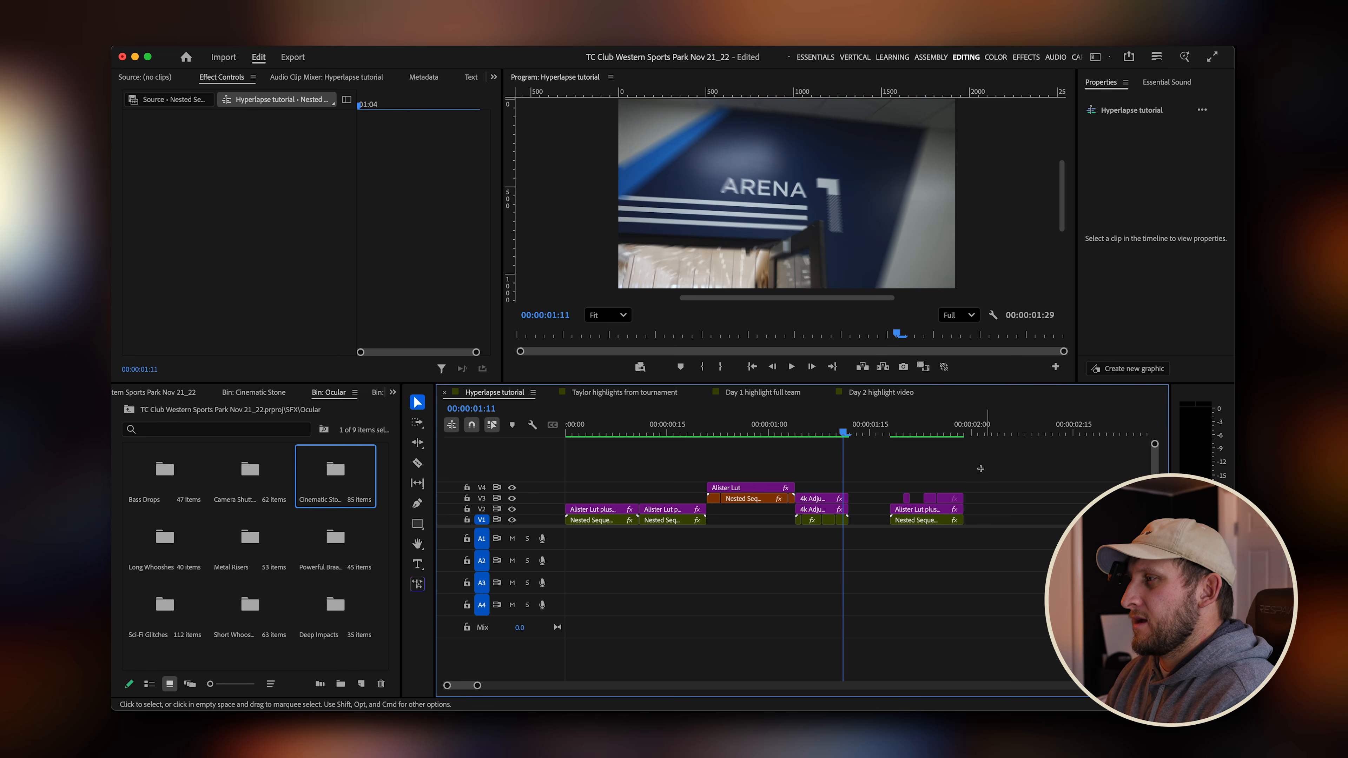
drag(980, 468, 901, 523)
drag(911, 513, 884, 513)
Play the sequence from the start and step frame by frame to where Nested Sequence 42 begins.
drag(866, 430, 515, 431)
key(space)
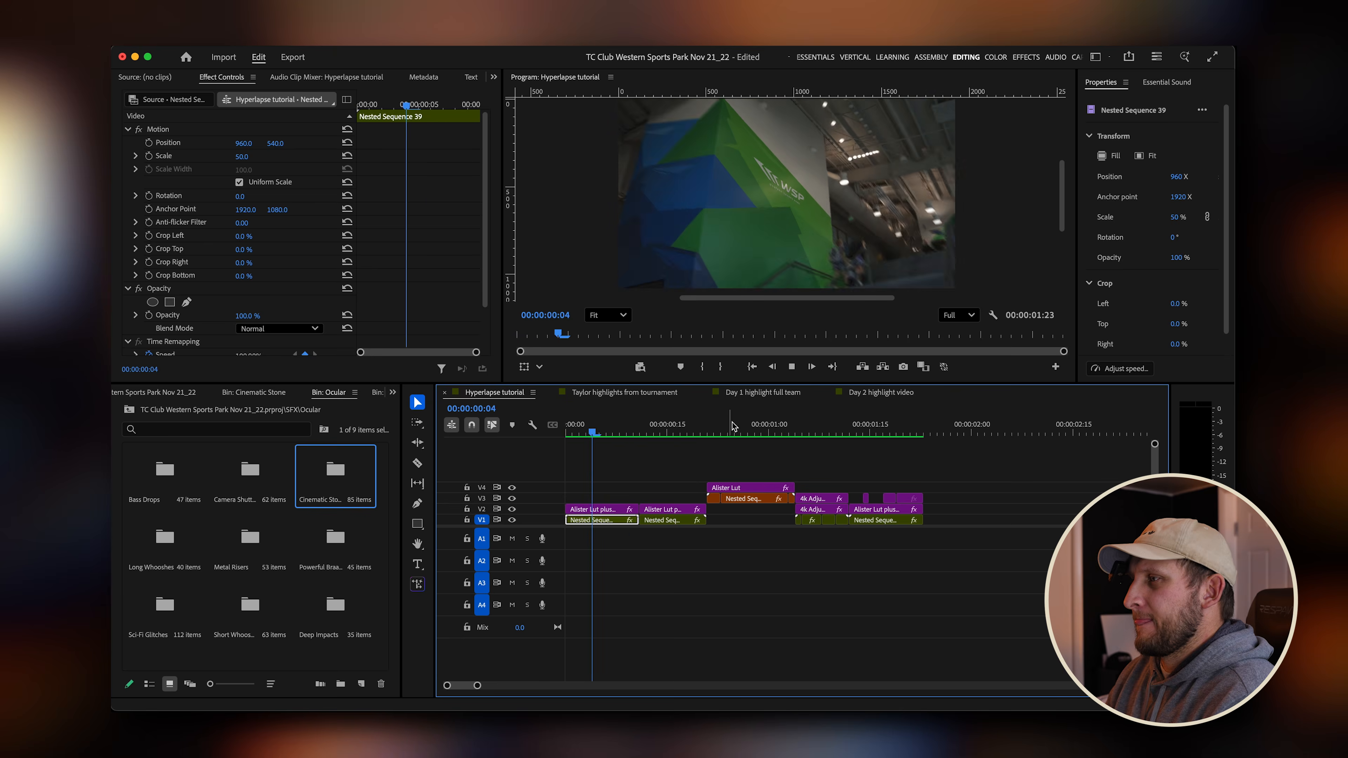
mouse_move(845, 432)
mouse_down()
mouse_move(926, 432)
mouse_move(669, 432)
mouse_move(869, 433)
mouse_up()
key(Left)
key(Left)
Select the short 4k Adjustment Layer clip above Nested Sequence 42 and examine its Invert effect settings.
click(861, 498)
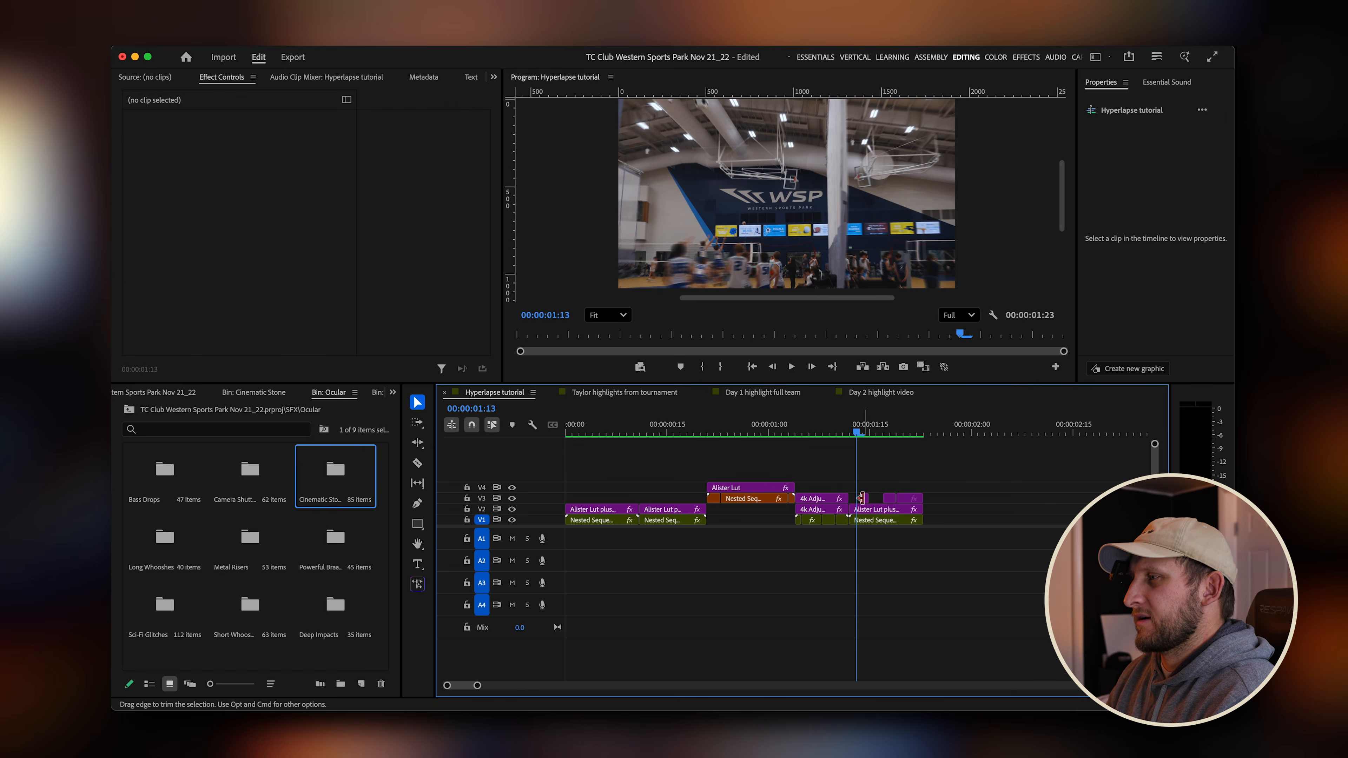
scroll(872, 500, up, 3)
click(861, 500)
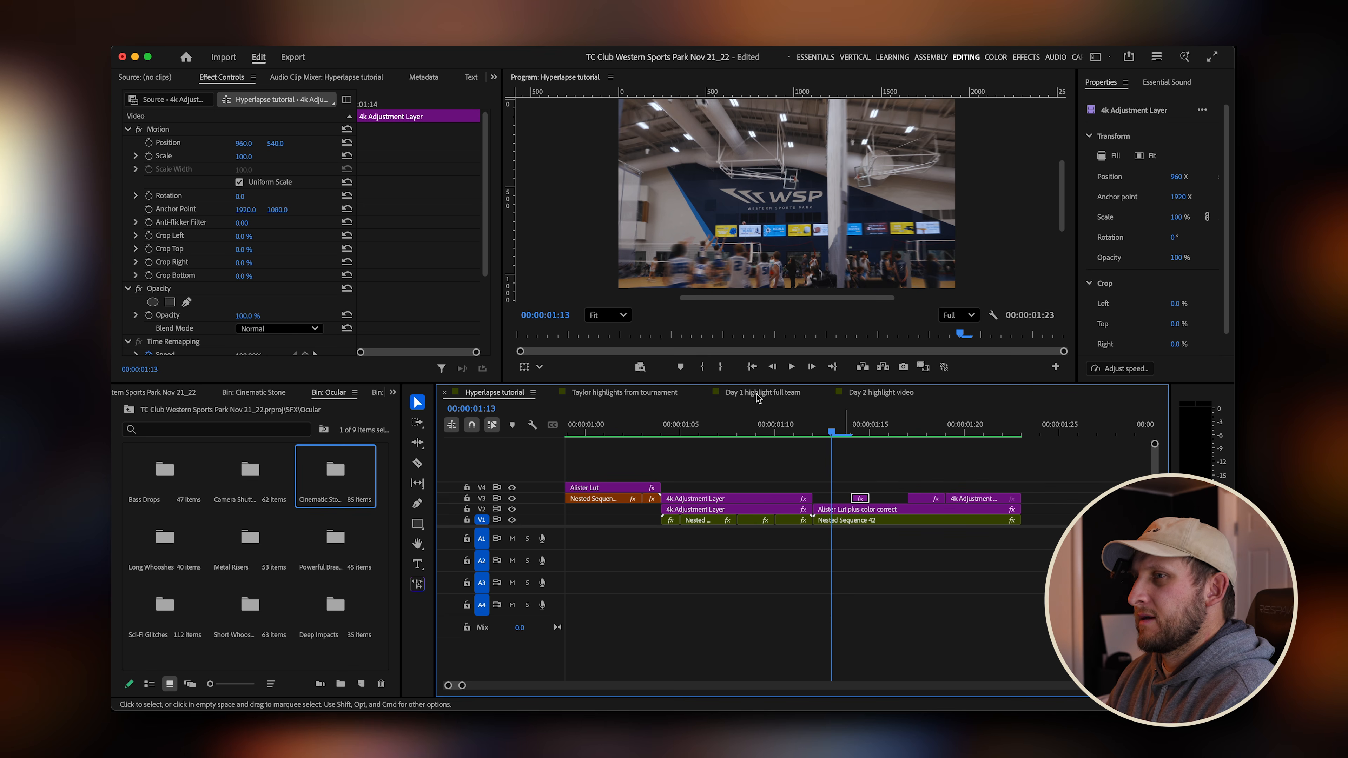
scroll(259, 296, down, 3)
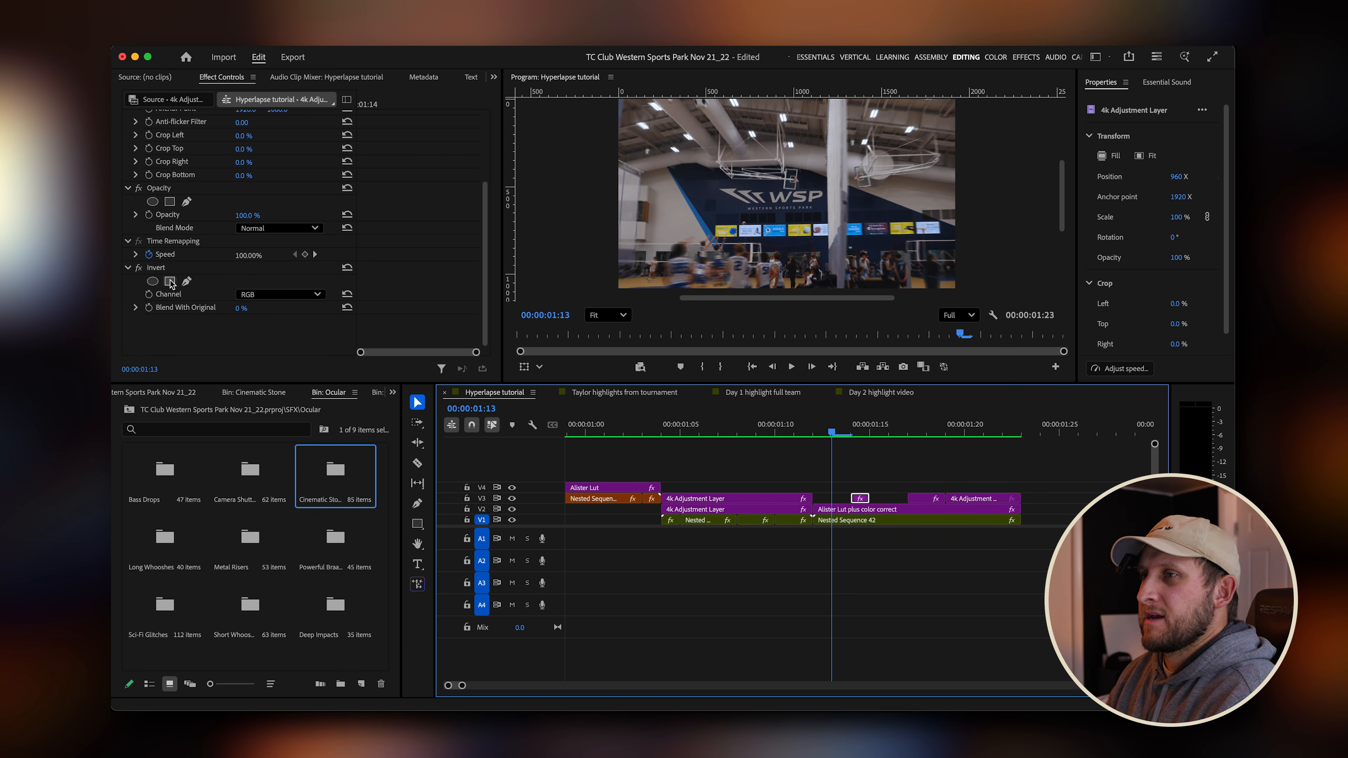
Disable the Invert effect on the short 4k Adjustment Layer clip and render the timeline preview.
click(139, 268)
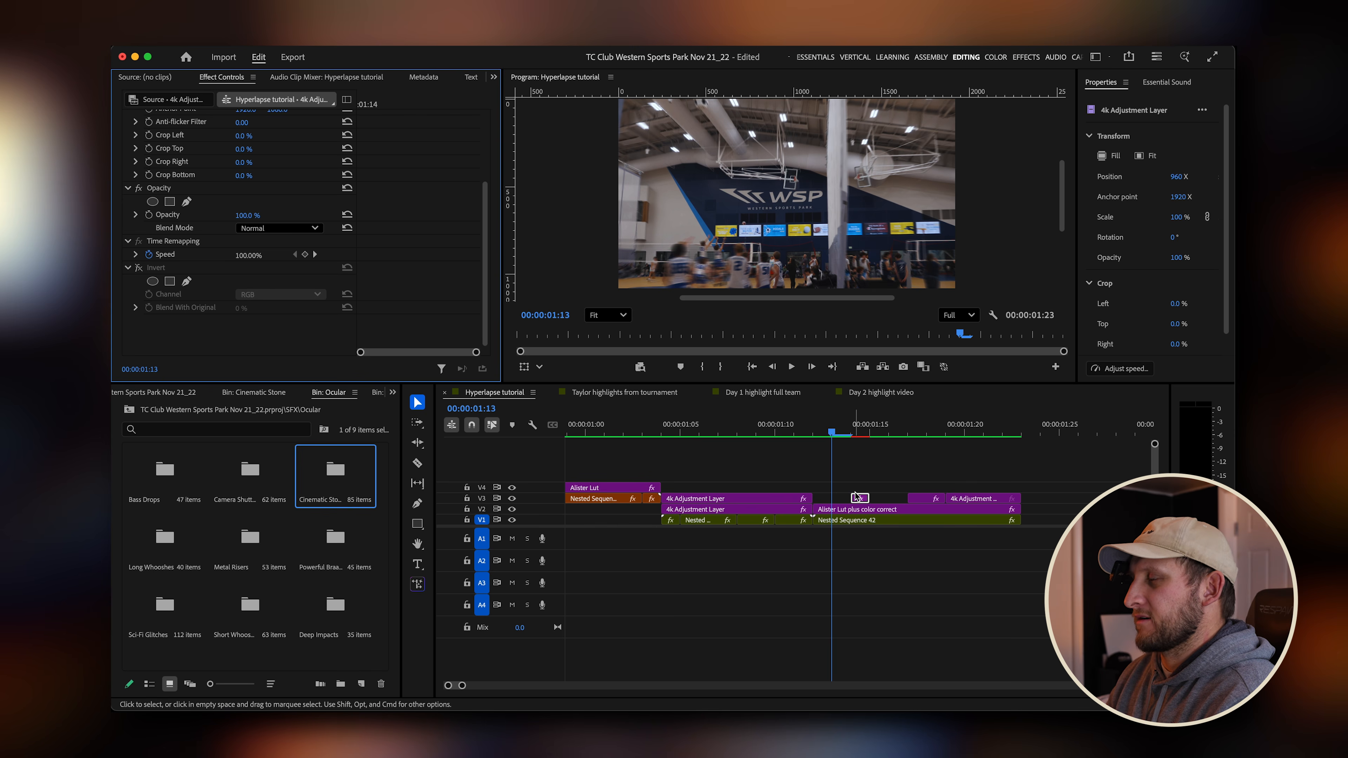
scroll(855, 492, down, 1)
drag(855, 429, 841, 428)
key(Return)
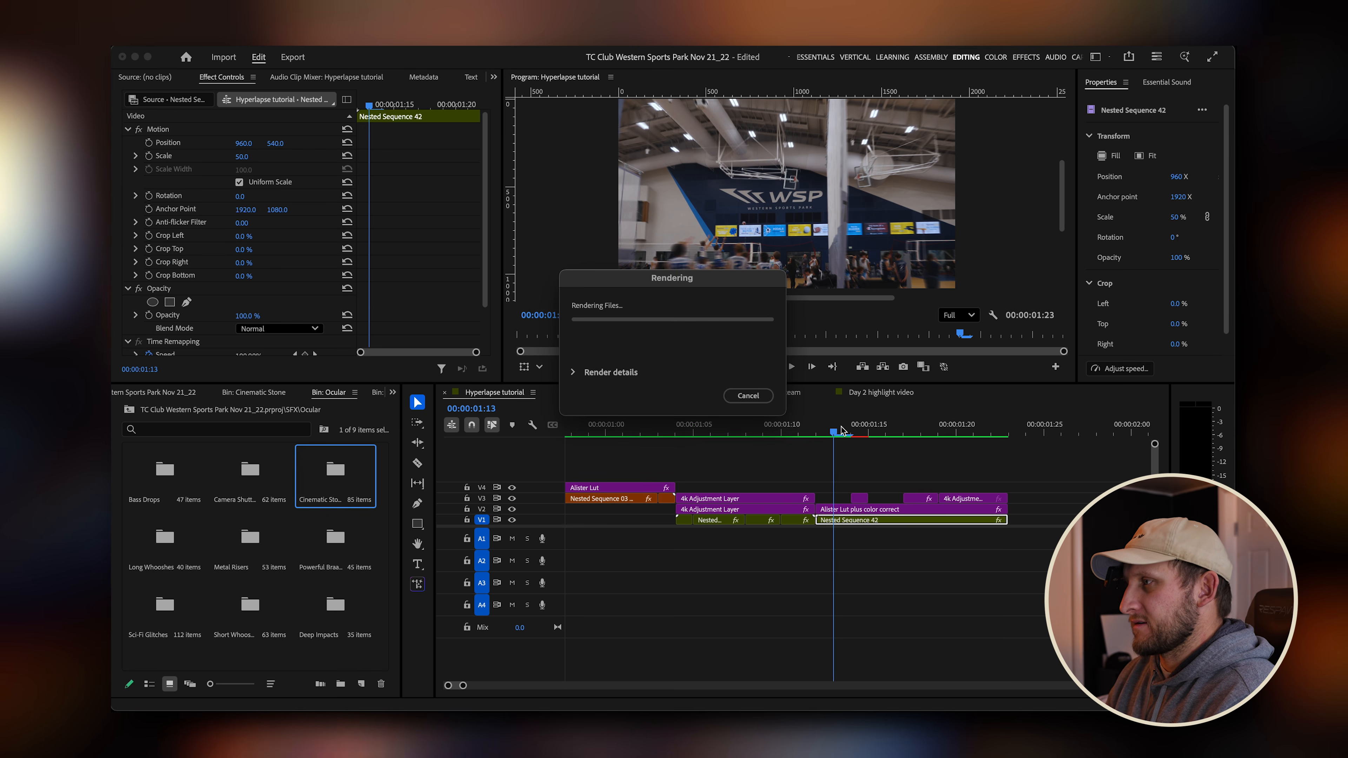
Play the hyperlapse sequence from the start a few times to review the transition.
key(space)
alt+scroll(843, 495, down, 4)
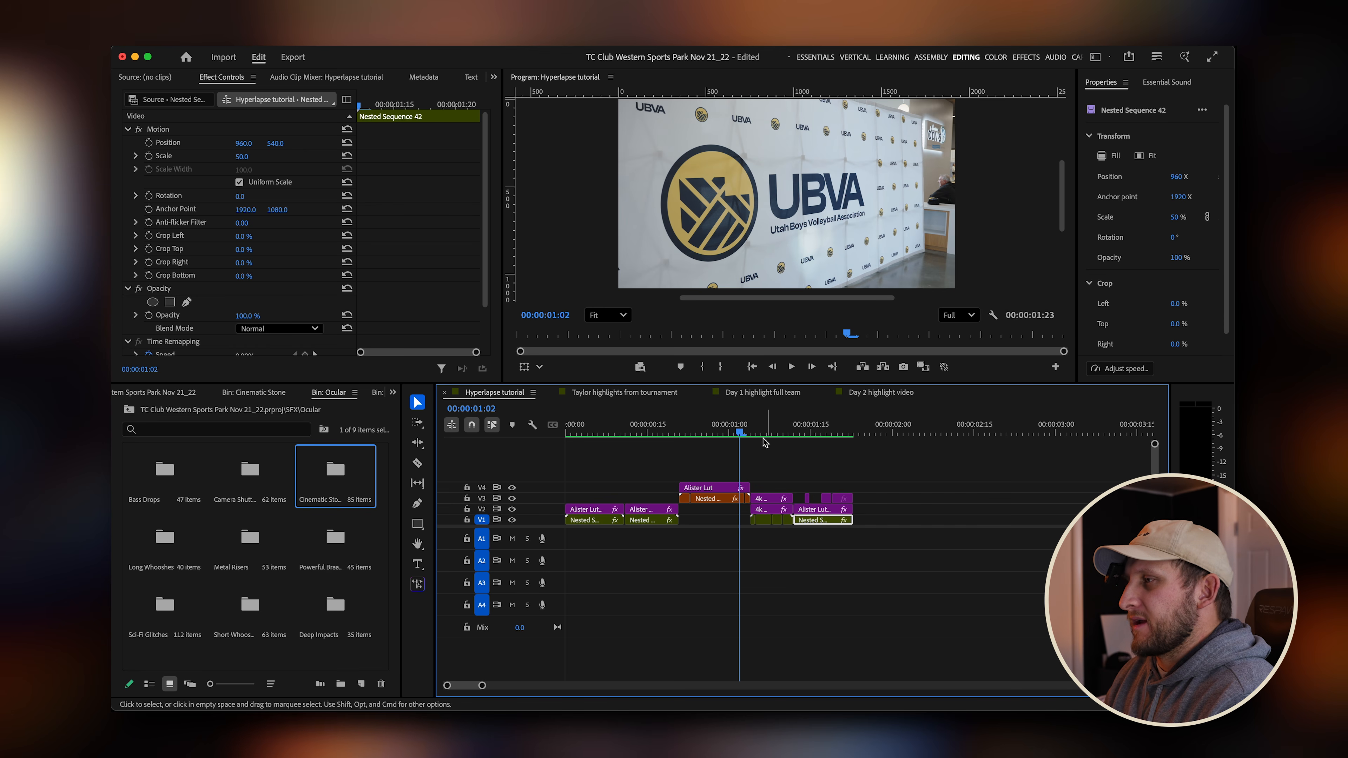
drag(768, 434, 529, 439)
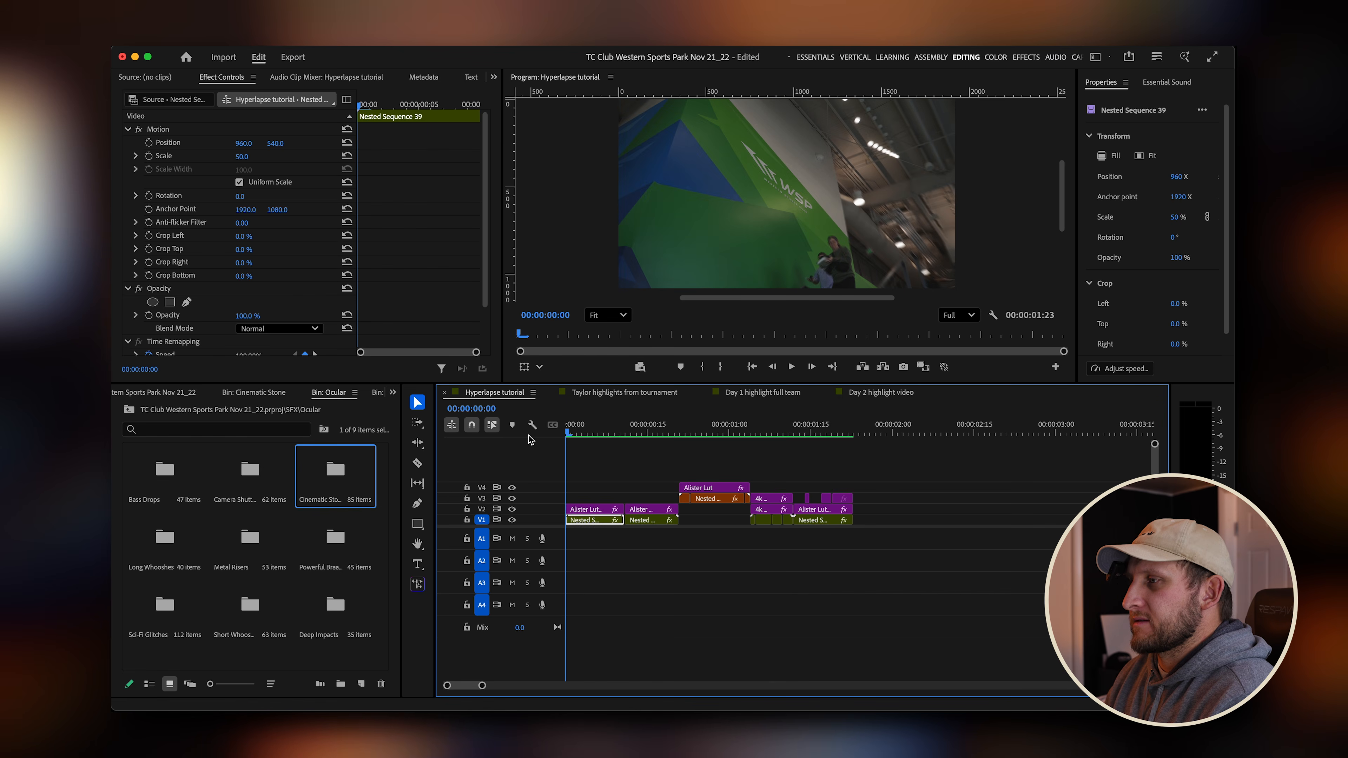
key(space)
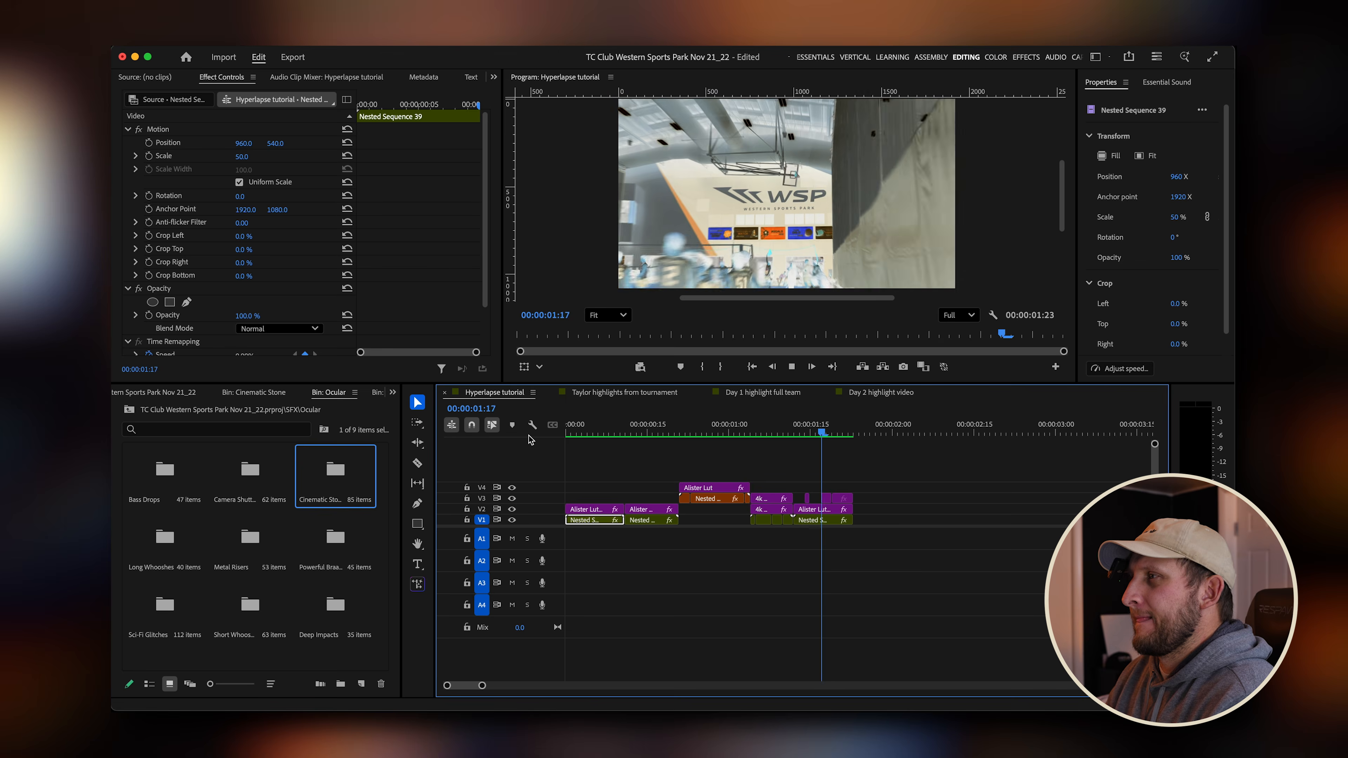
click(807, 433)
drag(808, 433, 761, 435)
key(space)
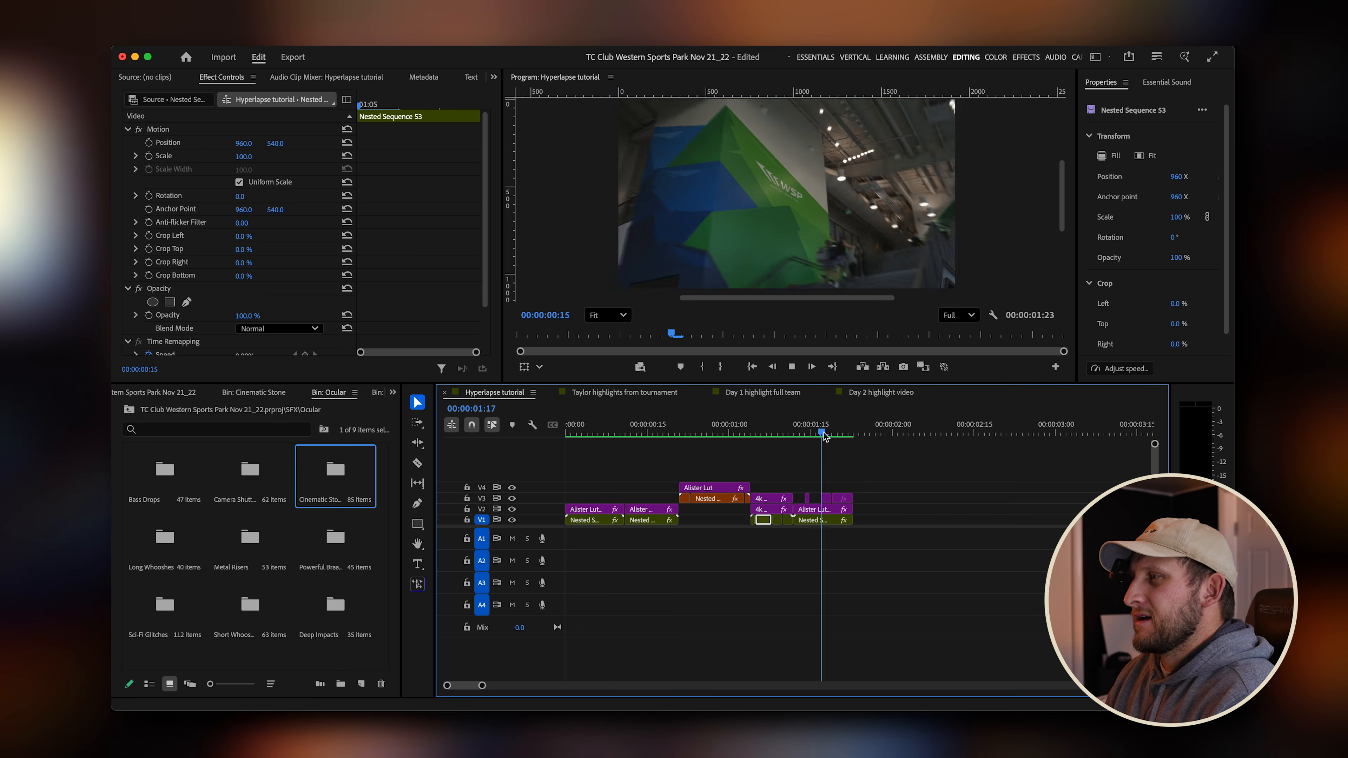
drag(826, 434, 561, 439)
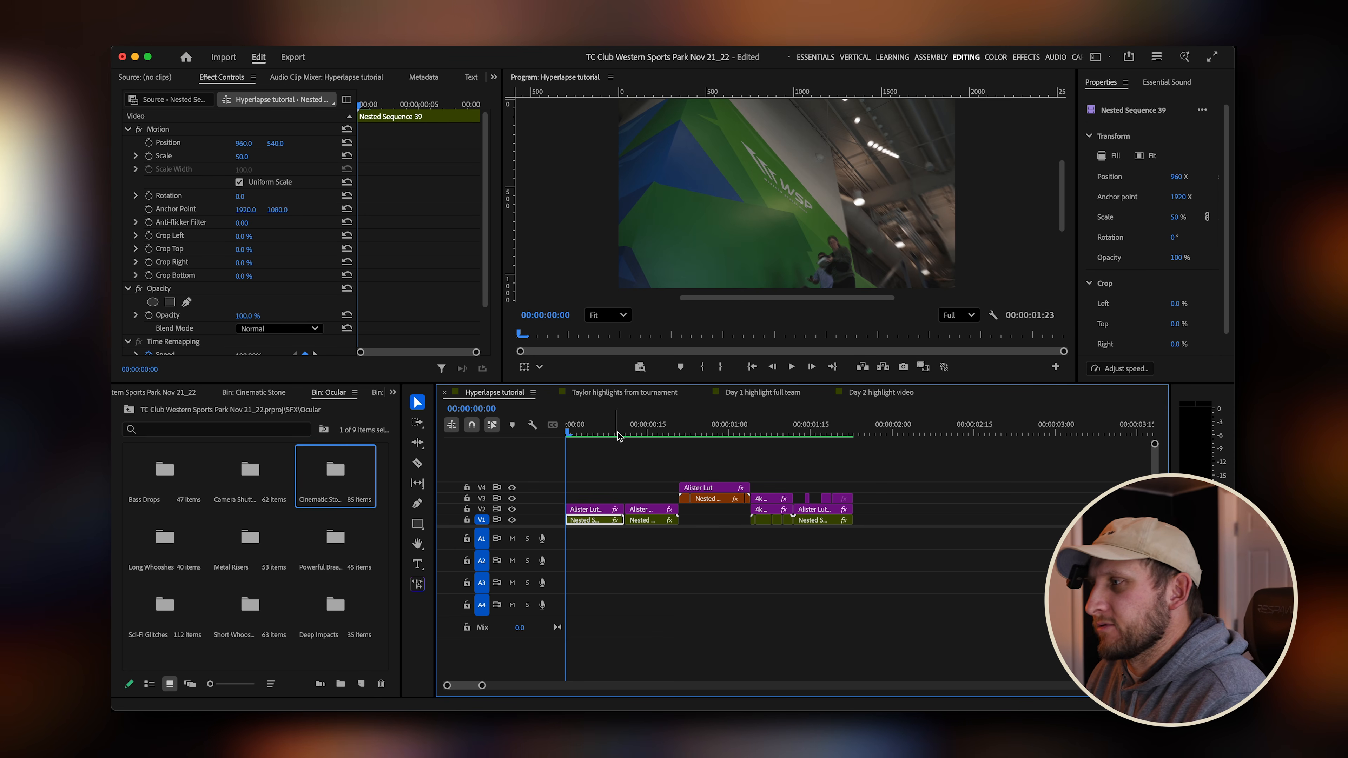
Add four video tracks and four audio tracks to the Hyperlapse tutorial sequence.
right_click(556, 544)
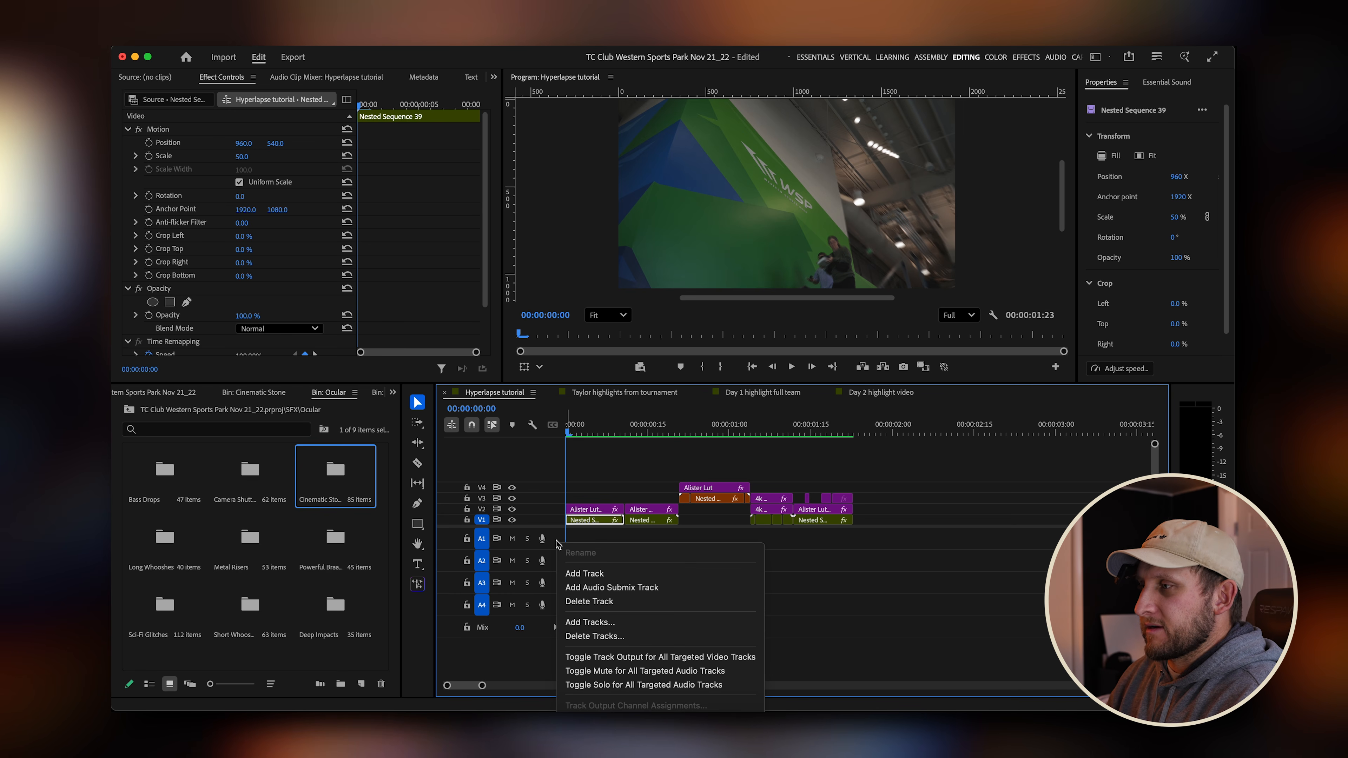
click(620, 625)
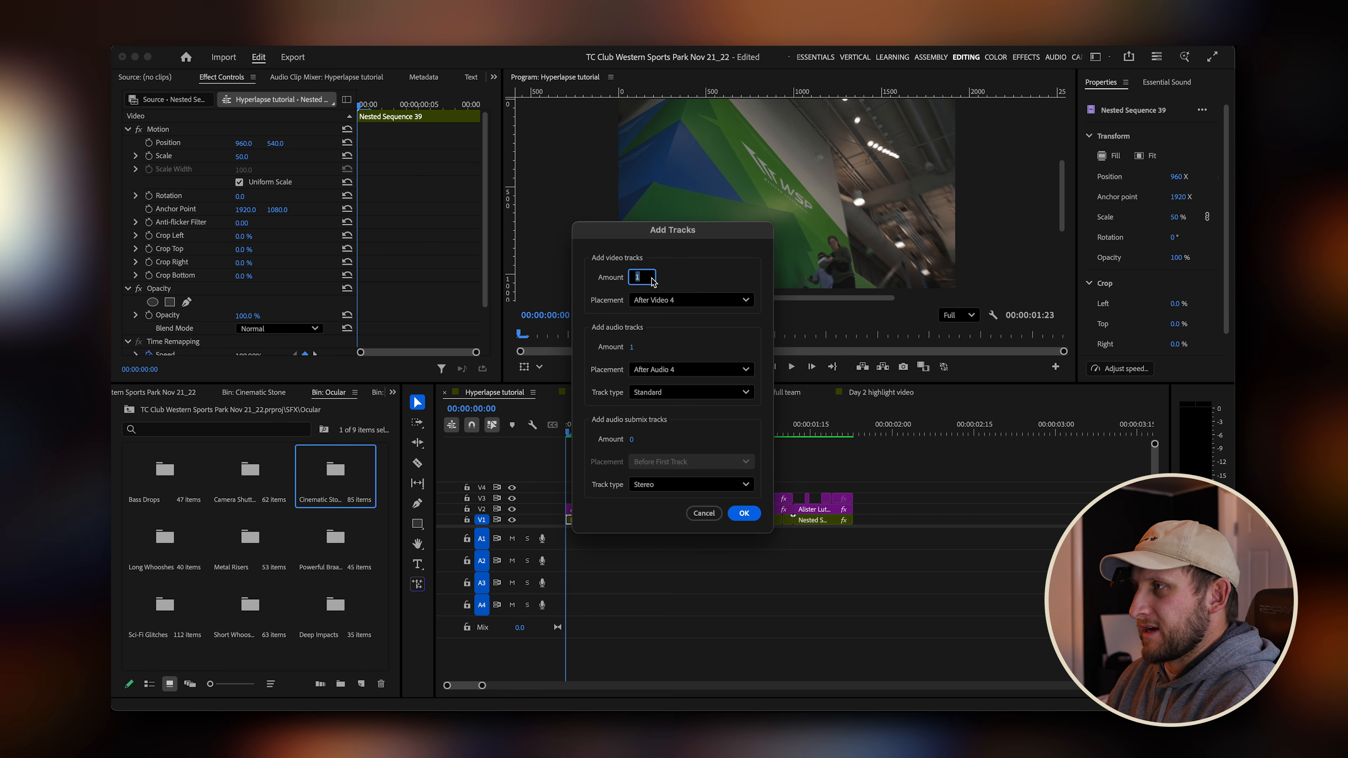
key(BackSpace)
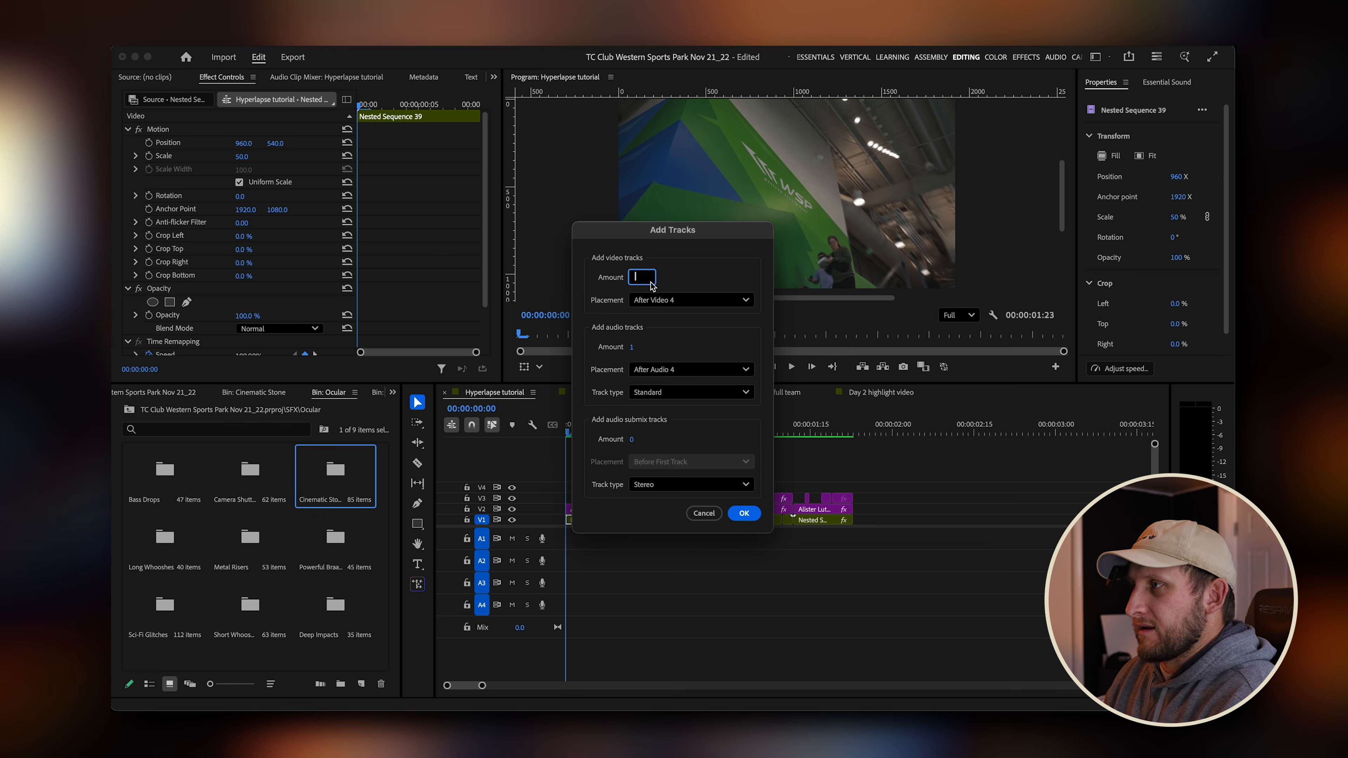
text(4)
click(631, 347)
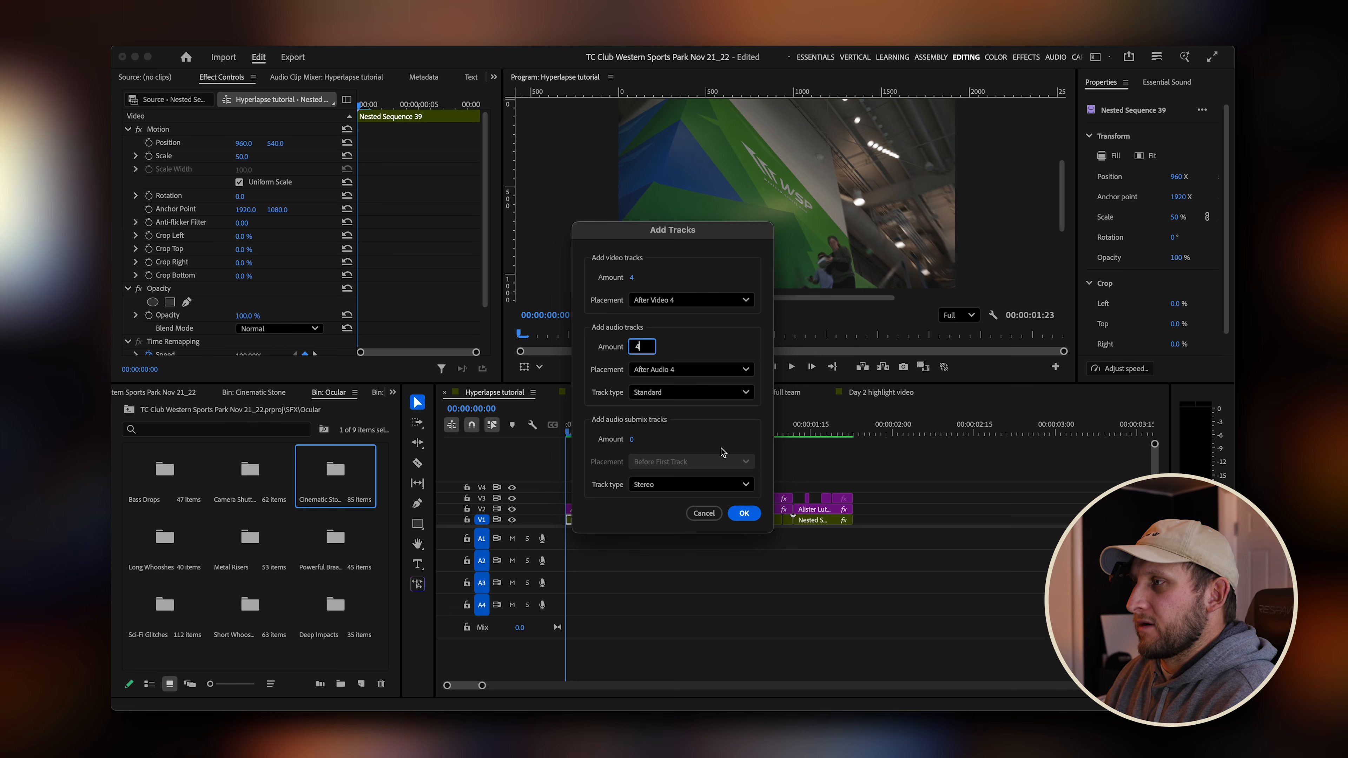
click(746, 513)
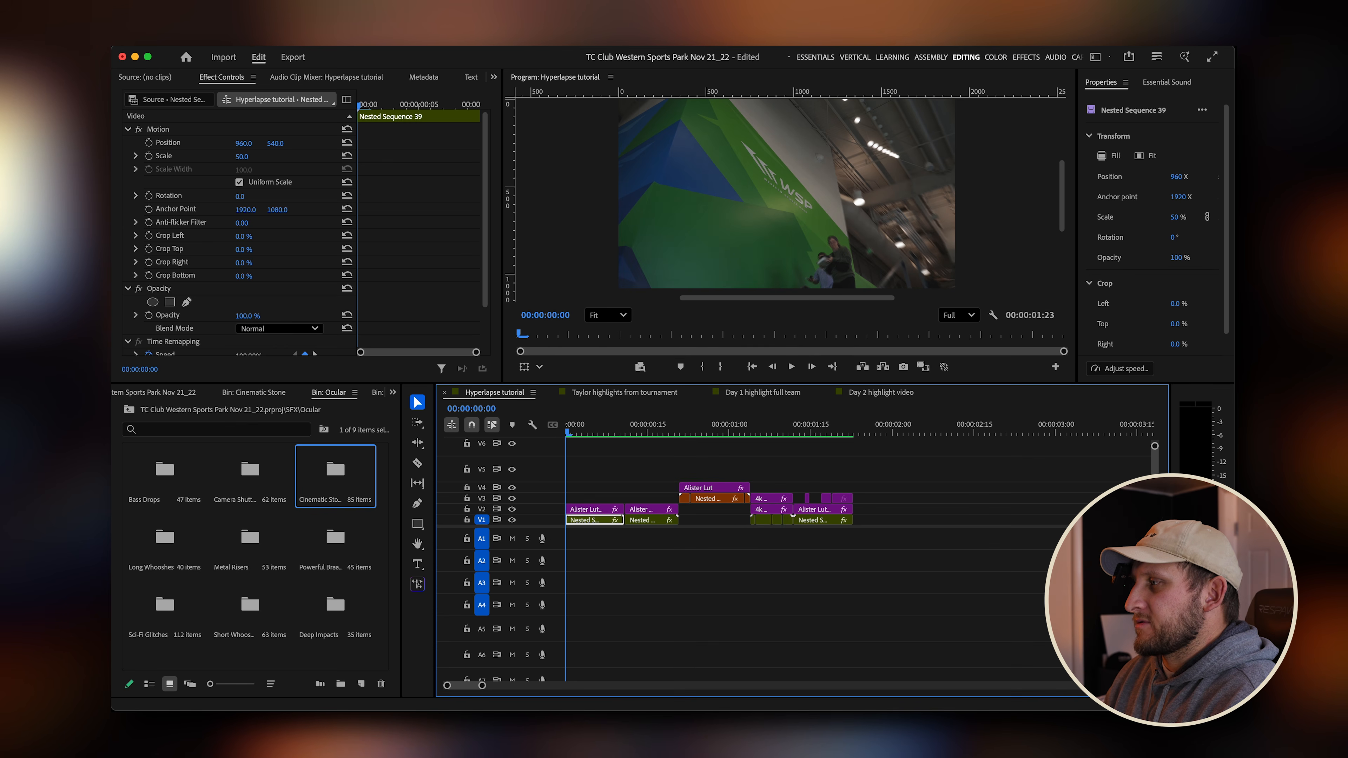
Replay the Hyperlapse tutorial sequence from its beginning to check the edit.
drag(1155, 633, 1155, 675)
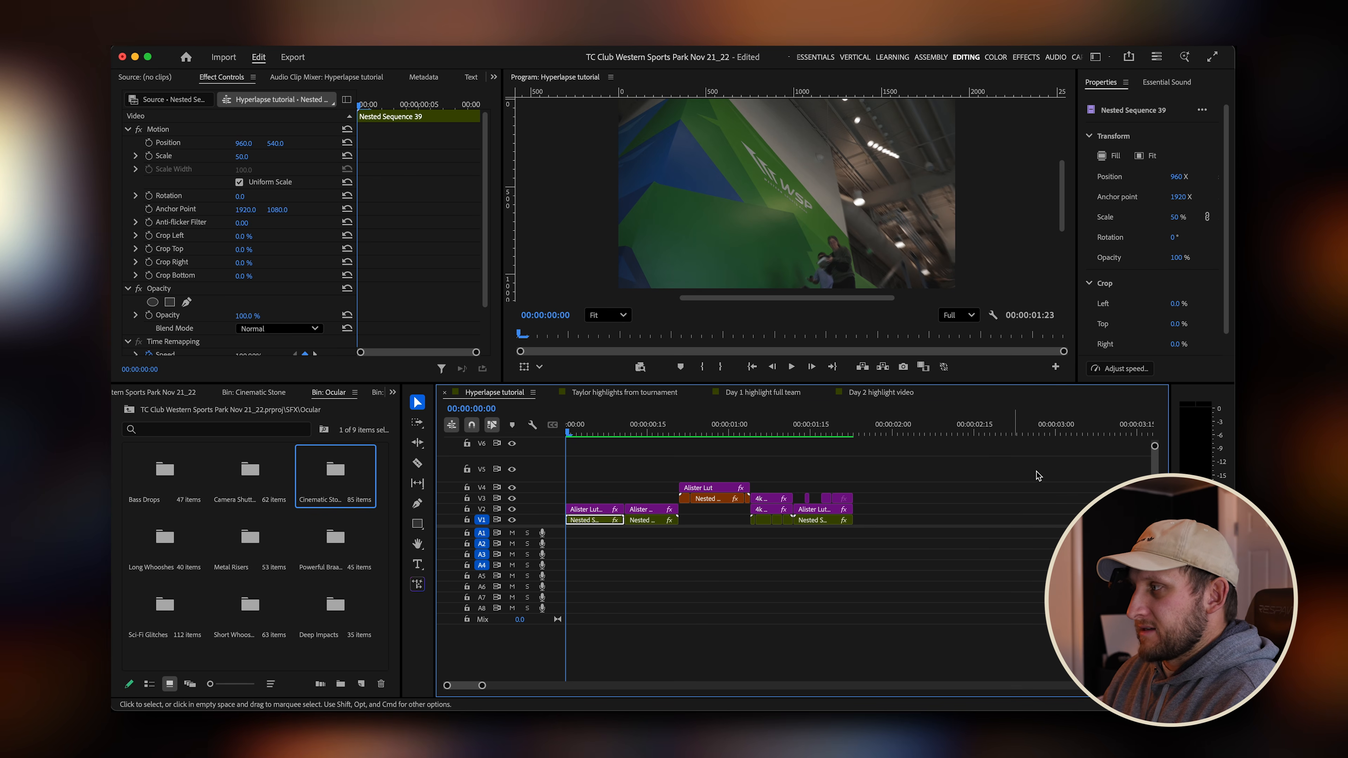
drag(1155, 446, 1157, 430)
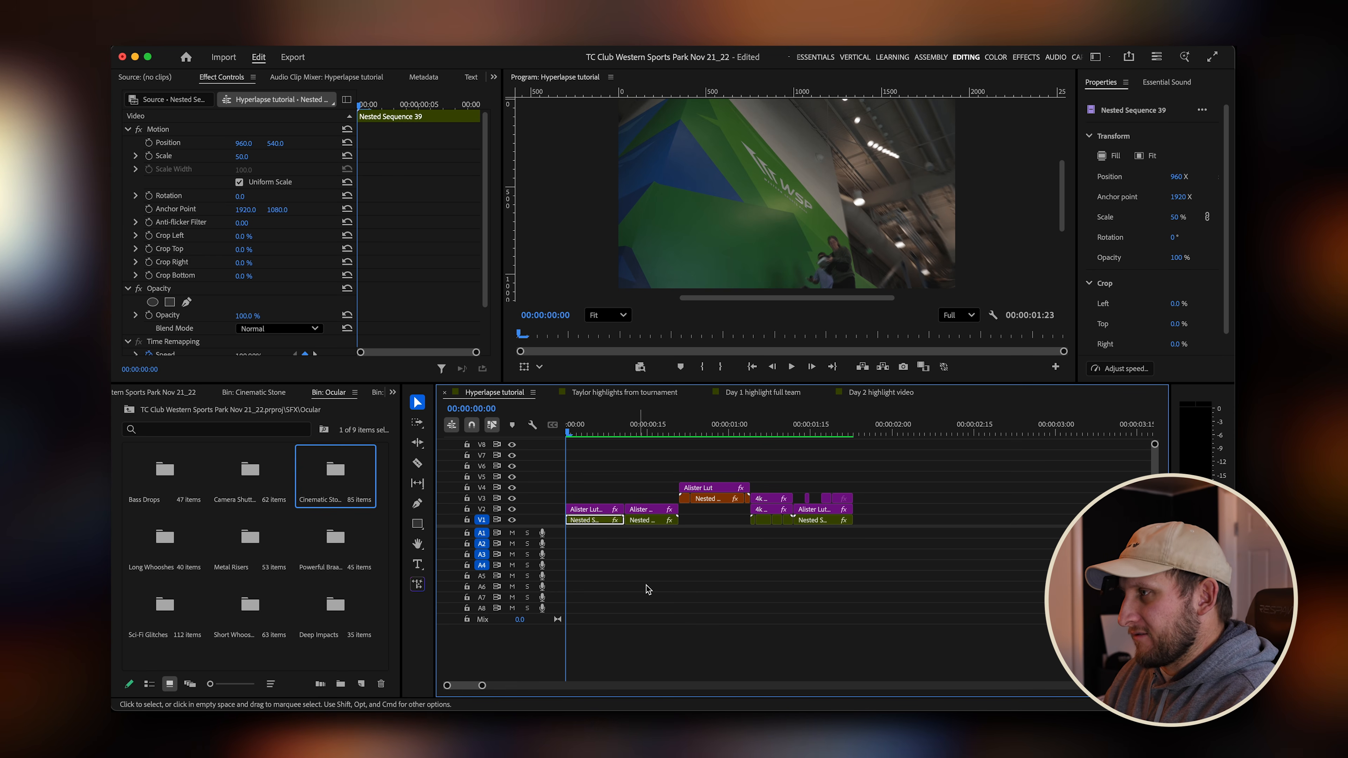
drag(641, 431, 516, 441)
key(space)
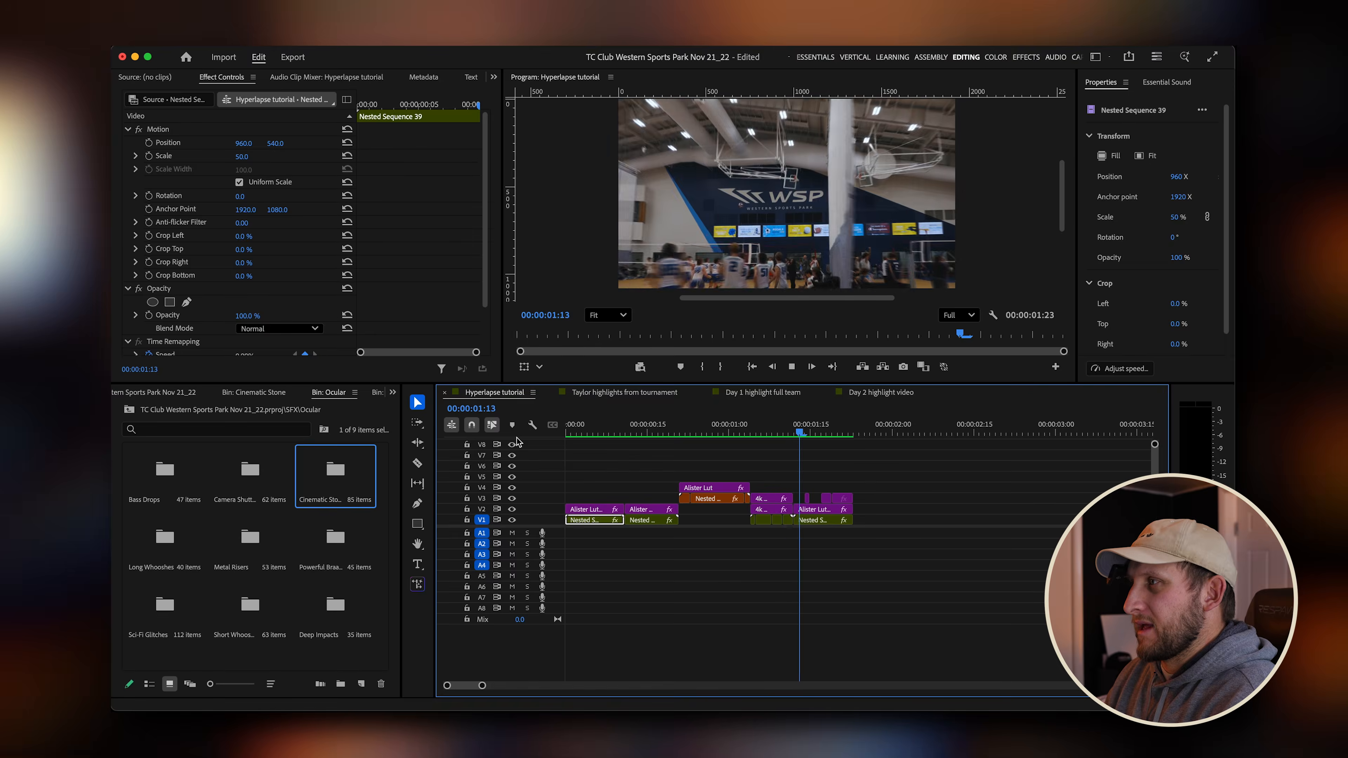
key(space)
drag(717, 433, 501, 443)
Open the Taylor highlights from tournament sequence, play its opening hyperlapse for comparison, and return to Hyperlapse tutorial.
click(601, 394)
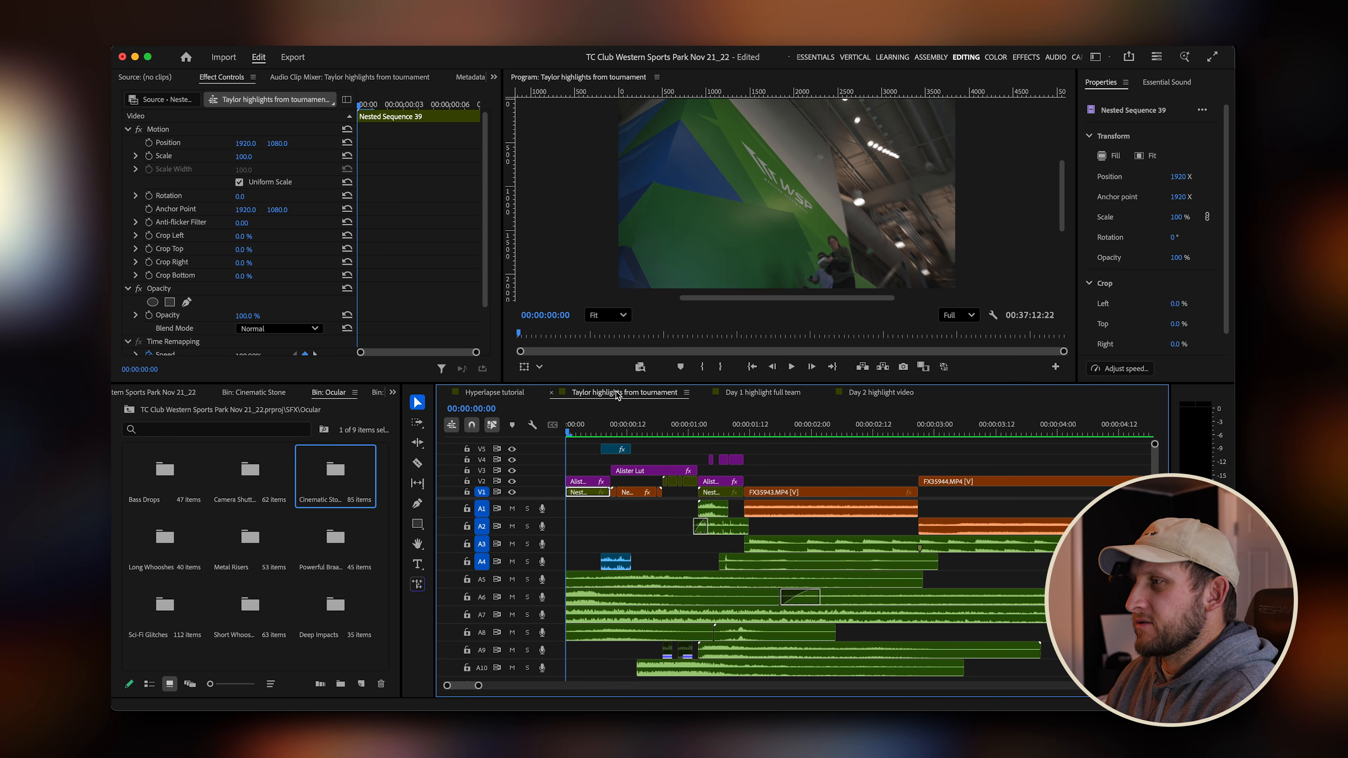
drag(640, 436, 491, 440)
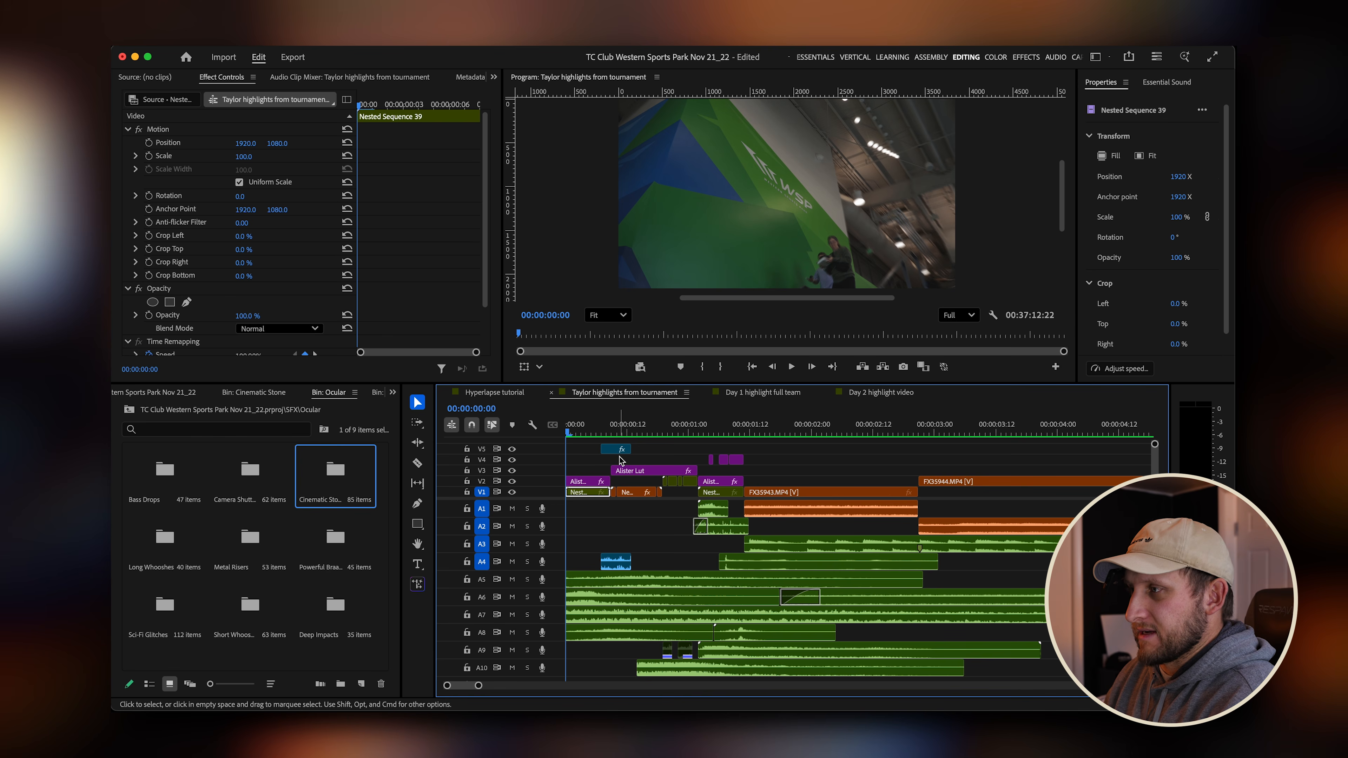
key(space)
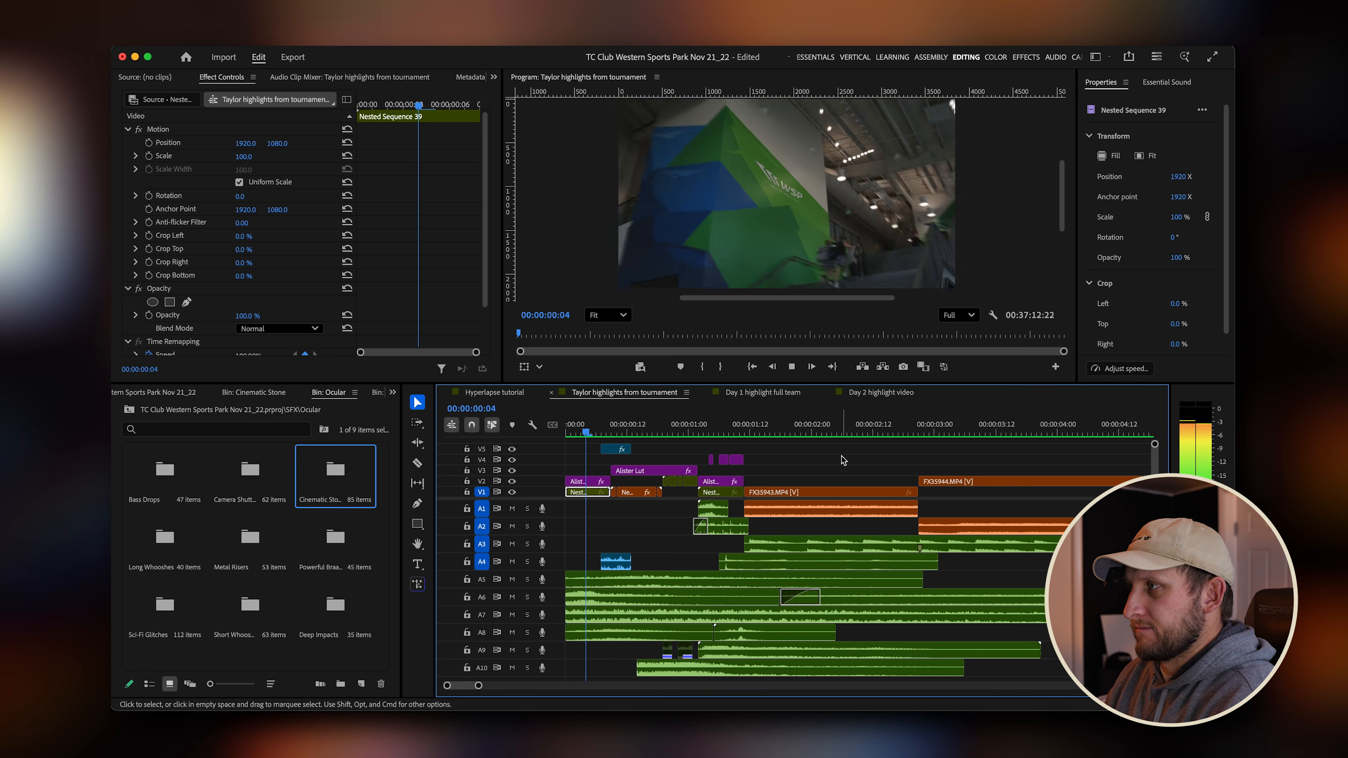
key(space)
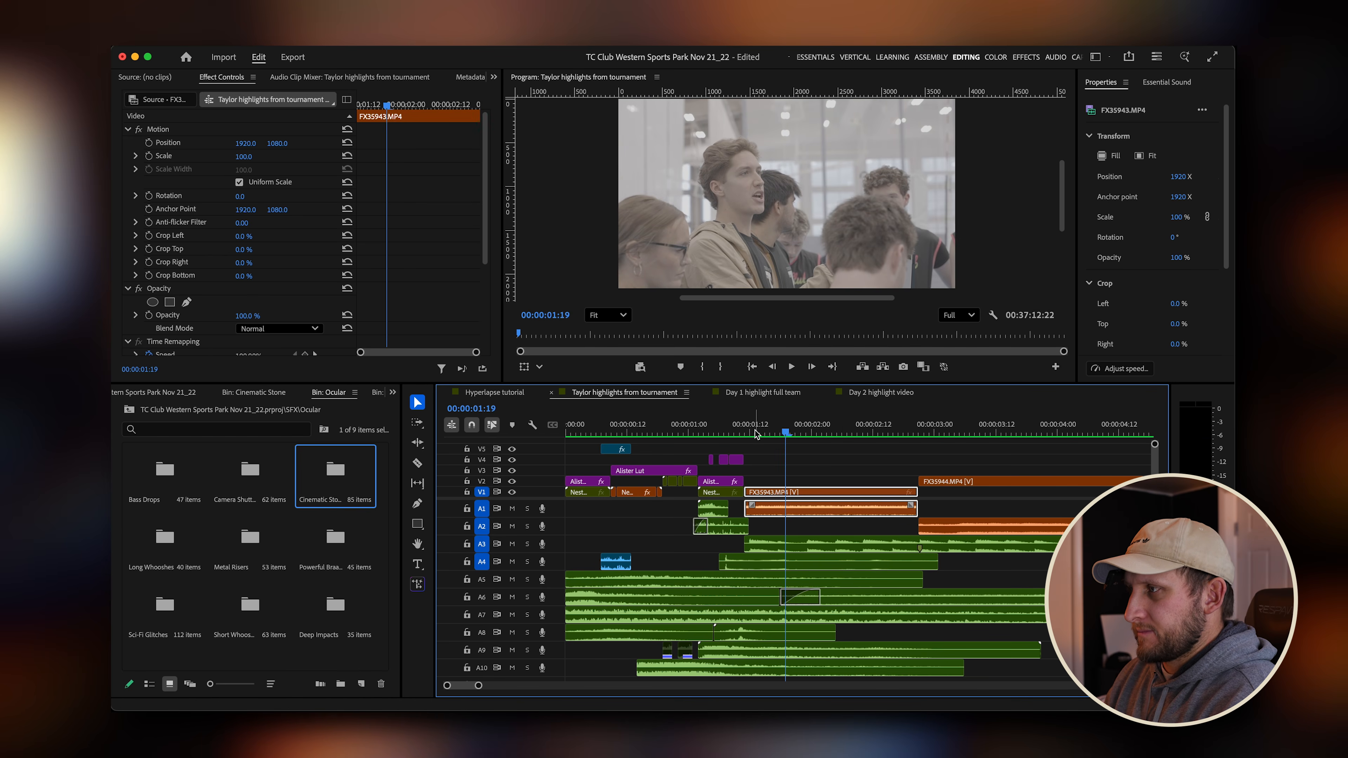
drag(748, 434, 513, 434)
key(space)
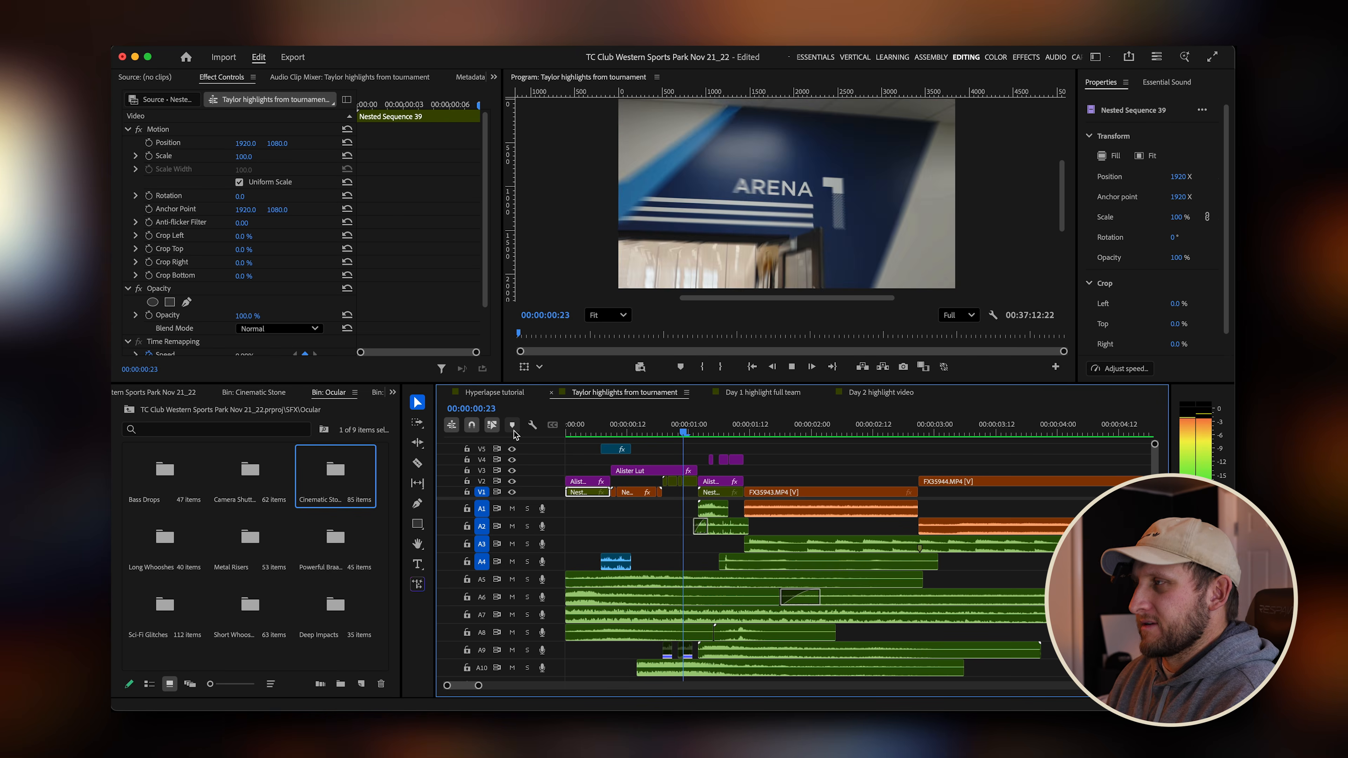
key(space)
drag(663, 430, 462, 433)
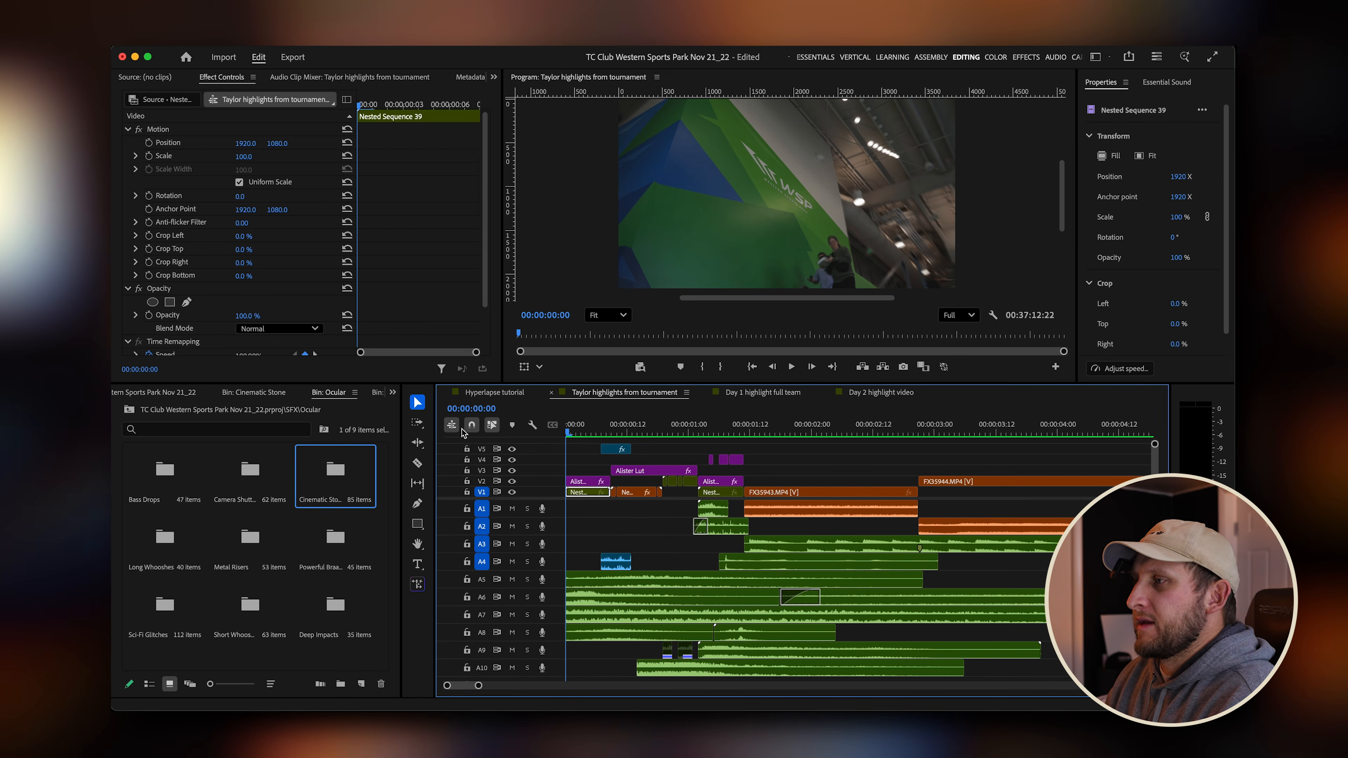
click(508, 397)
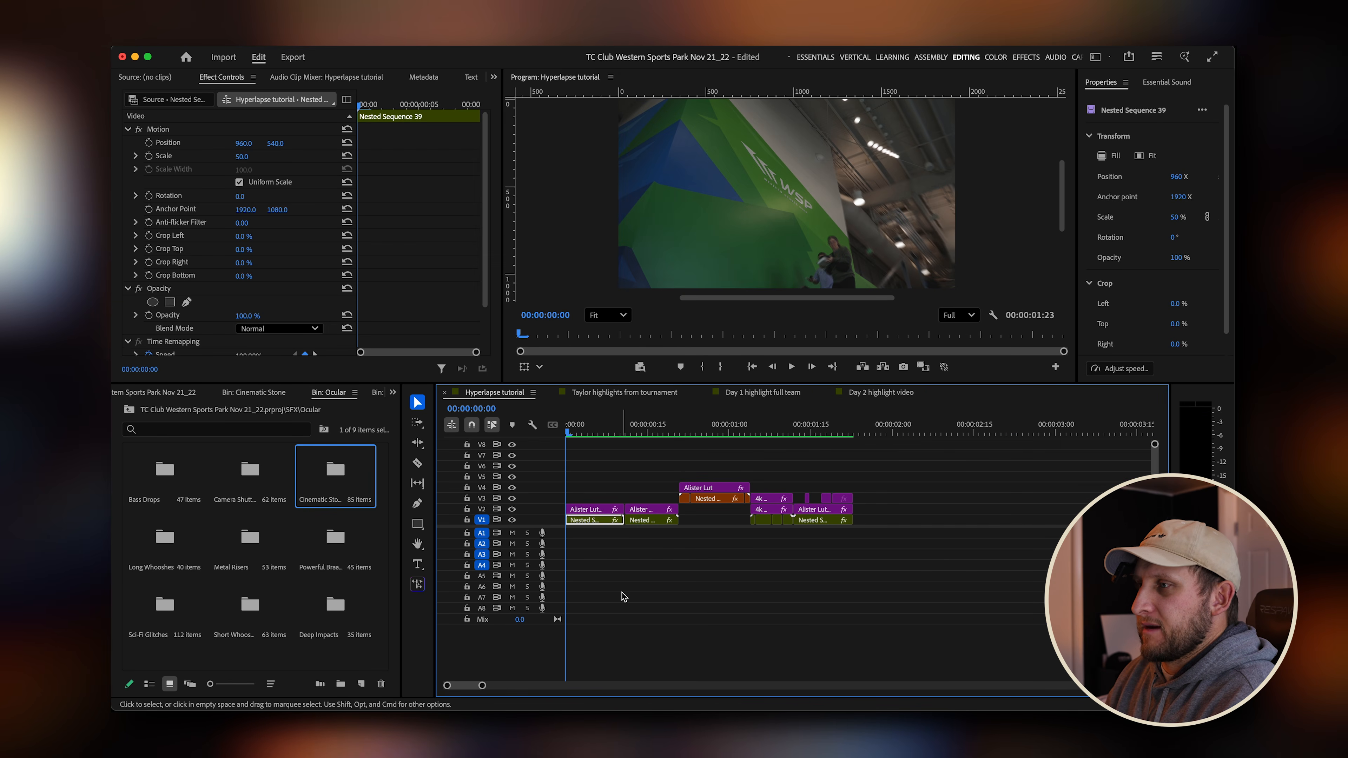
Browse the project's SFX bins, including the Ocular sound effect folders, for transition sounds.
click(149, 393)
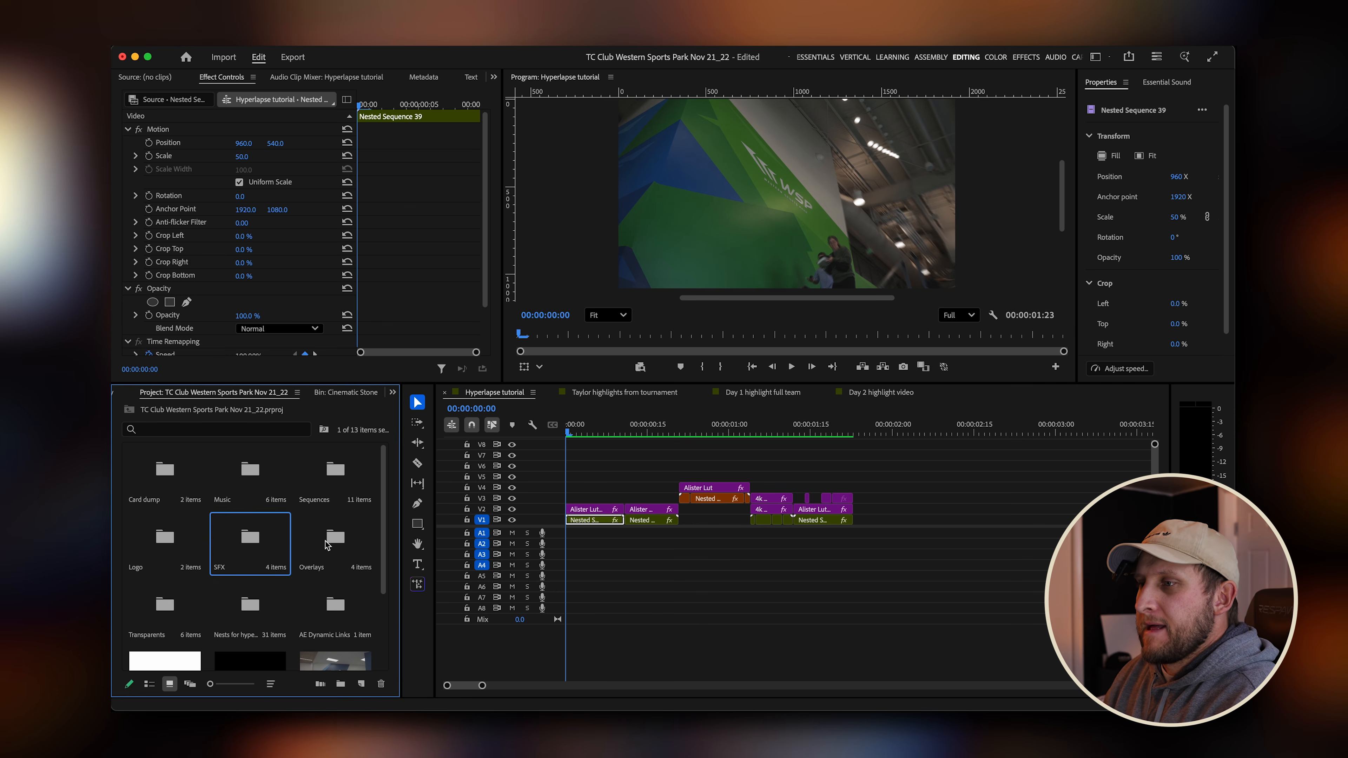
double_click(252, 541)
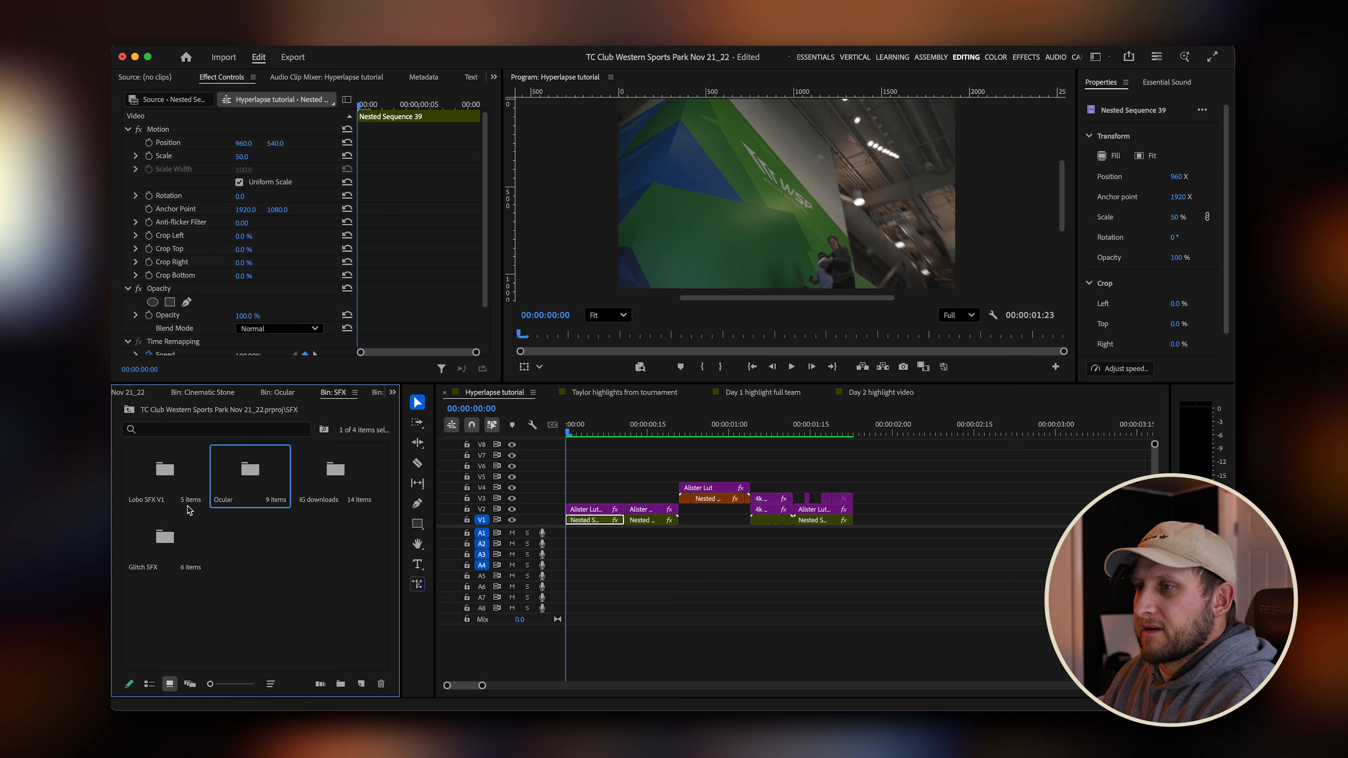
click(171, 495)
click(335, 473)
click(153, 547)
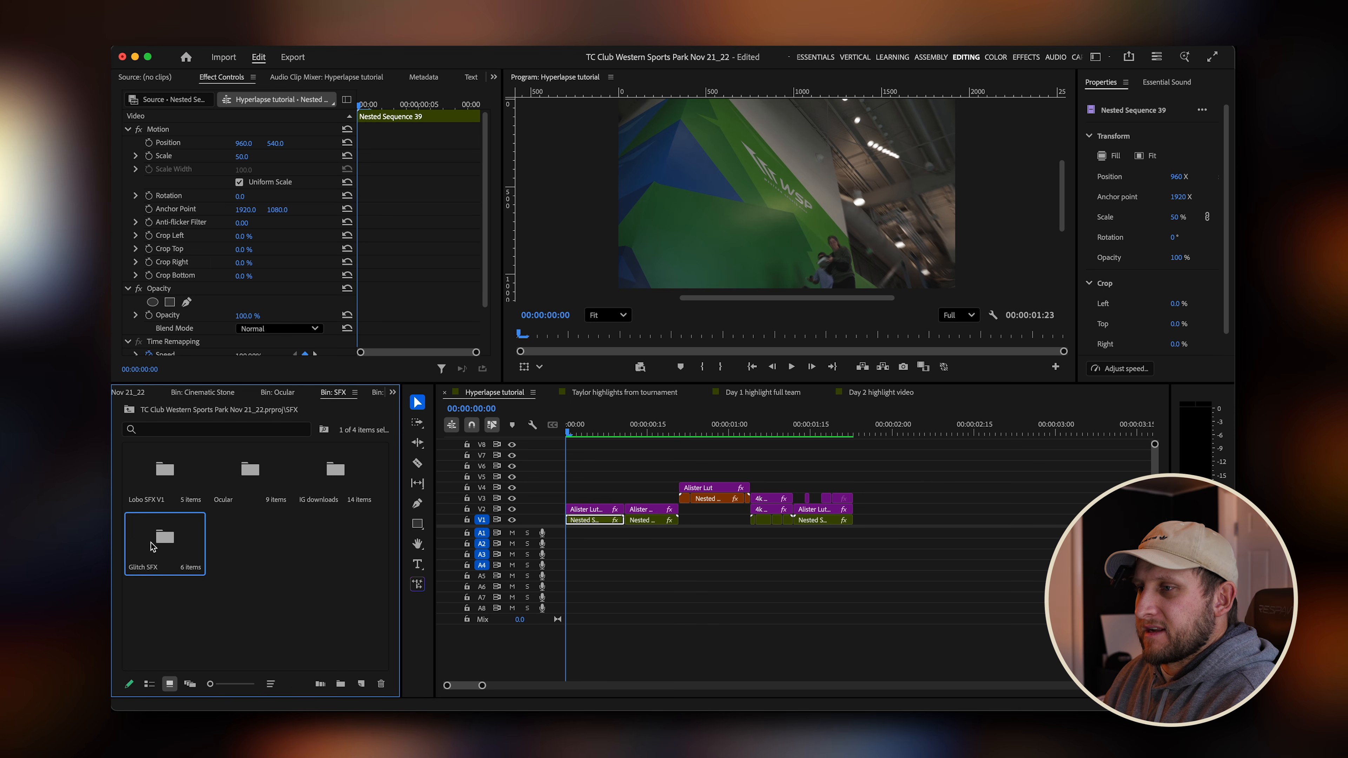
click(240, 490)
click(176, 483)
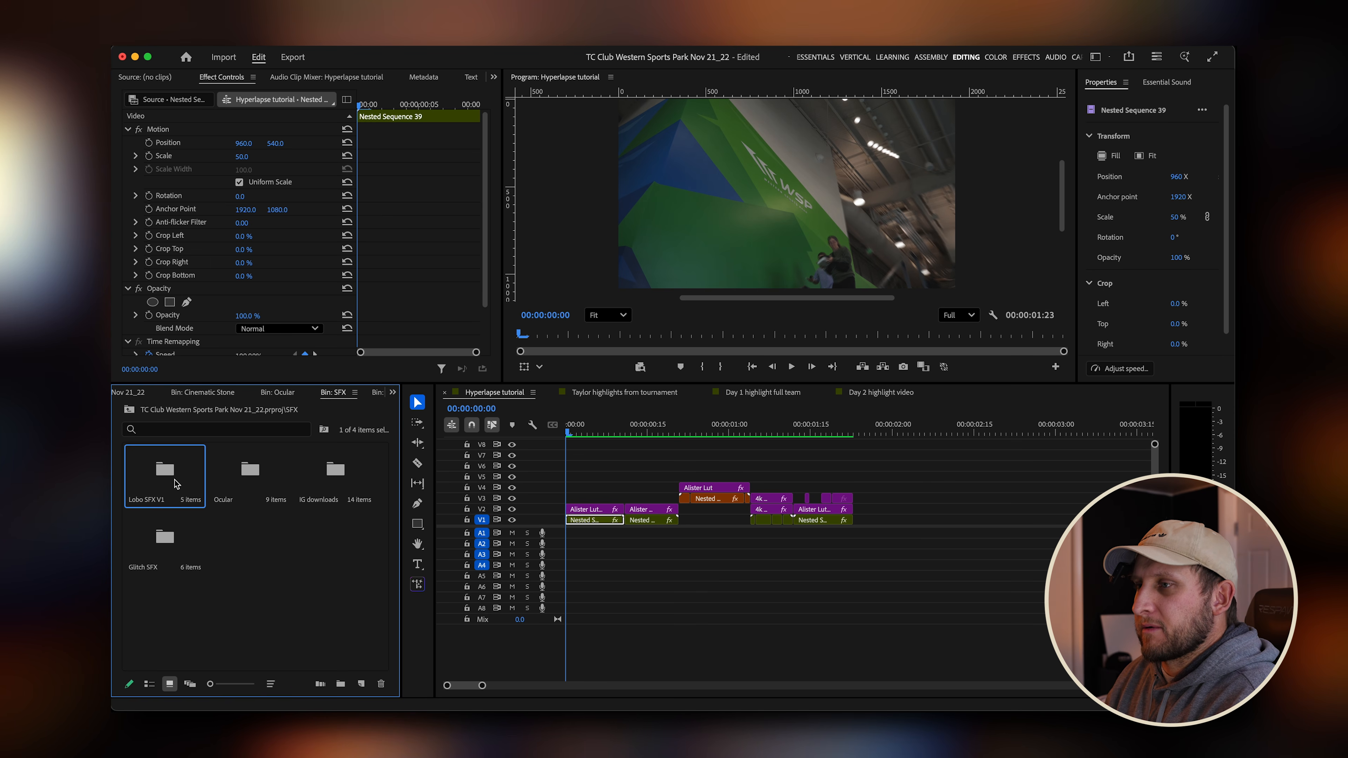
double_click(255, 480)
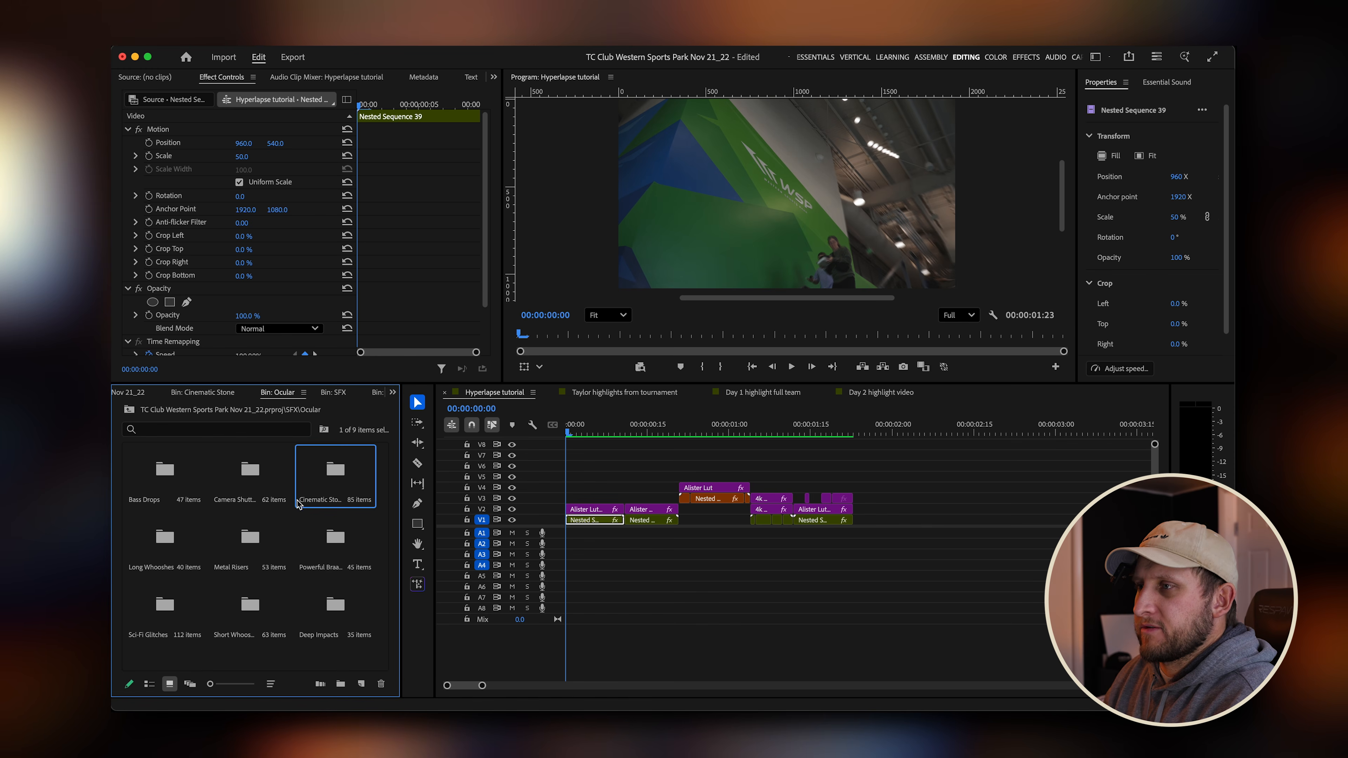
click(170, 488)
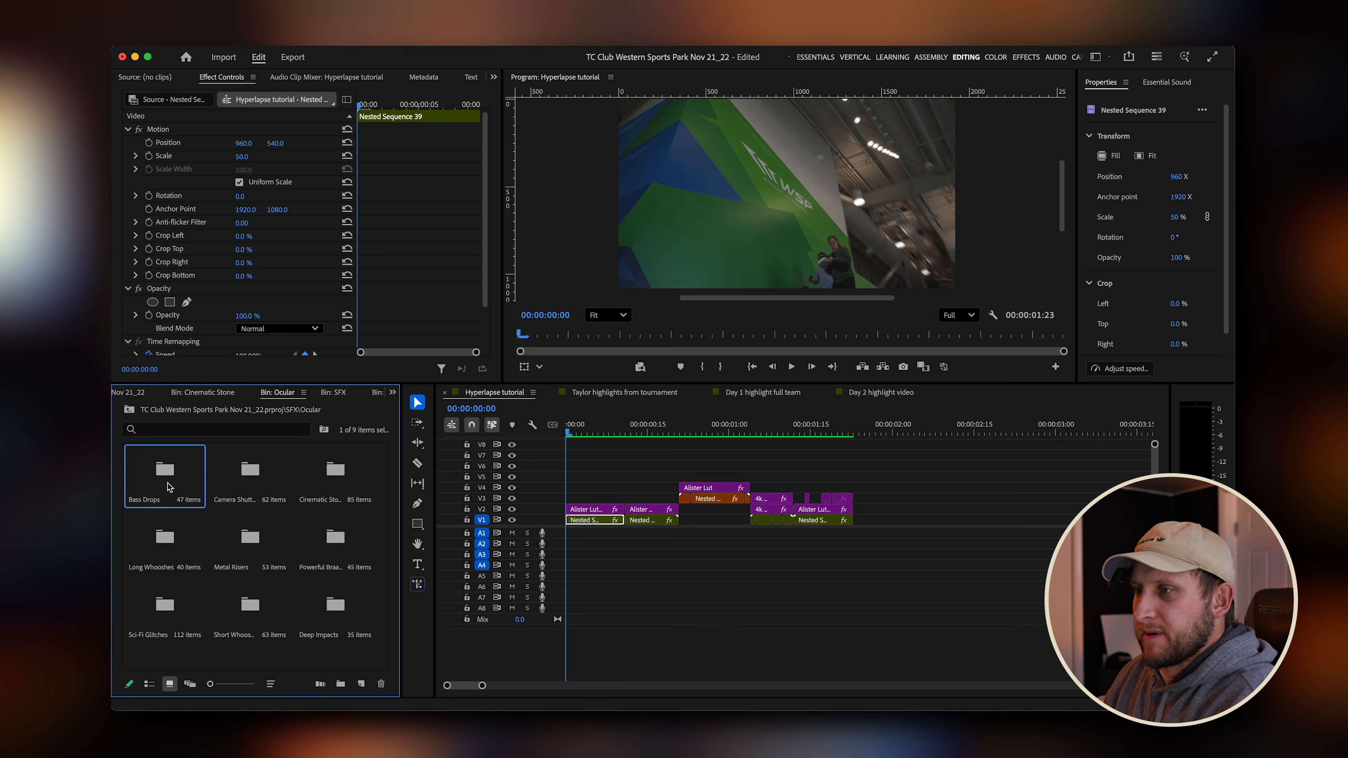
click(255, 489)
click(335, 484)
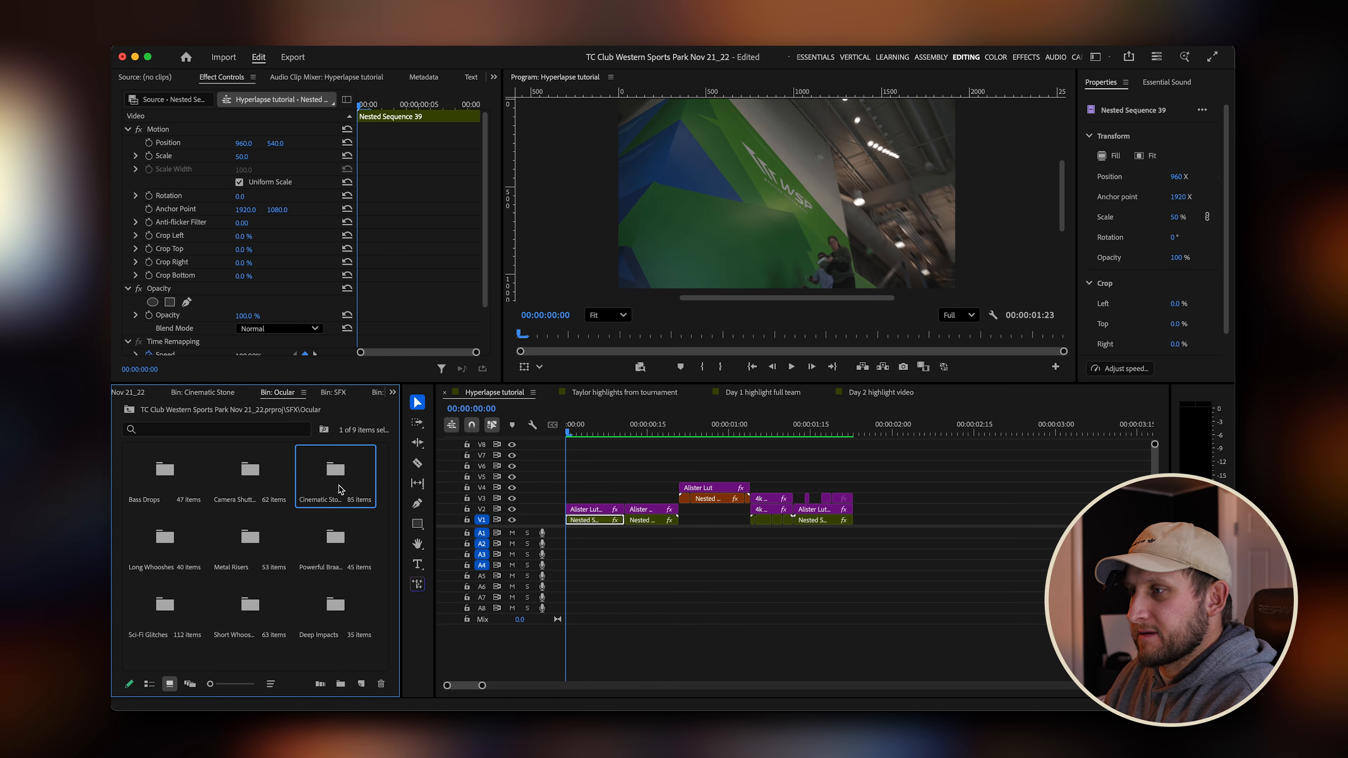
click(155, 557)
click(253, 554)
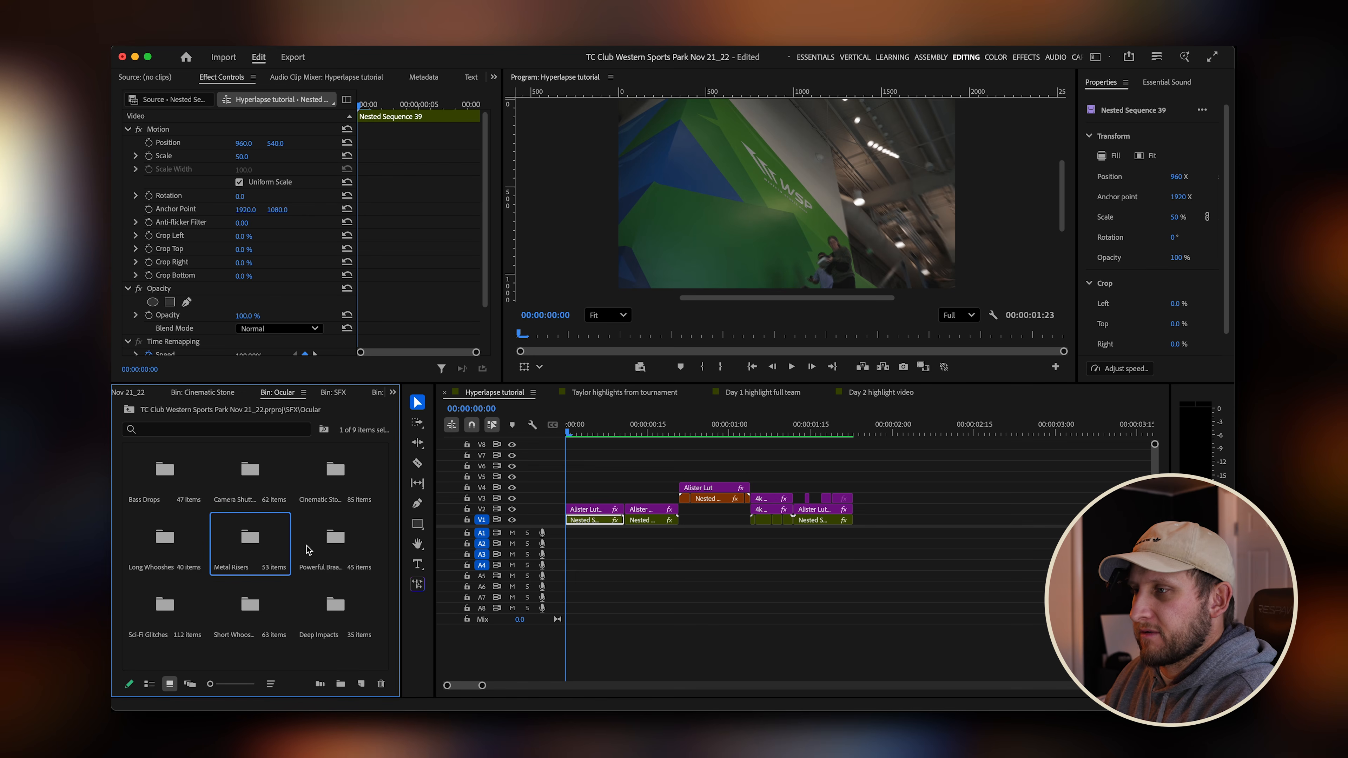
click(344, 547)
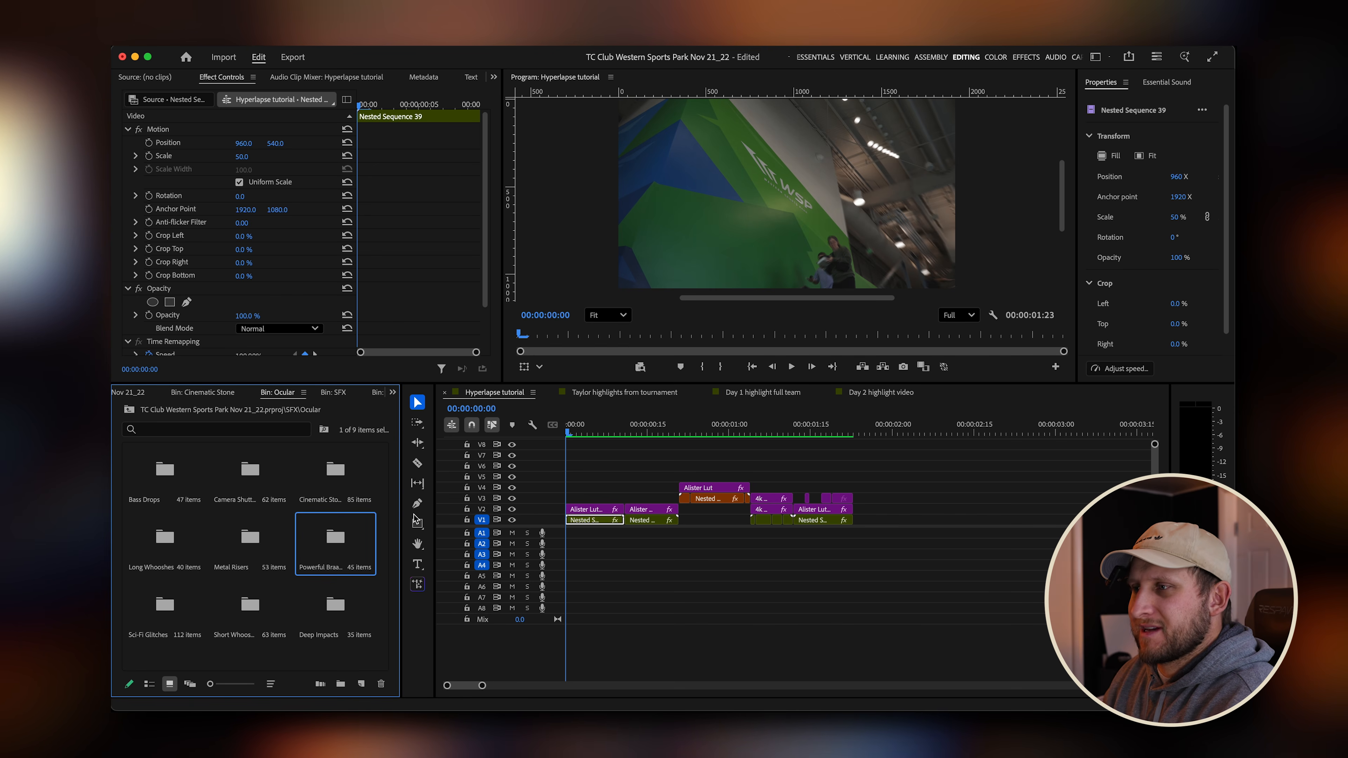
Inspect the whoosh sound clip on audio track A5 of the Taylor highlights from tournament sequence.
click(709, 432)
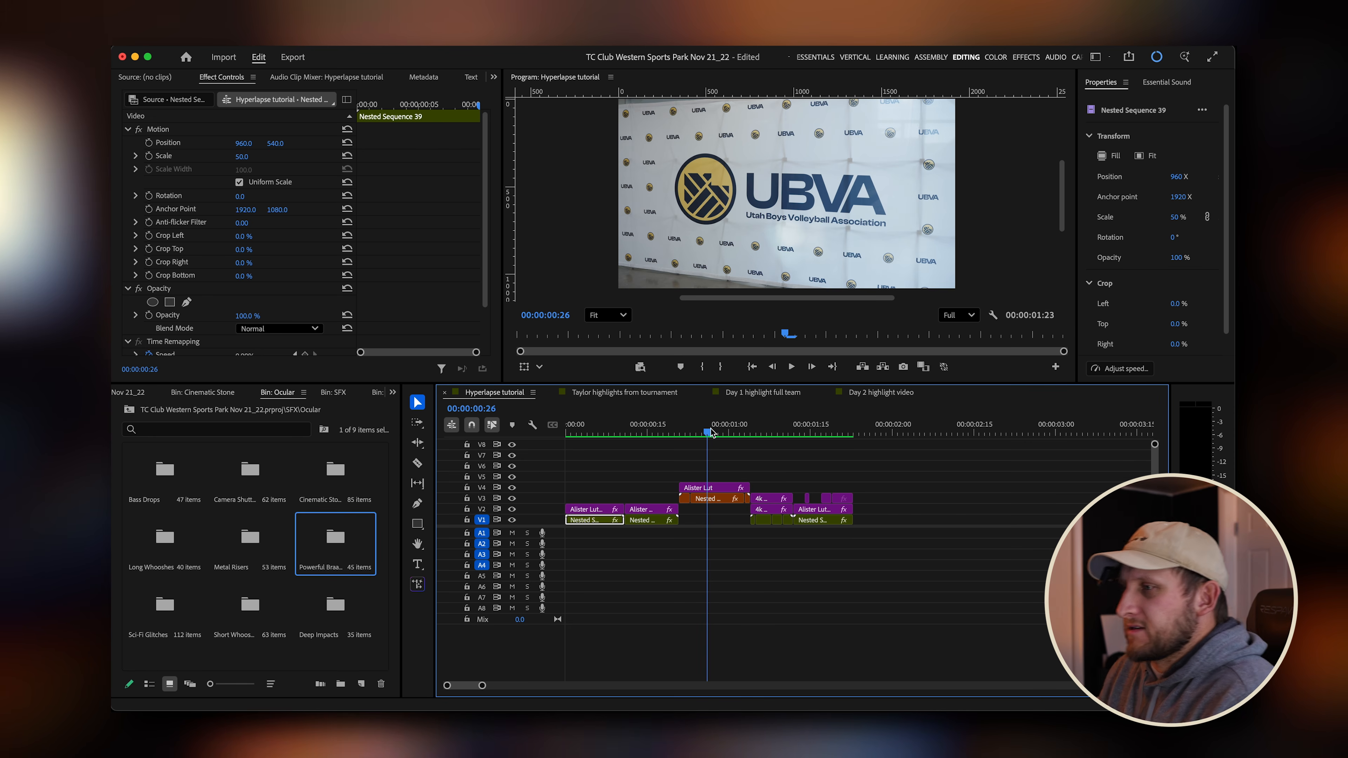
click(624, 392)
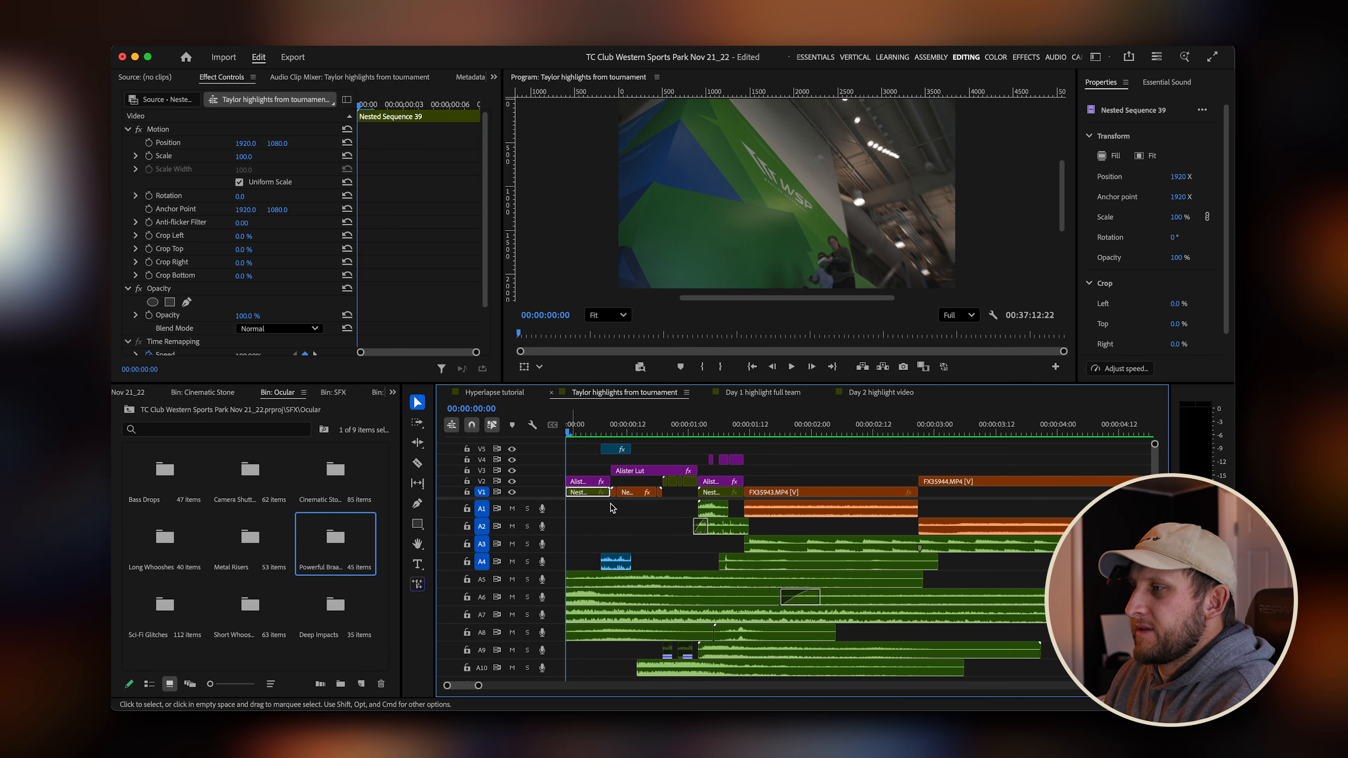
click(640, 576)
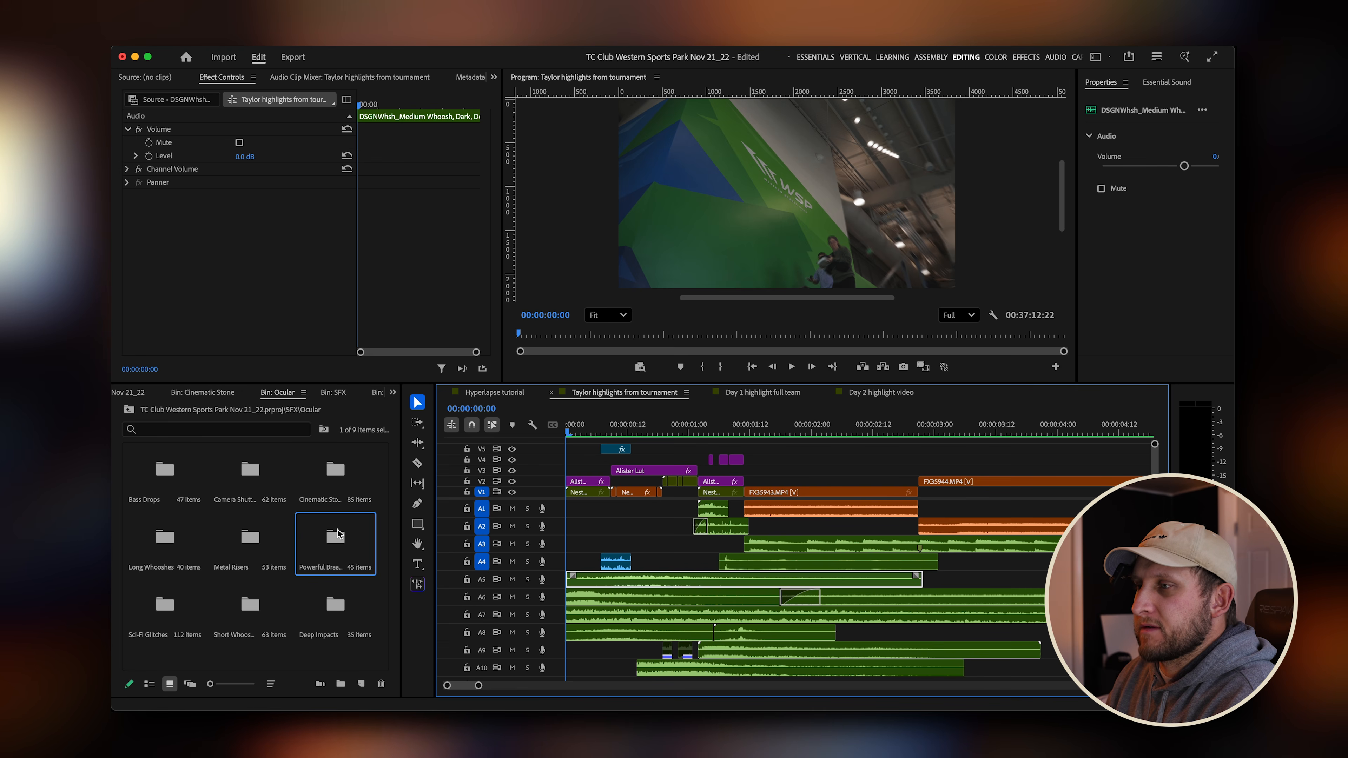
click(515, 394)
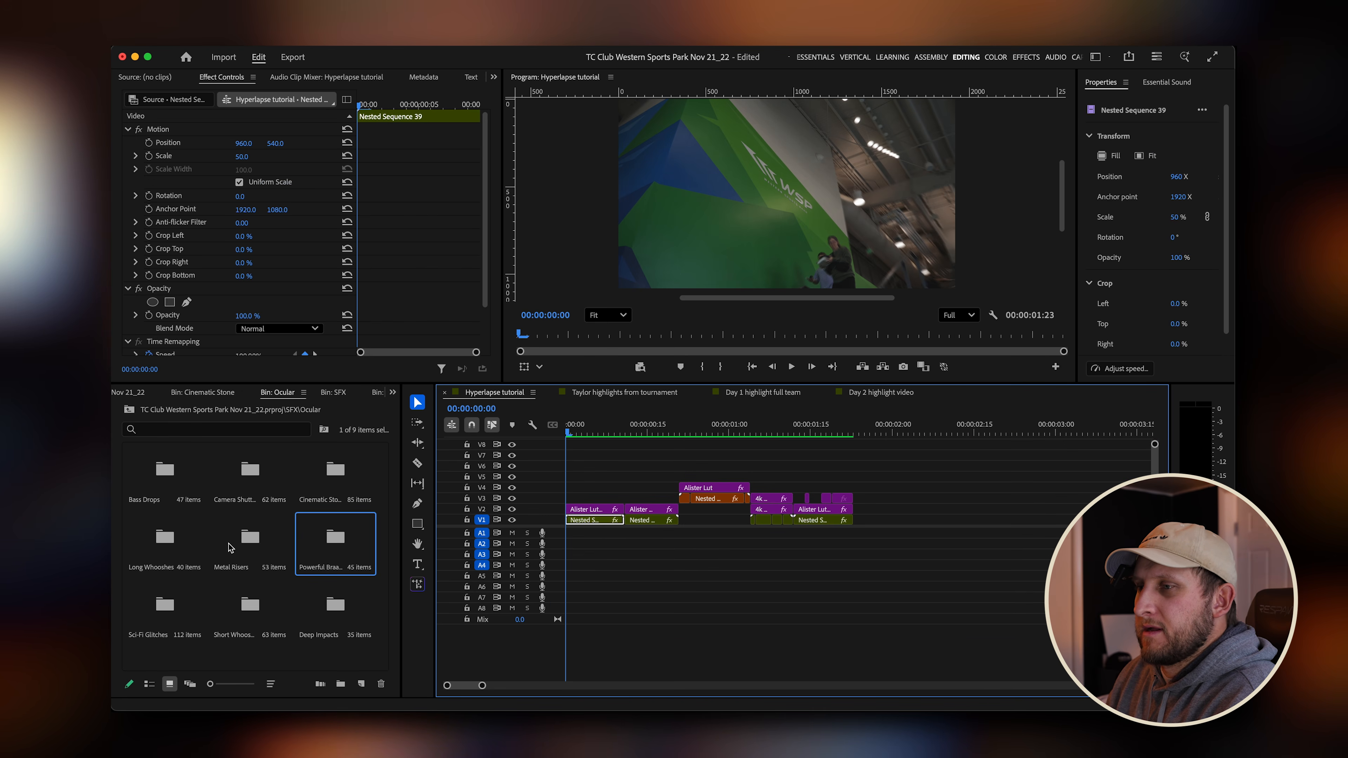
Open the Long Whooshes bin, scroll through its sound clips, and return to the Ocular folder.
double_click(168, 544)
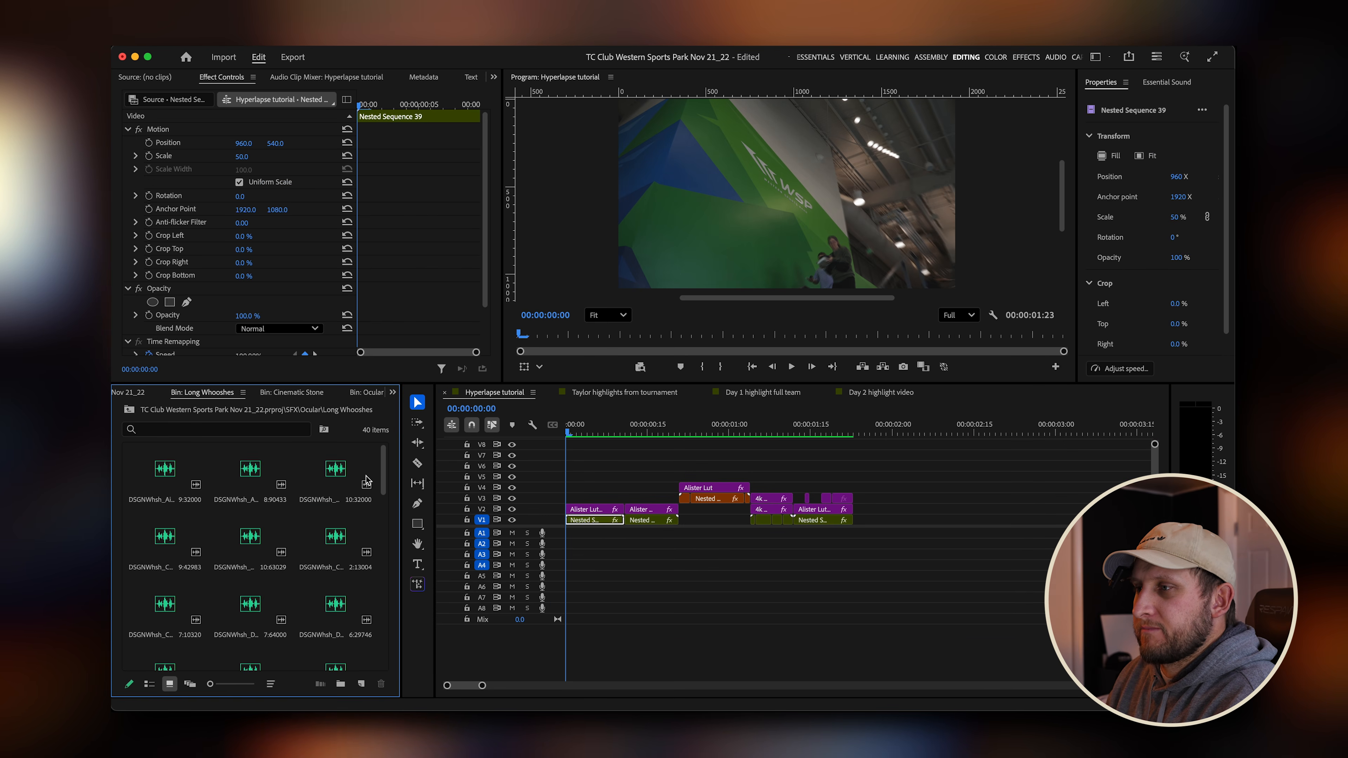
click(342, 476)
drag(388, 462, 384, 648)
click(128, 409)
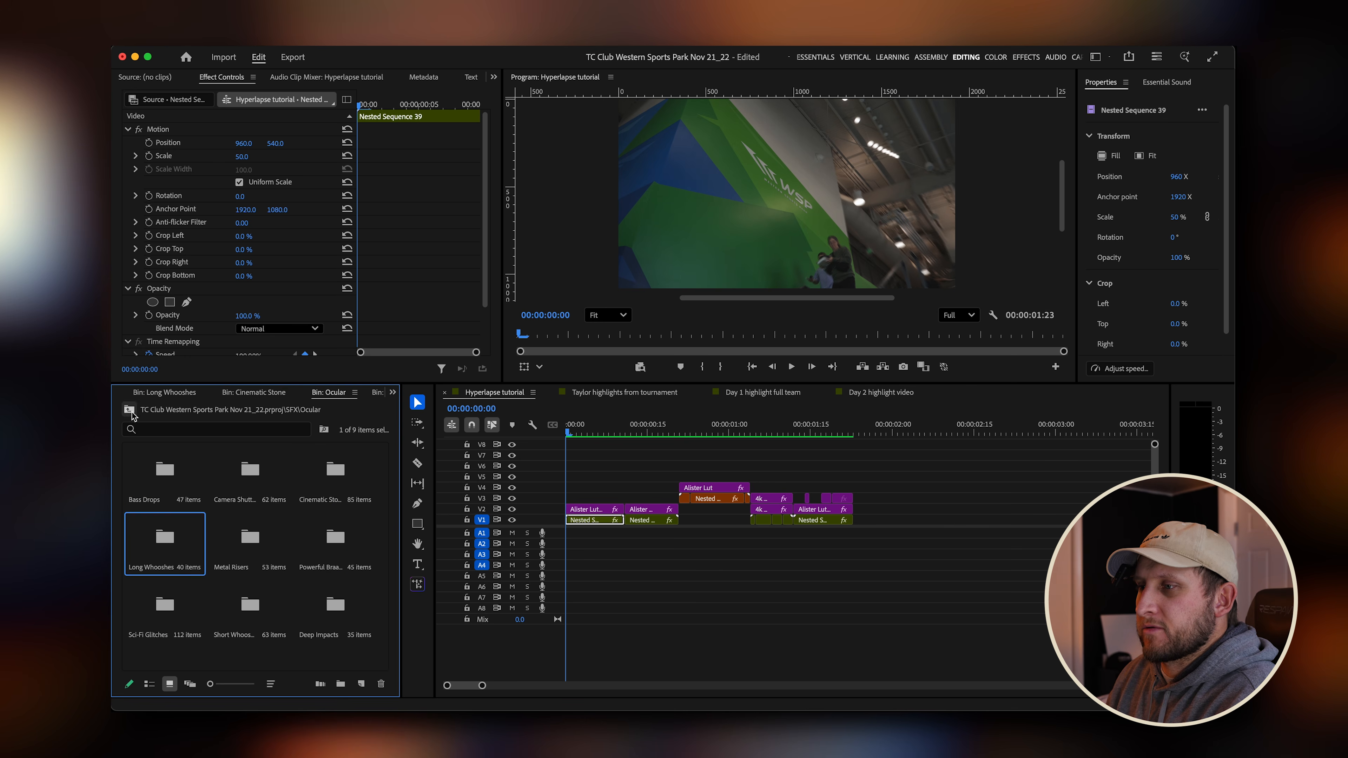
Open the Short Whooshes bin, preview the DSGNWhsh_Medium Whoosh clip, and add it to audio track A1 at the sequence start.
double_click(256, 620)
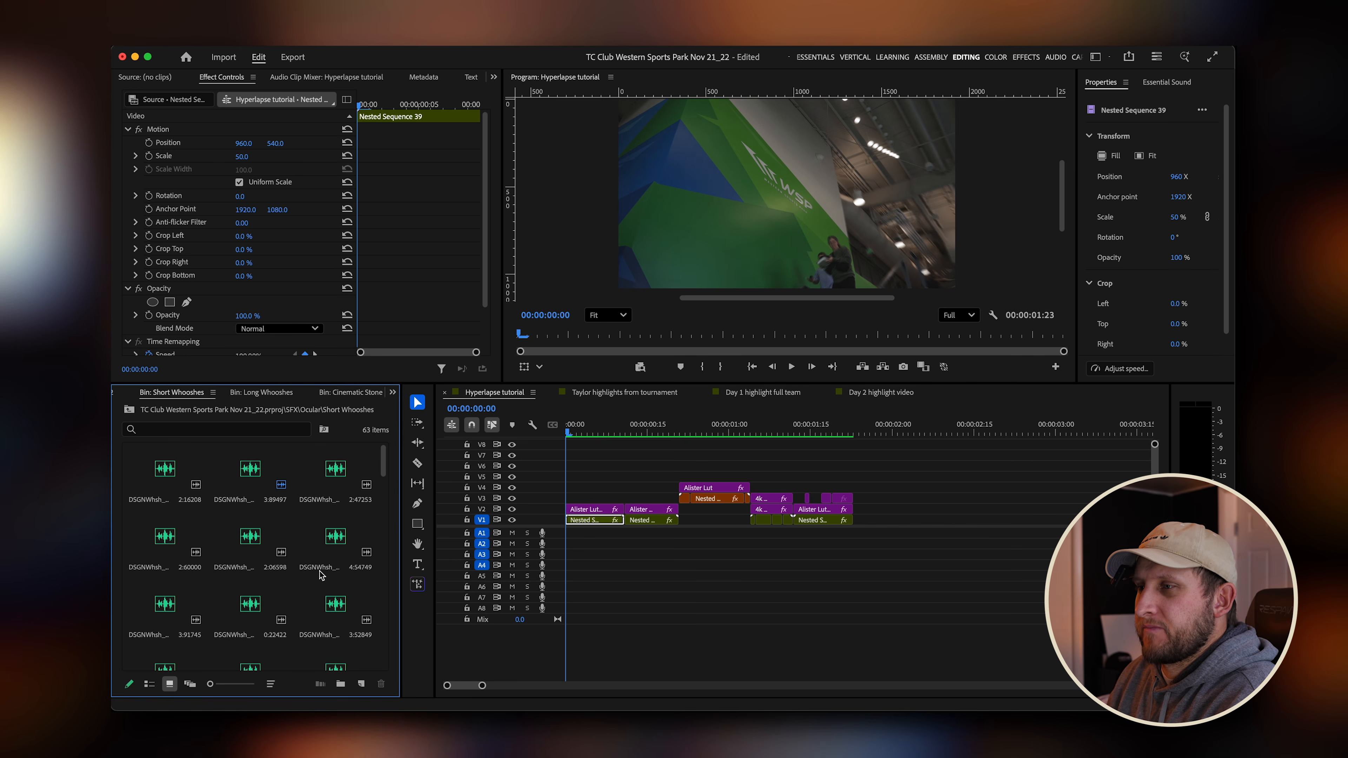
click(258, 483)
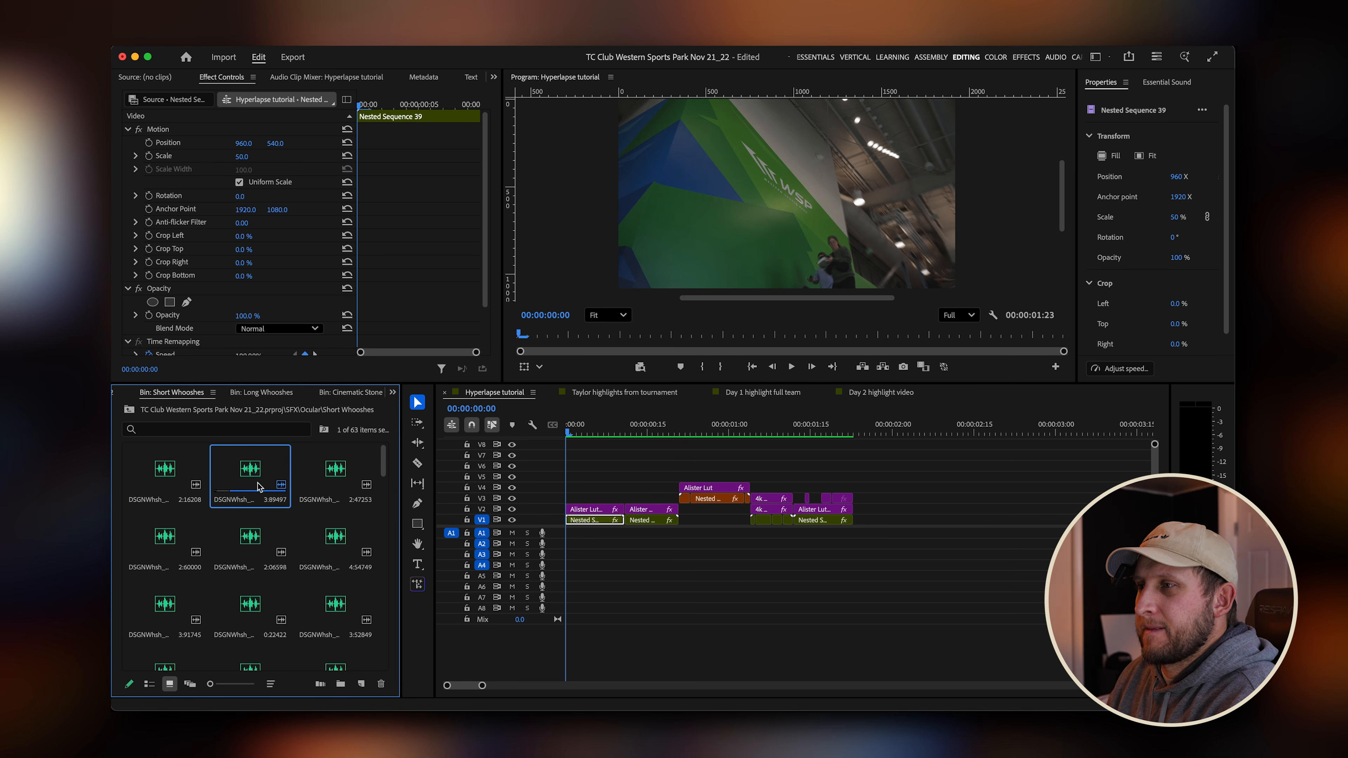
double_click(259, 486)
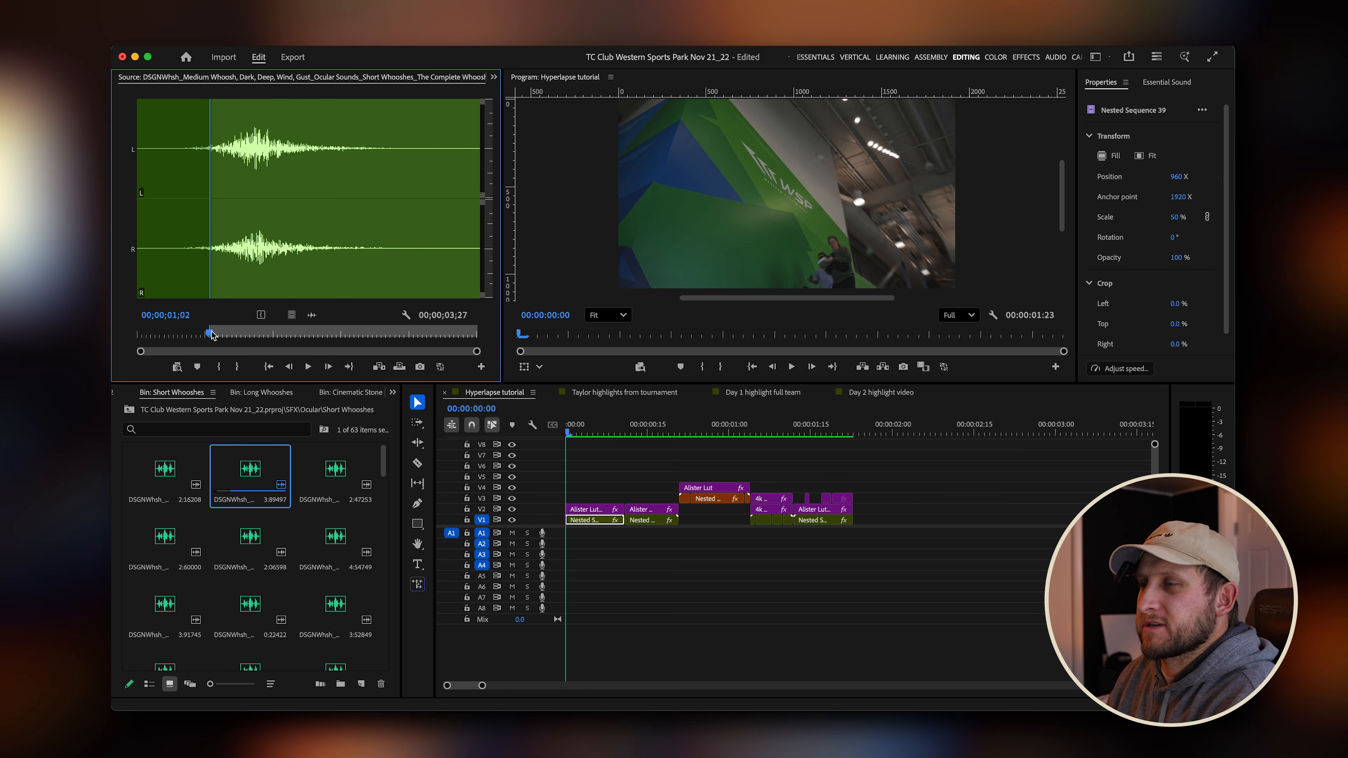
drag(211, 334, 196, 334)
key(space)
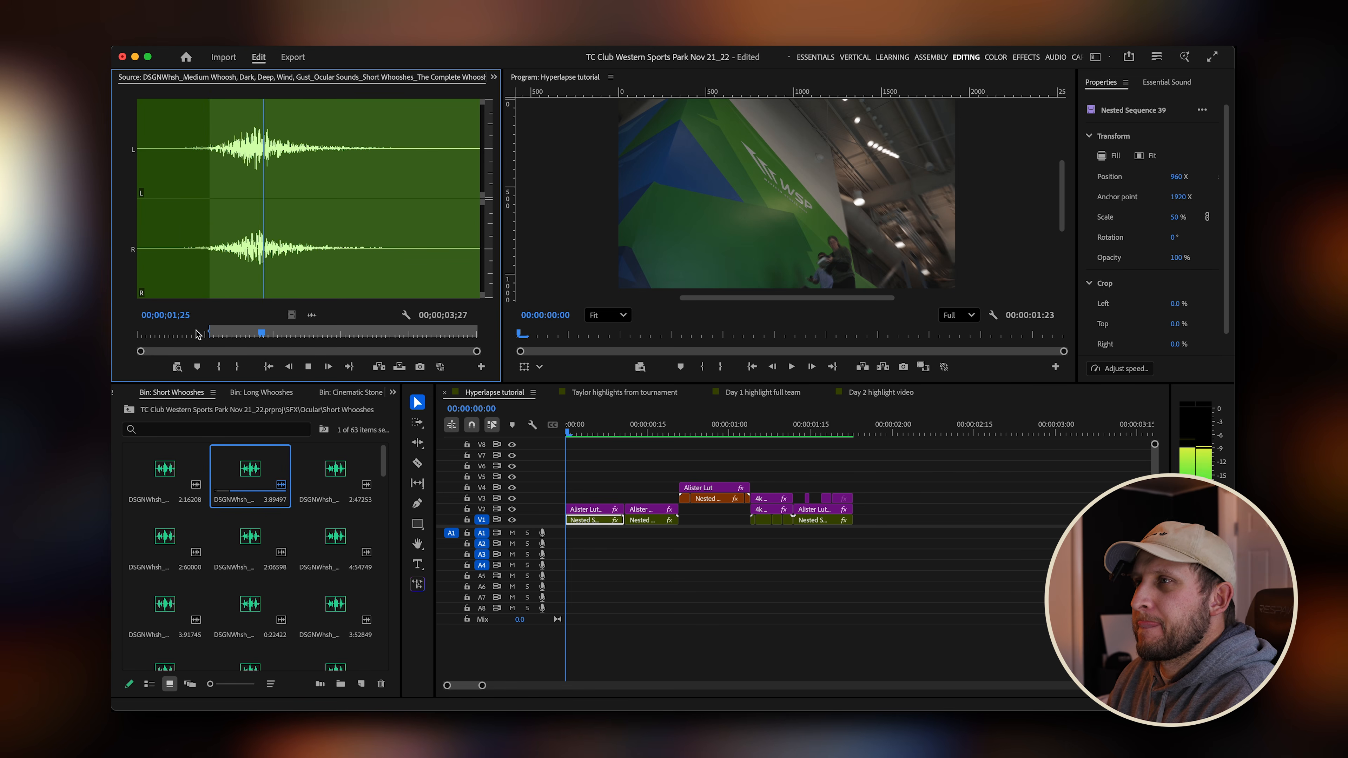
key(space)
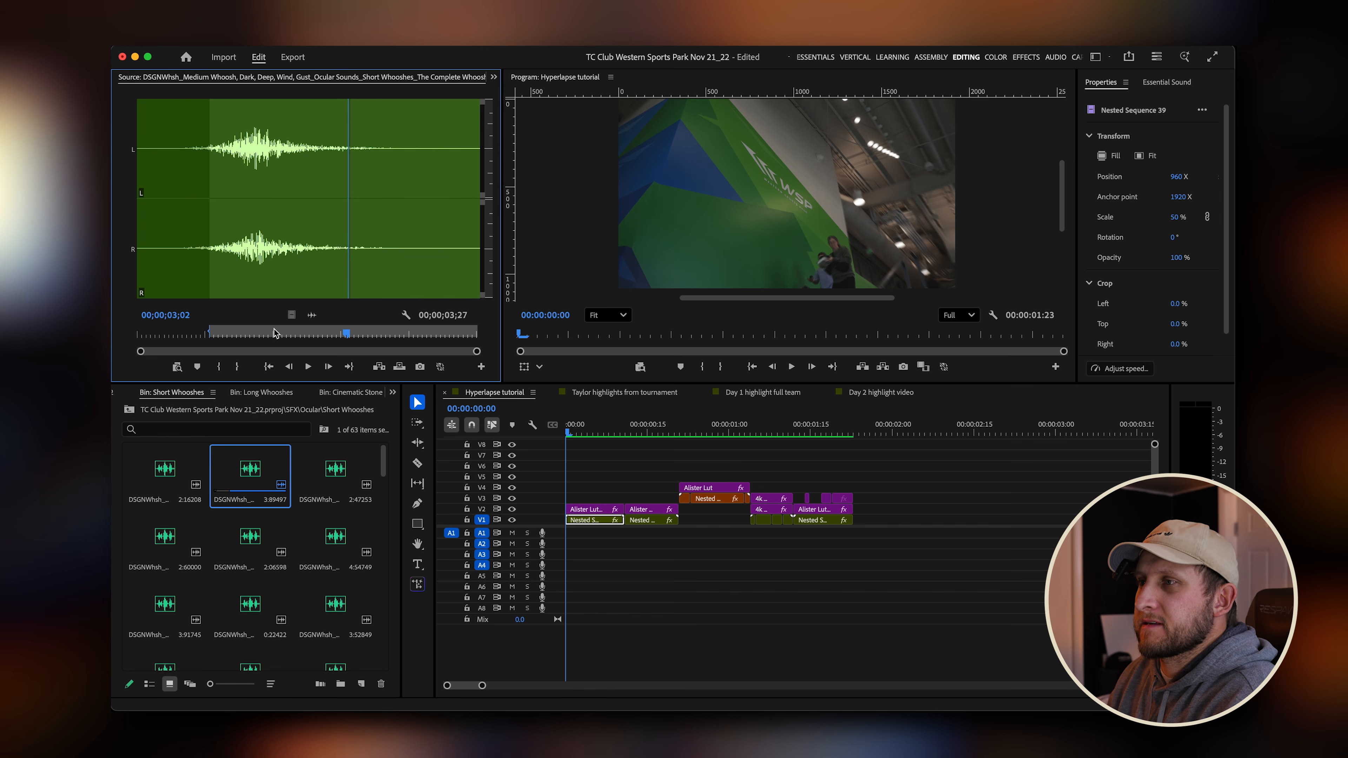
mouse_move(202, 334)
mouse_down()
mouse_move(185, 335)
mouse_move(210, 337)
mouse_up()
key(space)
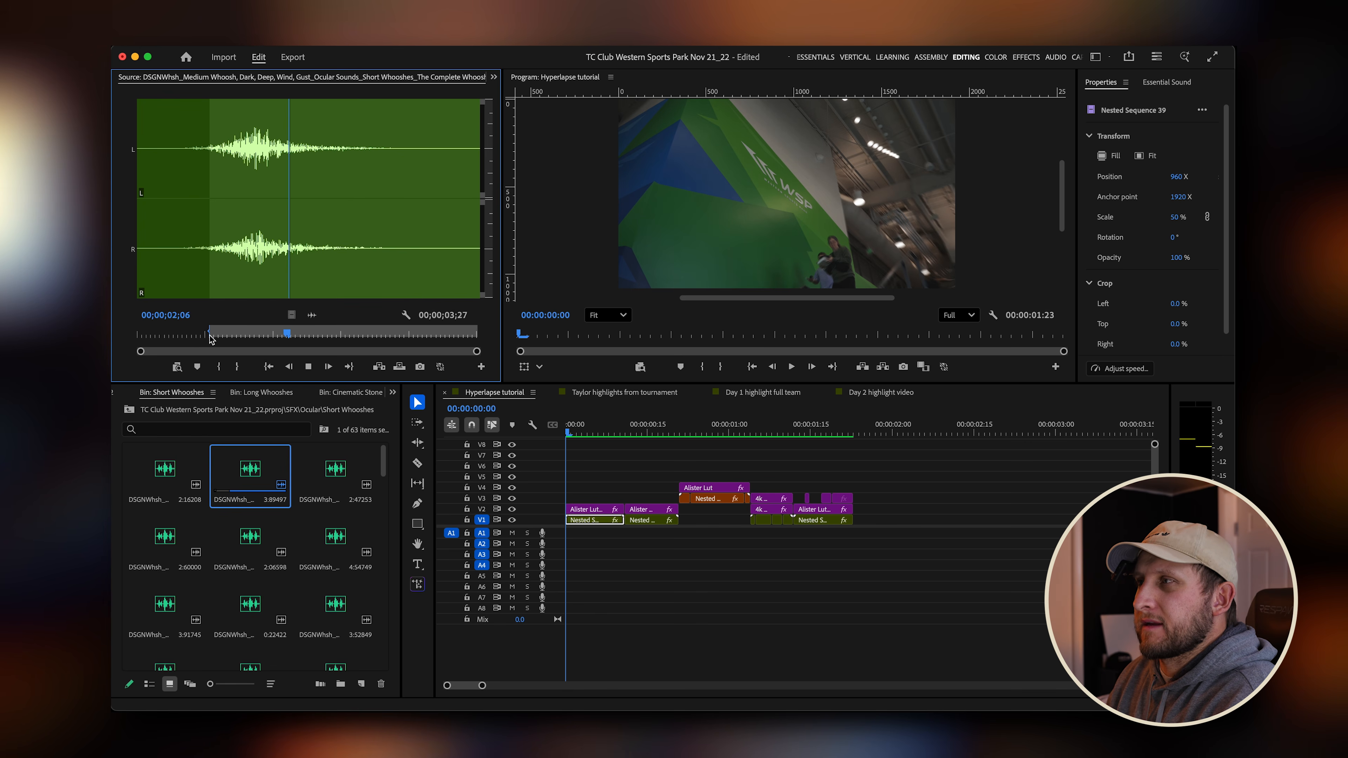
key(space)
drag(324, 336, 216, 335)
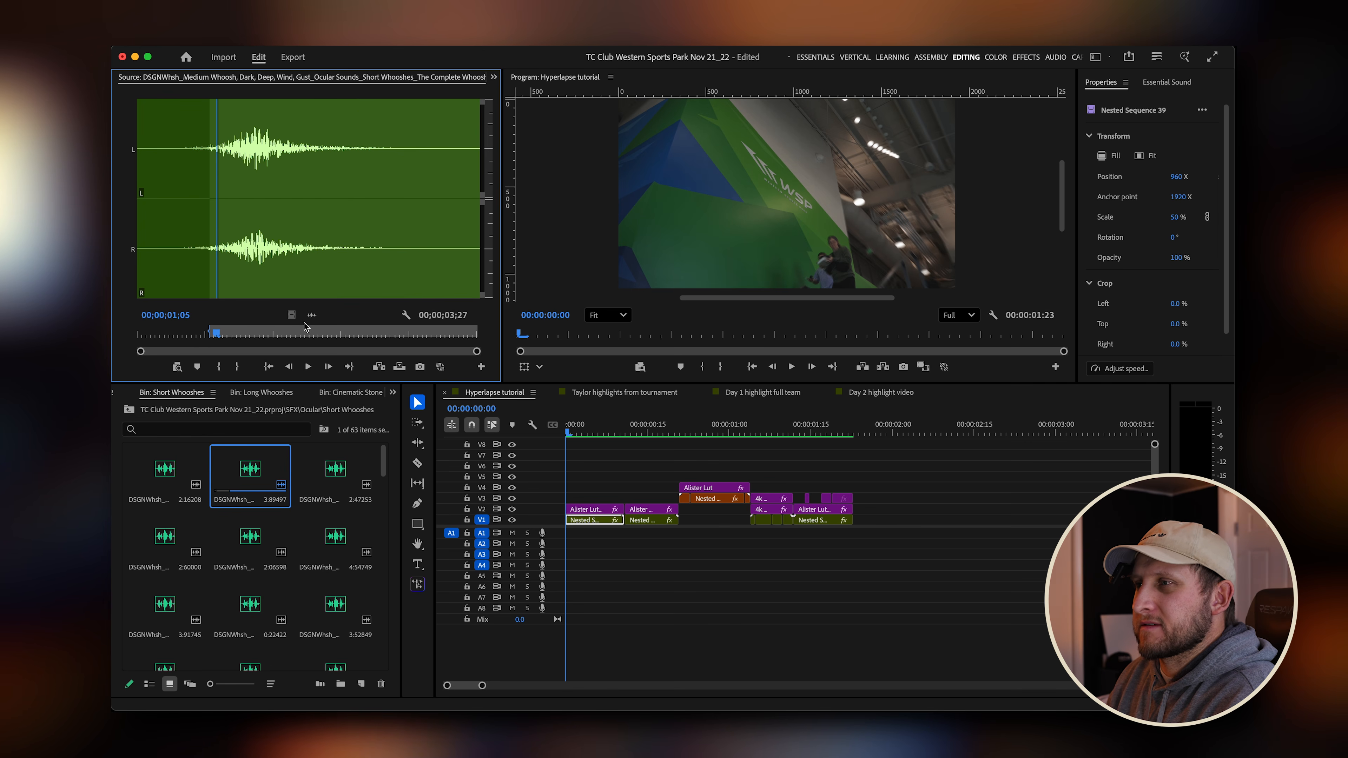
drag(311, 314, 565, 542)
Play the sequence start, then cut the whoosh clip at the end of the video clips and delete the trailing piece.
key(space)
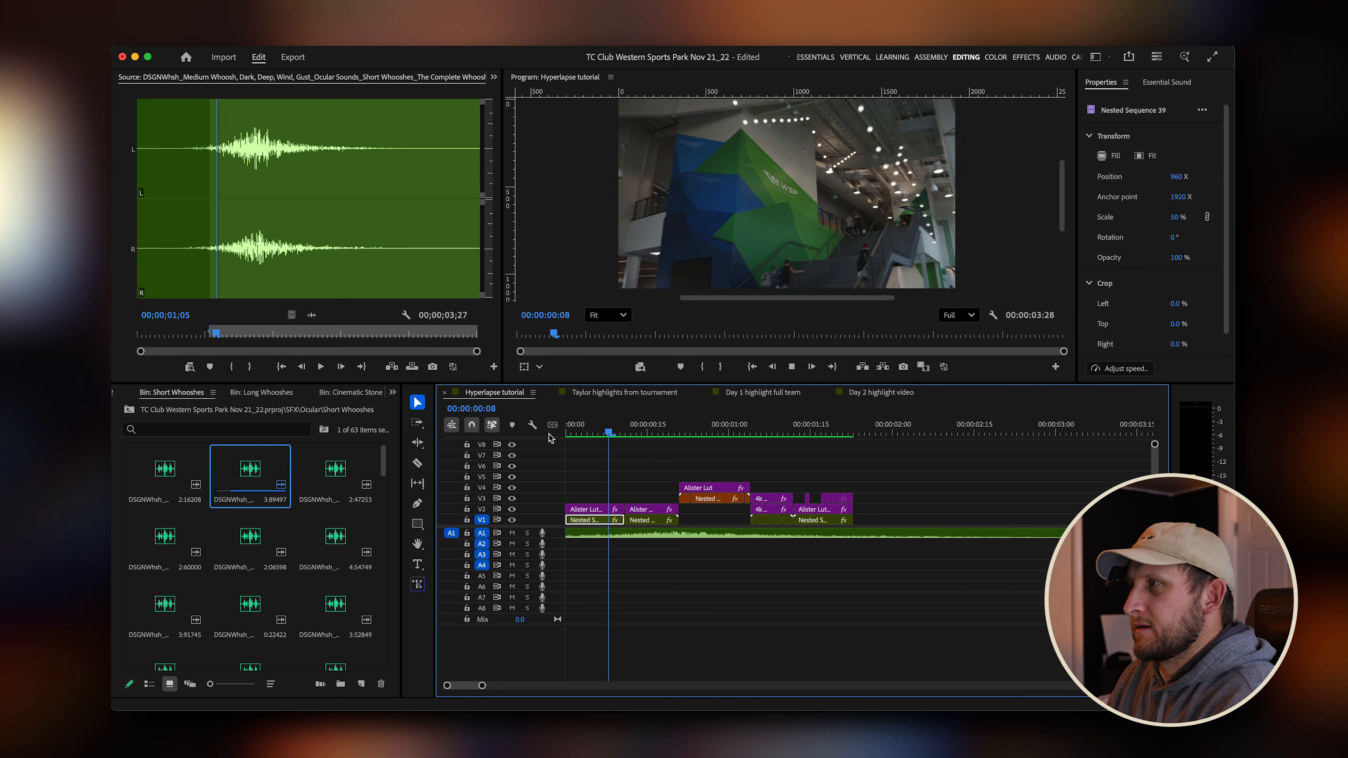
key(space)
key(Home)
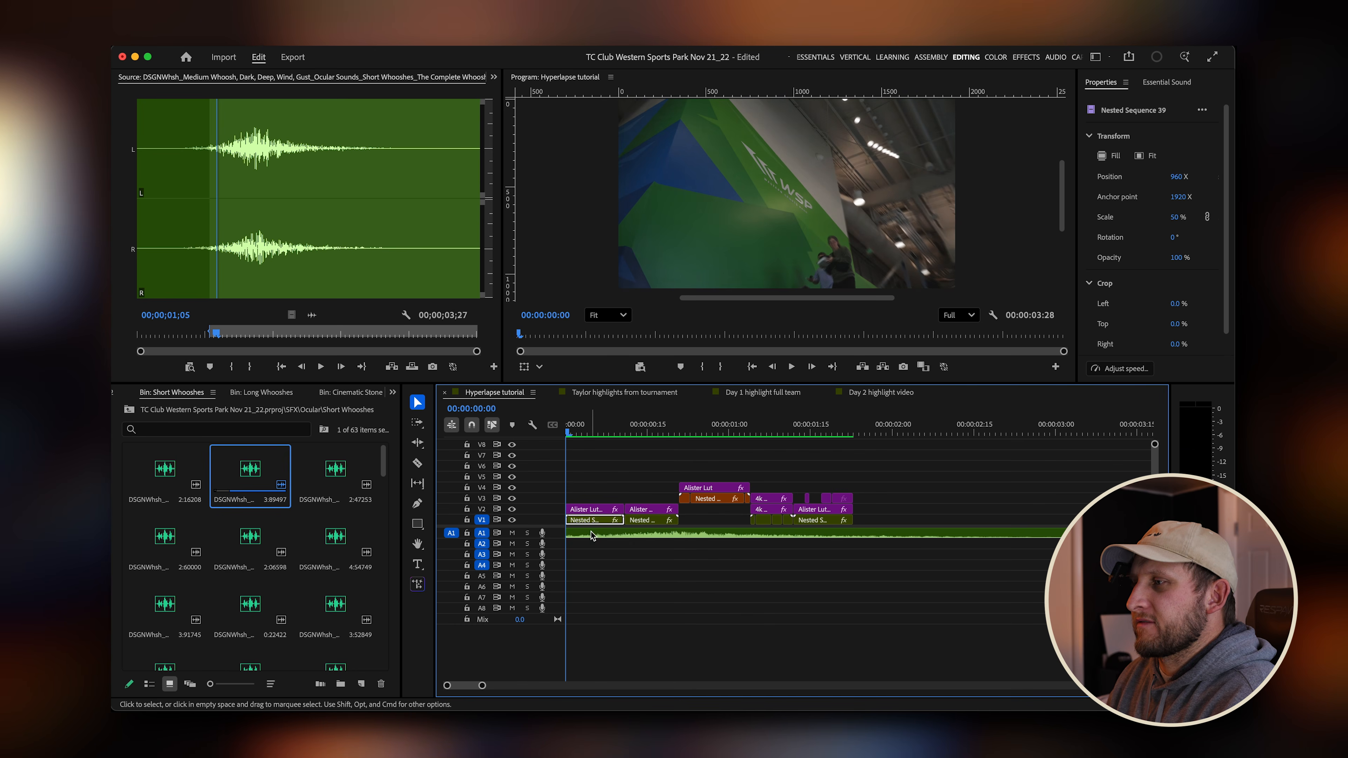
mouse_move(520, 432)
mouse_down()
mouse_move(657, 437)
mouse_move(498, 425)
mouse_up()
key(space)
key(space)
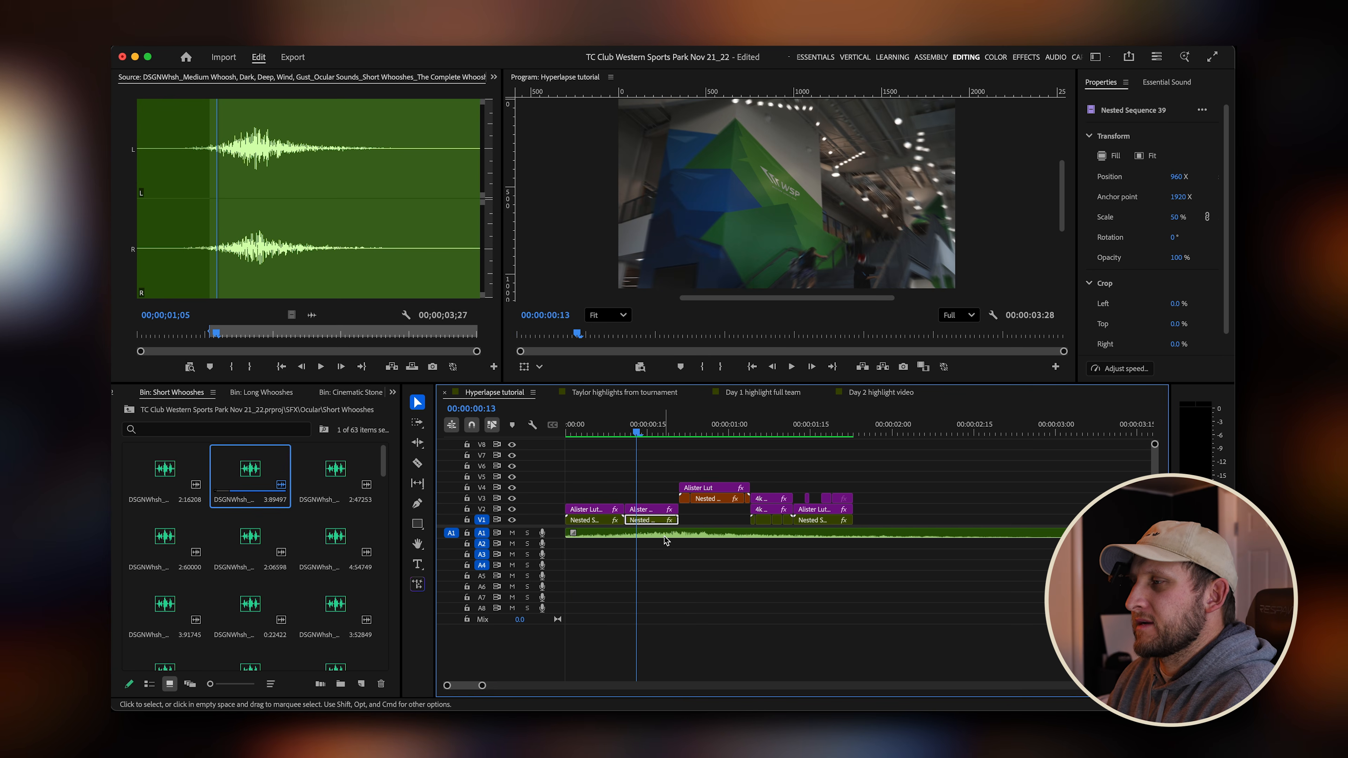
key(c)
click(854, 538)
key(v)
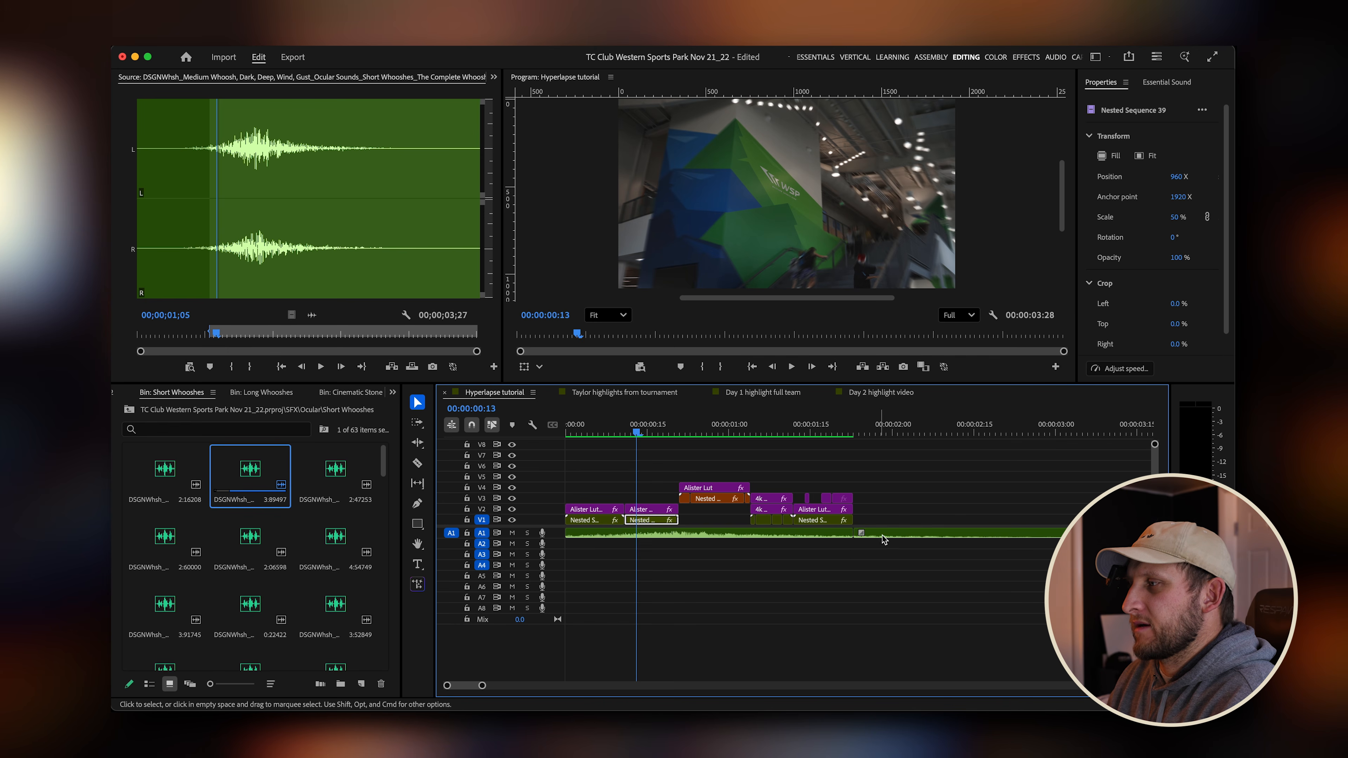
click(884, 537)
key(Delete)
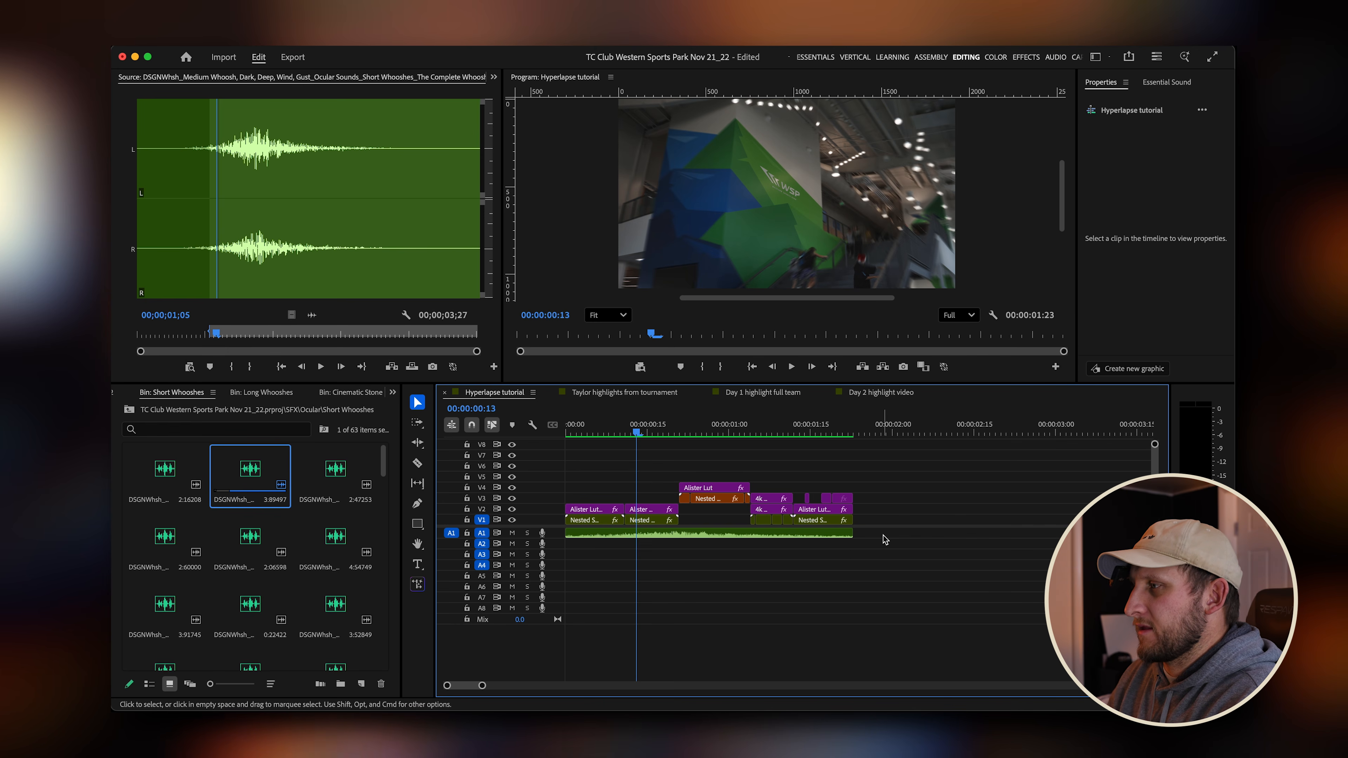
Ripple-trim the head of the whoosh clip by 15 frames so it starts at the sequence start, and play it back.
click(683, 536)
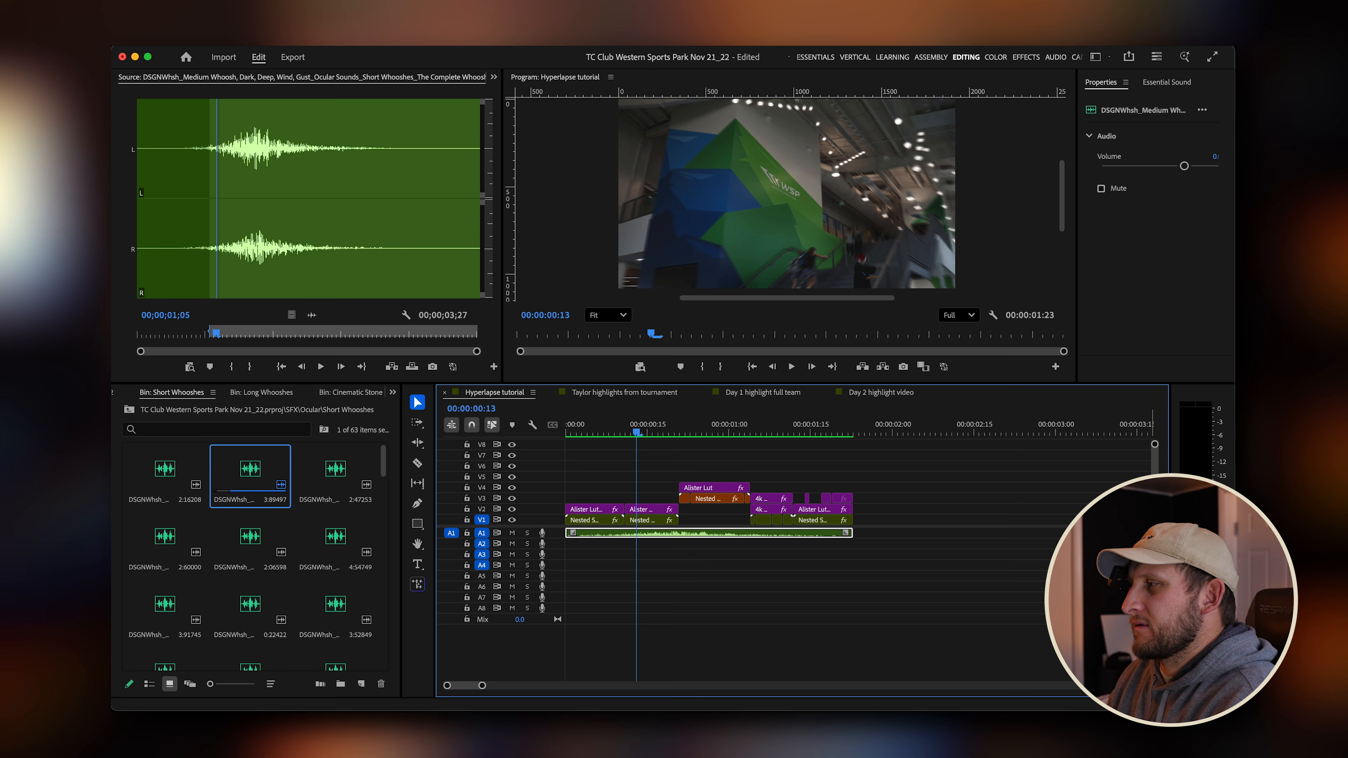
key(alt+equal)
key(alt+equal)
key(alt+equal)
key(alt+equal)
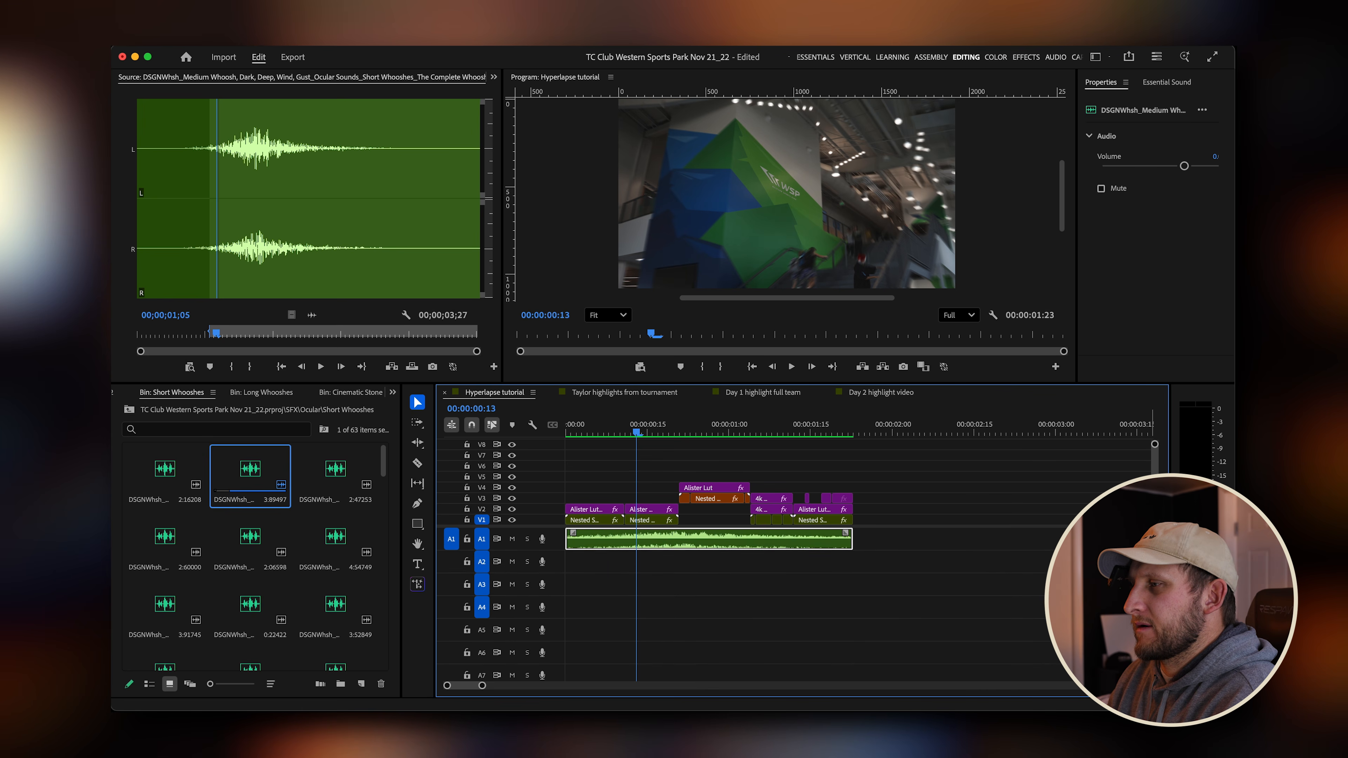
key(alt+minus)
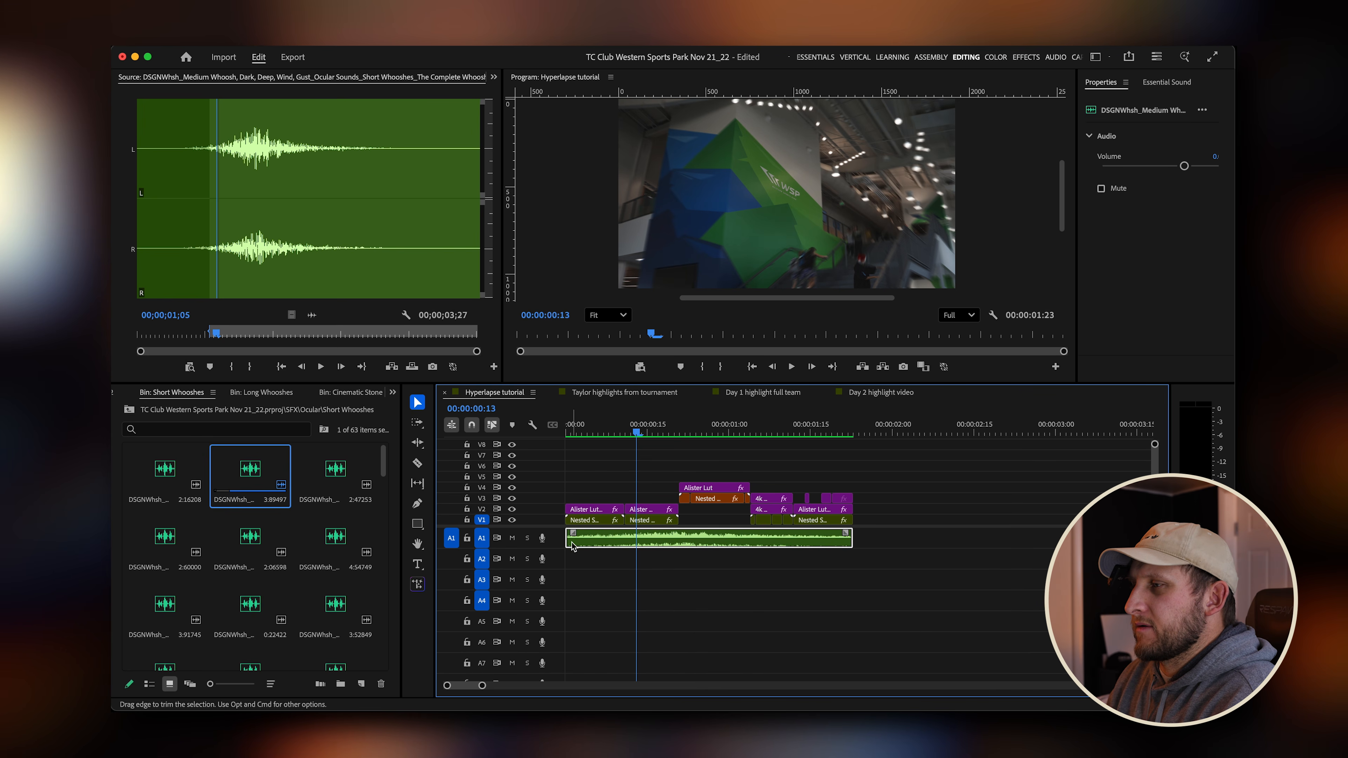
key(Down)
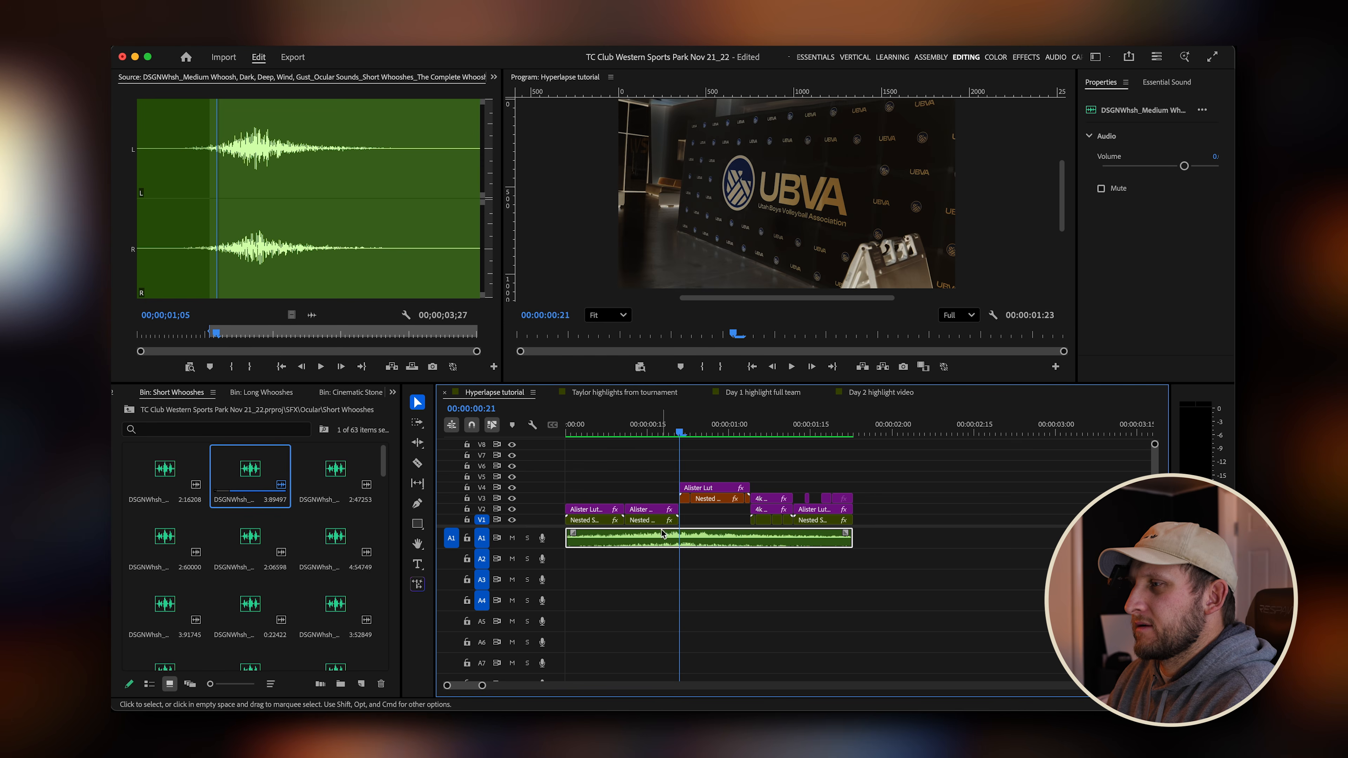
key(Left)
key(Left)
key(Left)
key(Left)
key(Left)
key(Left)
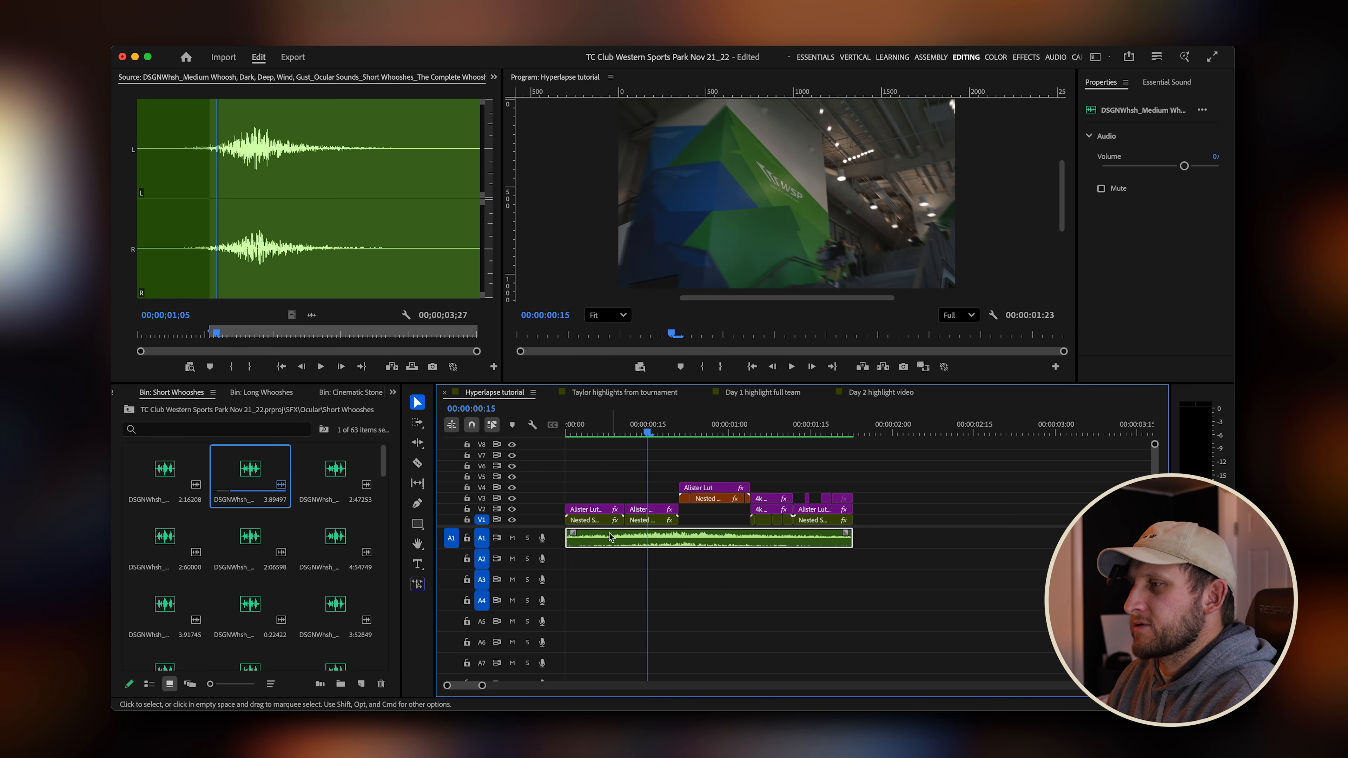
drag(571, 541, 604, 541)
key(Home)
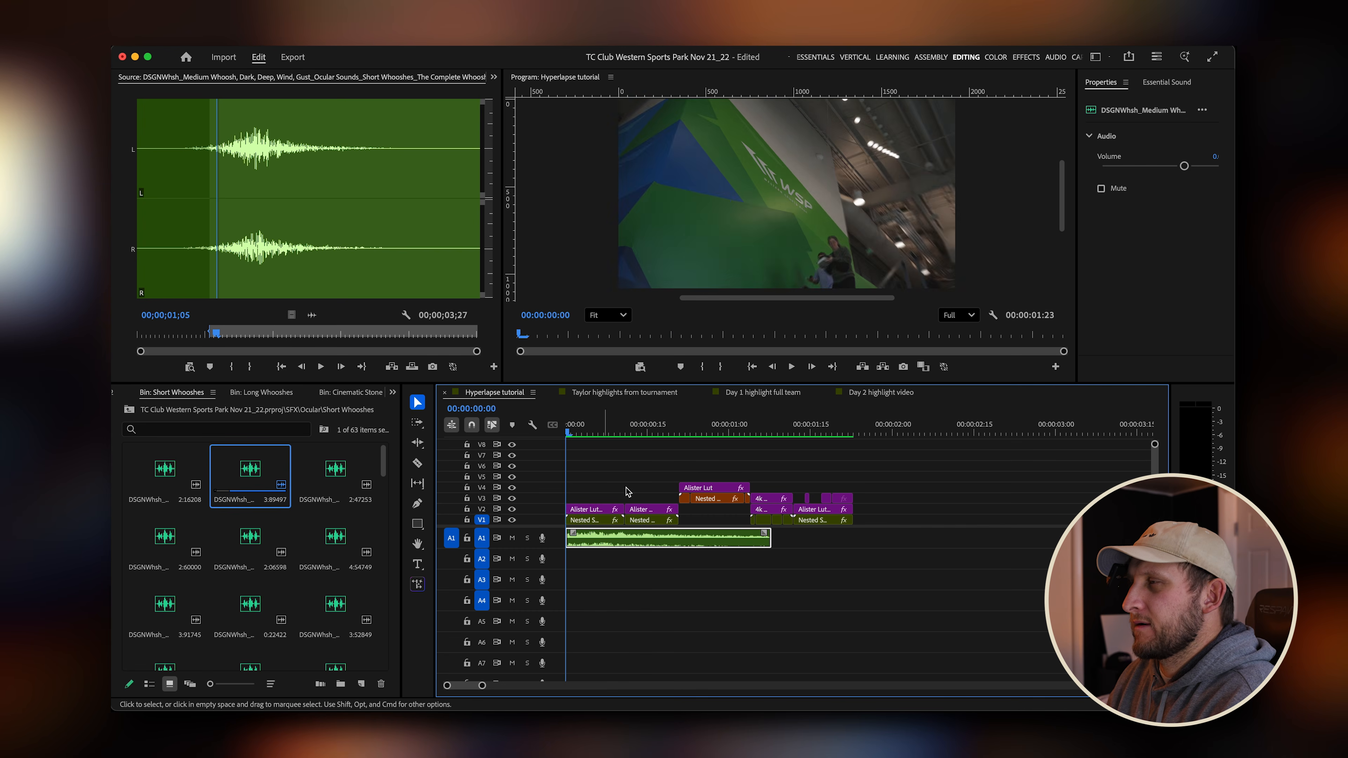
key(space)
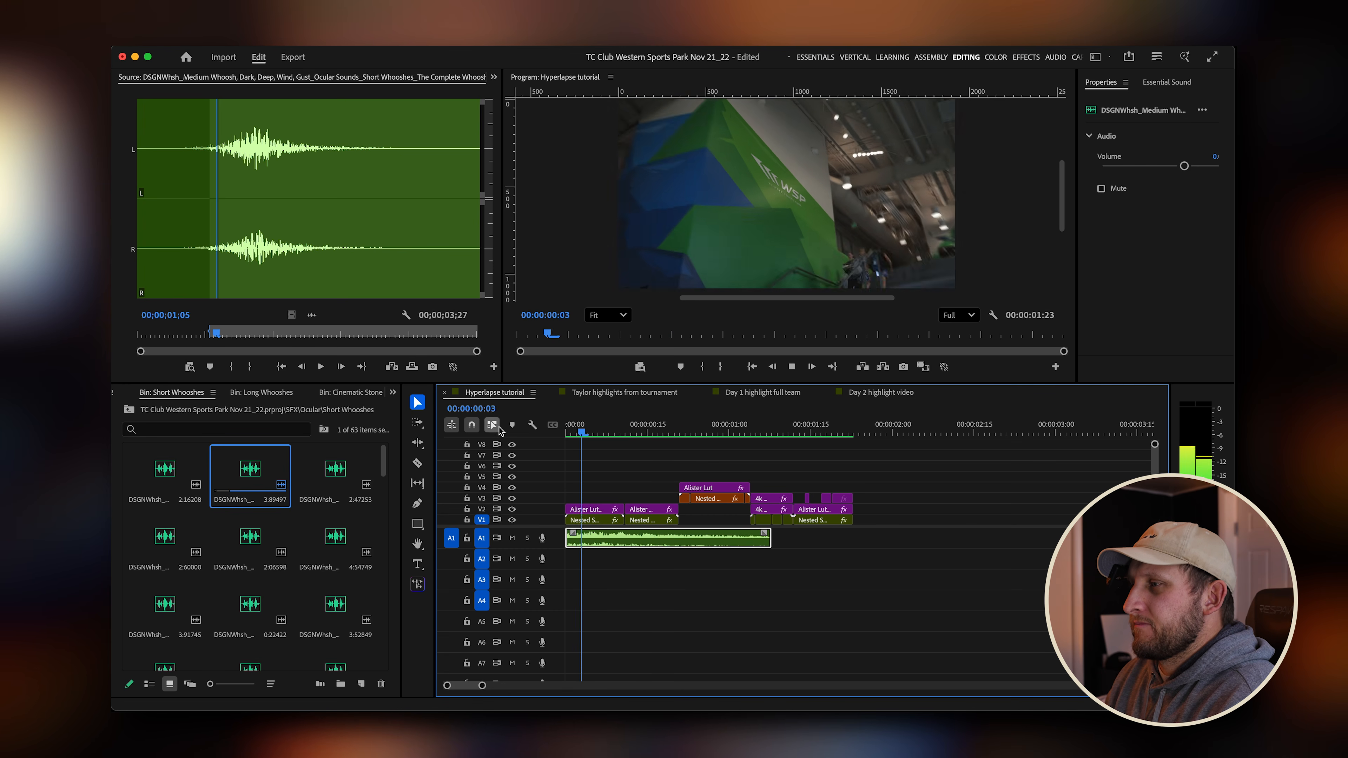
drag(662, 426, 493, 427)
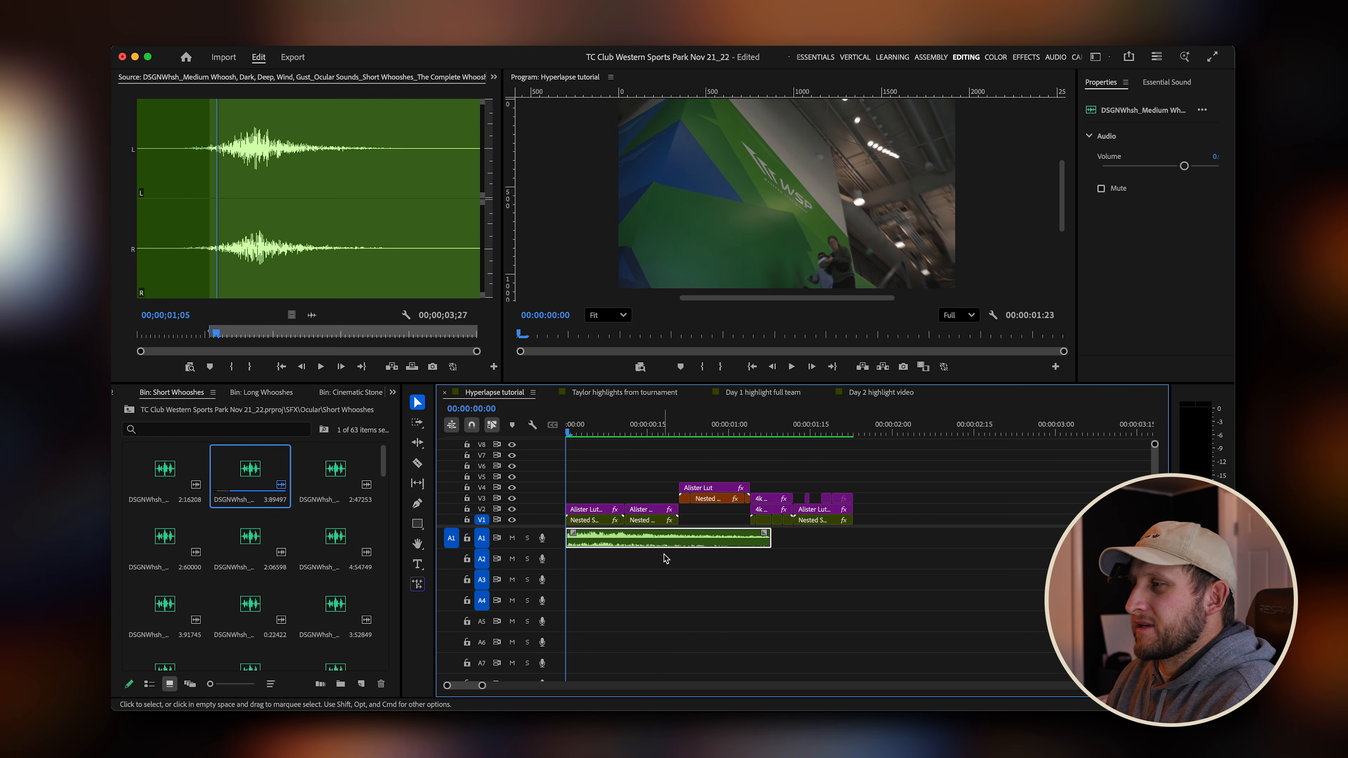
Open the Cinematic Stone bin and preview the ROCKBrk_Heavy Impact, Crispy Synth Bass clip in the source monitor.
click(129, 410)
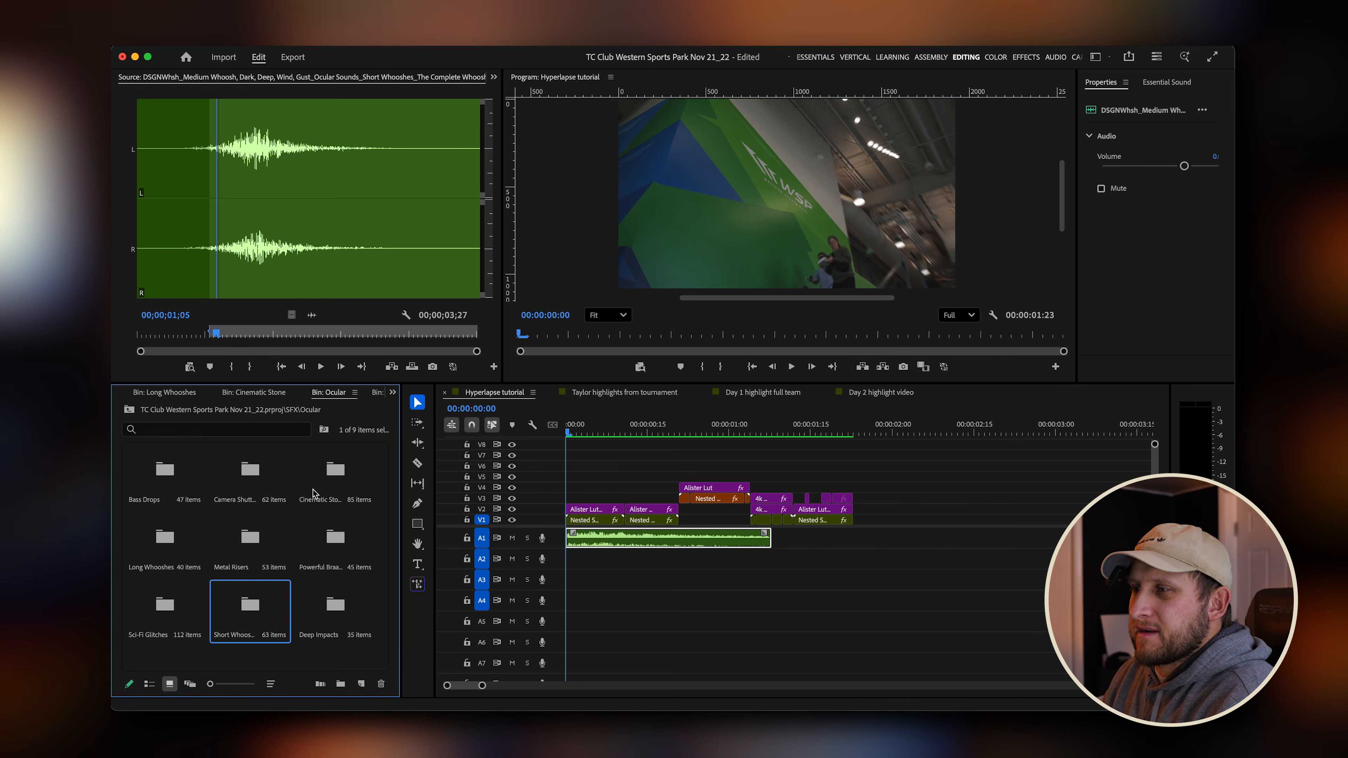
click(333, 505)
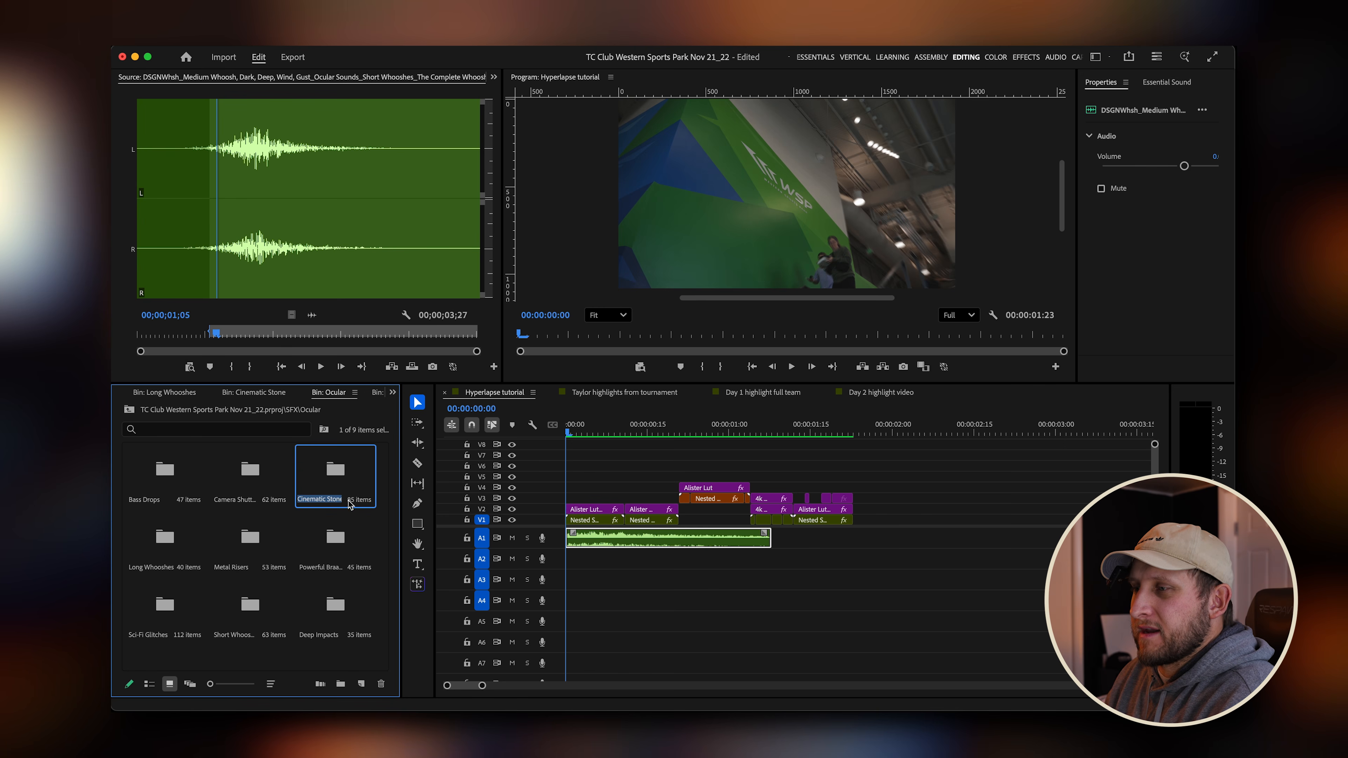
double_click(340, 480)
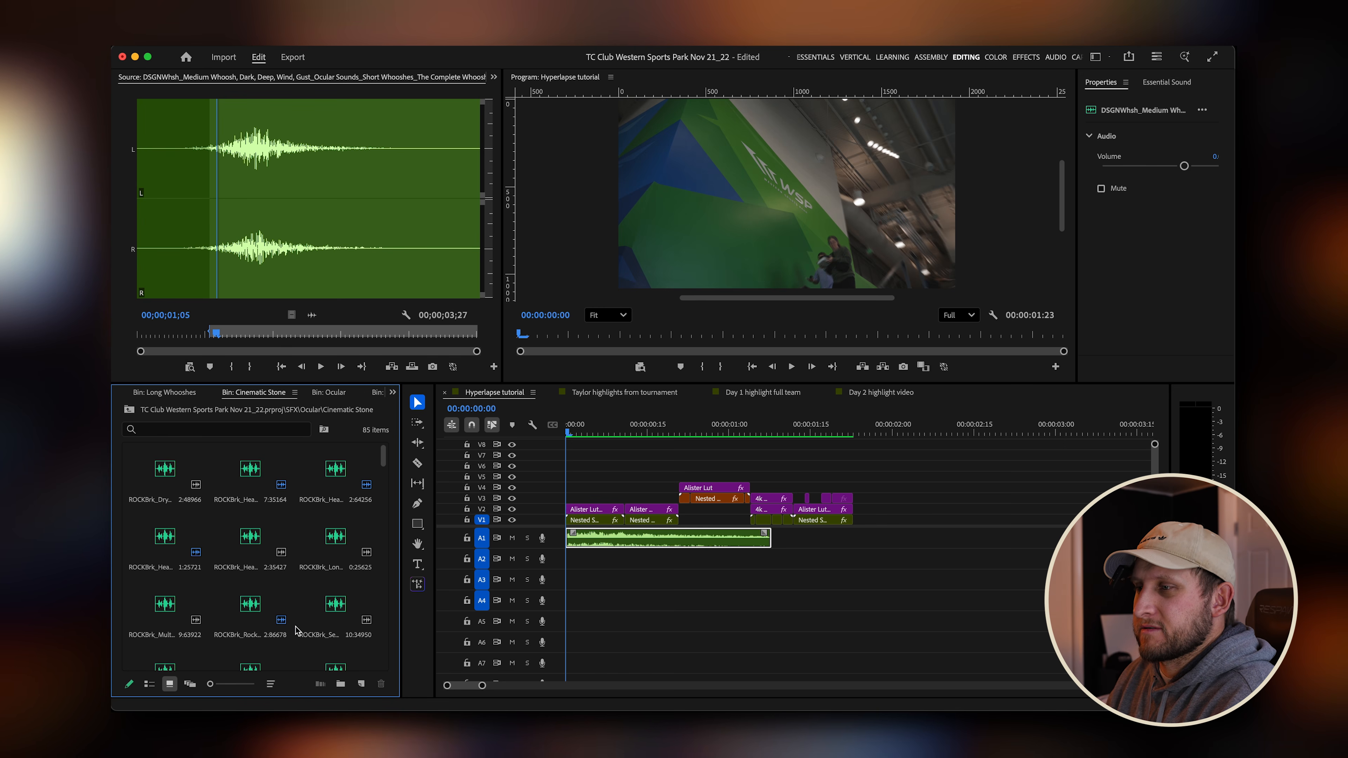
double_click(264, 480)
drag(180, 336, 120, 332)
key(space)
key(space)
key(space)
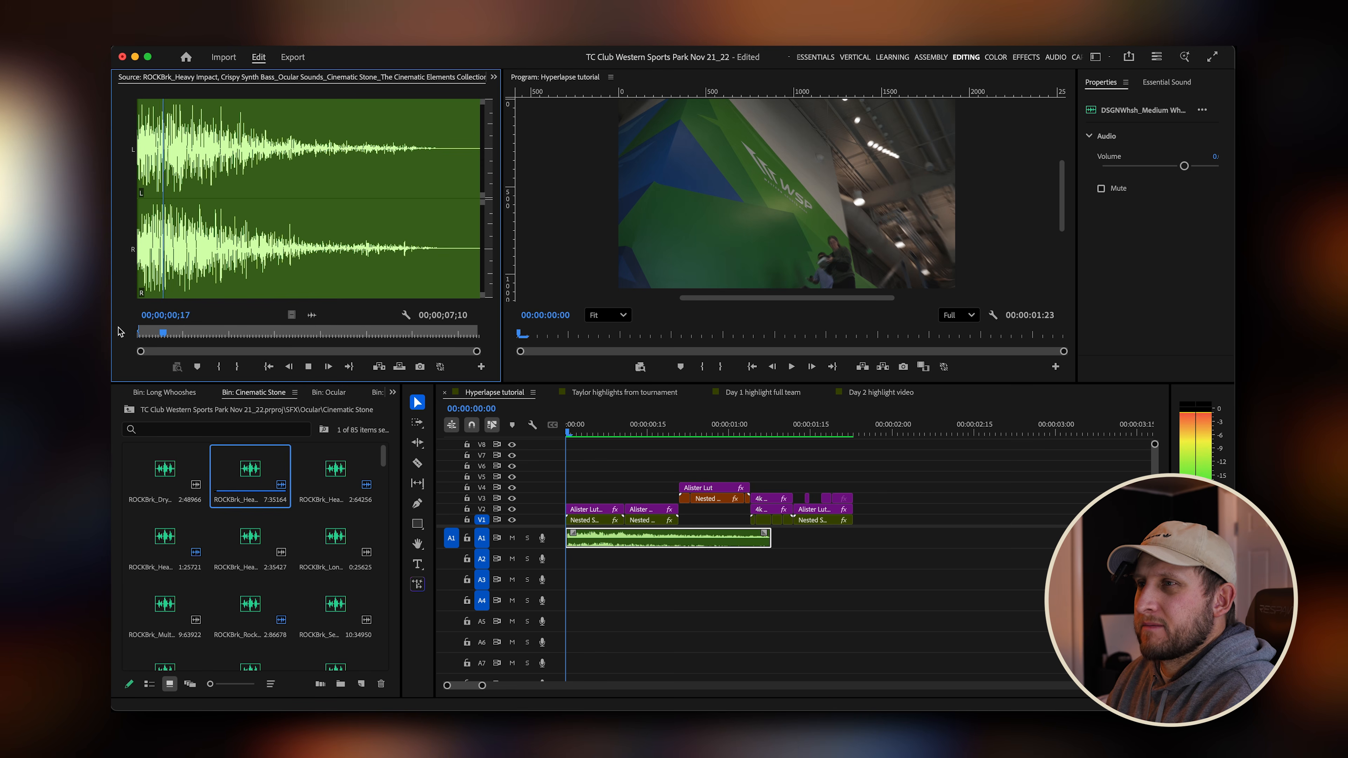
Mark an in and out range of about 2 seconds on the impact clip and place it on audio track A2 at the sequence start.
click(163, 334)
mouse_move(163, 335)
mouse_down()
mouse_move(186, 335)
mouse_move(160, 337)
mouse_up()
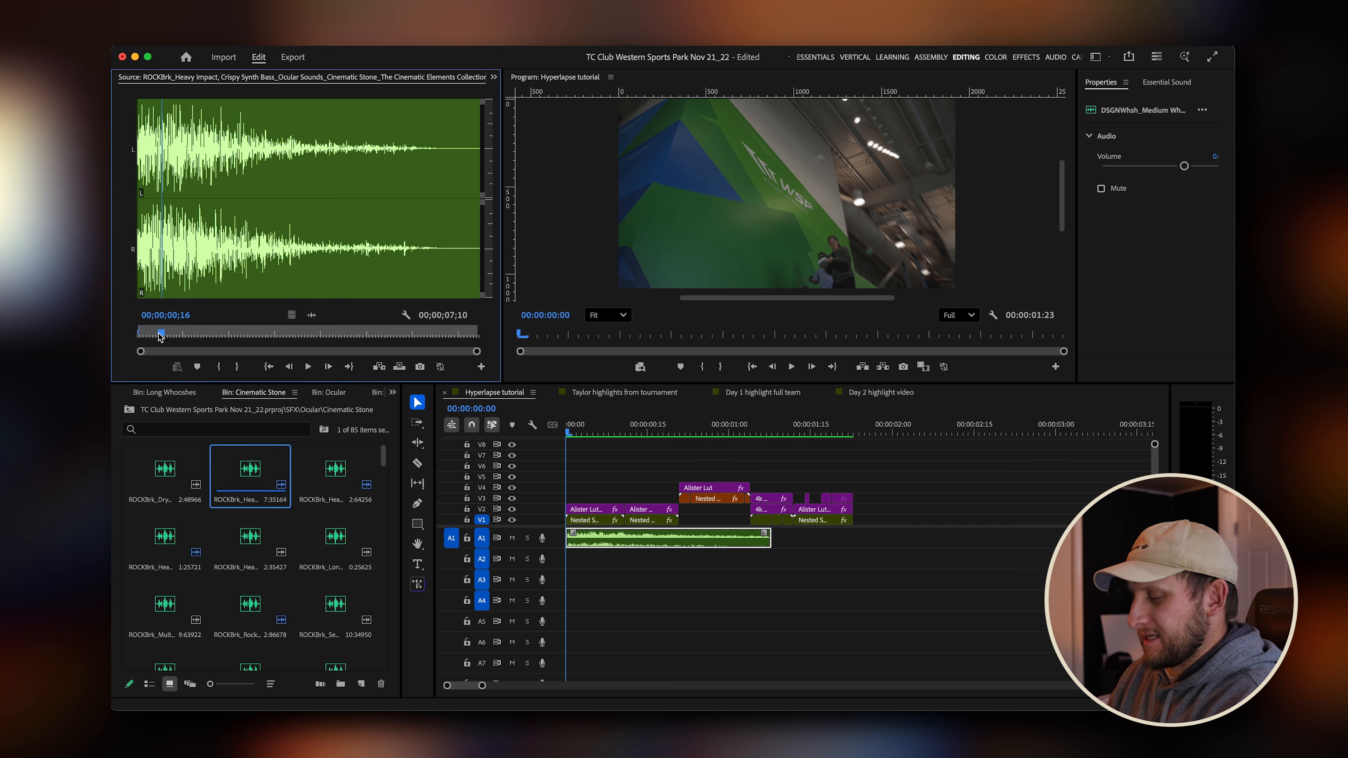
key(i)
key(space)
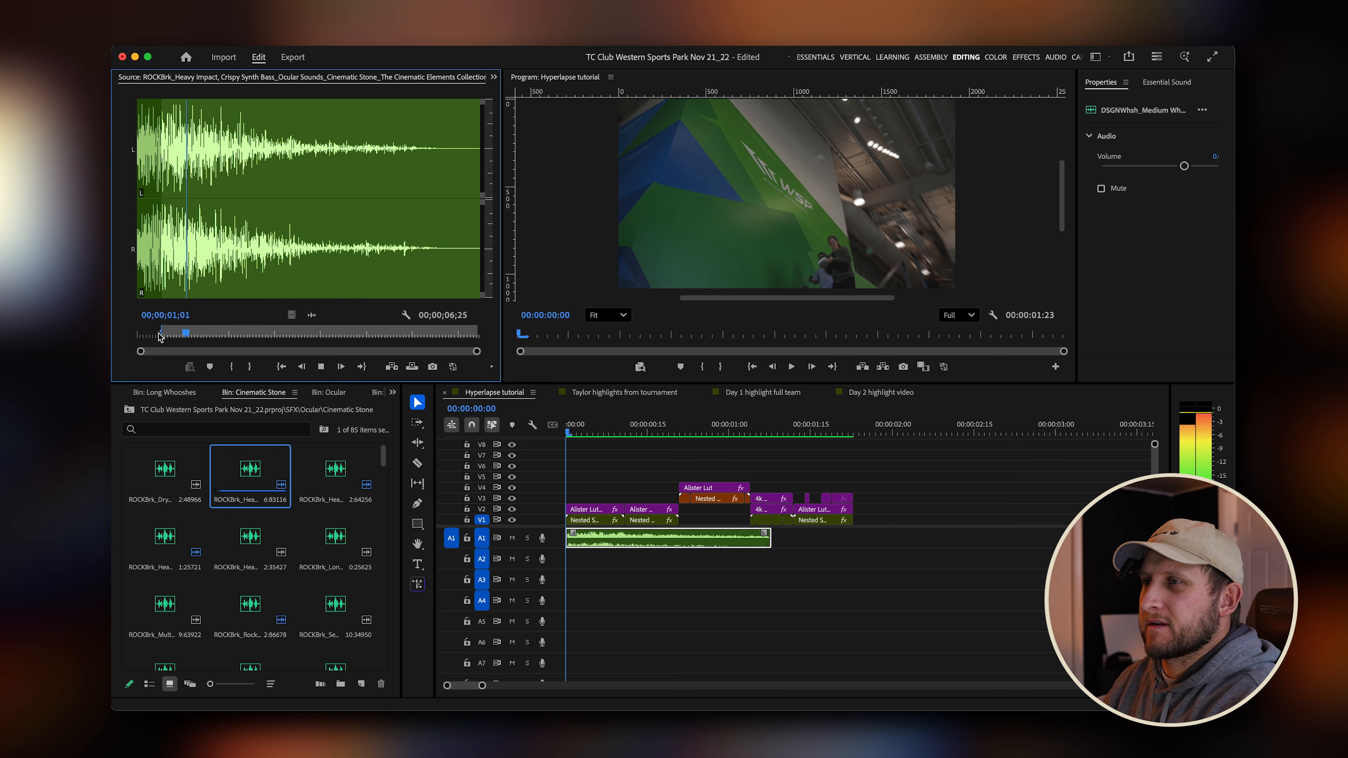
key(o)
key(space)
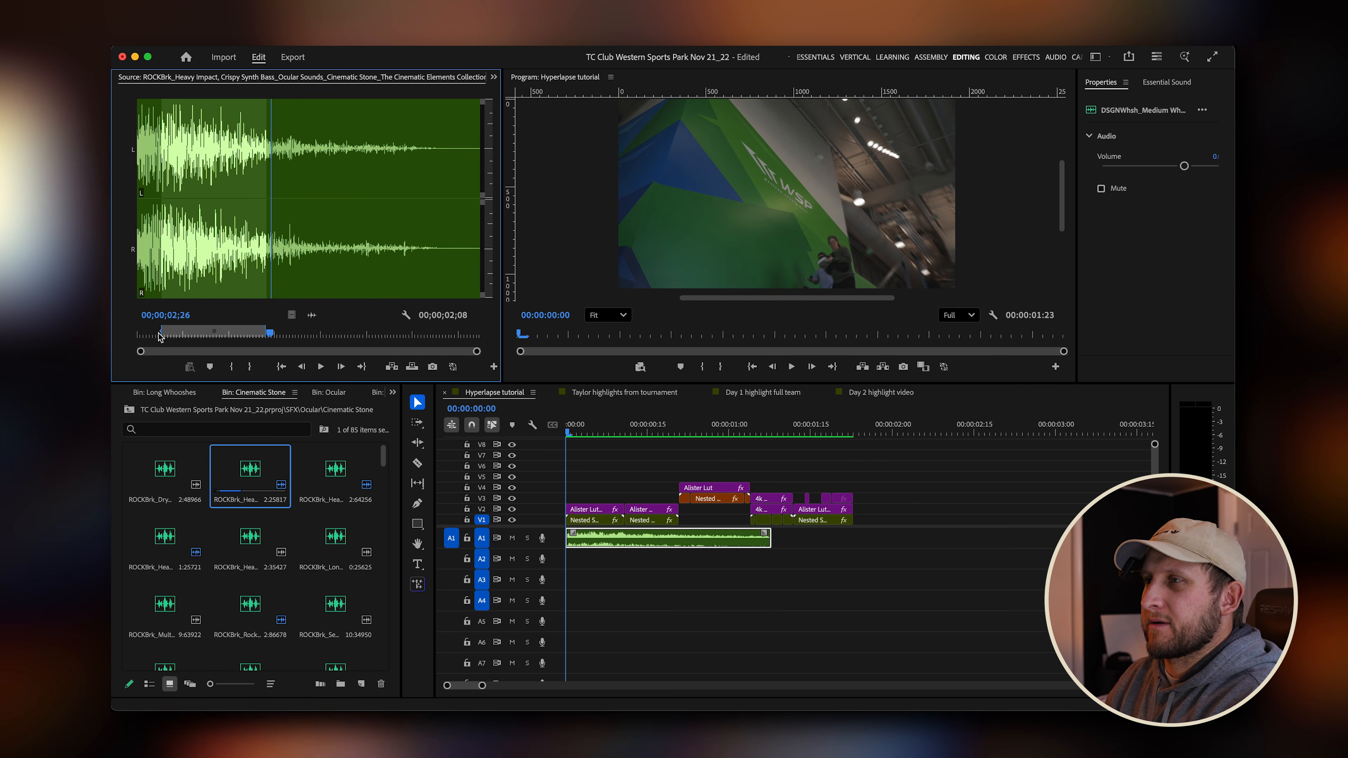
drag(434, 342, 577, 568)
click(610, 433)
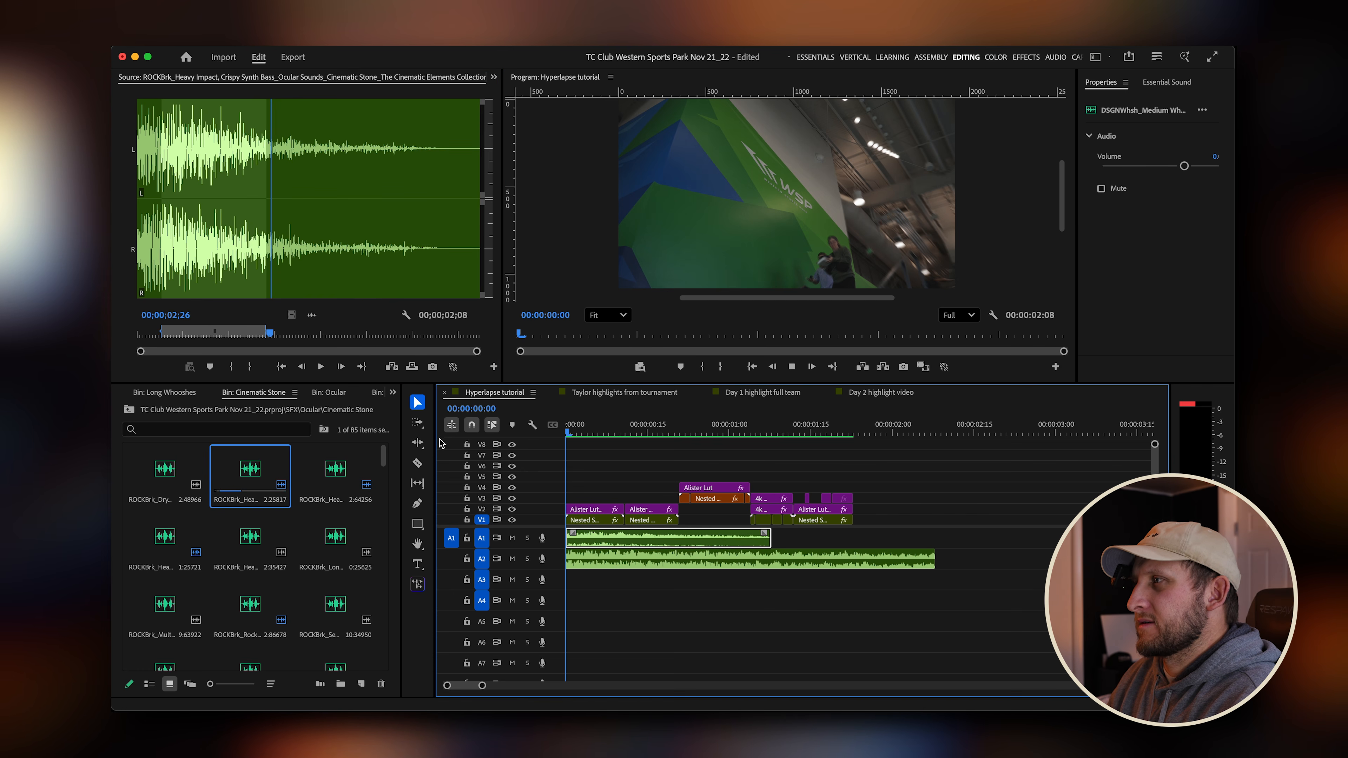
Play back the sequence start to hear the whoosh and impact sounds together.
key(space)
key(Home)
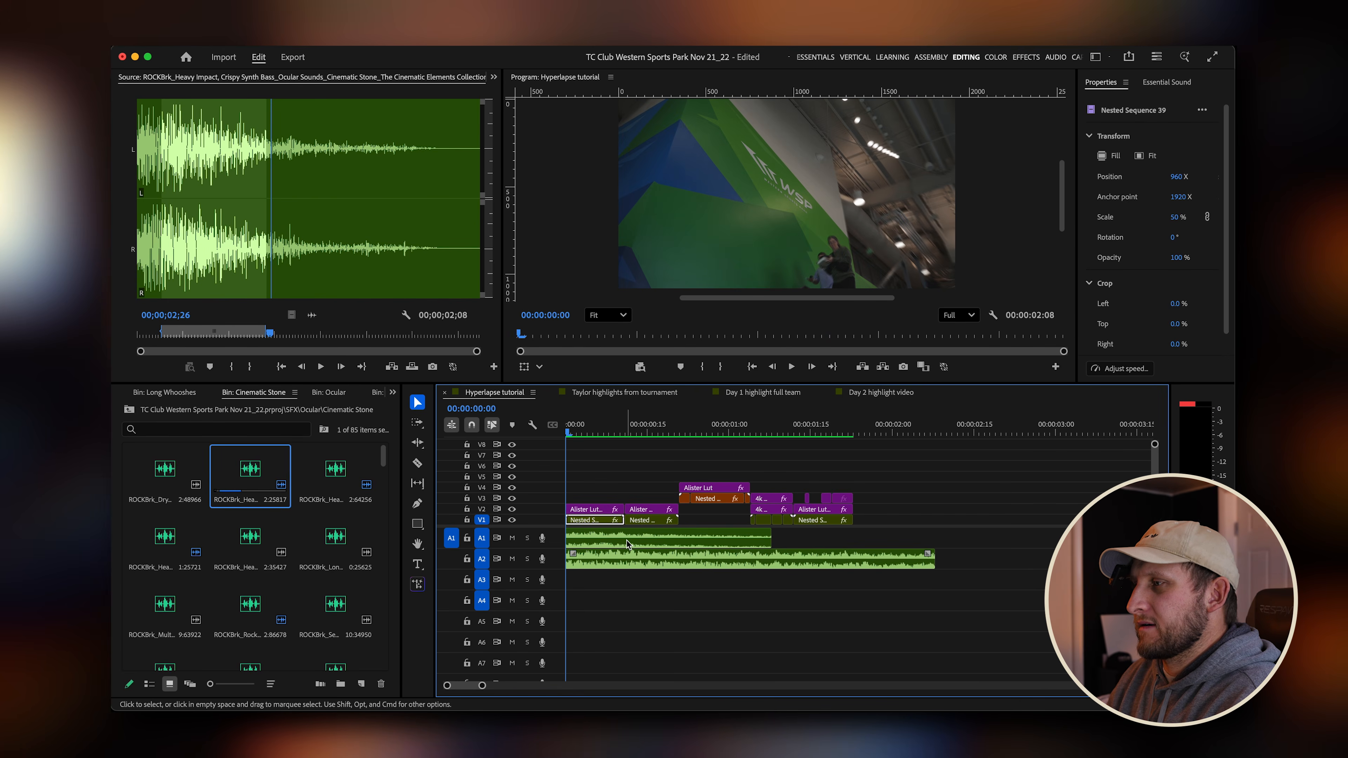
key(space)
key(space)
drag(640, 427, 509, 433)
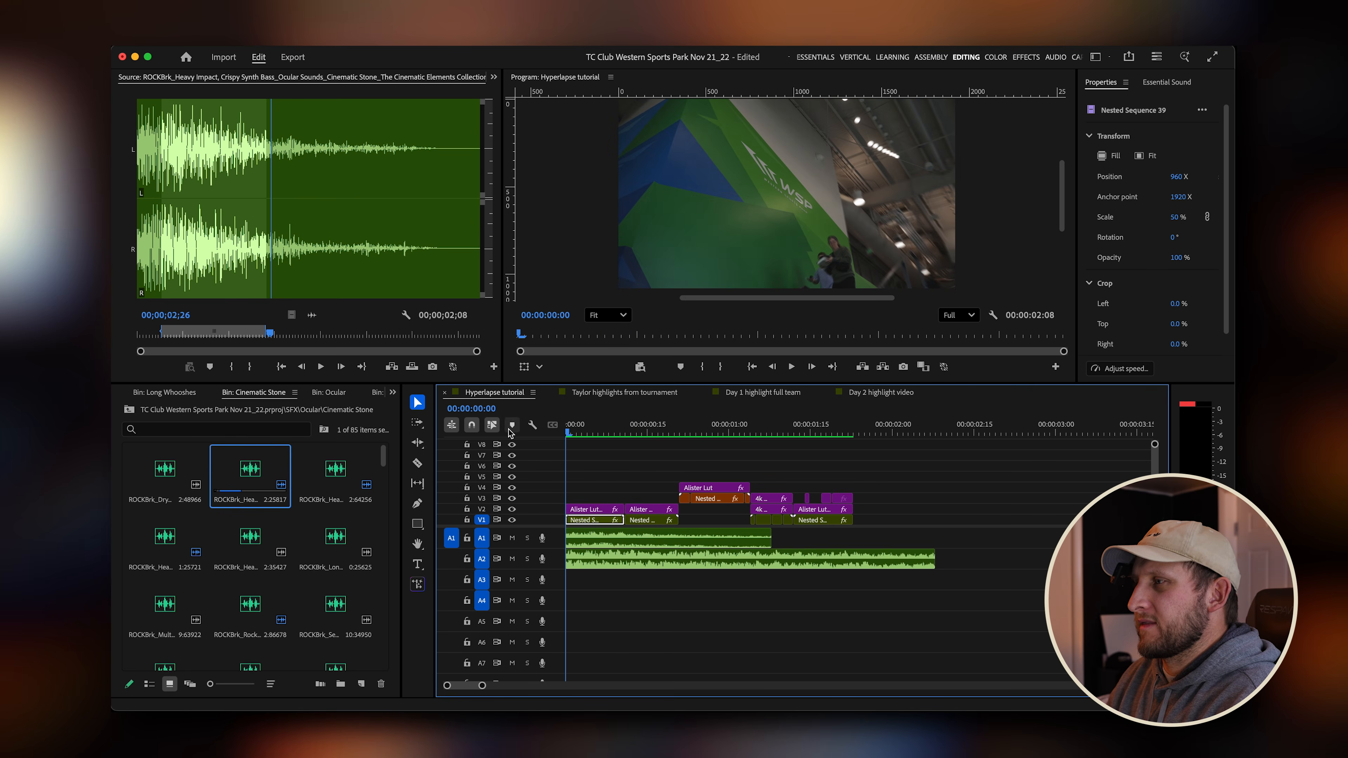
key(space)
Adjust the audio gain of the impact clip on track A2 and replay the sequence.
click(692, 561)
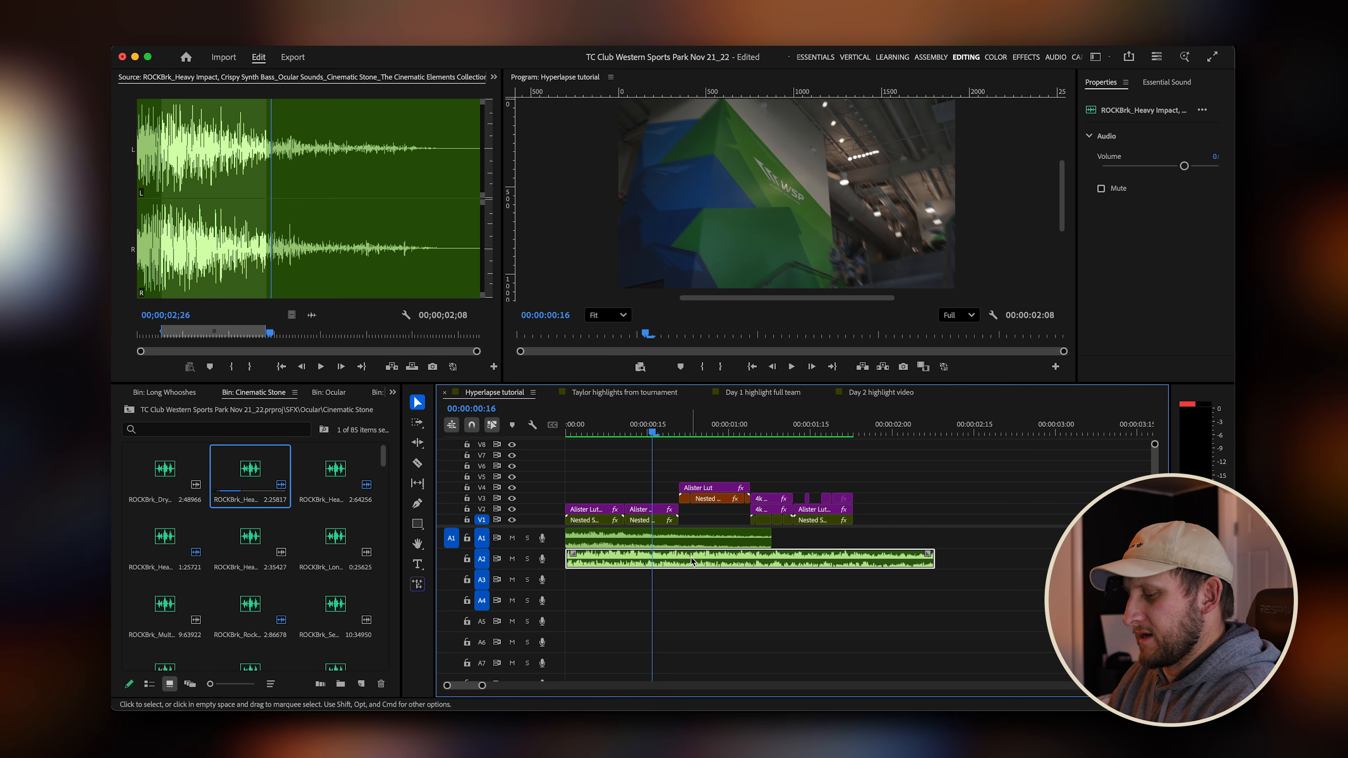
key(g)
drag(708, 359, 699, 359)
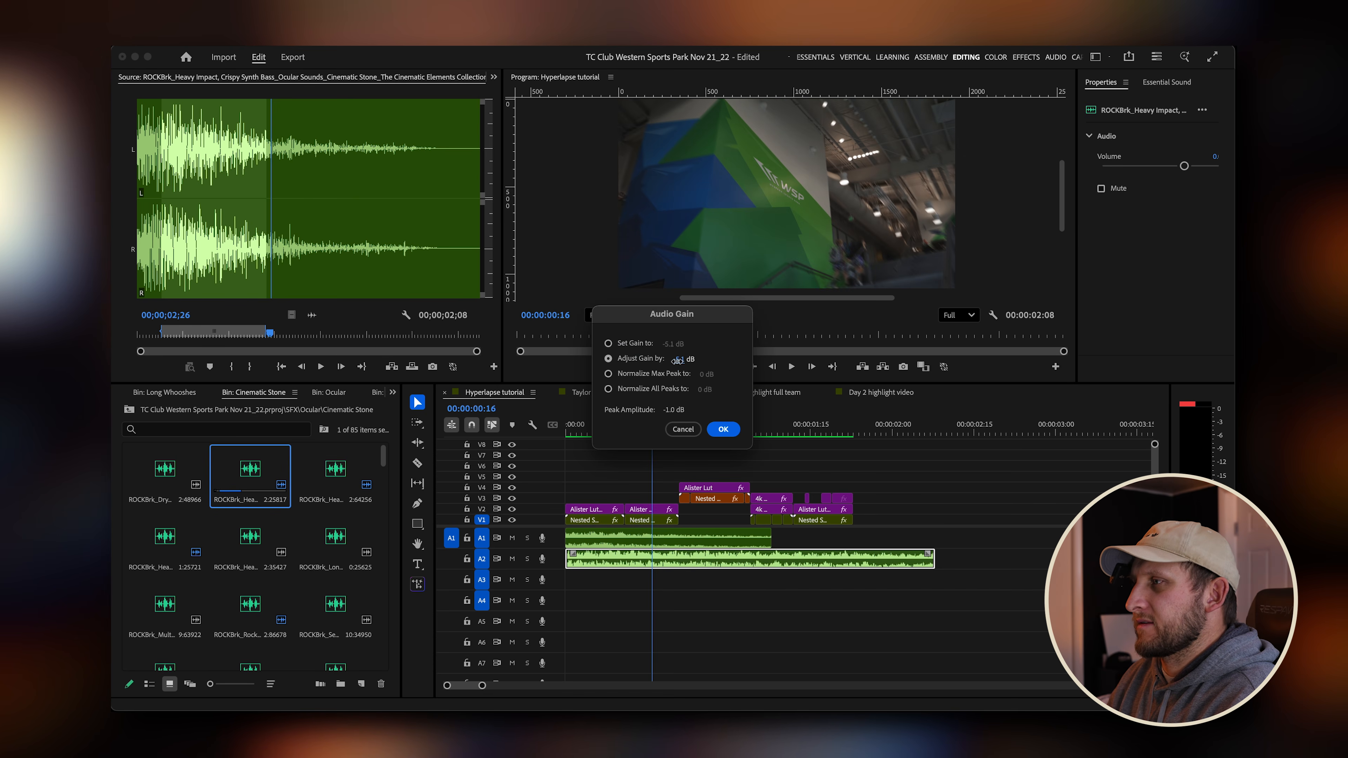
click(724, 429)
drag(612, 432, 533, 435)
key(space)
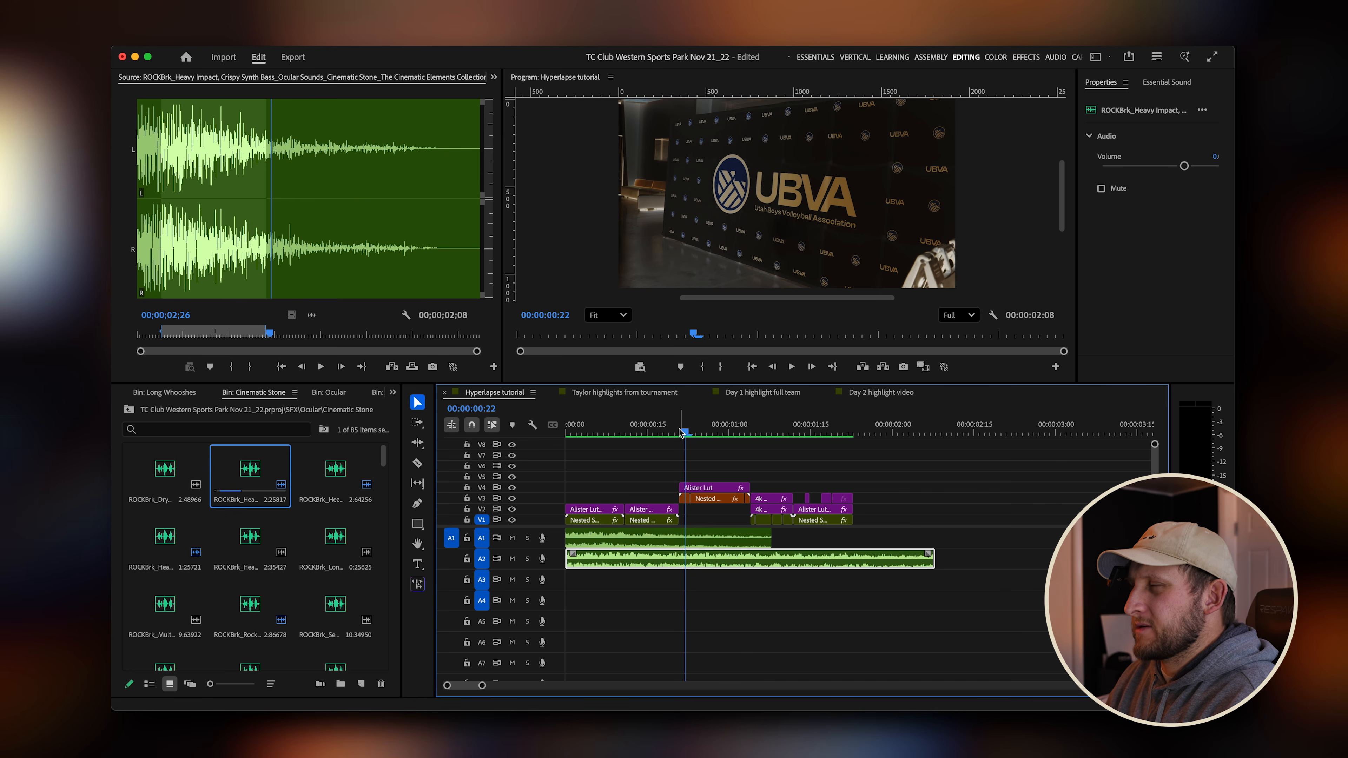
Review the rock crackle sound effect used in the Taylor highlights from tournament sequence by opening and playing it in the source monitor.
mouse_move(681, 433)
mouse_down()
mouse_move(664, 434)
mouse_move(746, 435)
mouse_move(680, 434)
mouse_move(747, 434)
mouse_move(708, 434)
mouse_up()
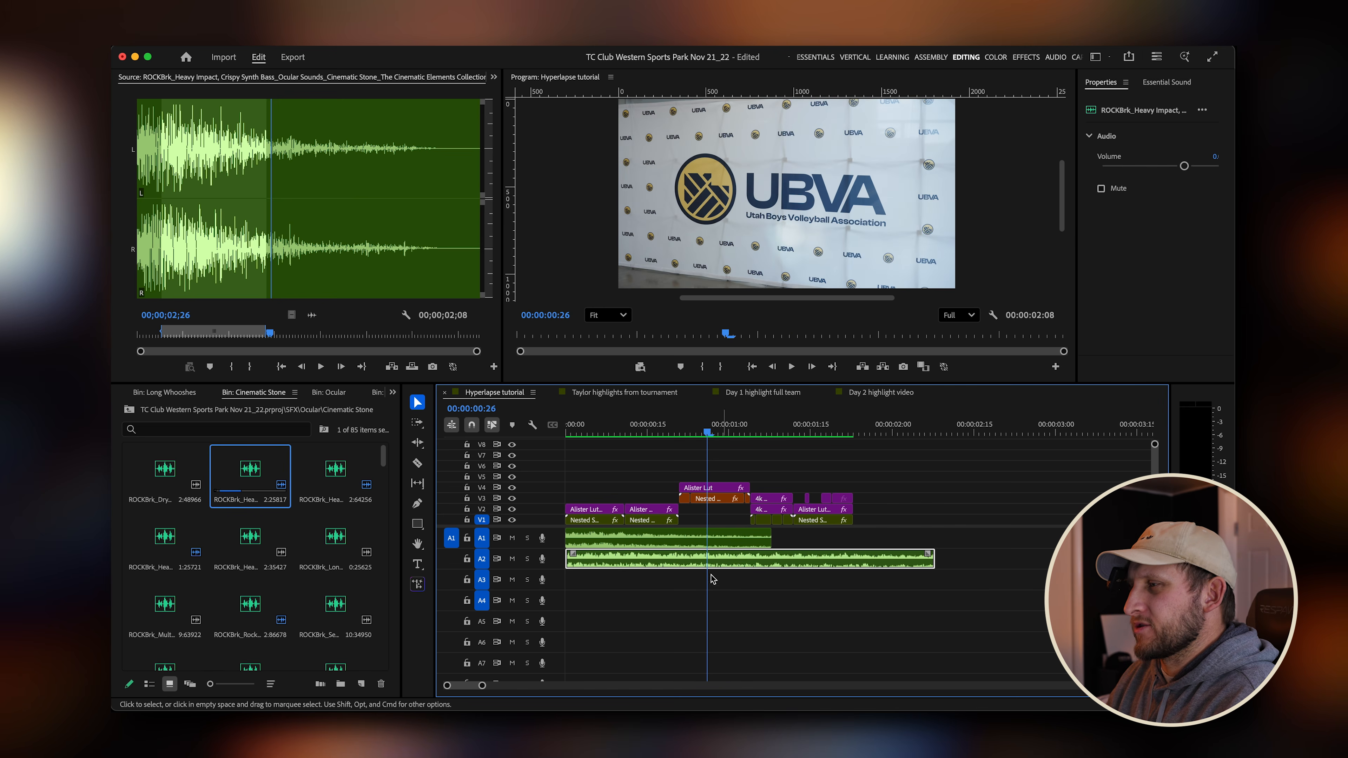
click(683, 433)
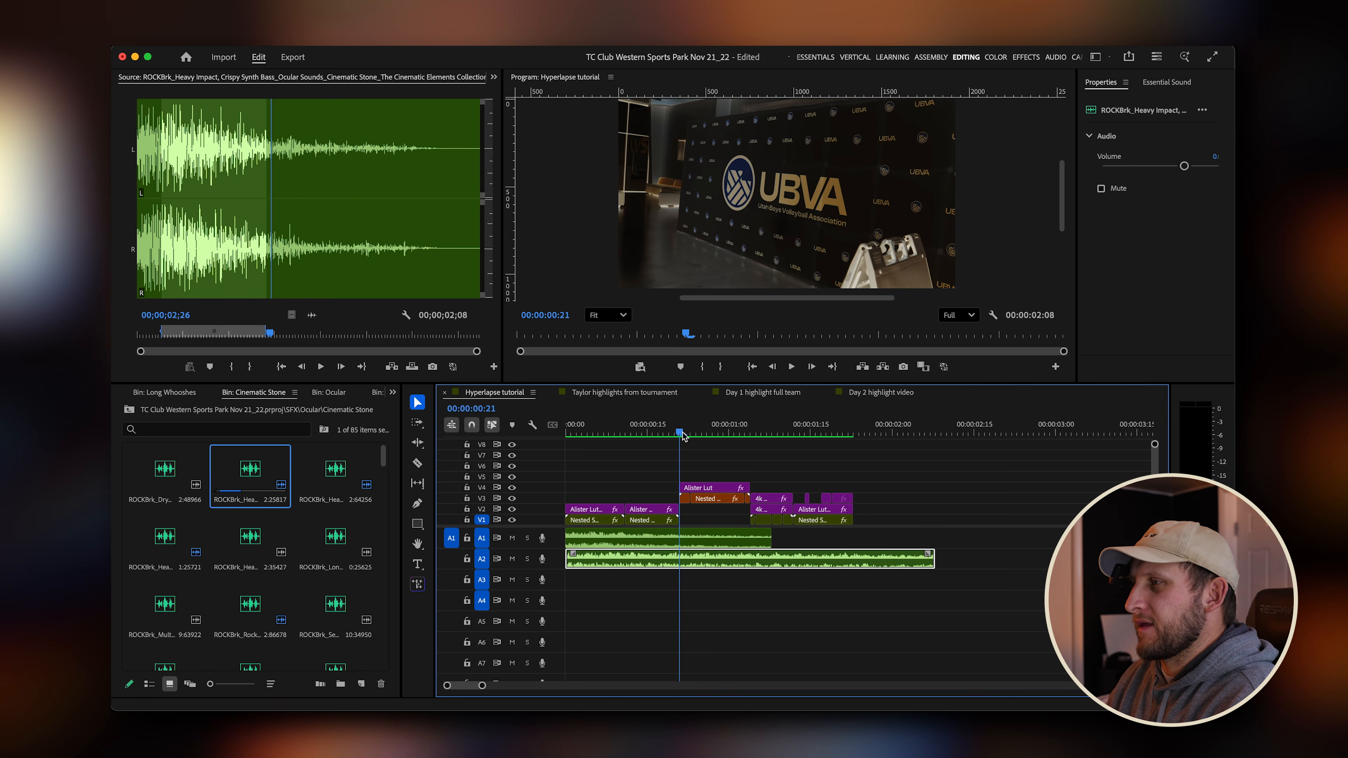
click(629, 393)
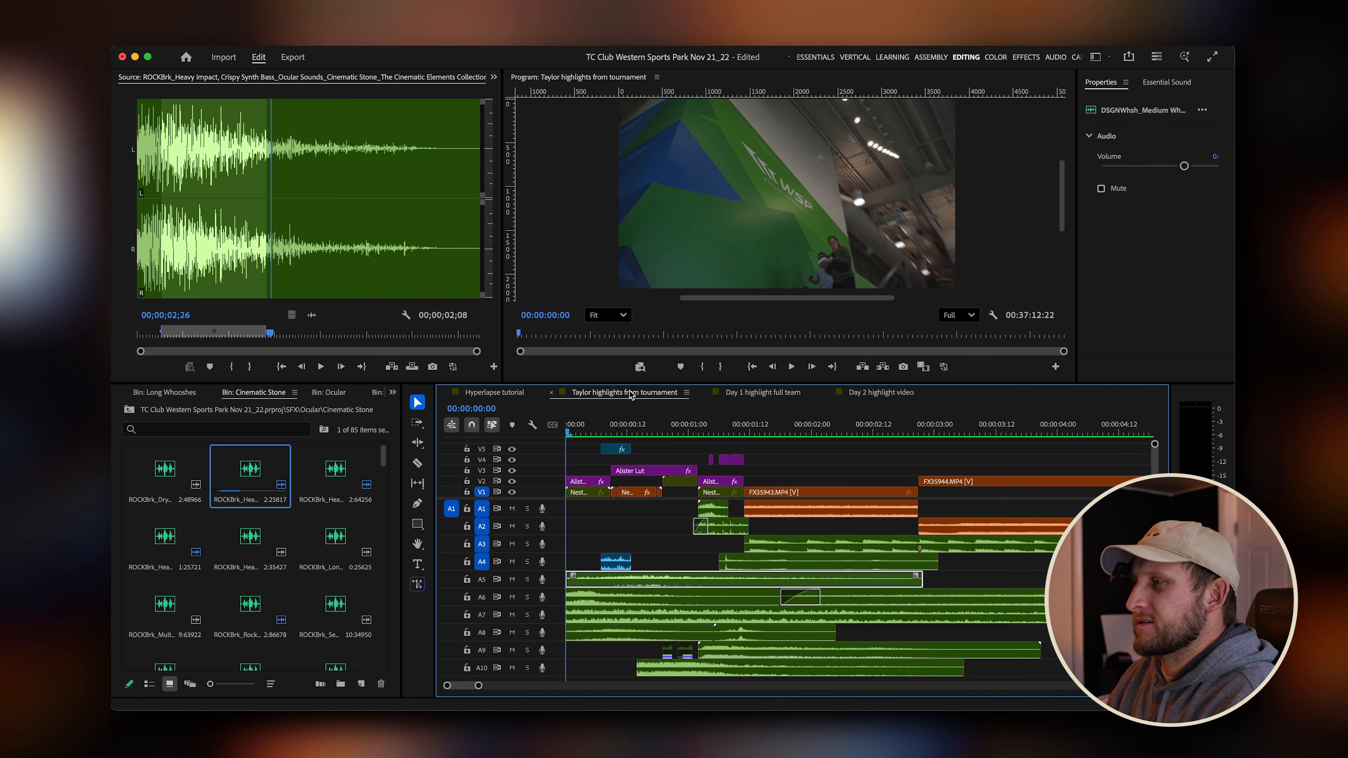
click(618, 433)
drag(622, 435, 642, 434)
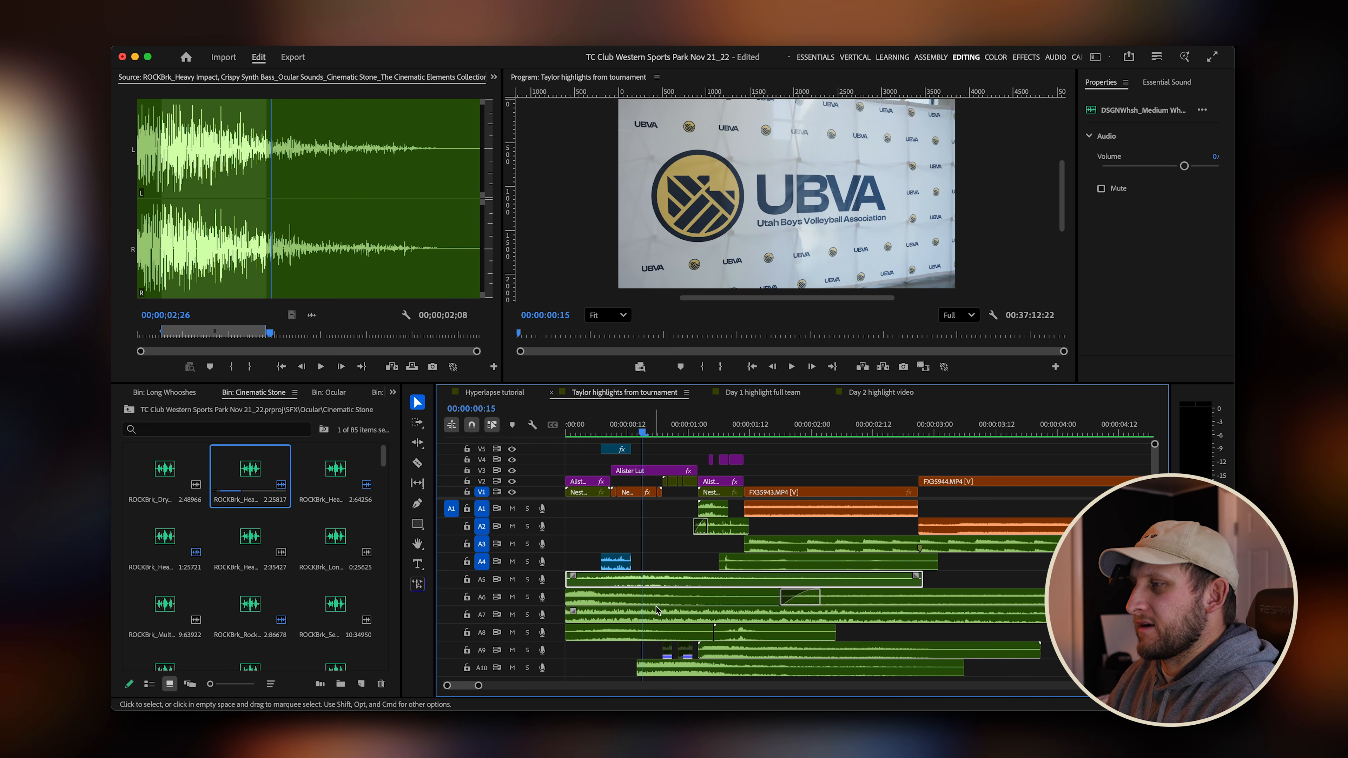
click(673, 672)
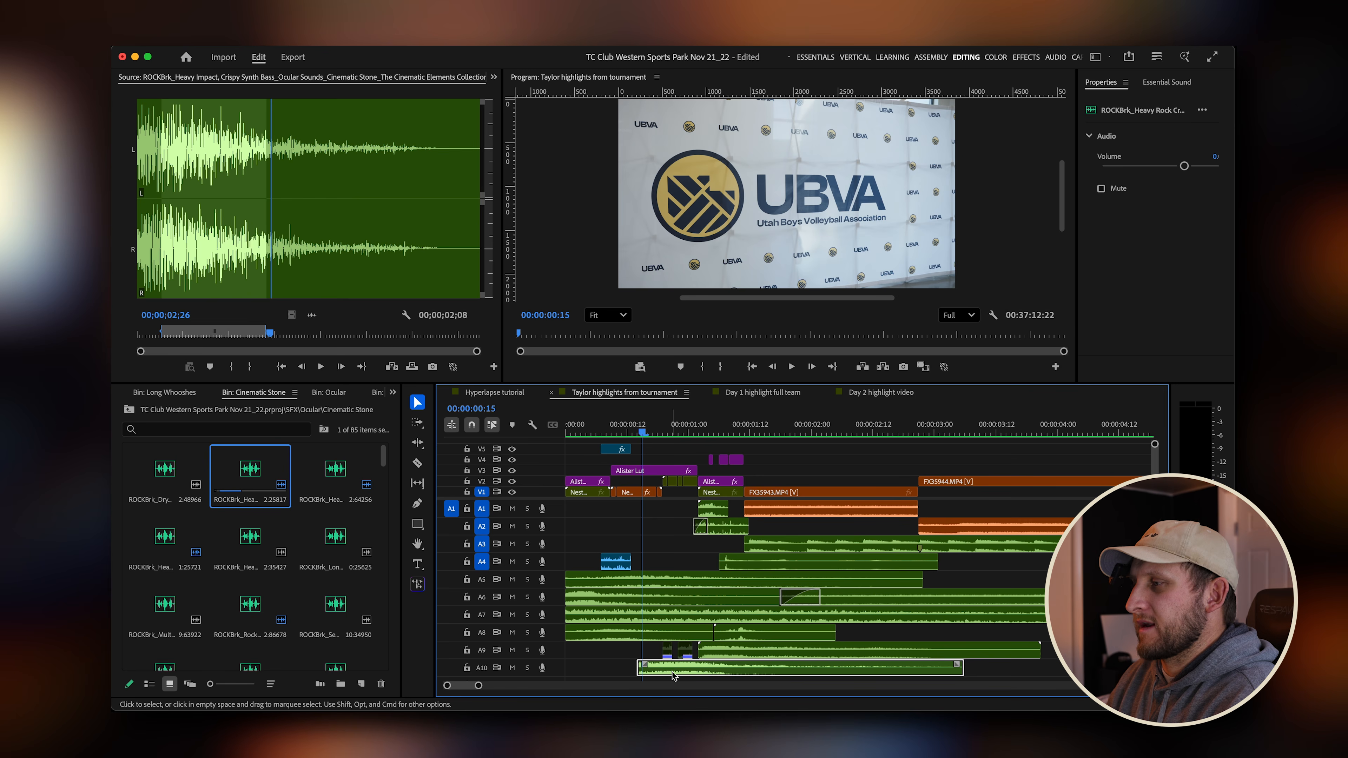
double_click(695, 671)
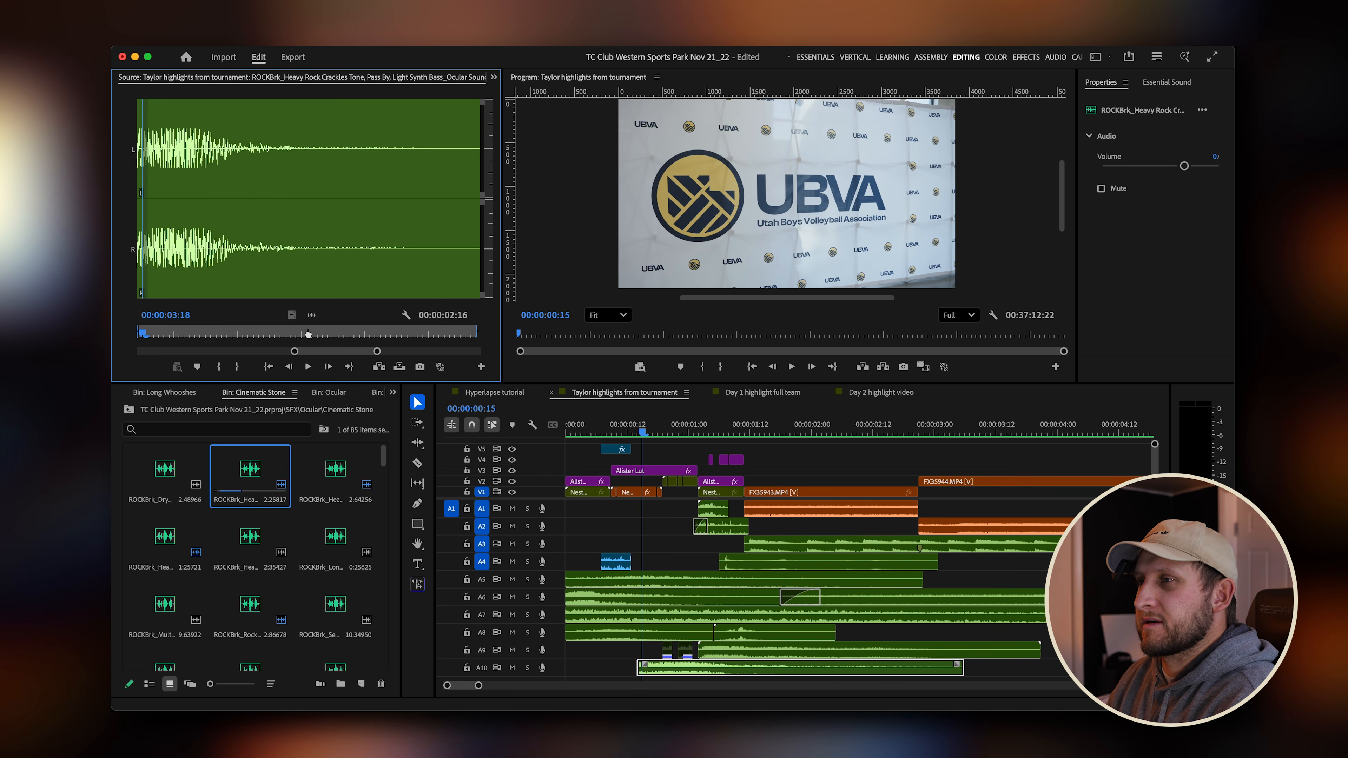
drag(308, 334, 384, 338)
drag(183, 335, 114, 334)
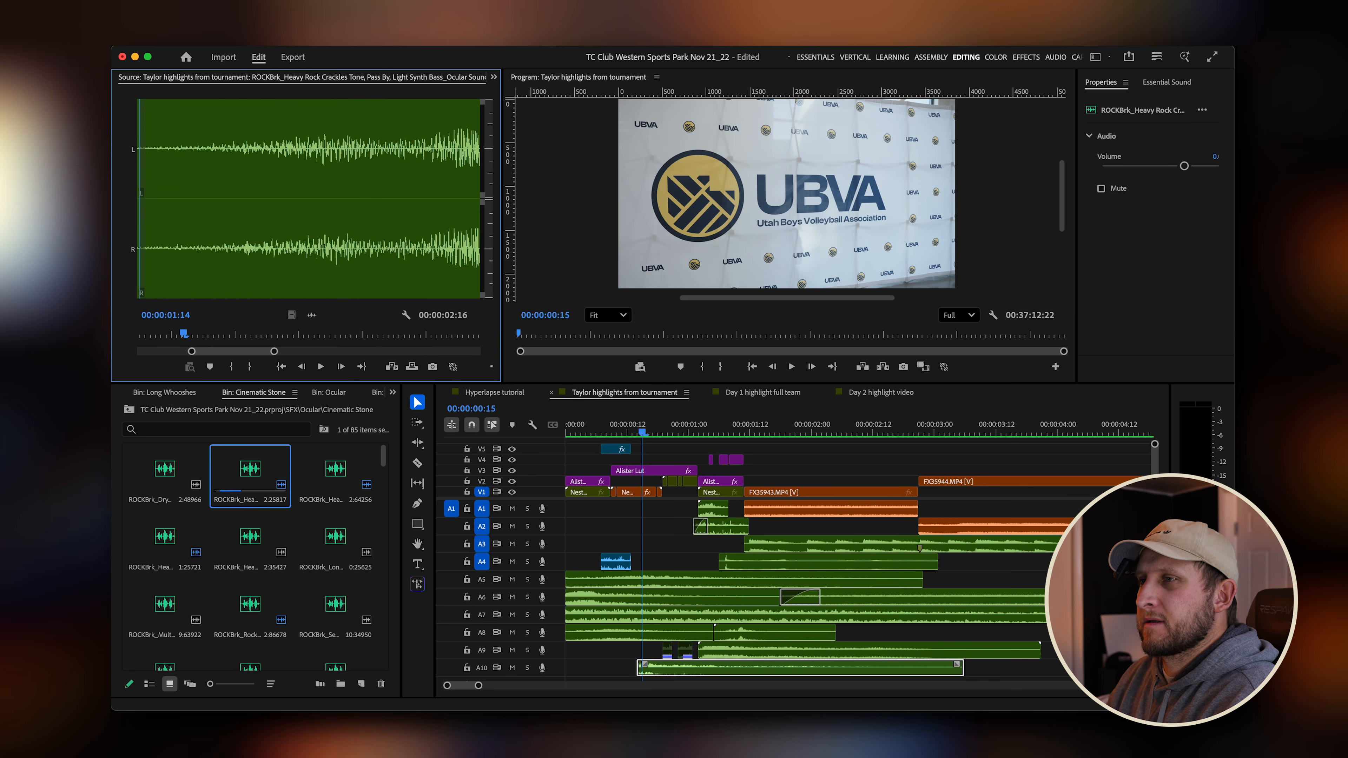
key(space)
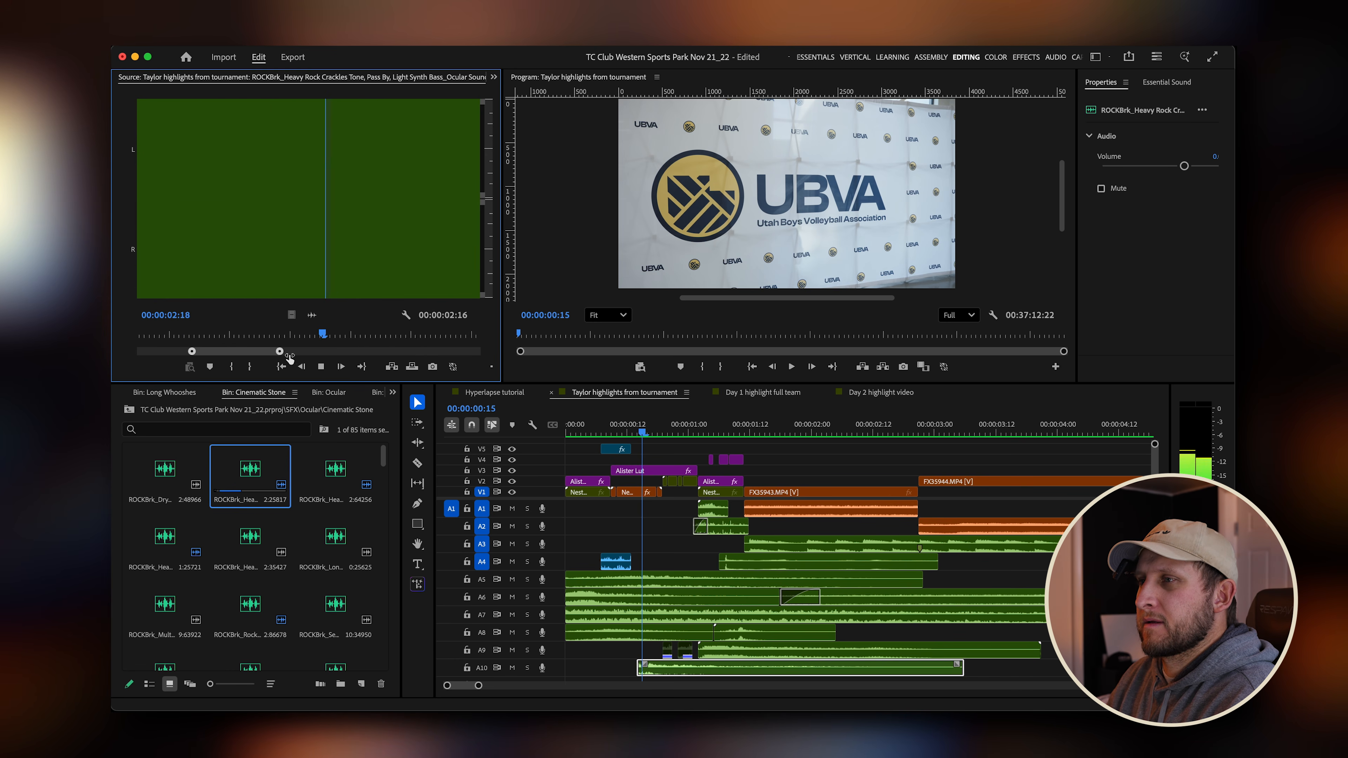
drag(289, 356, 457, 357)
key(space)
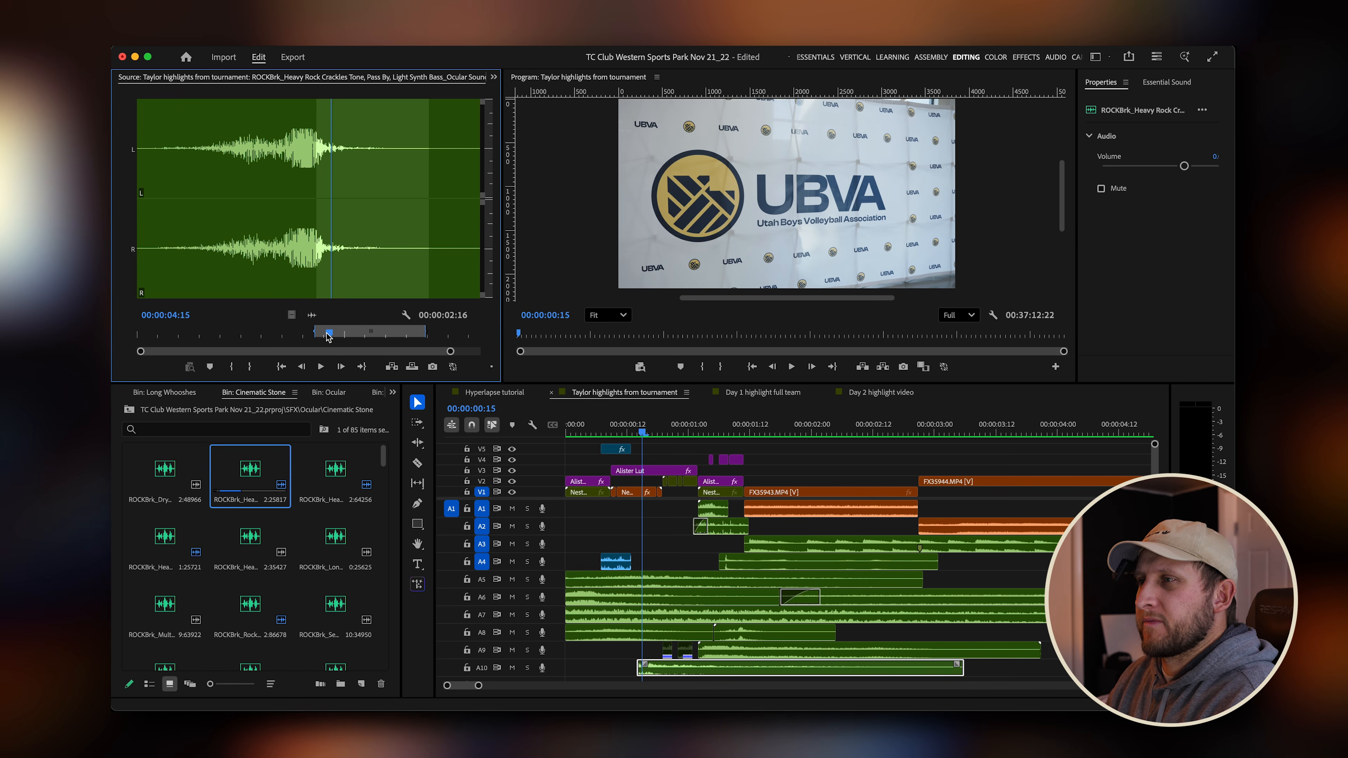
drag(327, 336, 308, 339)
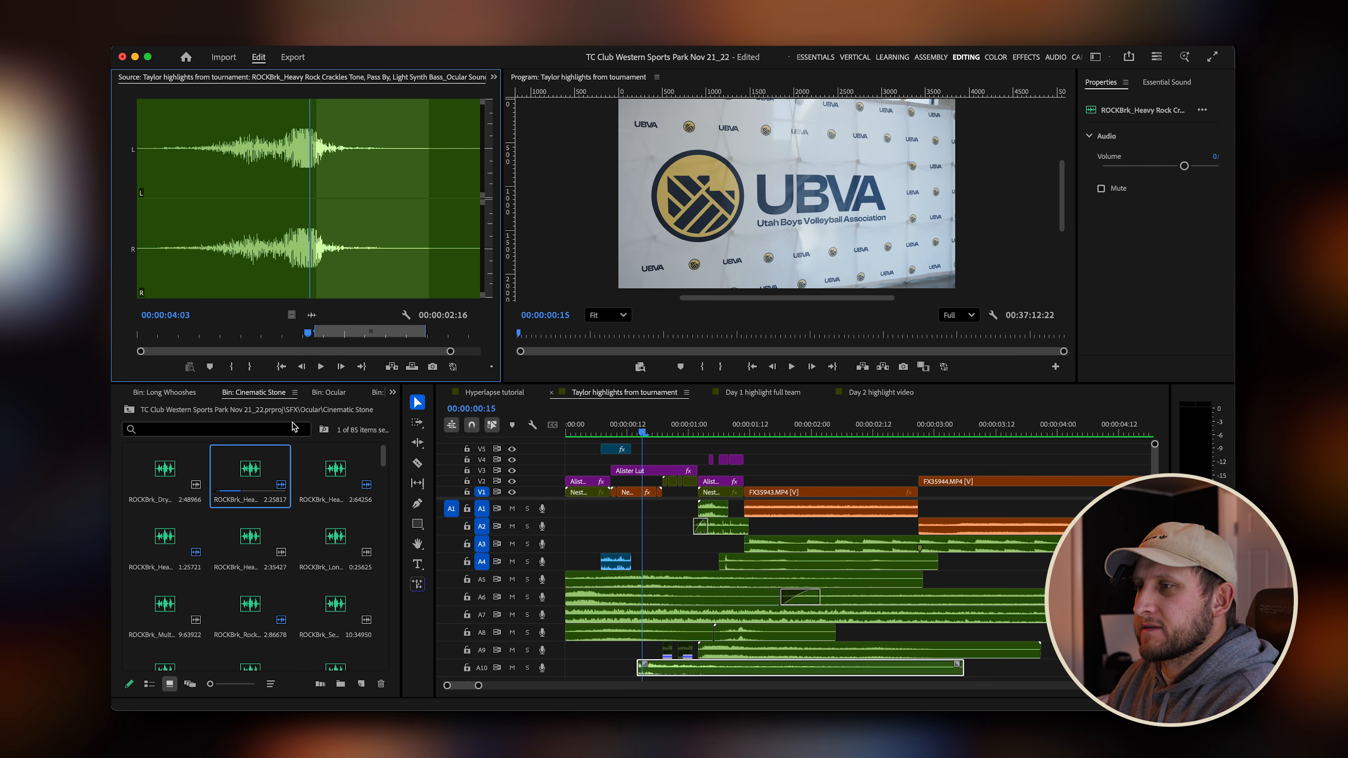
Open the ROCKBrk_Heavy Rock Crackles Tone, Pass By clip from the Cinematic Stone bin and preview it.
double_click(335, 469)
key(space)
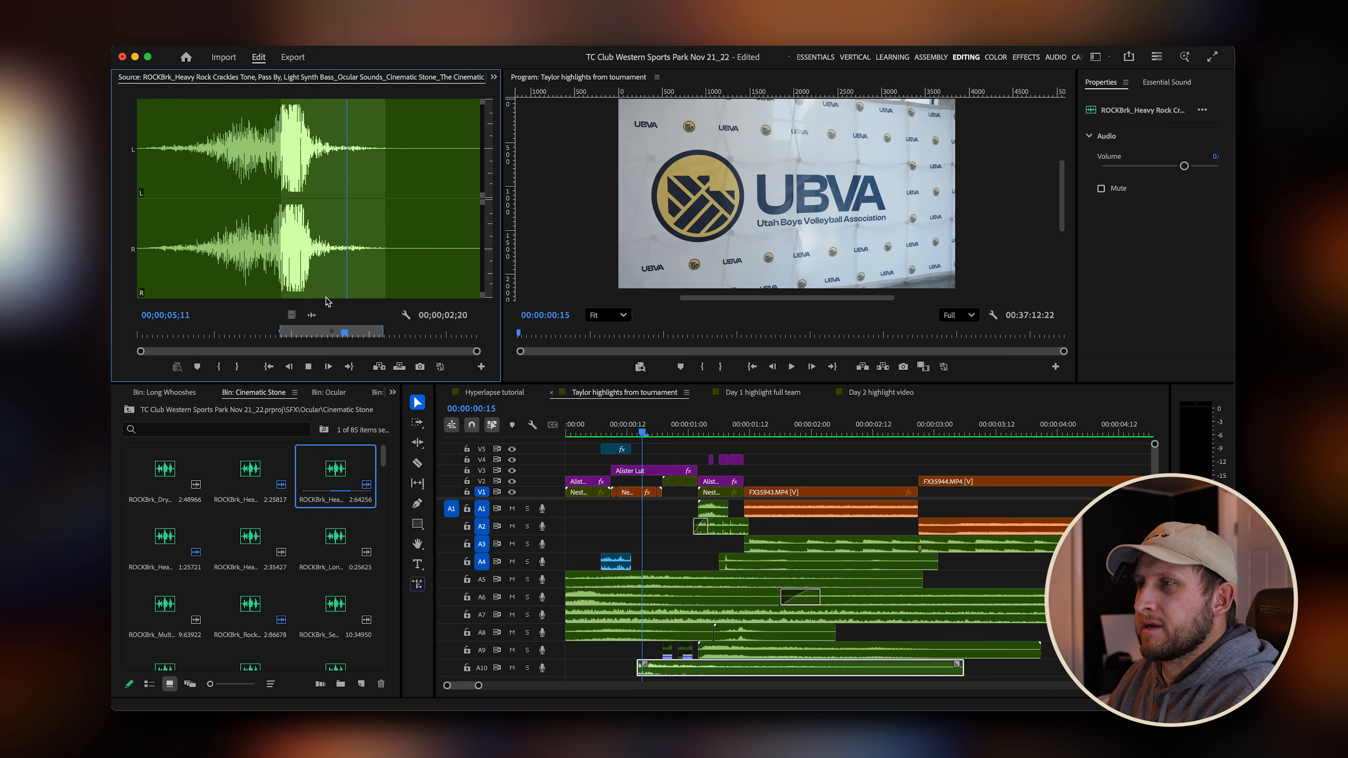
drag(359, 337, 282, 338)
key(space)
key(space)
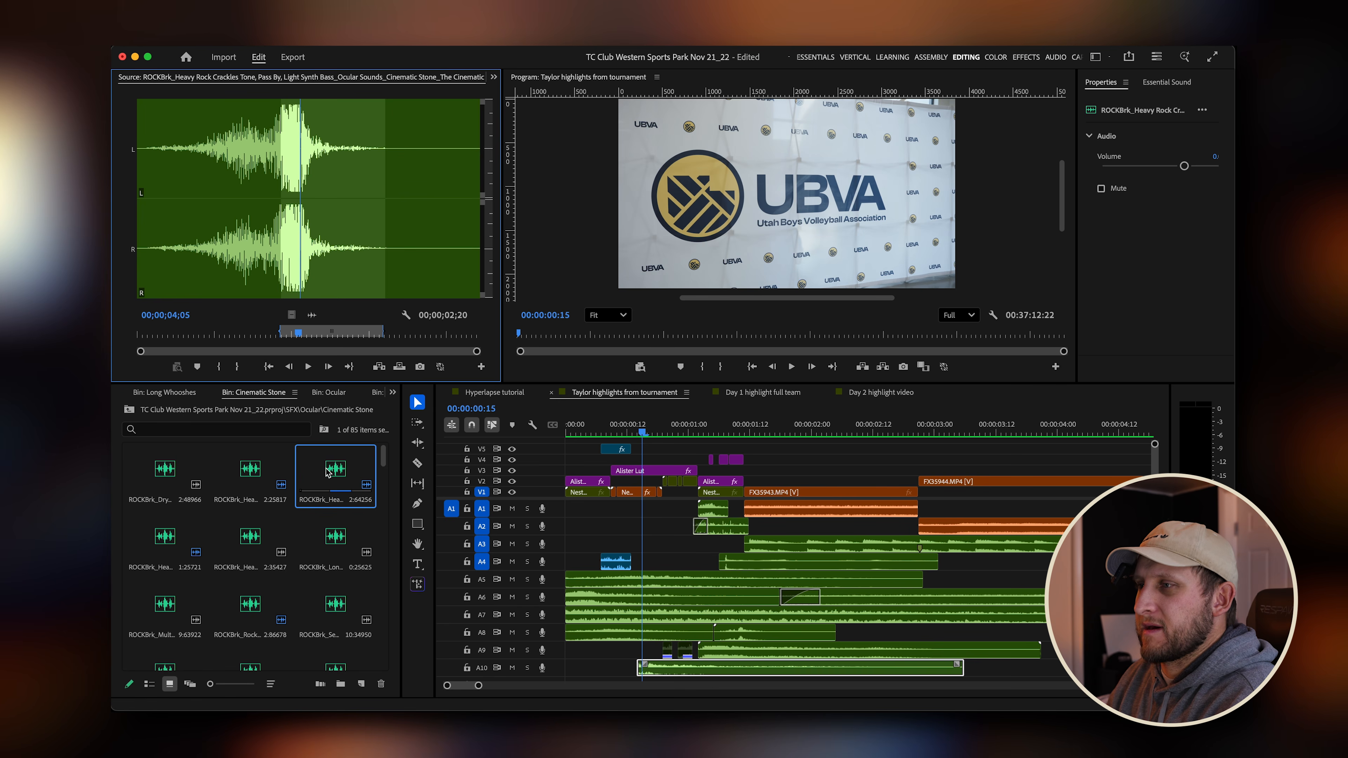
Mark in and out points around the crackle swell and place it on audio track A3 at about 0:00:22 in the Hyperlapse tutorial sequence.
click(520, 397)
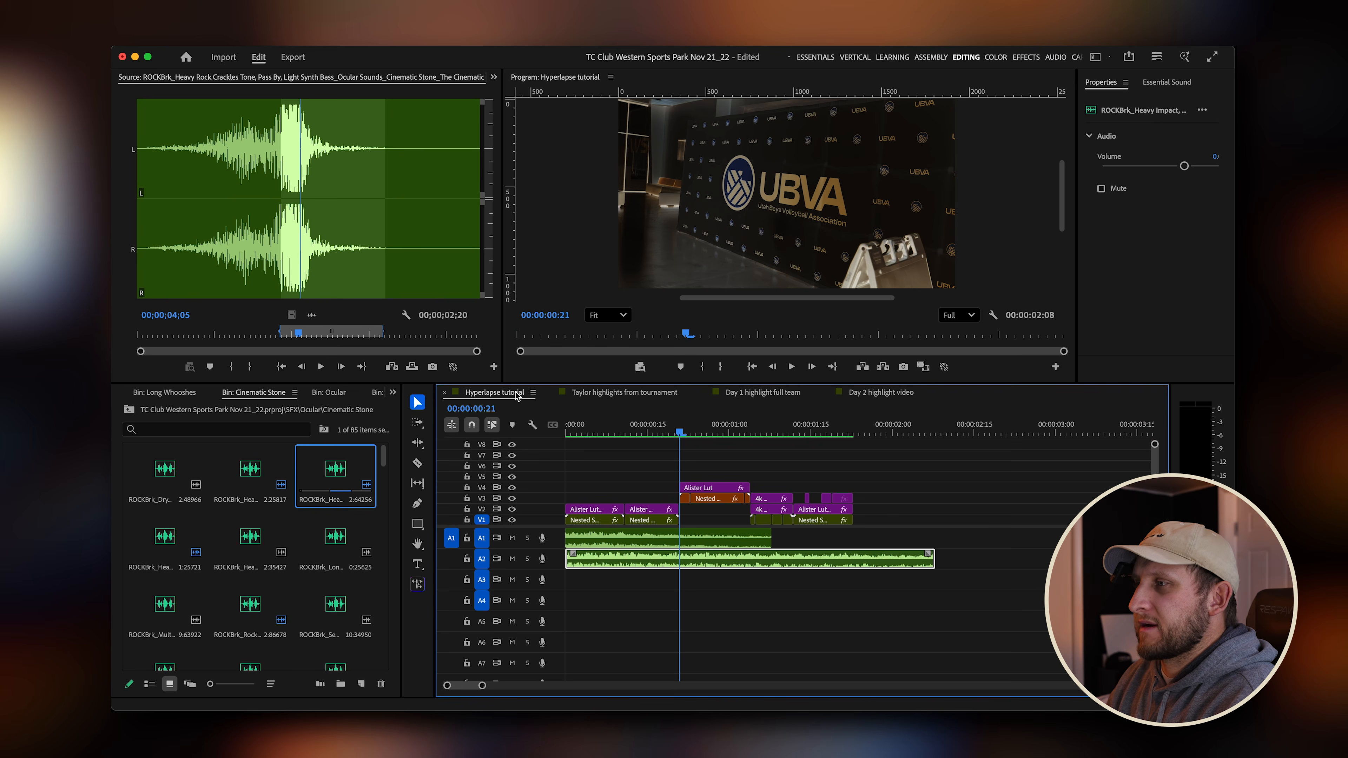
mouse_move(701, 431)
mouse_down()
mouse_move(675, 433)
mouse_move(686, 432)
mouse_up()
drag(298, 334, 271, 341)
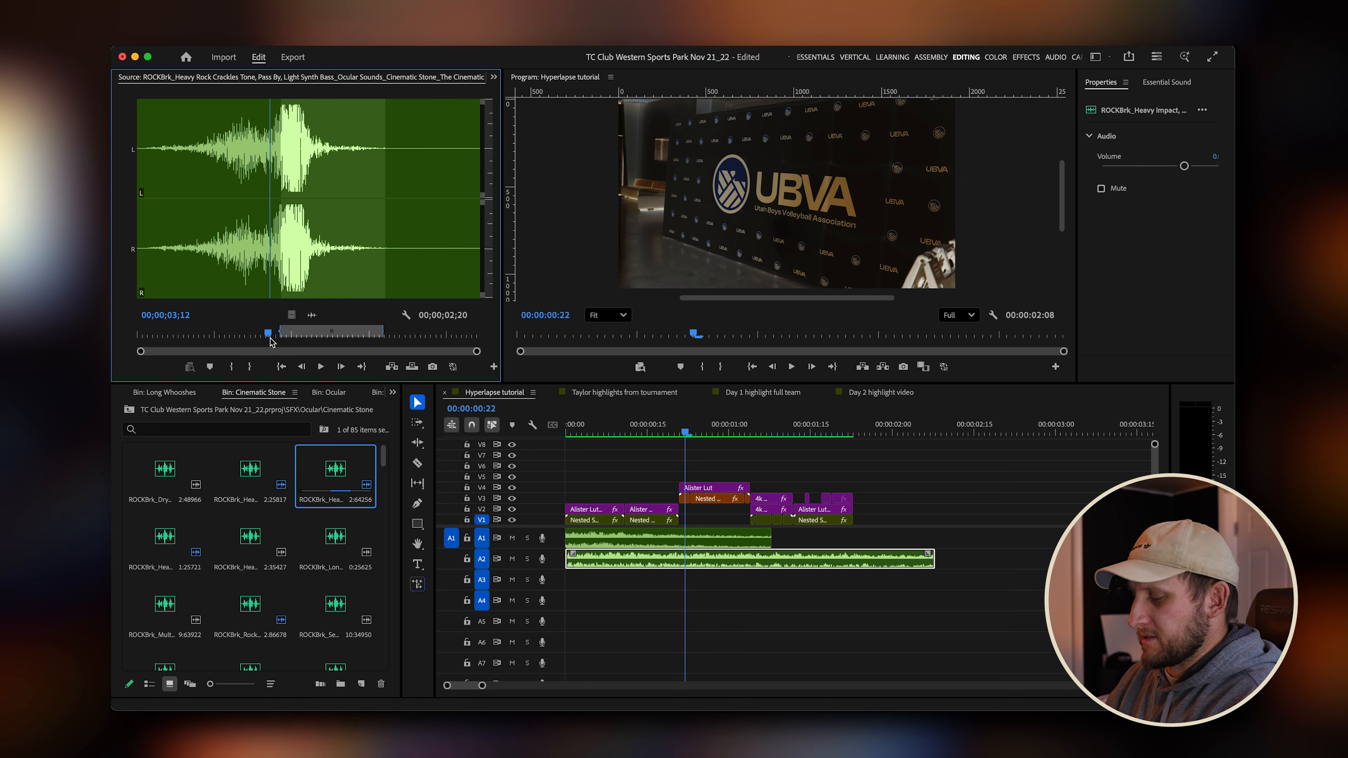
key(i)
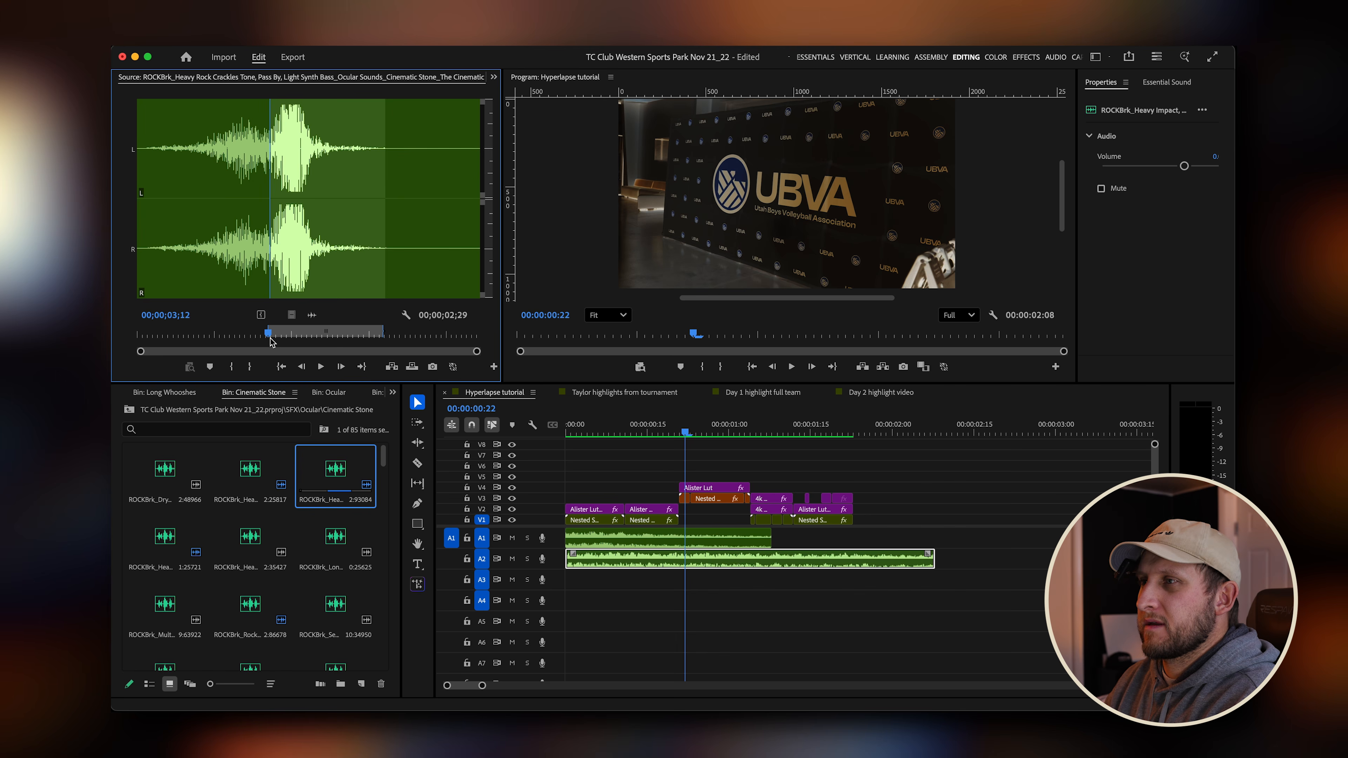
key(space)
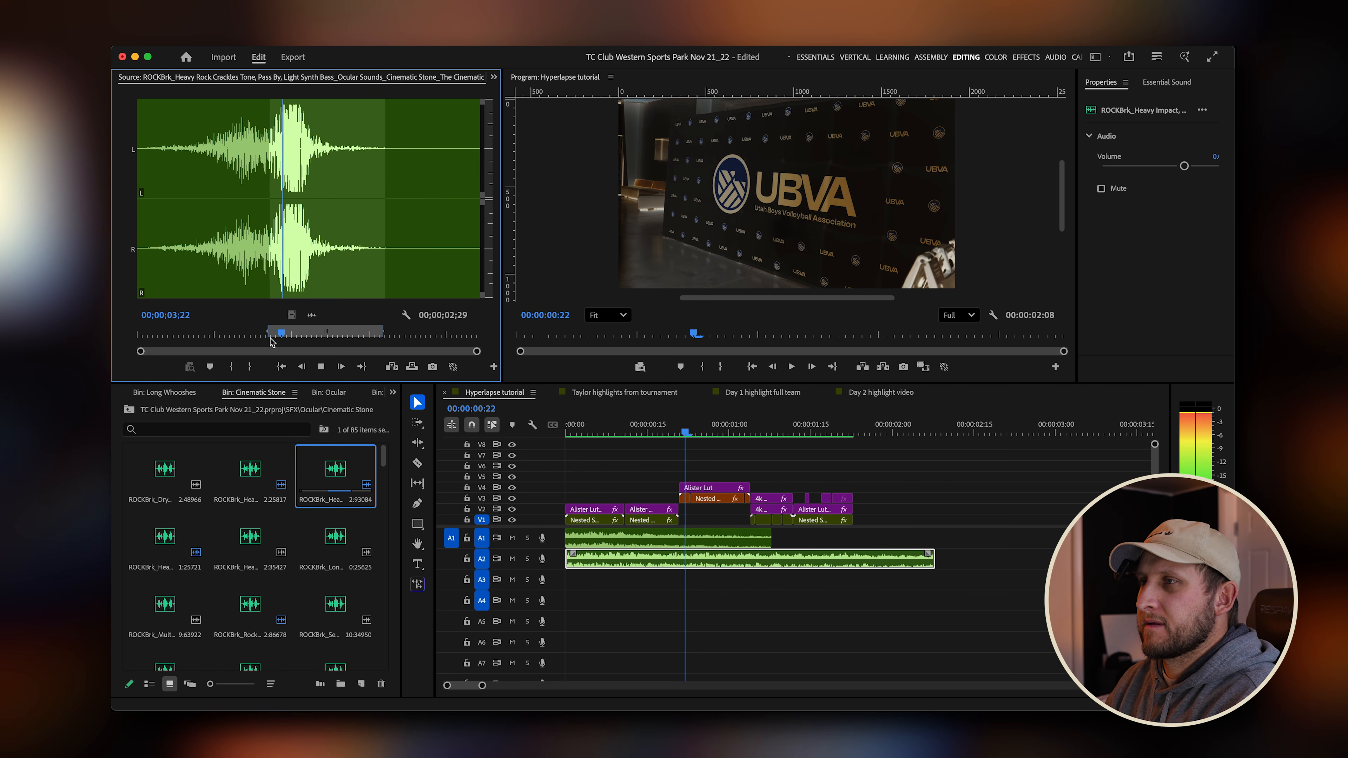
key(i)
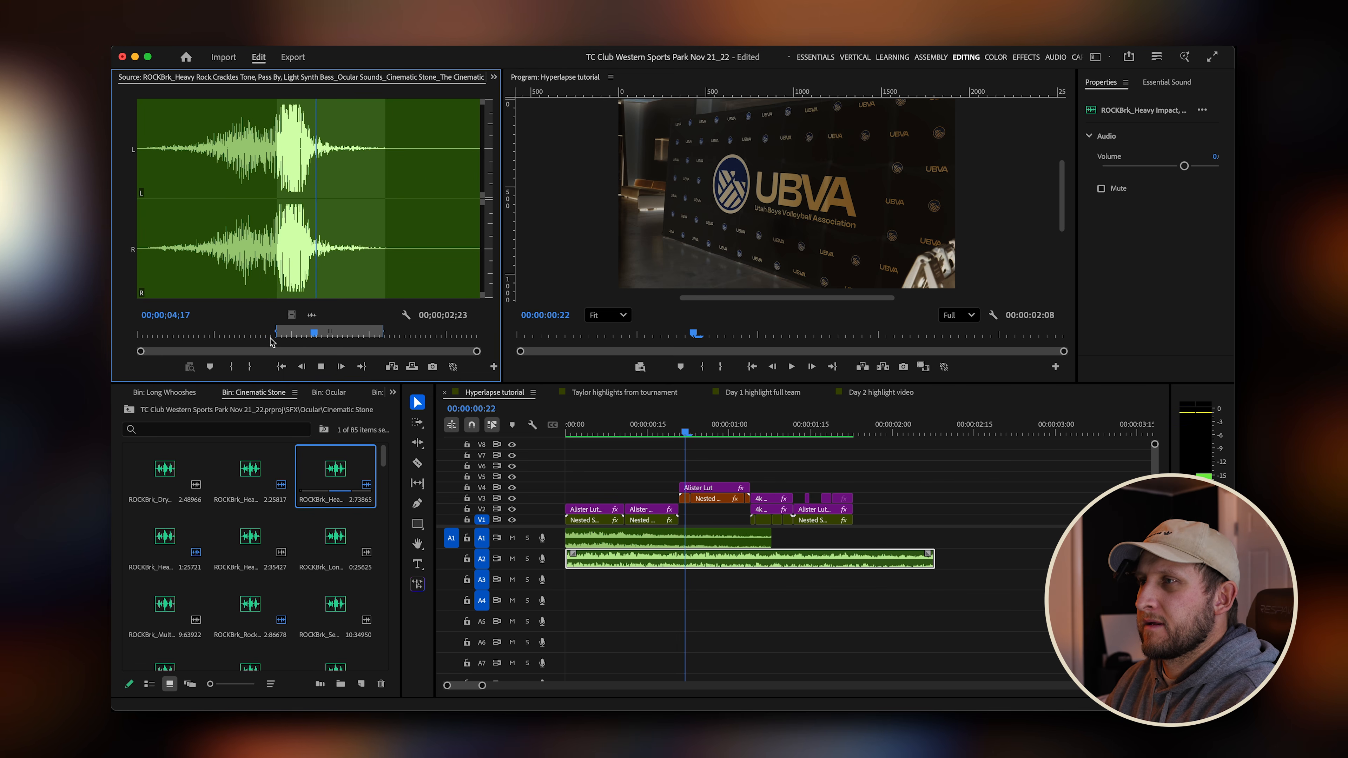
key(o)
key(space)
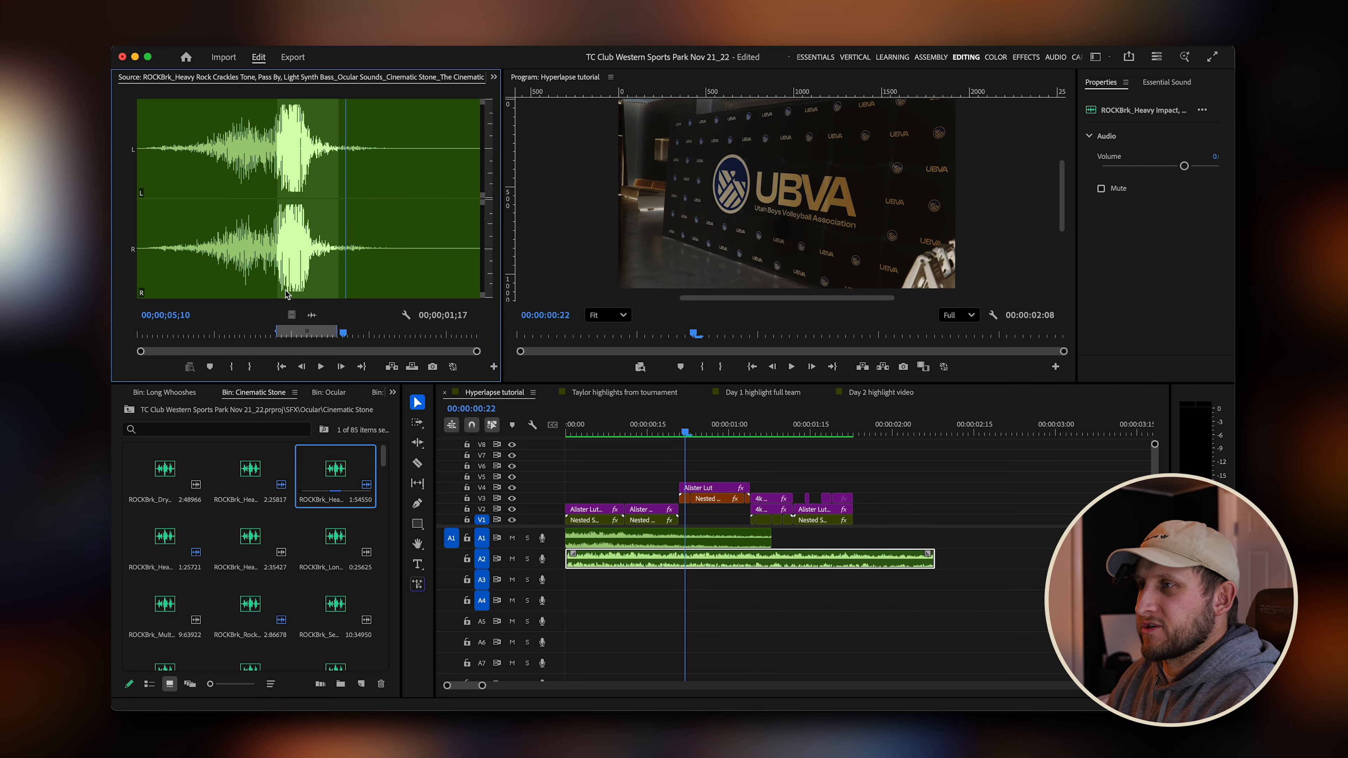
drag(313, 316, 673, 577)
Play the Hyperlapse tutorial sequence from the start and compare it with the Taylor highlights sequence.
scroll(701, 592, up, 2)
drag(681, 425, 647, 422)
key(space)
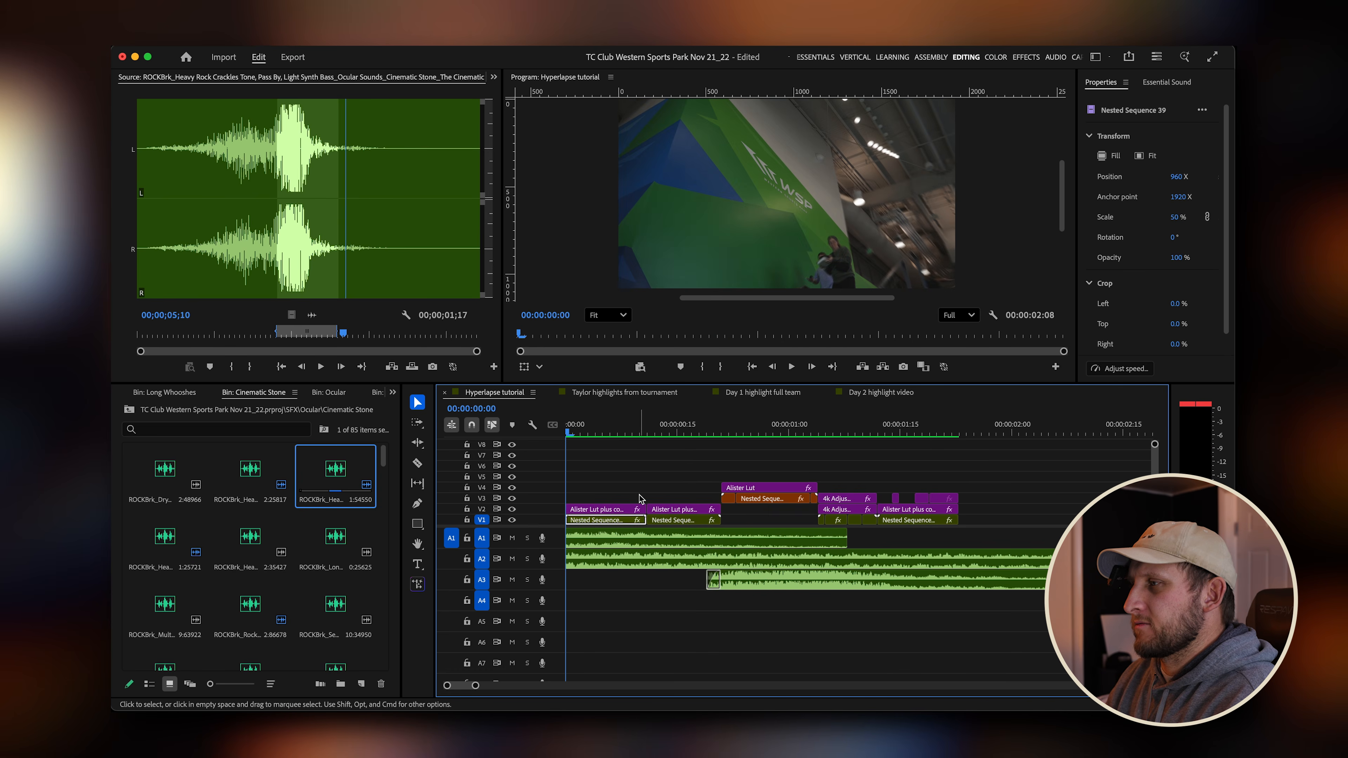
click(631, 393)
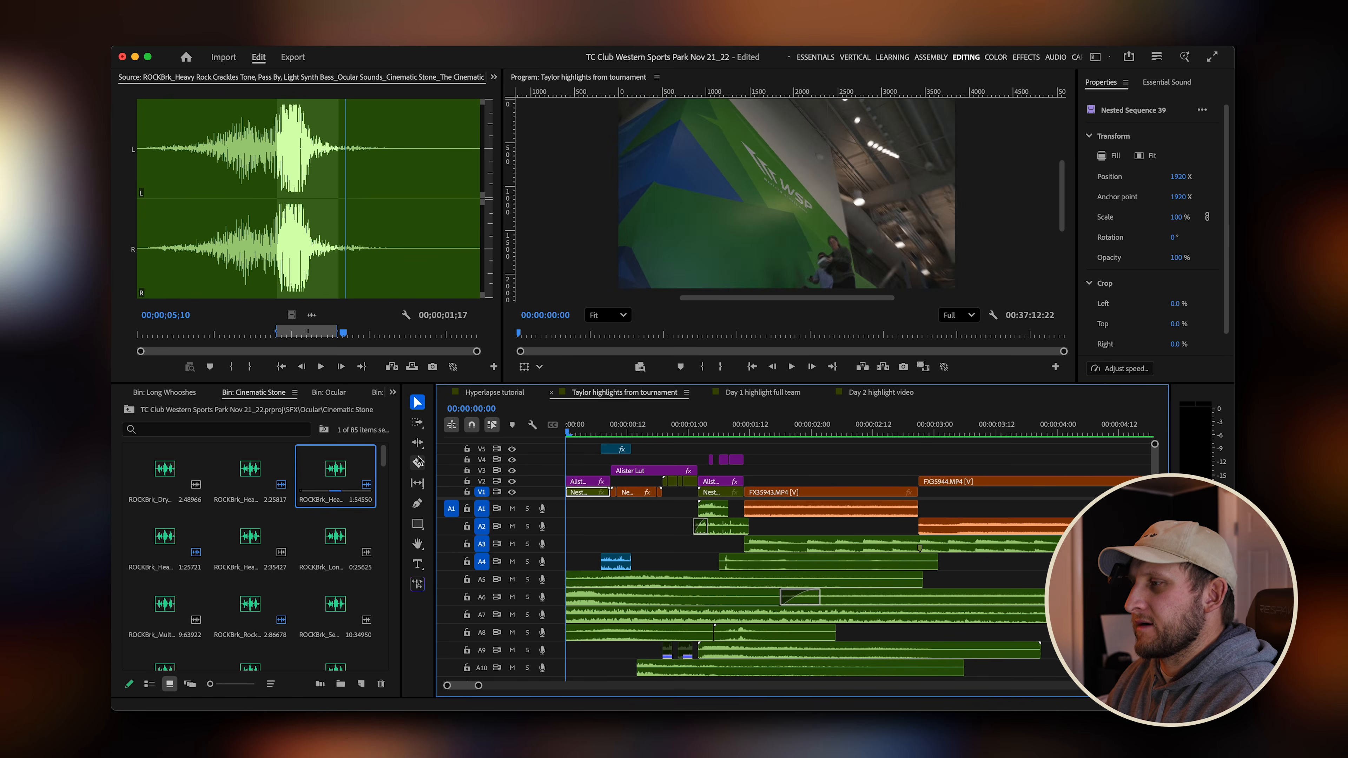
key(space)
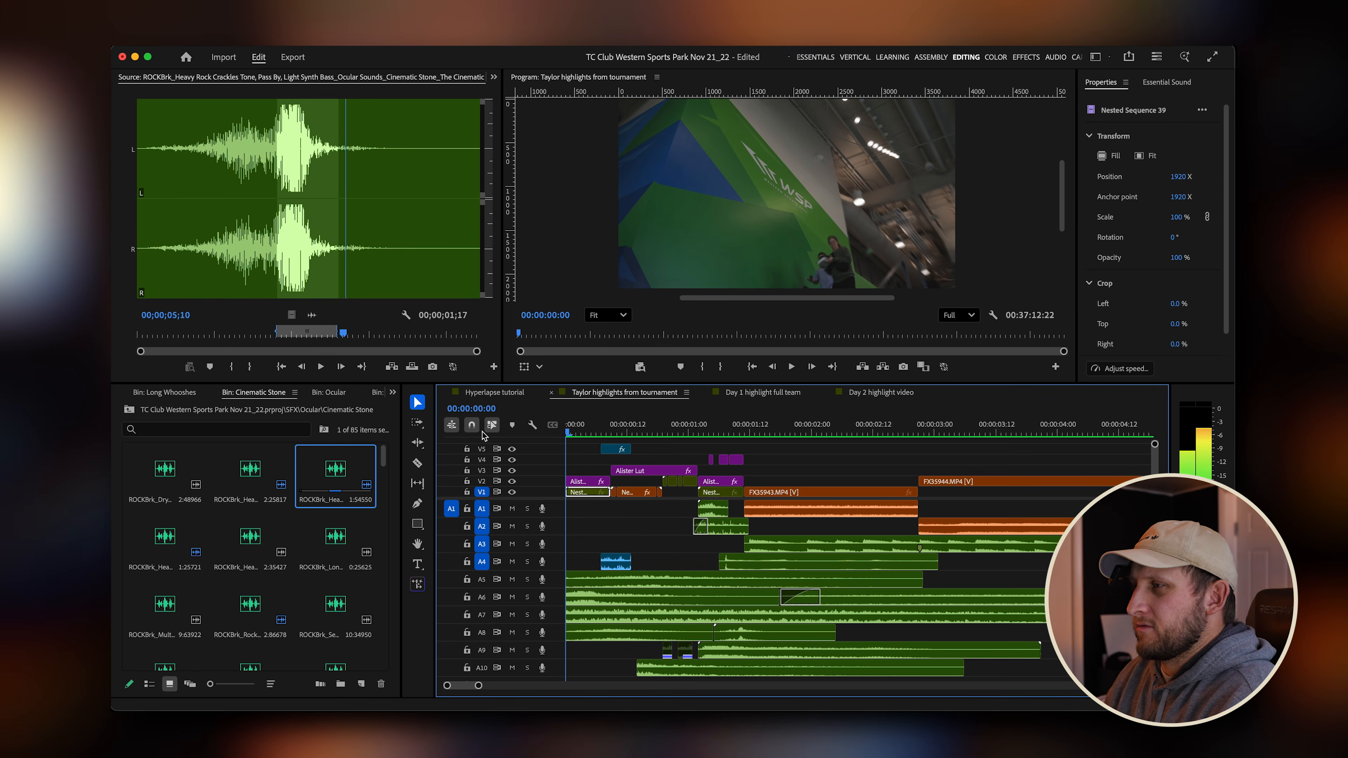
click(504, 396)
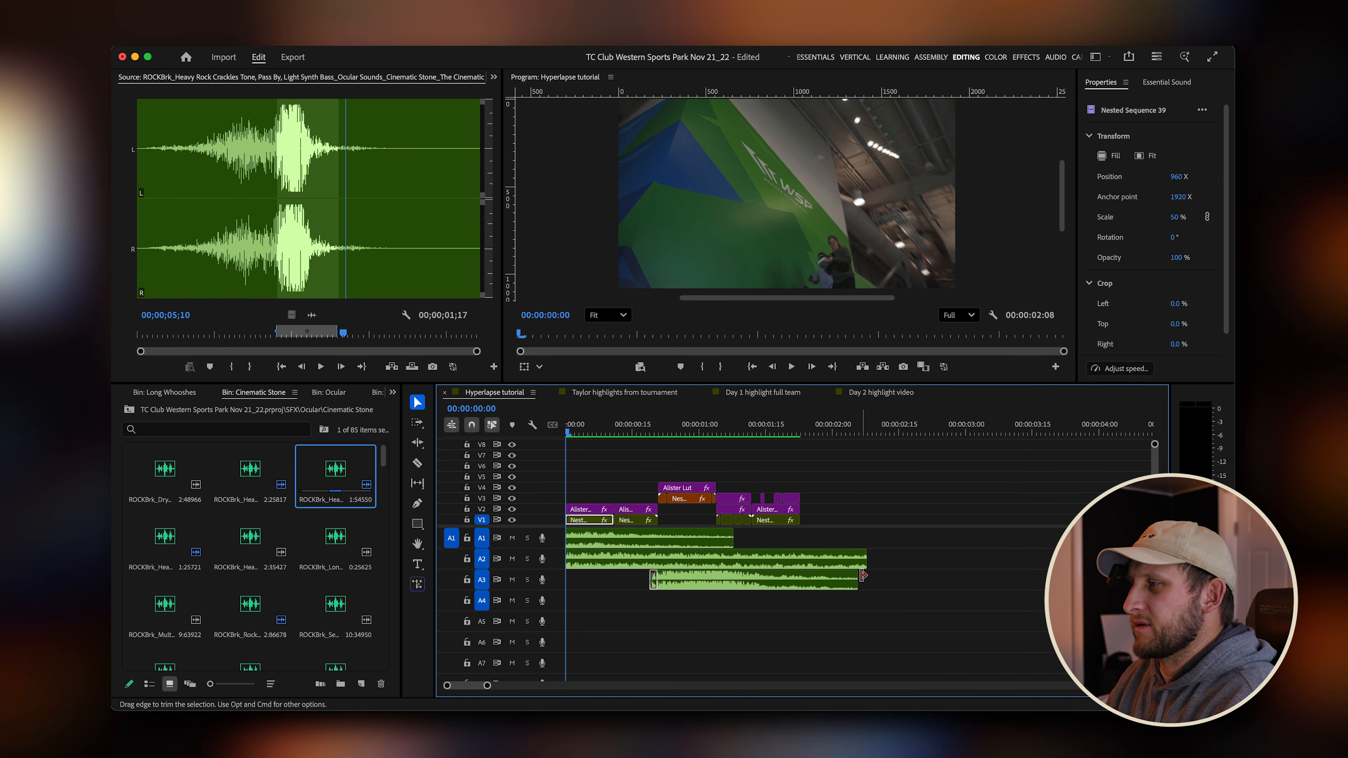
Adjust the audio gain of the crackle clip on track A3 and play the result.
click(846, 581)
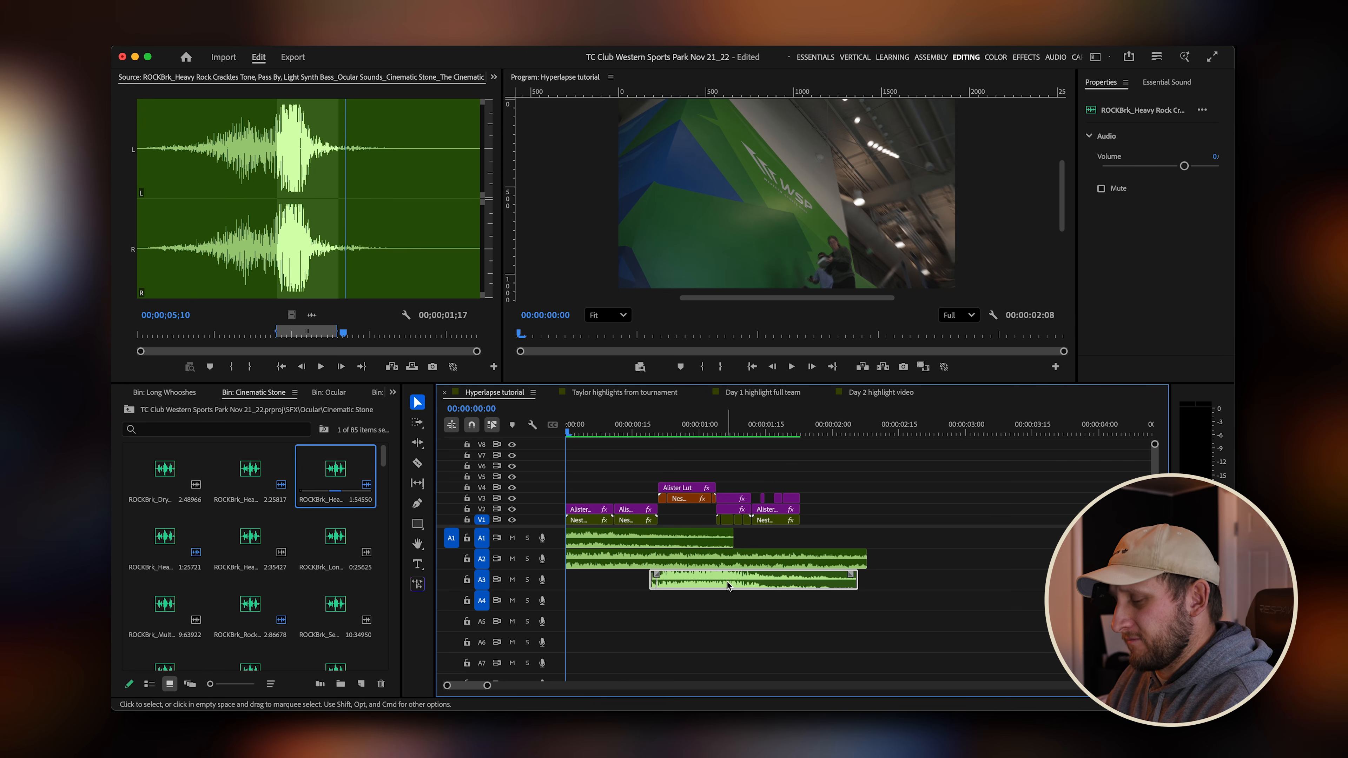
key(g)
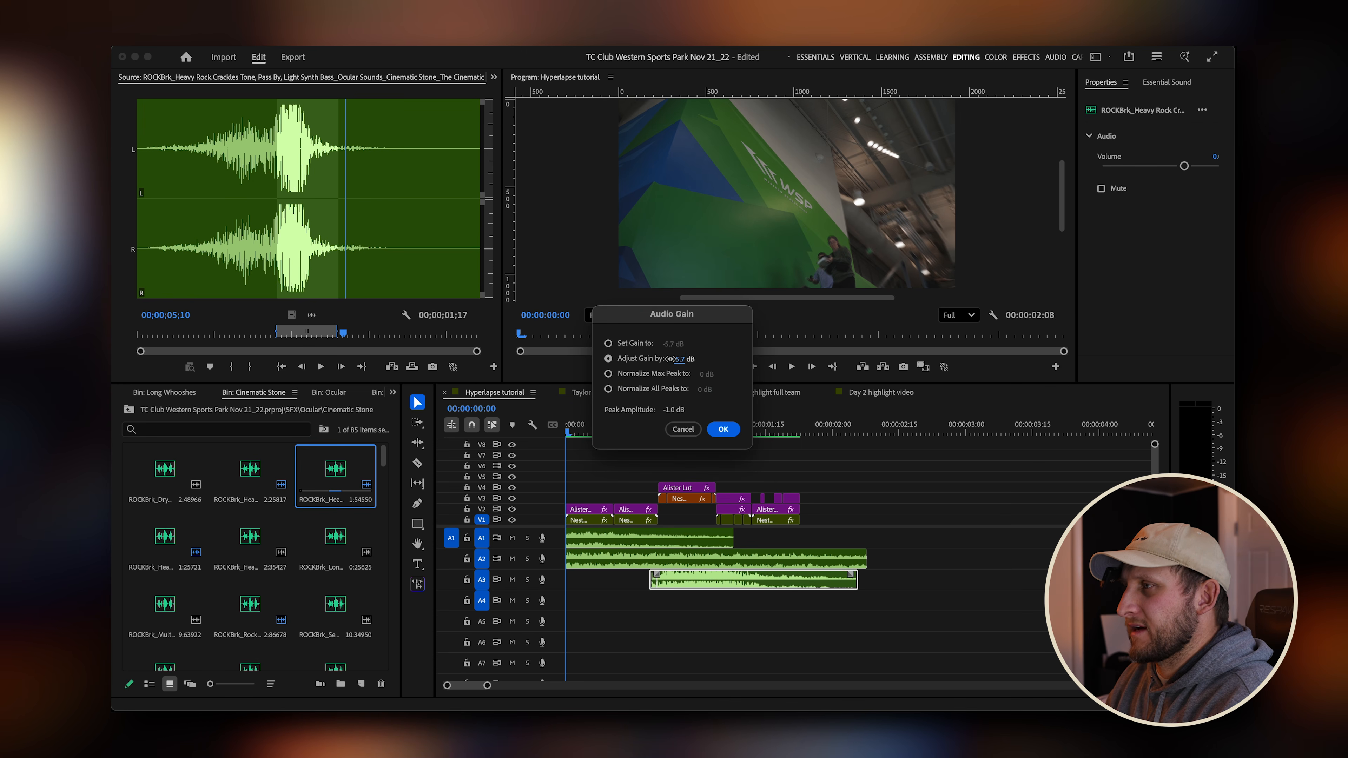
click(723, 429)
key(space)
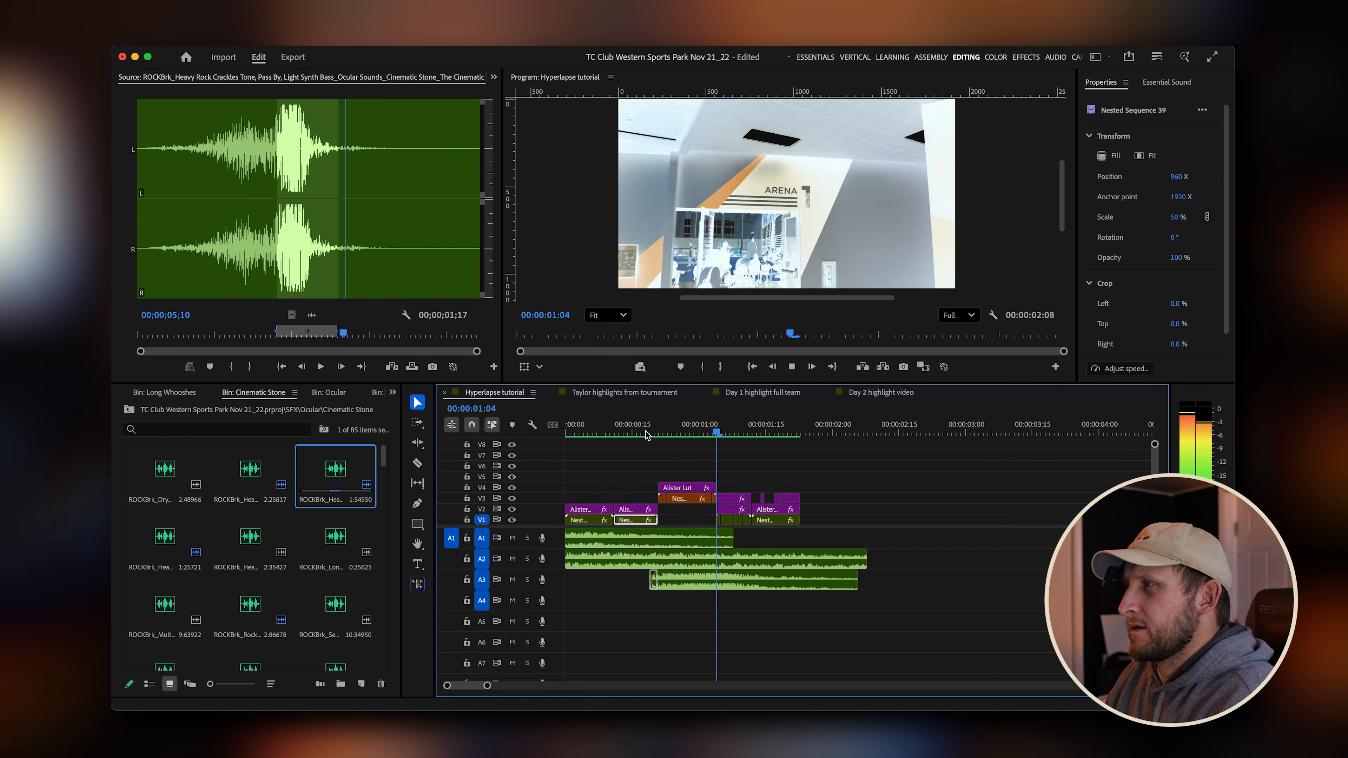
key(space)
Shift the crackle clip on A3 slightly earlier and replay the sequence from the start.
drag(676, 432, 448, 434)
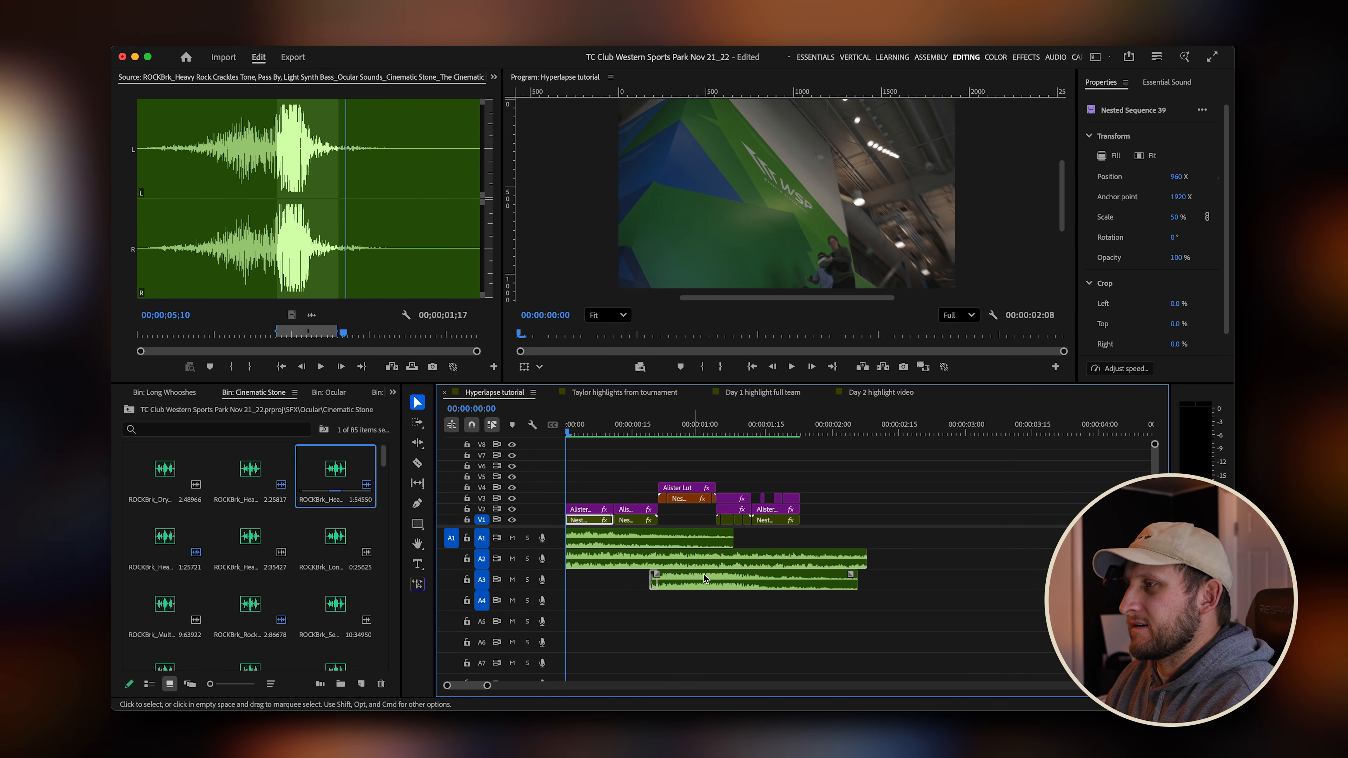
key(space)
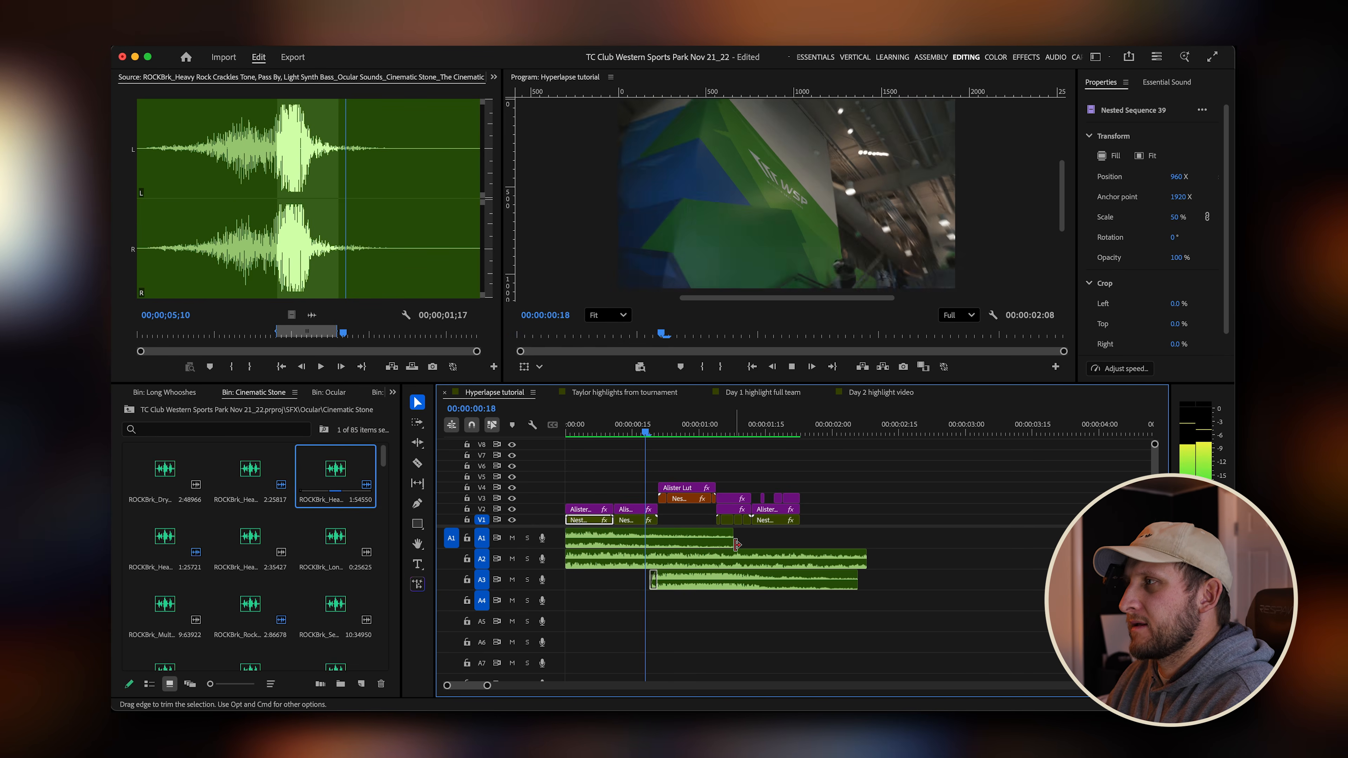
key(space)
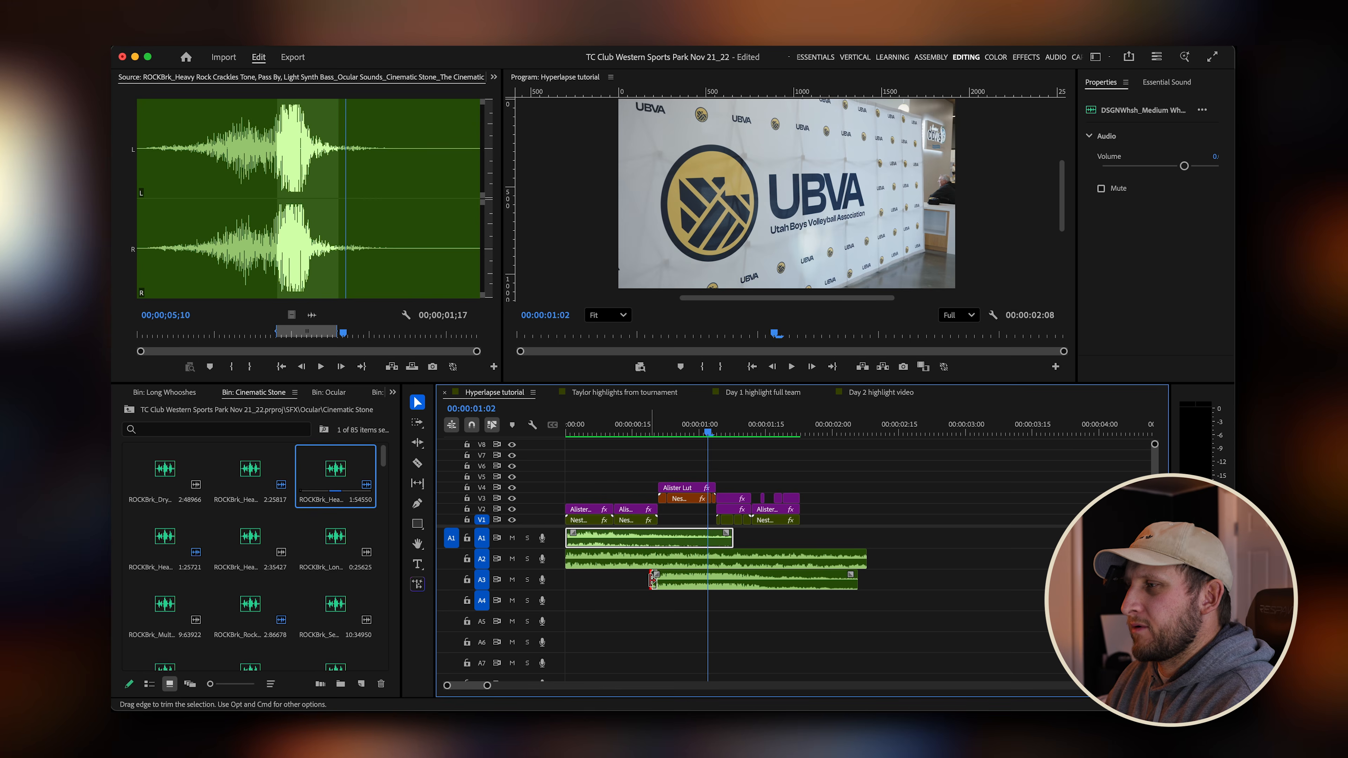
mouse_move(652, 580)
mouse_down()
mouse_move(638, 580)
mouse_move(668, 575)
mouse_up()
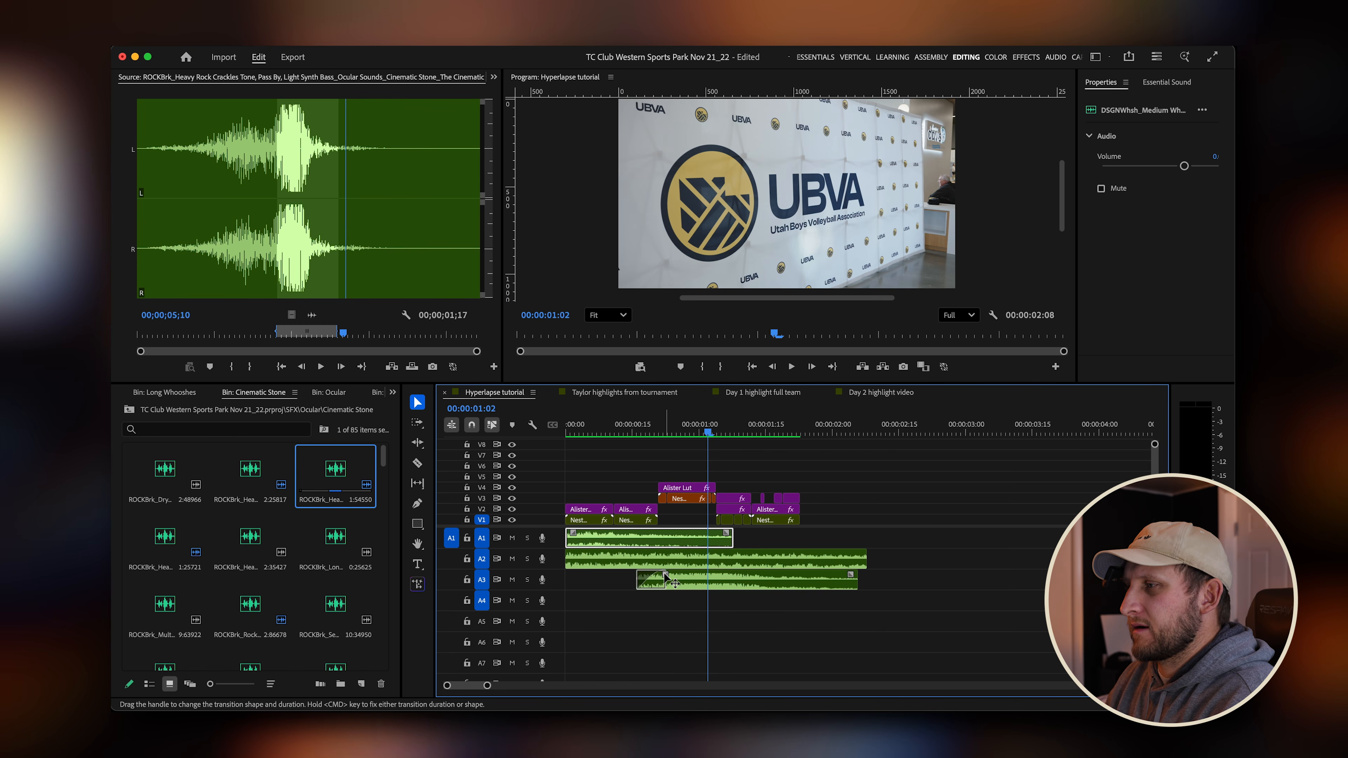
drag(645, 427, 521, 437)
key(space)
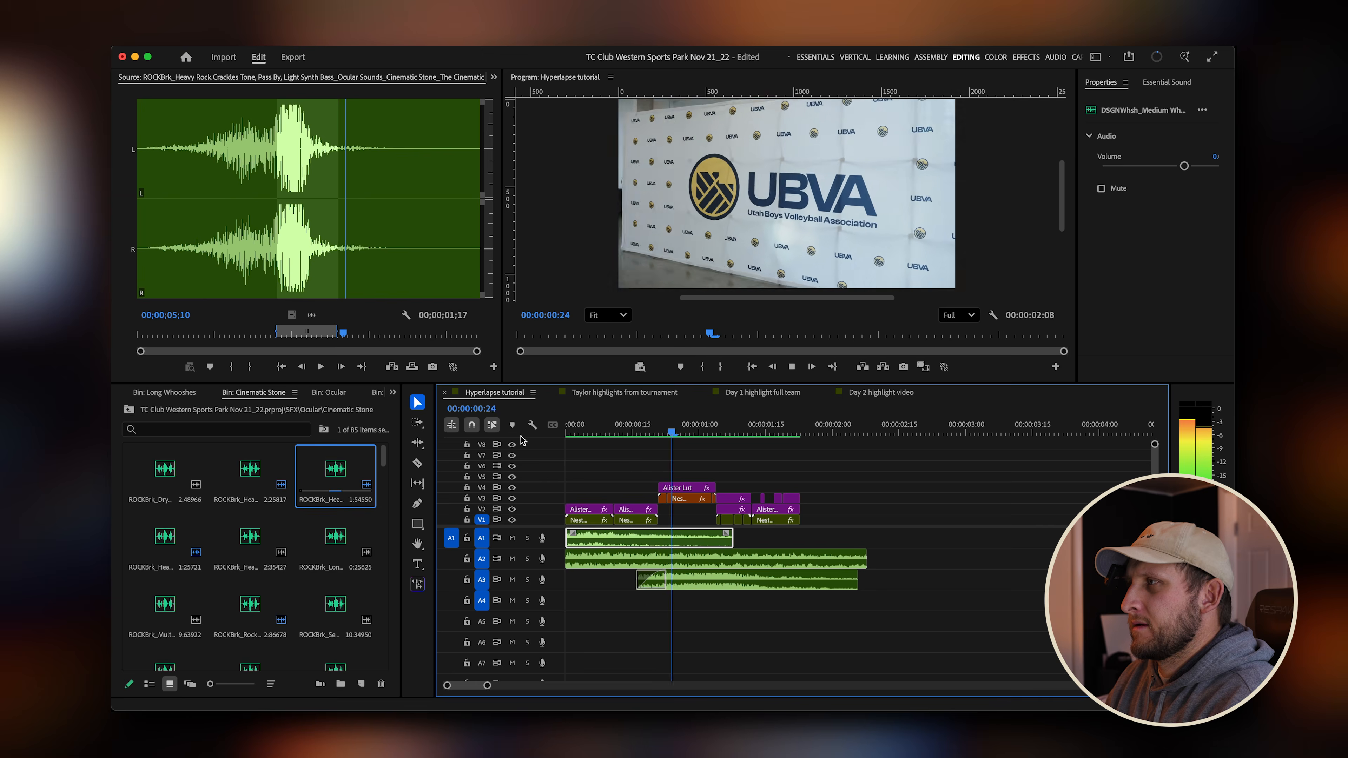
Scrub and play through the transition to check the whoosh, impact and crackle sounds against the visuals.
click(650, 429)
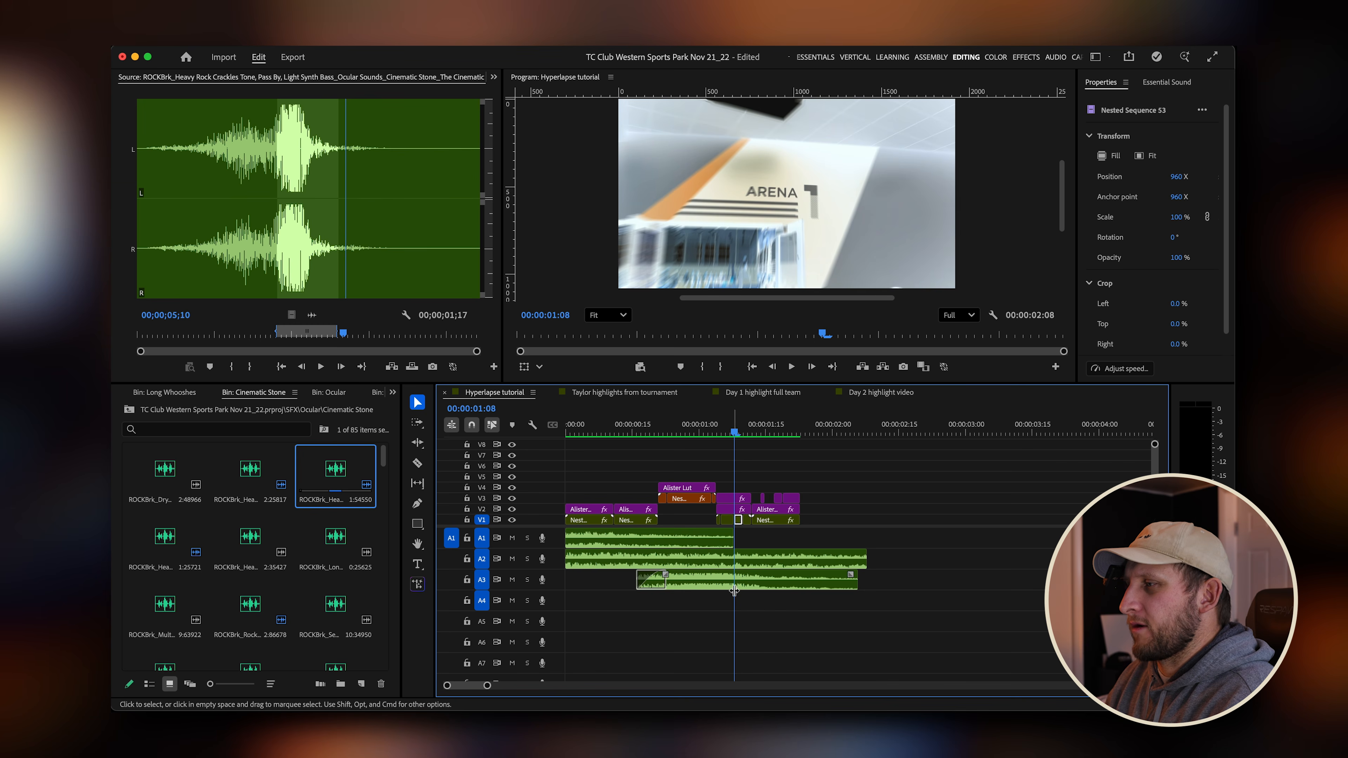
click(717, 431)
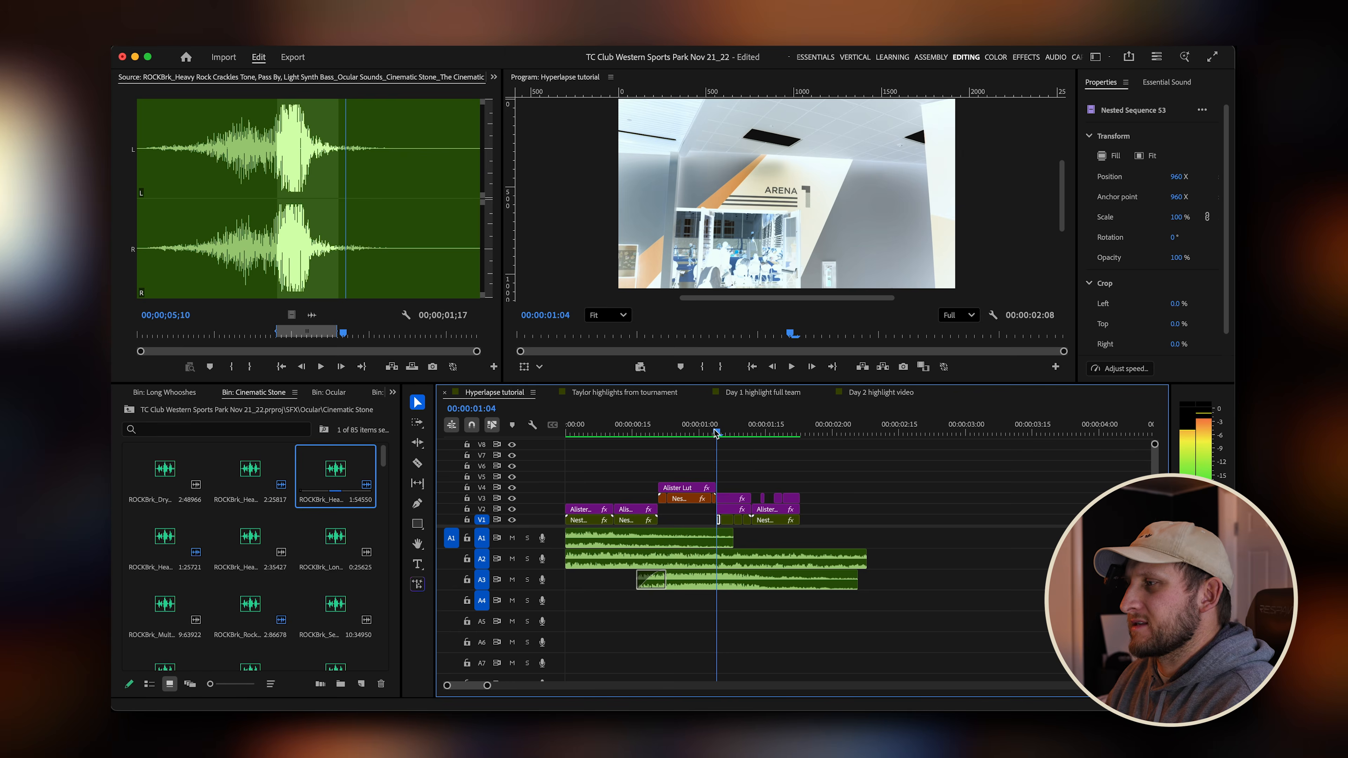
drag(713, 433, 510, 452)
key(space)
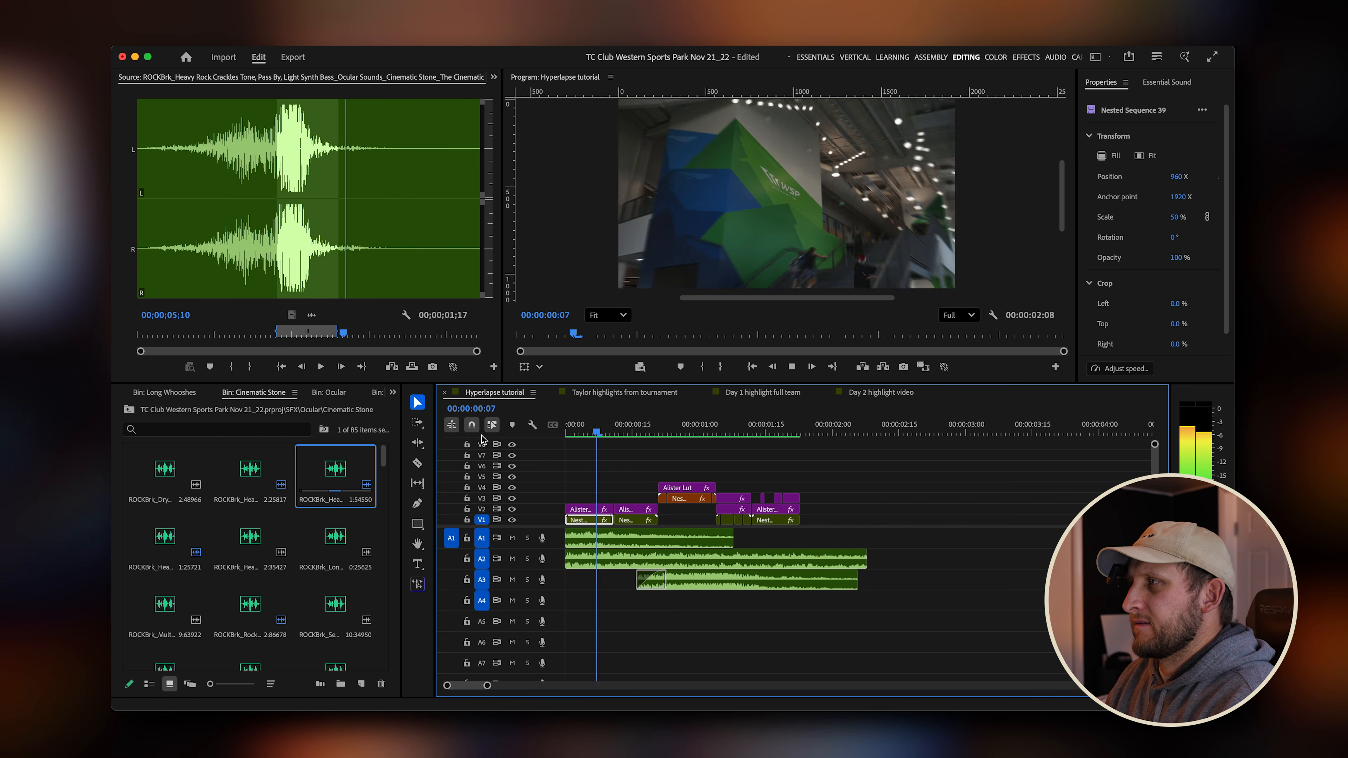
key(space)
key(Home)
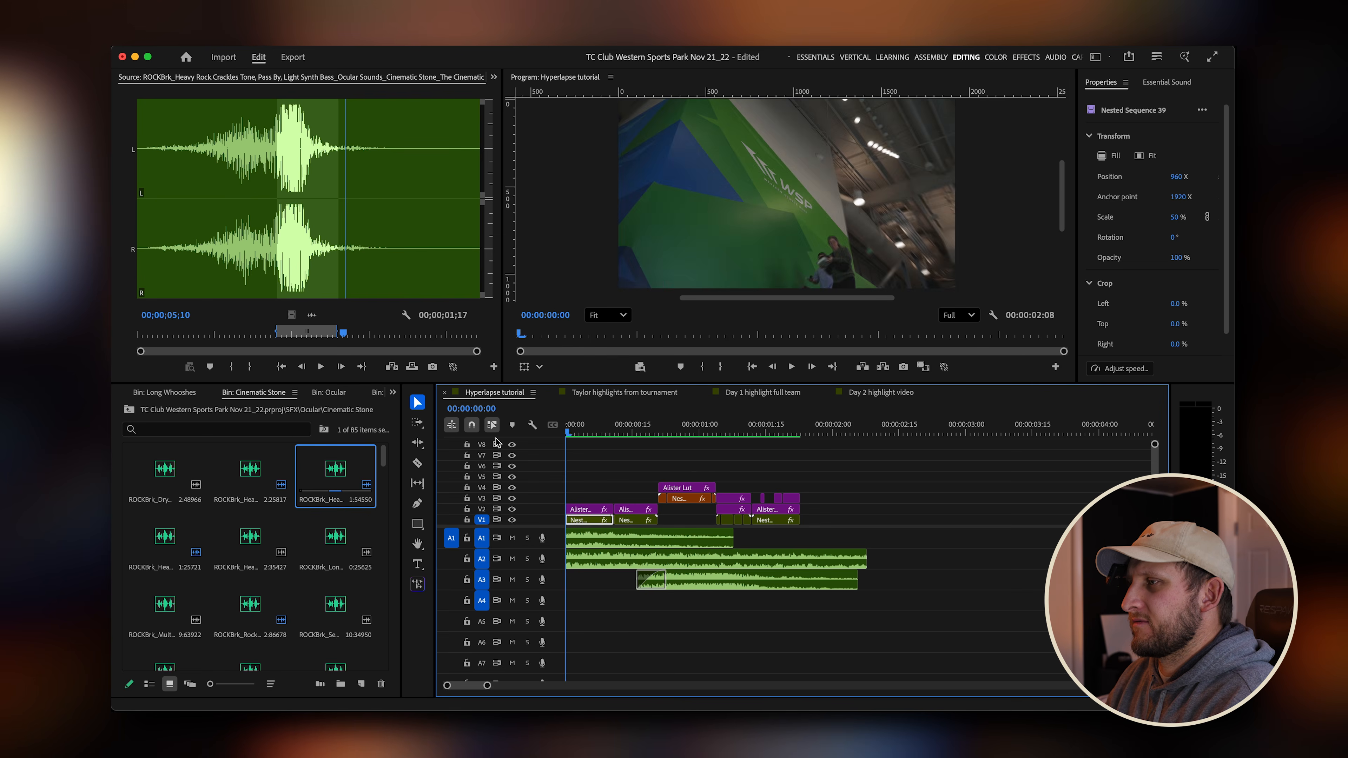
drag(569, 431, 730, 433)
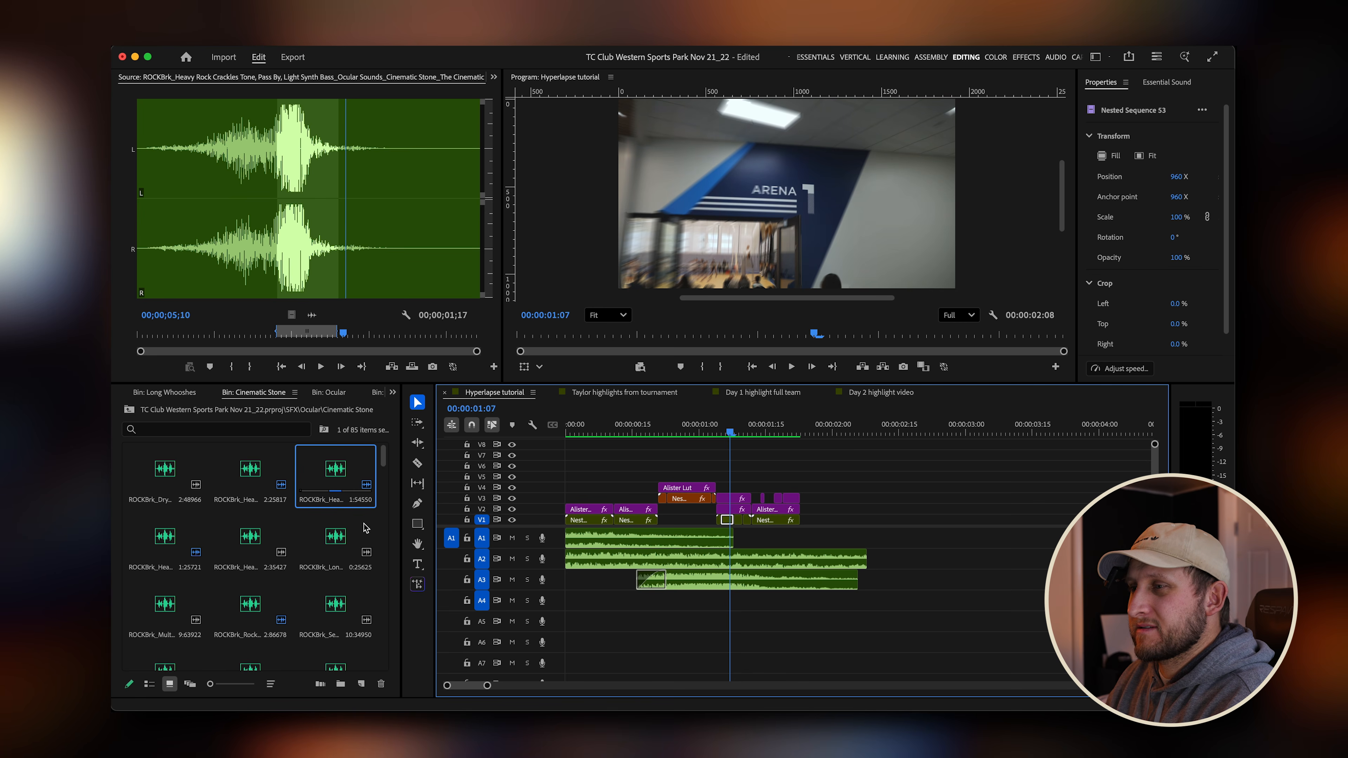
Open the Camera Shutters bin, load the crackling shutter short sound, mark its range and add its audio to track A4.
click(129, 410)
click(251, 486)
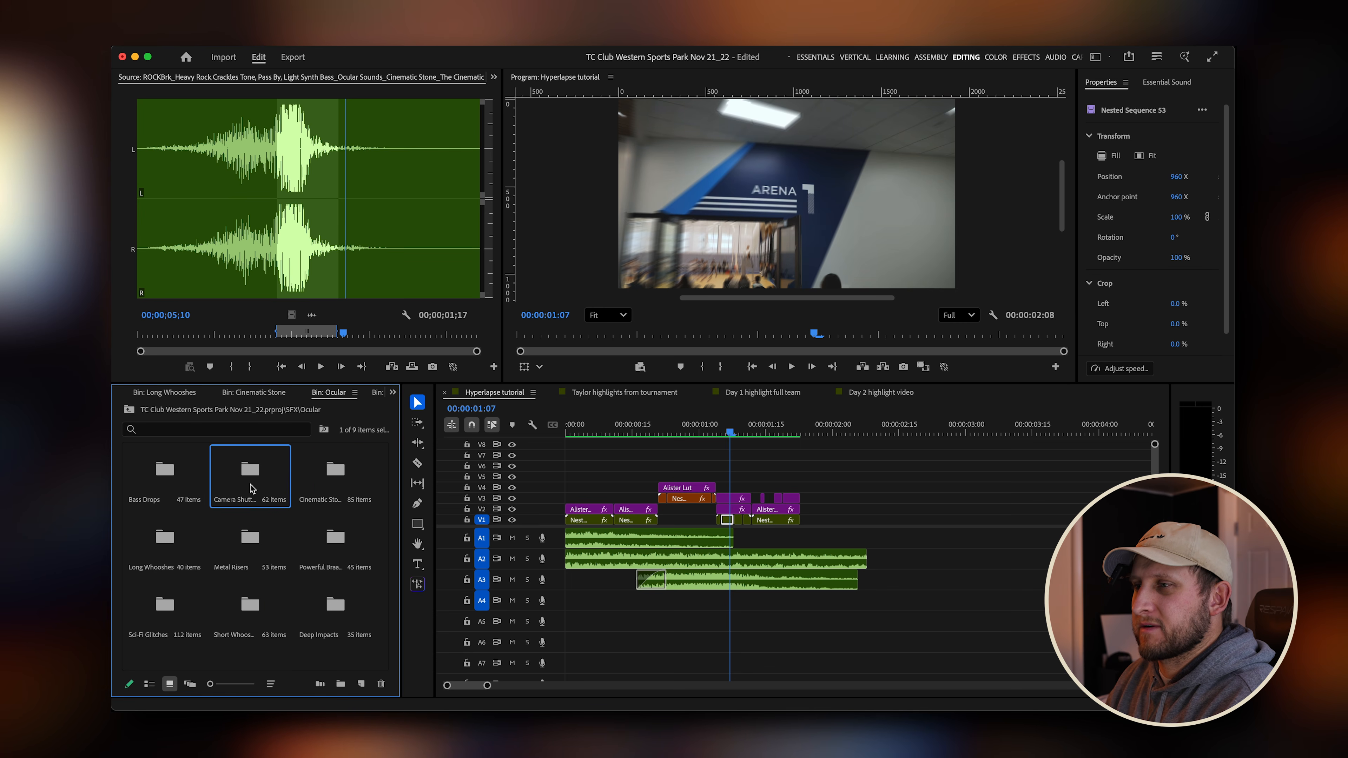
double_click(251, 477)
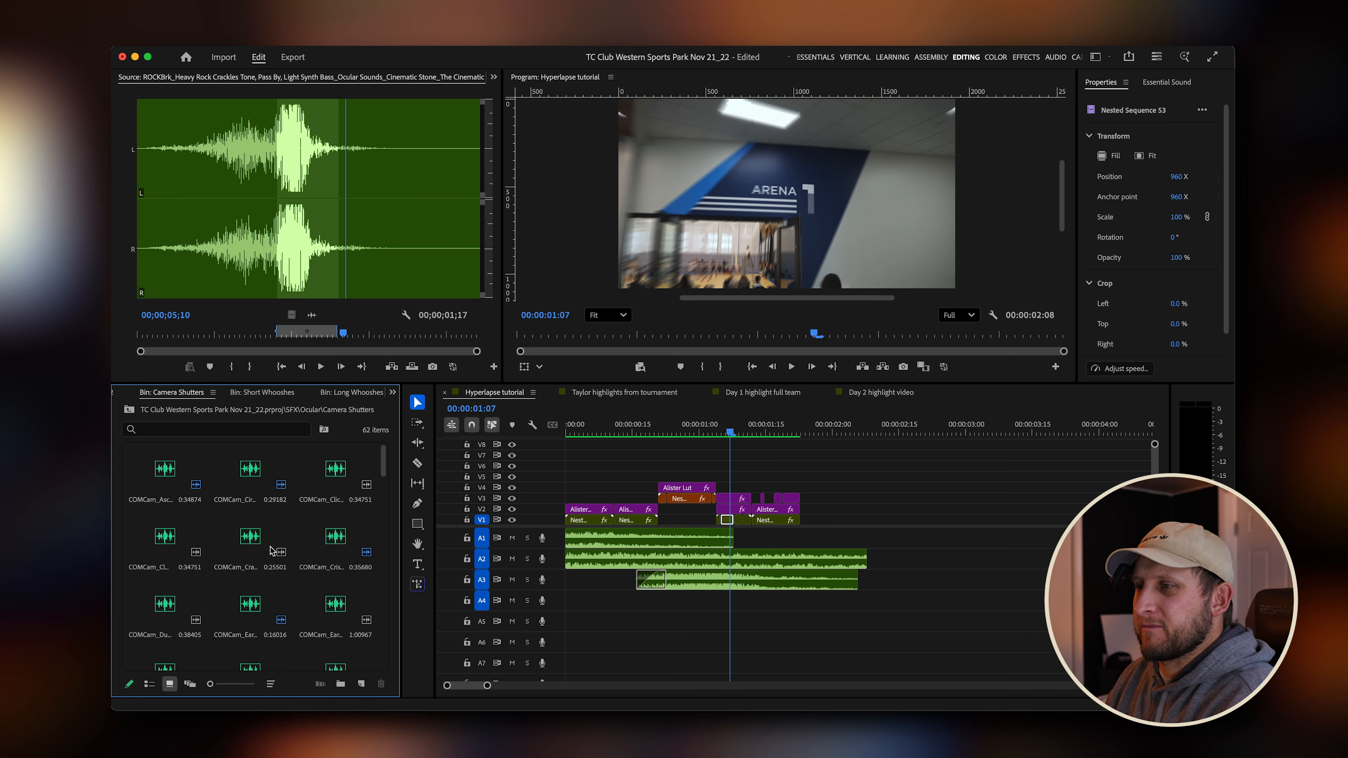
double_click(253, 540)
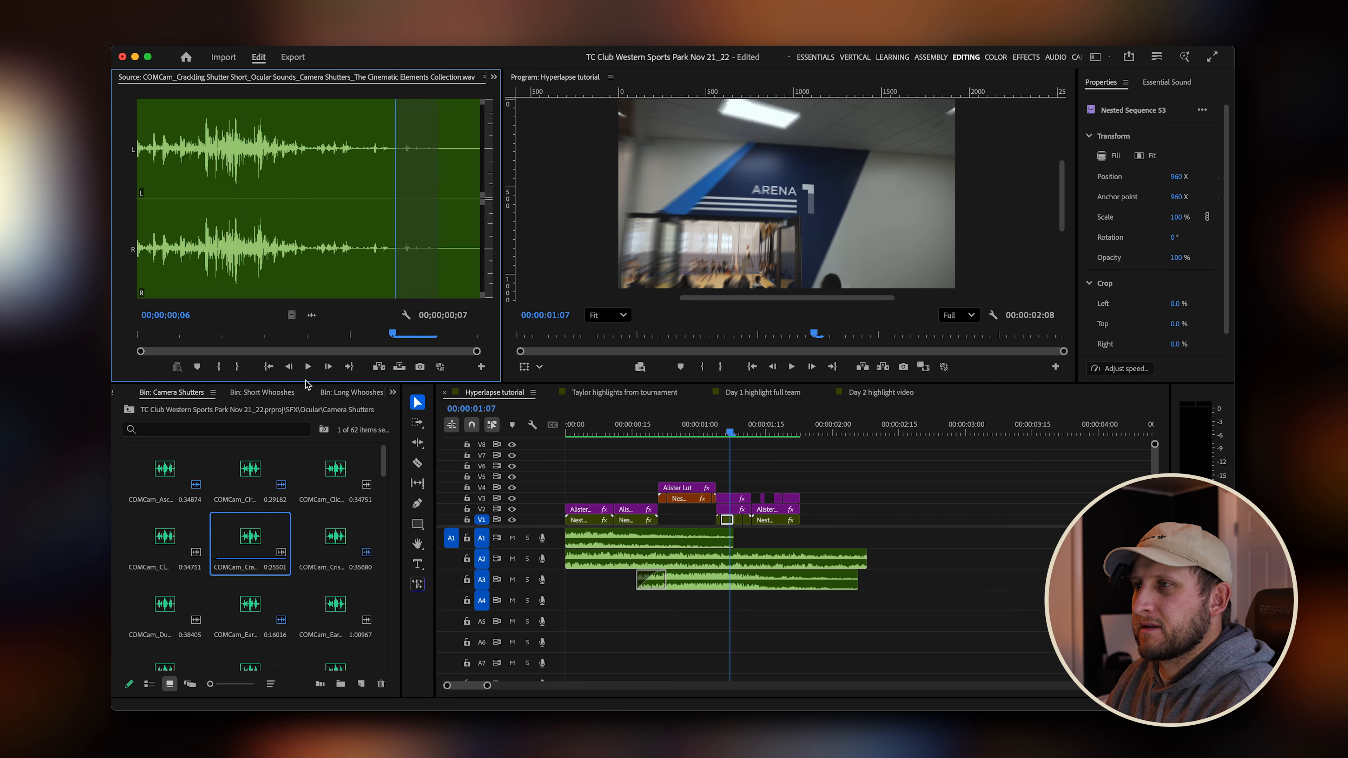
key(x)
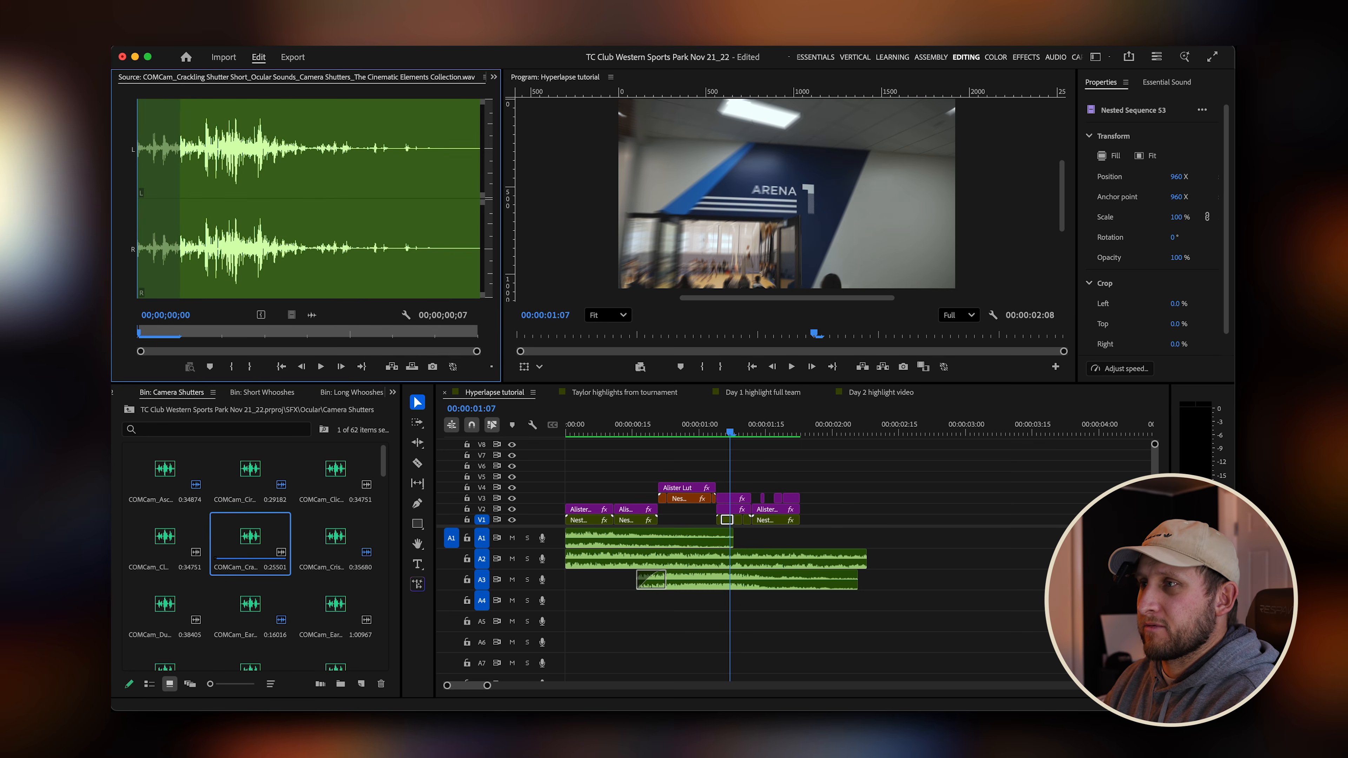
key(o)
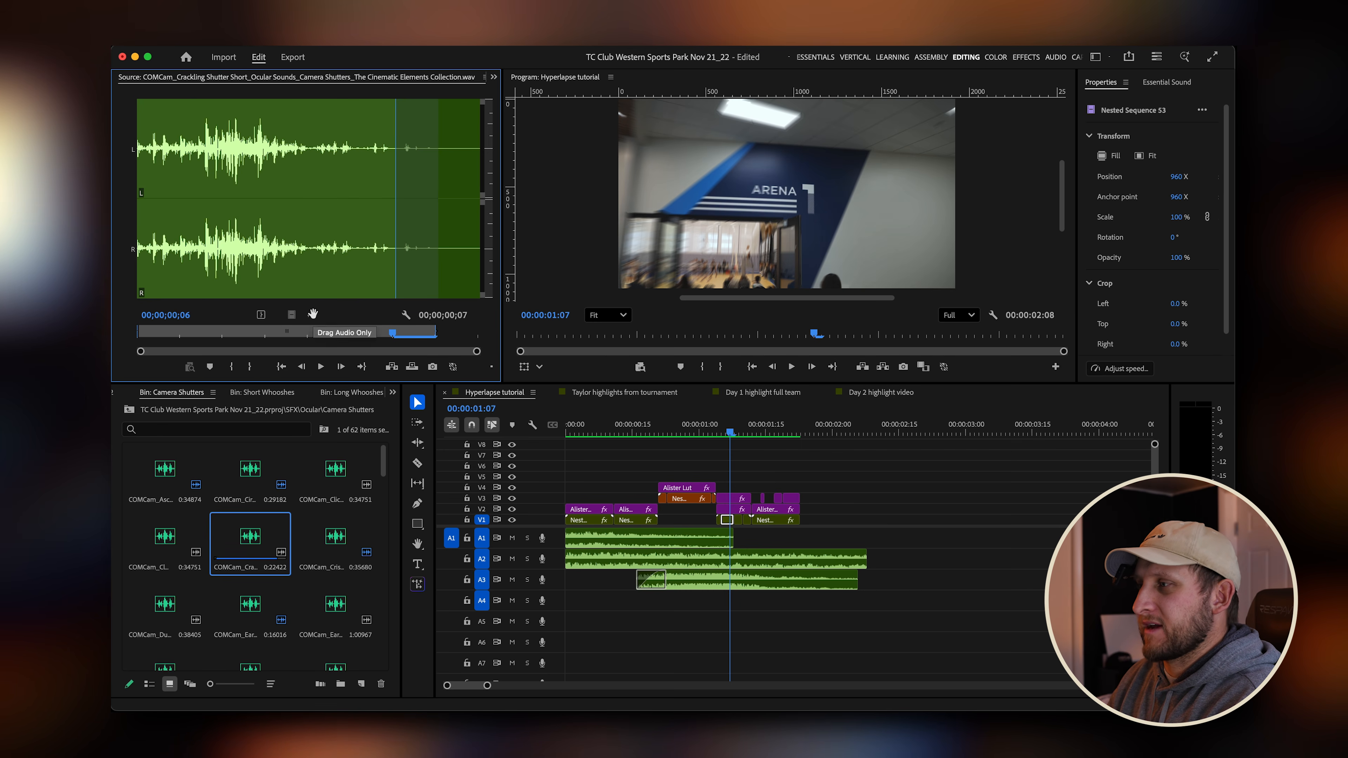
drag(313, 314, 758, 630)
Duplicate the shutter sound onto track A5, offset slightly later than the A4 copy.
key(=)
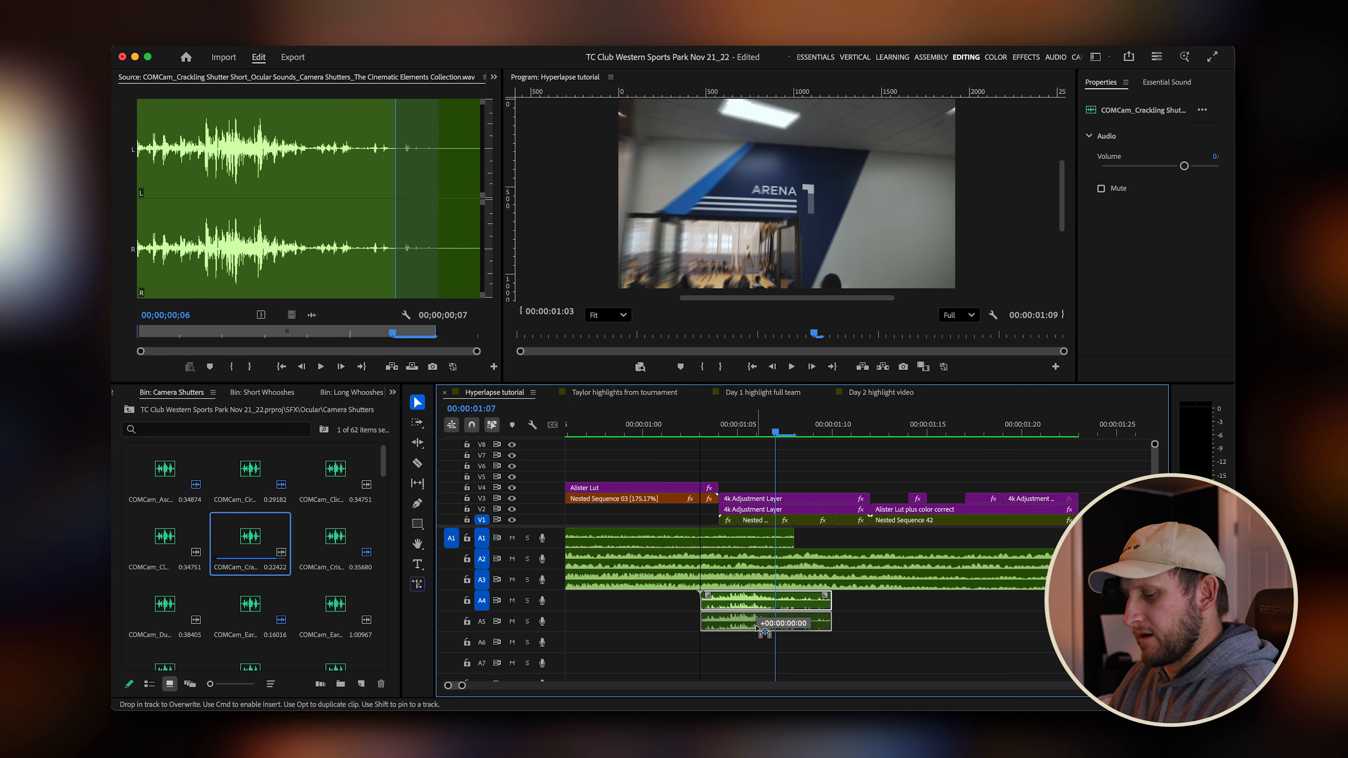
drag(756, 626, 809, 629)
click(805, 433)
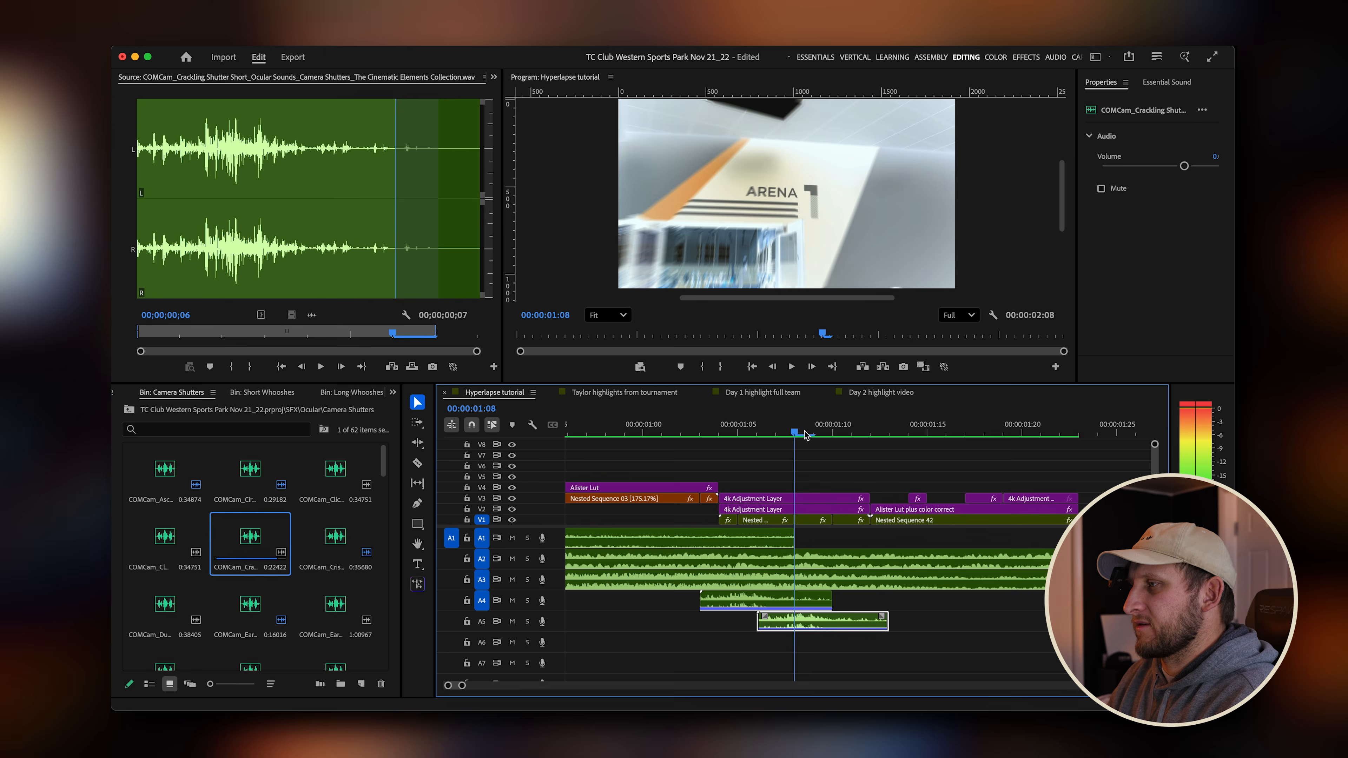
drag(787, 437, 727, 443)
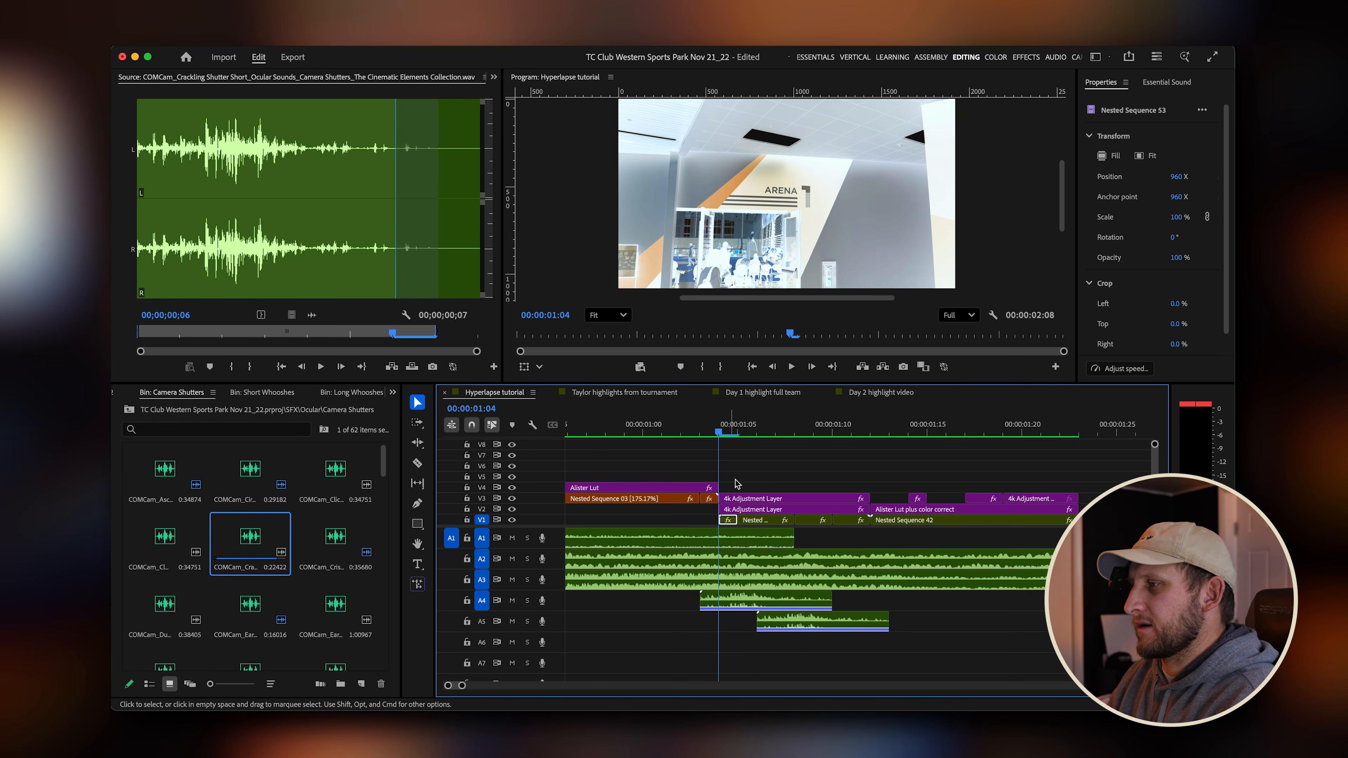
Select both shutter clips on A4 and A5 and adjust their audio gain by -3.3 dB.
click(763, 604)
shift+click(829, 652)
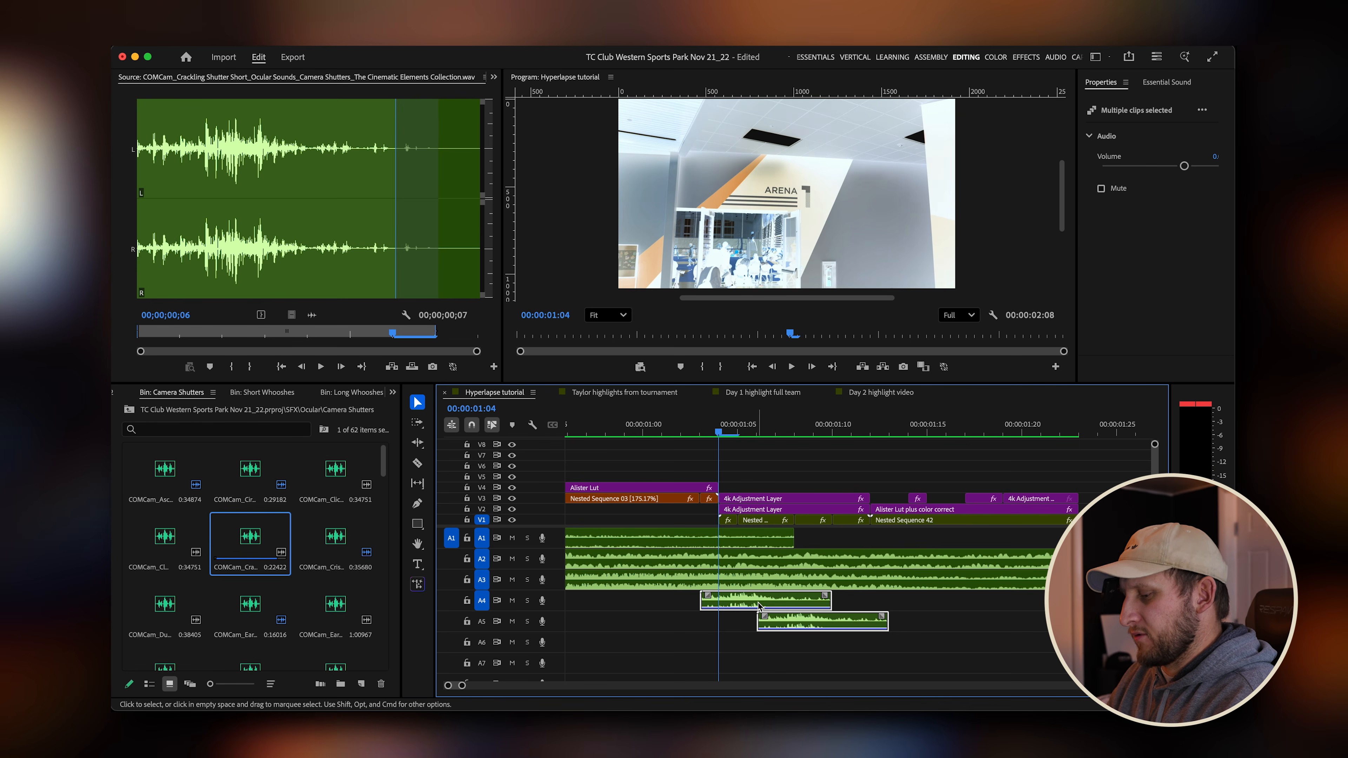
text(g-3.3)
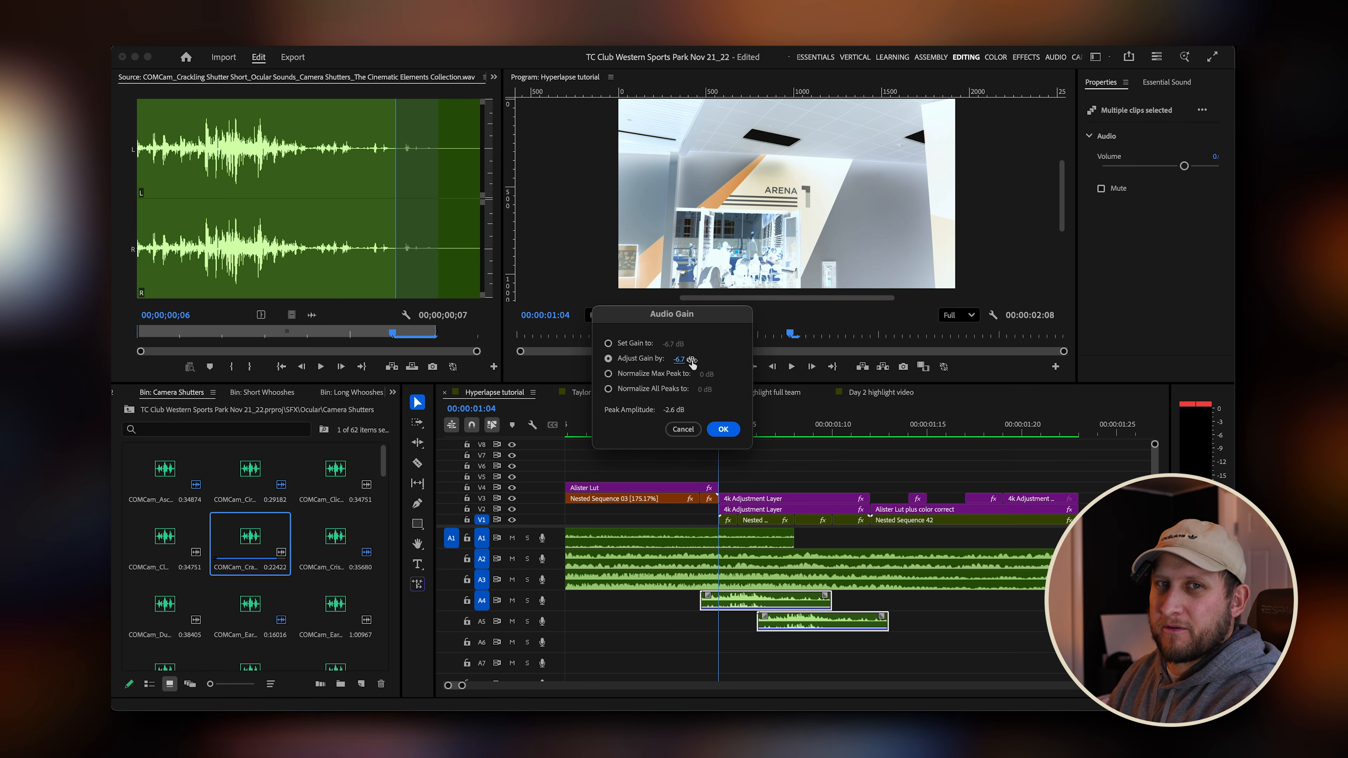
click(723, 429)
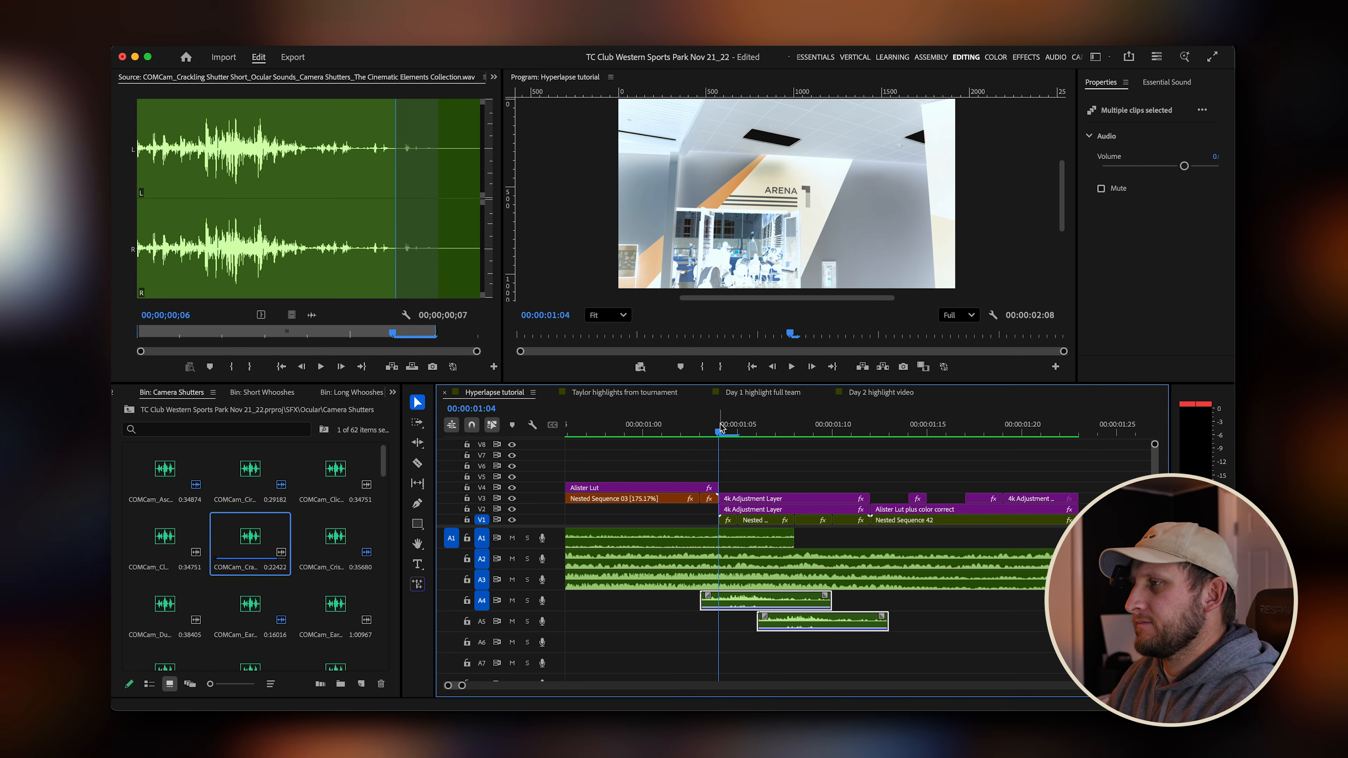
Play back and scrub through the transition to review the added shutter sounds.
key(space)
click(636, 434)
key(space)
click(635, 439)
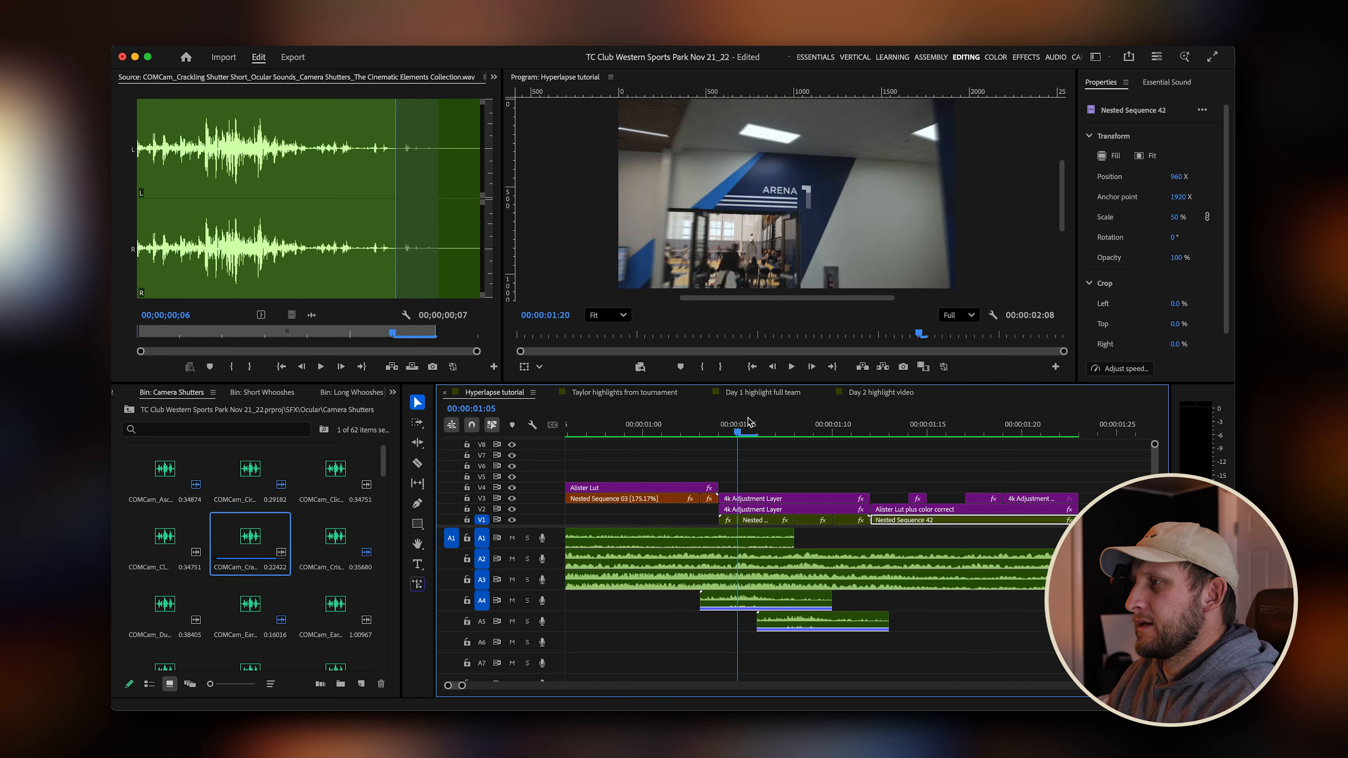
key(minus)
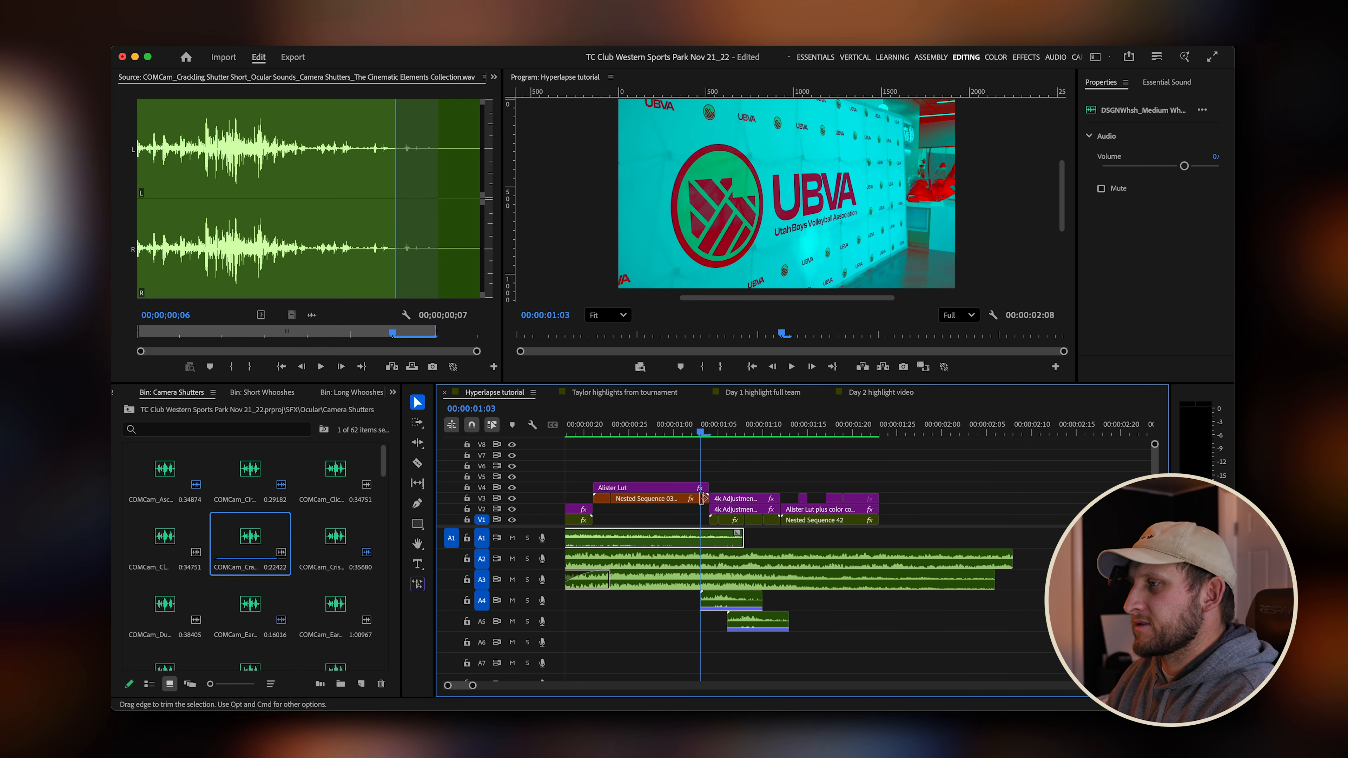
drag(695, 429, 537, 441)
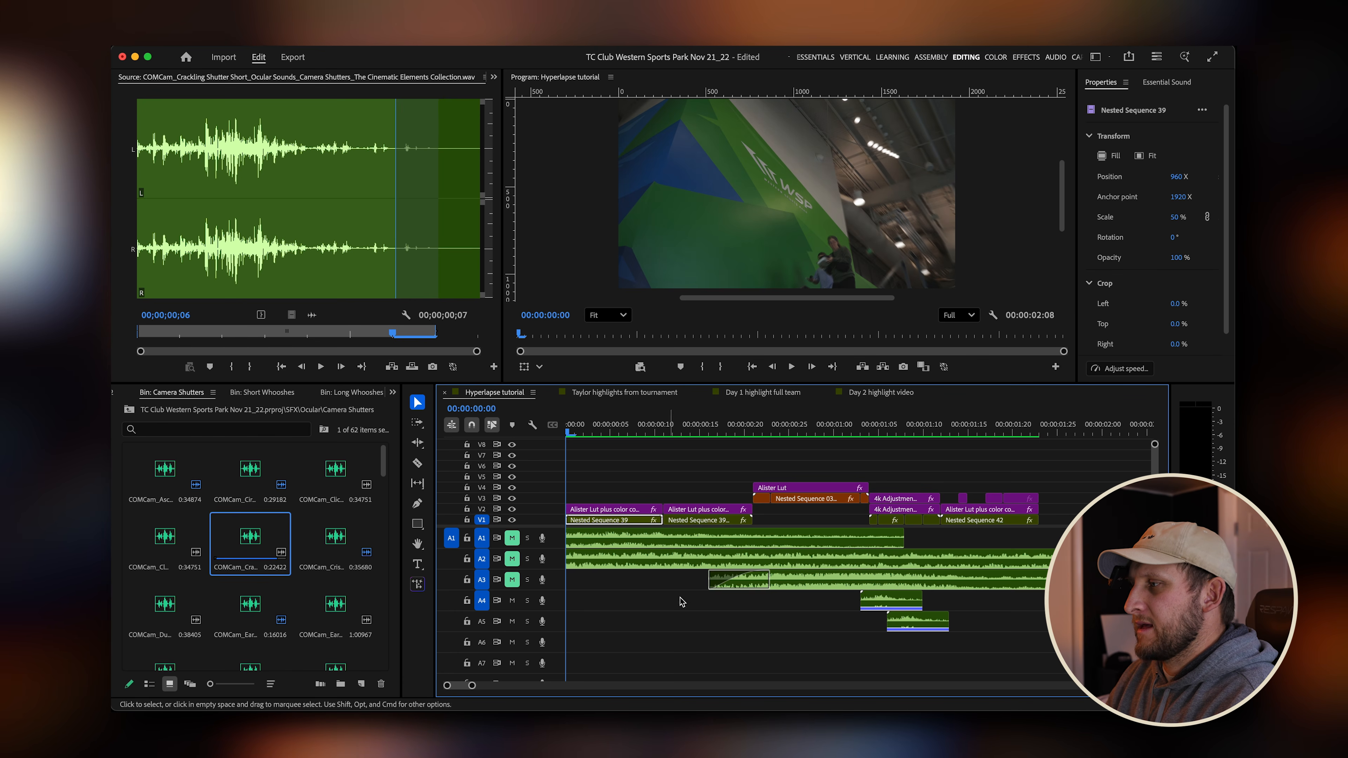
key(space)
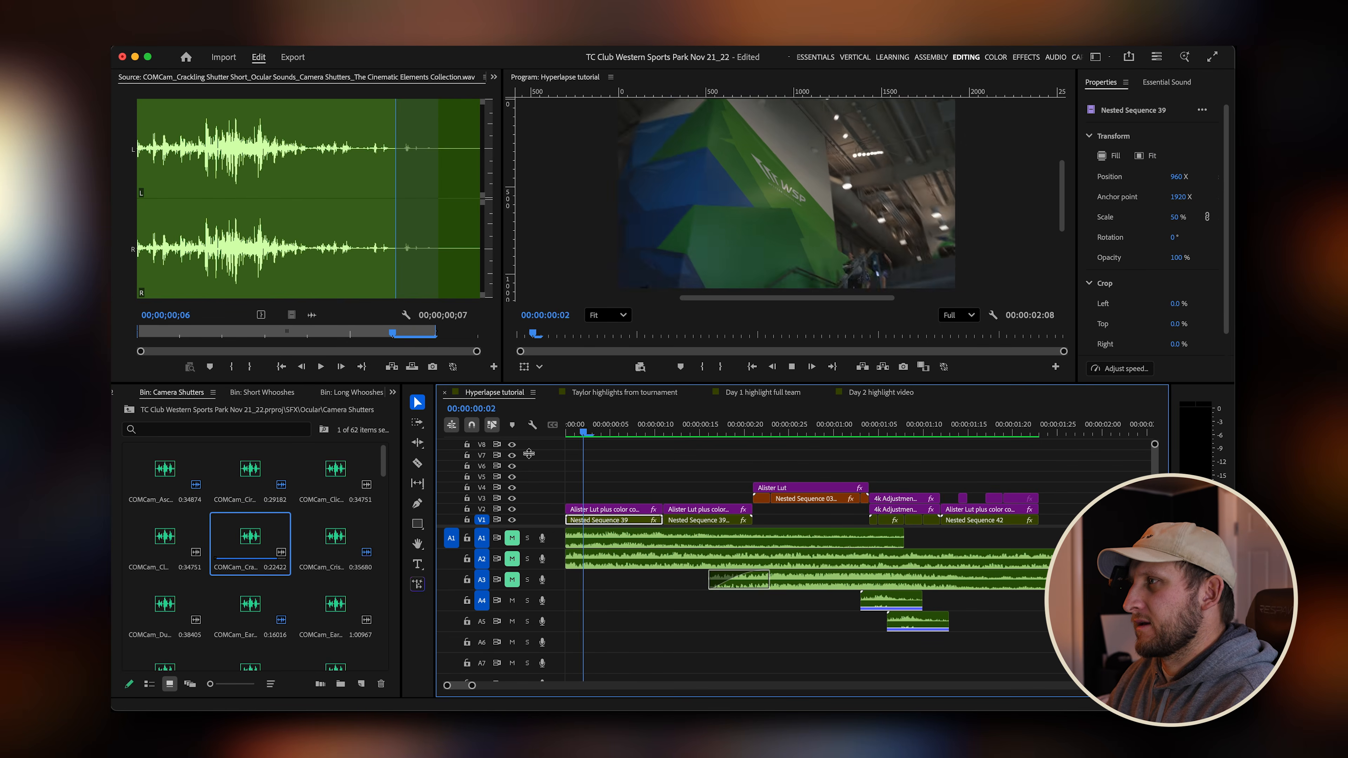
key(space)
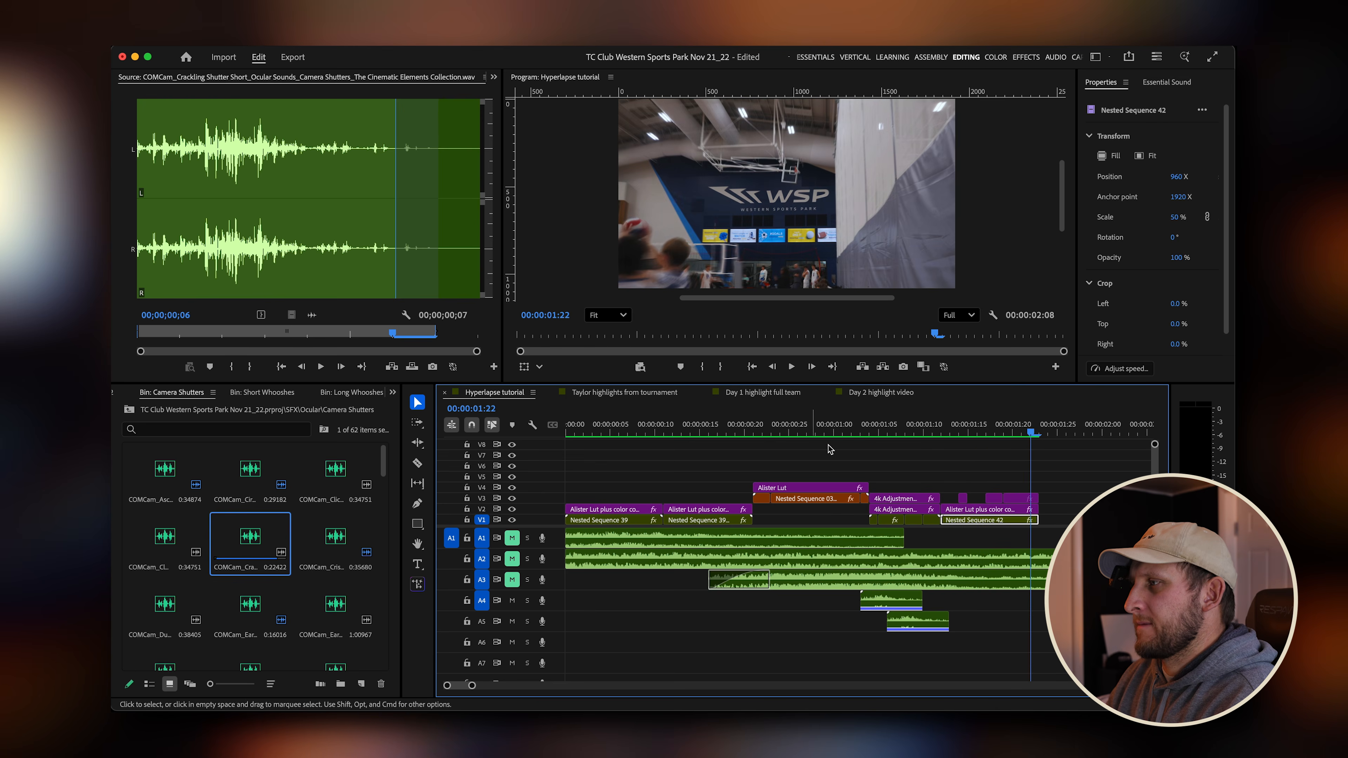
drag(861, 429, 826, 428)
key(space)
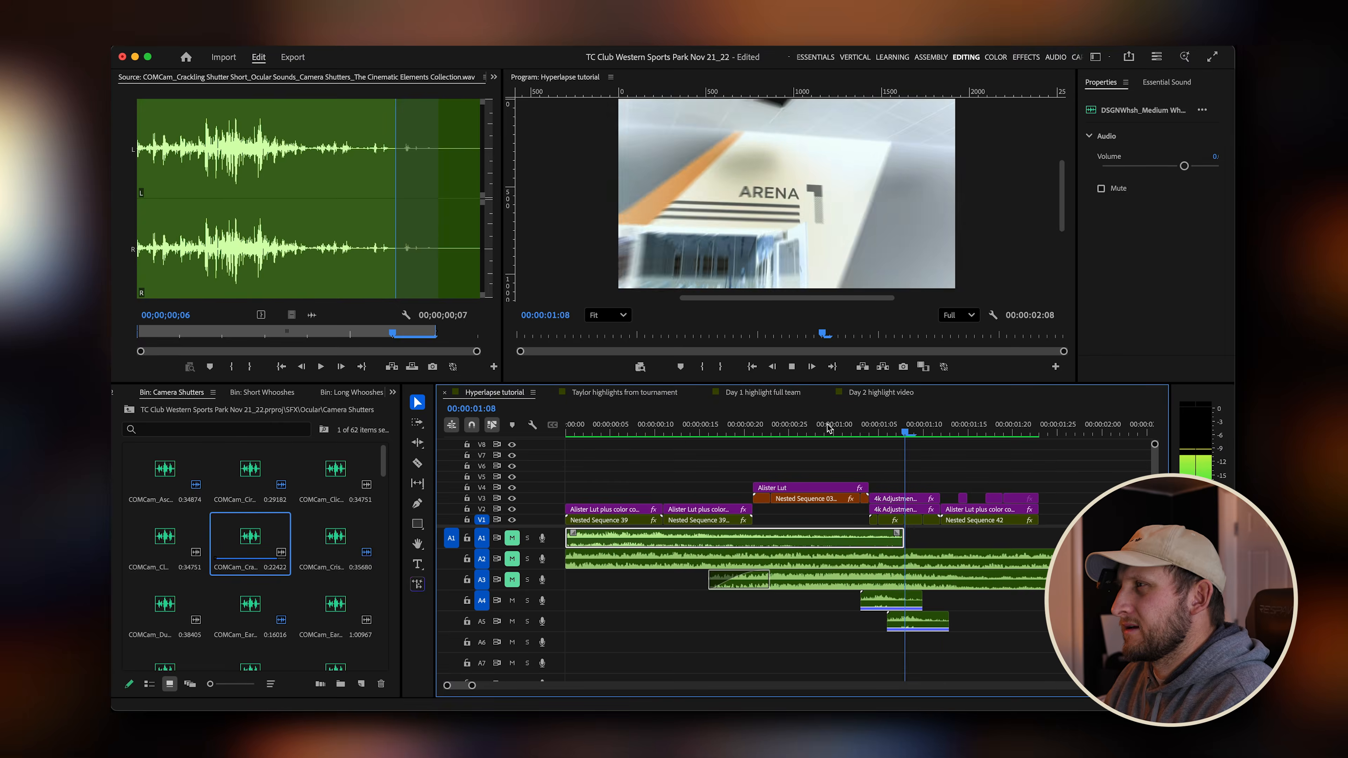
key(space)
drag(961, 431, 810, 429)
drag(617, 429, 551, 436)
Open Filmburn 01 from the Overlays > AcidBite Film Burns bin in the source monitor and preview it.
click(130, 410)
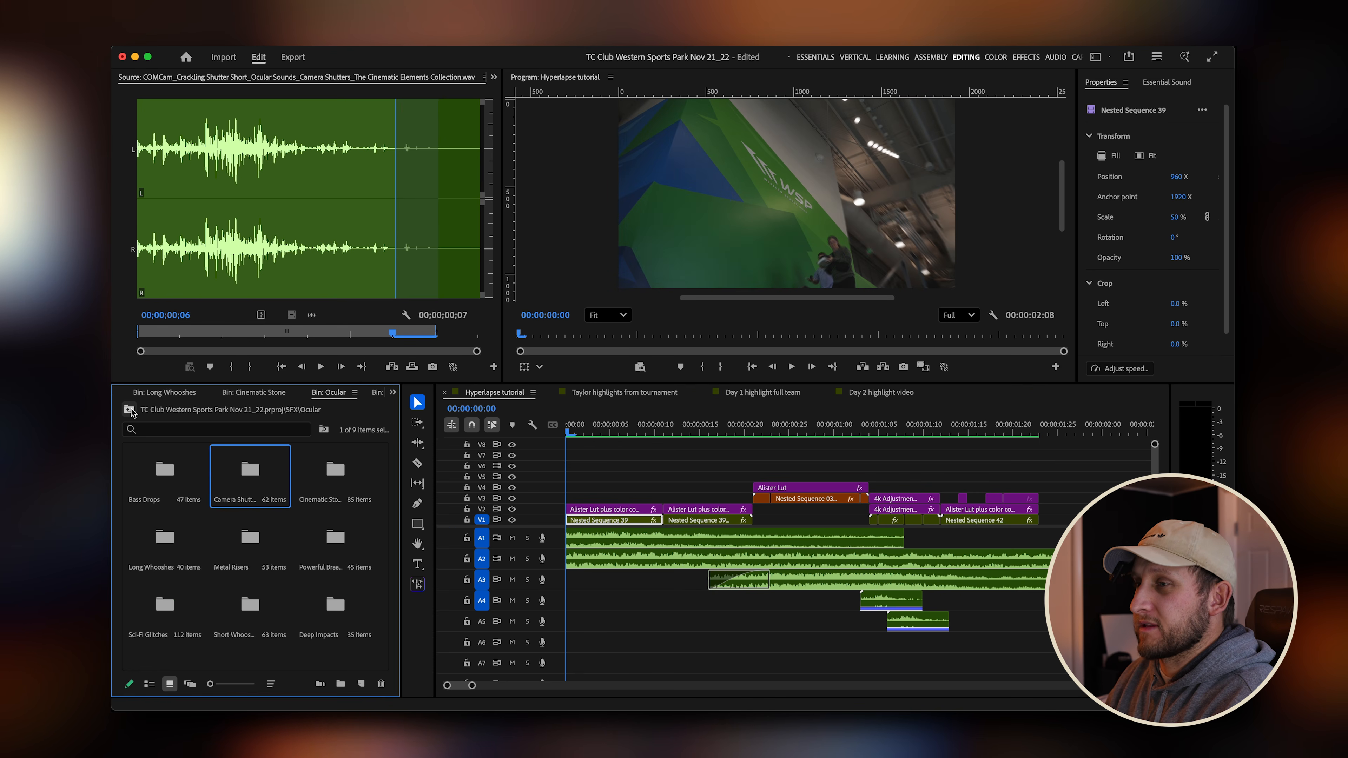
click(129, 410)
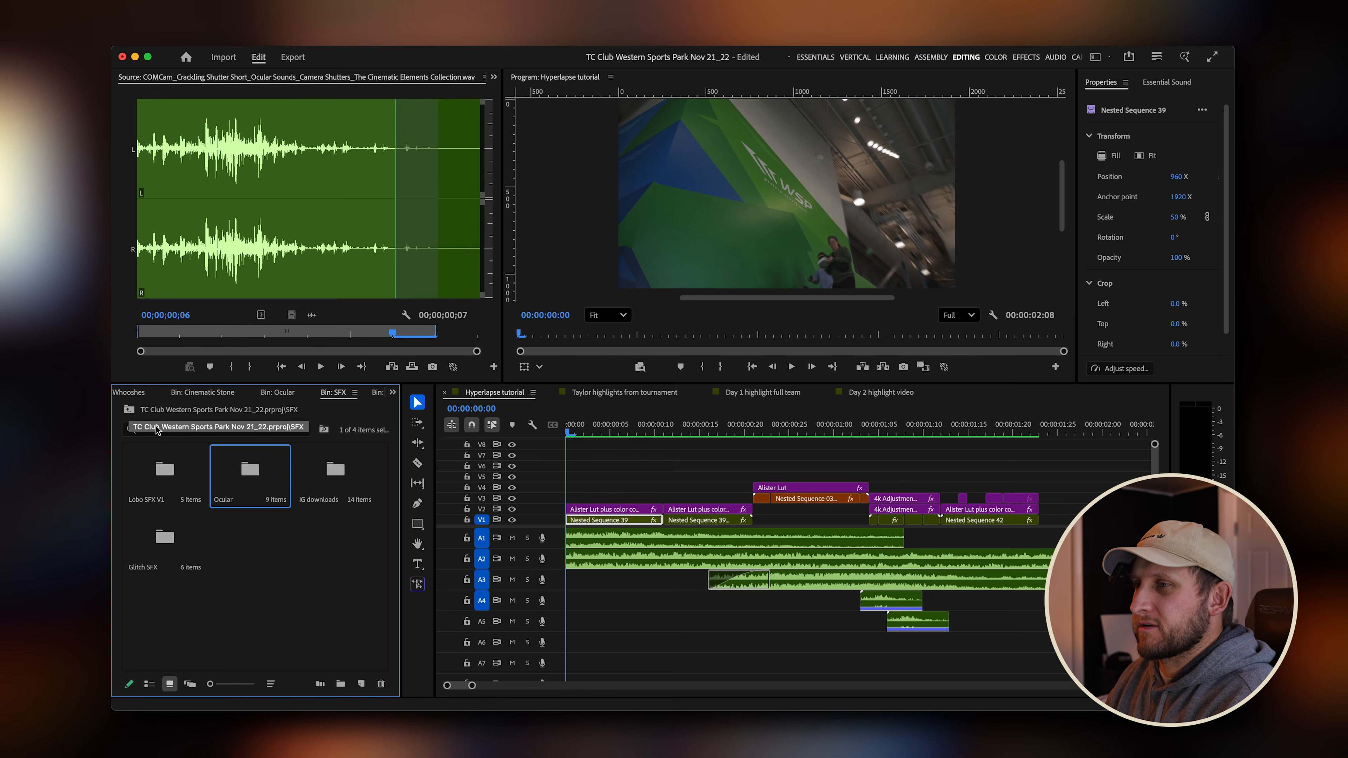
click(129, 410)
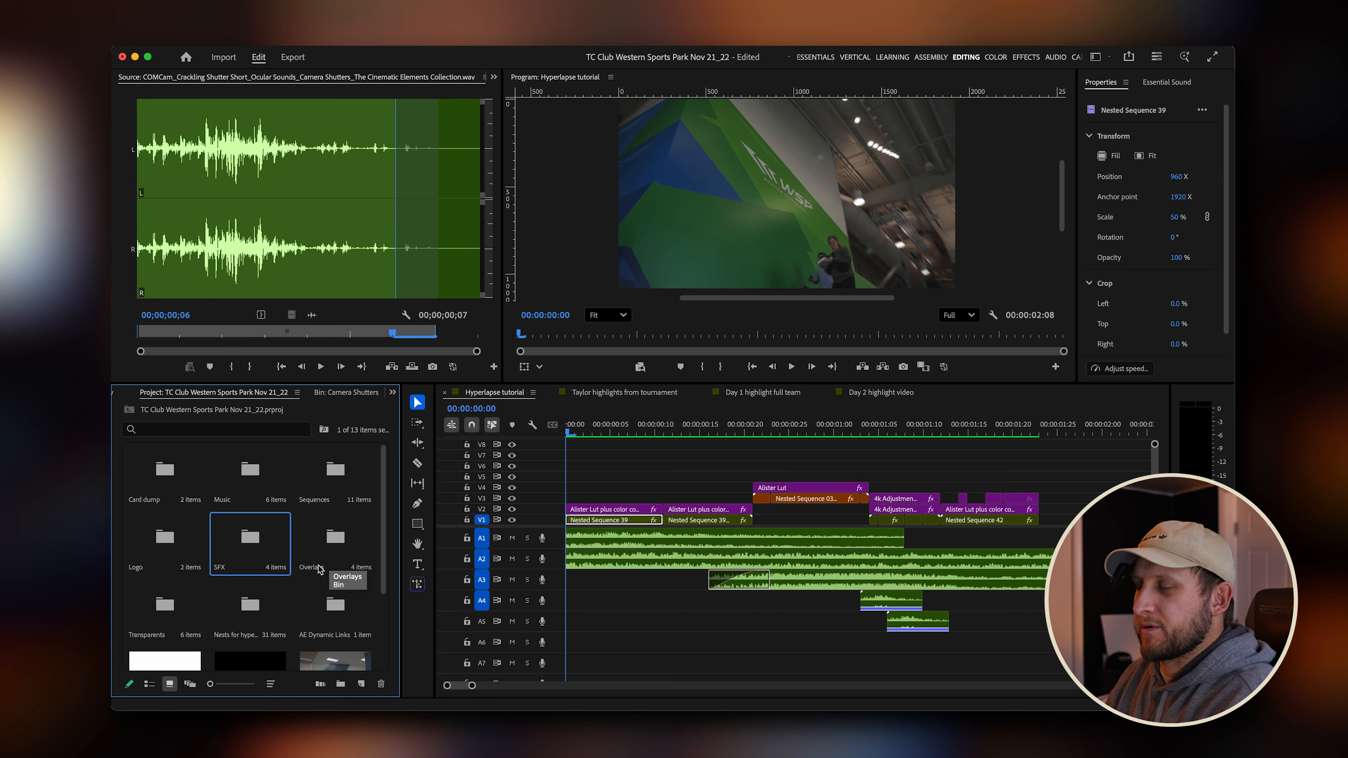
double_click(341, 551)
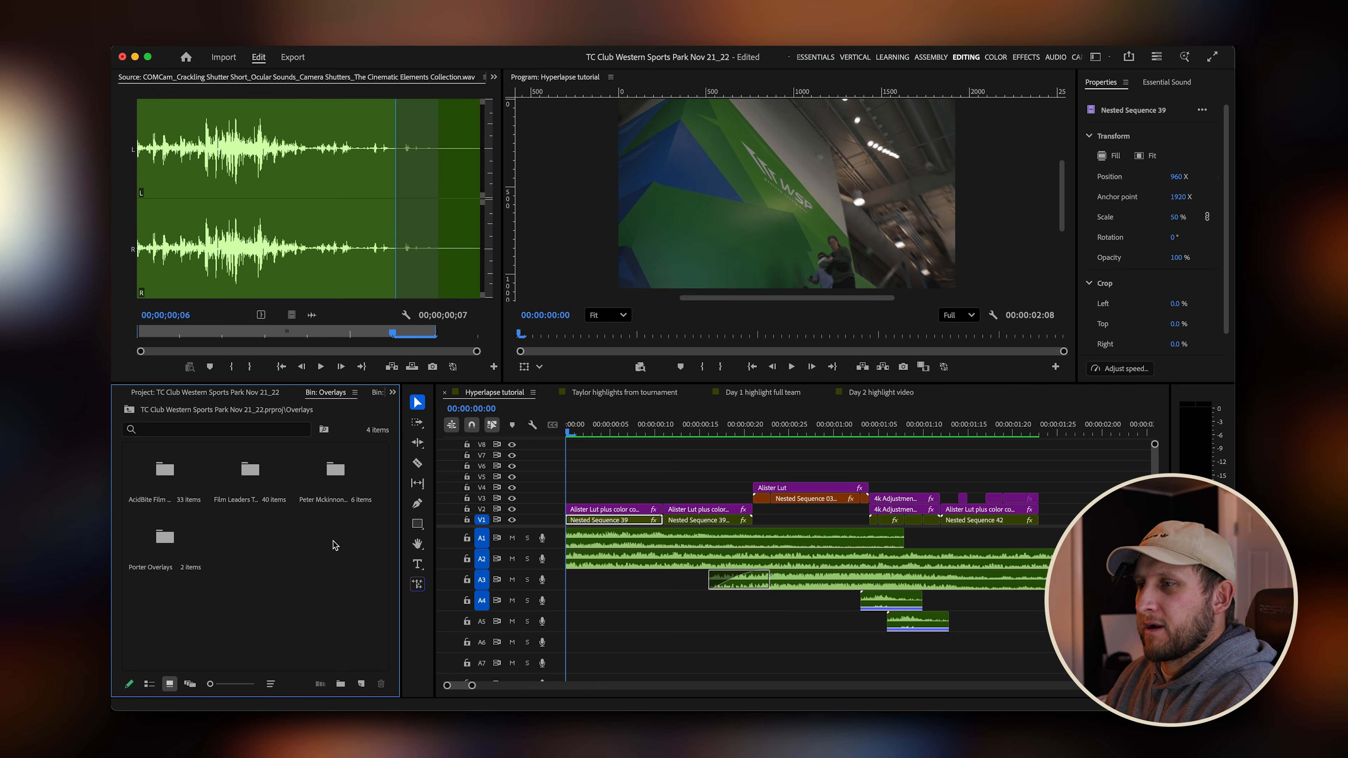
double_click(175, 483)
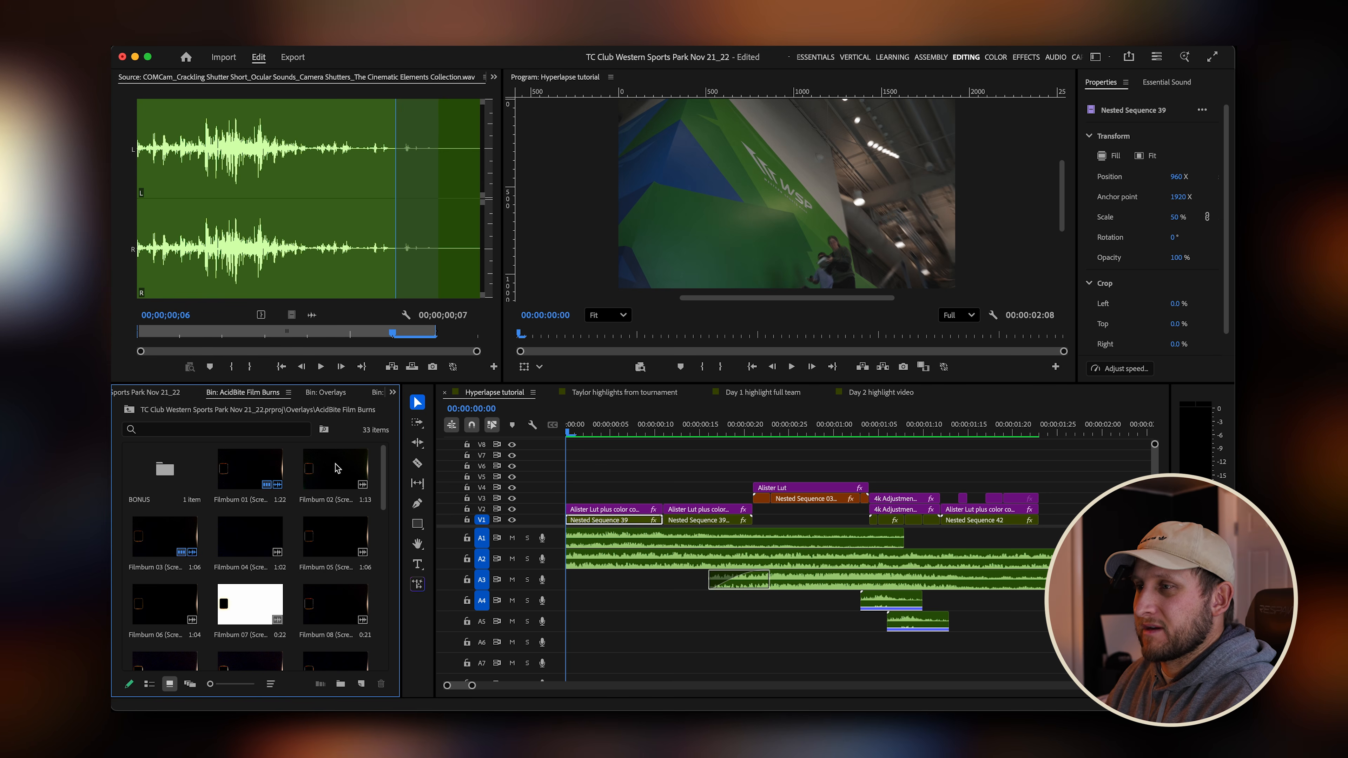
double_click(256, 468)
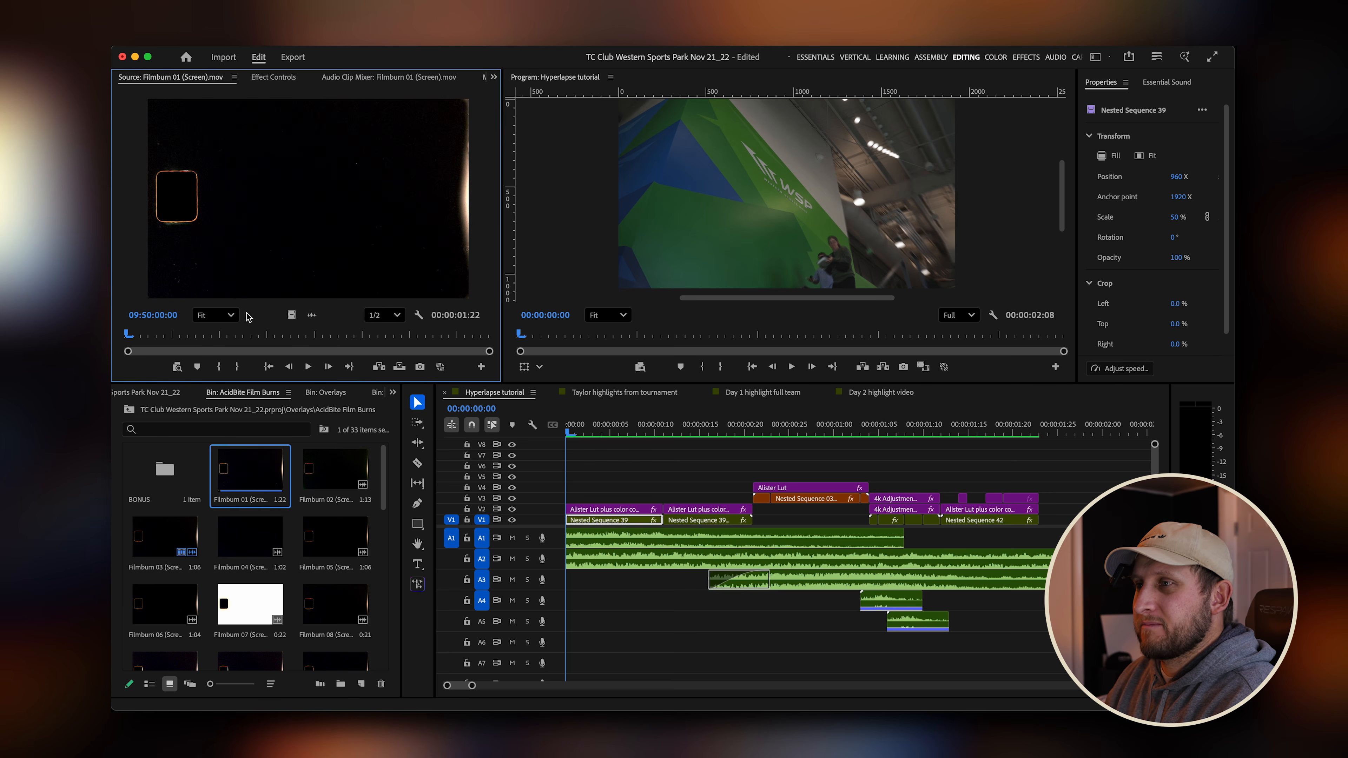
key(space)
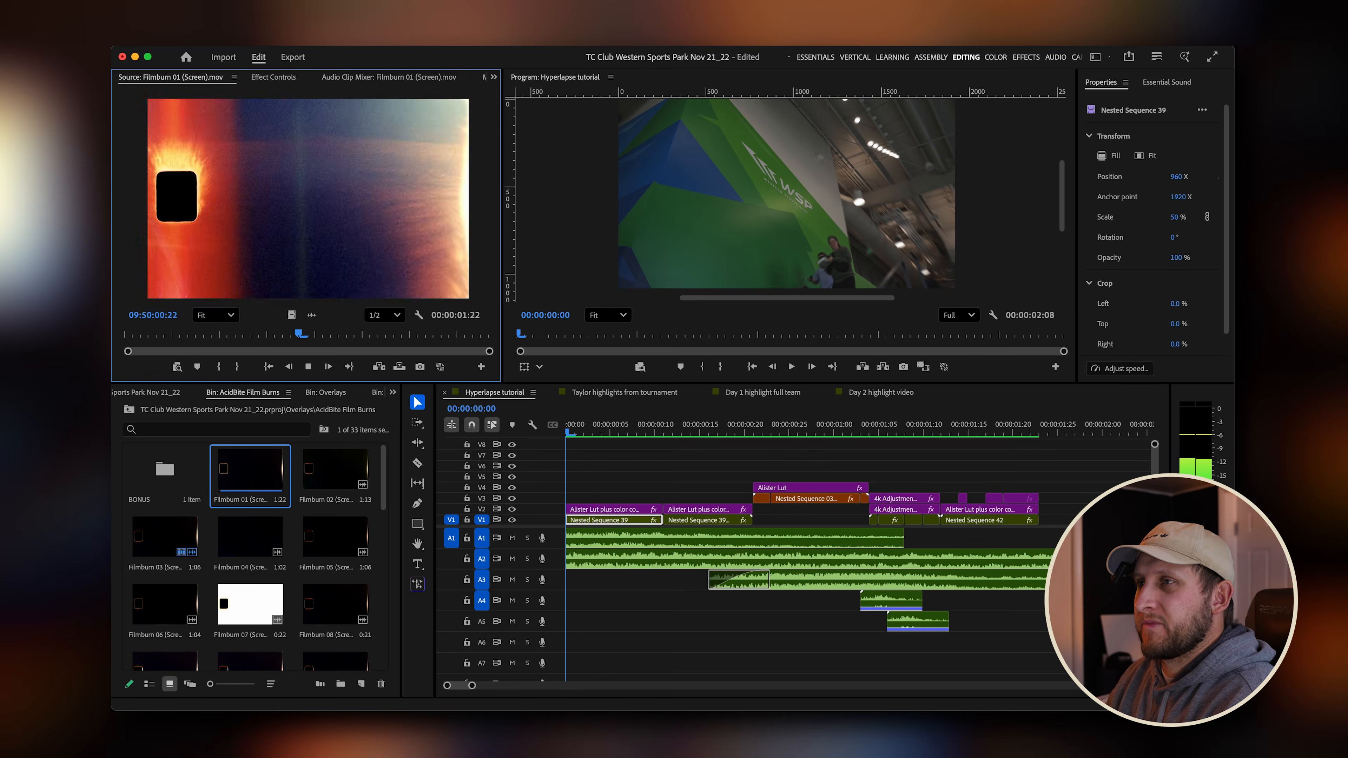
key(space)
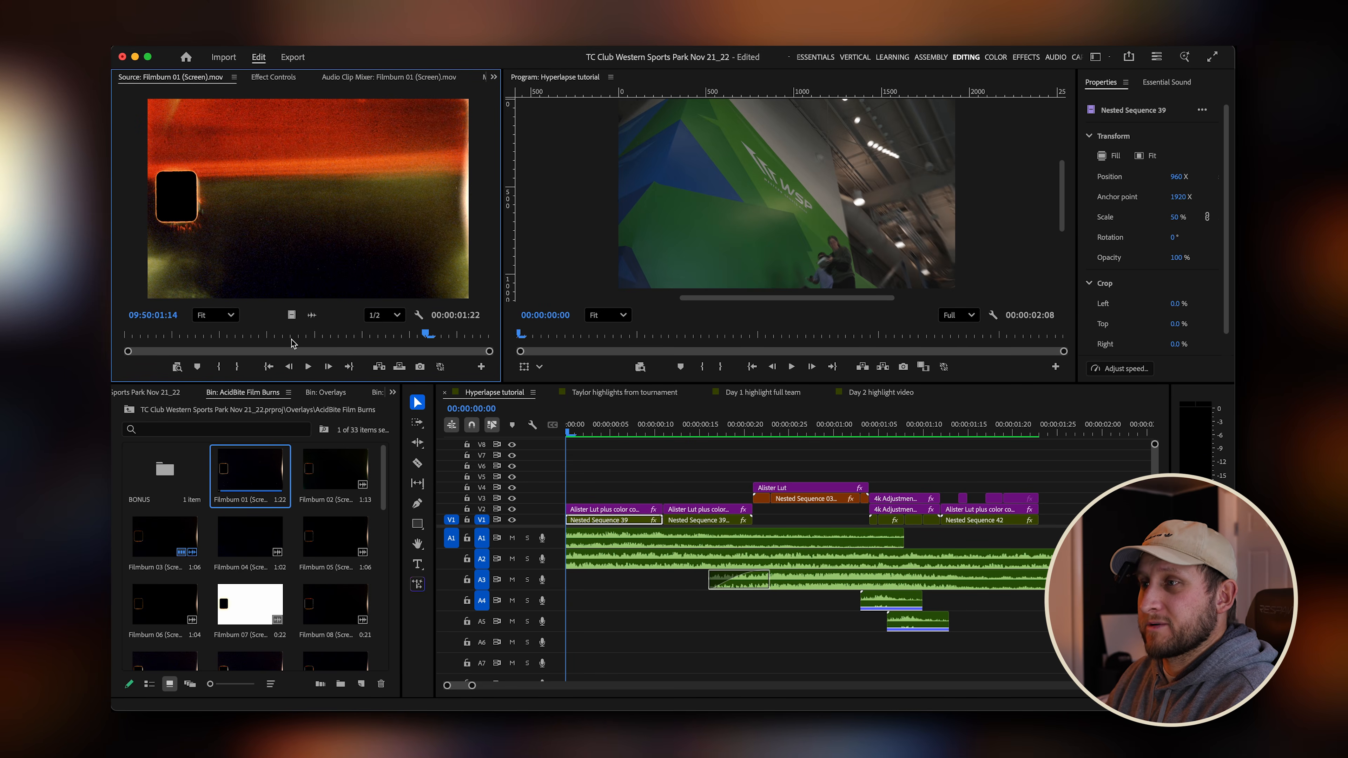
Mark in and out points on Filmburn 01 and place it on track V5 at the start of the sequence.
drag(306, 337, 126, 336)
key(i)
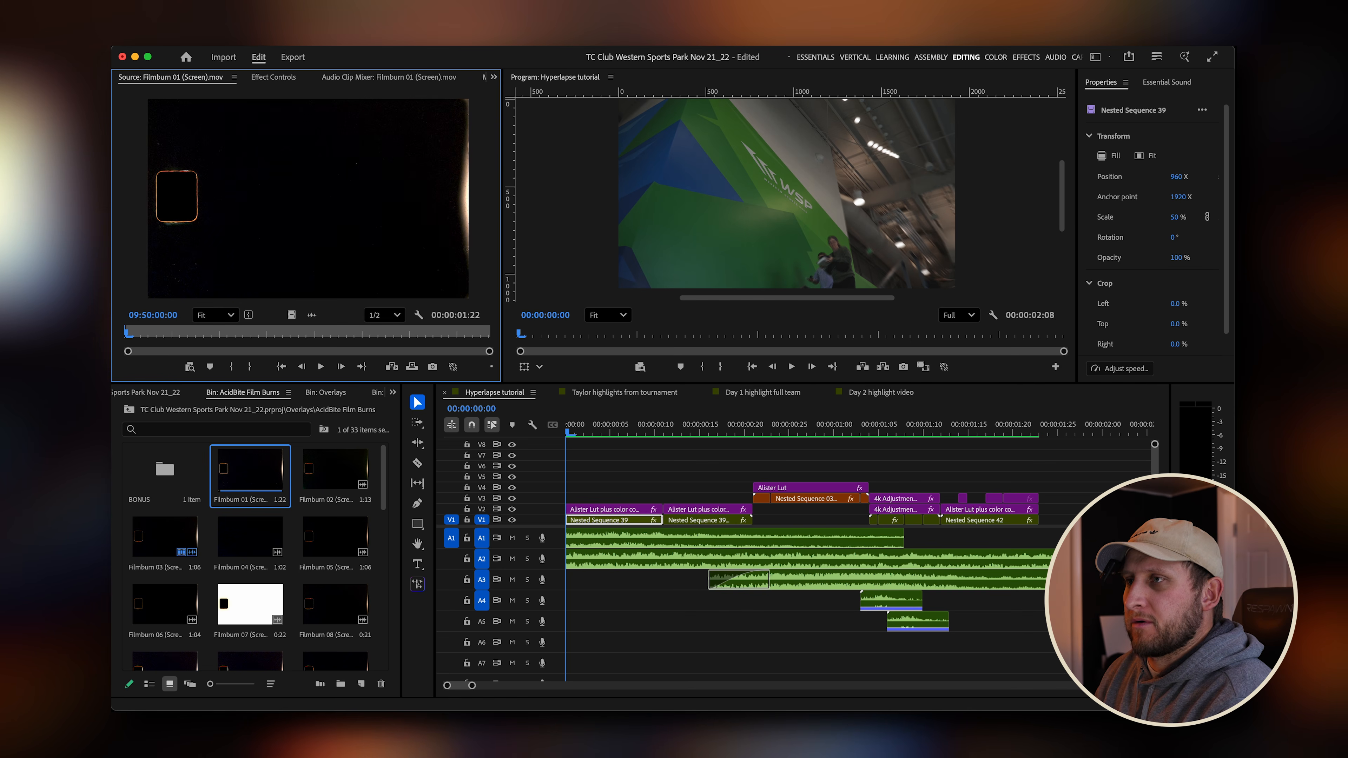
key(space)
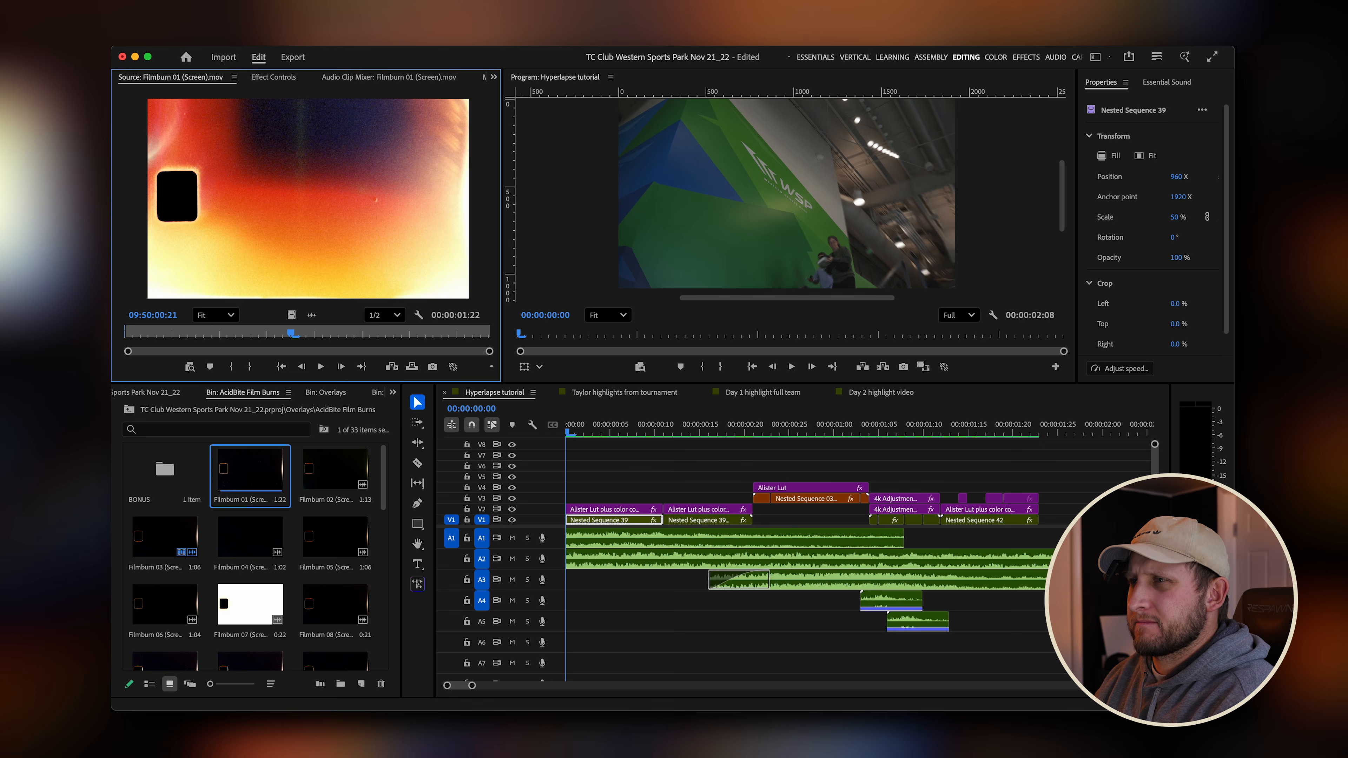
key(o)
drag(302, 331, 355, 336)
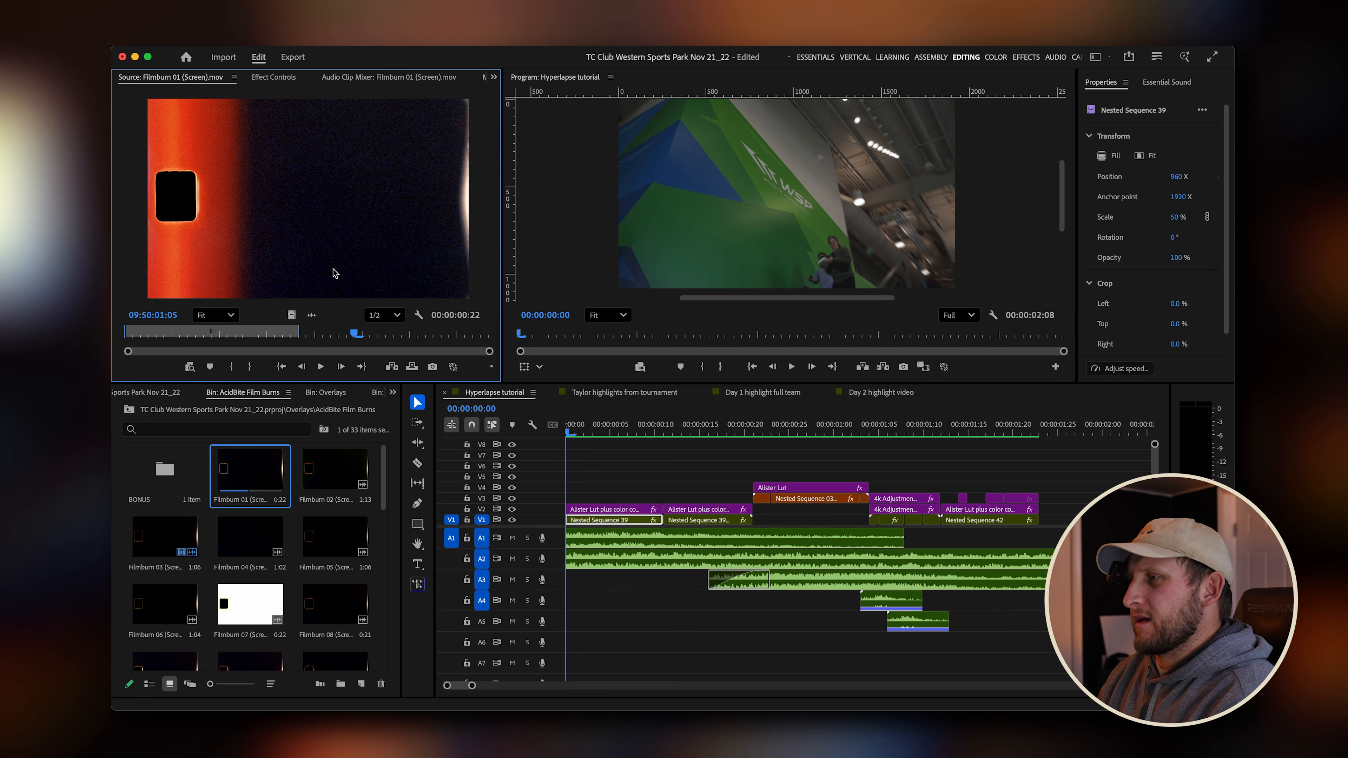
drag(334, 273, 564, 477)
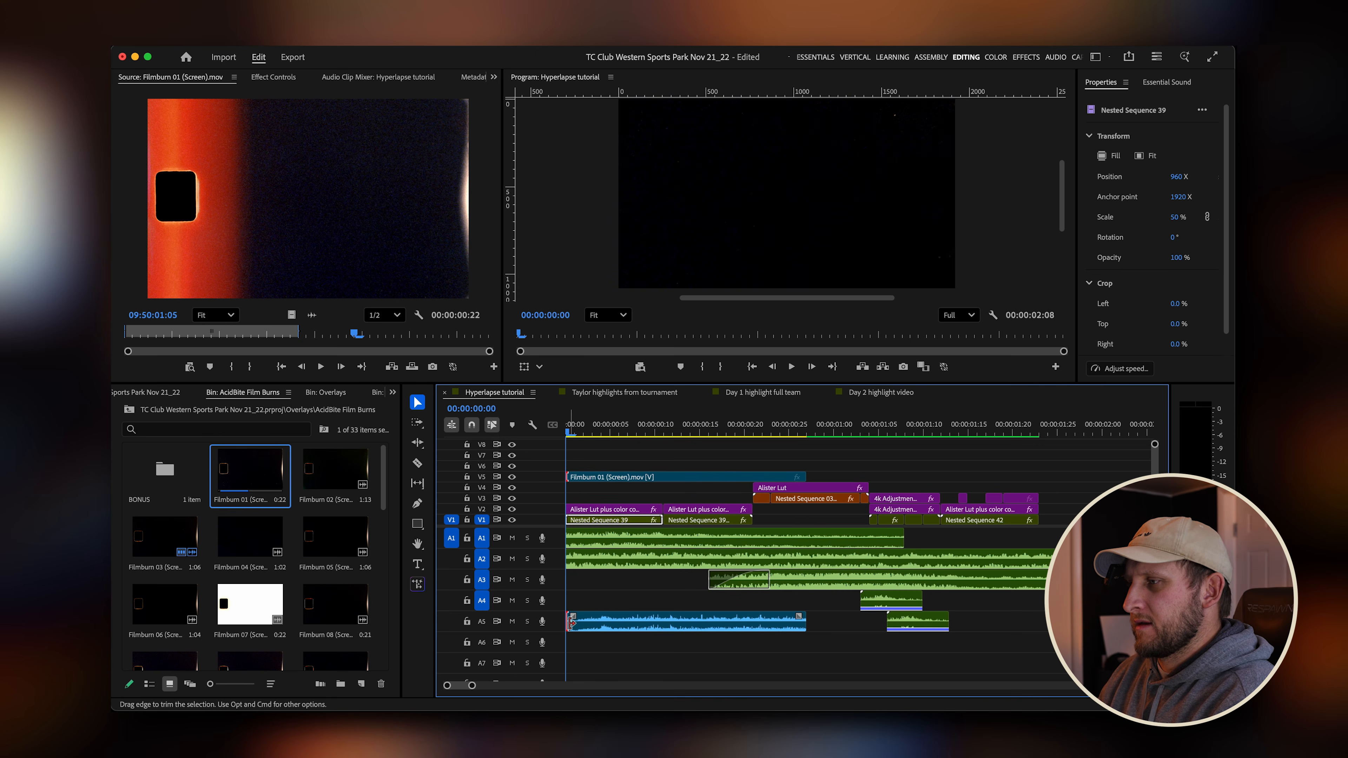
Trim the film burn clip and its audio so they end slightly earlier.
drag(572, 622, 586, 625)
drag(671, 474, 616, 473)
click(641, 426)
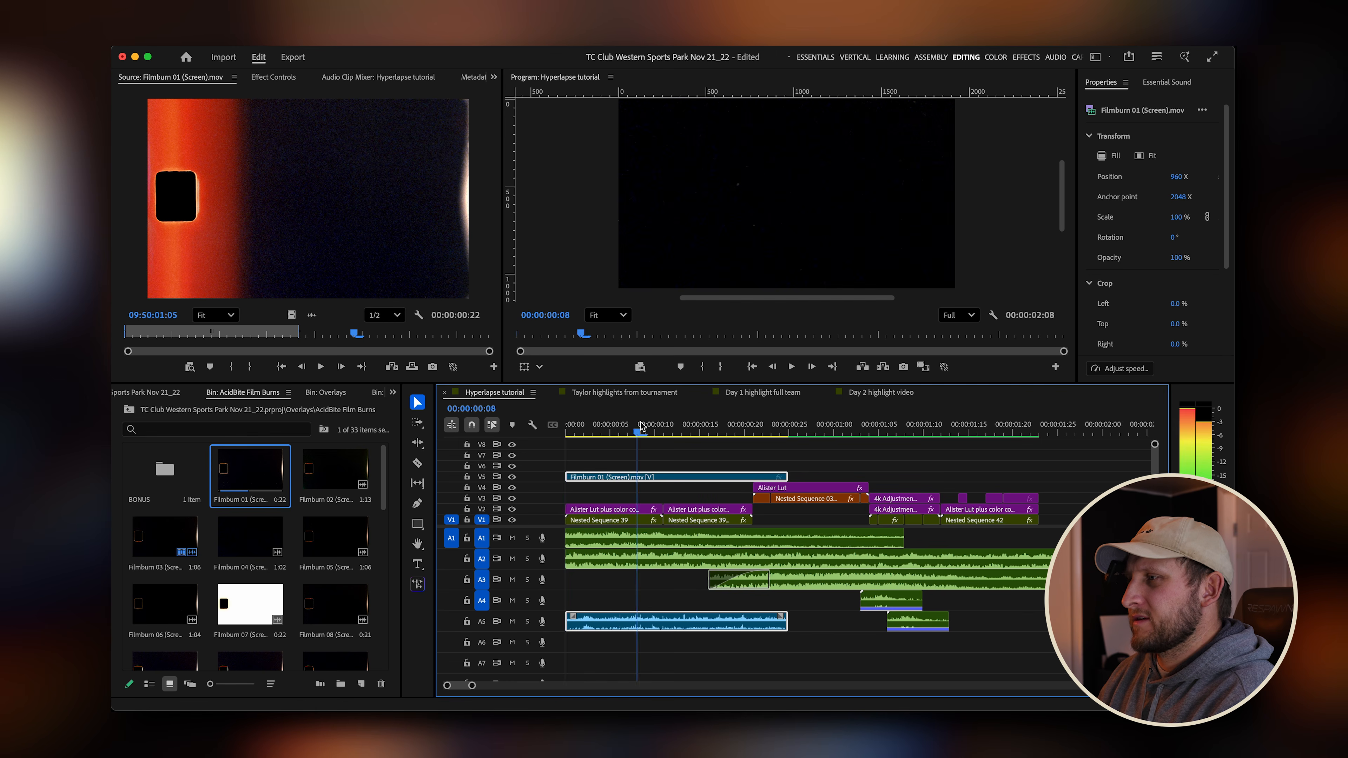
drag(641, 426, 564, 429)
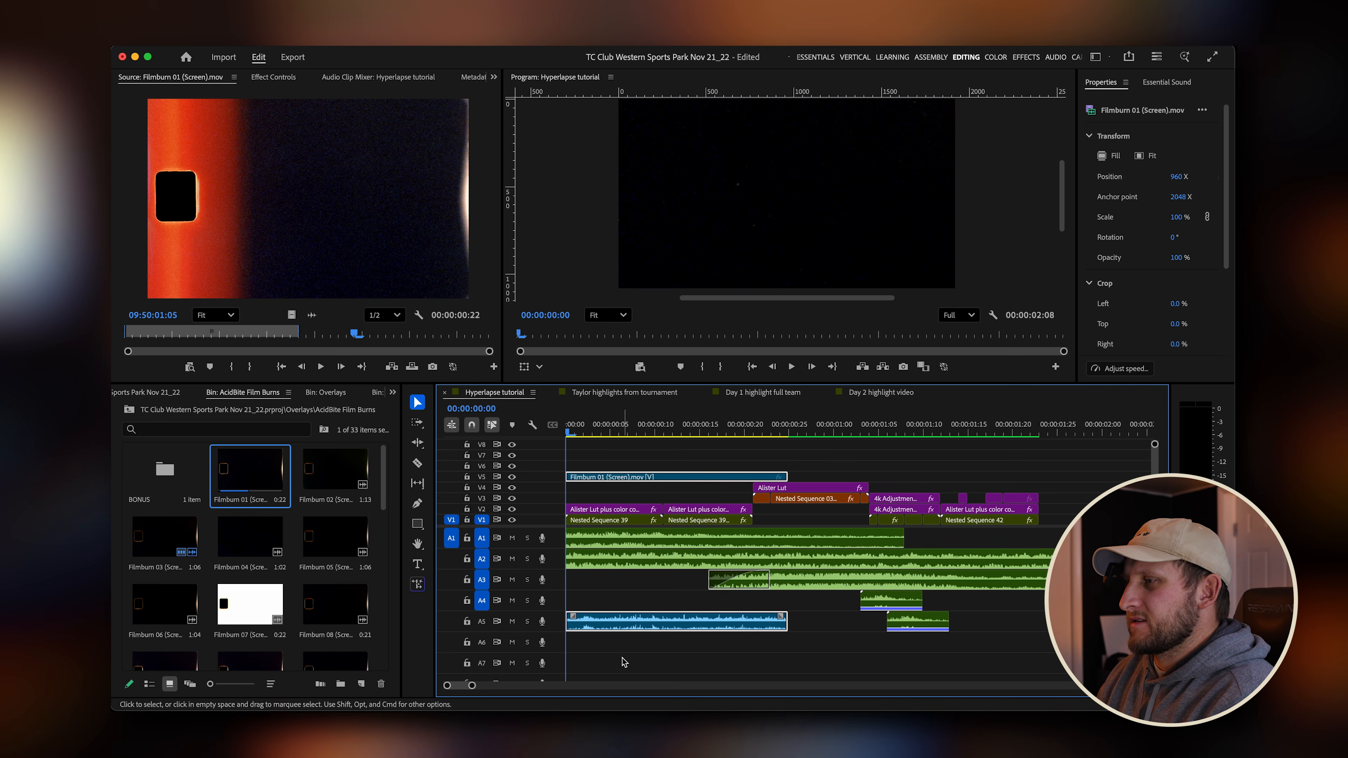
Scale the film burn clip to fit the frame and scrub through it.
key(g)
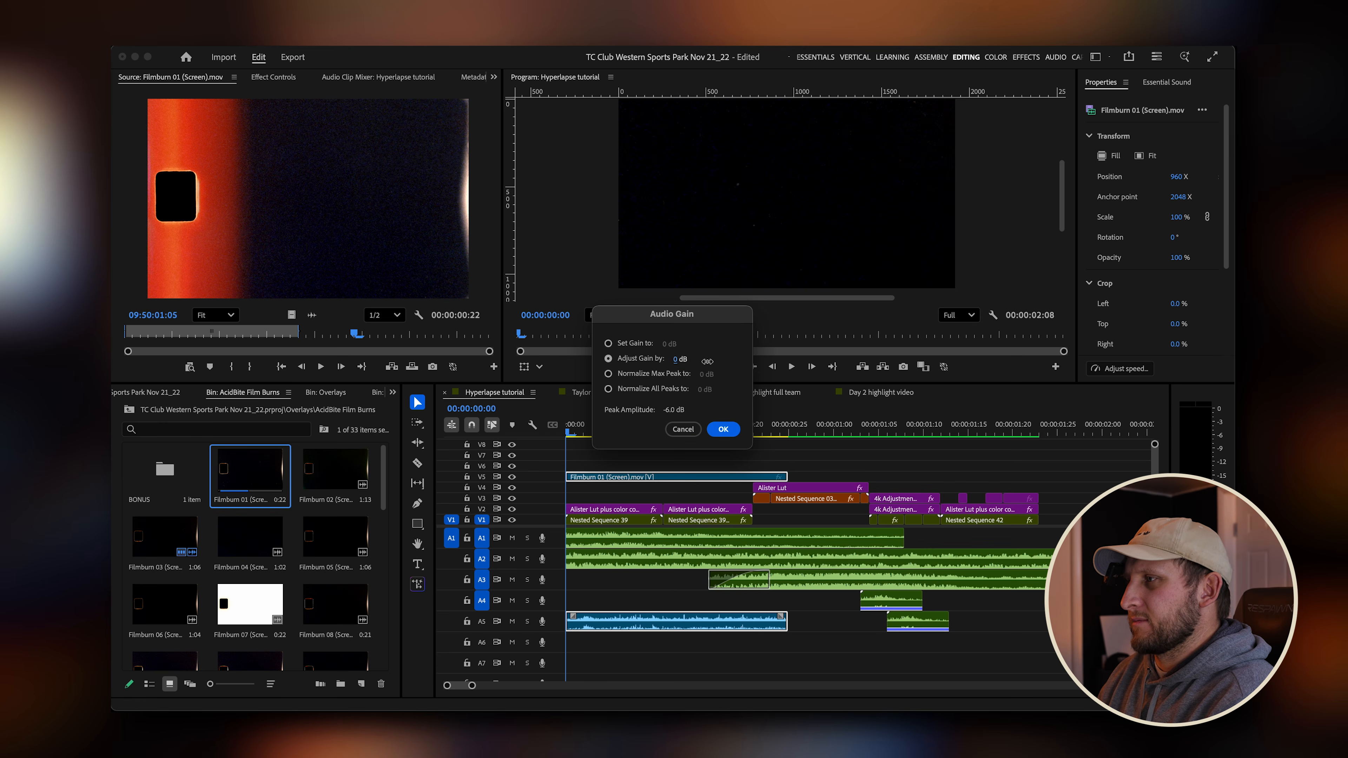
click(723, 429)
drag(567, 431, 672, 432)
right_click(673, 484)
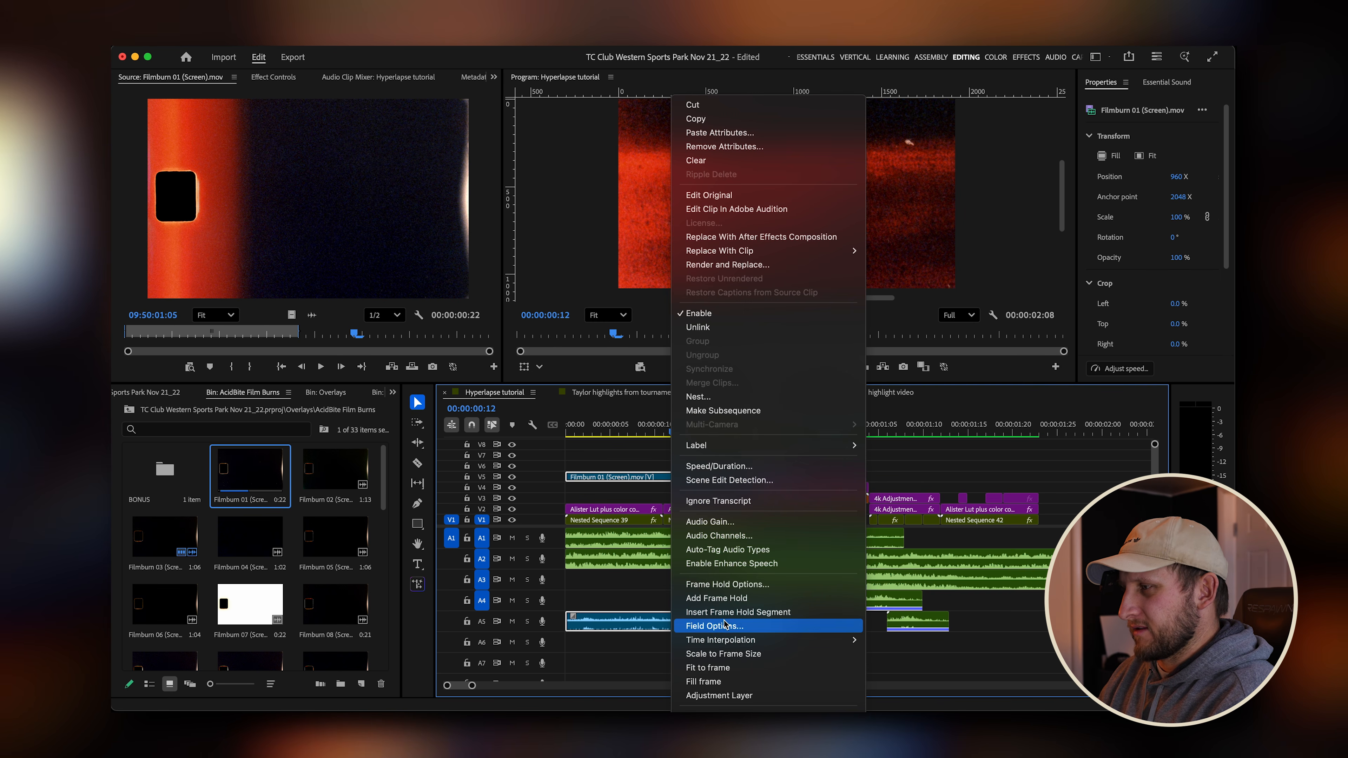
click(734, 670)
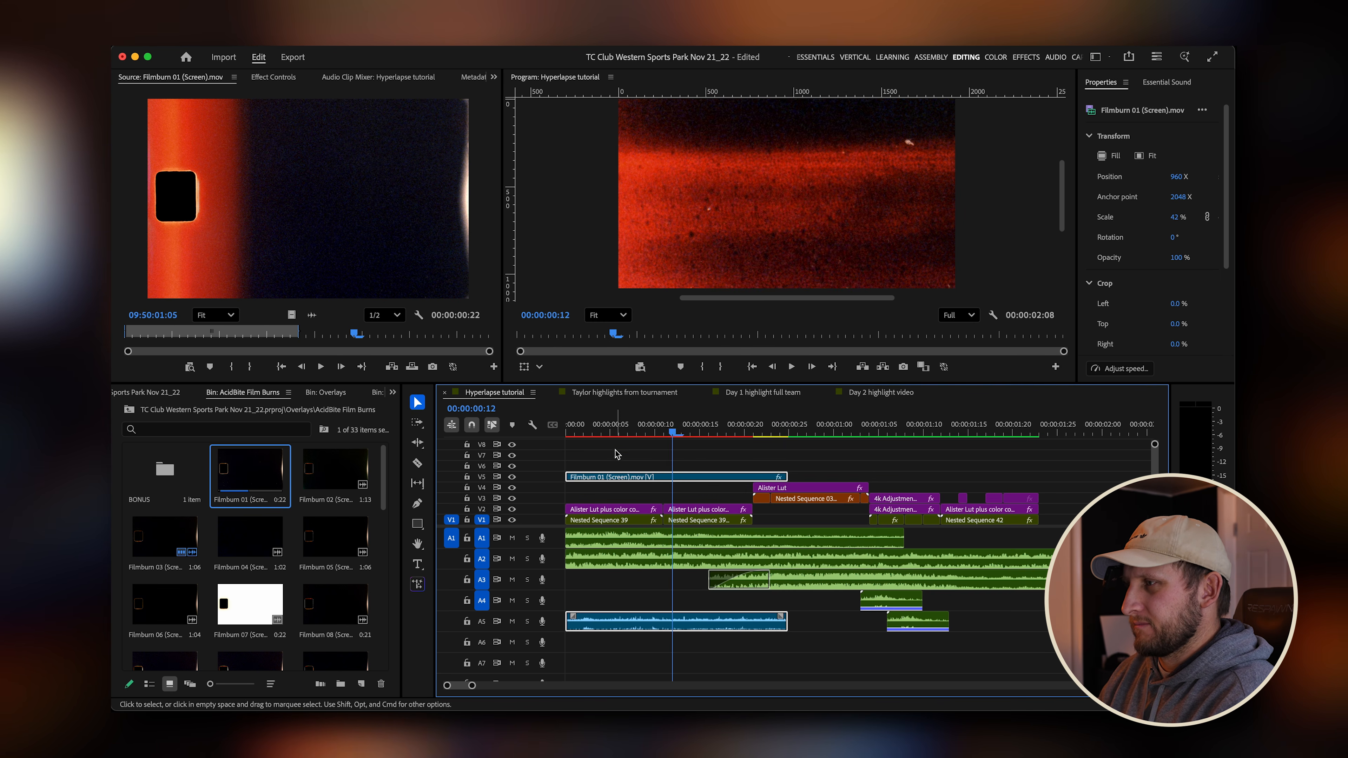
click(615, 431)
click(611, 430)
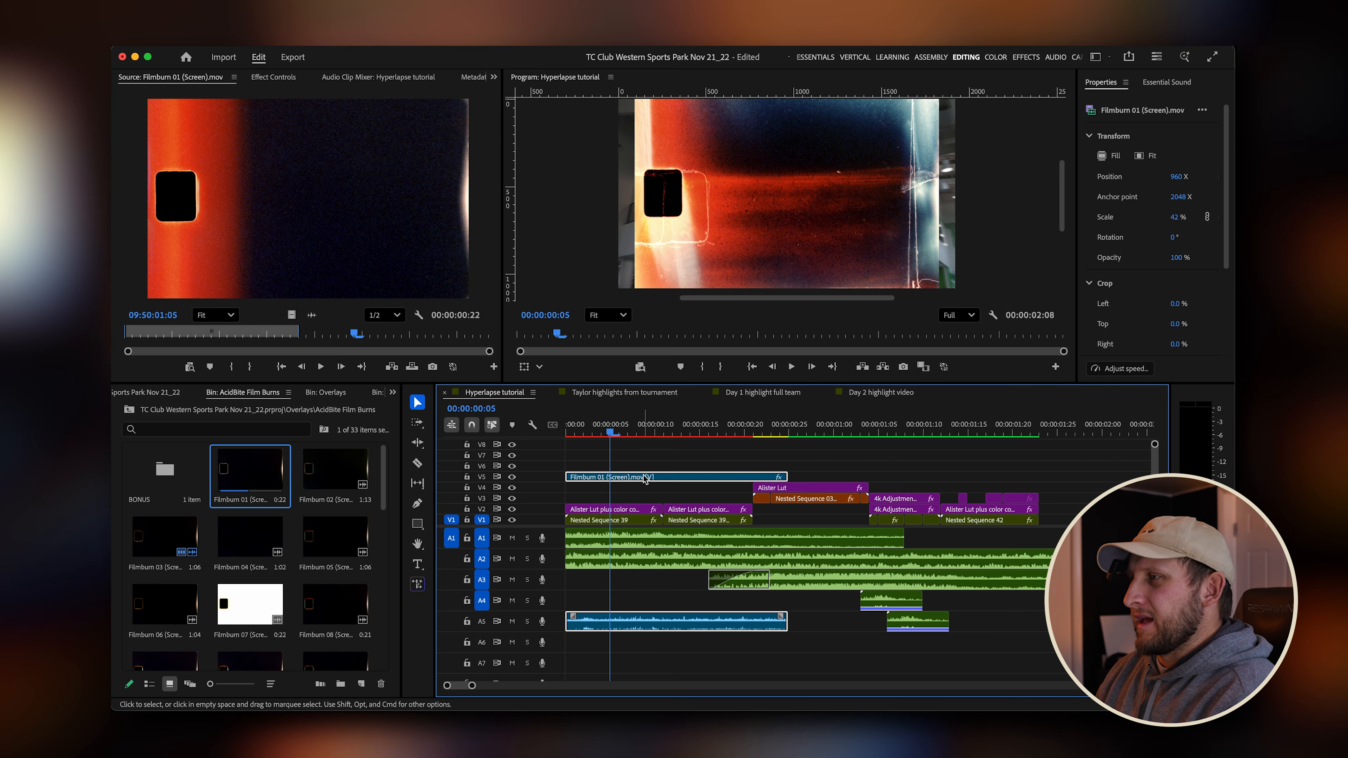
Set the film burn clip's scale to 61.4 and scrub the playhead forward a few frames.
click(282, 80)
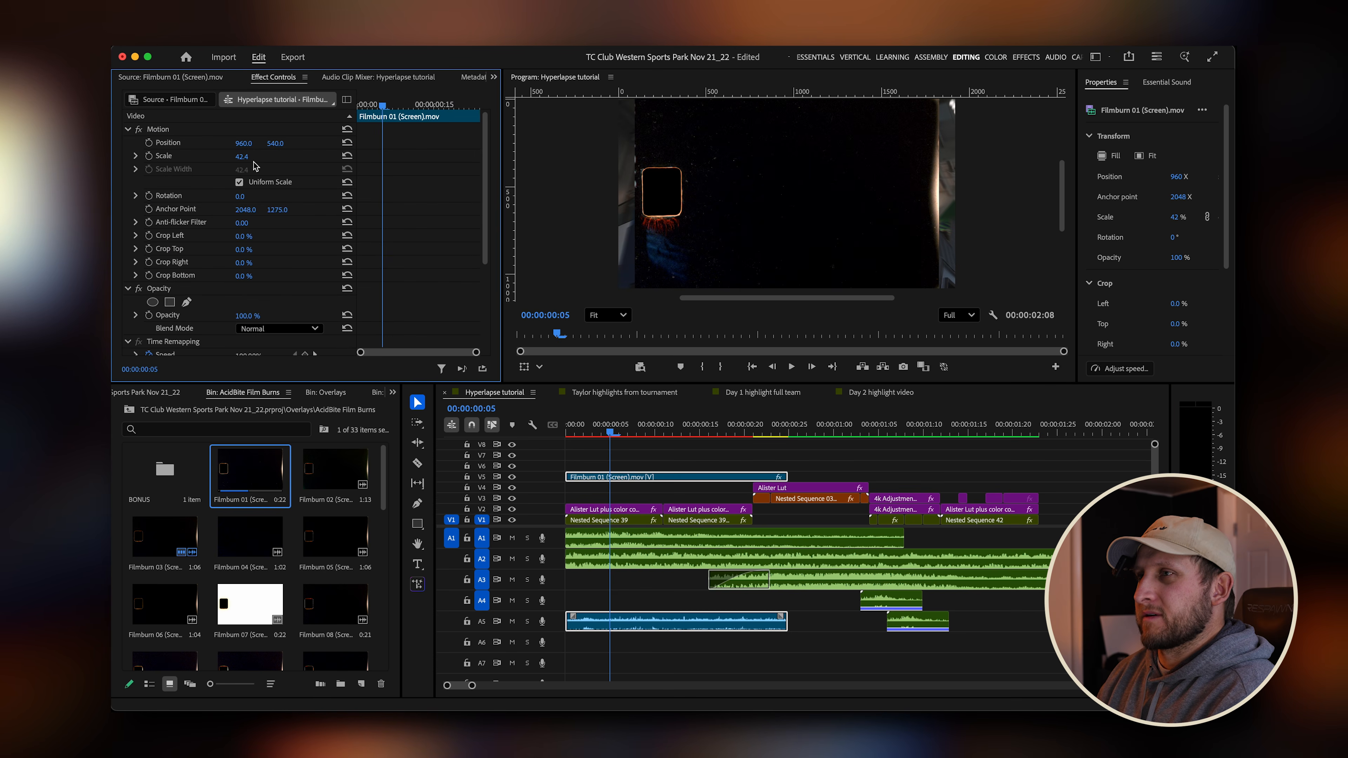
drag(242, 156, 249, 157)
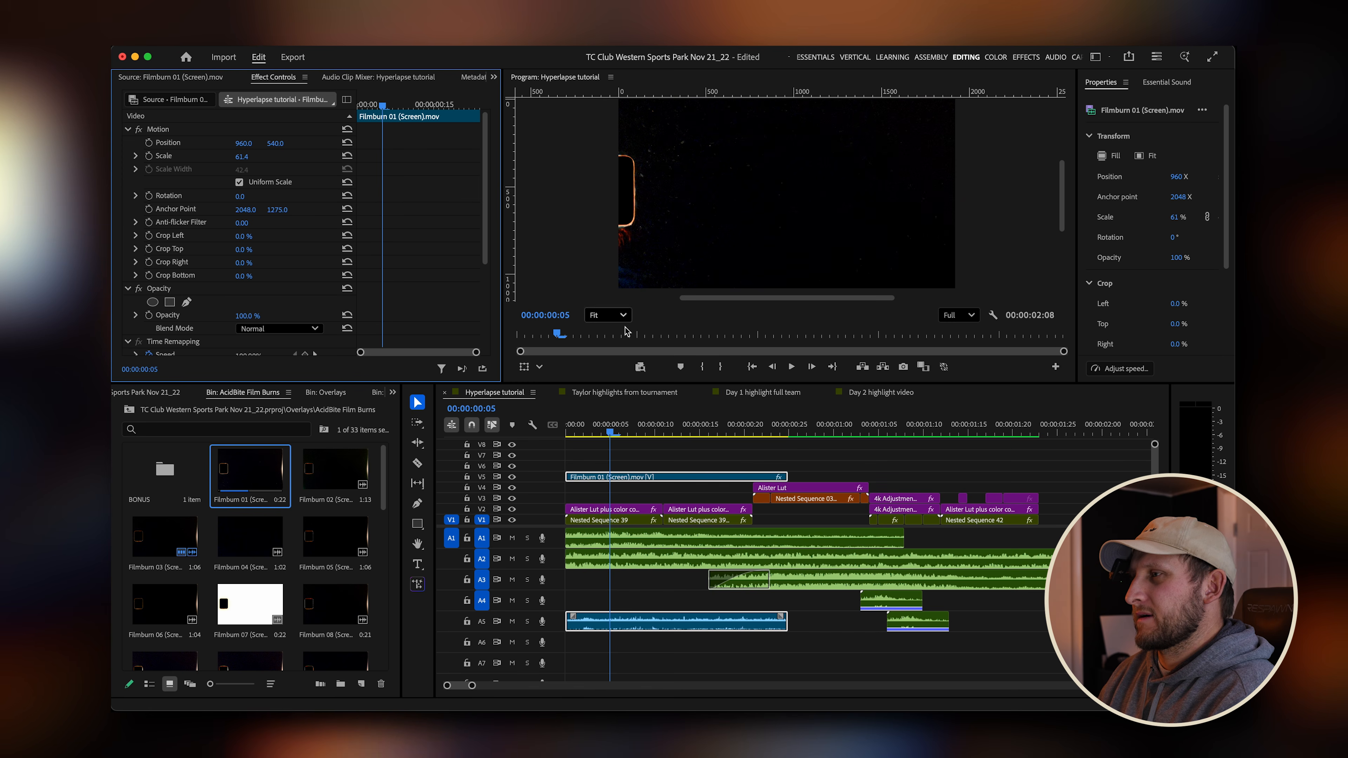
click(604, 432)
drag(607, 434, 629, 433)
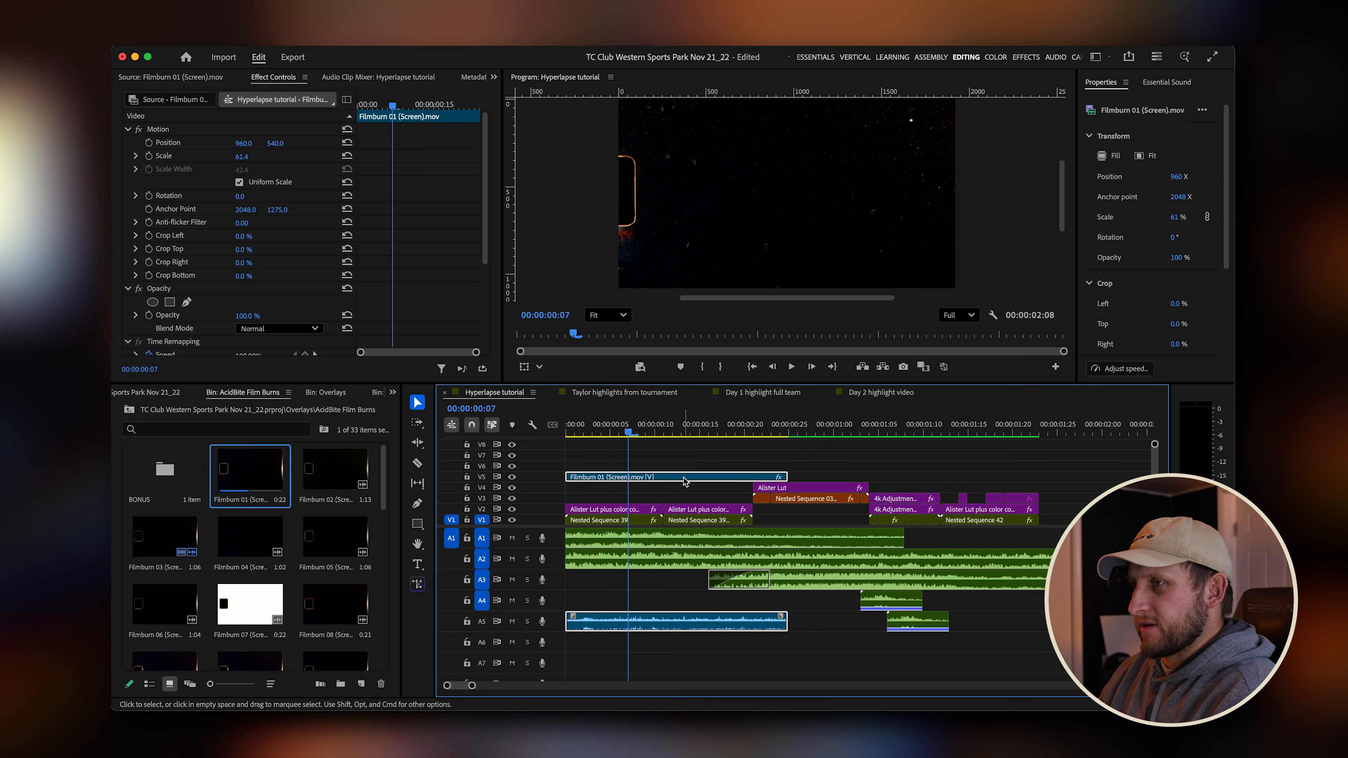
Change the film burn clip's blend mode to Screen.
scroll(266, 299, down, 3)
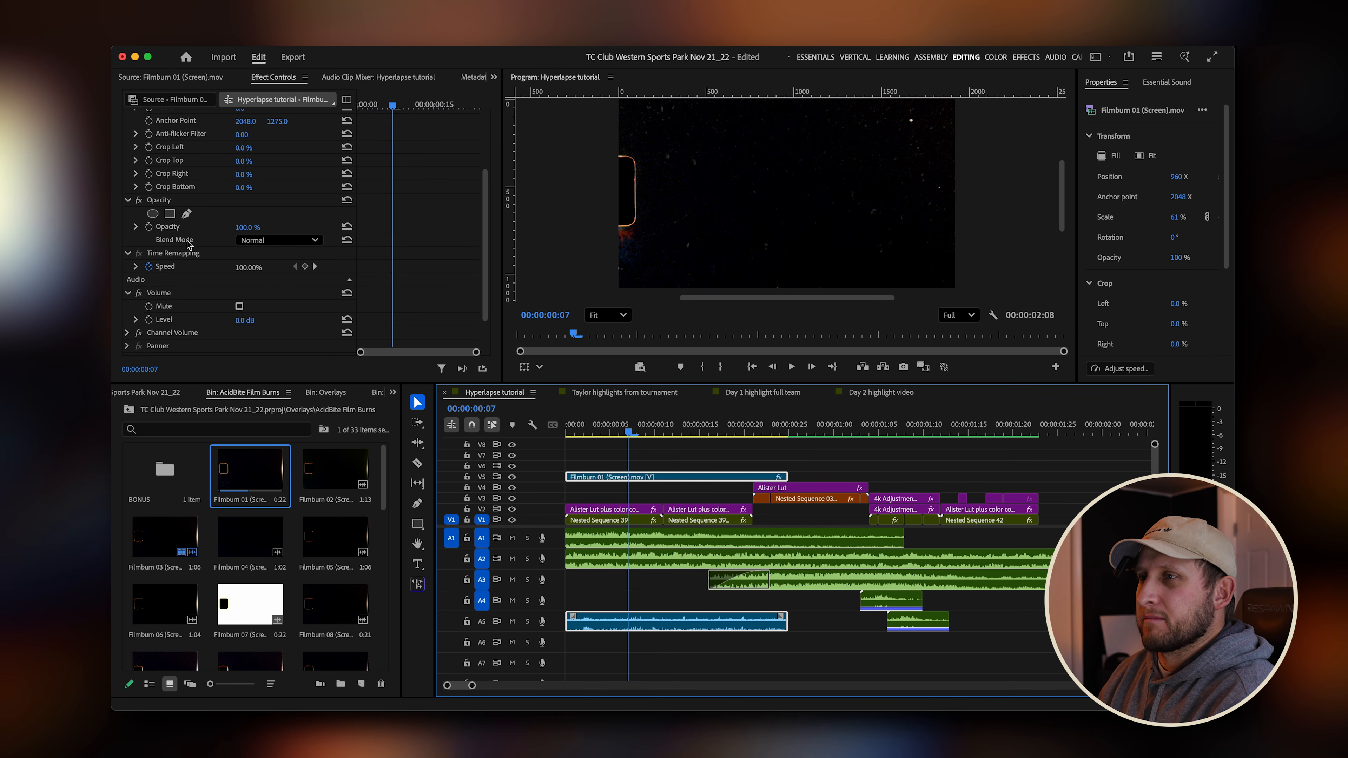
click(286, 242)
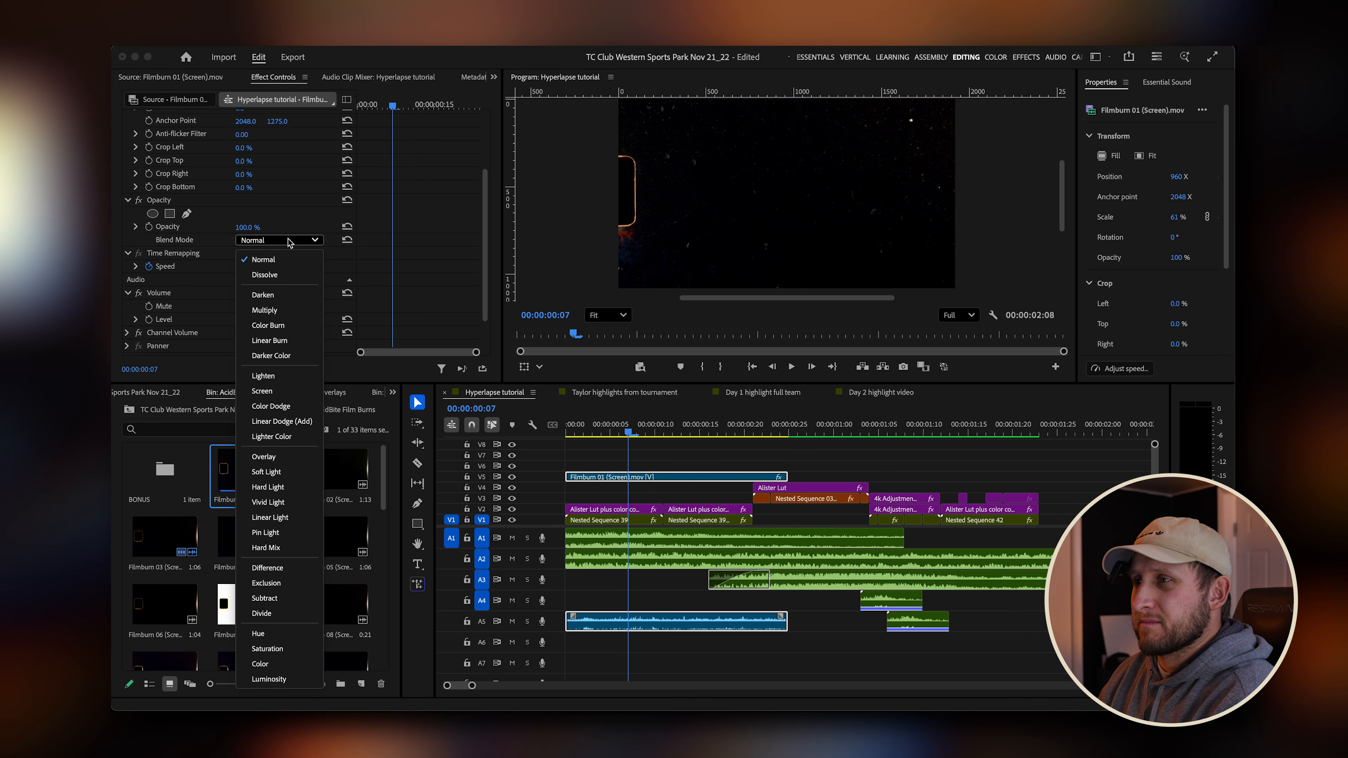
click(293, 392)
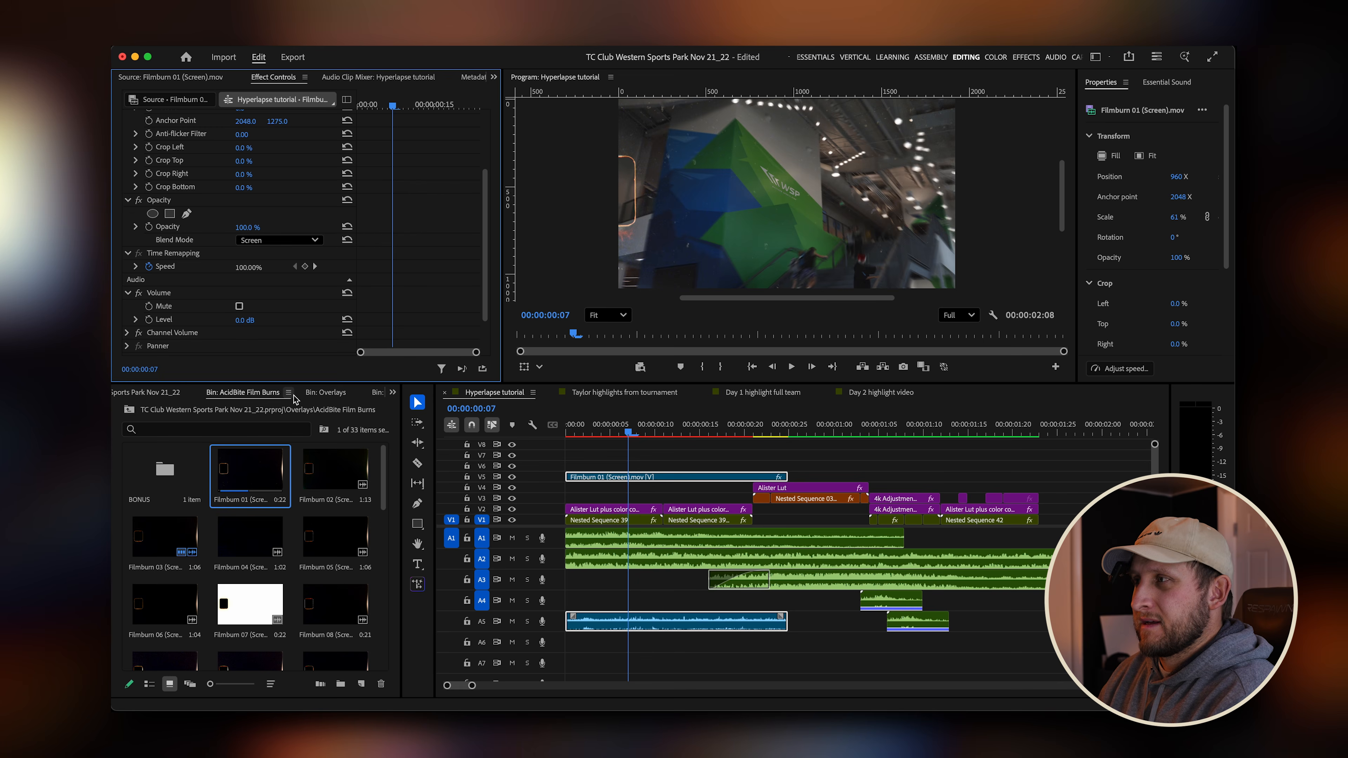
Render the start of the sequence and play back the film burn over the footage.
drag(631, 433, 657, 440)
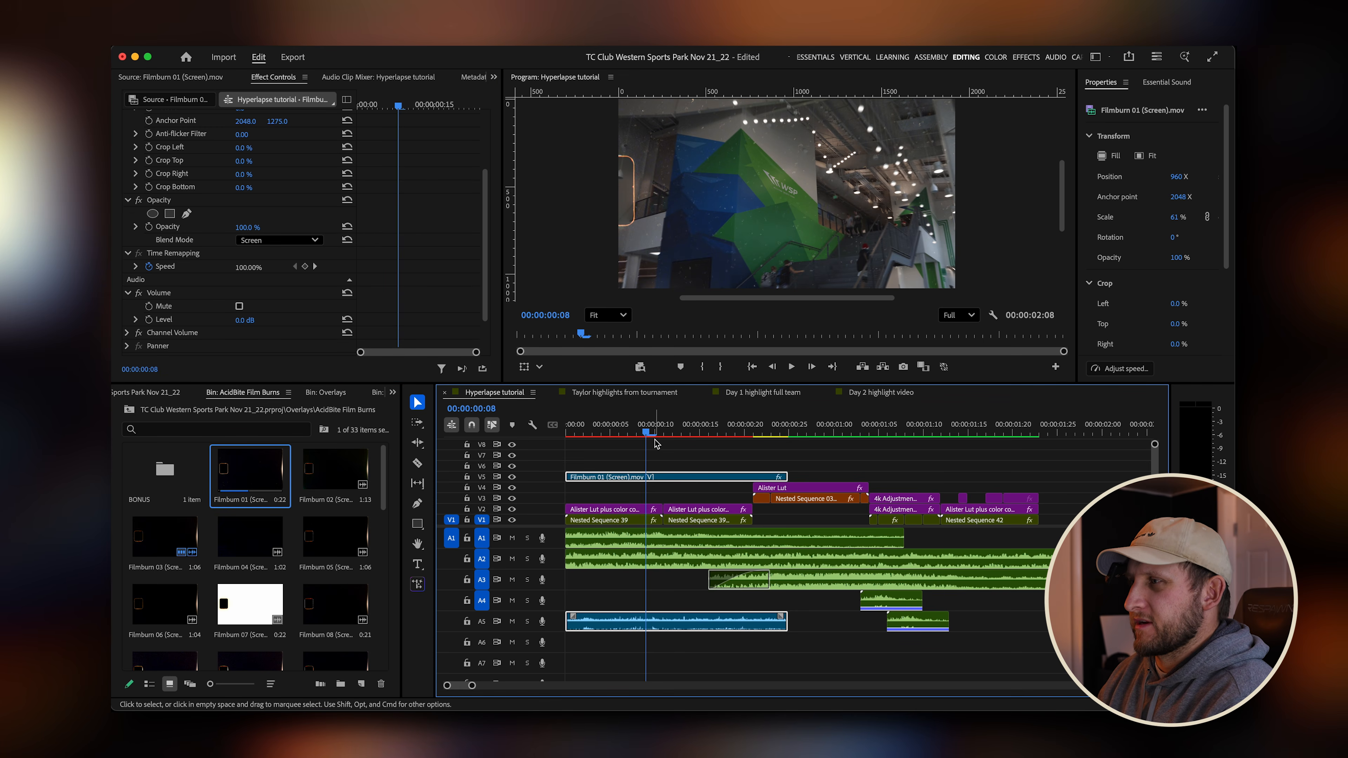
key(Home)
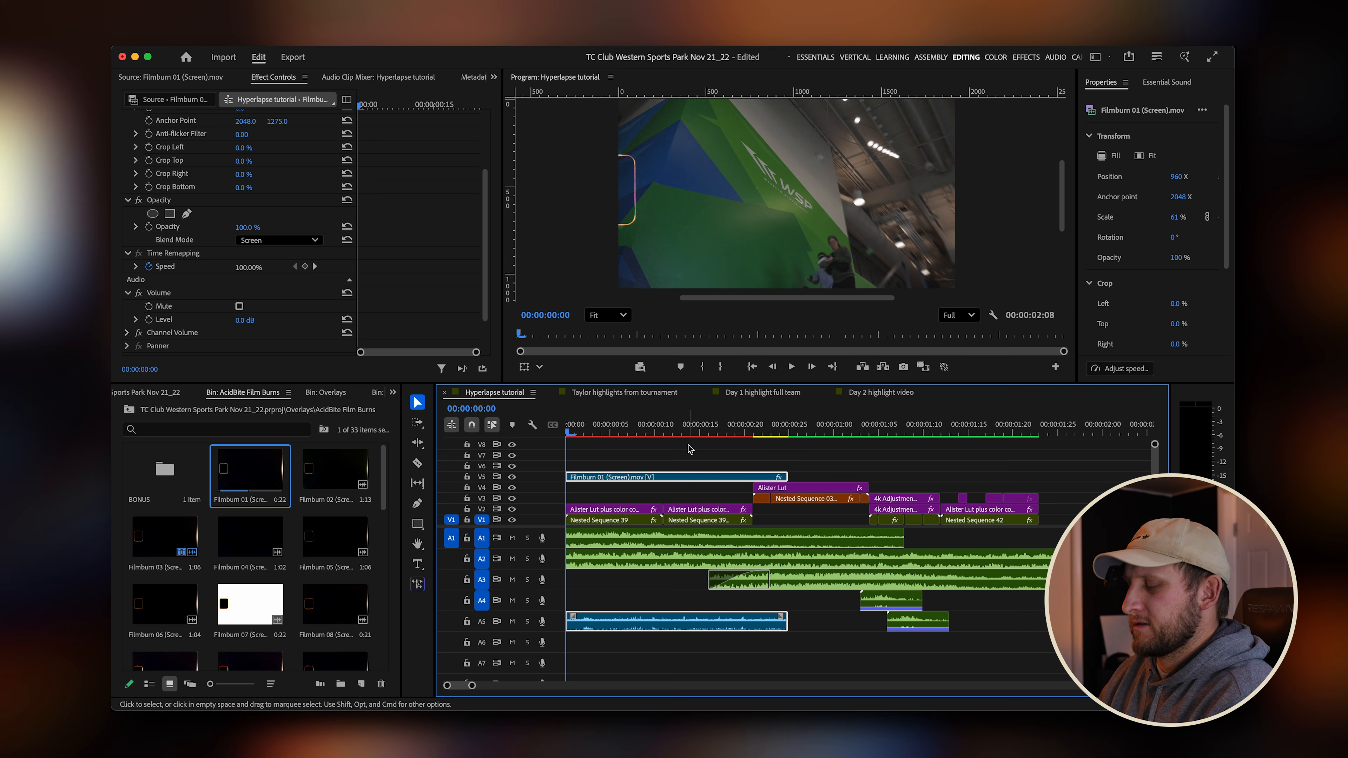
key(Return)
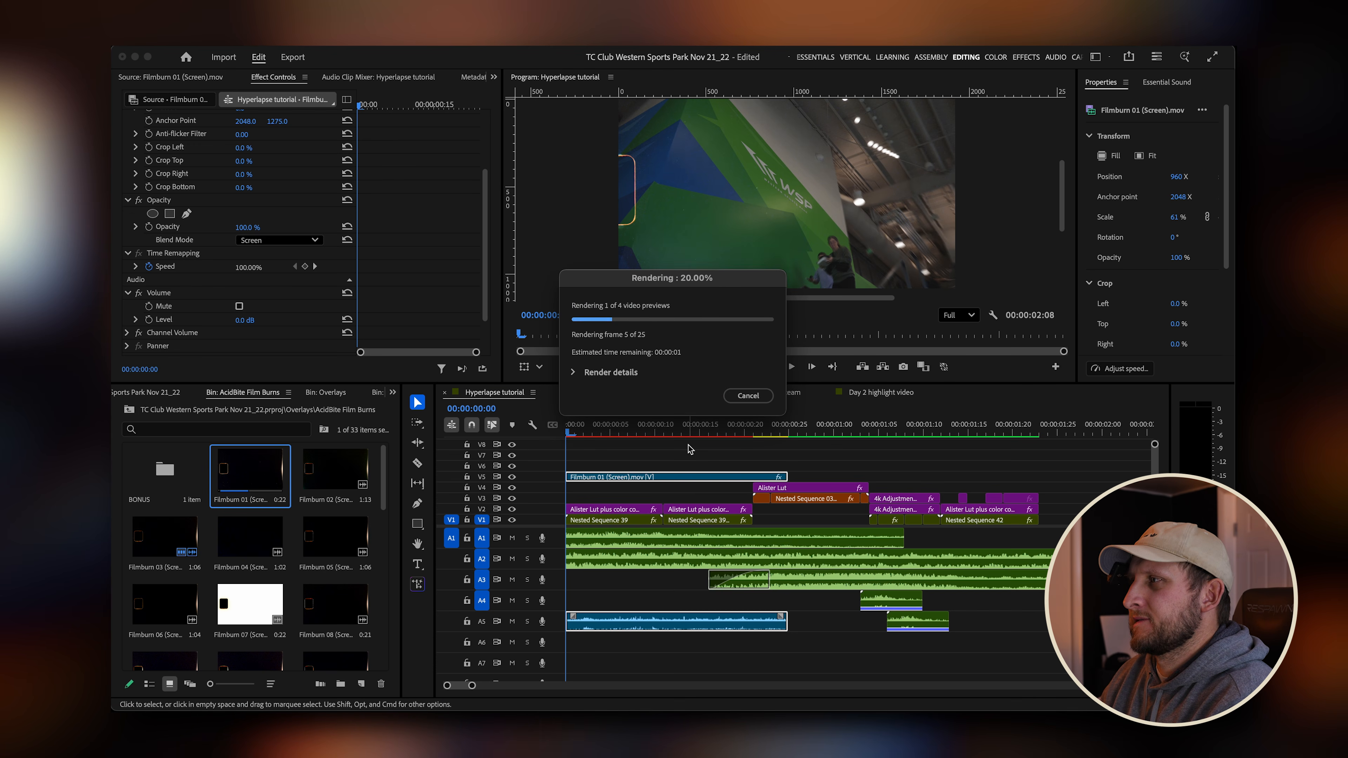
click(681, 434)
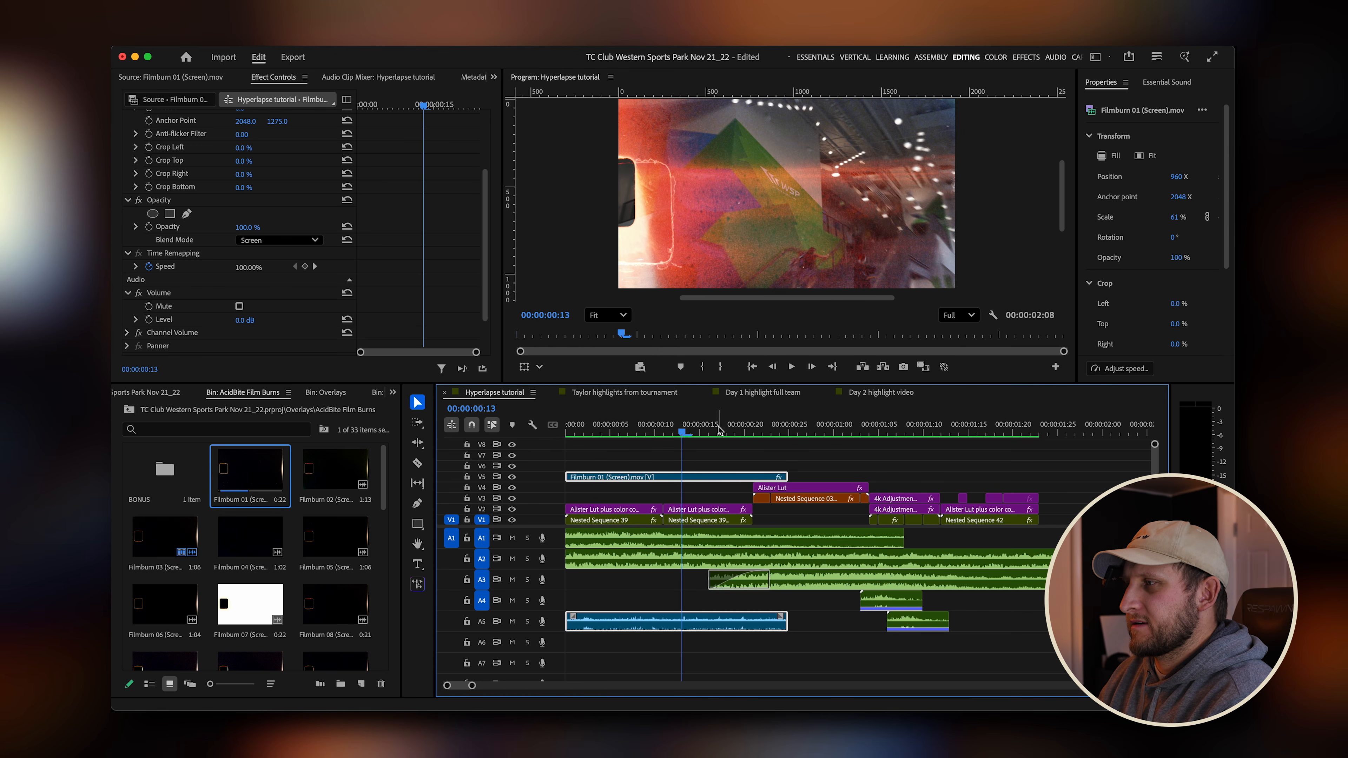
key(space)
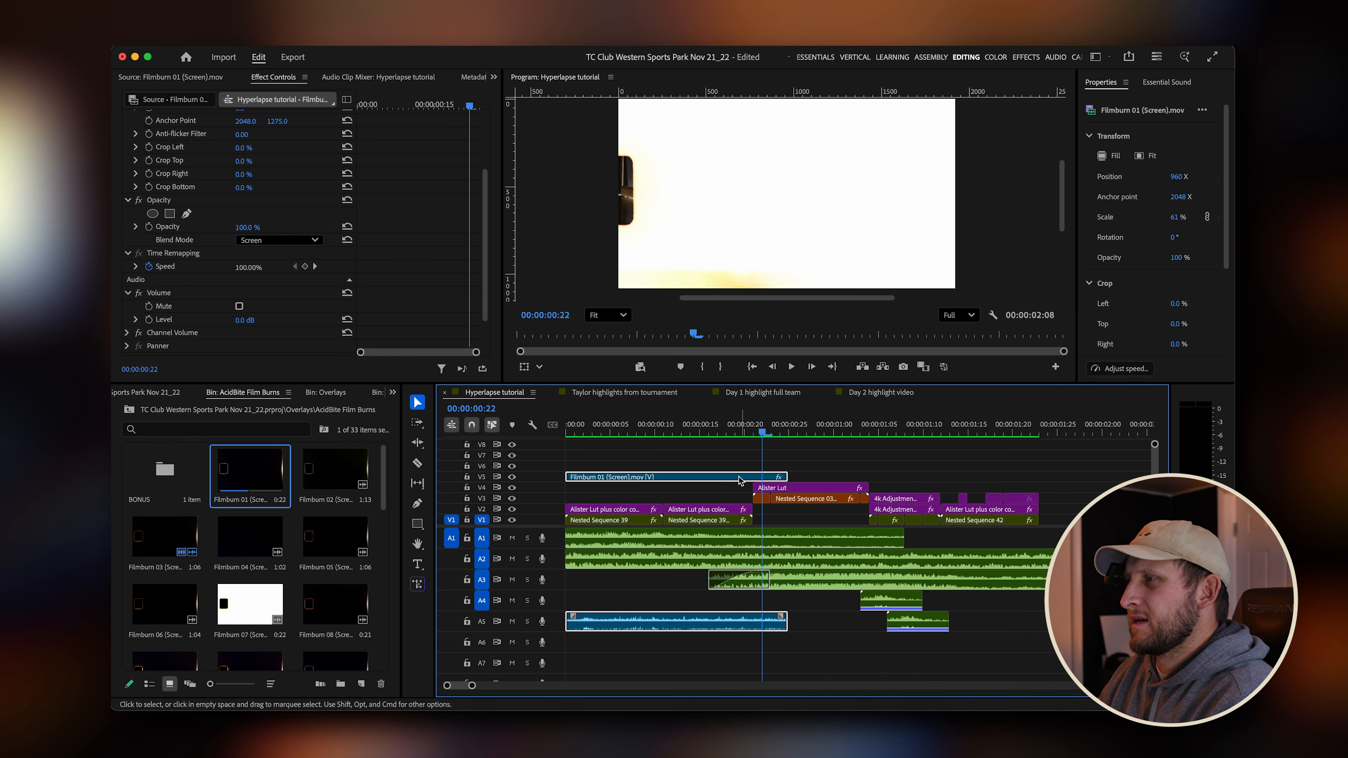
Shorten the film burn clip and its audio so they end earlier, then render from the start.
drag(700, 434, 637, 434)
drag(567, 622, 622, 631)
drag(632, 433, 567, 433)
key(Return)
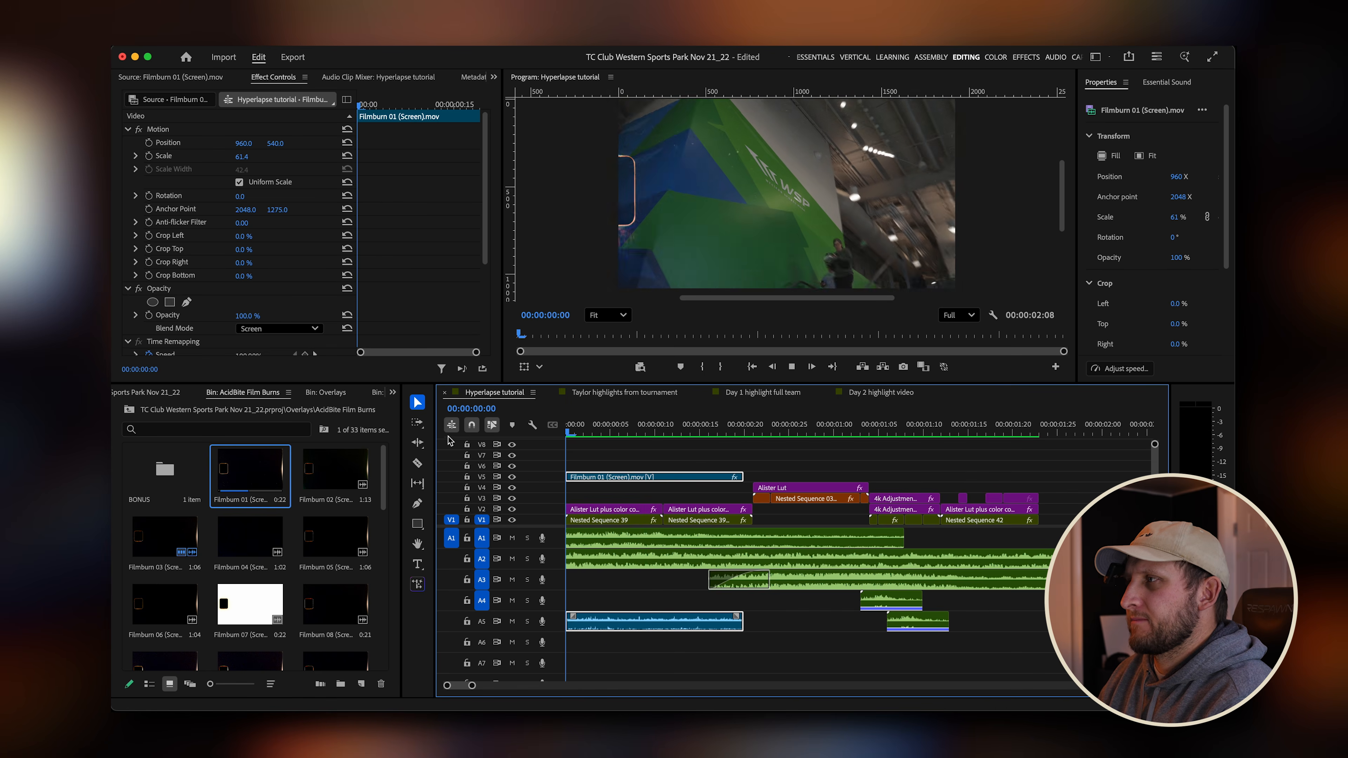
Trim the film burn clip's end back further to about 15 frames.
key(space)
drag(624, 429, 492, 428)
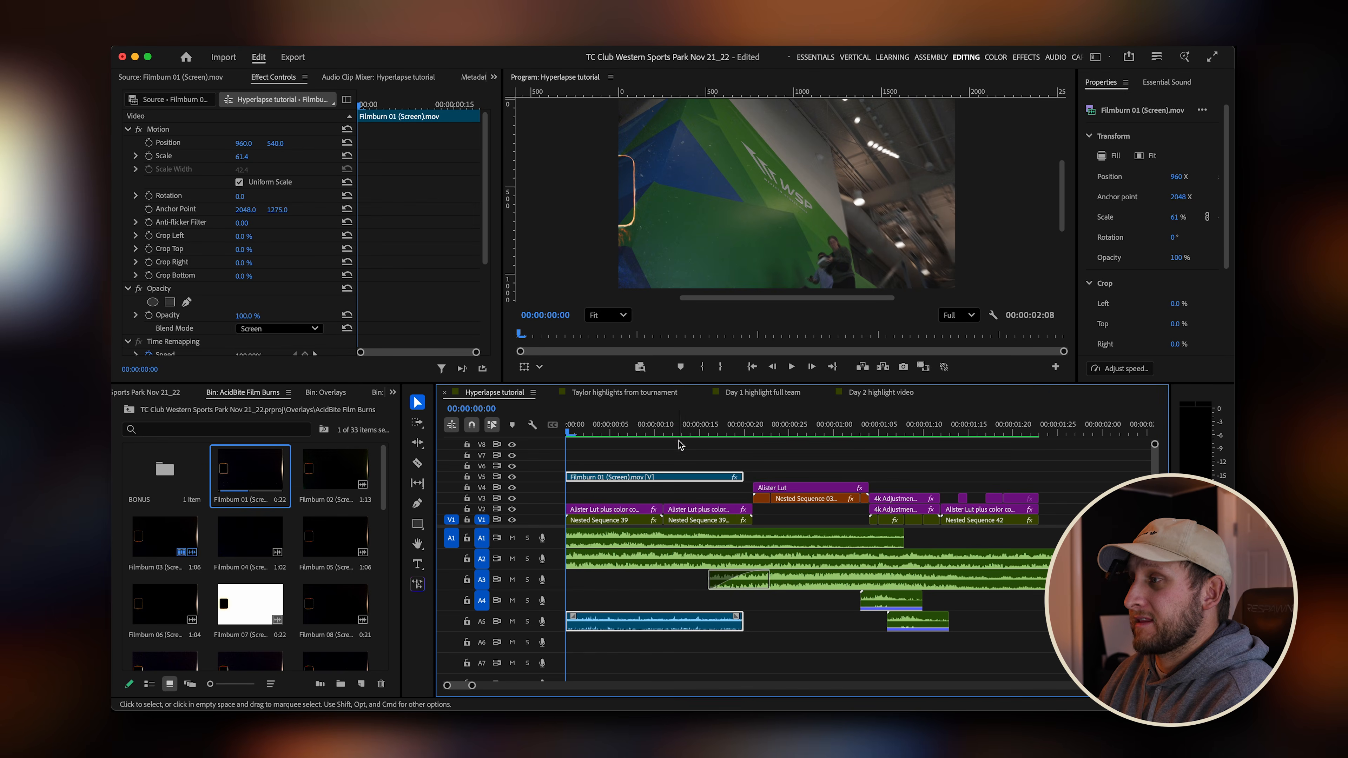
mouse_move(671, 433)
mouse_down()
mouse_move(737, 433)
mouse_move(682, 433)
mouse_up()
click(709, 477)
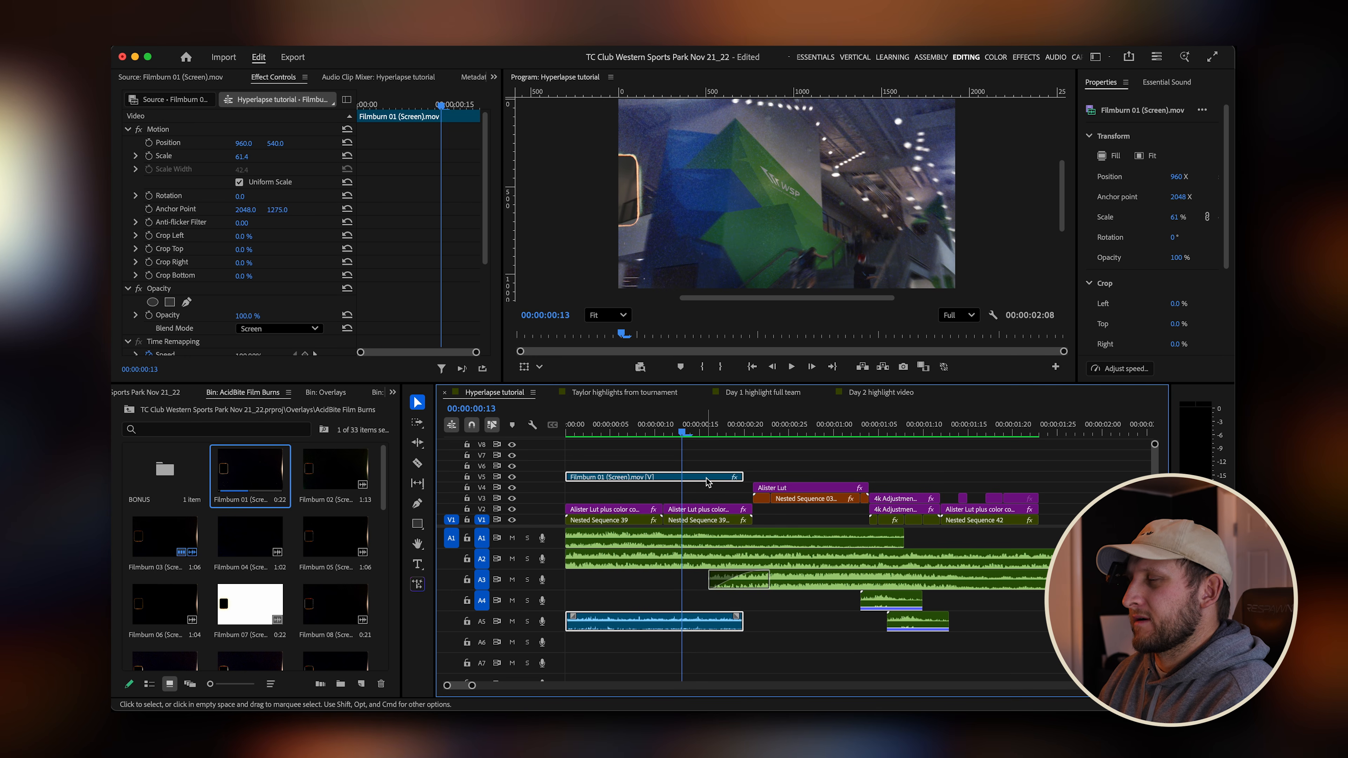
drag(739, 477, 698, 479)
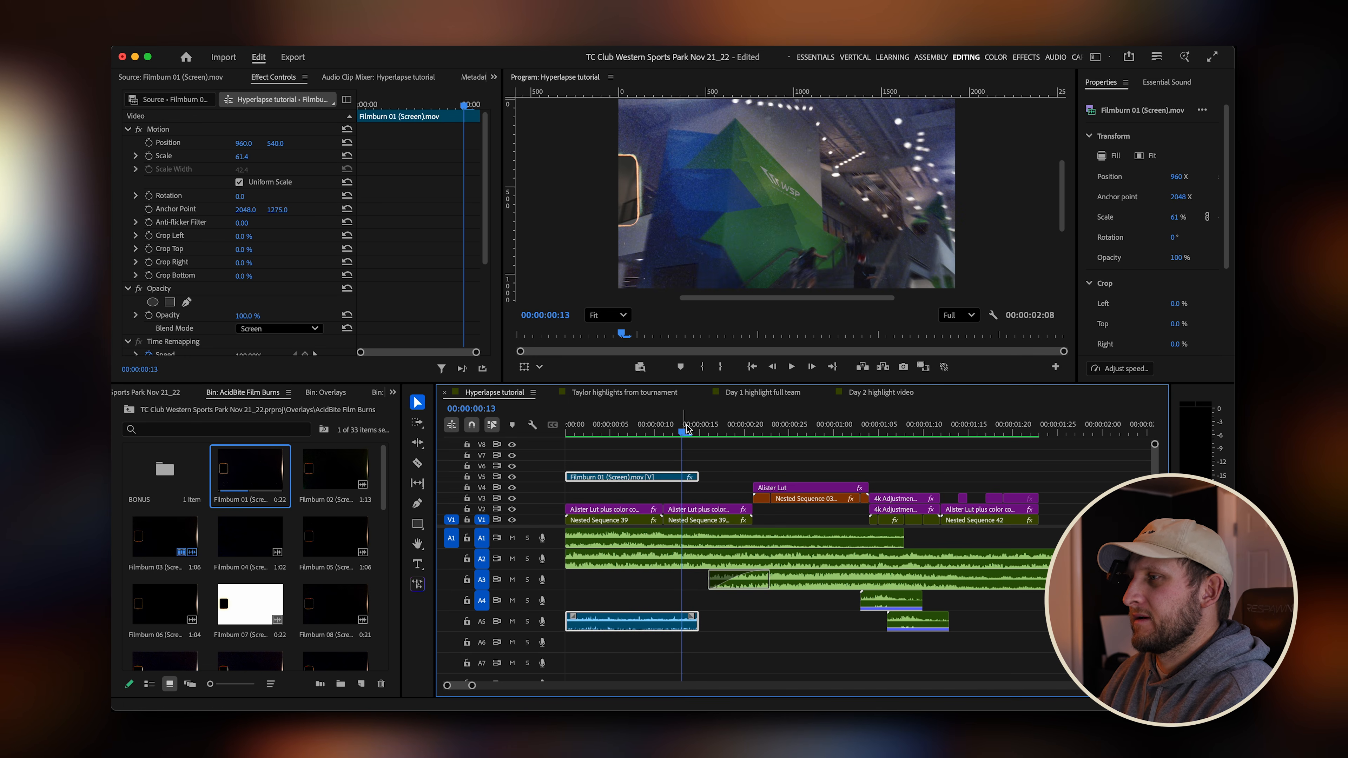
Play back the opening transitions to review the shortened film burn.
drag(685, 433, 508, 446)
key(space)
key(space)
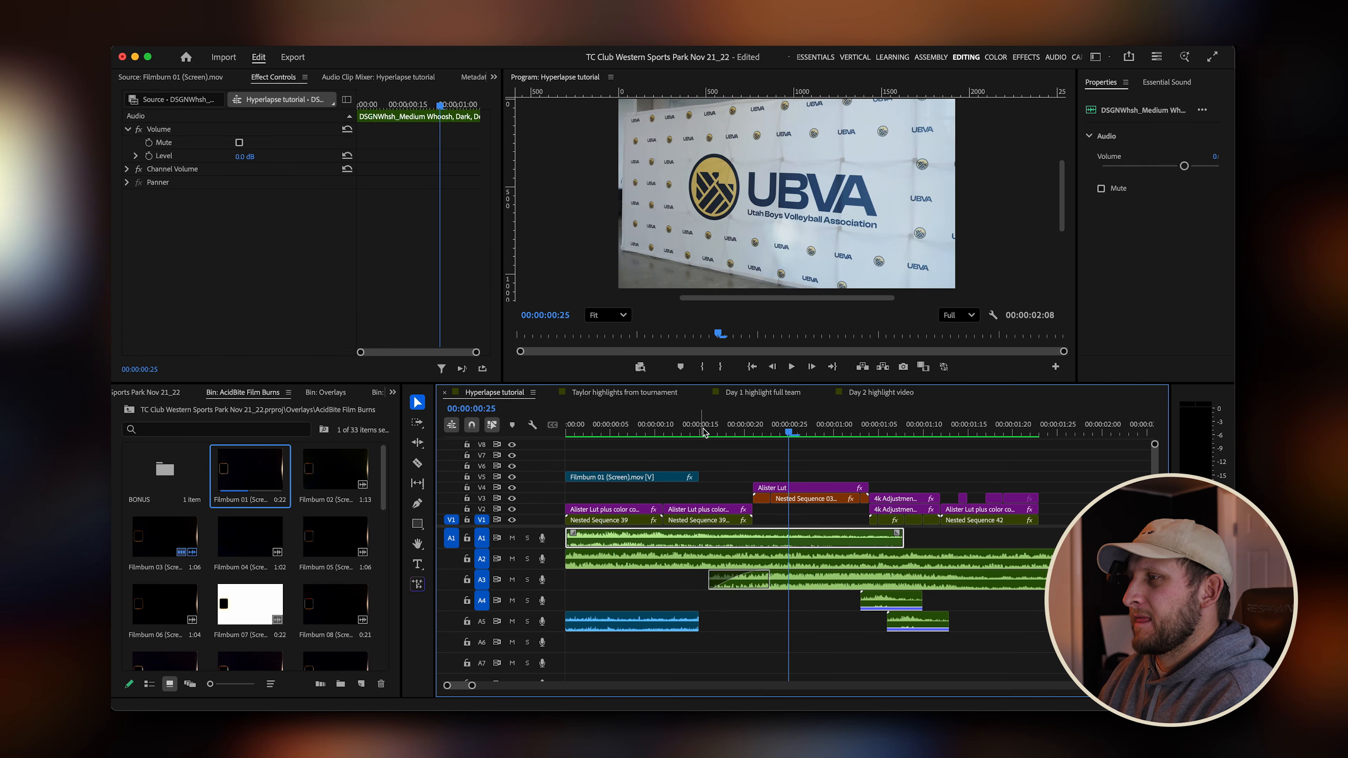
drag(706, 431, 424, 479)
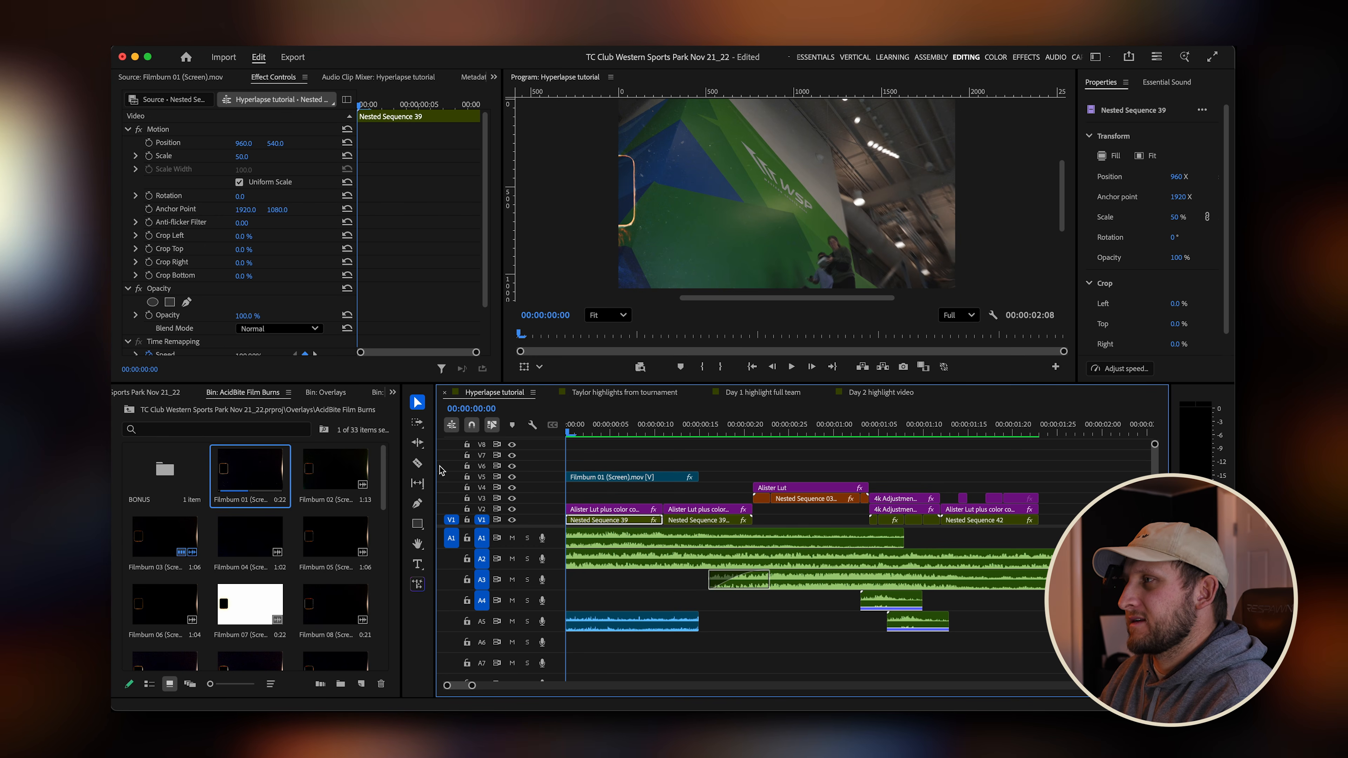
key(space)
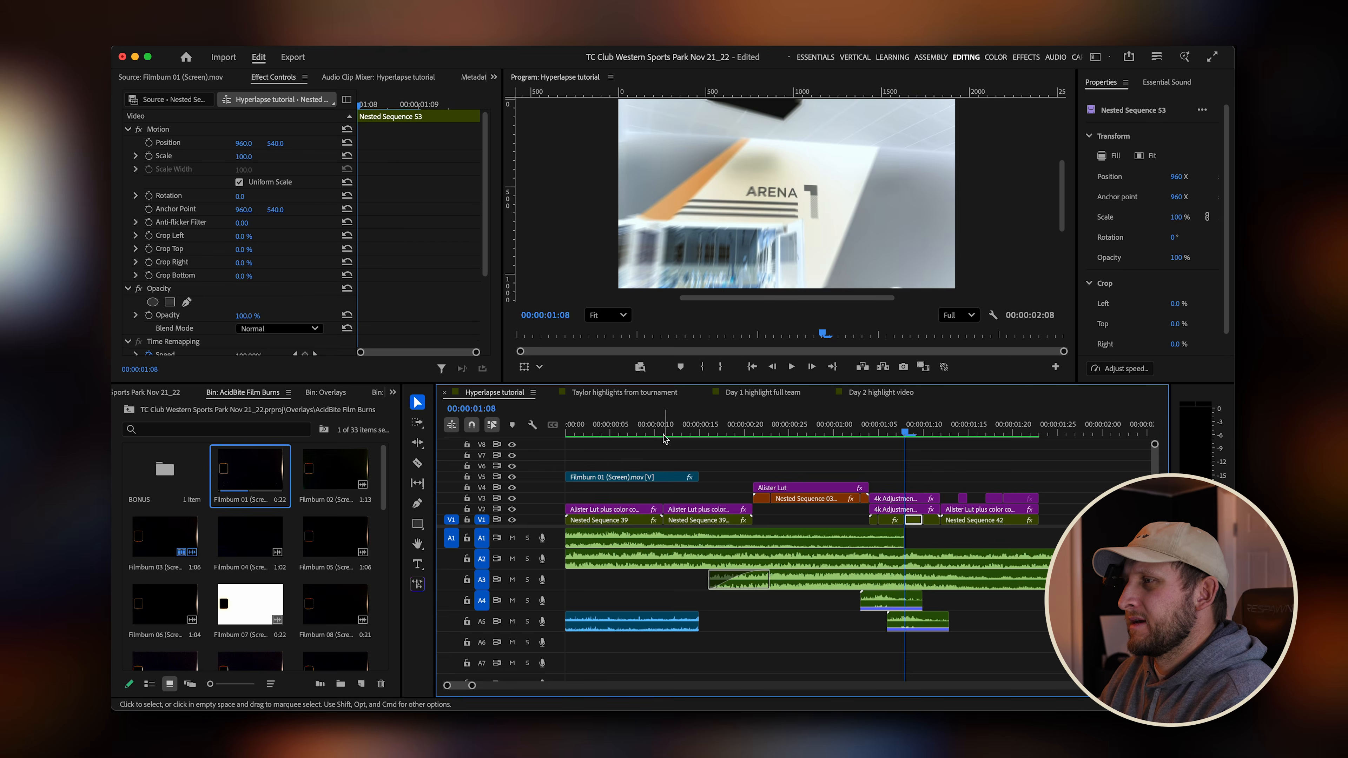
key(space)
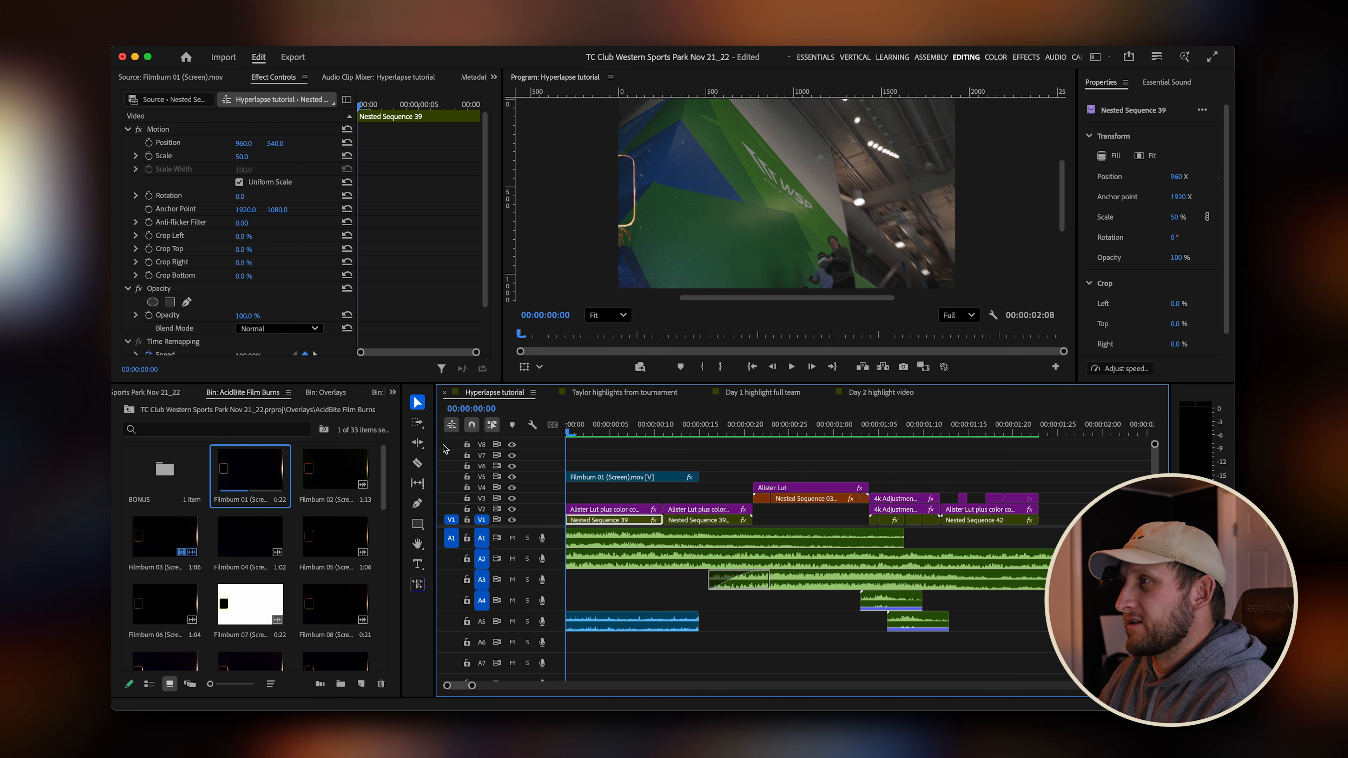
key(space)
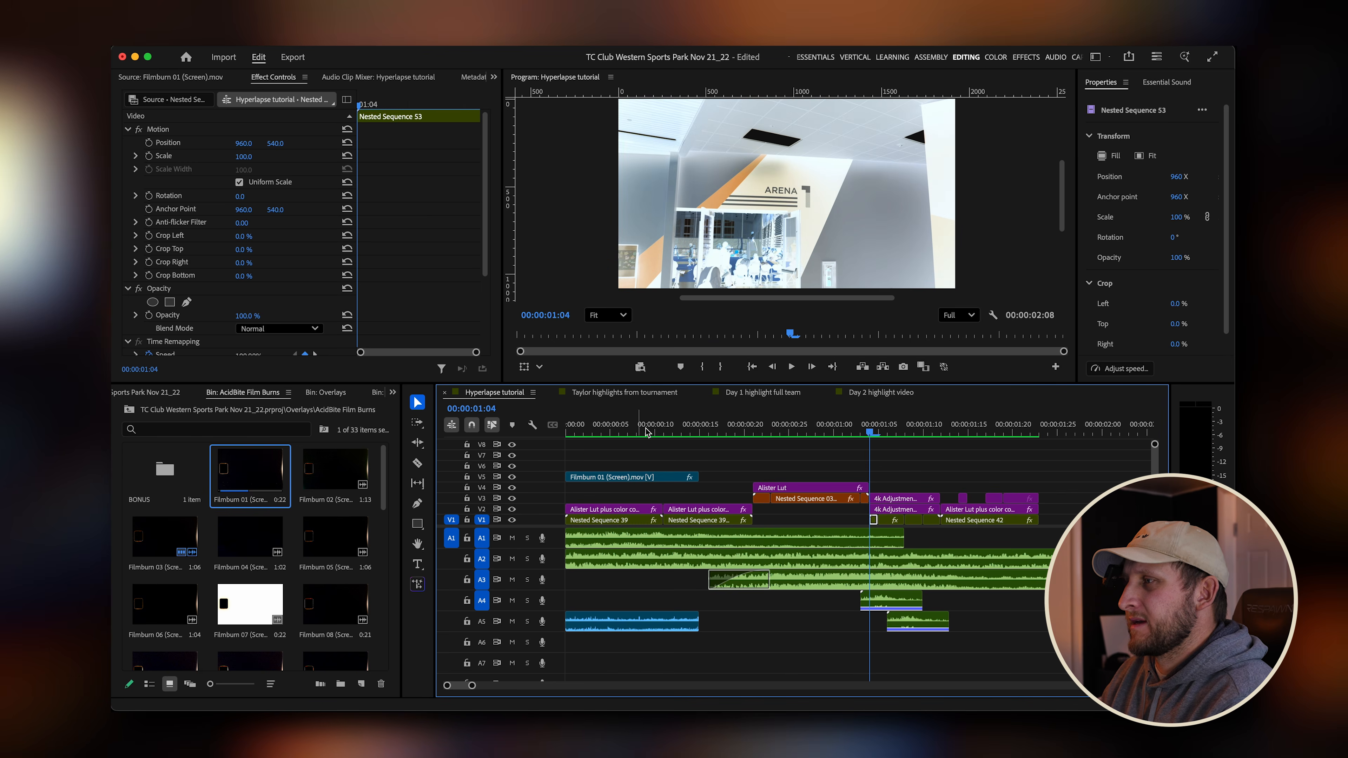
drag(746, 430, 708, 441)
Open the ROCKBrk_Sequence rock sound from the SFX > Ocular > Cinematic Stone bin in the source monitor.
click(326, 392)
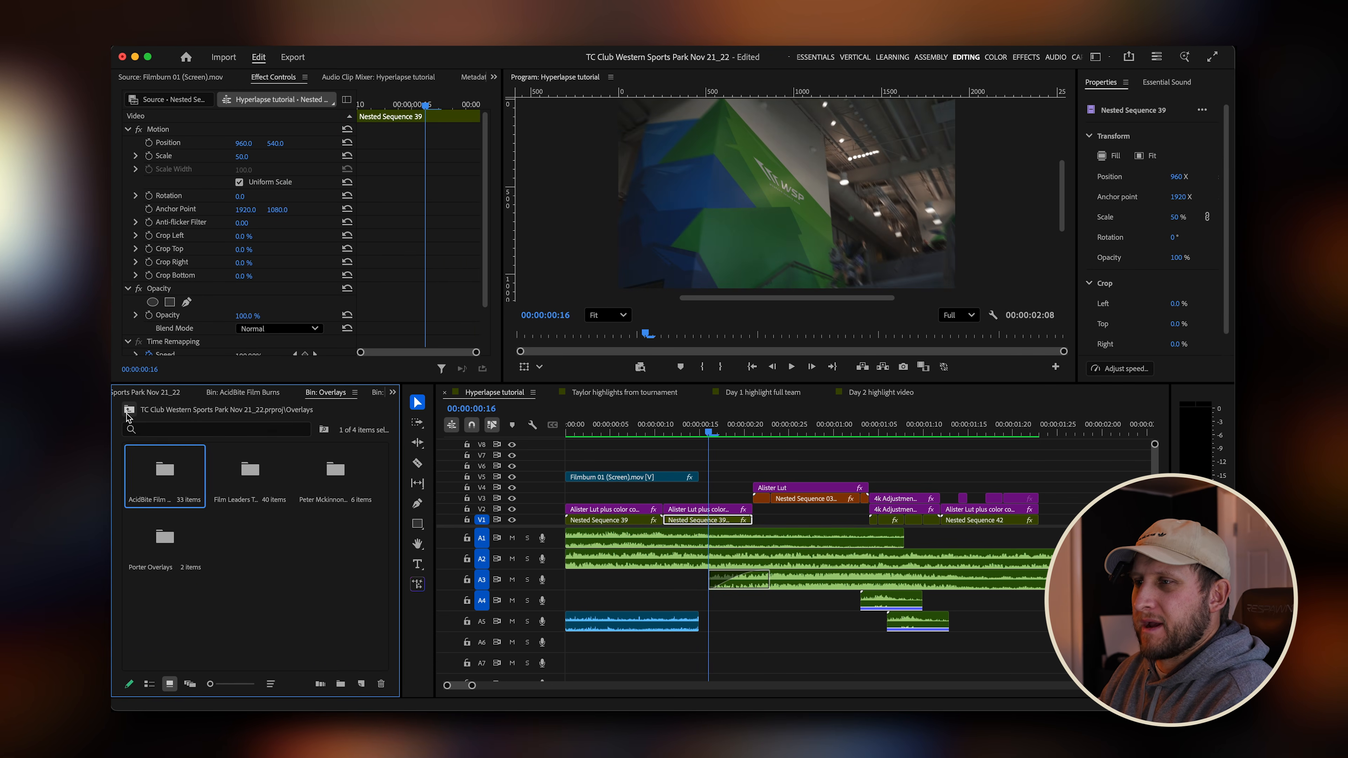
click(129, 410)
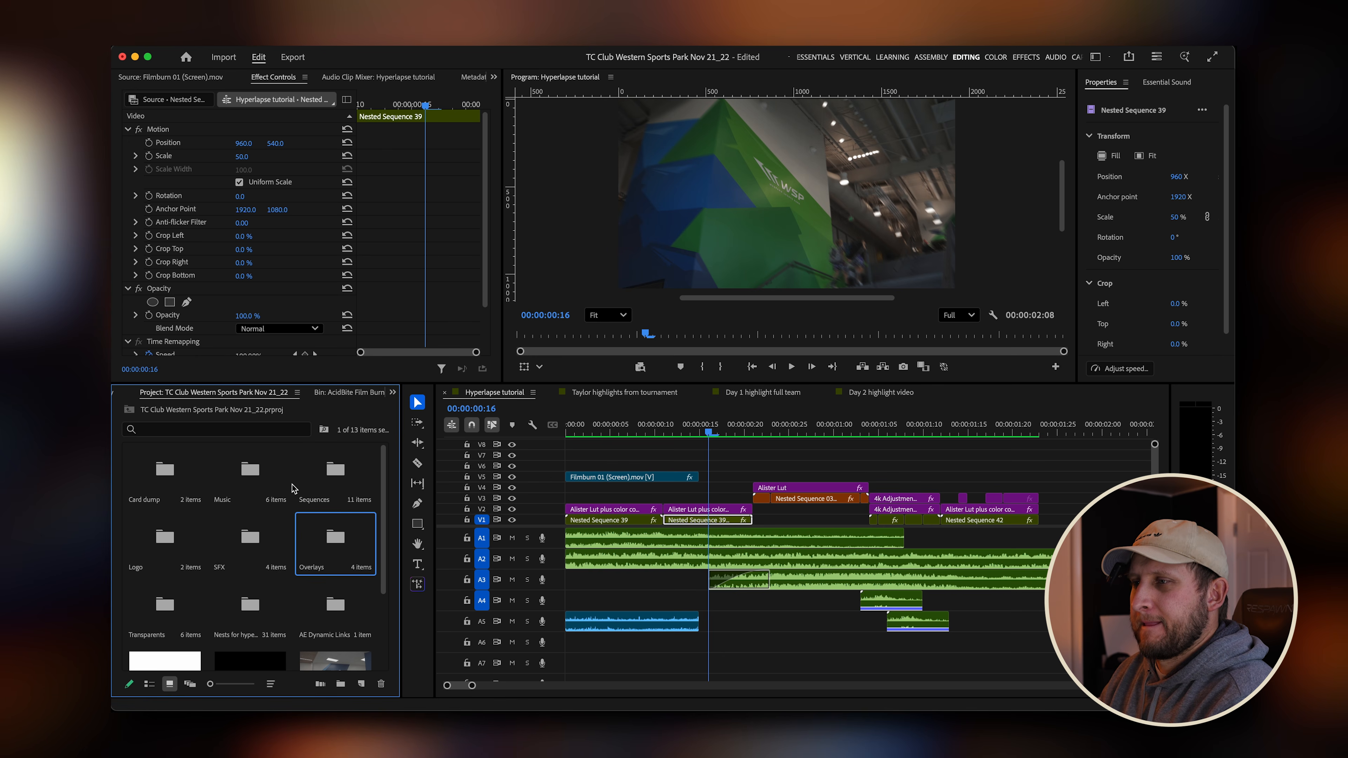
double_click(250, 542)
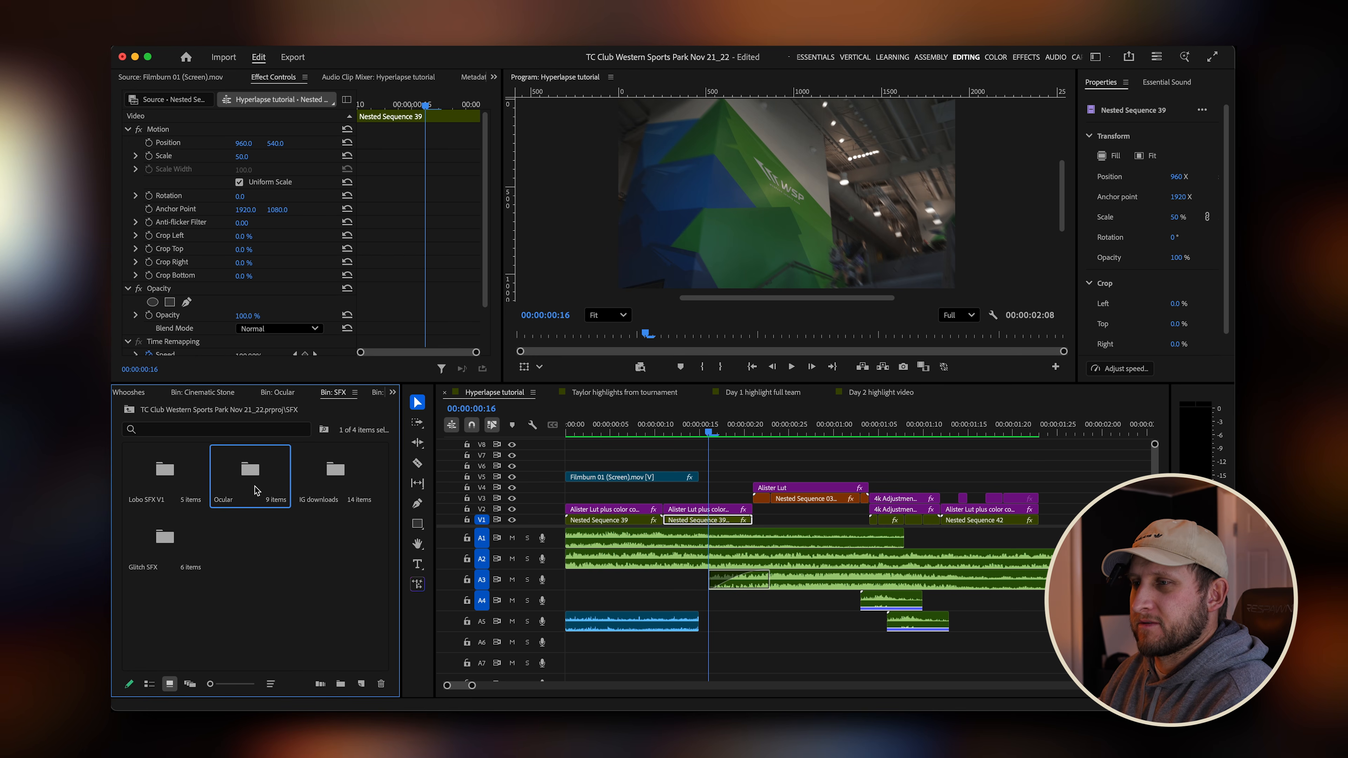
double_click(250, 473)
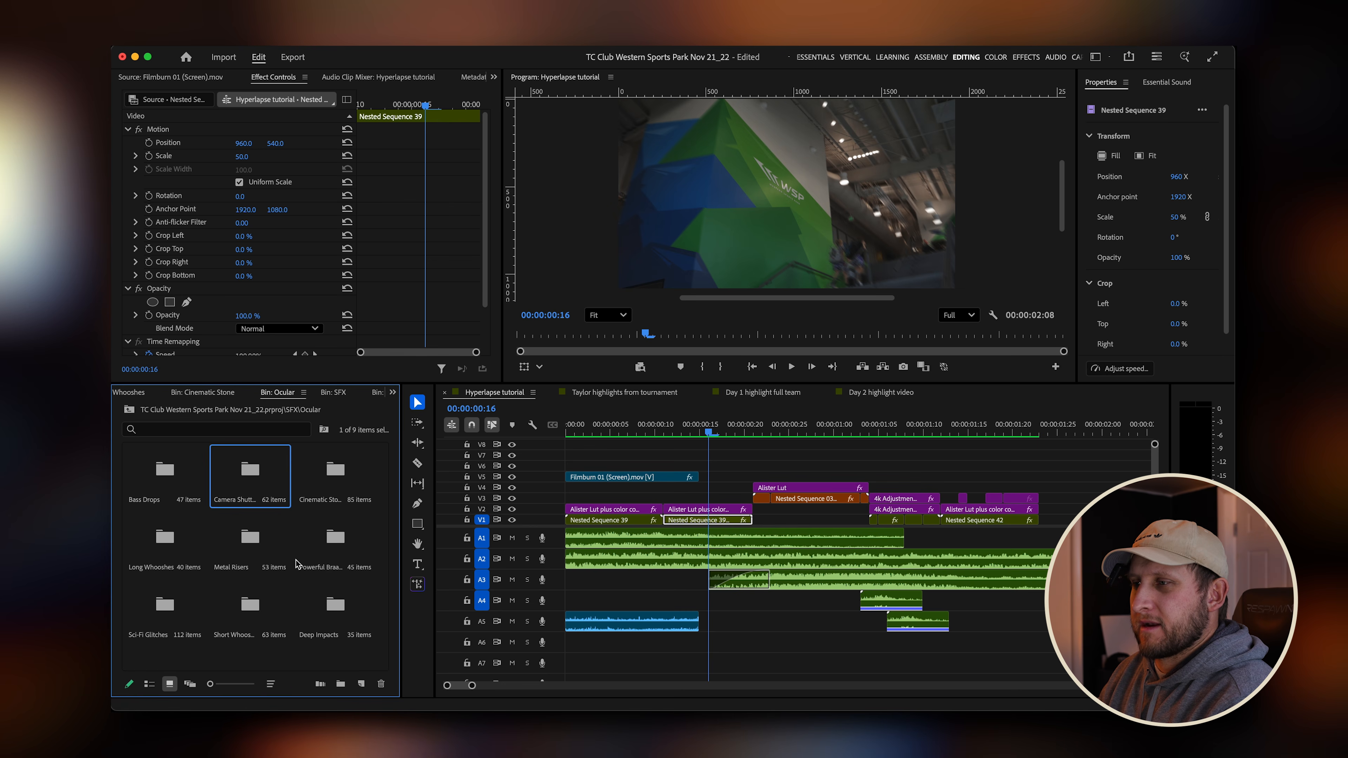
double_click(341, 482)
drag(386, 464, 383, 472)
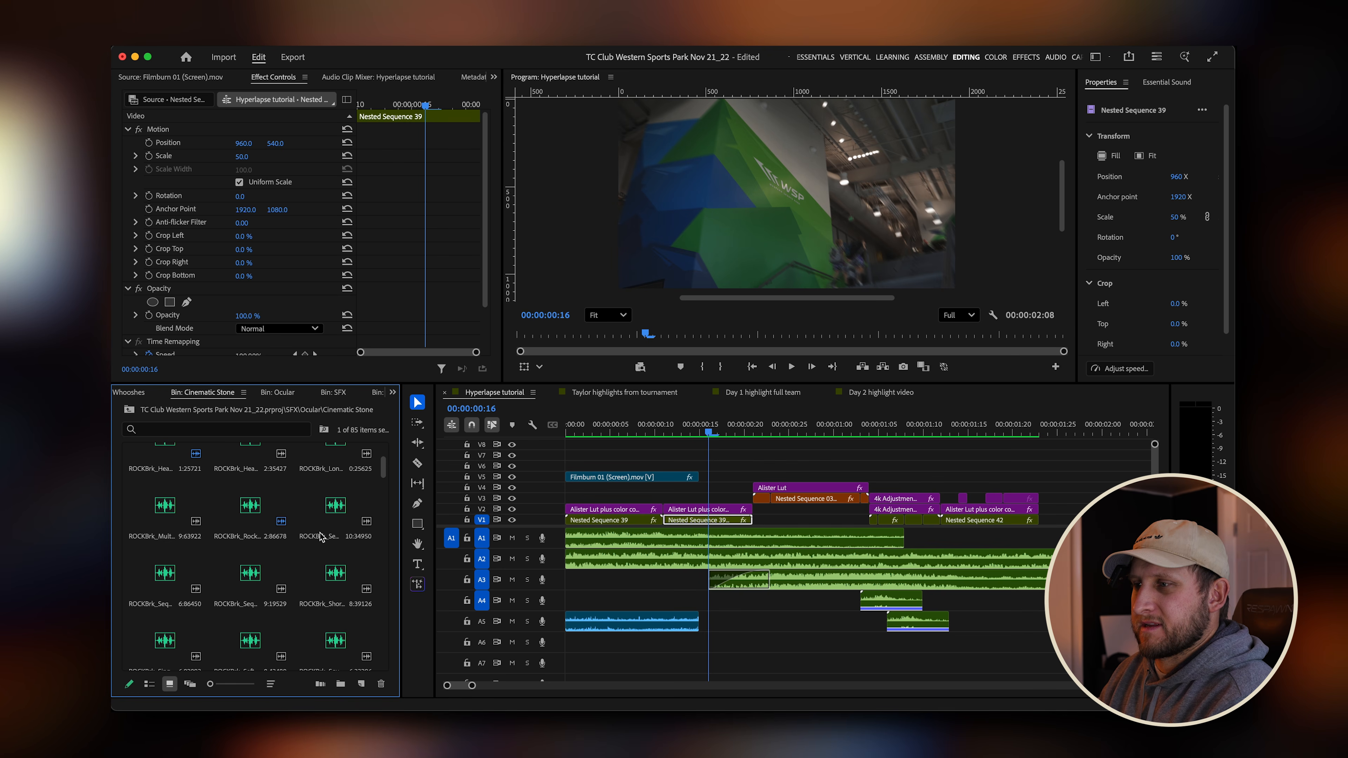
double_click(251, 573)
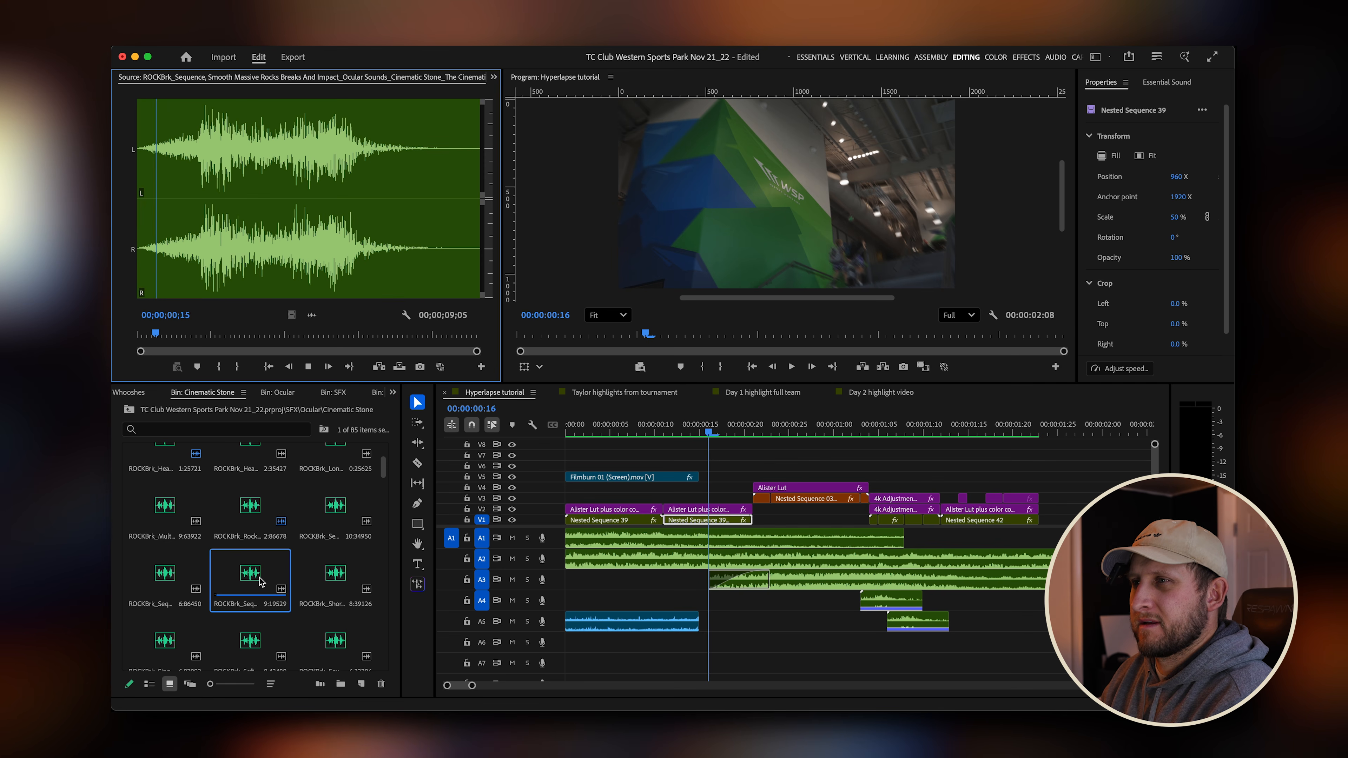
Mark in and out points around the loudest rock break in the sound clip.
click(220, 335)
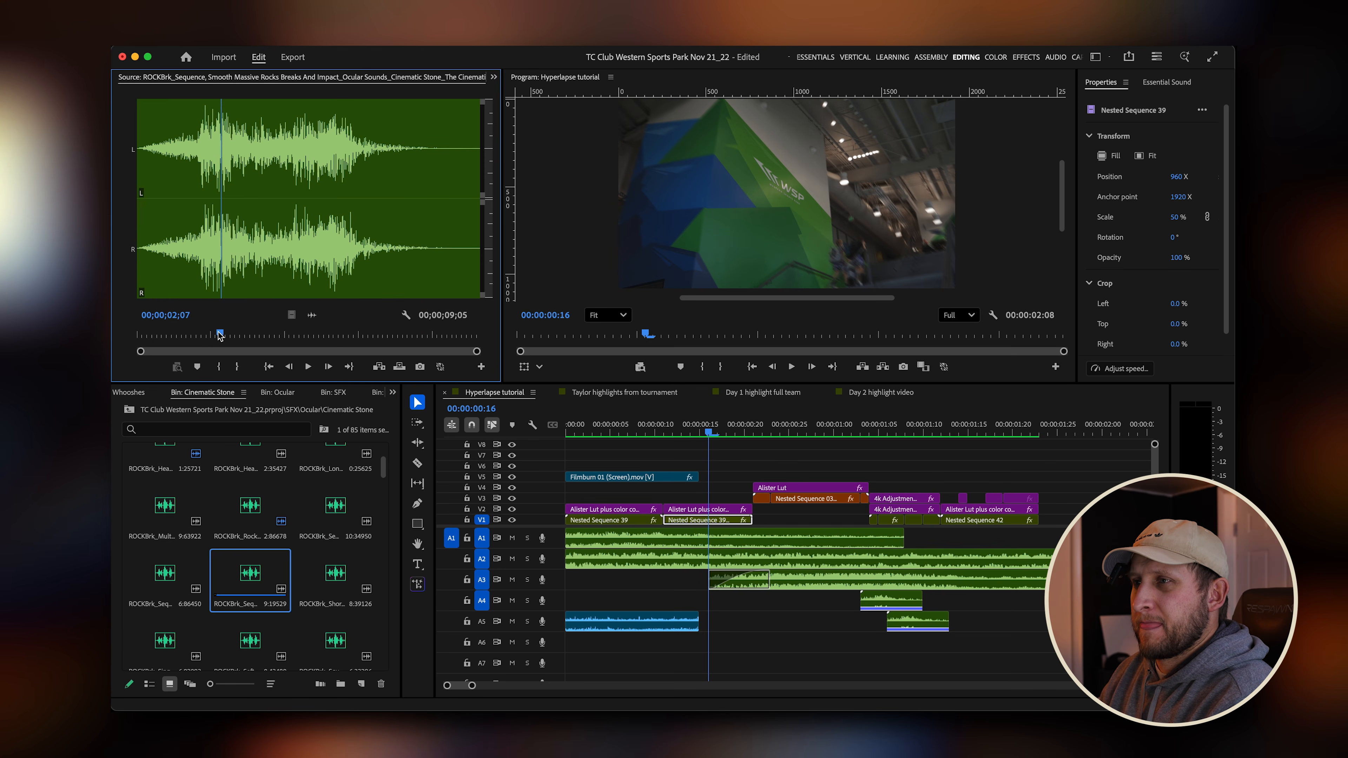
drag(219, 335, 197, 334)
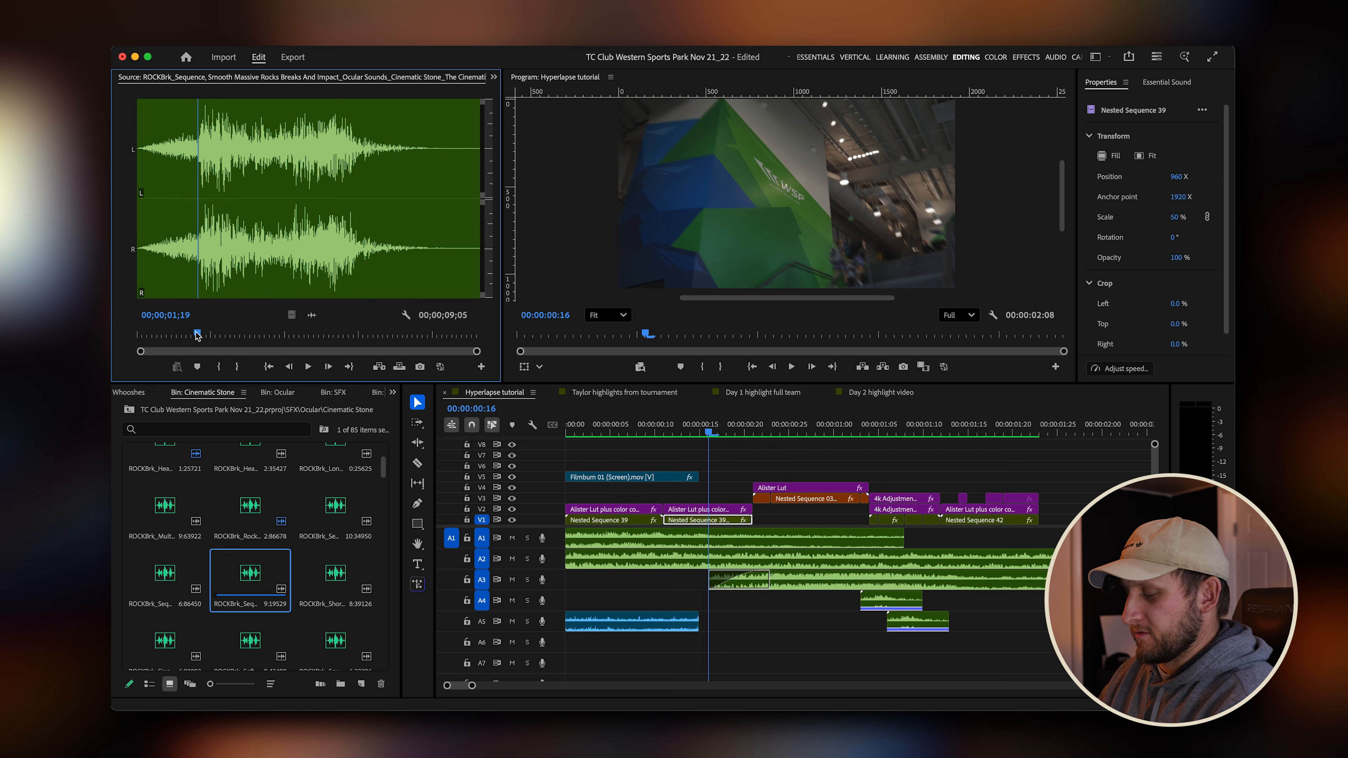
key(i)
key(space)
key(o)
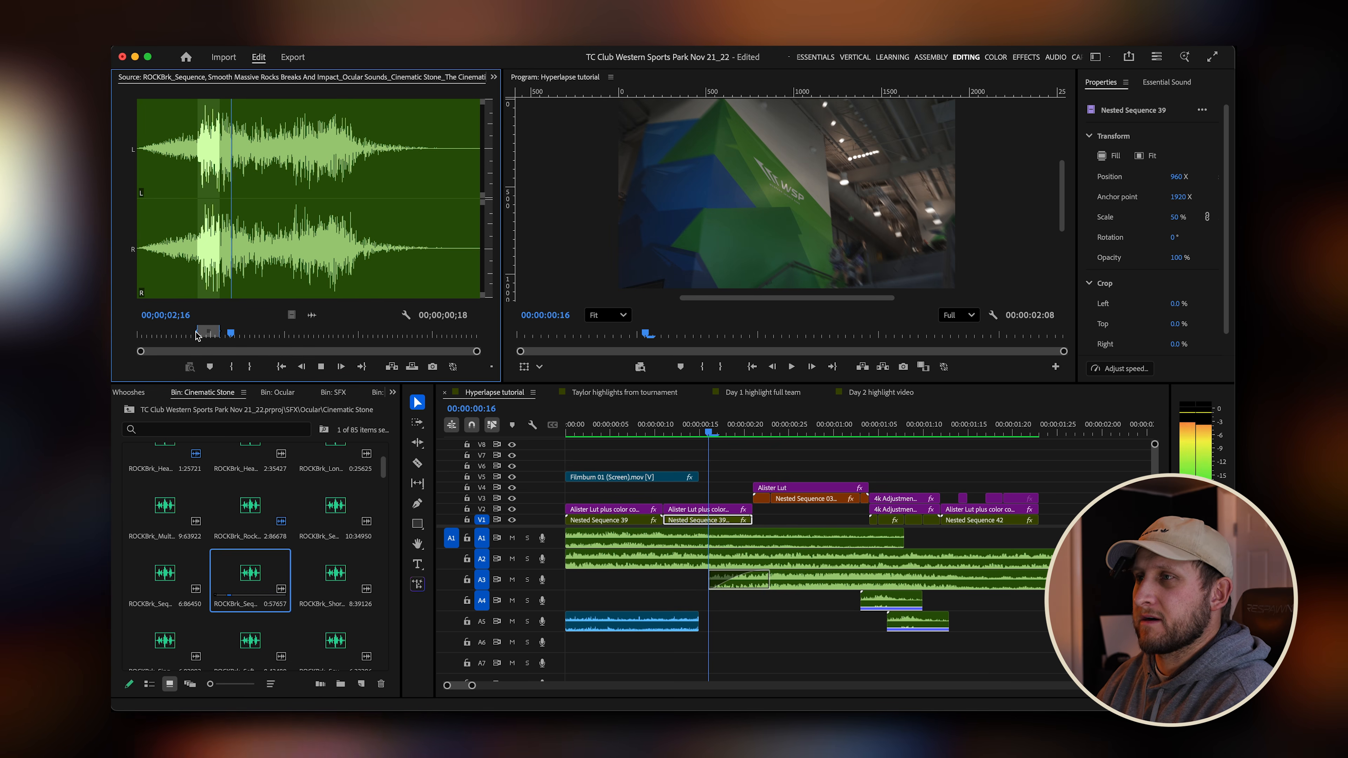
key(space)
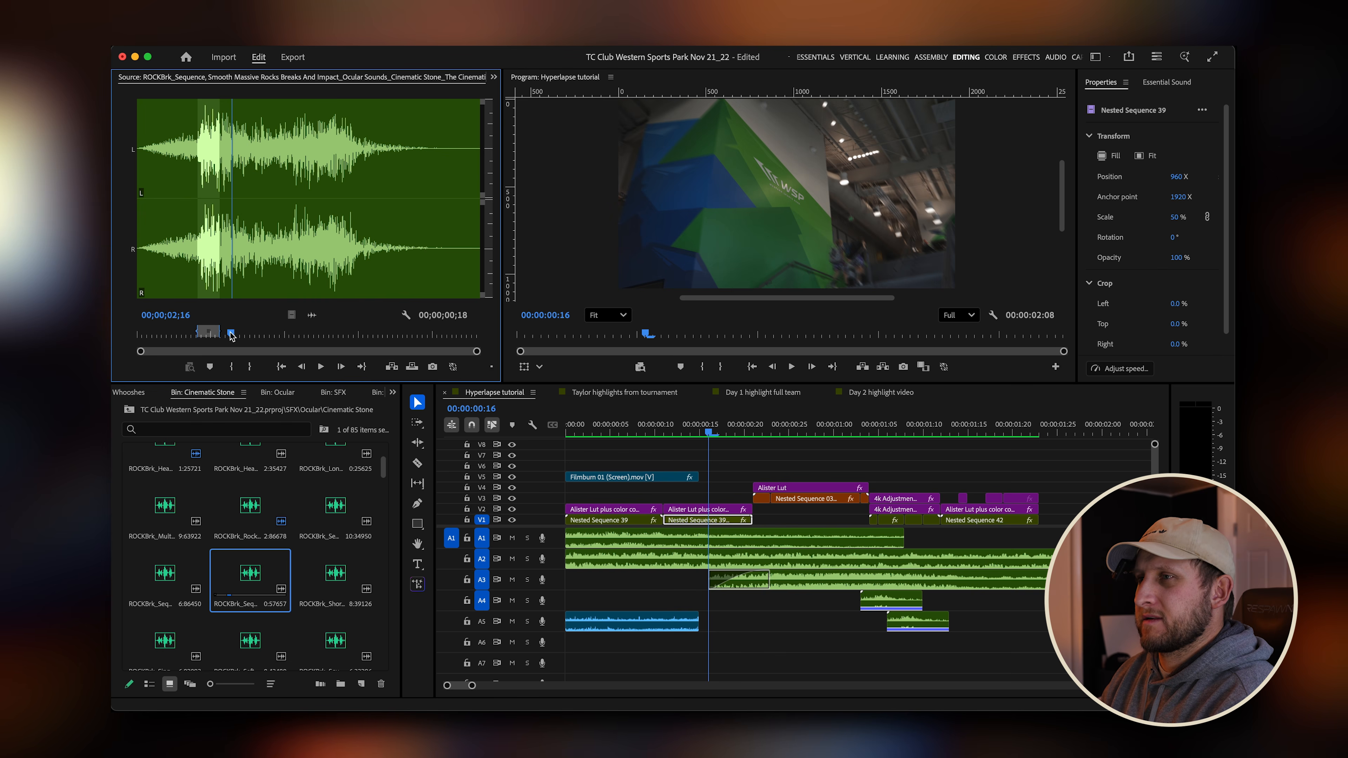
drag(231, 336, 239, 334)
key(o)
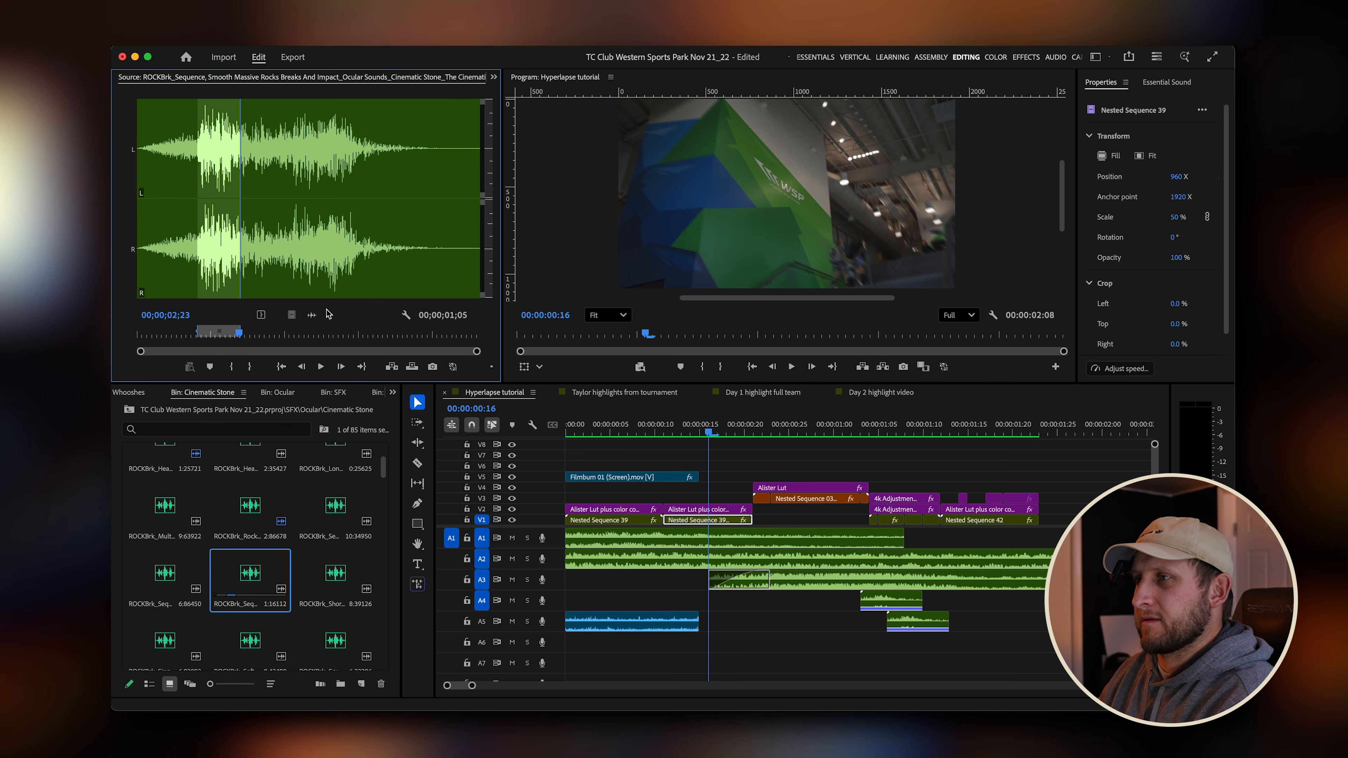
Place the marked rock sound on track A6 around the playhead near the first transition.
drag(313, 315, 697, 645)
drag(1001, 644, 817, 642)
click(760, 646)
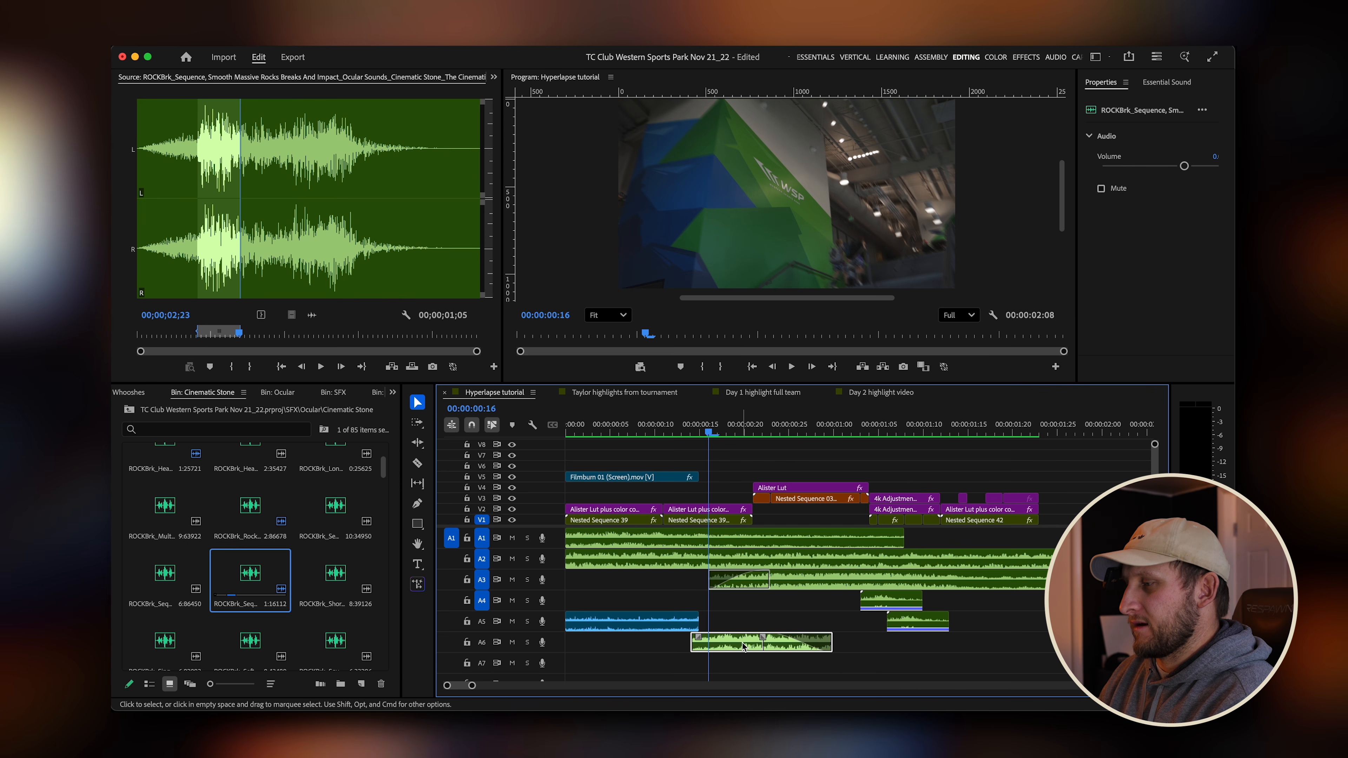
Lower the rock sound clip's gain with Audio Gain and play back the transition.
key(g)
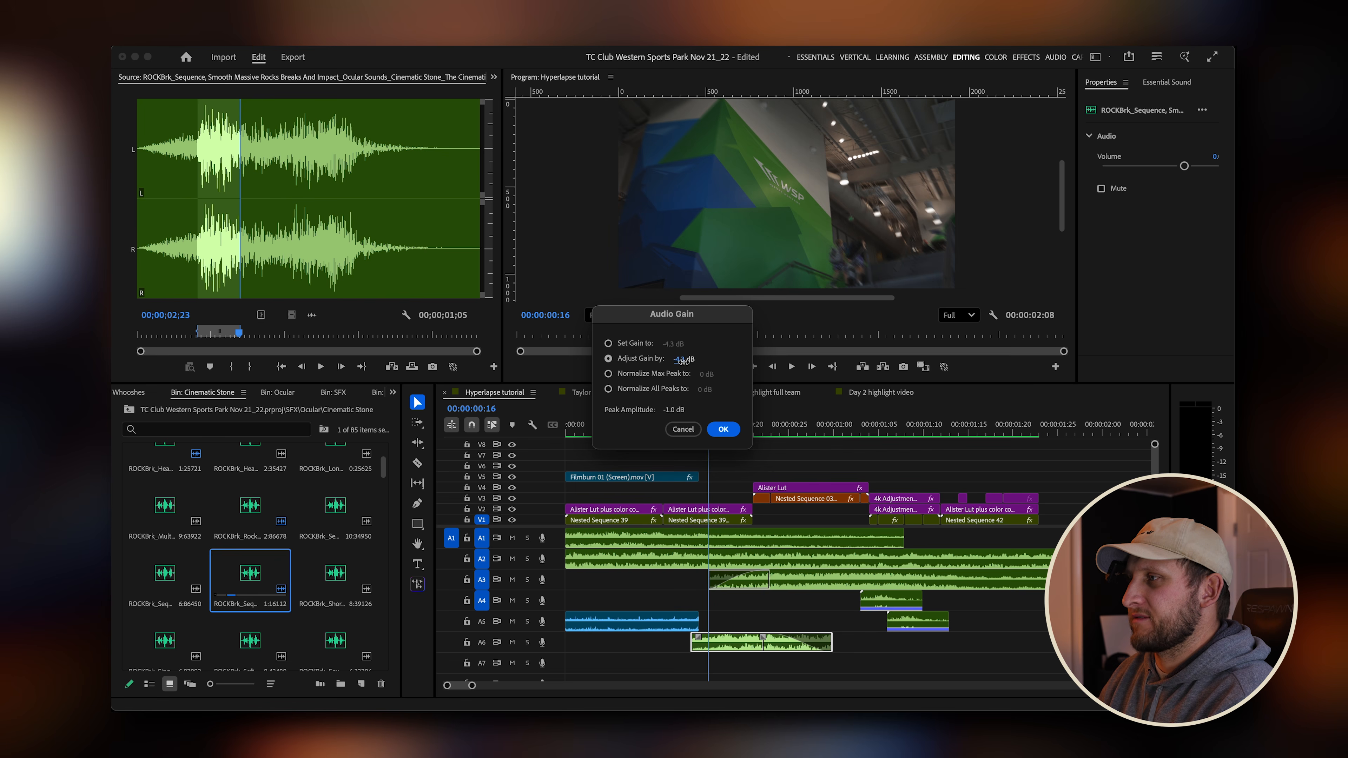
click(723, 429)
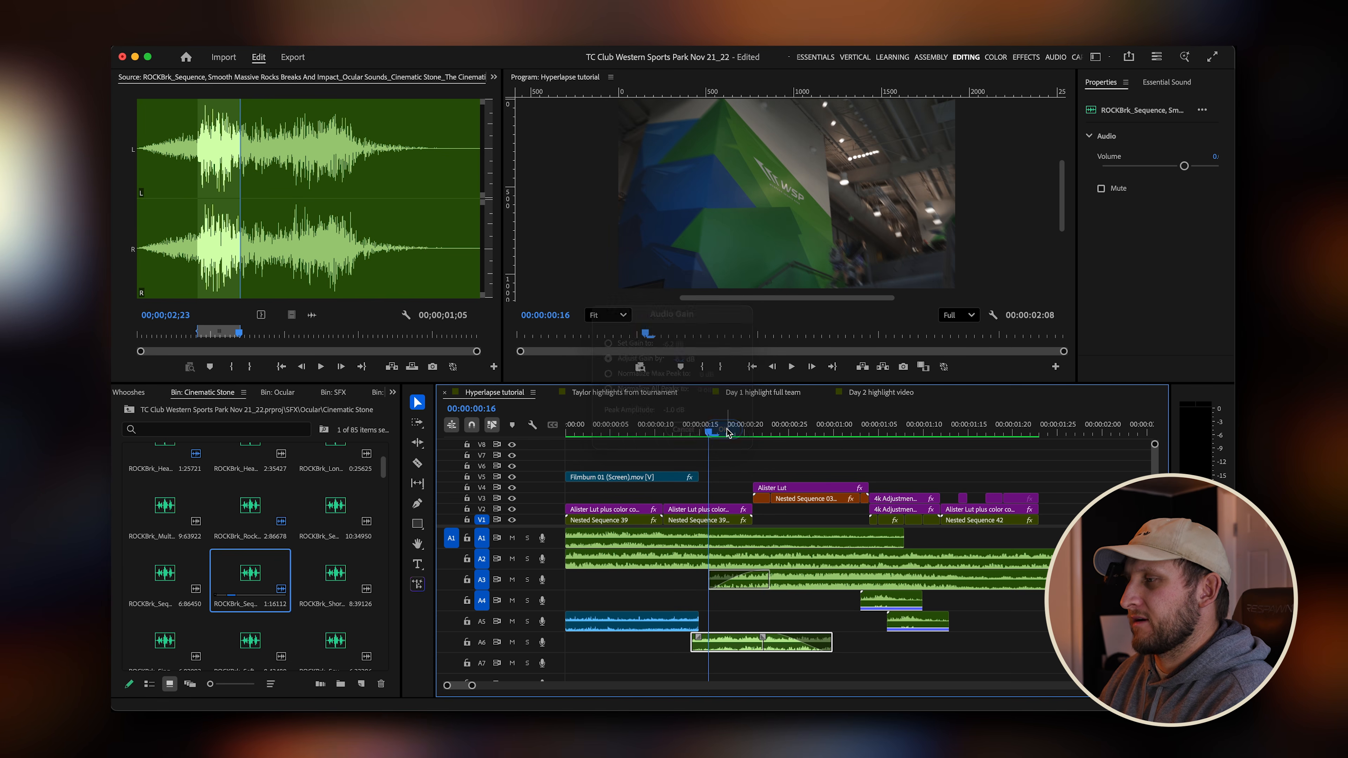
click(647, 431)
key(space)
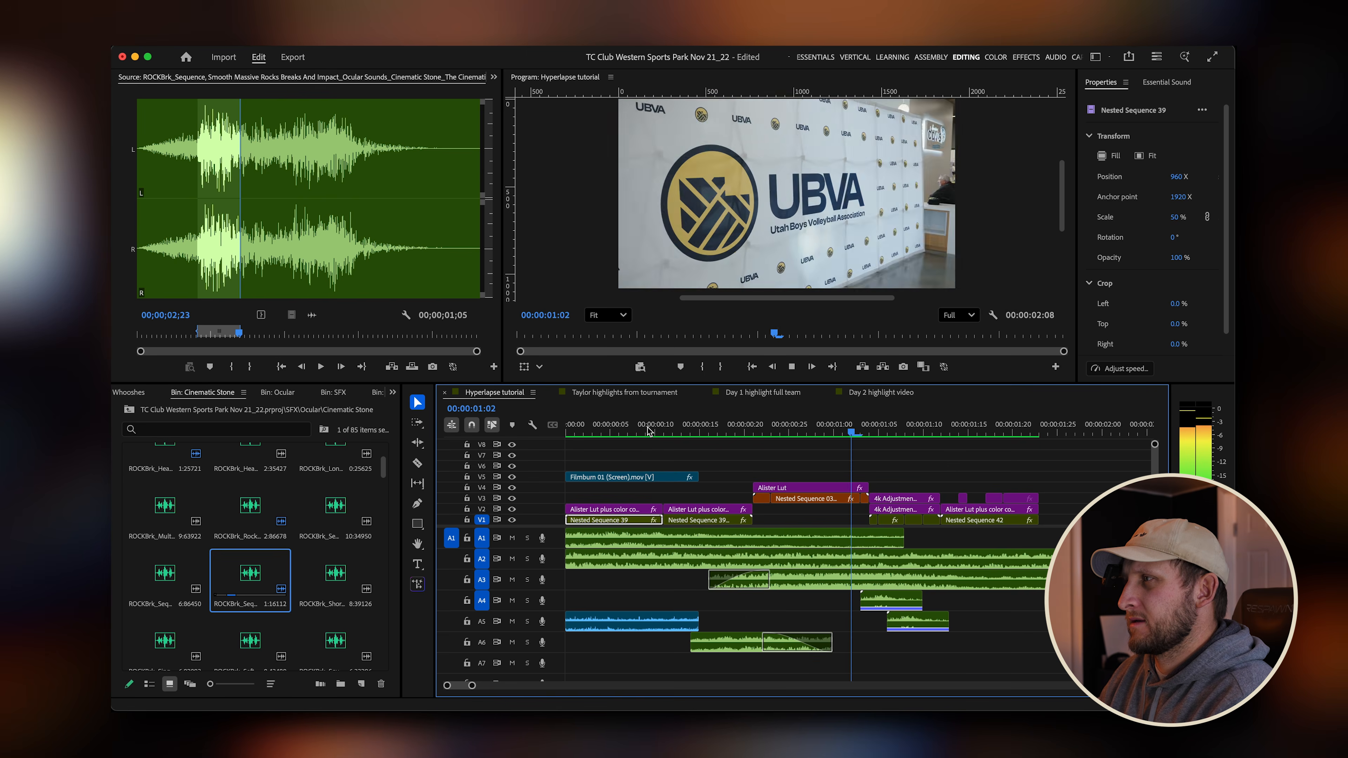
Toggle mute on audio tracks A5 and A6 and play back the first transition from the start.
drag(736, 431, 624, 431)
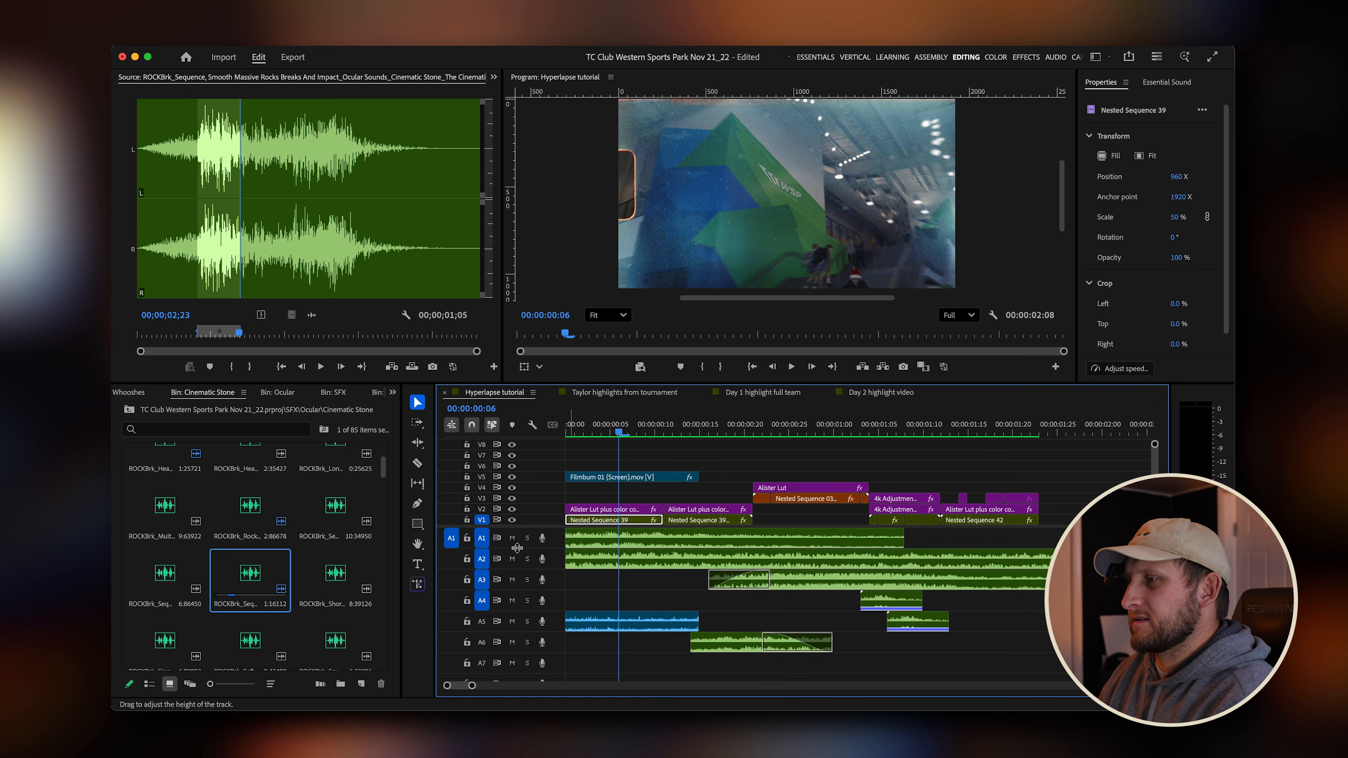
shift+click(513, 621)
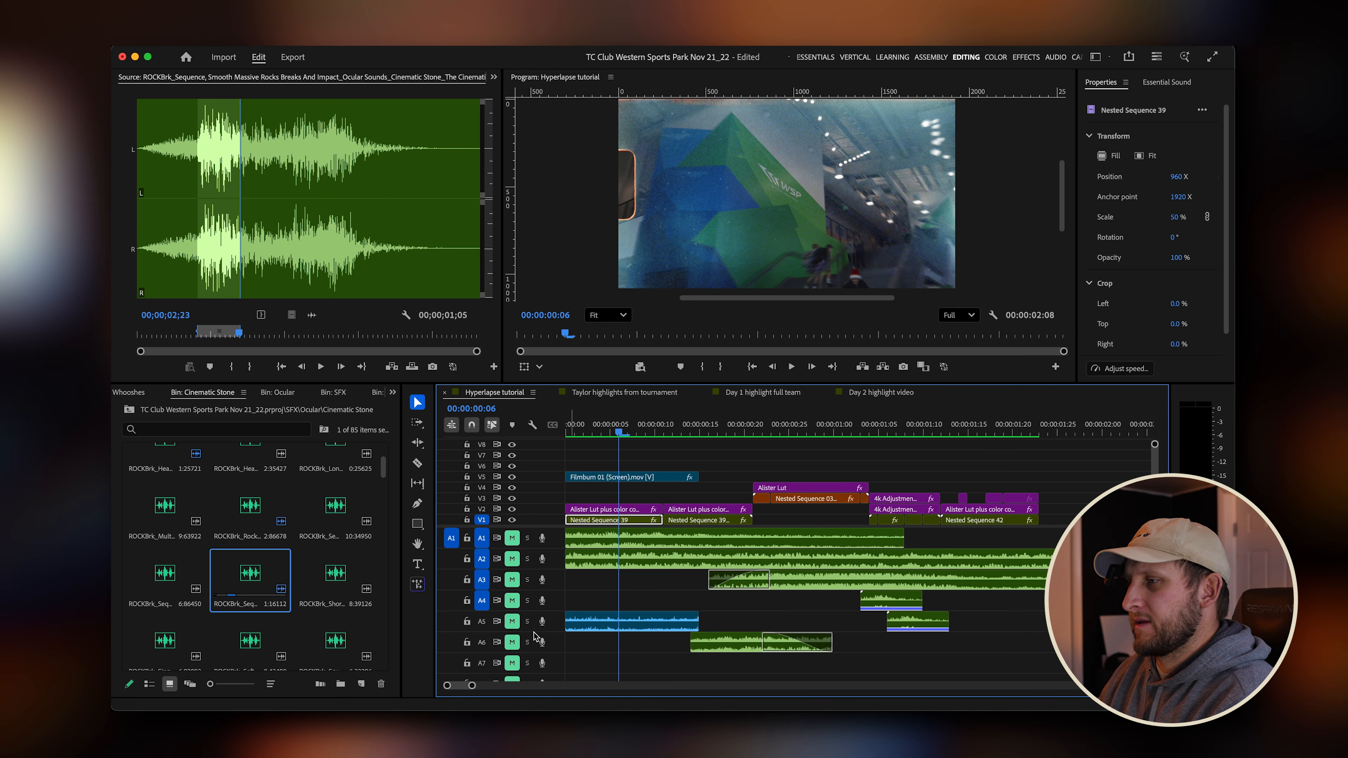
shift+click(513, 642)
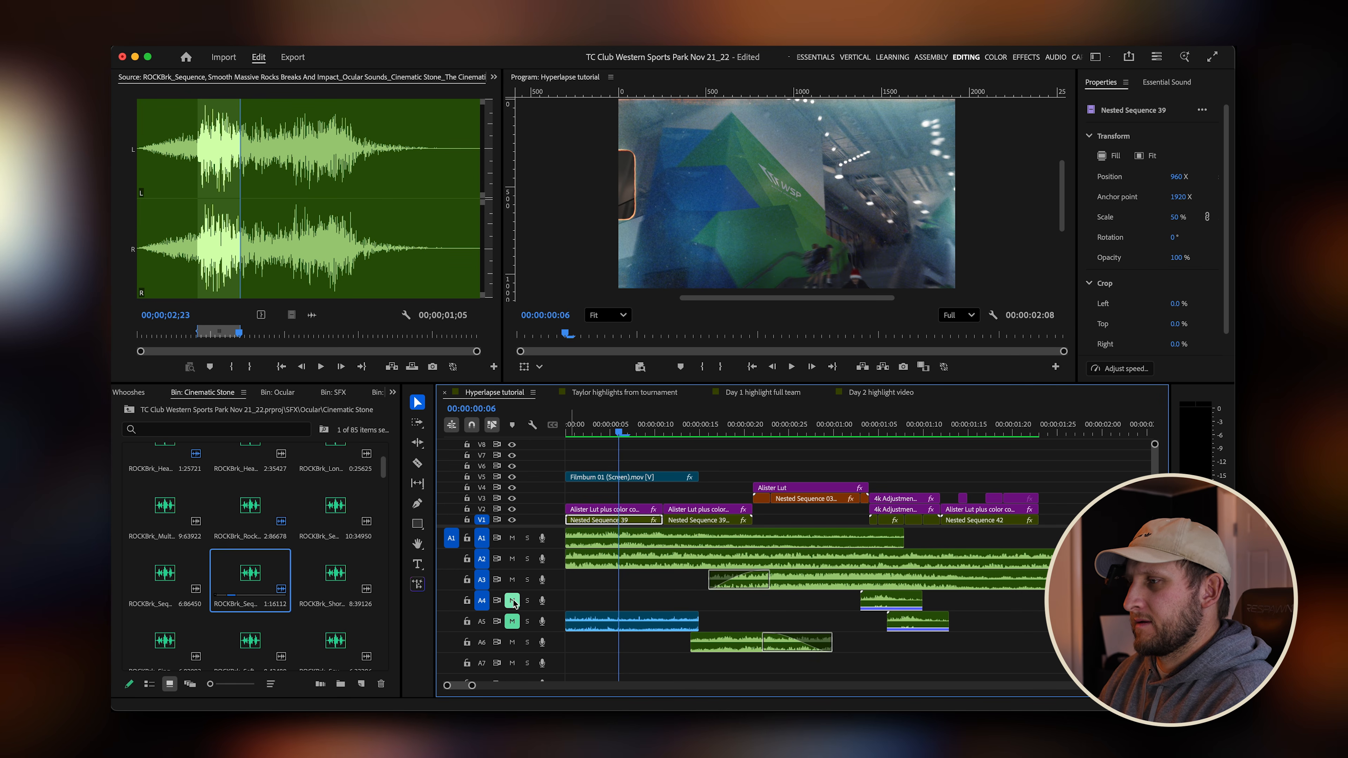
drag(620, 434, 496, 435)
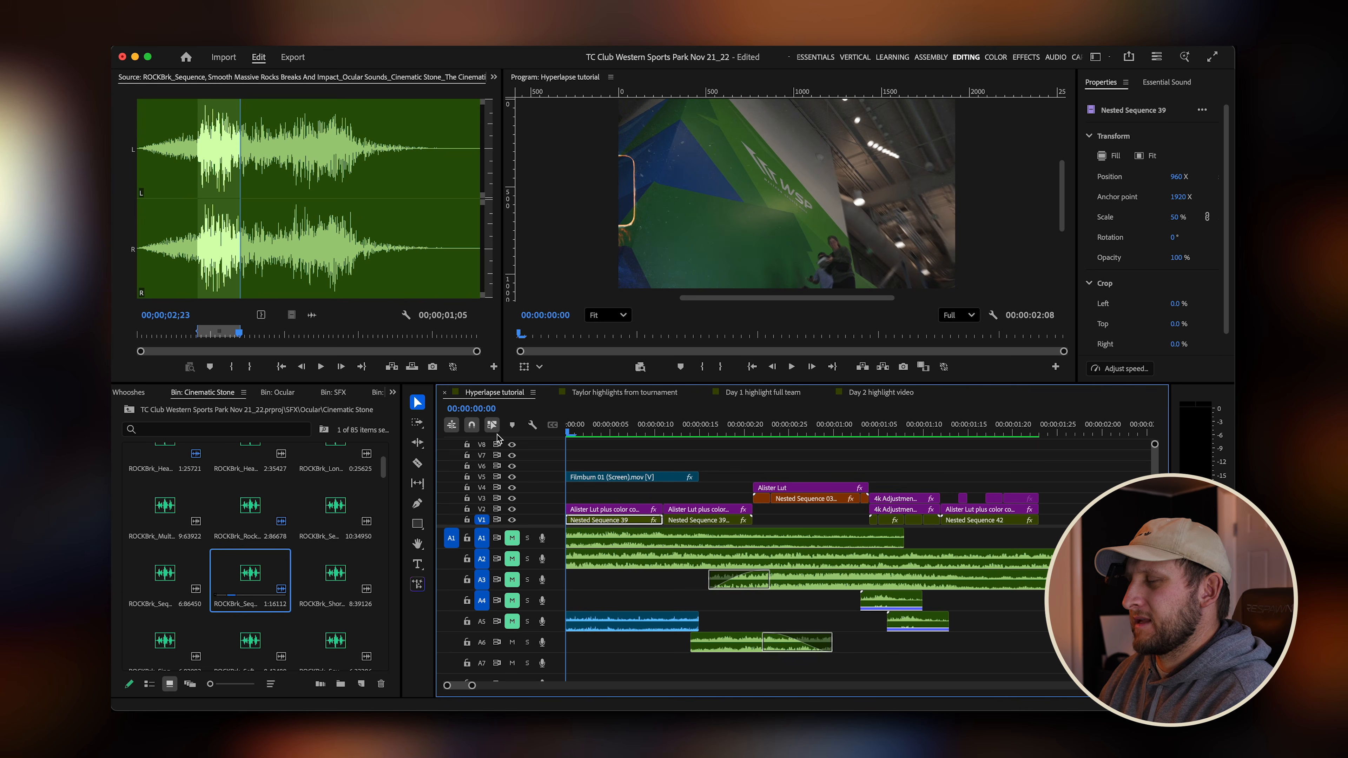
key(space)
key(space)
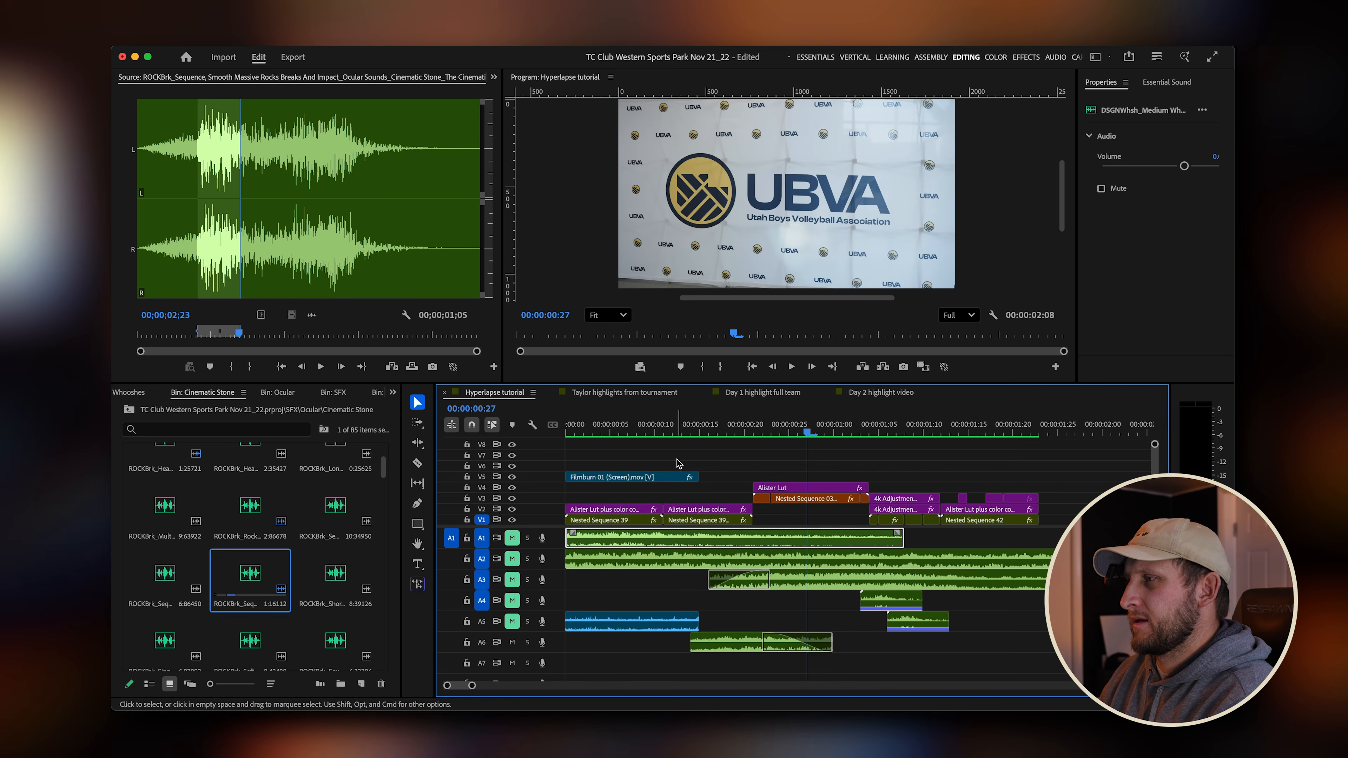
Scrub and play through the first transition to judge the rock sound's timing.
mouse_move(725, 434)
mouse_down()
mouse_move(711, 434)
mouse_move(746, 433)
mouse_up()
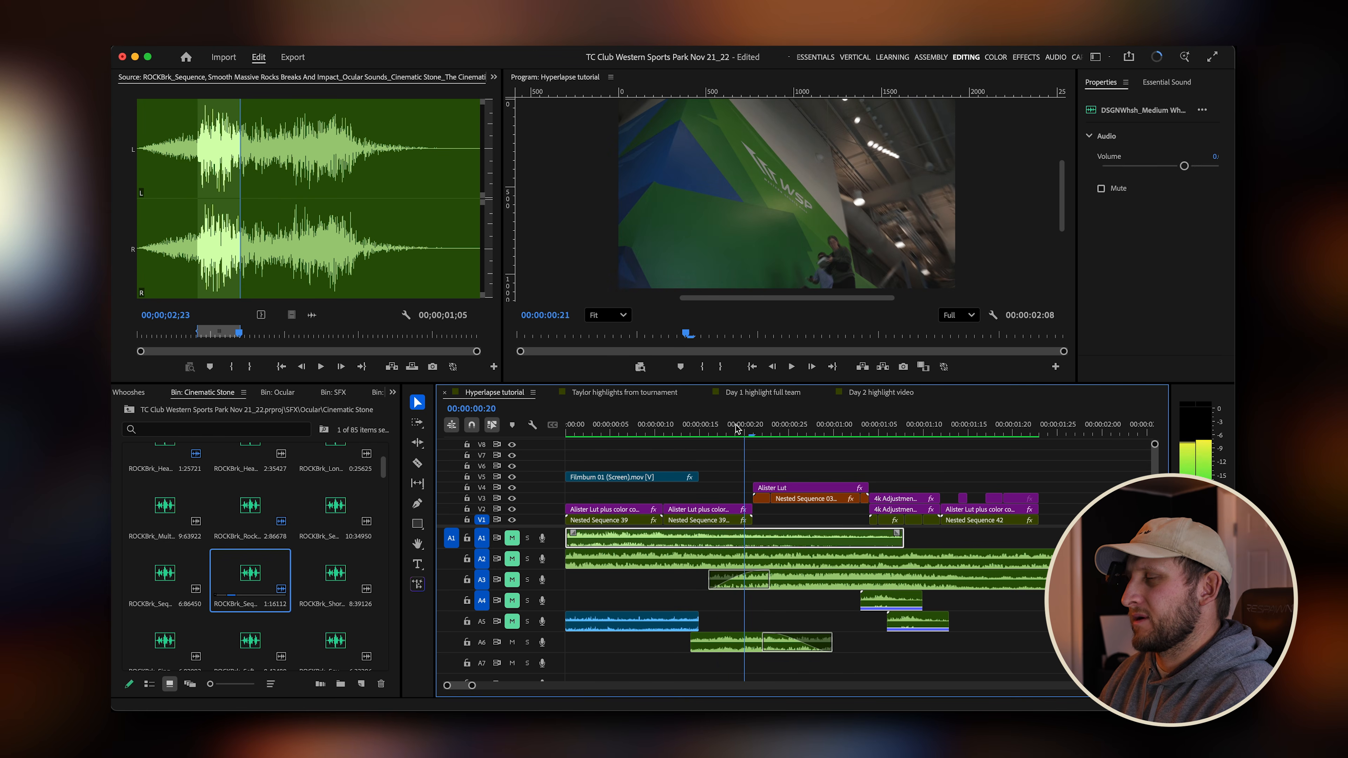
click(672, 429)
key(space)
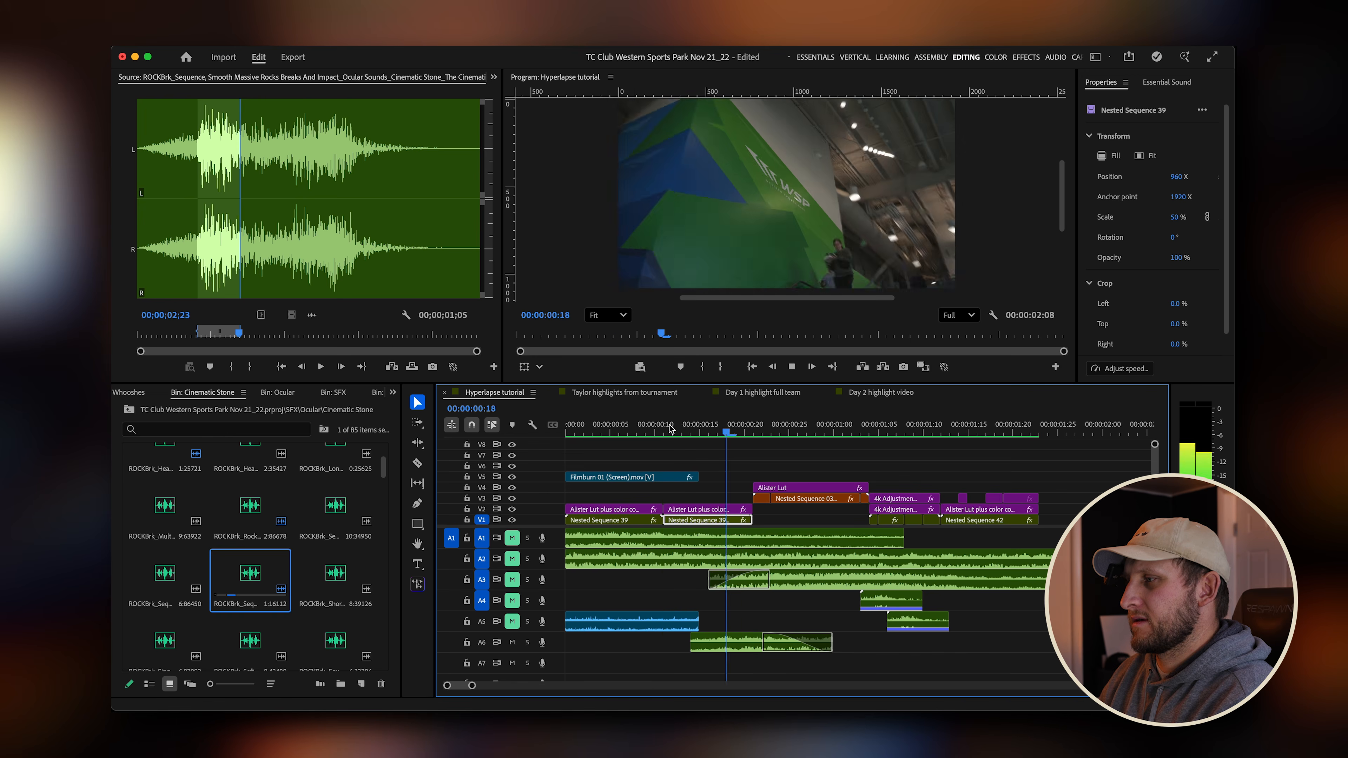
key(space)
click(692, 430)
key(space)
click(728, 429)
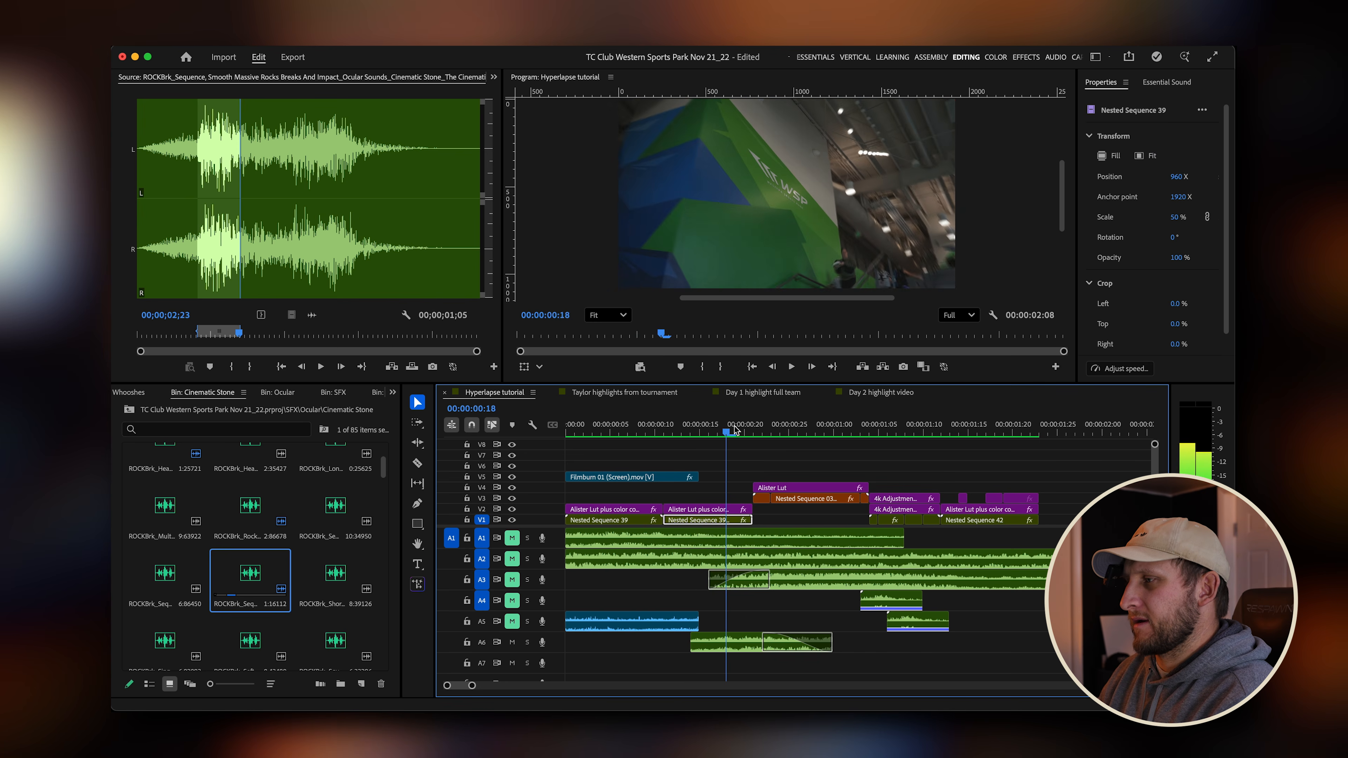
mouse_move(734, 431)
mouse_down()
mouse_move(667, 435)
mouse_move(768, 434)
mouse_move(756, 434)
mouse_up()
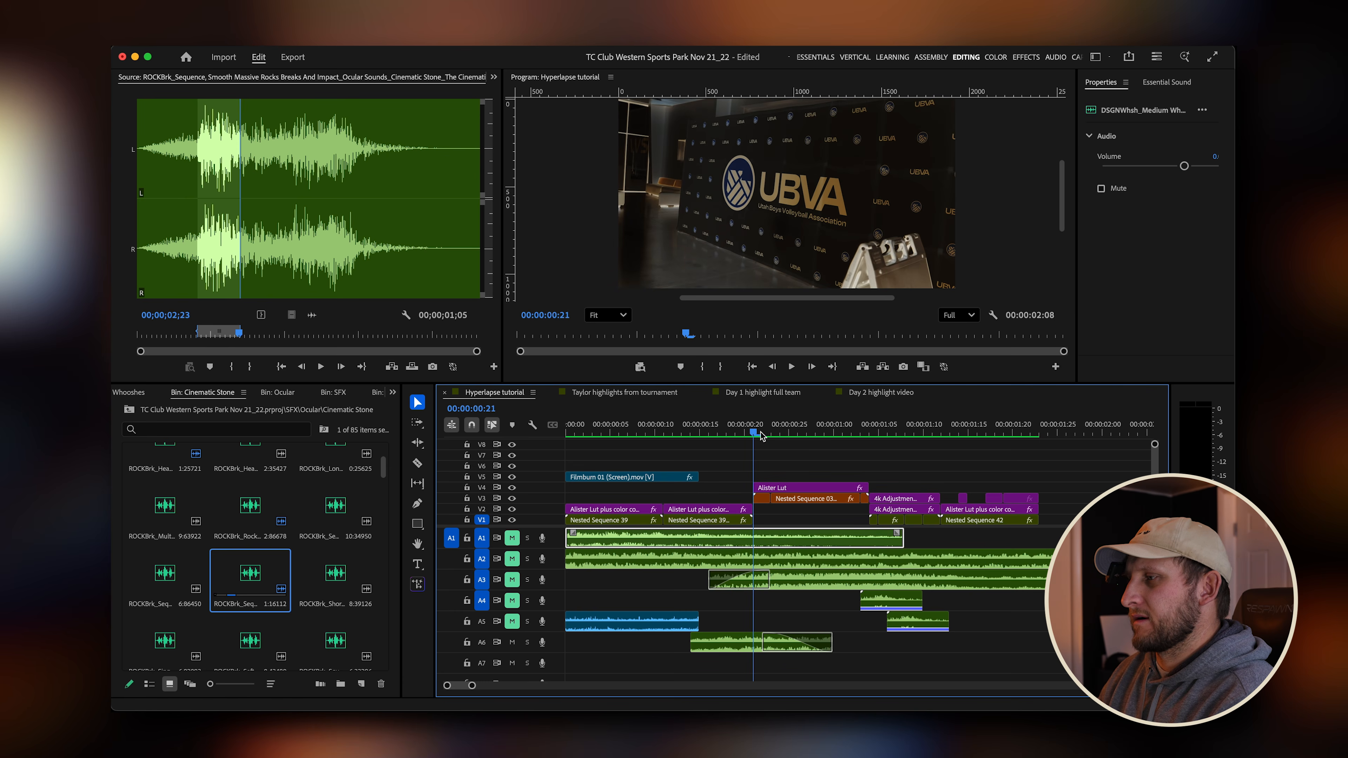
Shift the rock sound clip on A6 slightly later and play back the transition.
drag(747, 644, 771, 643)
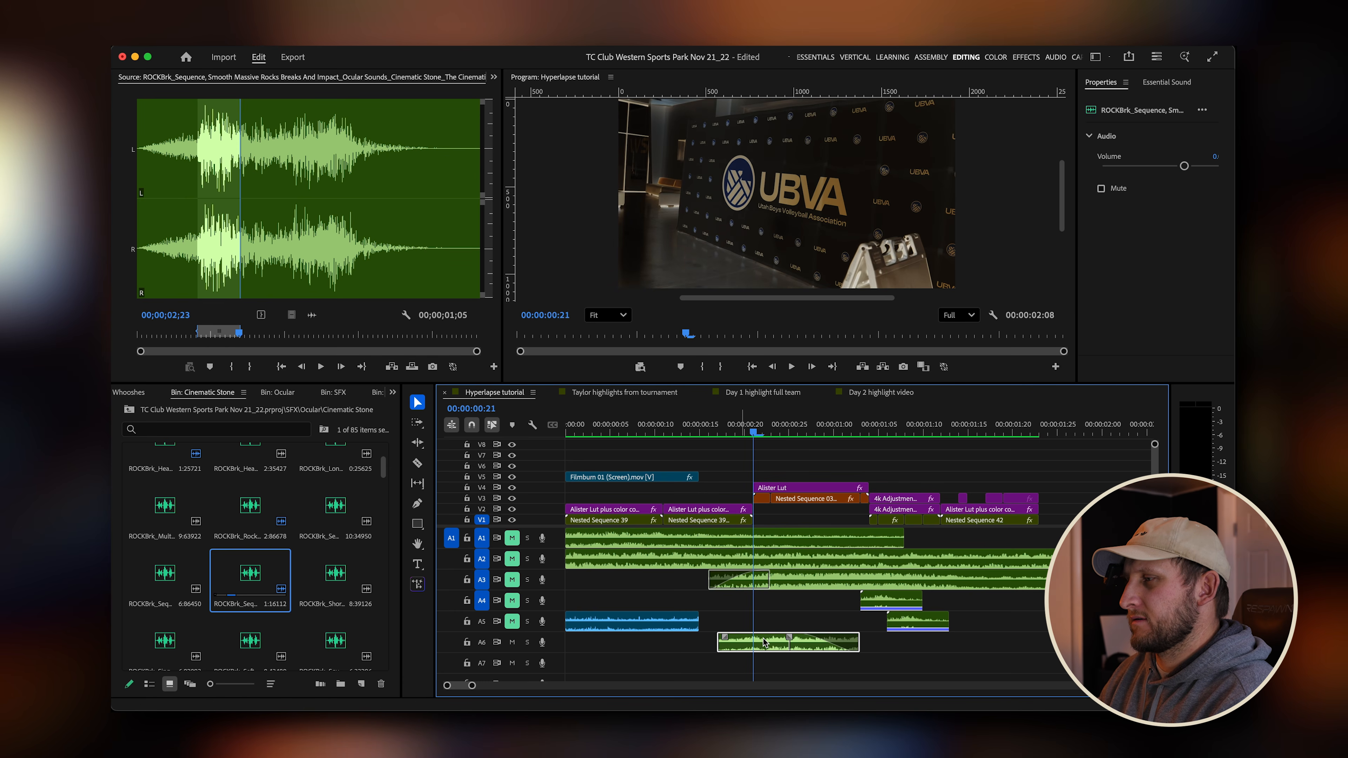
click(702, 433)
key(space)
key(space)
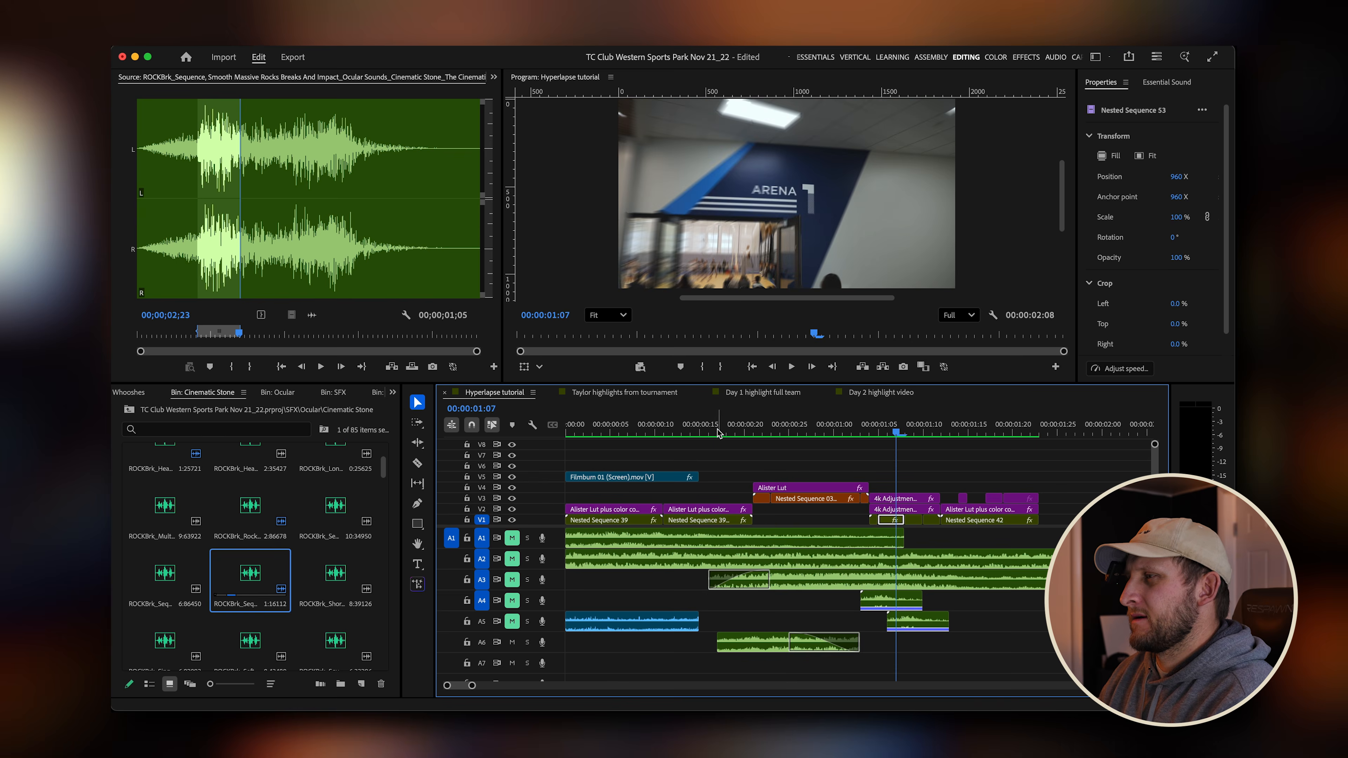
drag(701, 434, 665, 434)
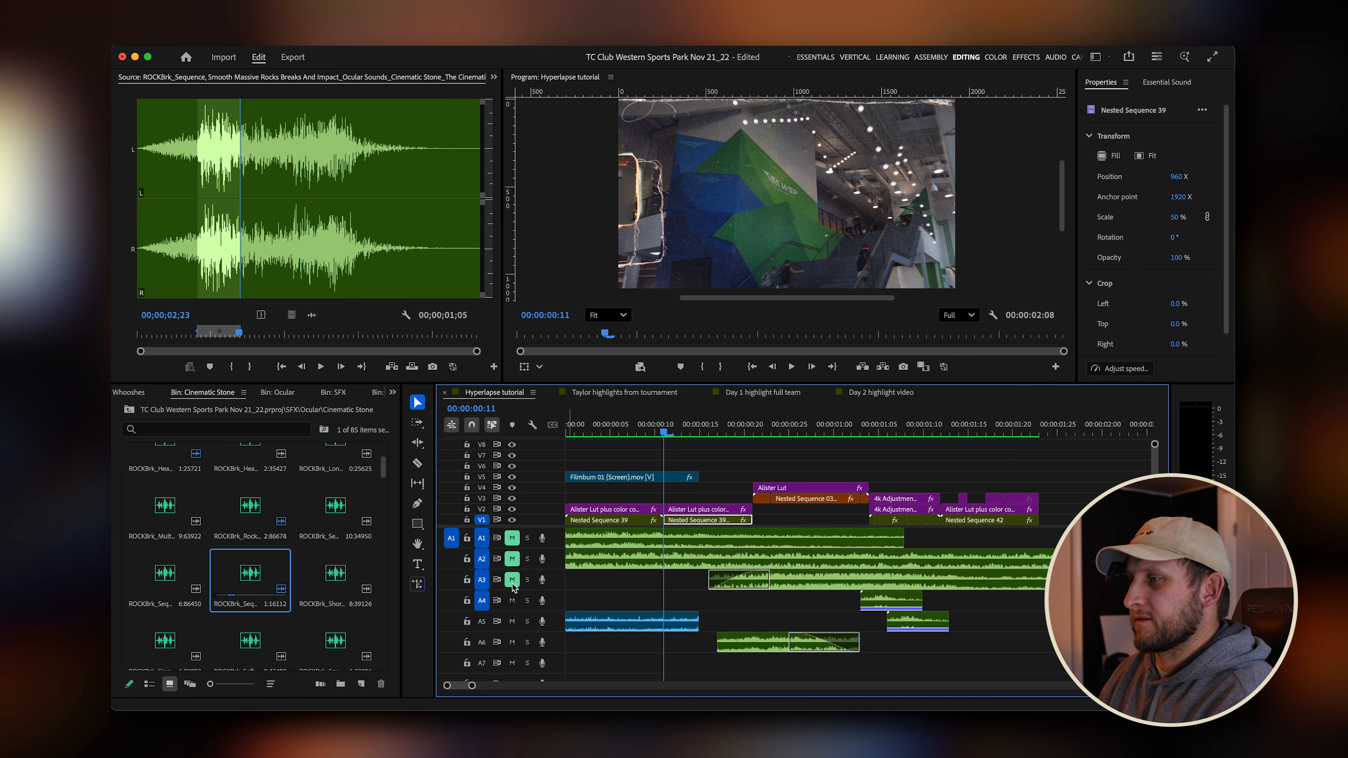
key(space)
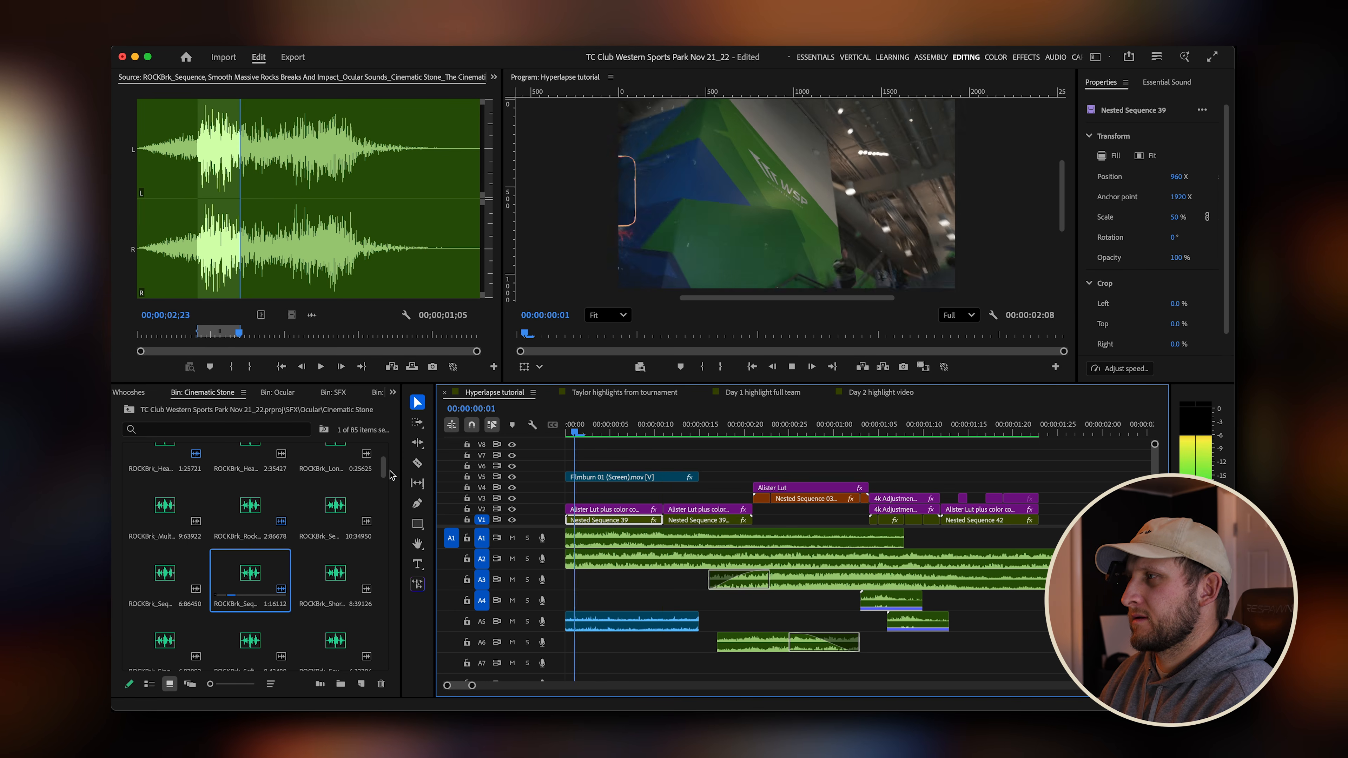
key(space)
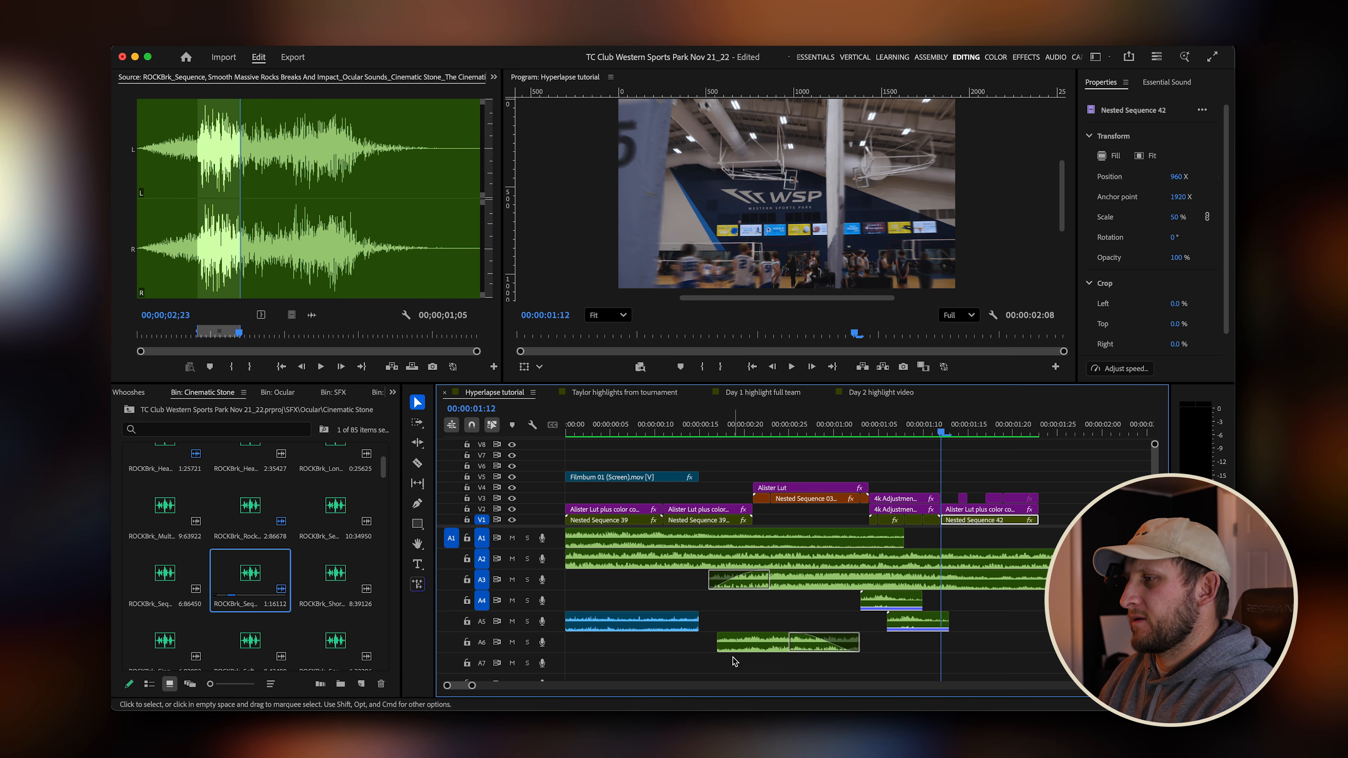
Extend the rock sound clip's start earlier on A6 and play the sequence from the beginning.
mouse_move(717, 643)
mouse_down()
mouse_move(686, 644)
mouse_move(728, 637)
mouse_up()
key(Home)
key(space)
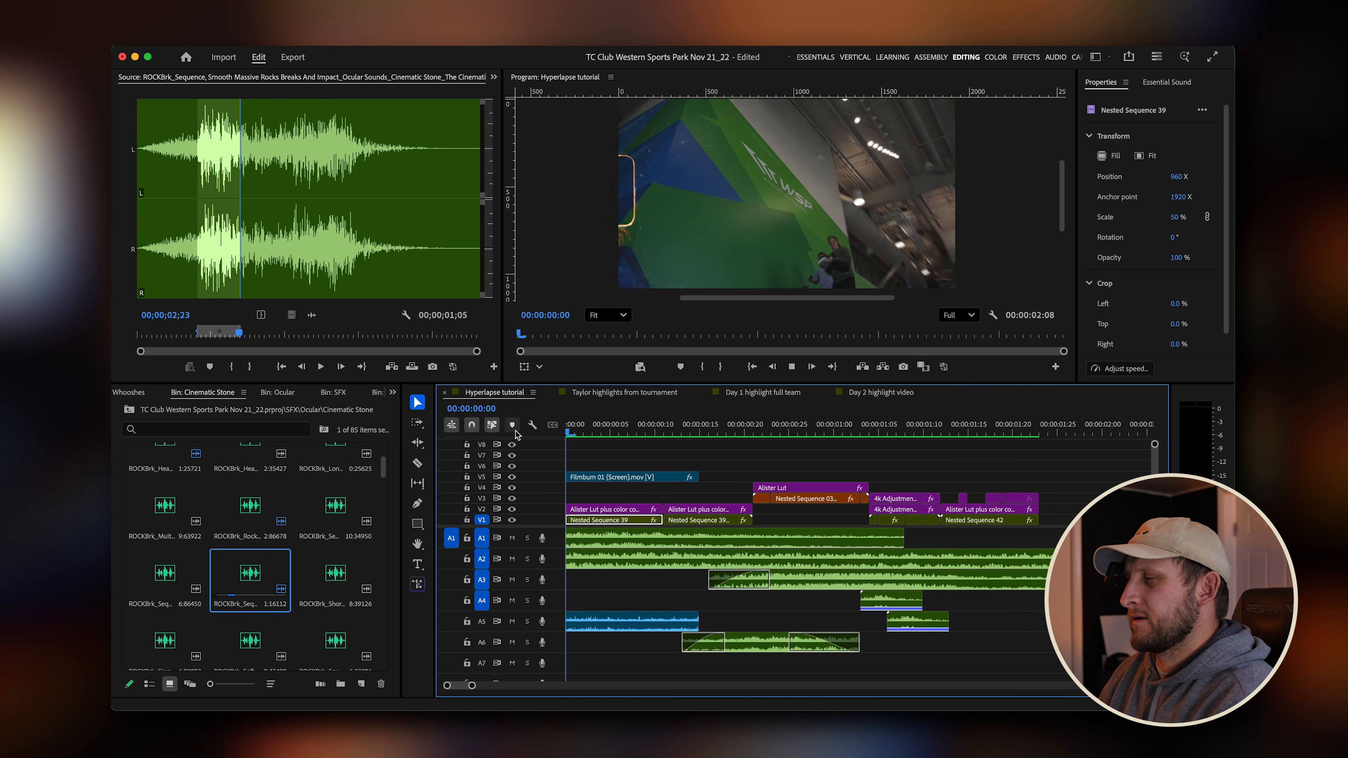
key(space)
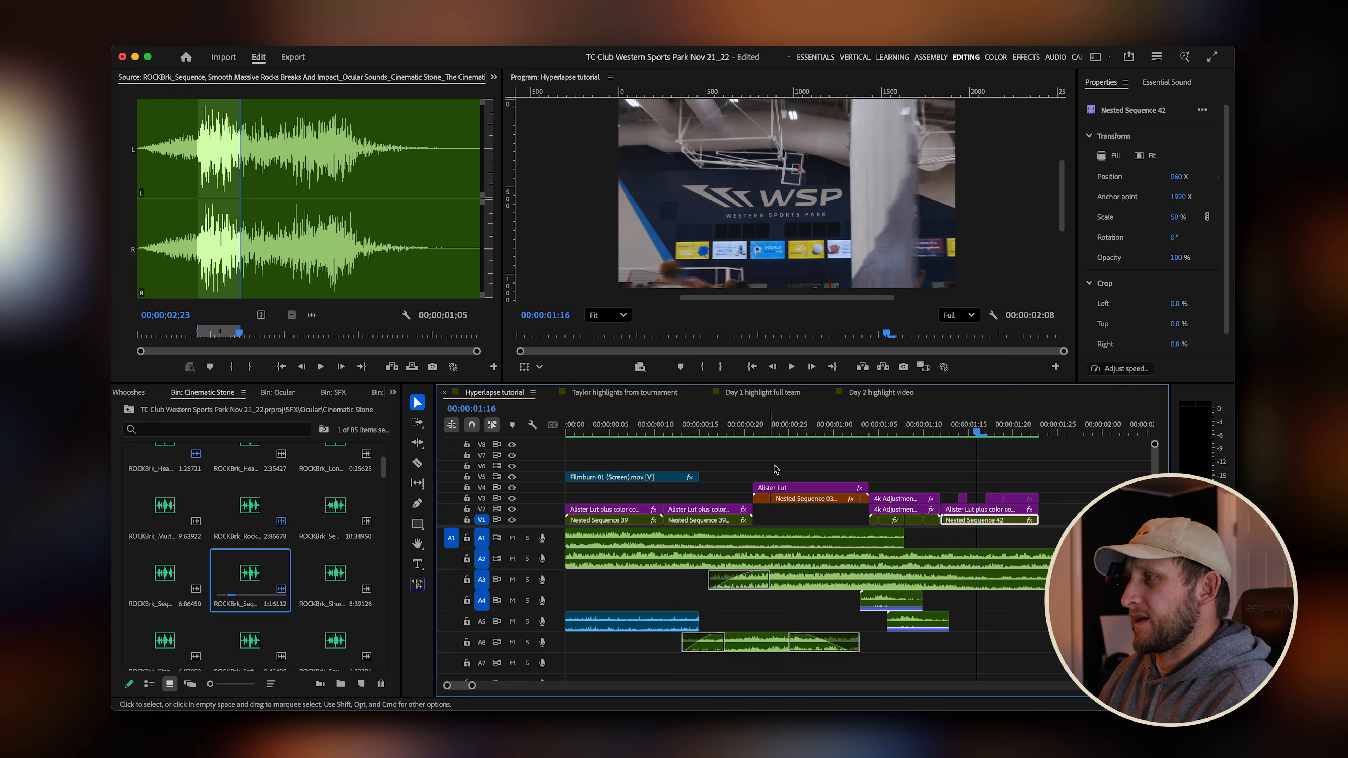
Open the Camera Shutters bin and preview several shutter sounds in the source monitor.
click(745, 431)
drag(761, 433, 945, 447)
key(minus)
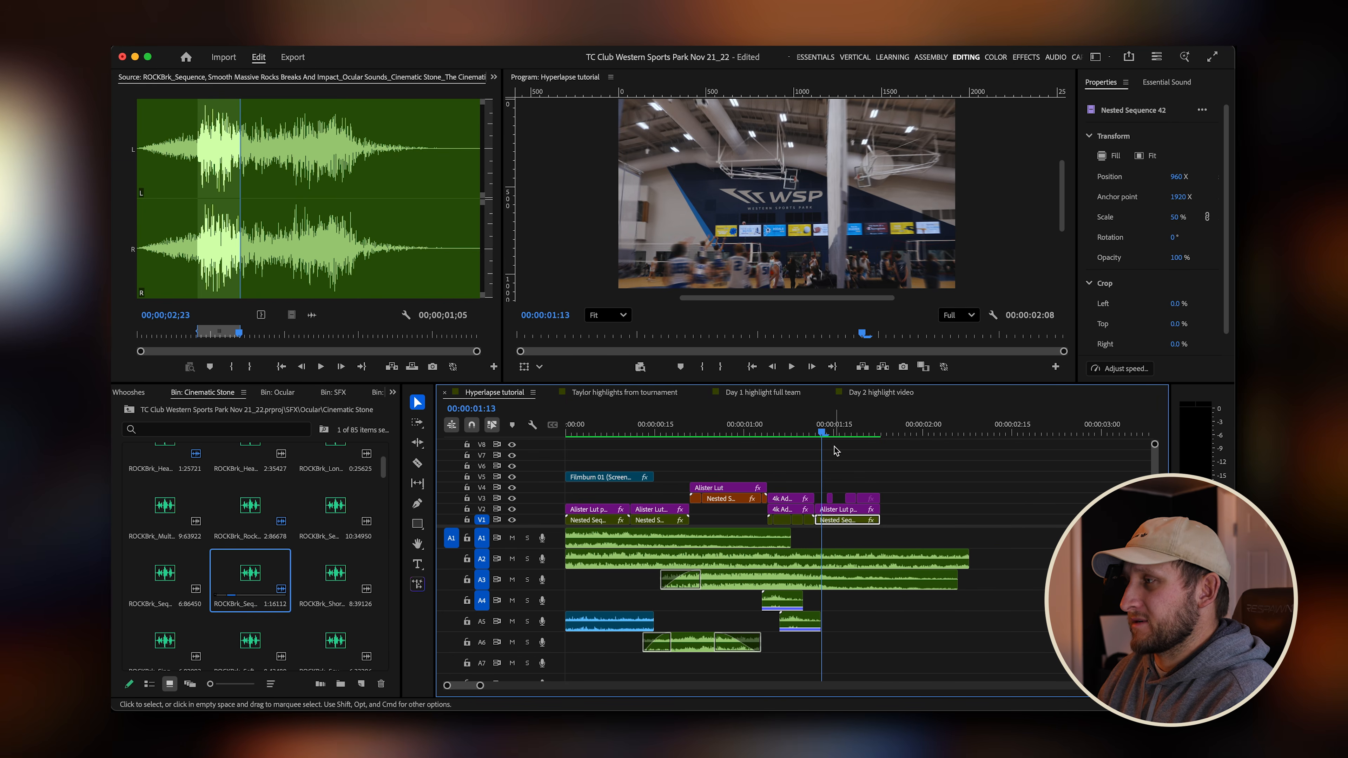
mouse_move(839, 431)
mouse_down()
mouse_move(750, 434)
mouse_move(846, 433)
mouse_up()
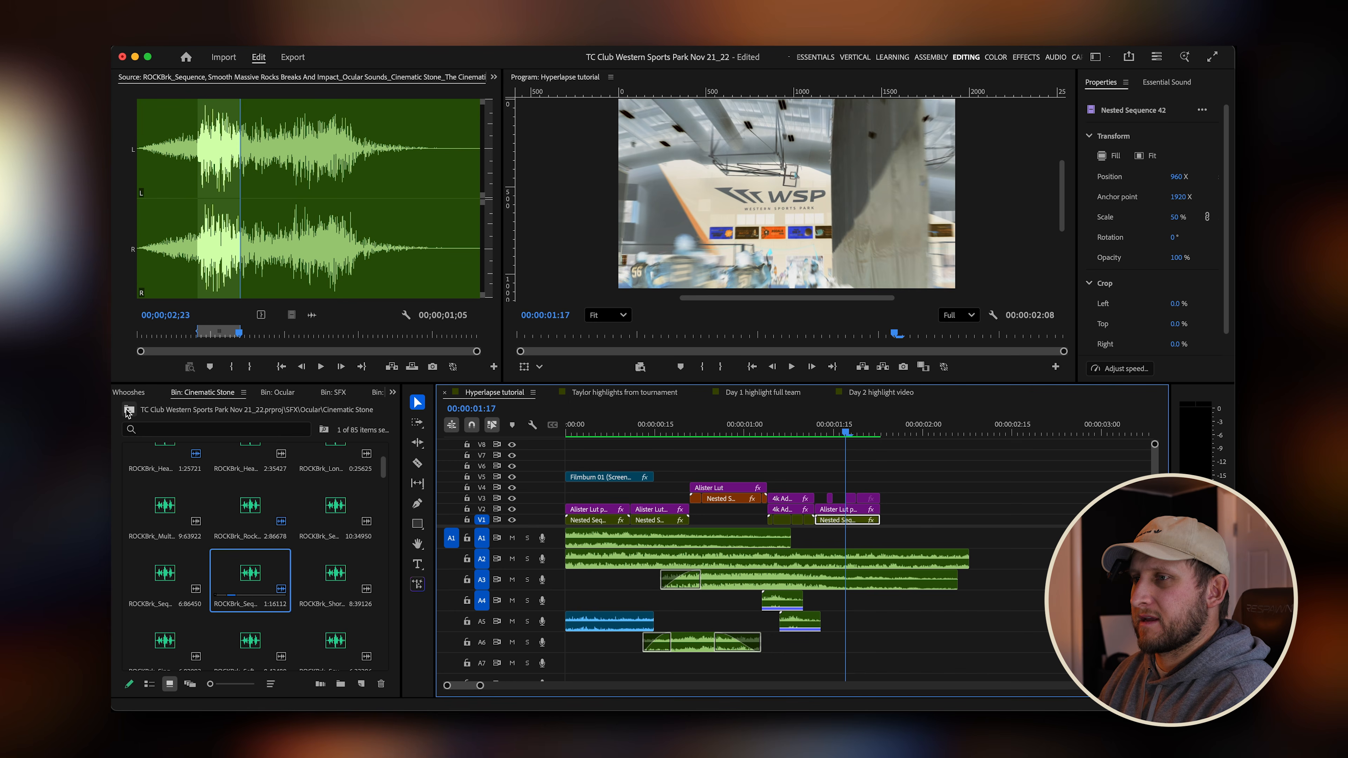
click(128, 412)
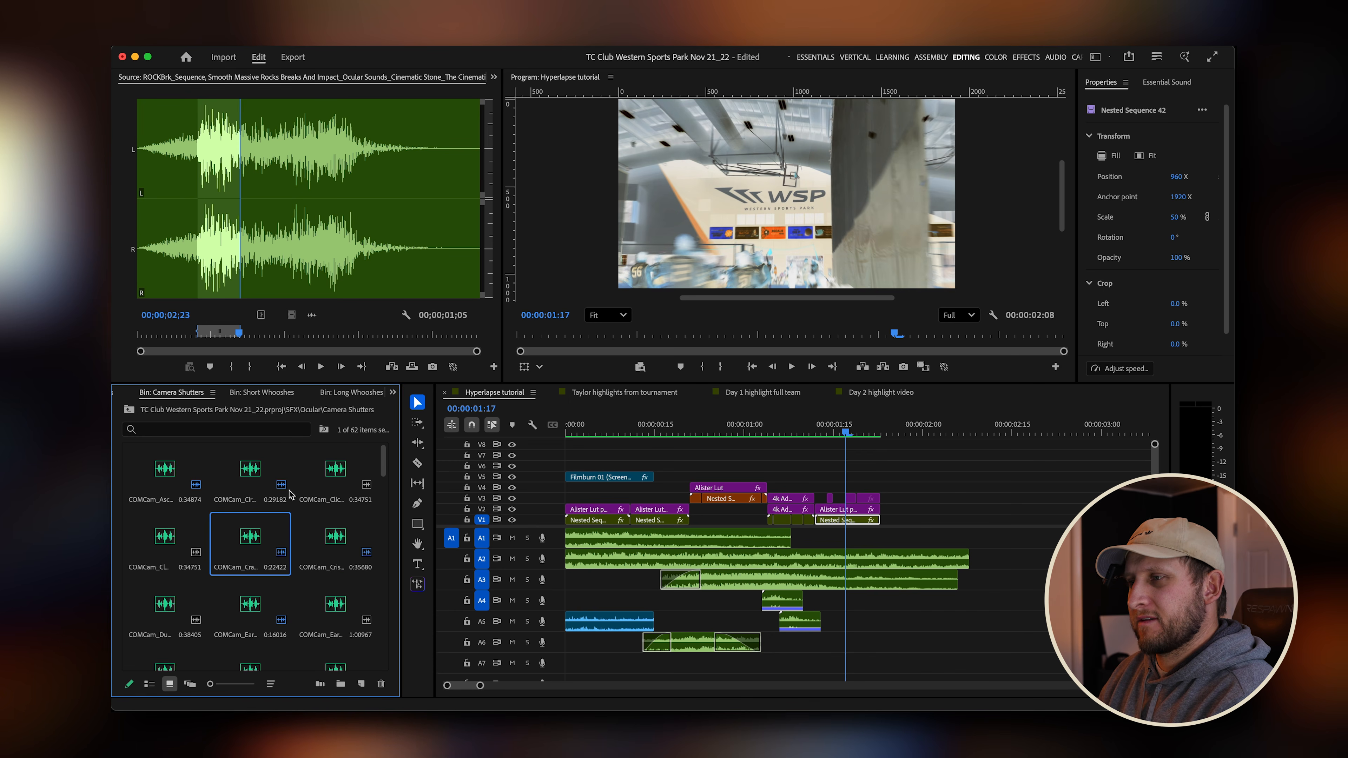
double_click(175, 611)
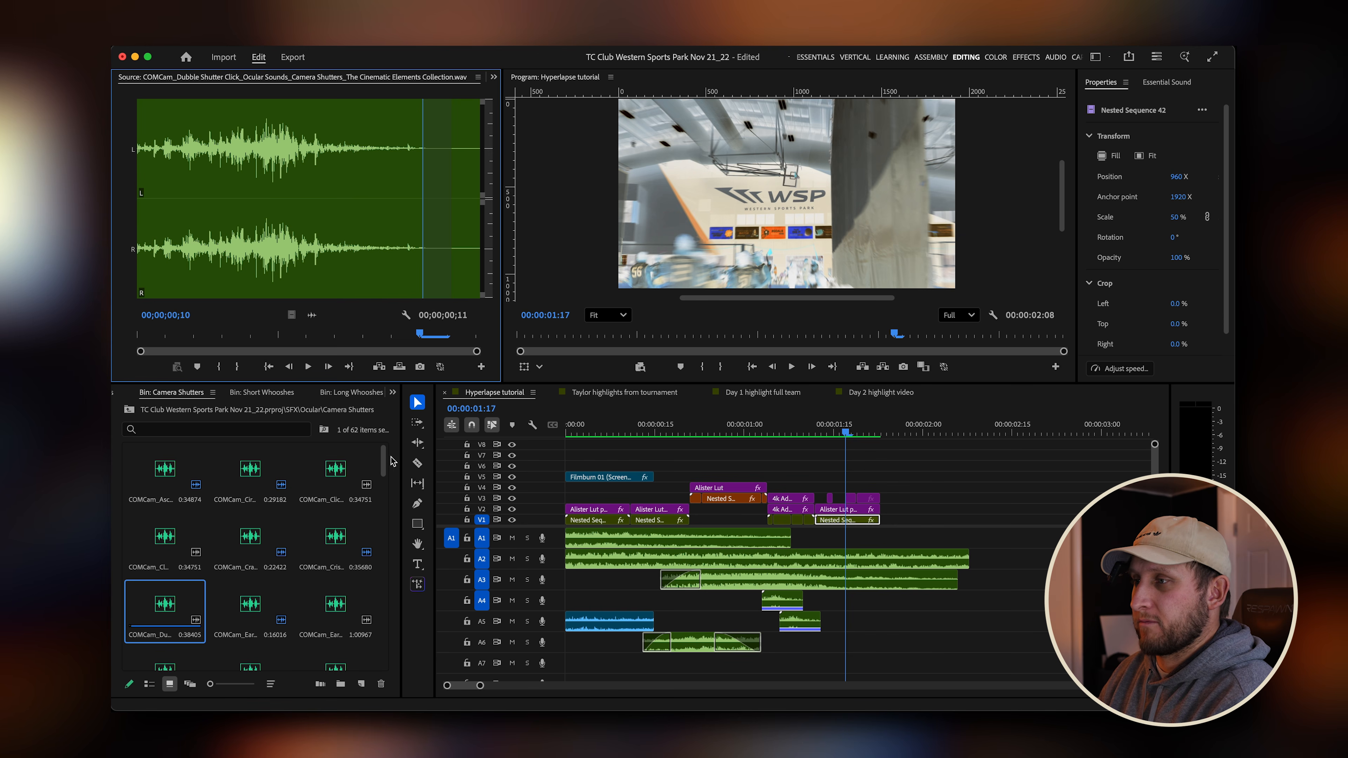
drag(385, 459, 384, 467)
key(space)
key(space)
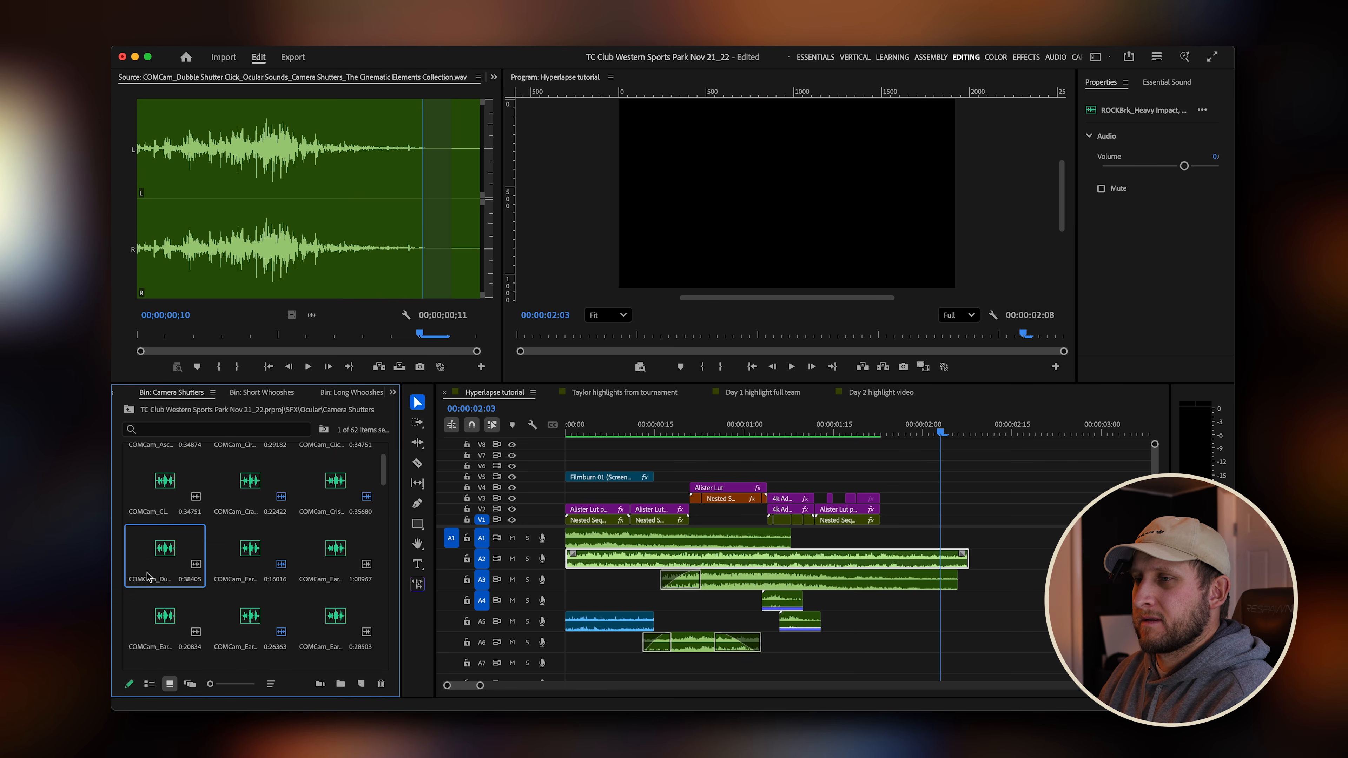
double_click(161, 555)
key(space)
key(space)
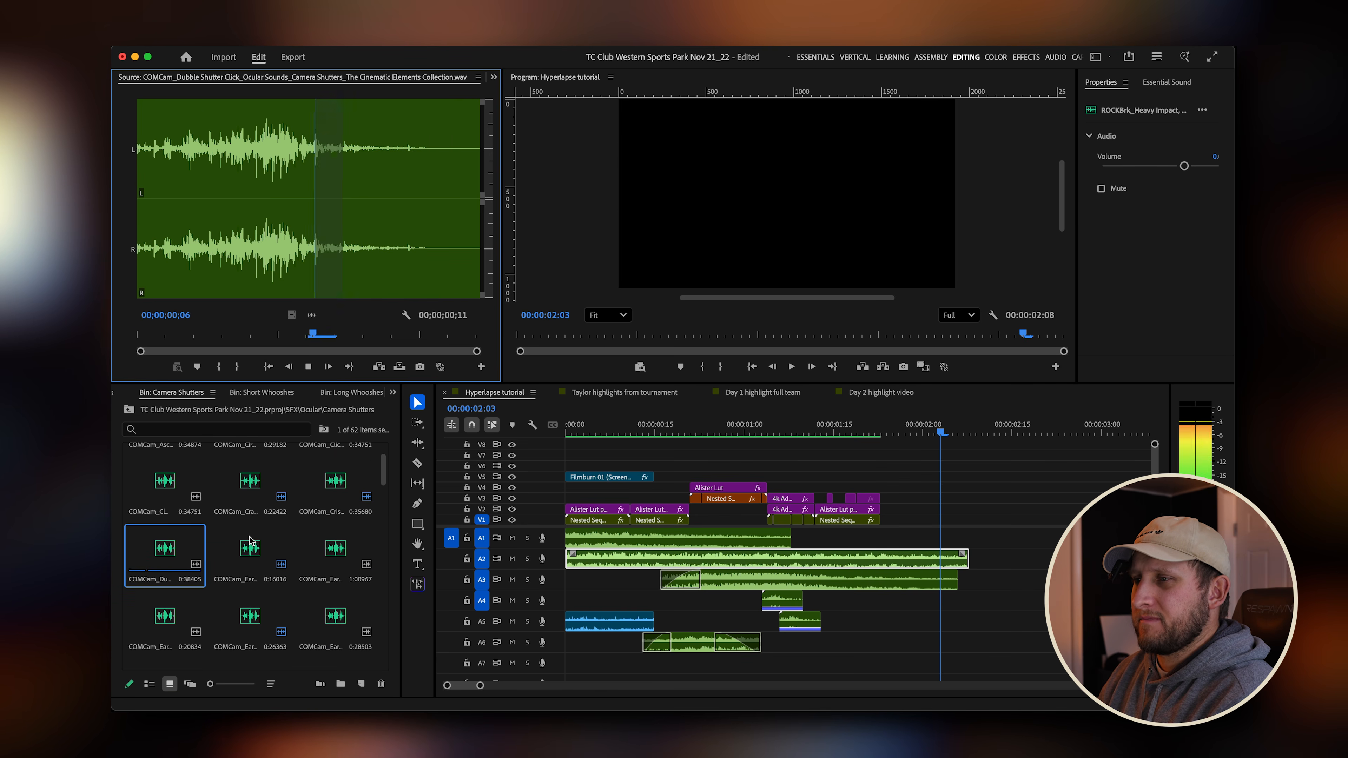
double_click(335, 551)
key(space)
key(space)
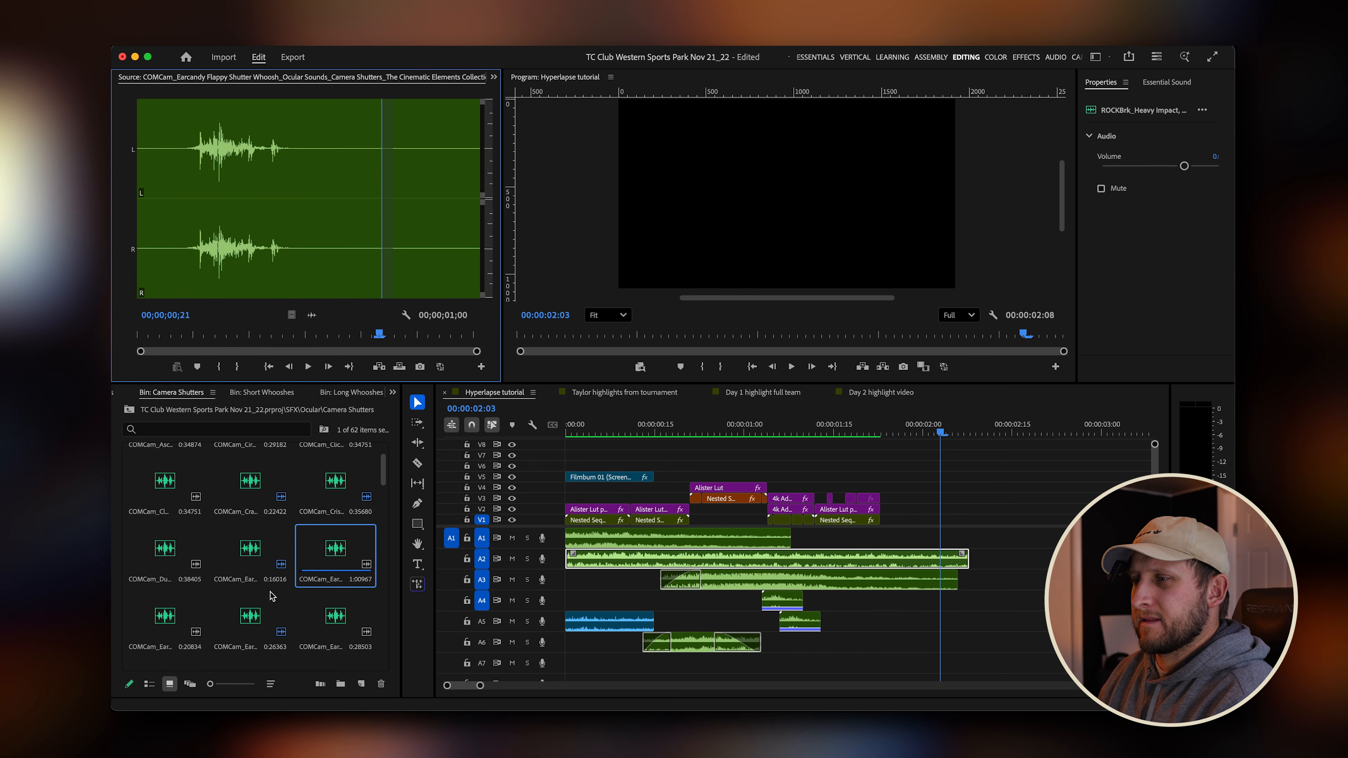
Mark in and out points on the Earcandy Flappy Shutter Whoosh and place it on track A4 near the second transition.
drag(266, 340, 825, 608)
key(i)
key(o)
key(=)
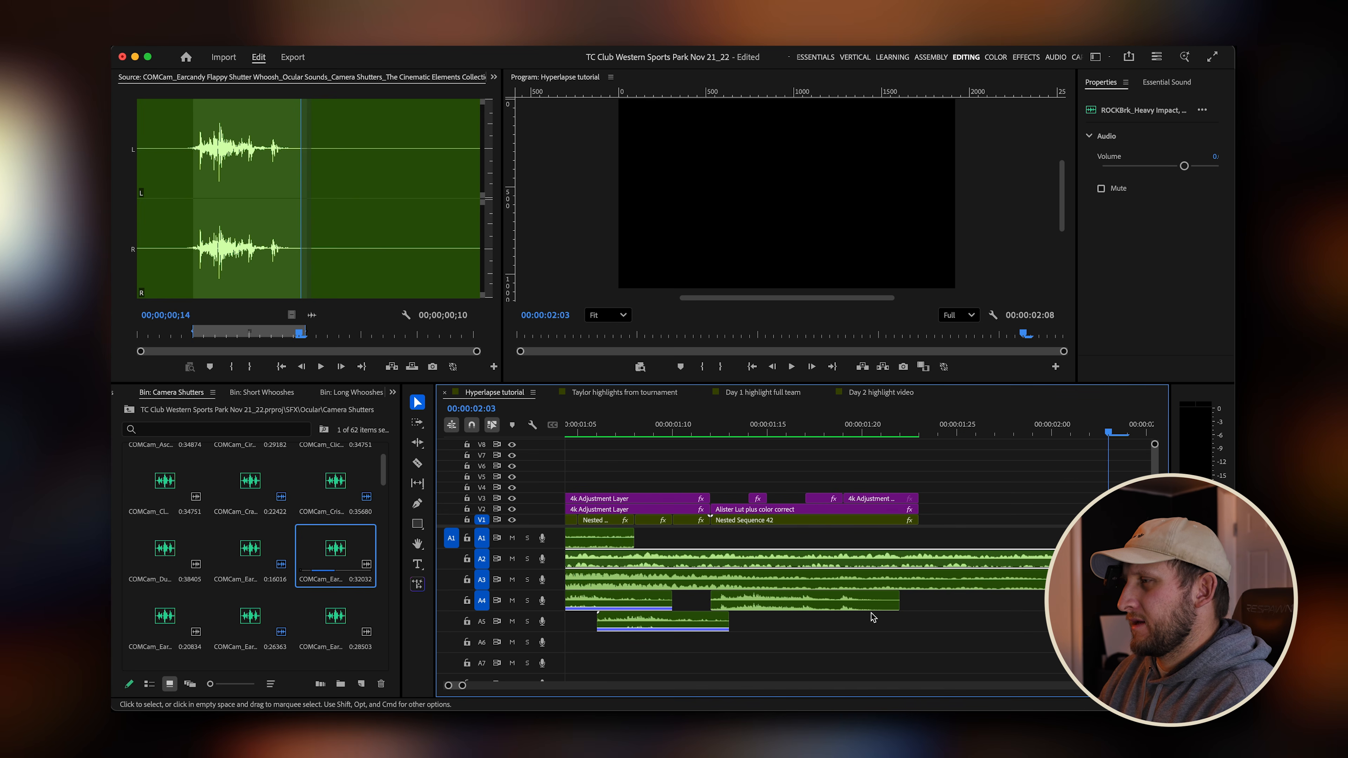
Lower the shutter whoosh clip's gain with Audio Gain.
click(814, 610)
key(g)
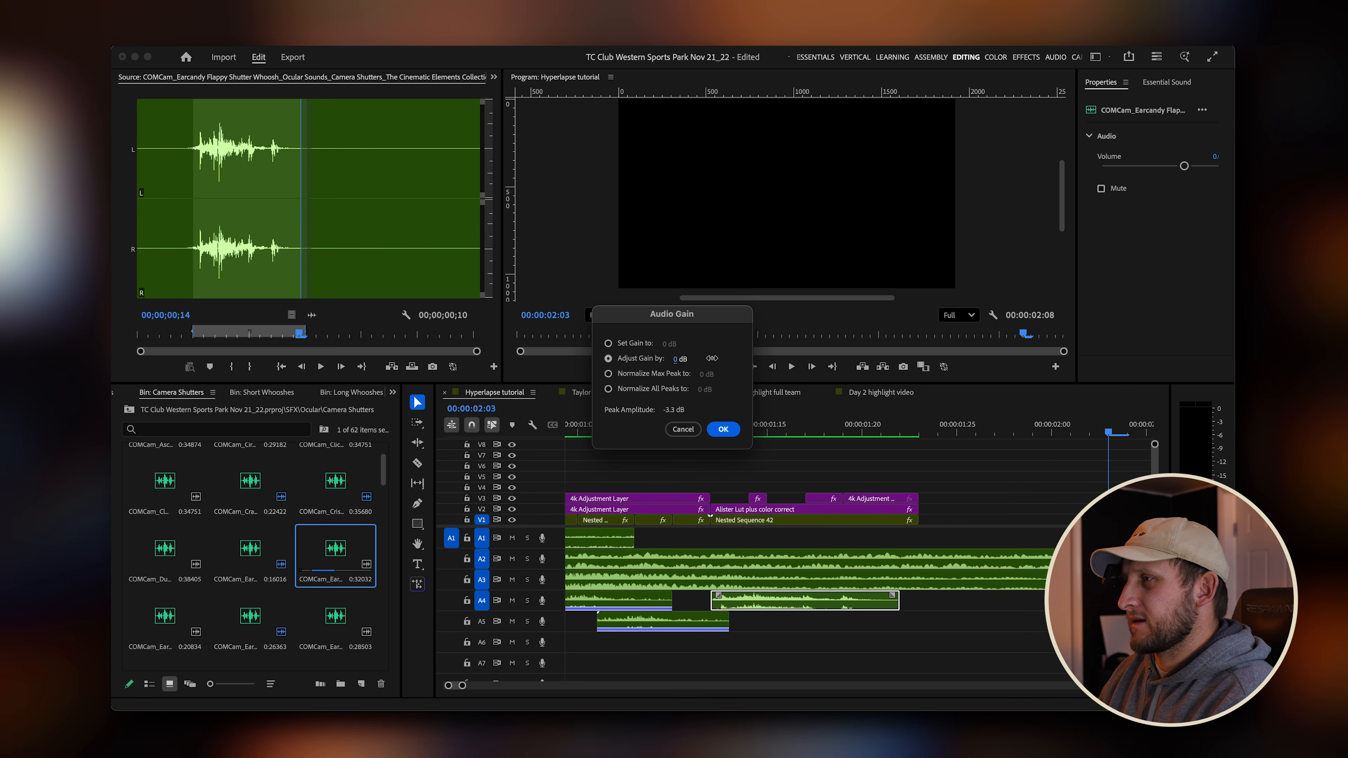
click(723, 429)
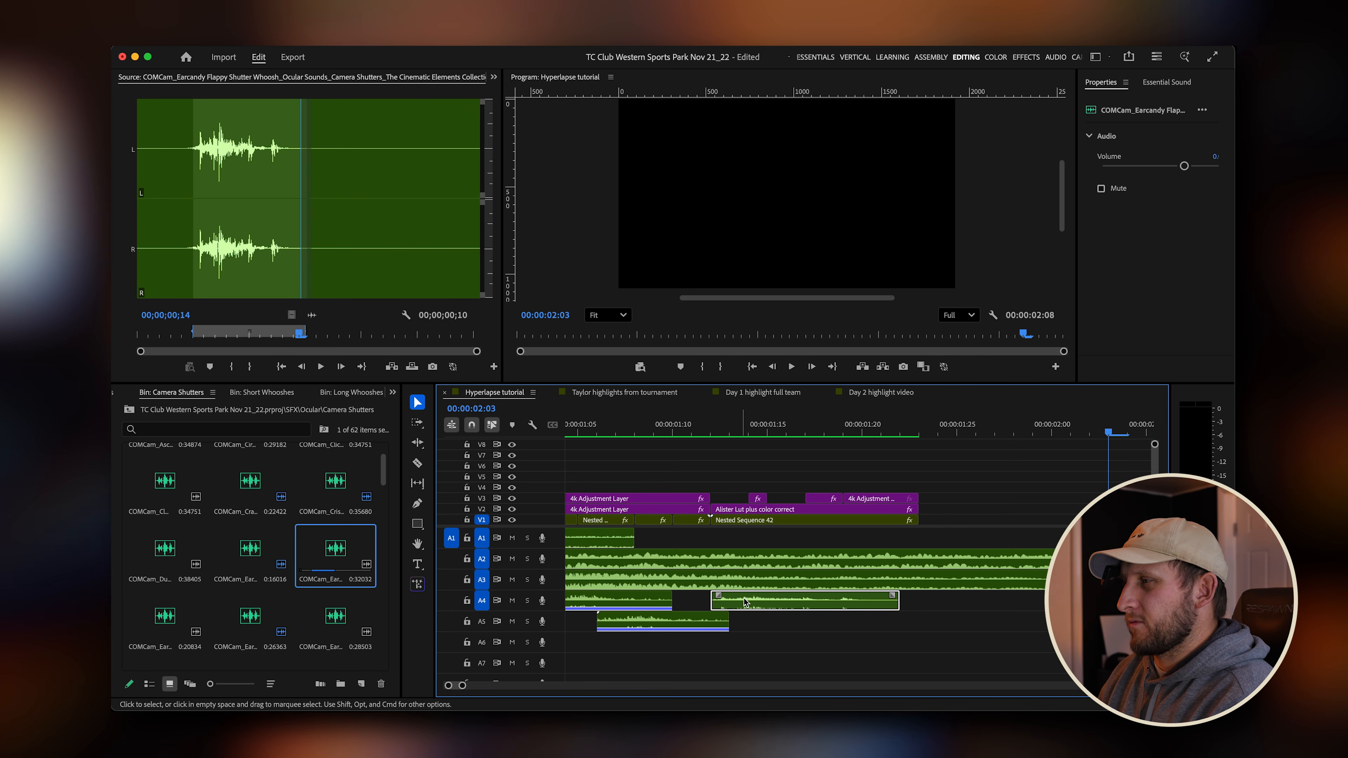
Move the shutter whoosh clip slightly later and rate-stretch it shorter by pulling in its end.
drag(780, 606, 799, 605)
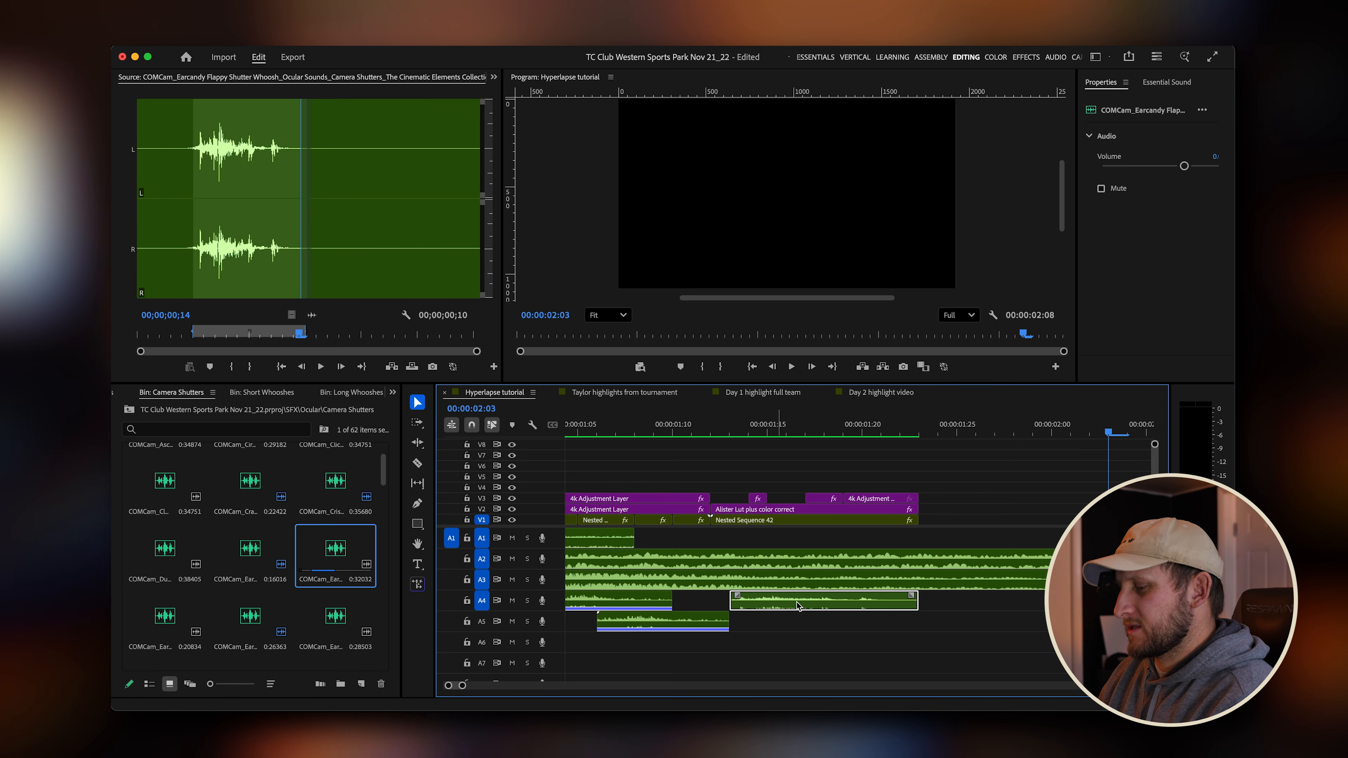
key(r)
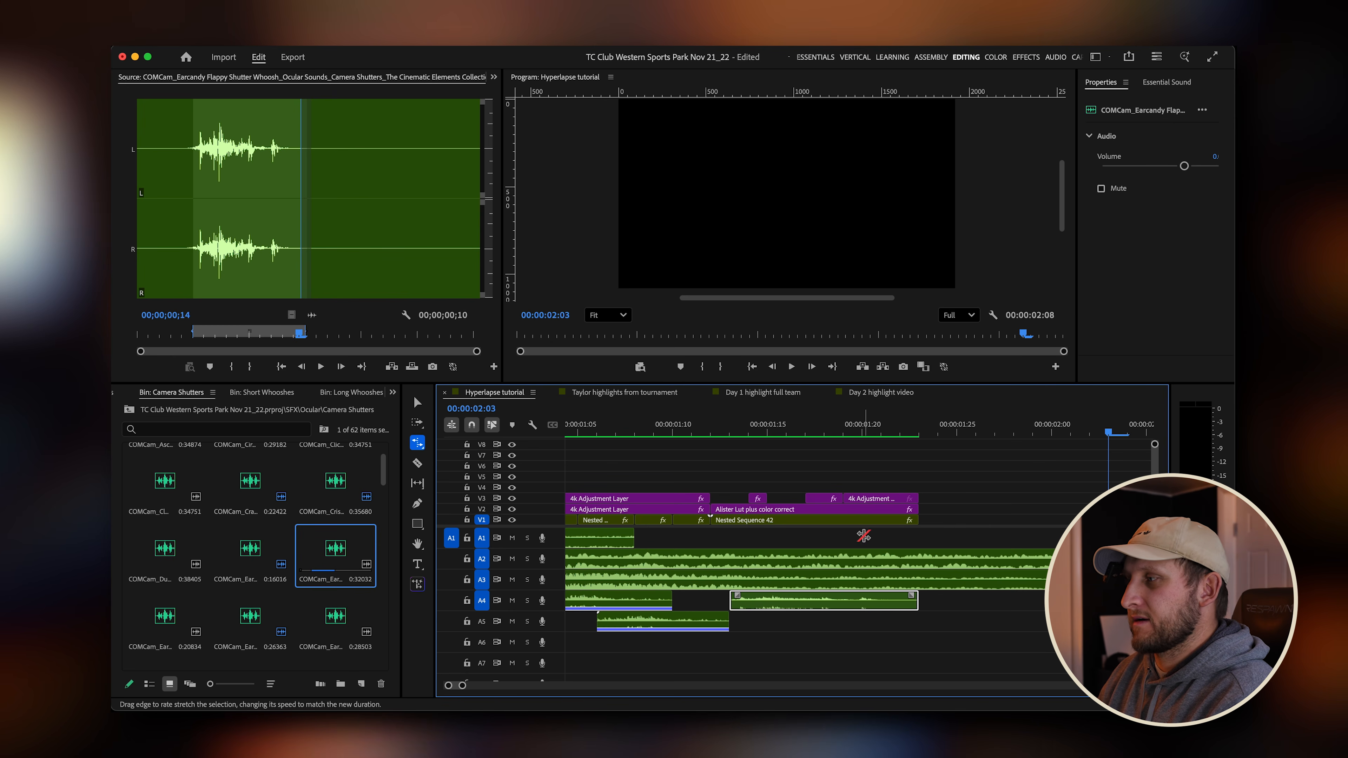
drag(915, 604, 878, 603)
key(v)
Play back and scrub through the second transition to check the shutter sound's timing.
click(692, 425)
key(space)
key(space)
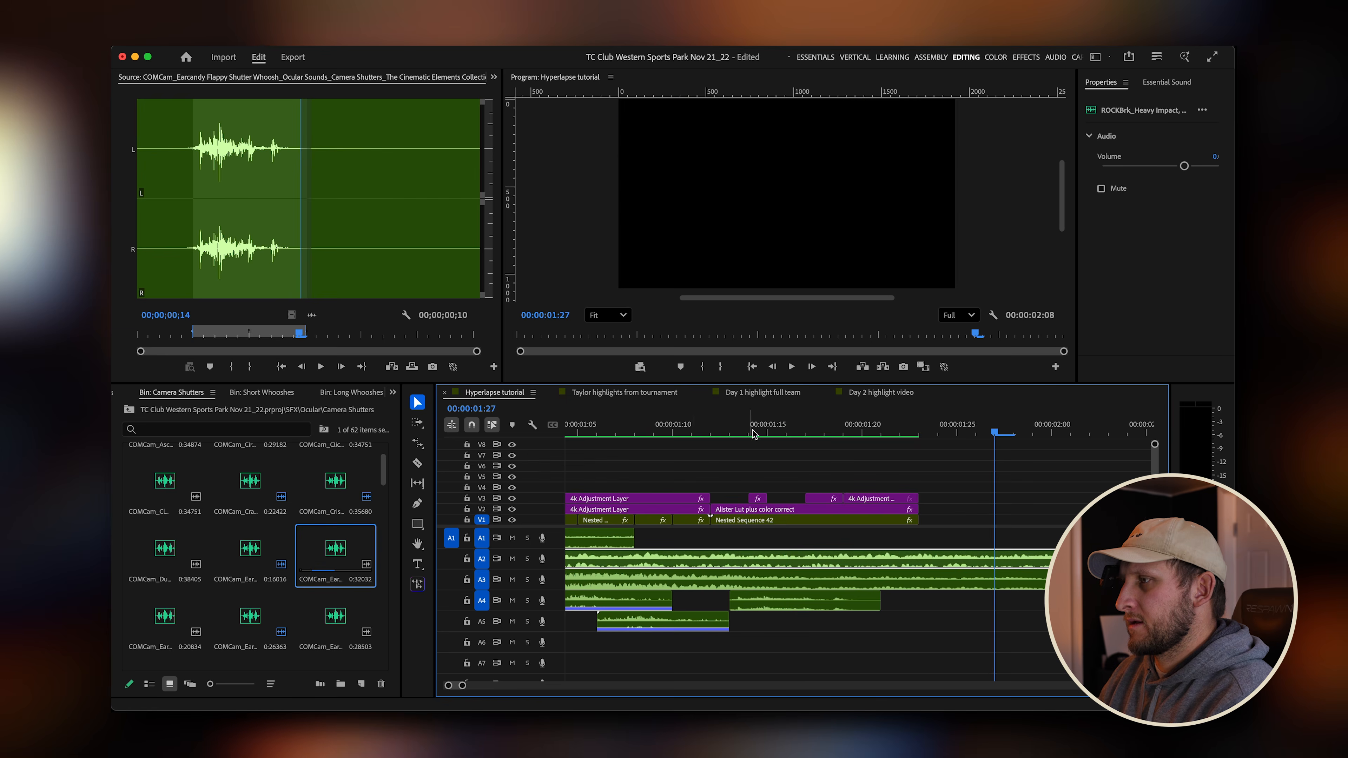
drag(753, 431, 621, 433)
key(space)
click(751, 428)
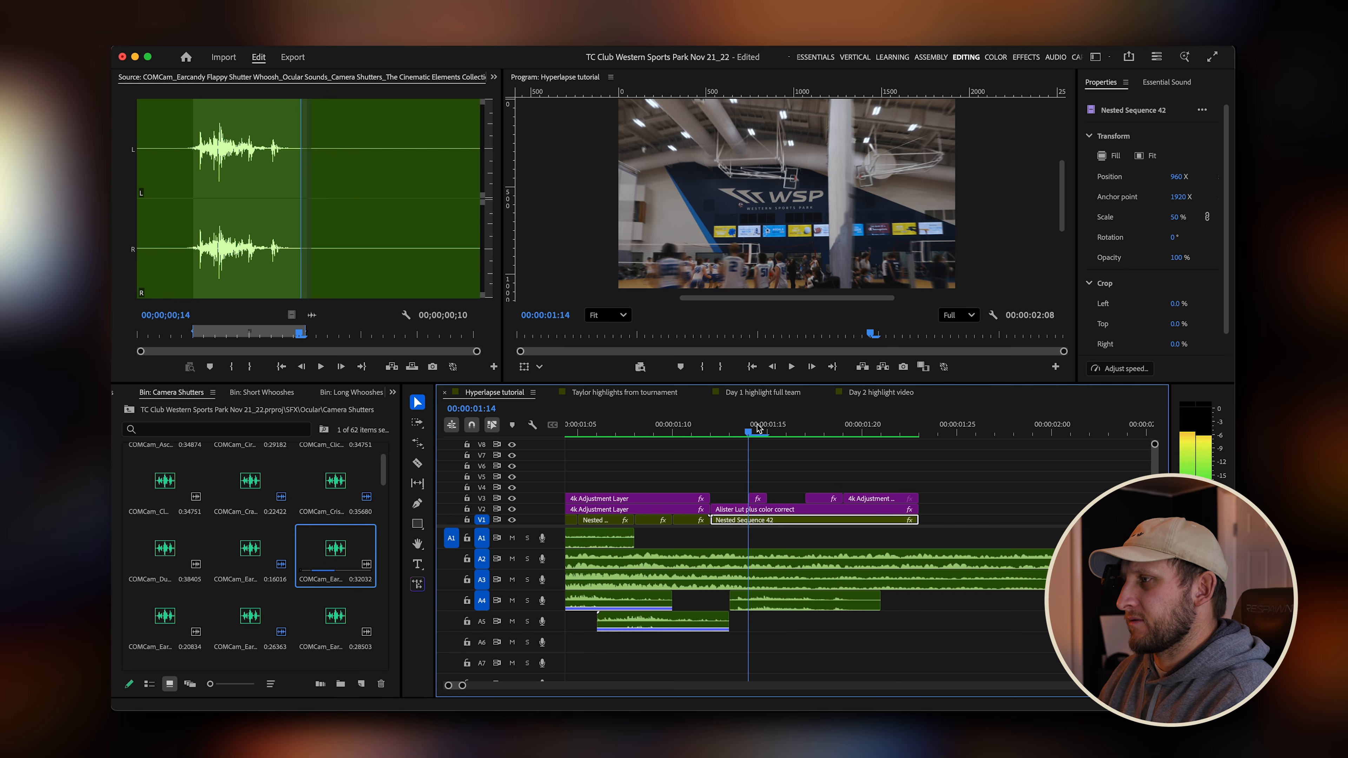
click(767, 427)
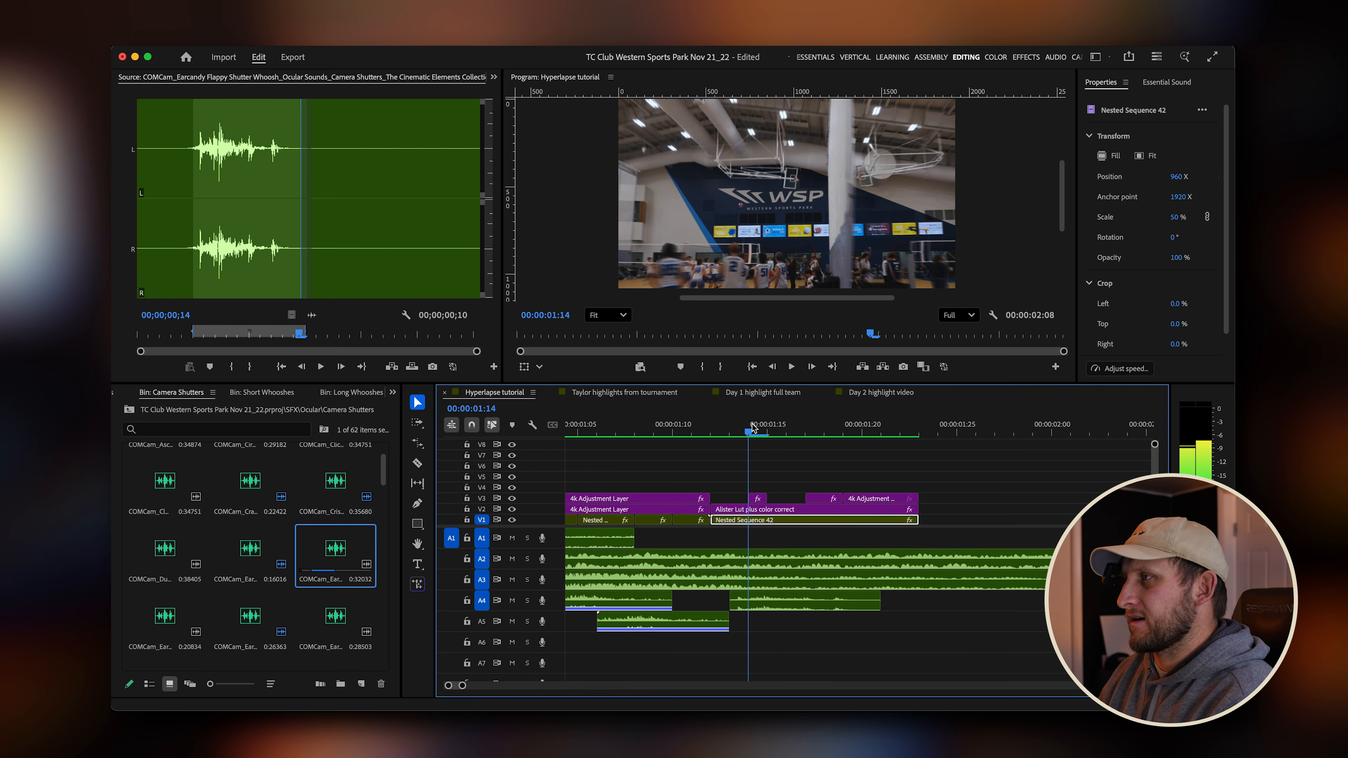
drag(753, 425, 838, 431)
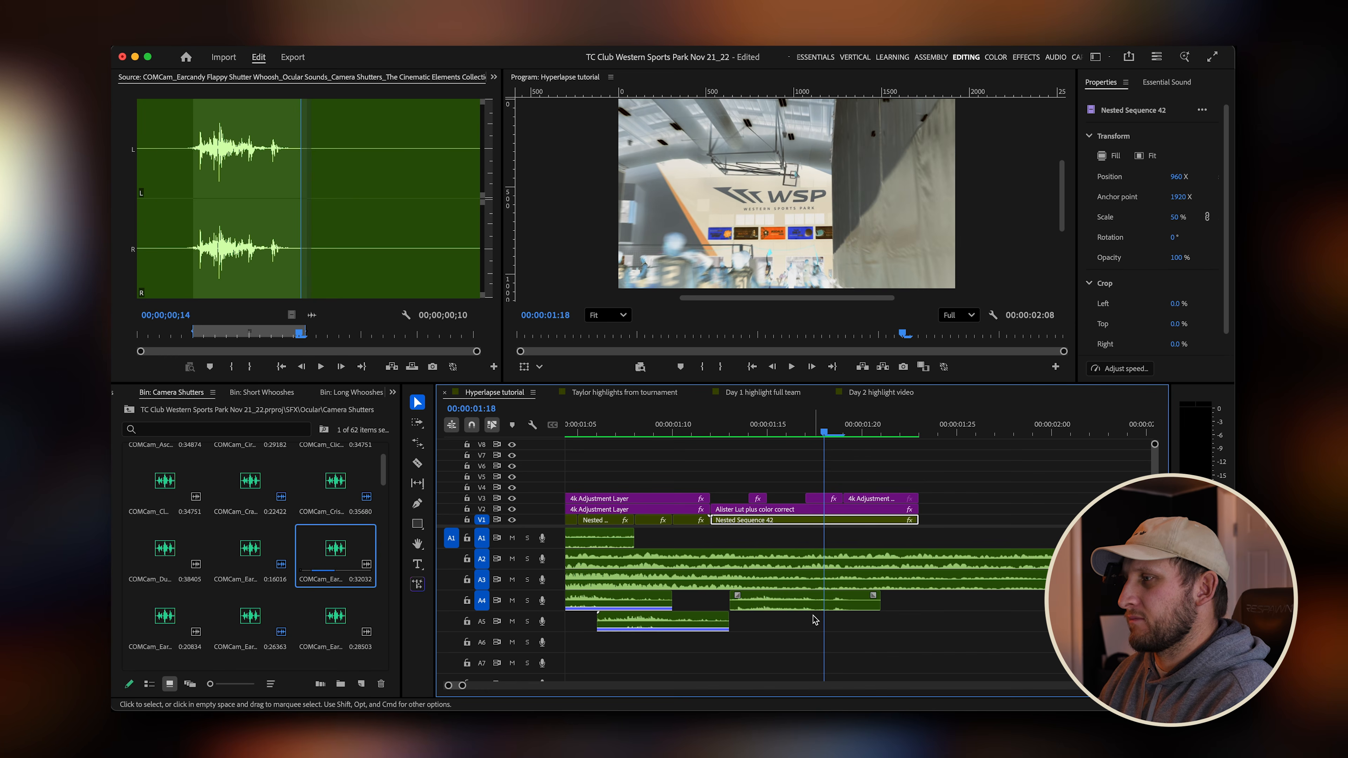
Move the shutter whoosh clip later on A4 and play back the transitions.
drag(790, 604, 849, 605)
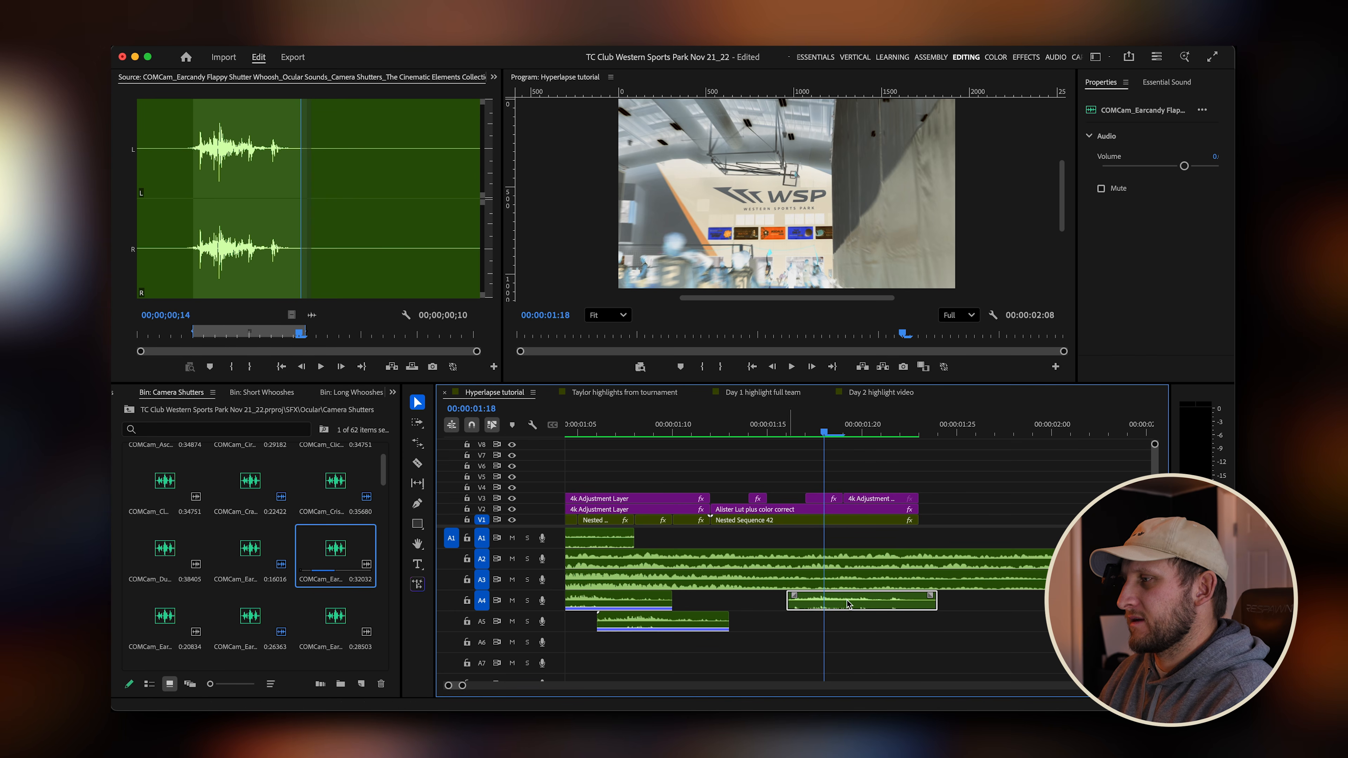
key(space)
key(space)
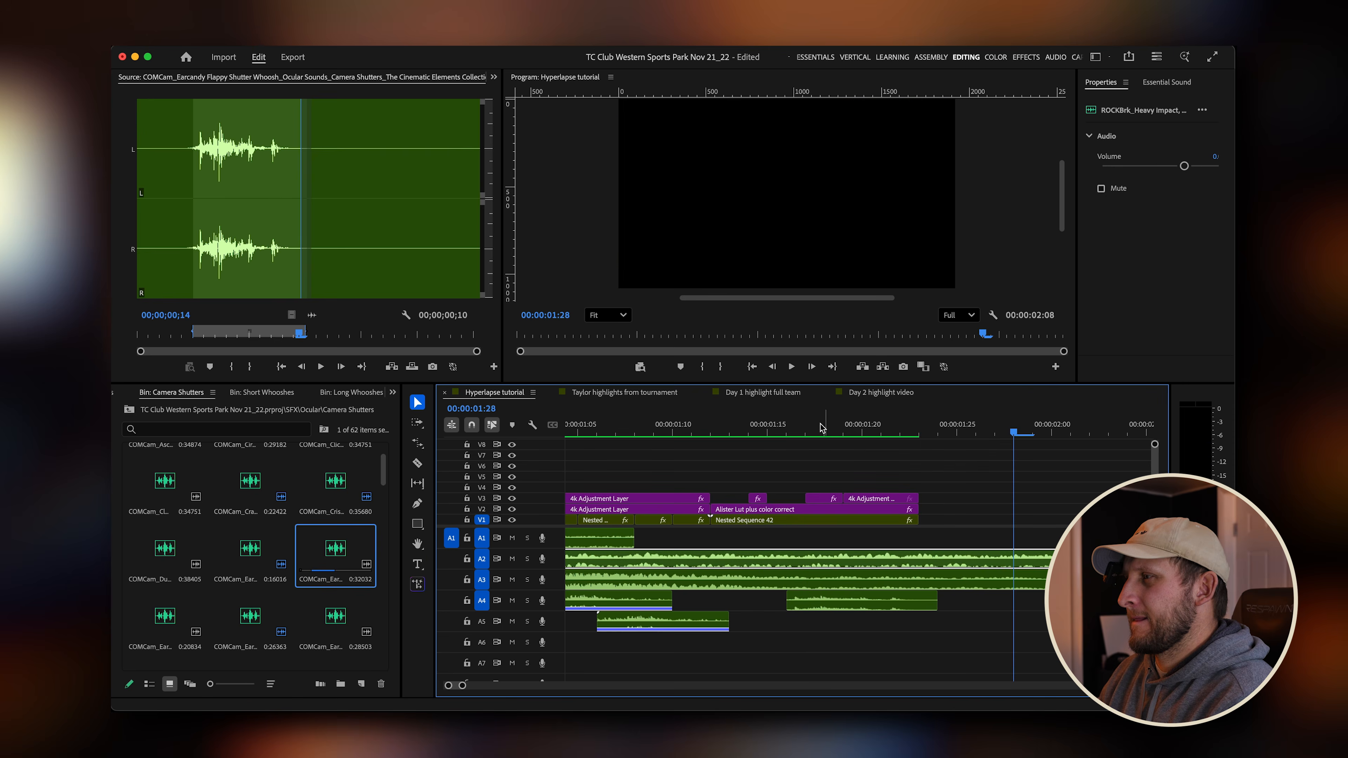
drag(812, 427, 657, 417)
scroll(743, 486, down, 3)
click(746, 425)
Play back the sequence from the start to review the shutter sound timing across the transitions.
key(space)
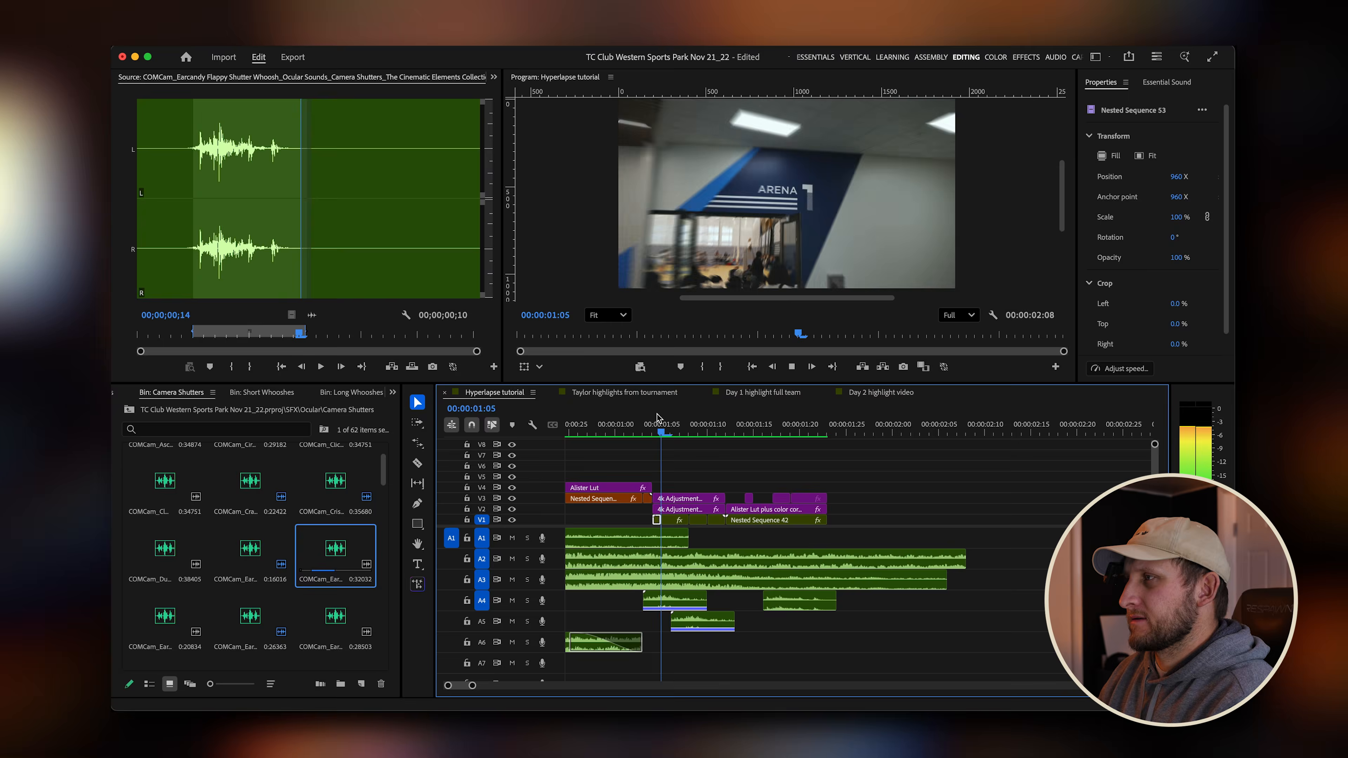
key(space)
drag(811, 422, 735, 421)
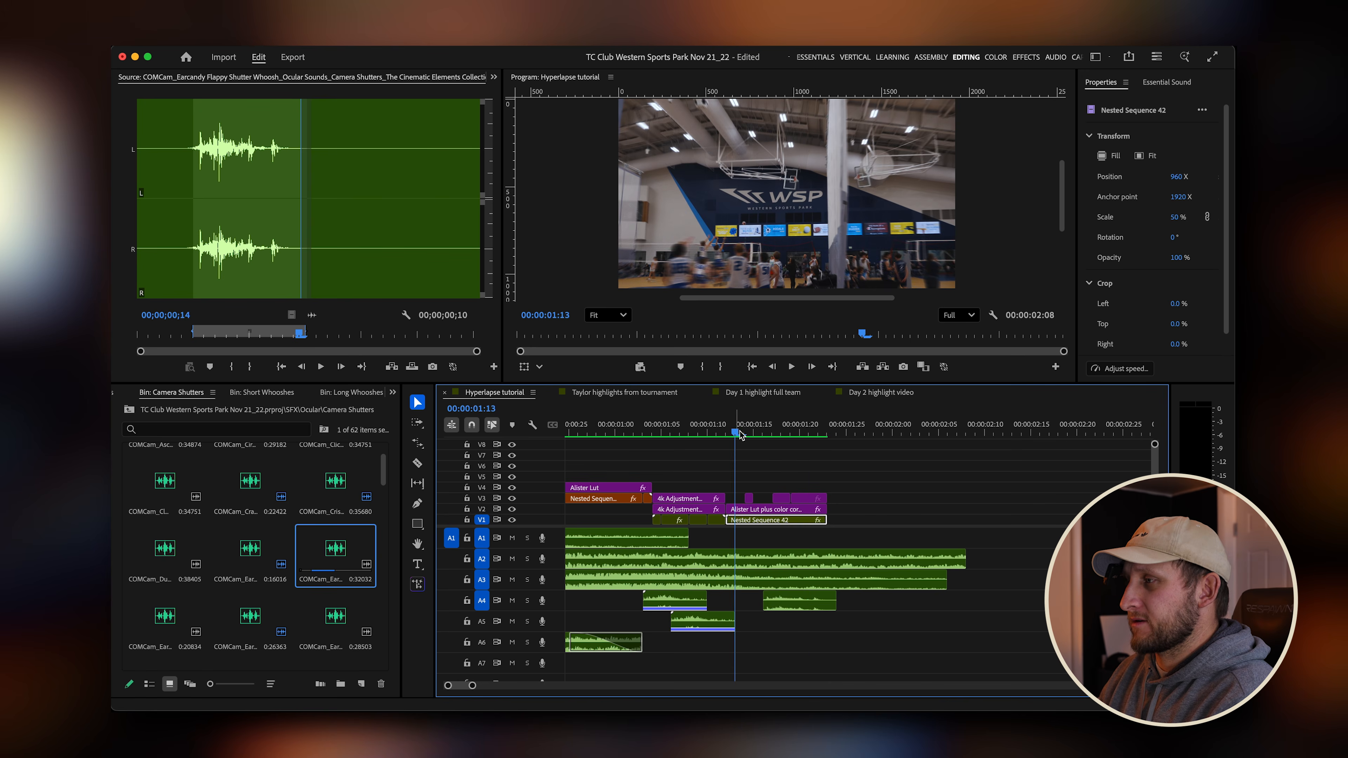
key(space)
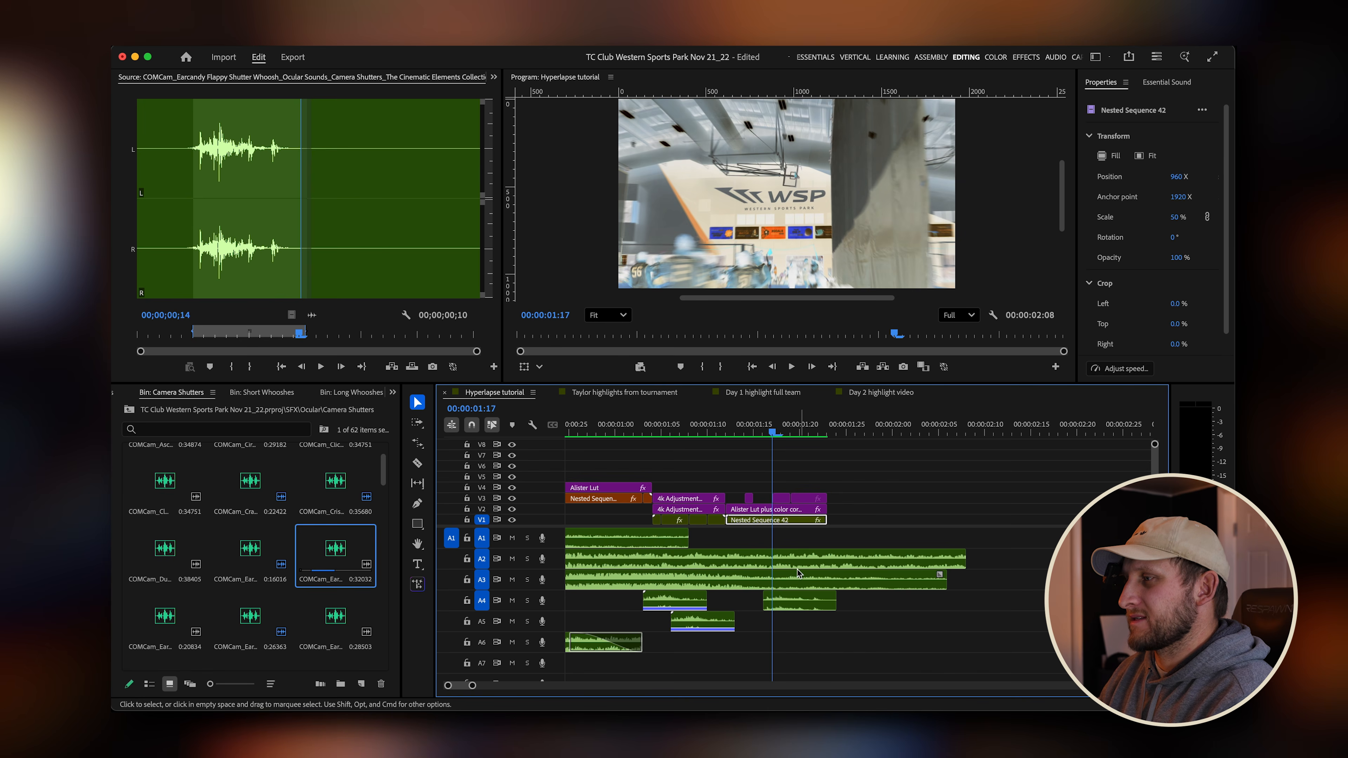
key(space)
key(Home)
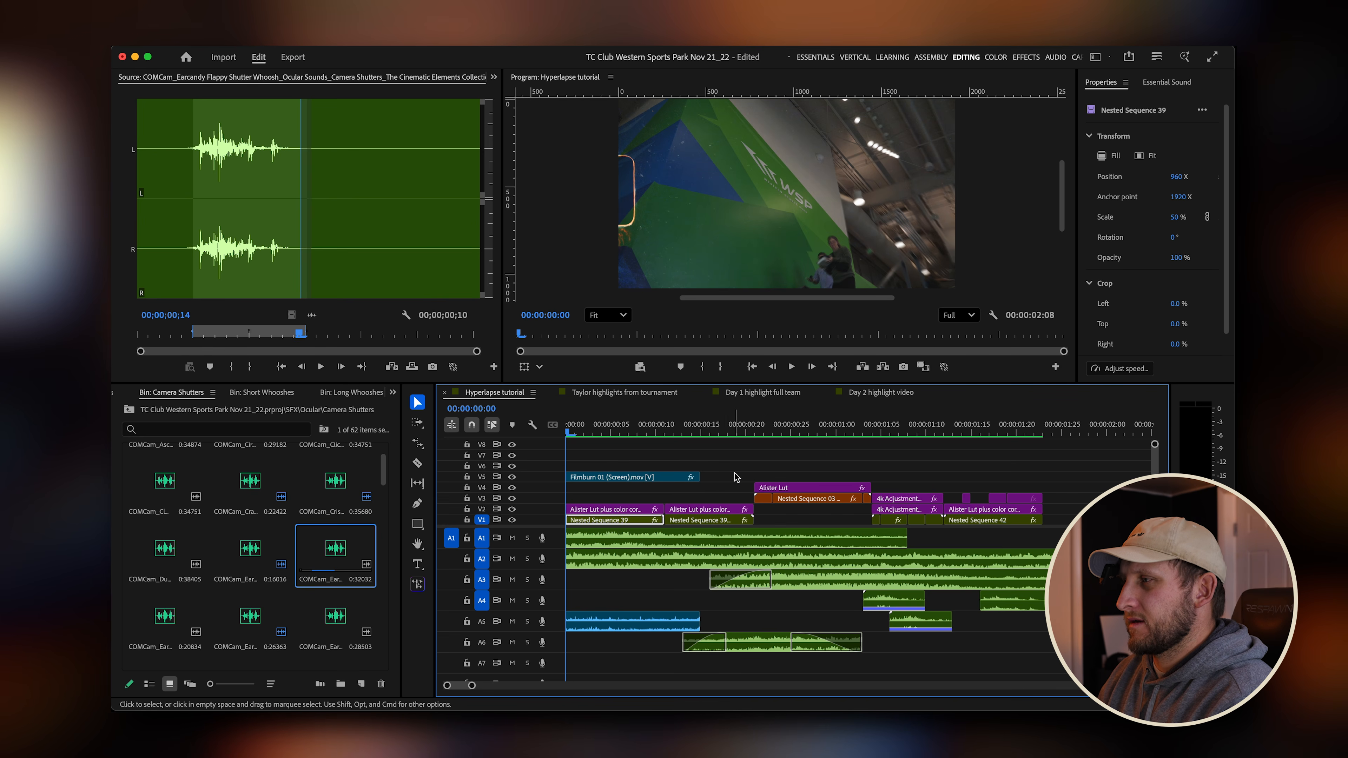
key(minus)
key(space)
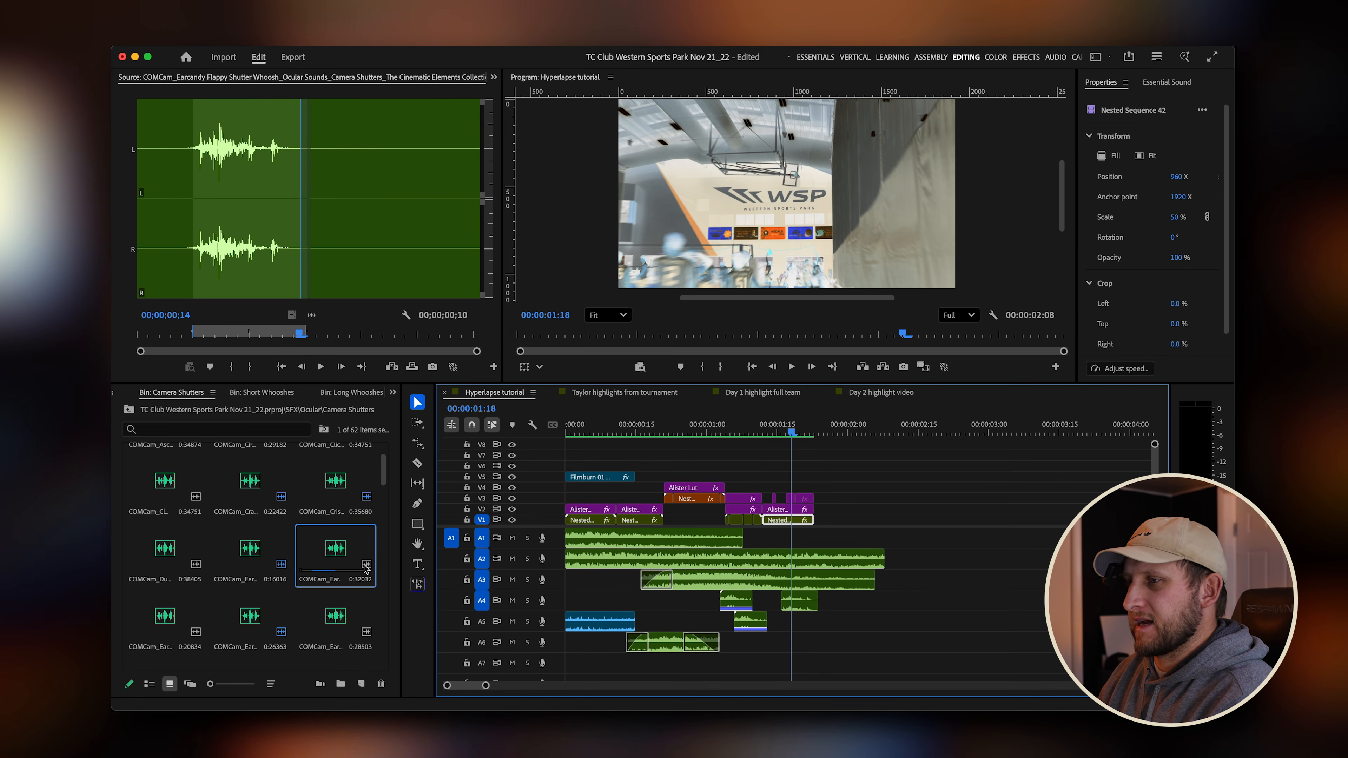
Open the ROCKBrk Short Rise and Hit sound from the Ocular Cinematic Stone bin in the Source monitor.
click(129, 410)
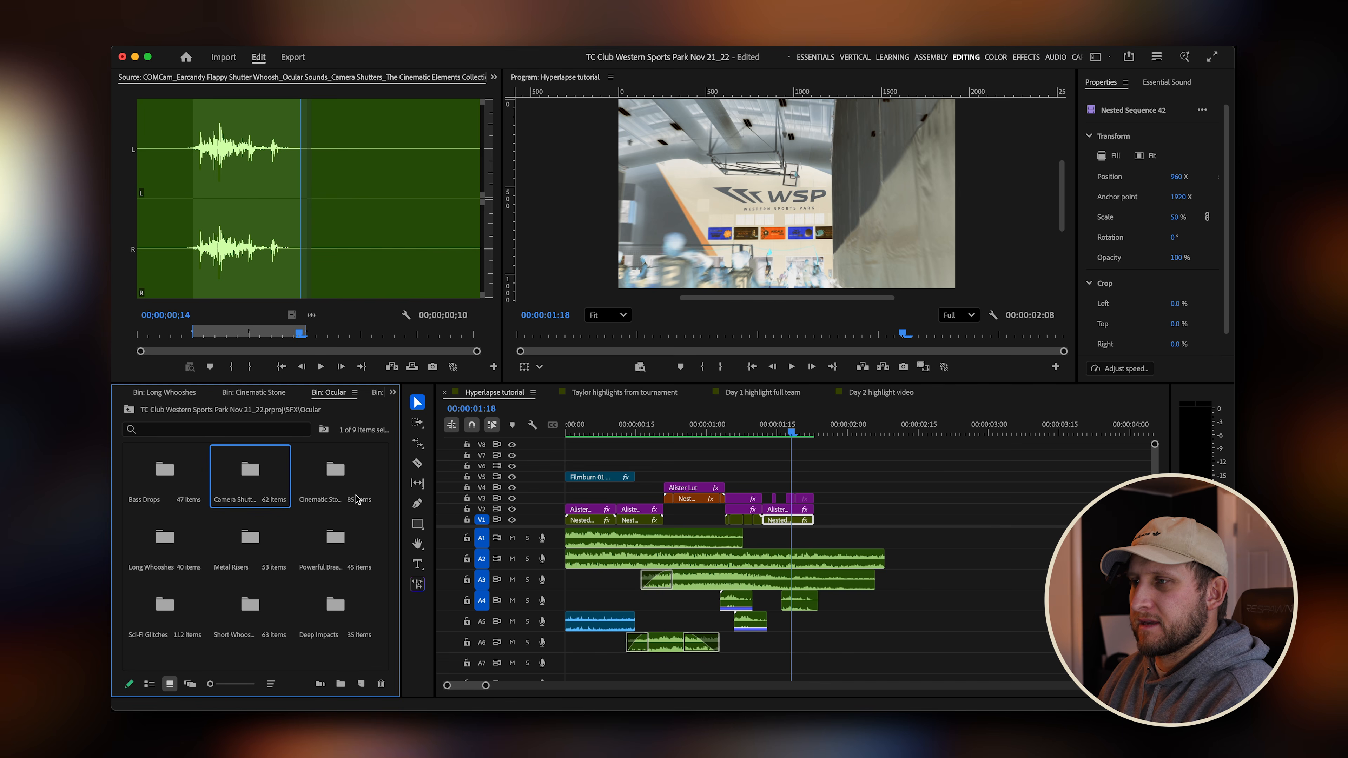
double_click(340, 481)
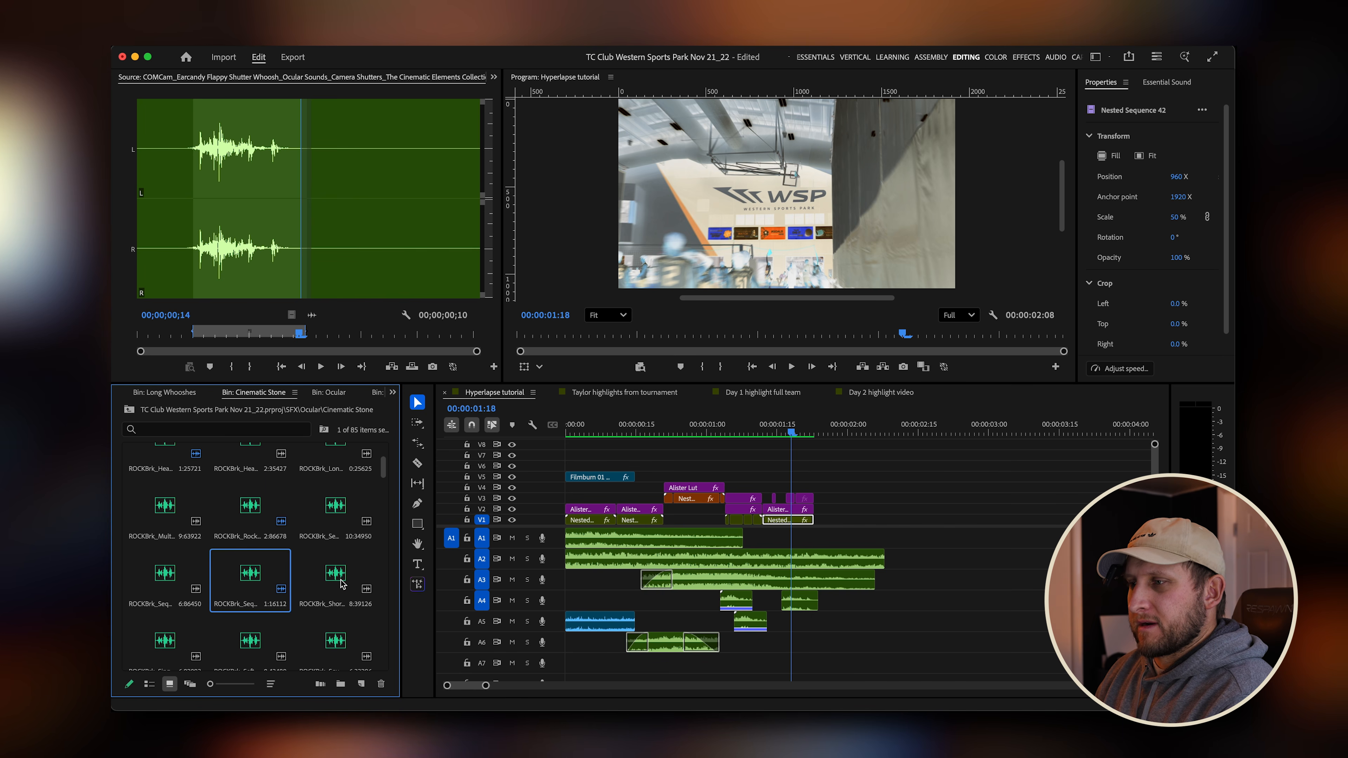
double_click(339, 579)
drag(317, 335, 256, 339)
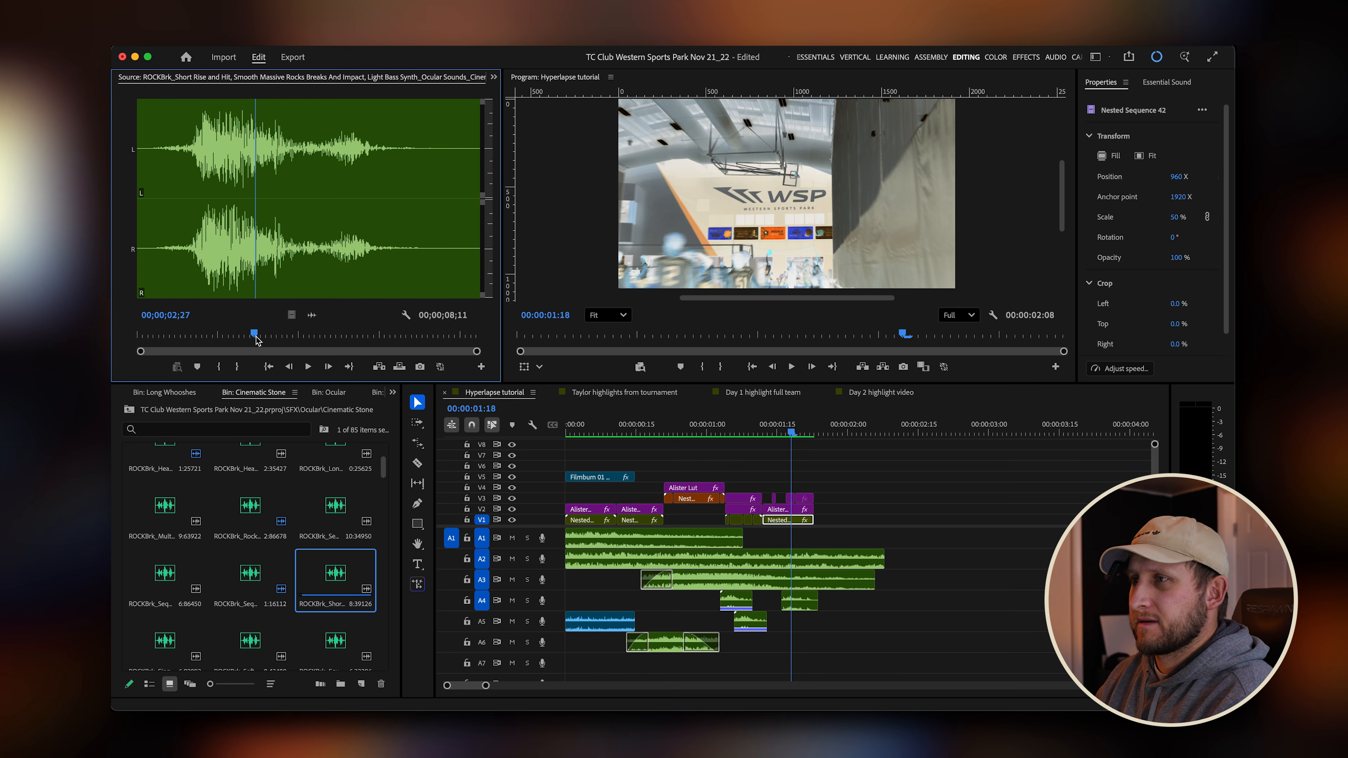
Mark in and out points around the rock hit and place its audio only onto A6 near the second transition.
key(i)
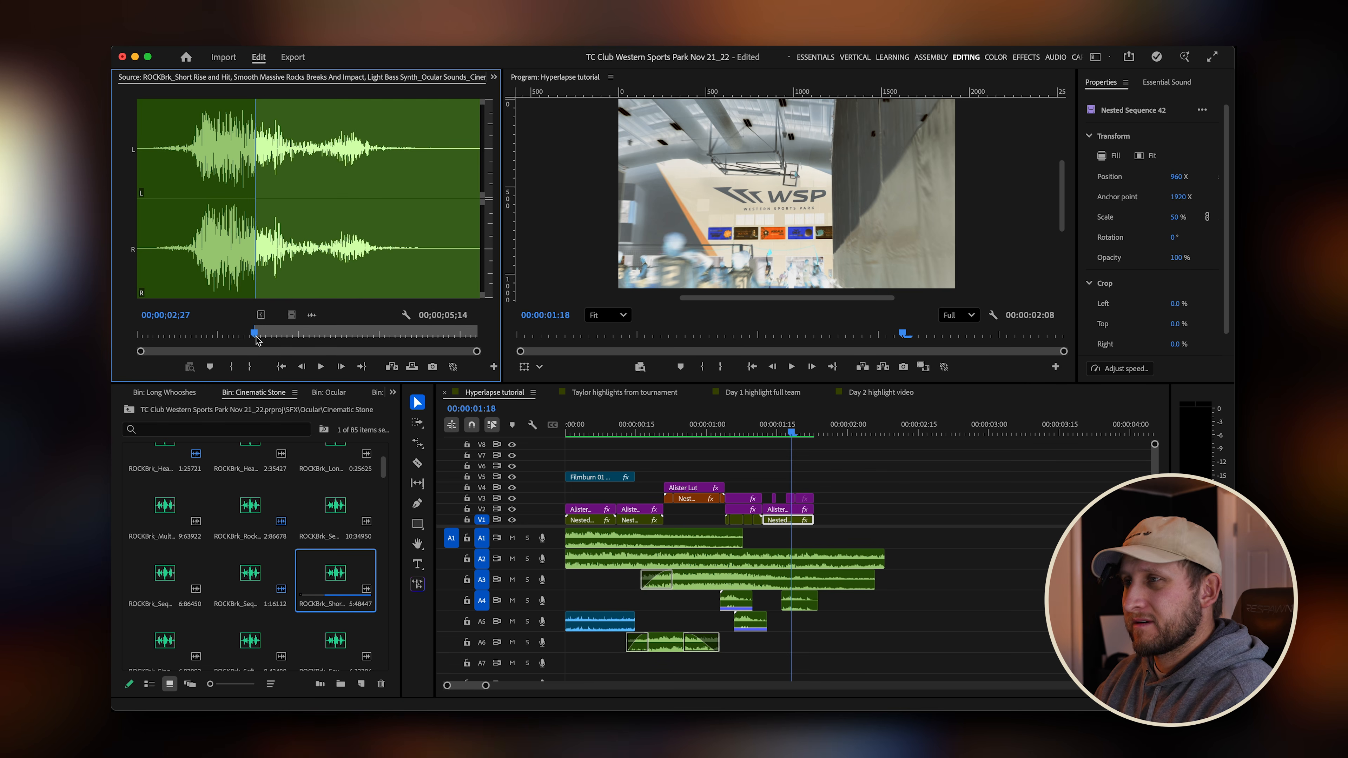
key(space)
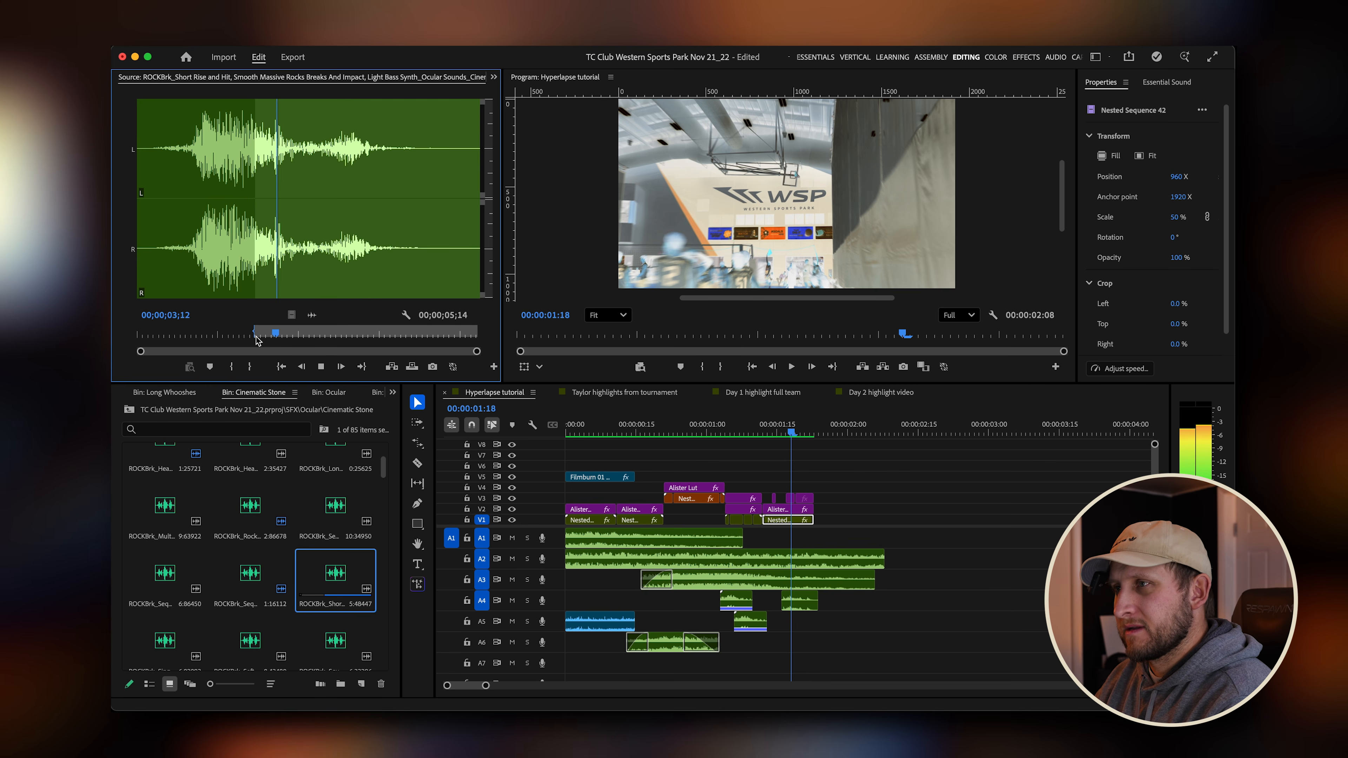
key(o)
key(space)
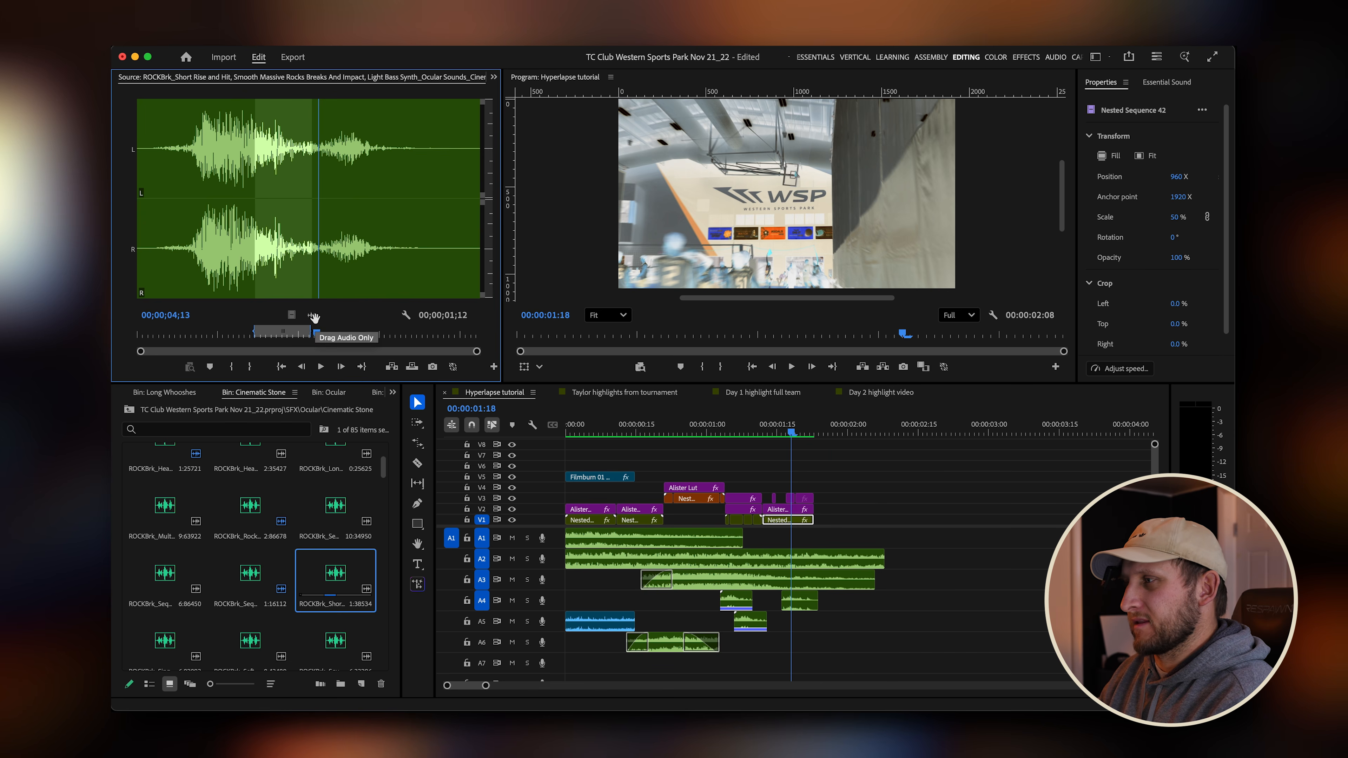
drag(313, 317, 731, 645)
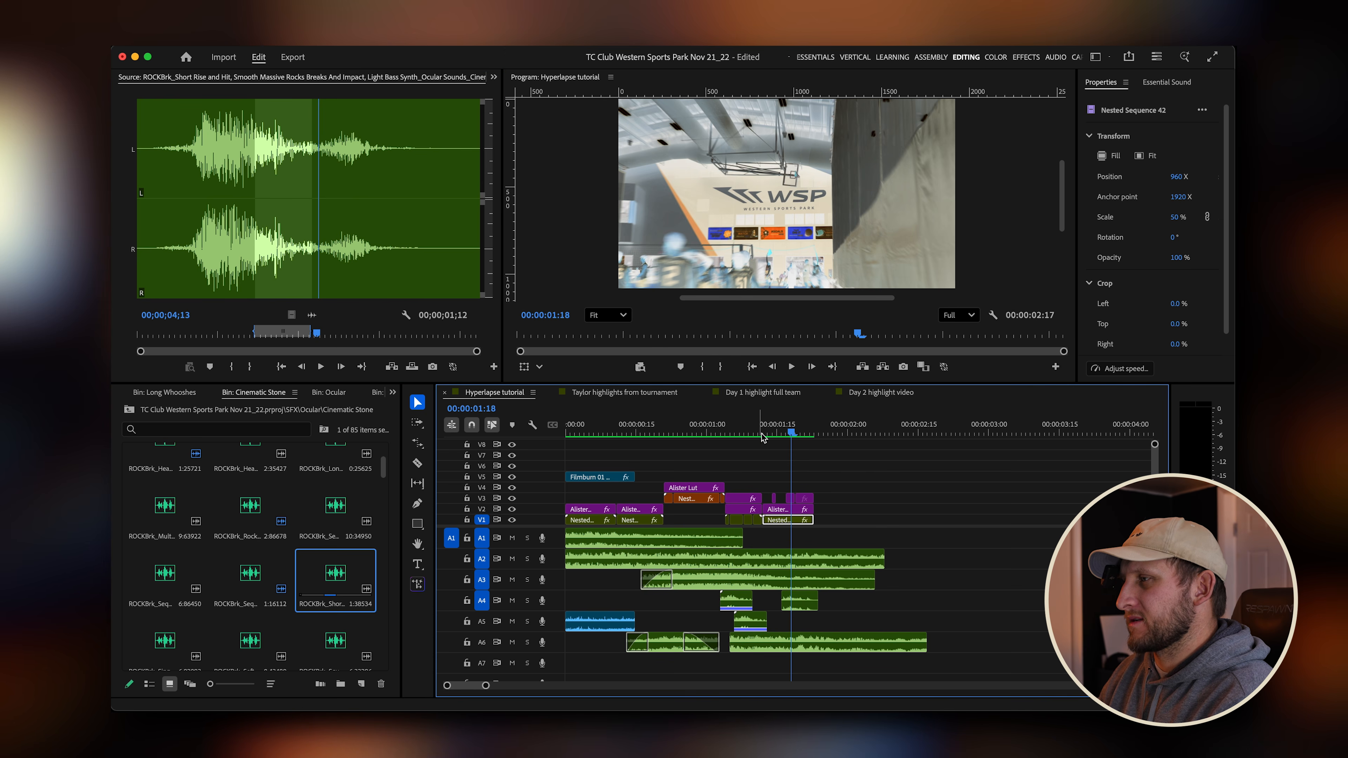
Move the rock hit clip on A6 slightly later to line up with the second transition.
mouse_move(761, 436)
mouse_down()
mouse_move(743, 433)
mouse_move(798, 433)
mouse_move(774, 435)
mouse_up()
drag(830, 489, 792, 511)
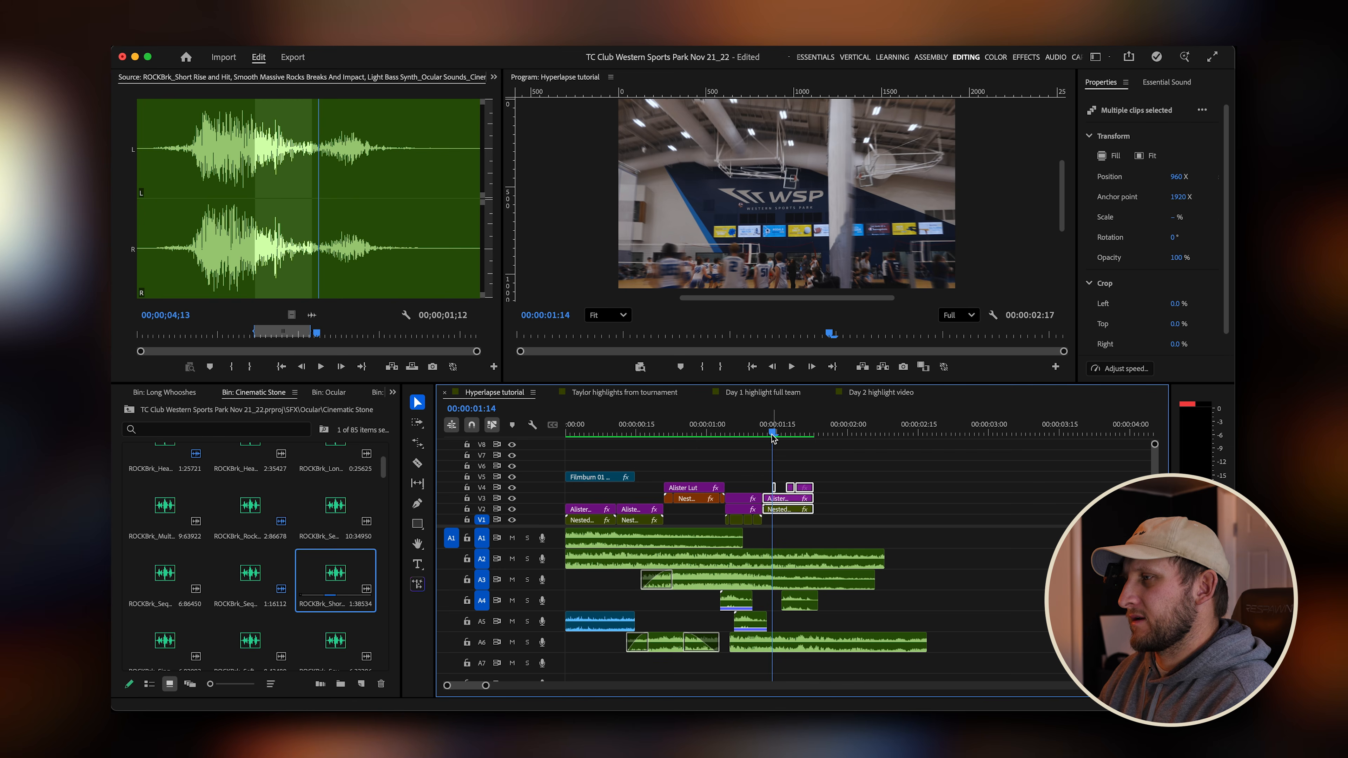
mouse_move(772, 436)
mouse_down()
mouse_move(815, 432)
mouse_move(777, 428)
mouse_up()
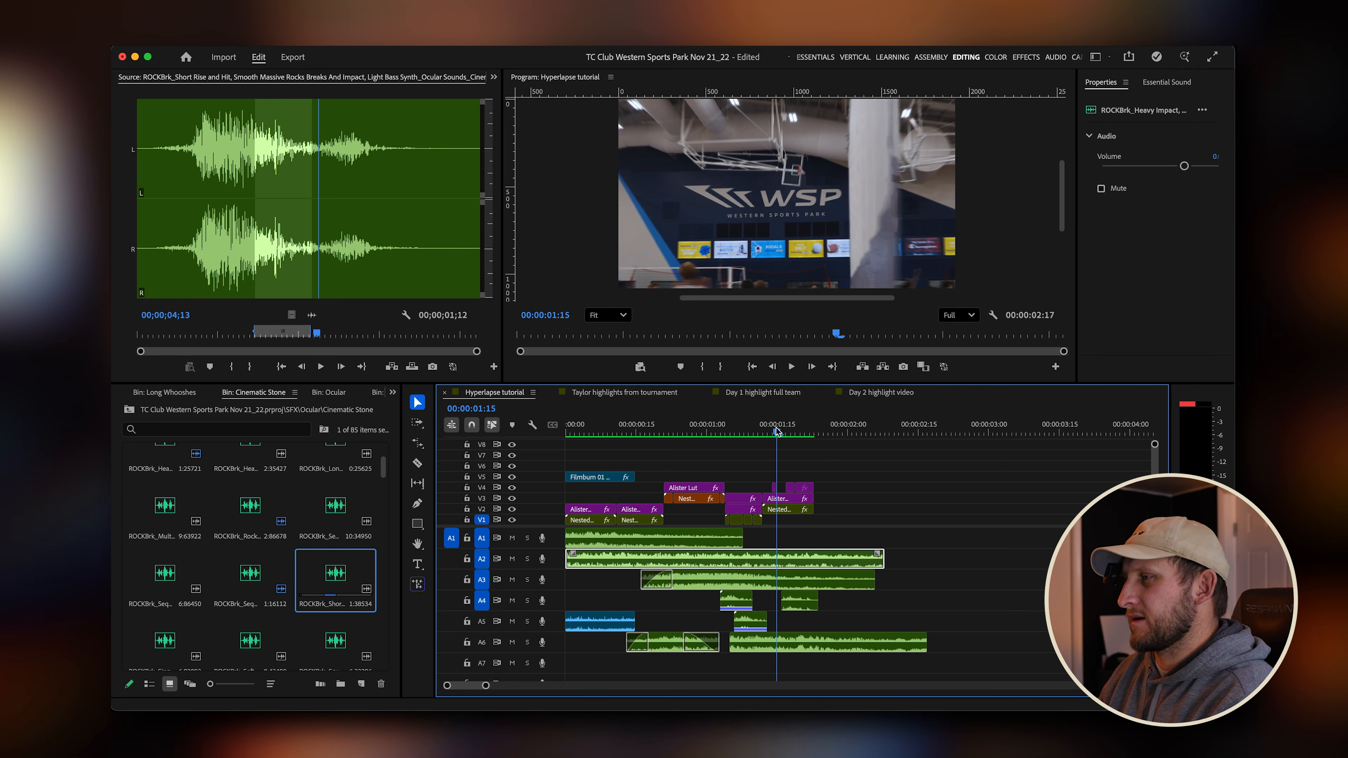
drag(766, 638, 800, 637)
key(=)
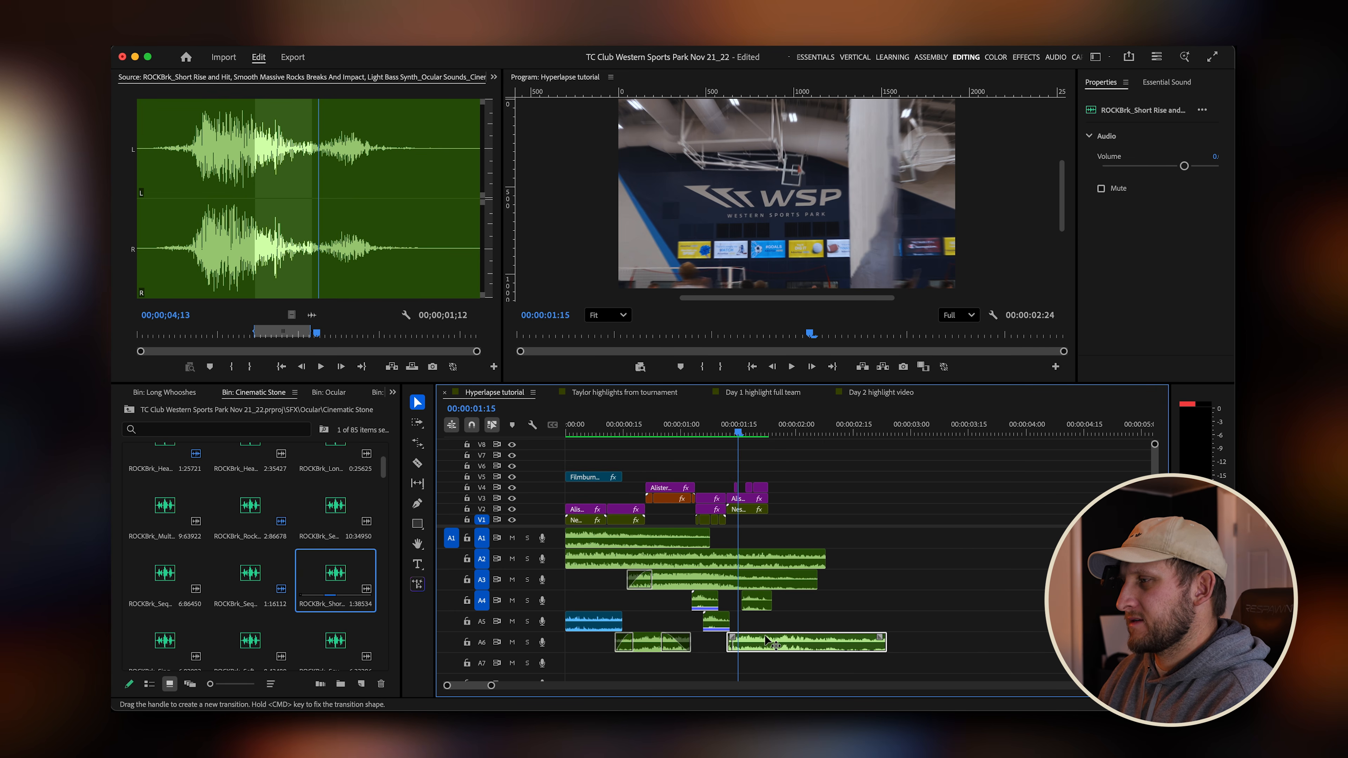
Lower the rock hit clip's gain by -1 dB with Audio Gain.
key(-)
key(Left)
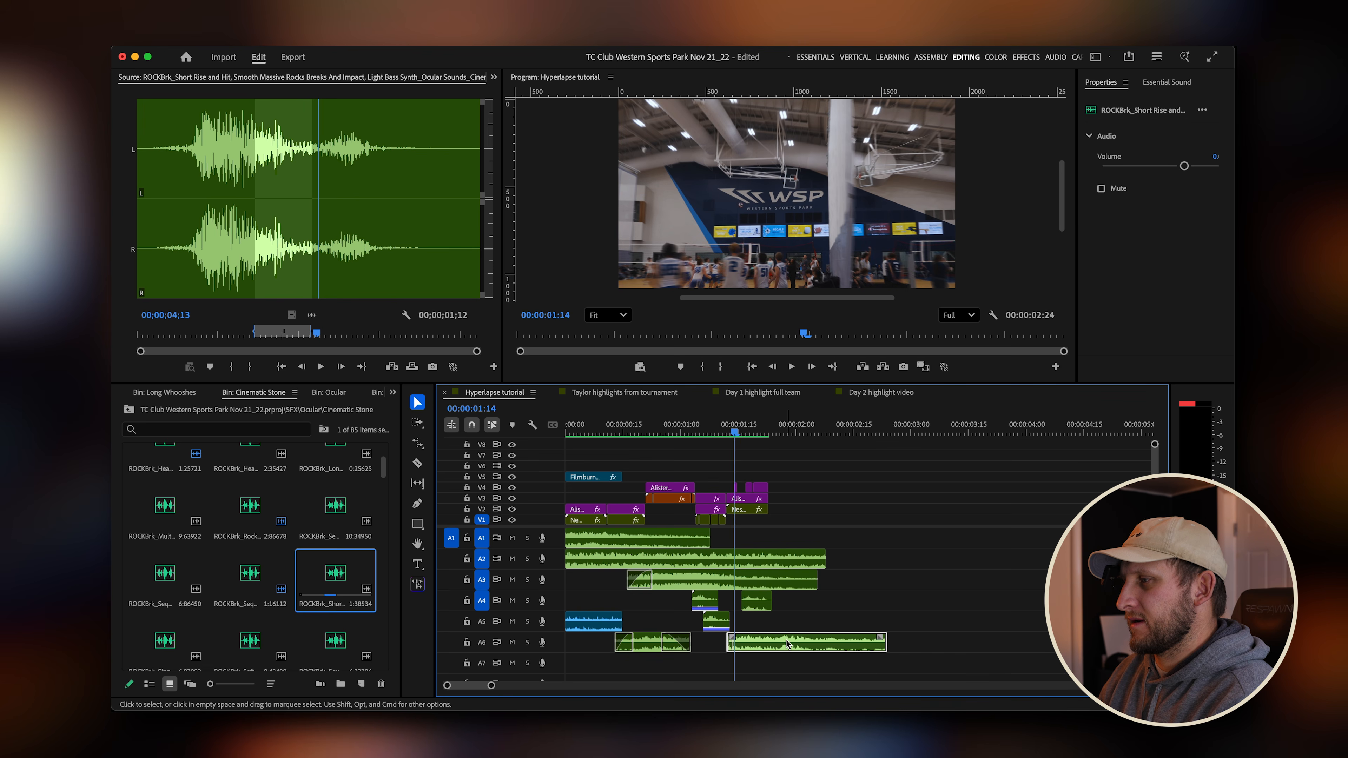
key(g)
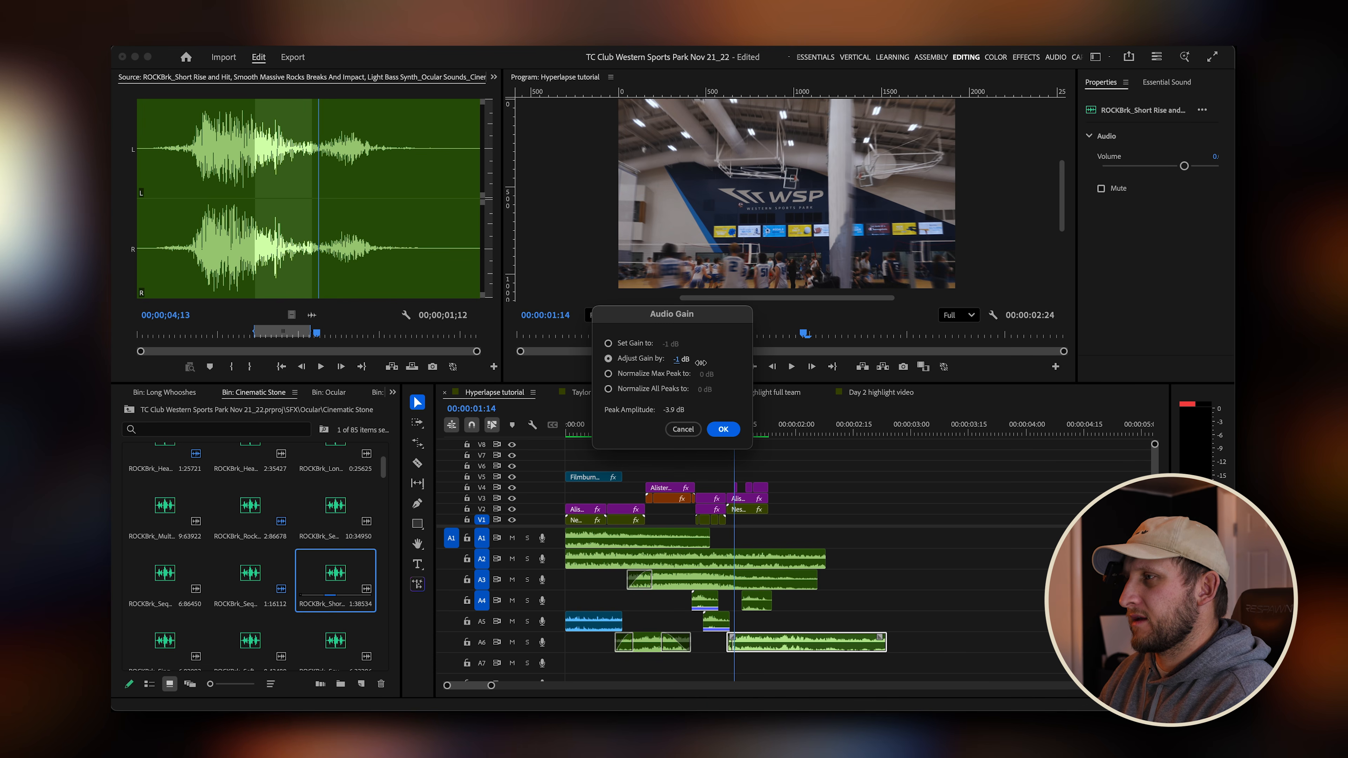
click(723, 428)
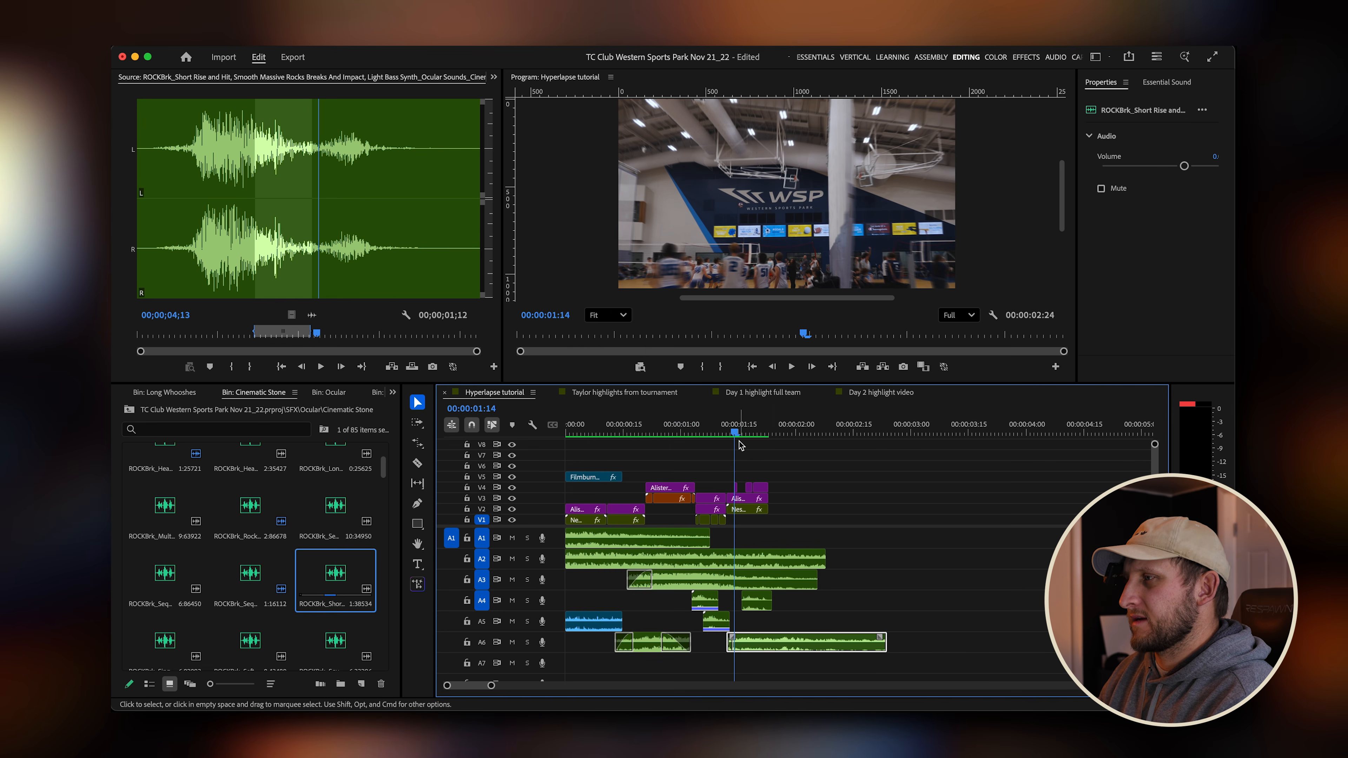
Preview the second transition and shift the rock hit clip on A6 six frames earlier.
click(690, 434)
key(space)
click(644, 426)
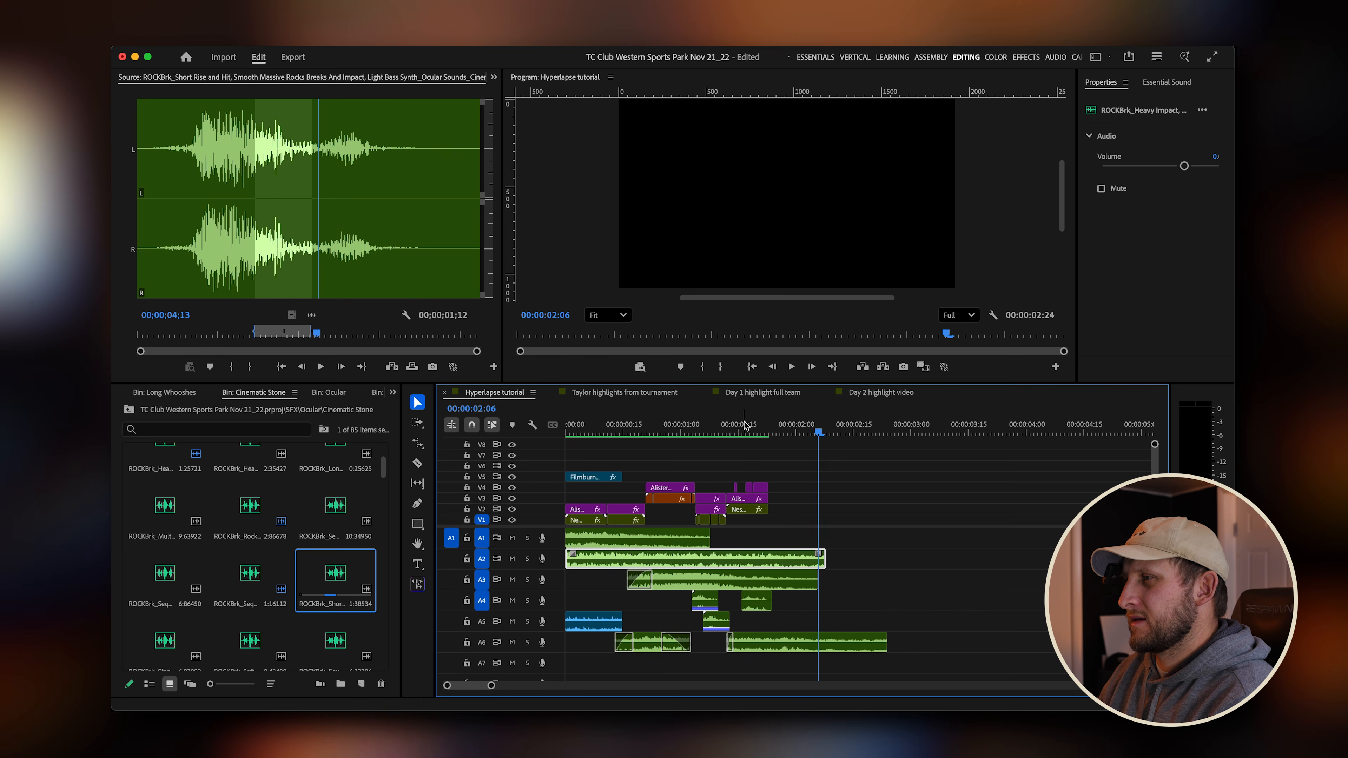
key(space)
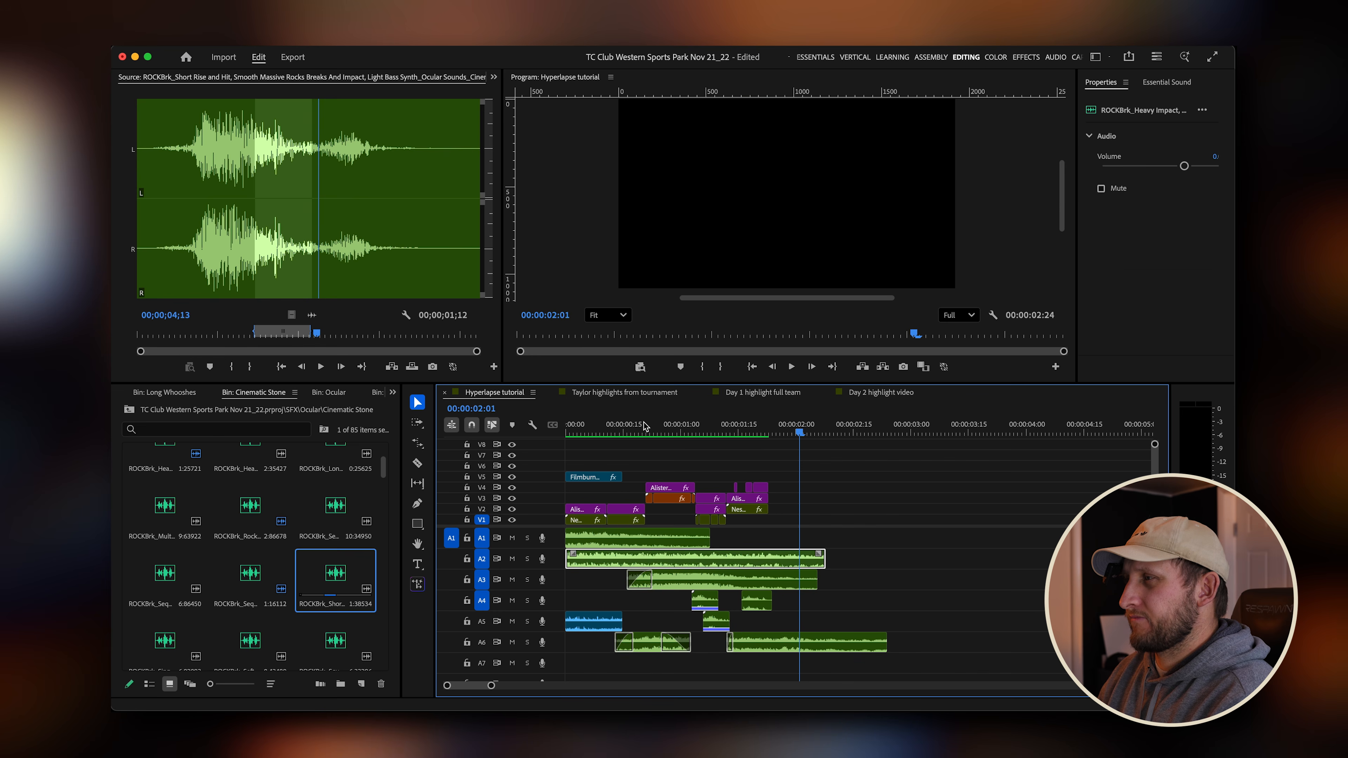
drag(788, 643, 768, 645)
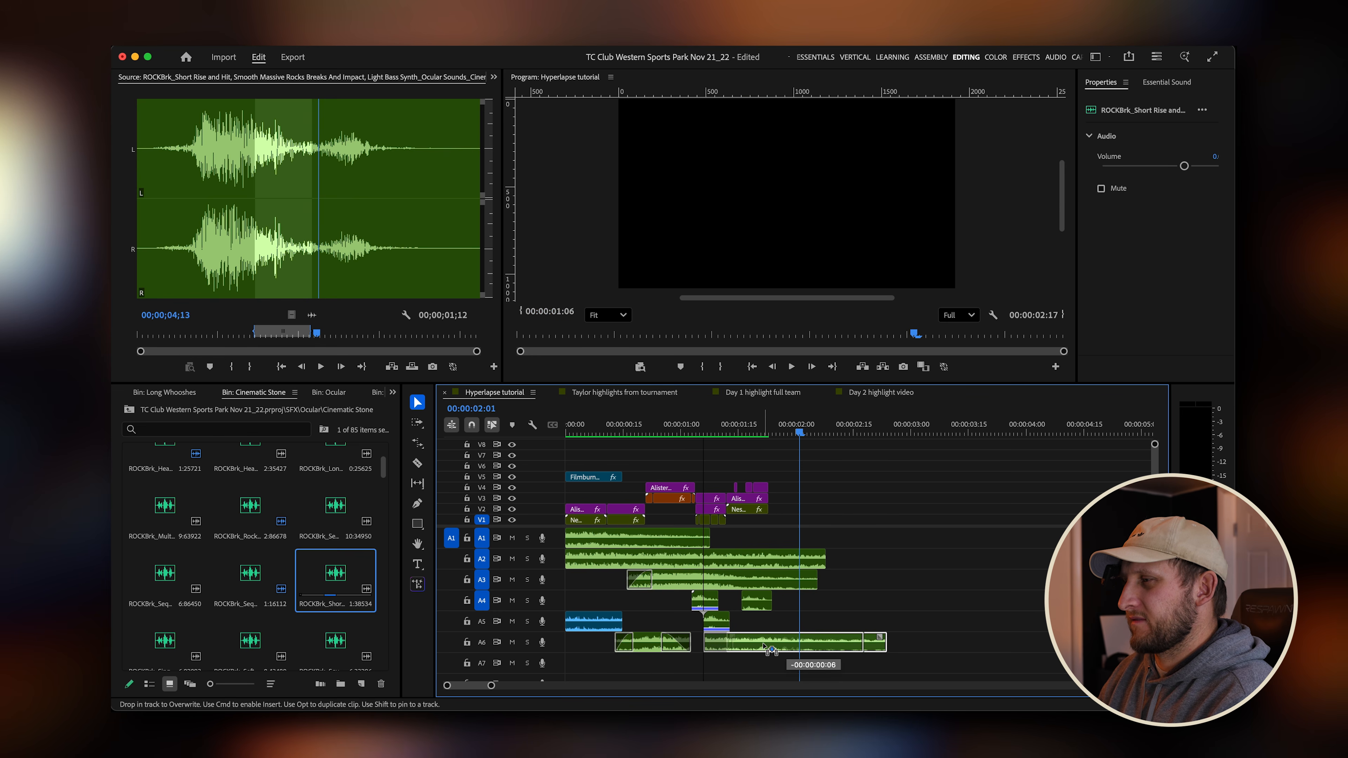
drag(721, 427, 647, 429)
key(space)
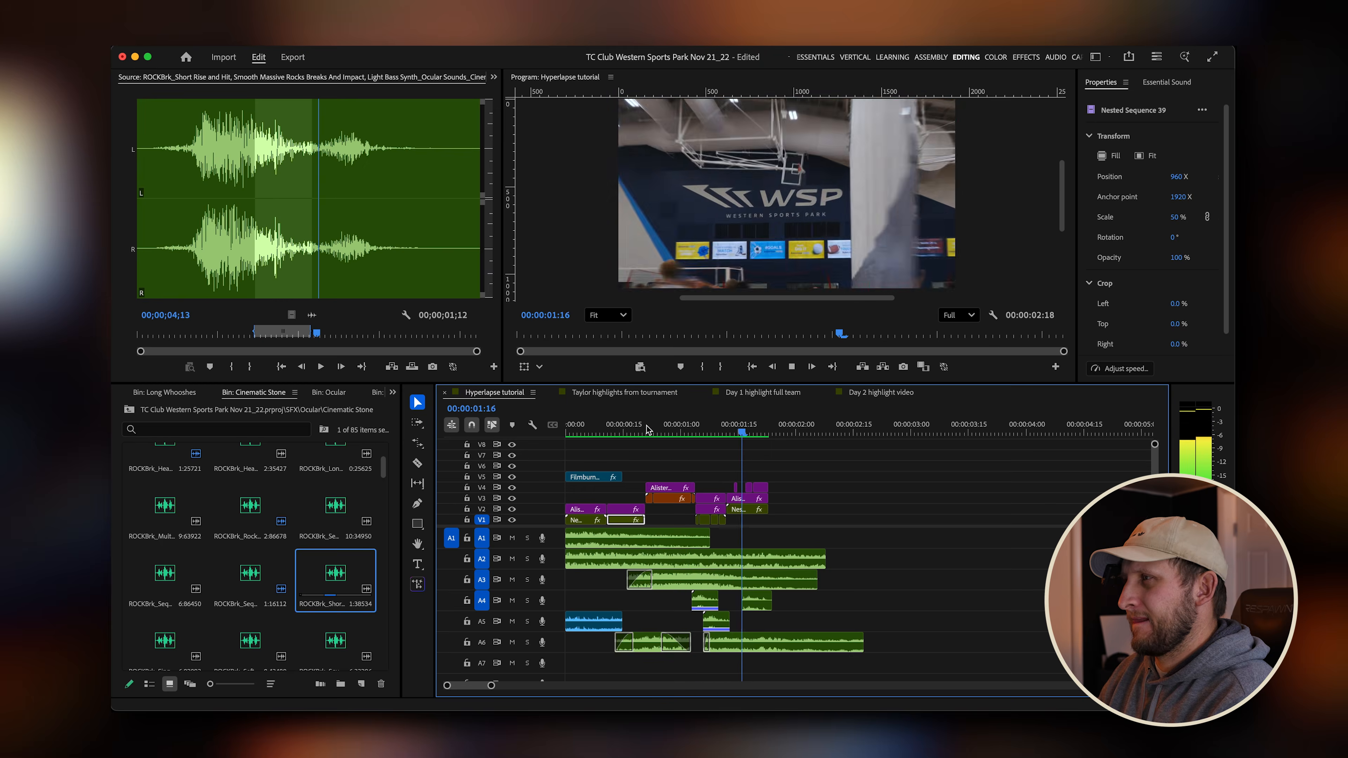
Play back the sequence from the start to review the rock hit against the transitions.
key(space)
key(Home)
key(space)
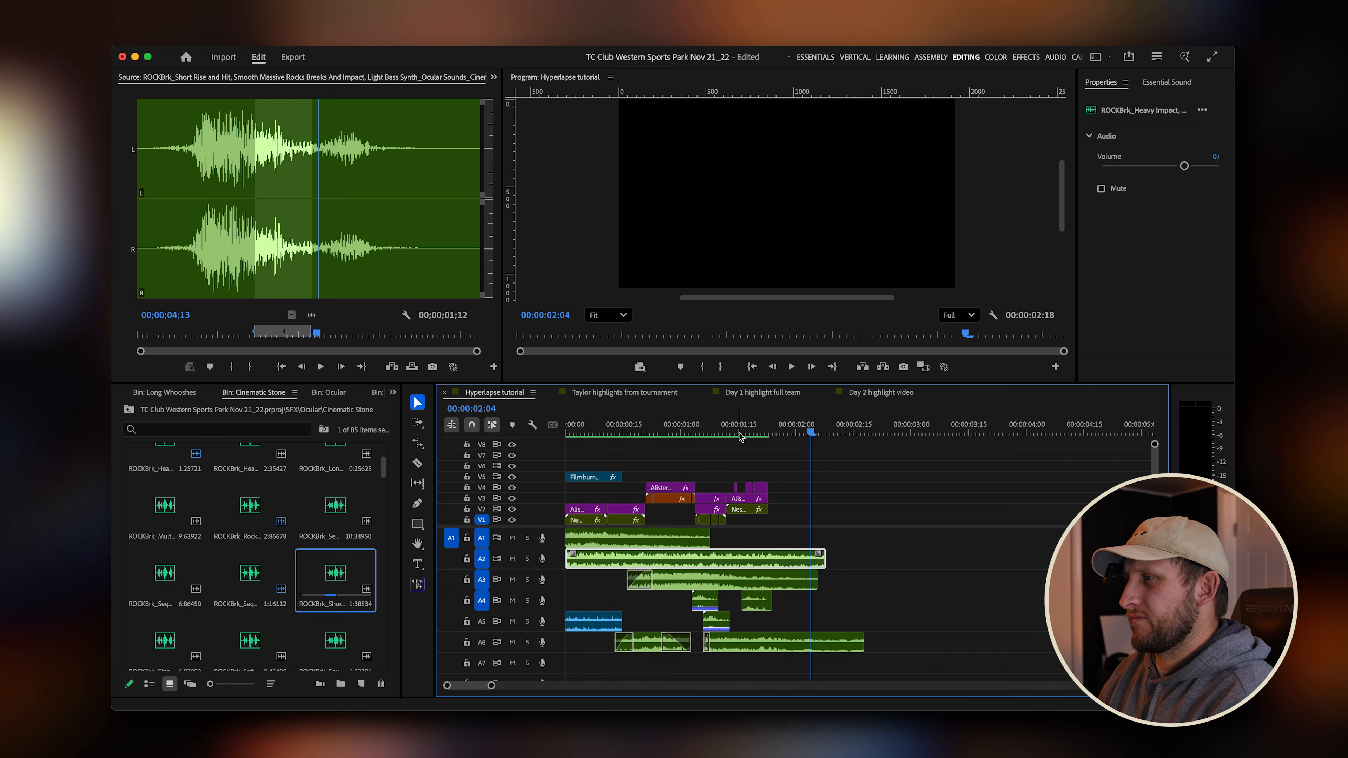
key(space)
key(Home)
key(minus)
key(equal)
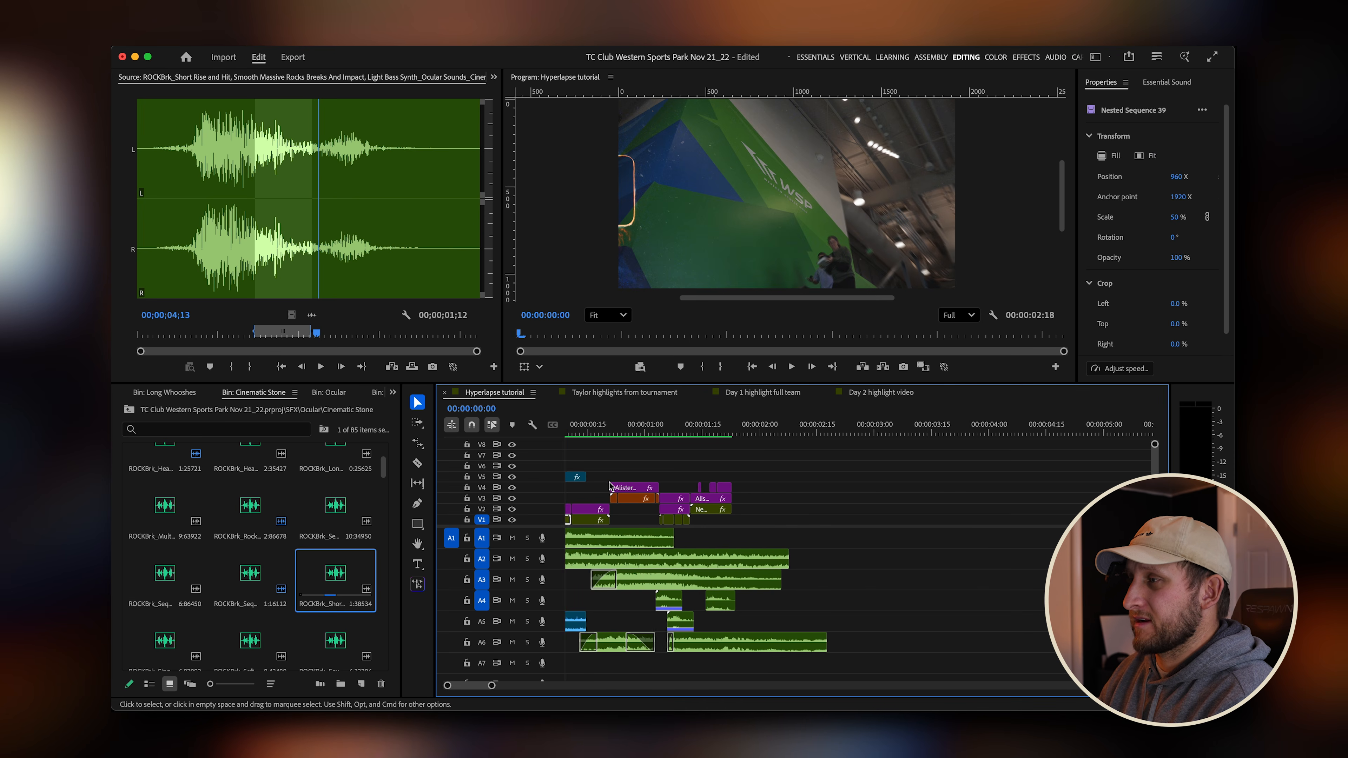
key(space)
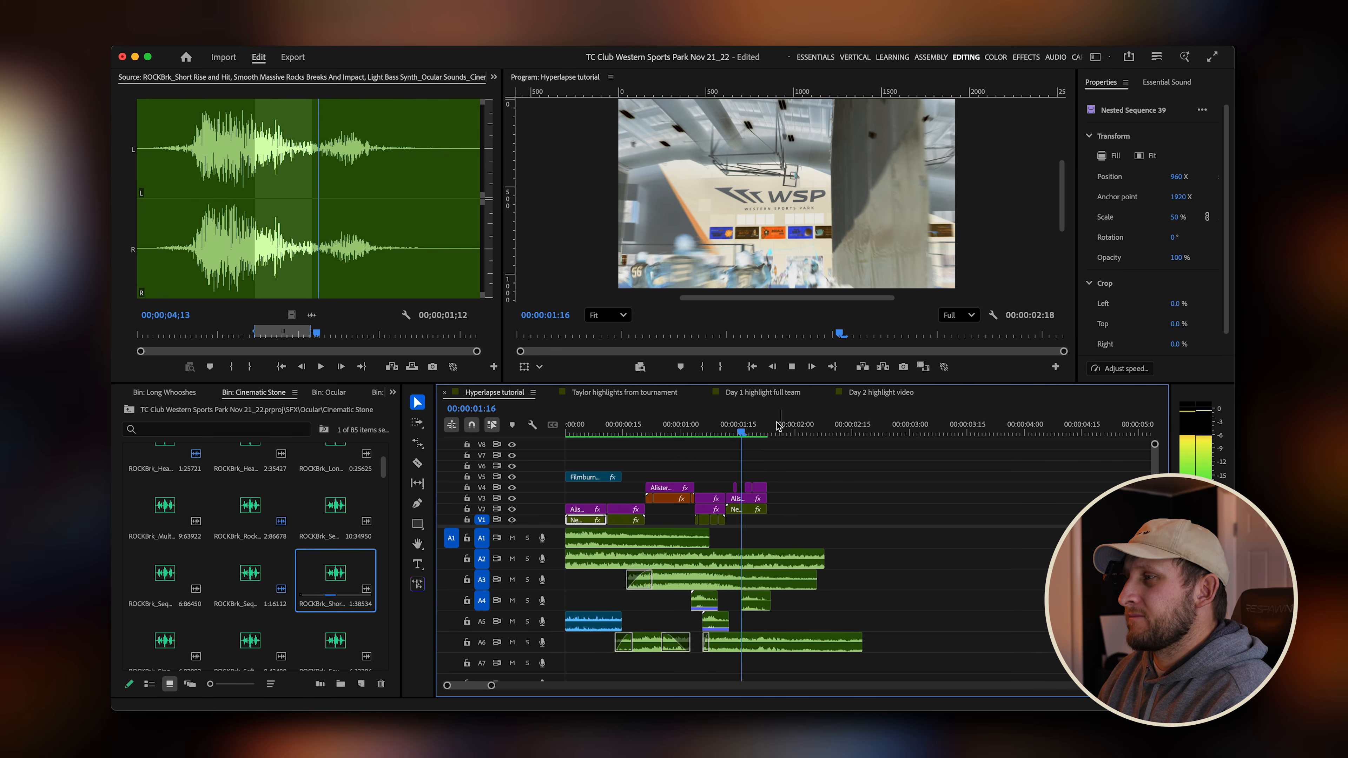
key(space)
click(781, 558)
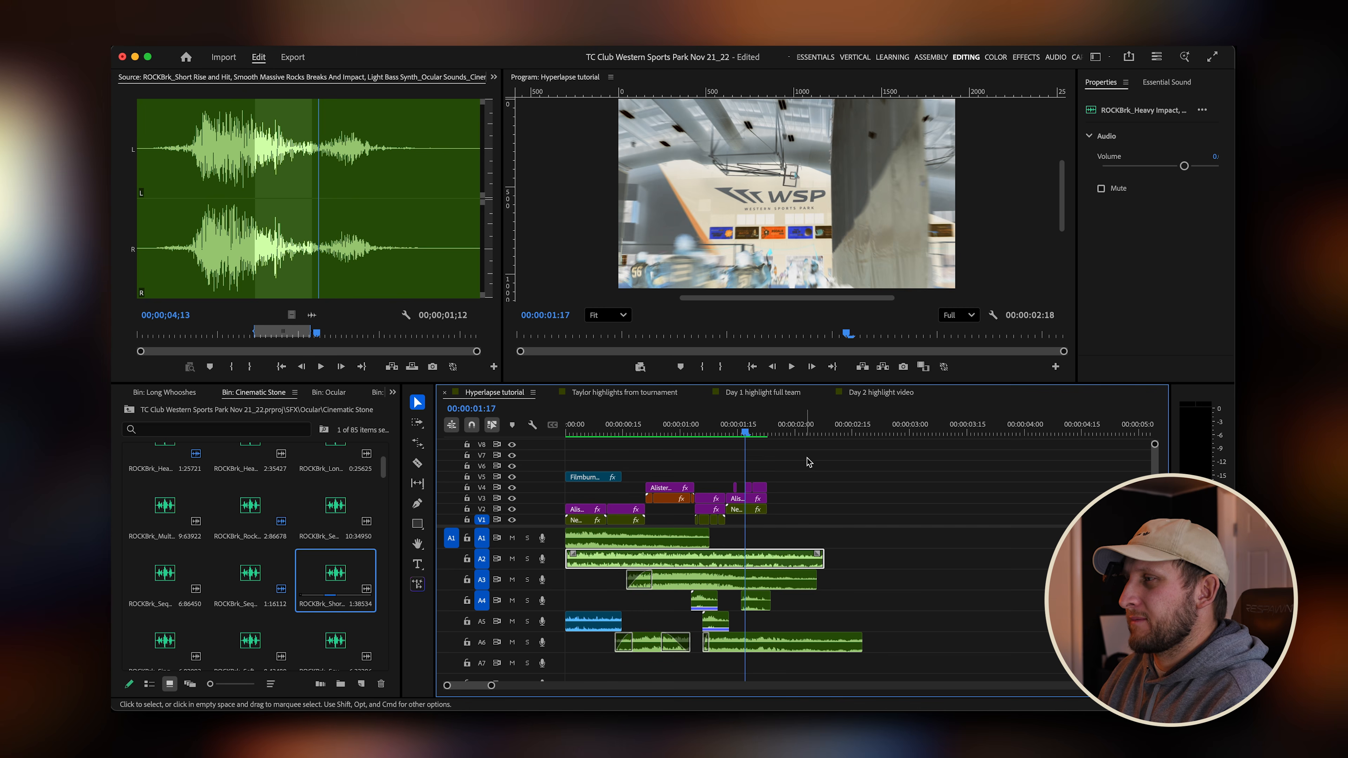
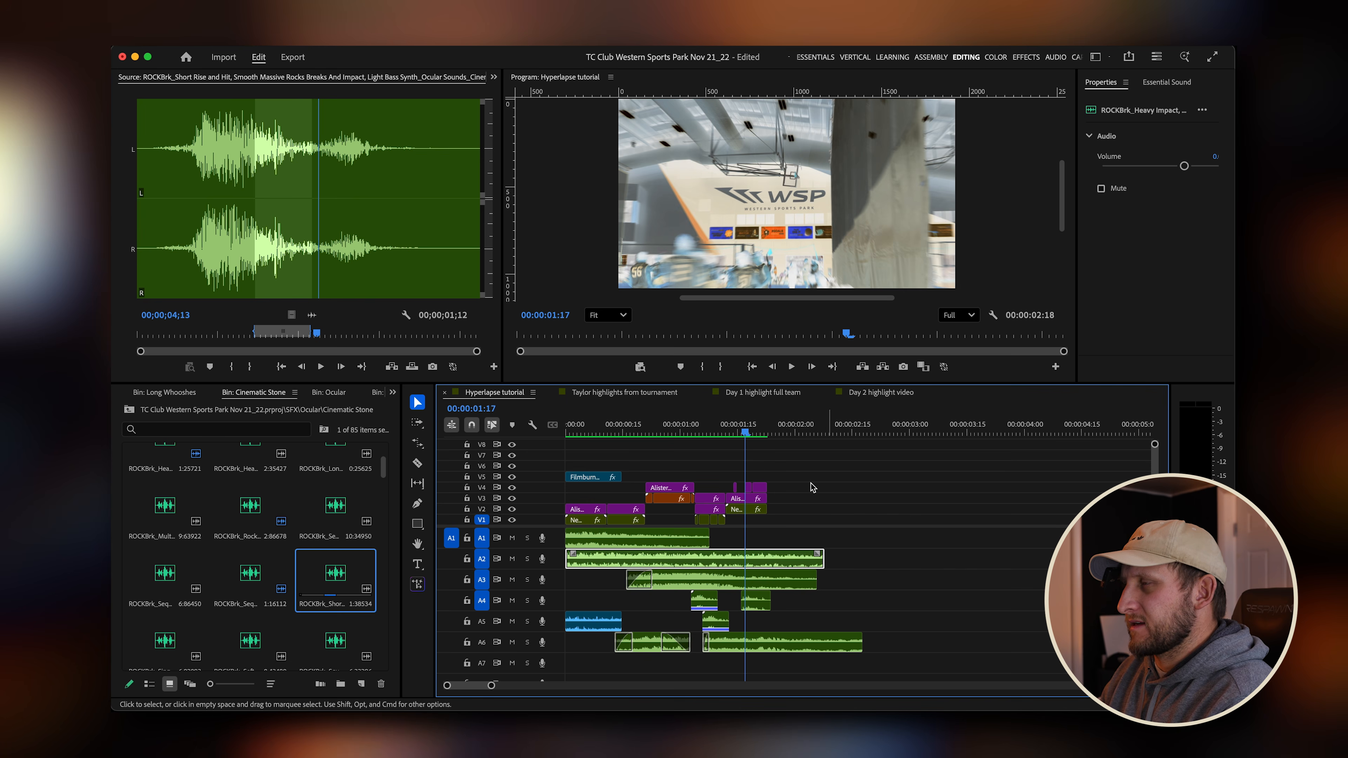
Open the Metal Risers bin inside the Ocular sound effects folder.
click(754, 432)
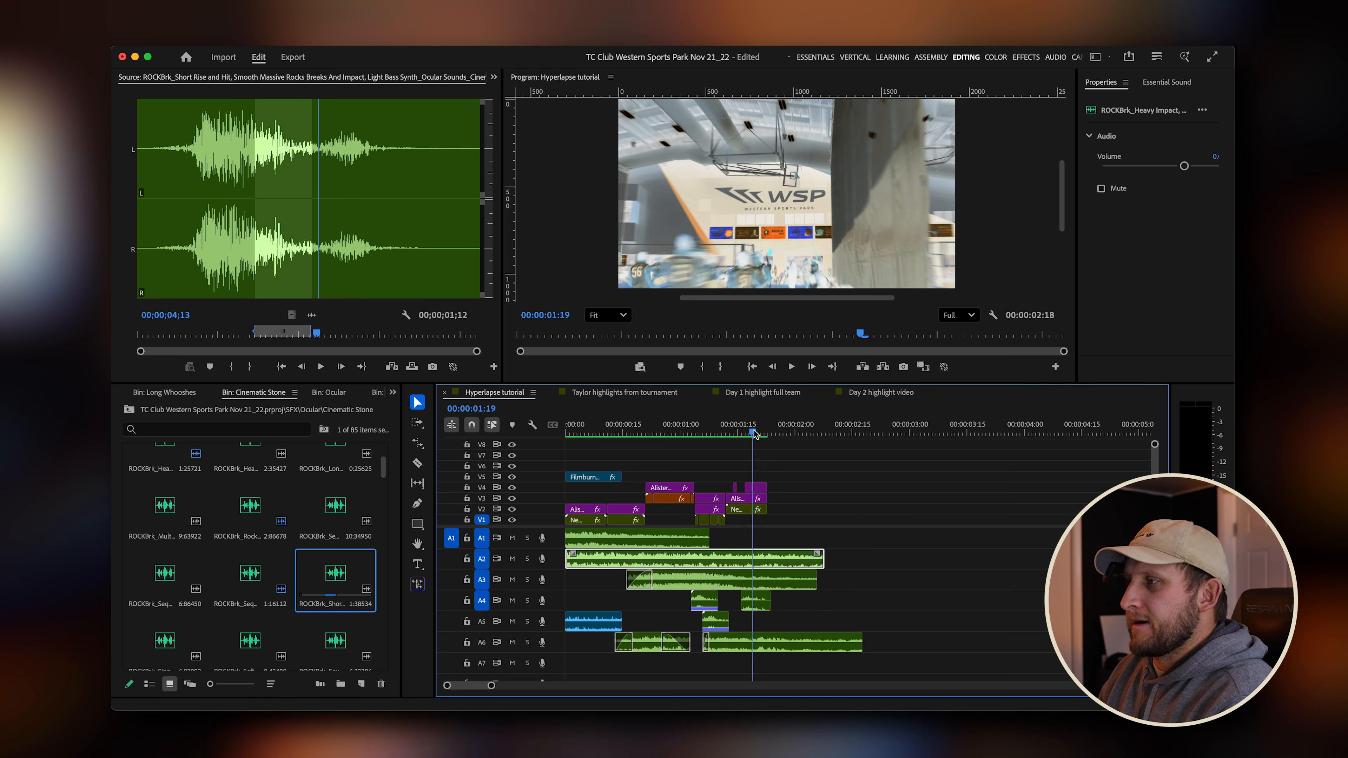
drag(768, 432, 746, 432)
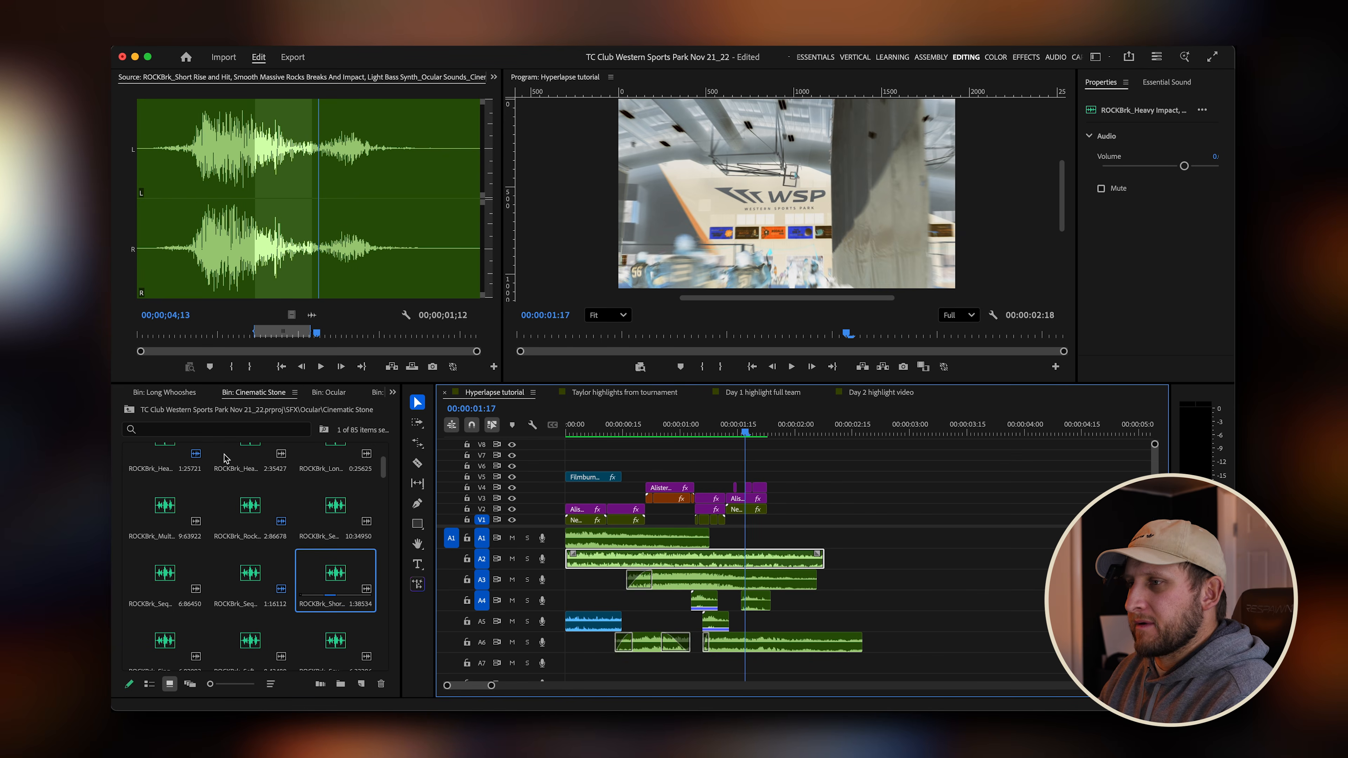
click(129, 411)
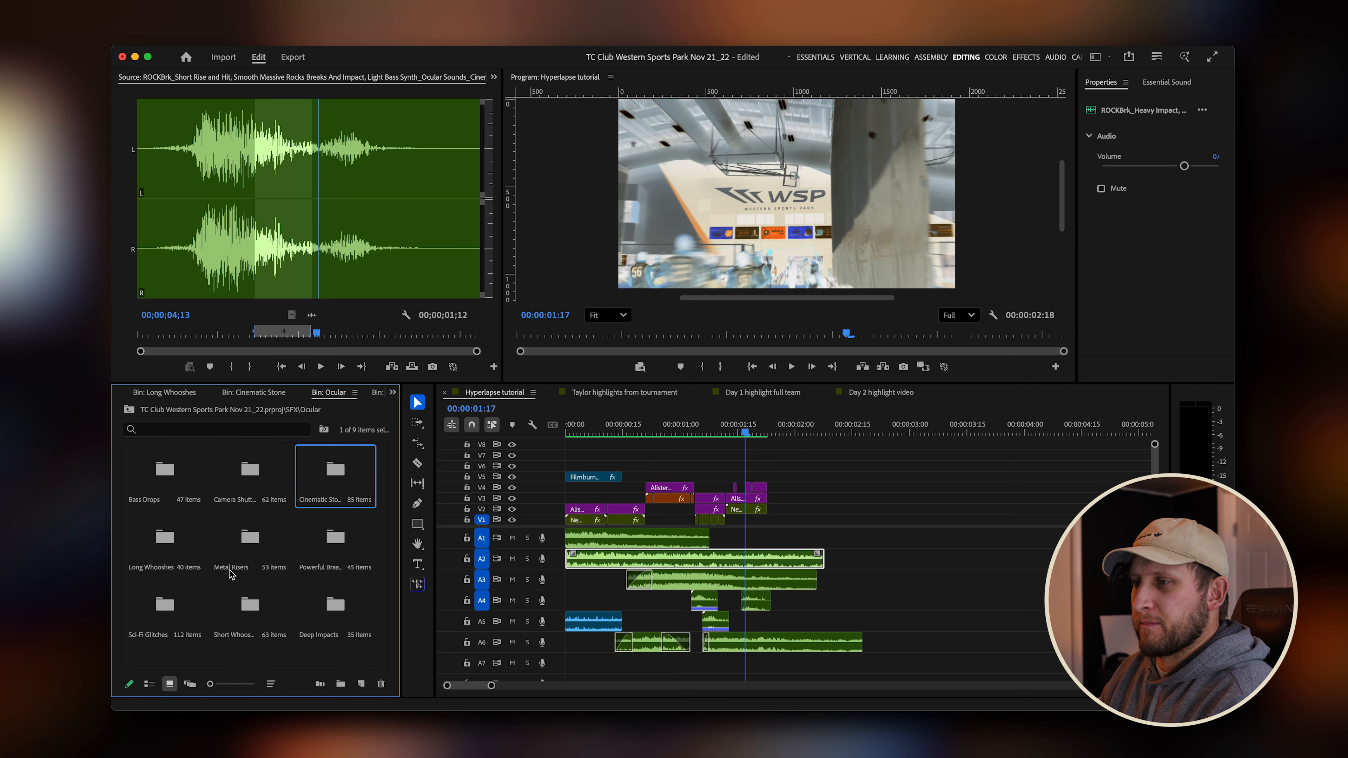
double_click(258, 547)
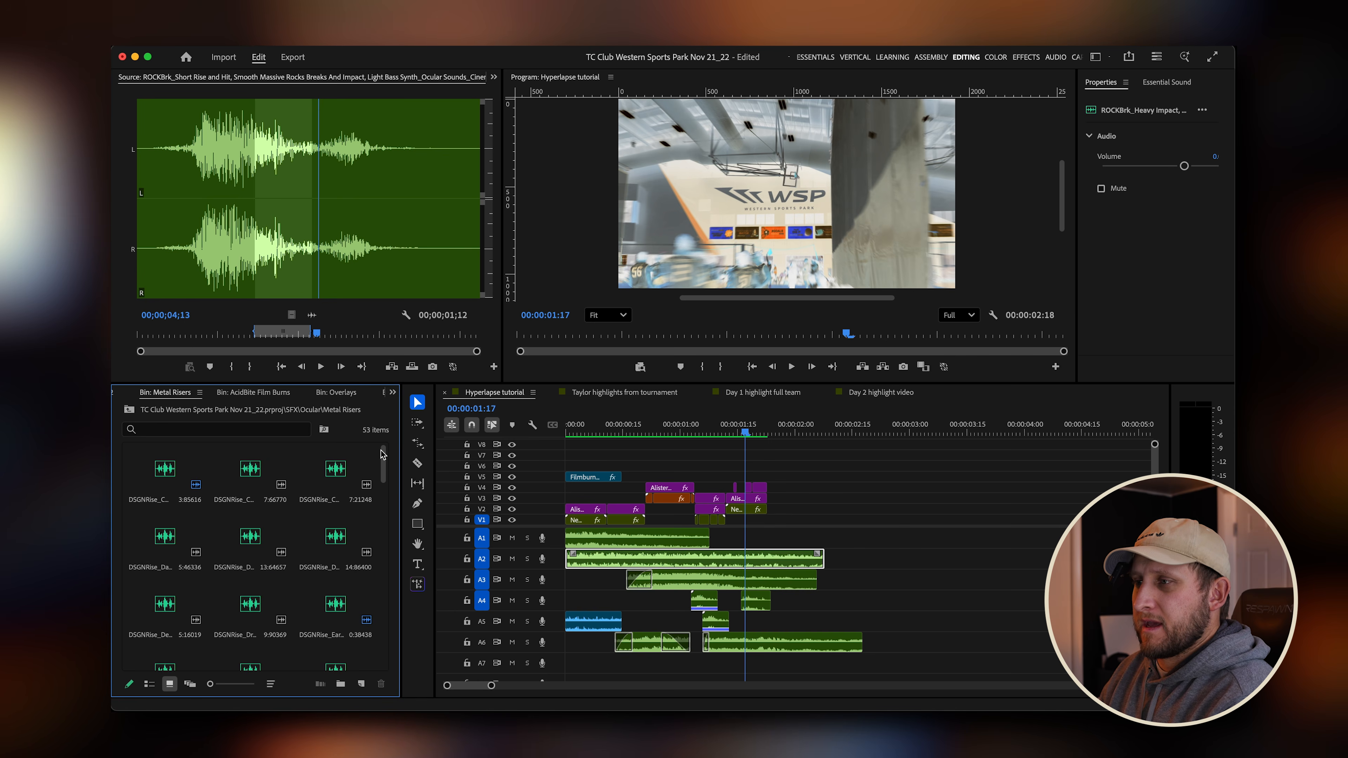
drag(381, 454, 383, 477)
Load the Haunted Riser, set an in point near its end, and place it on track A7 under the transitions.
double_click(248, 557)
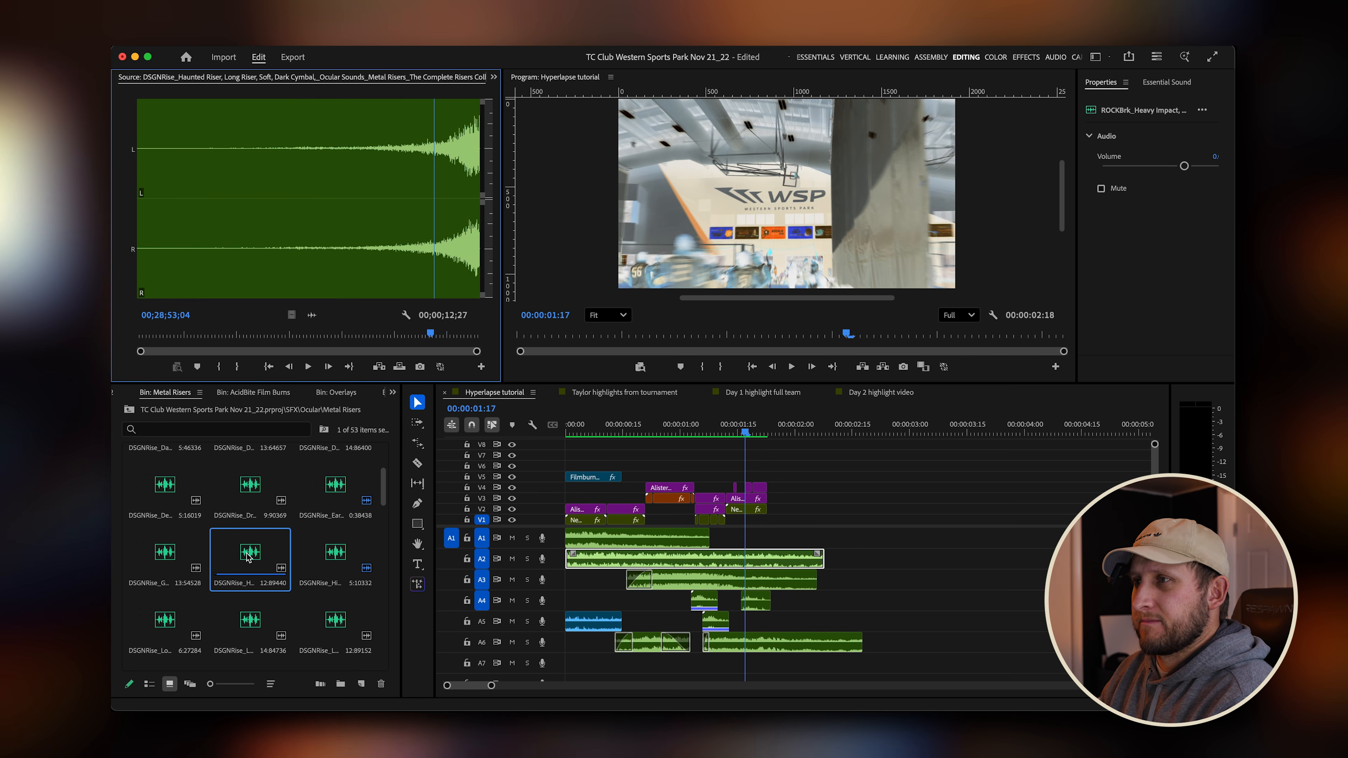
key(space)
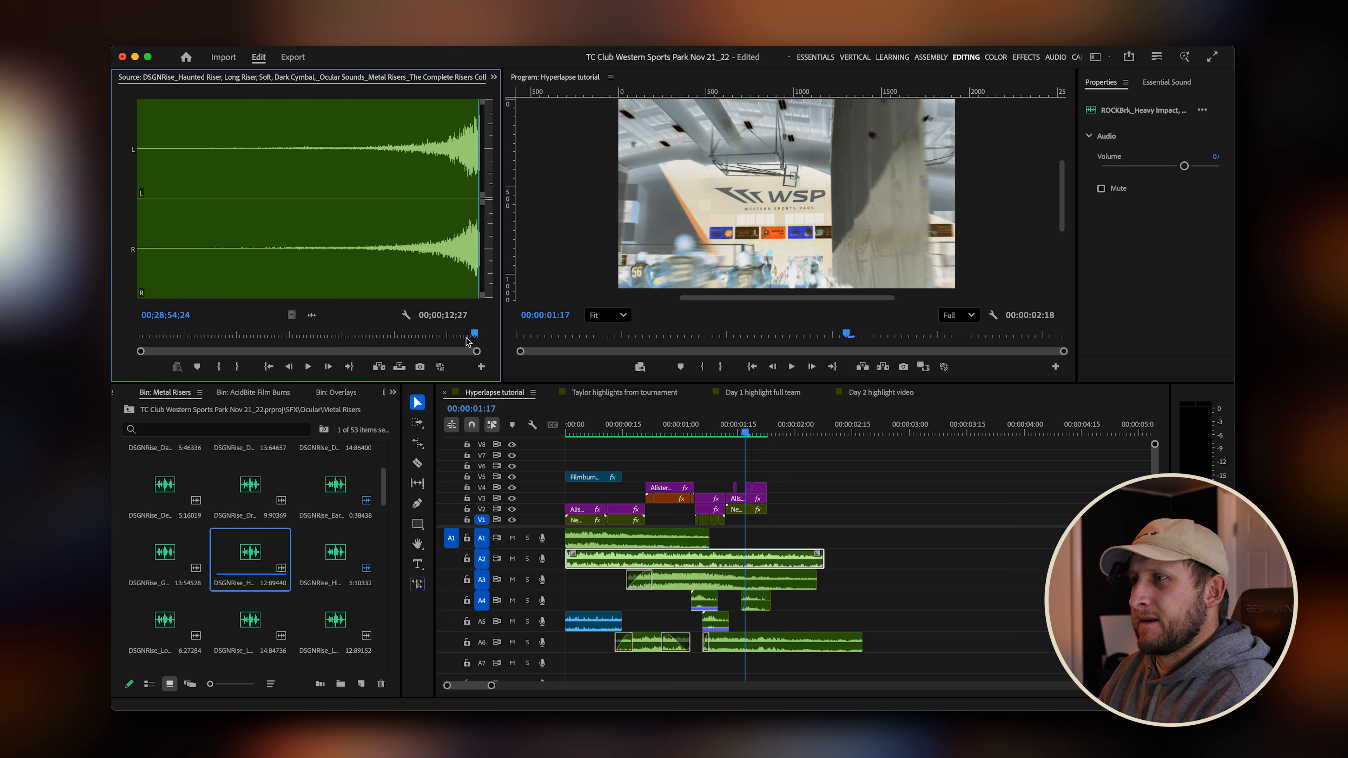
drag(475, 335, 367, 336)
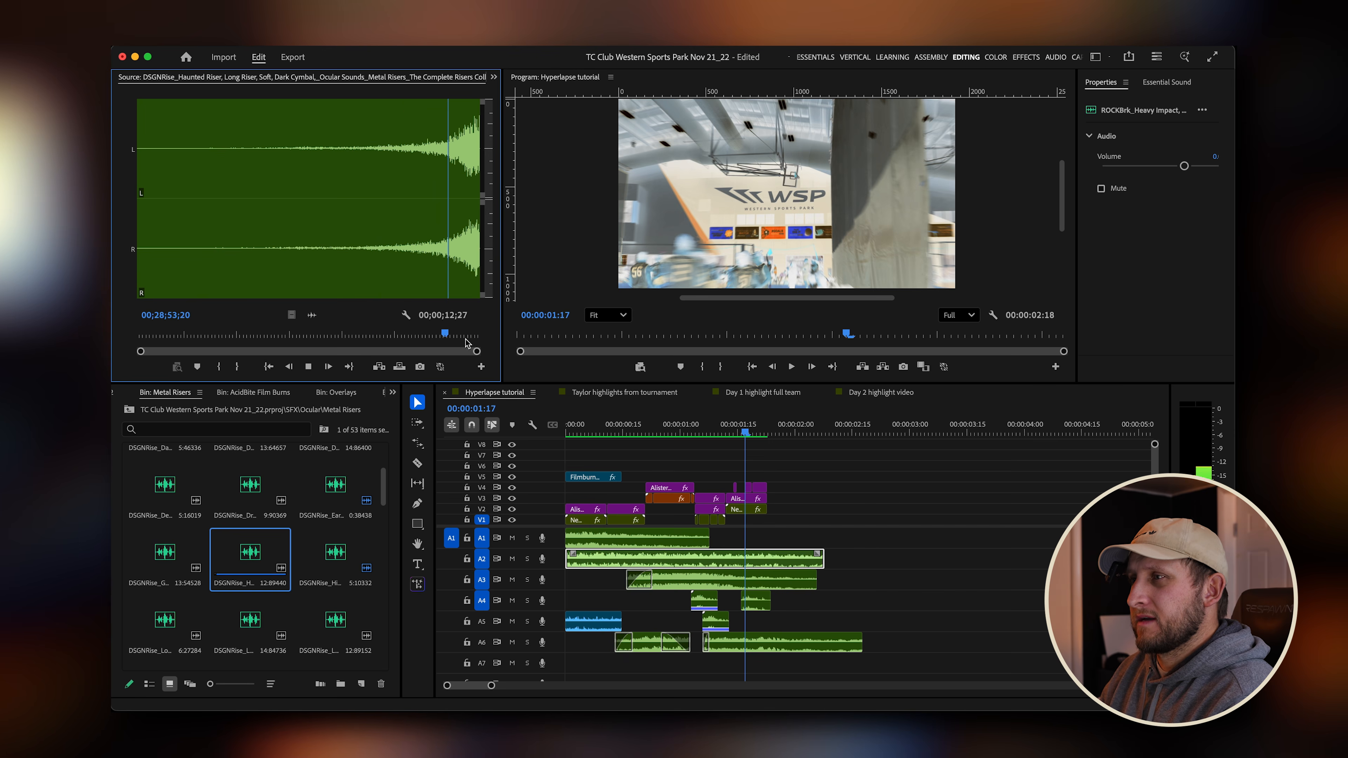
drag(455, 334, 432, 334)
key(i)
key(space)
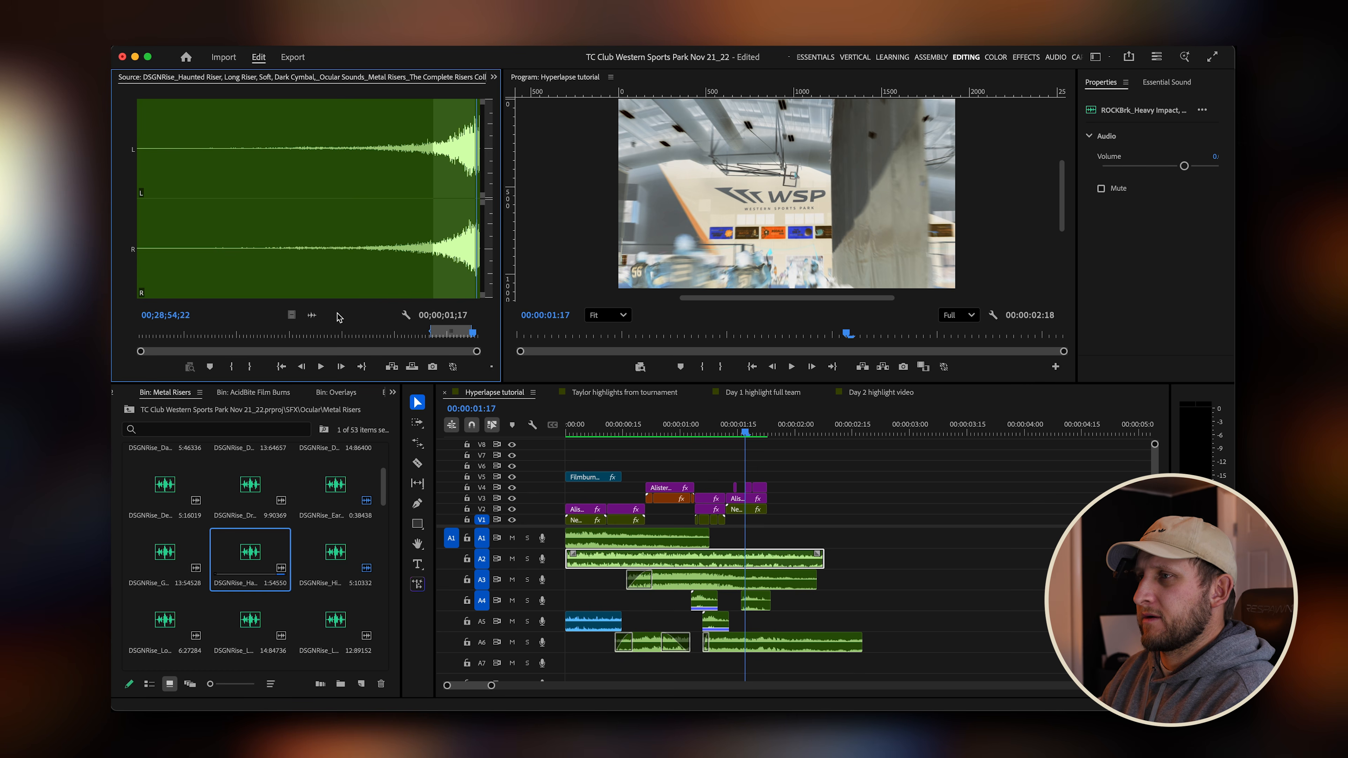
drag(312, 316, 810, 598)
scroll(810, 599, down, 2)
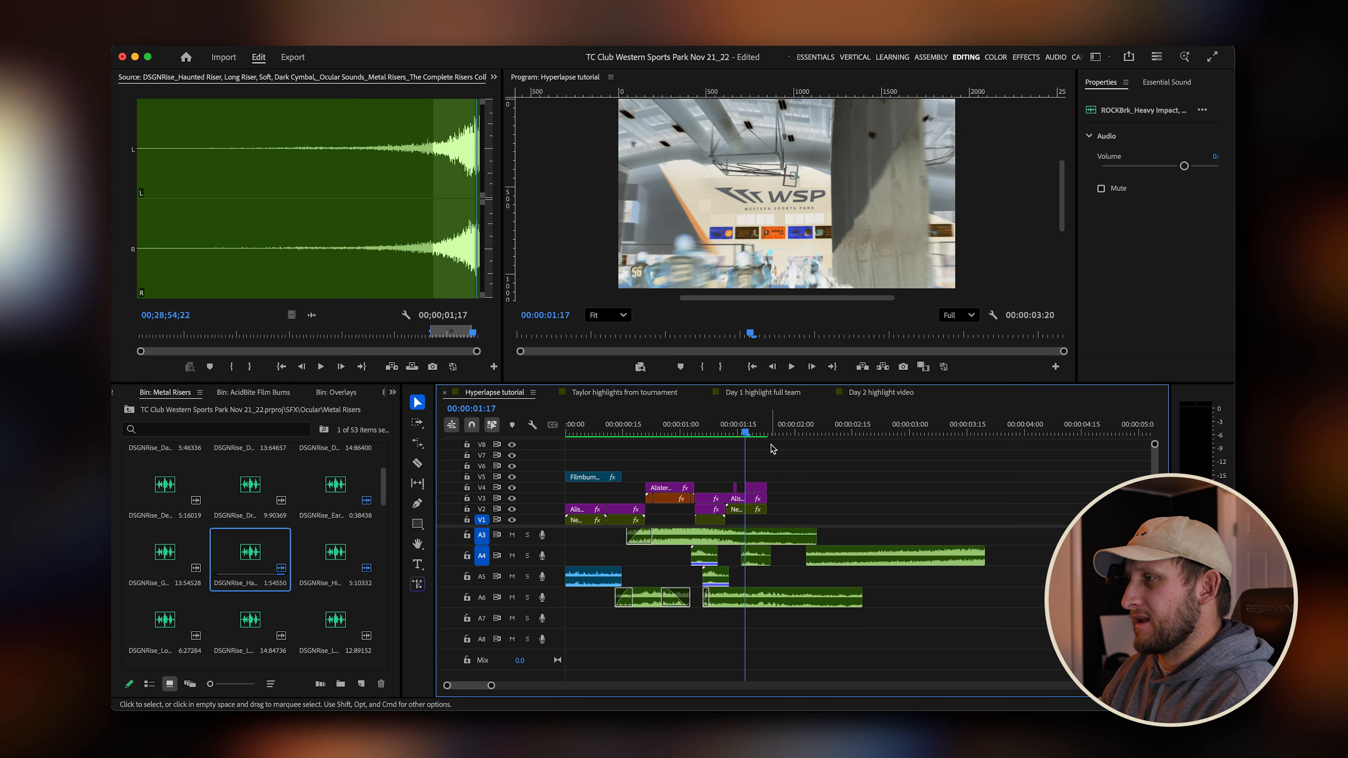
drag(917, 555, 692, 624)
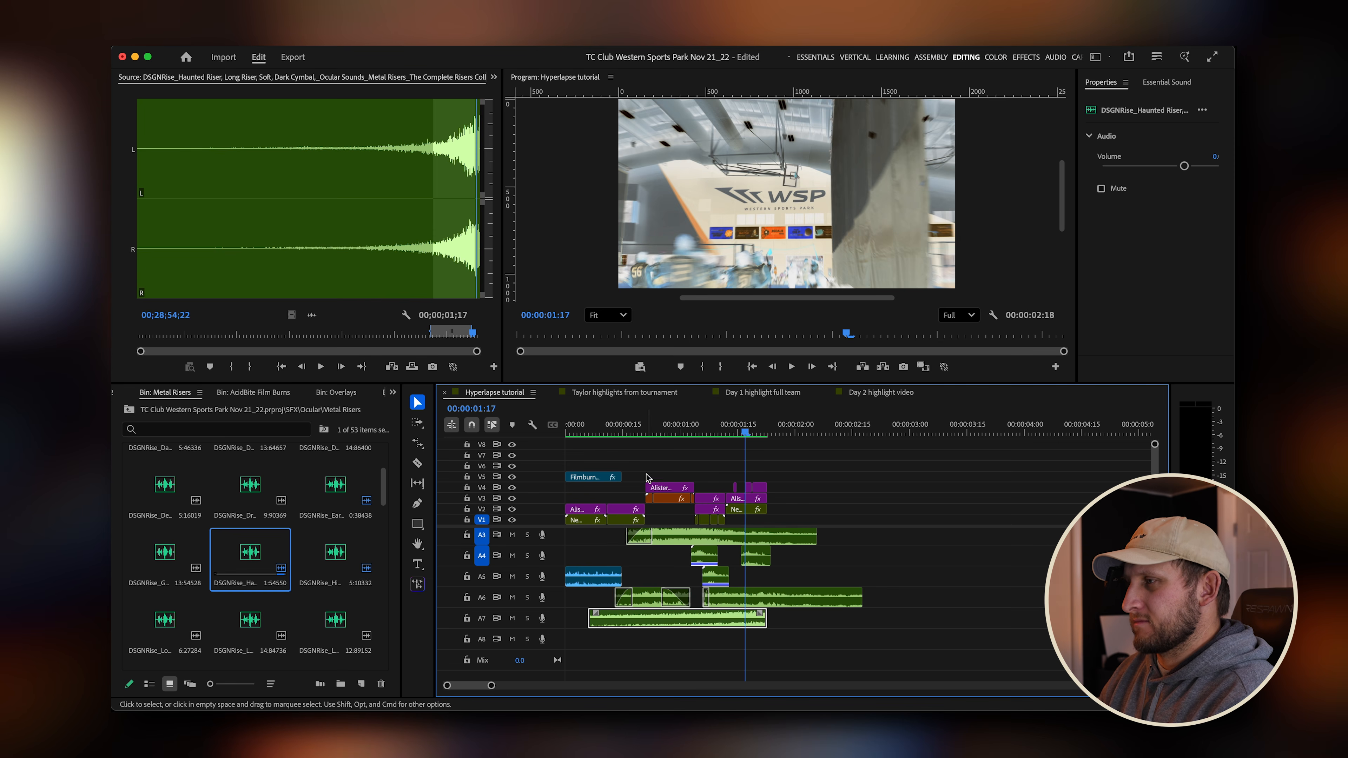
Lower the Haunted Riser's gain by -6.6 dB with Audio Gain and add a fade-in at its start.
key(g)
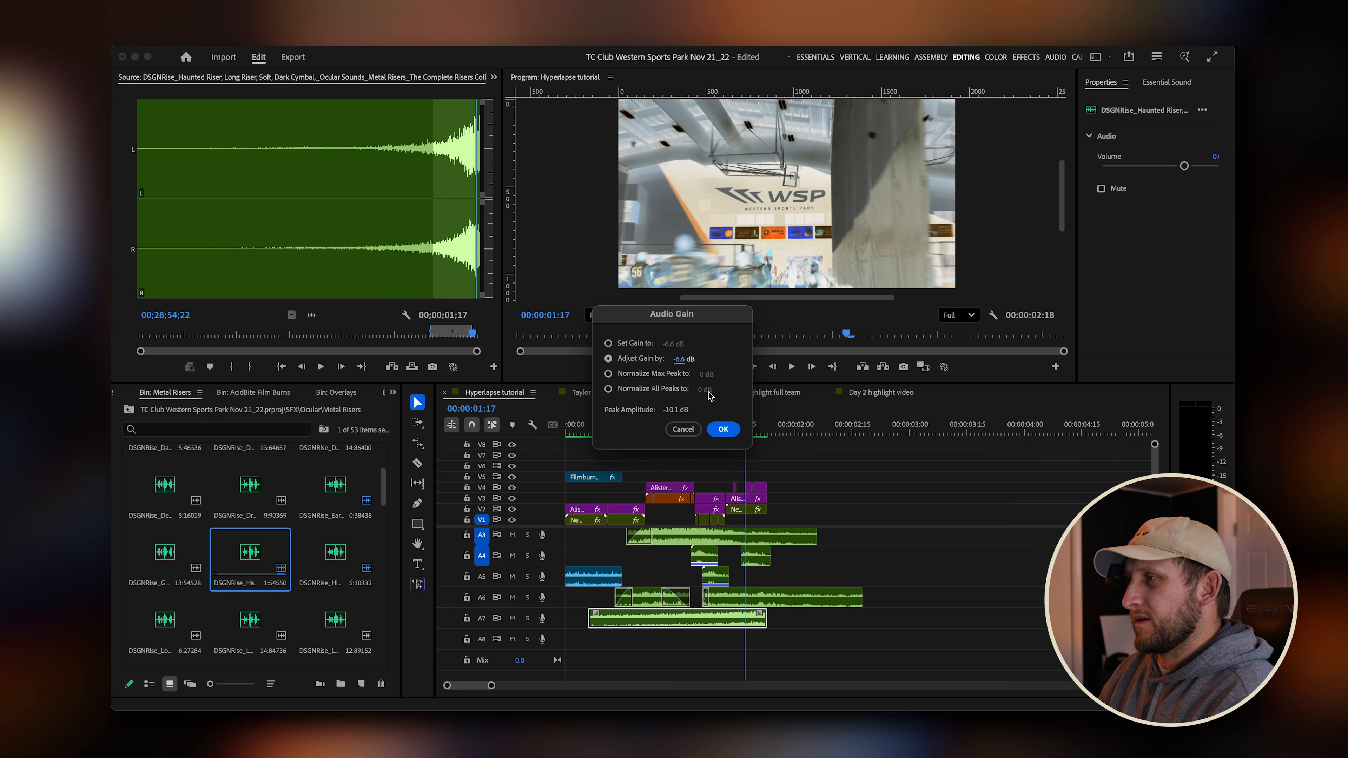
click(722, 429)
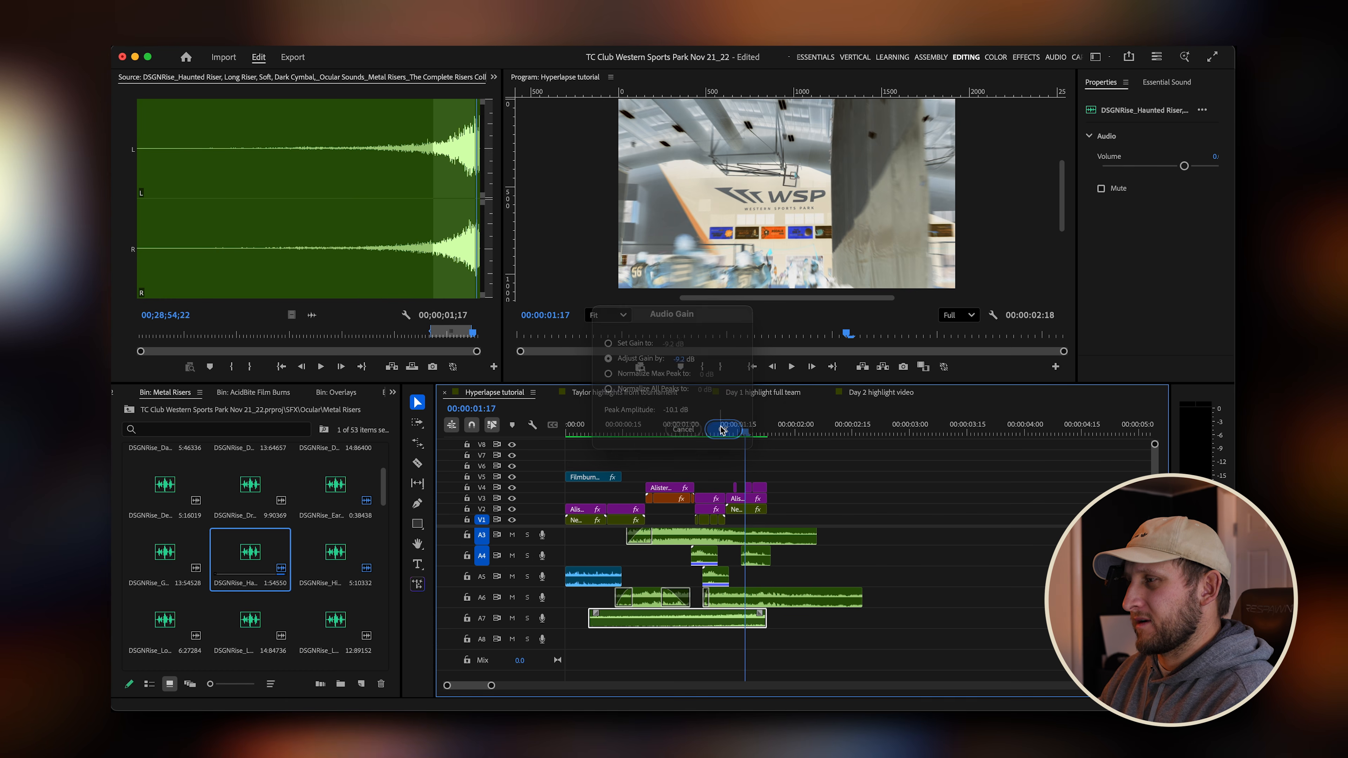
mouse_move(595, 614)
mouse_down()
mouse_move(701, 613)
mouse_move(725, 630)
mouse_up()
Preview the transition and move the Haunted Riser slightly later.
click(585, 433)
key(space)
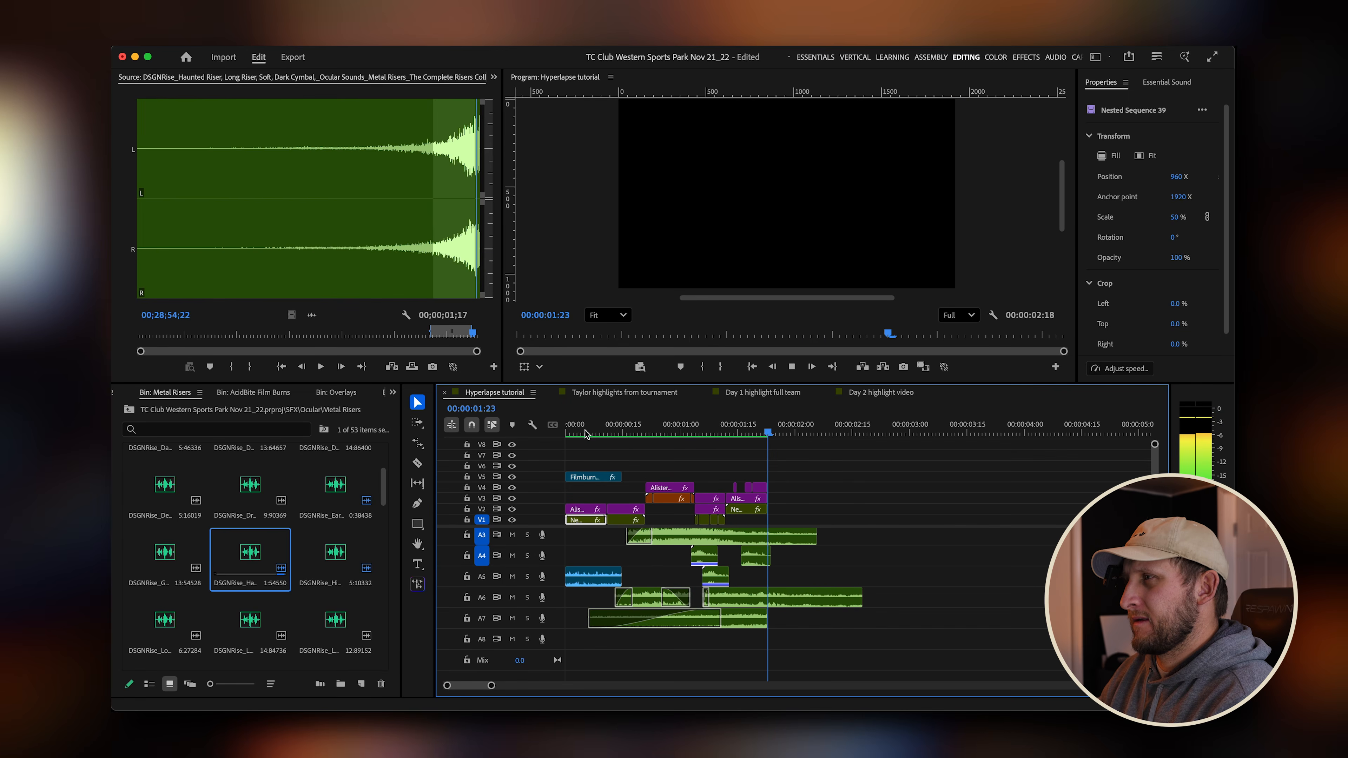
click(714, 431)
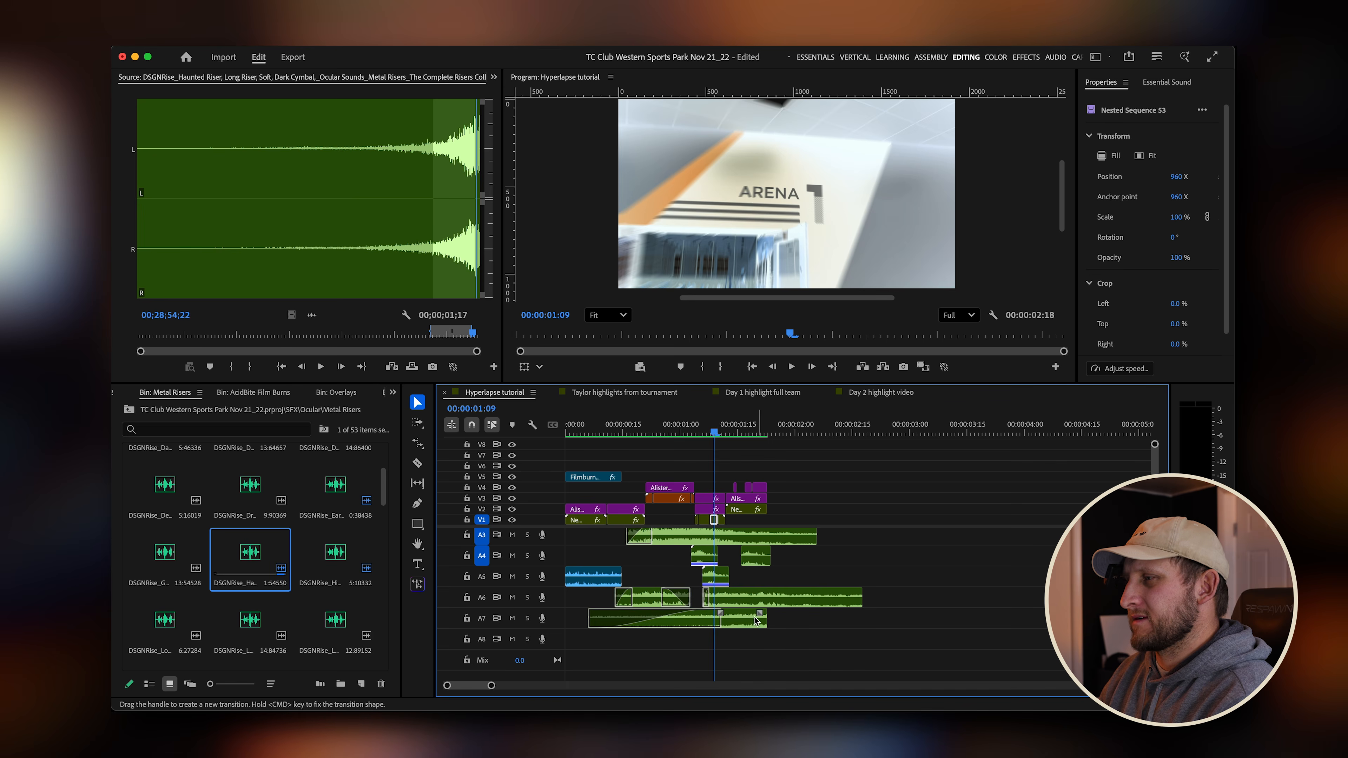
click(742, 625)
drag(742, 625, 760, 625)
key(space)
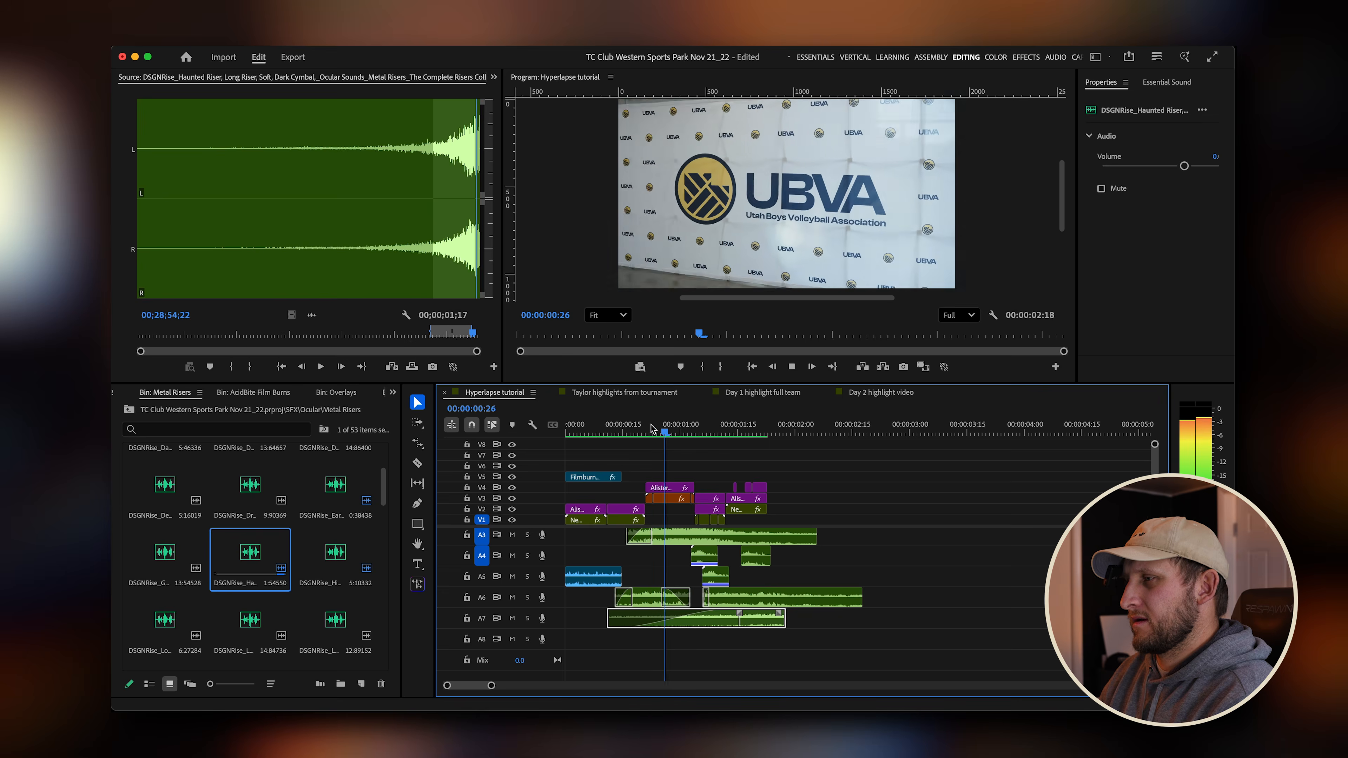
drag(812, 431, 726, 432)
key(space)
key(space)
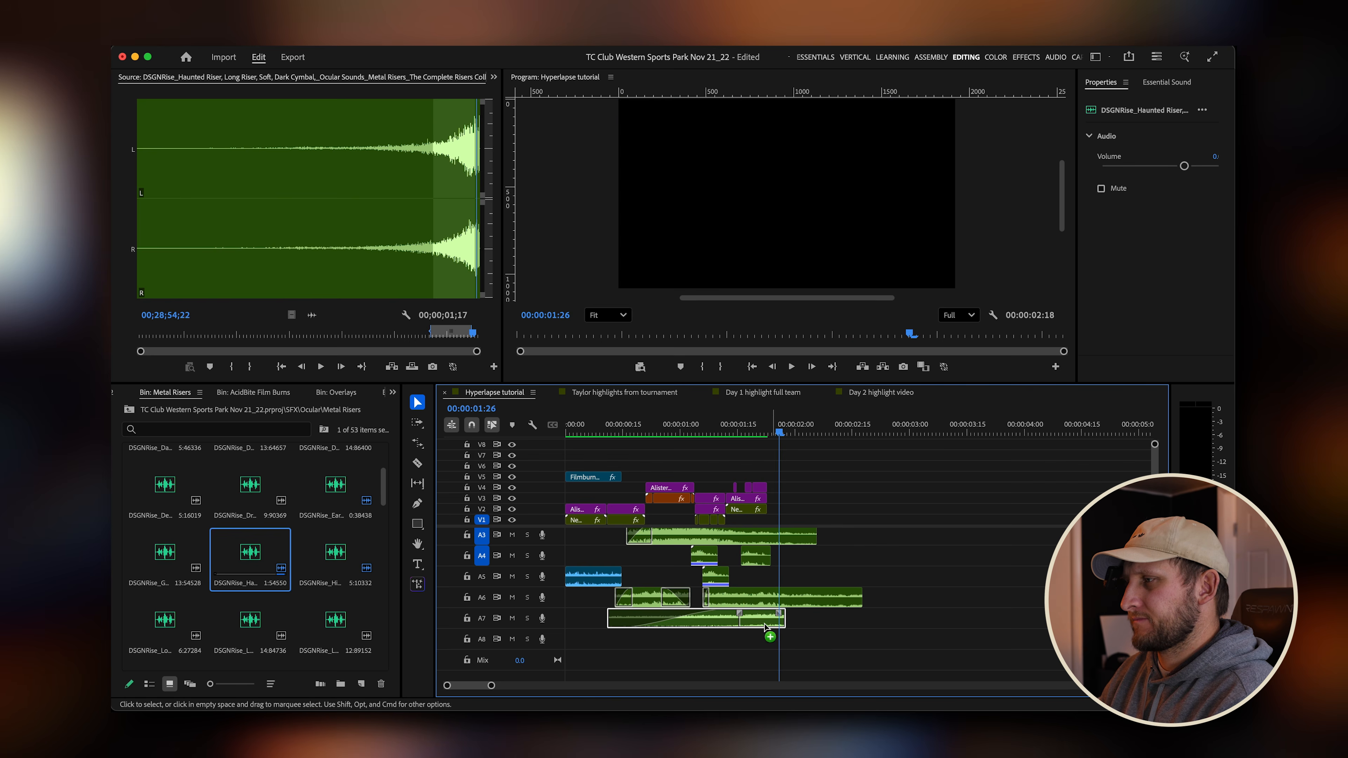
Trim the Haunted Riser's end and delete the clip from A7.
drag(780, 632, 760, 632)
click(752, 435)
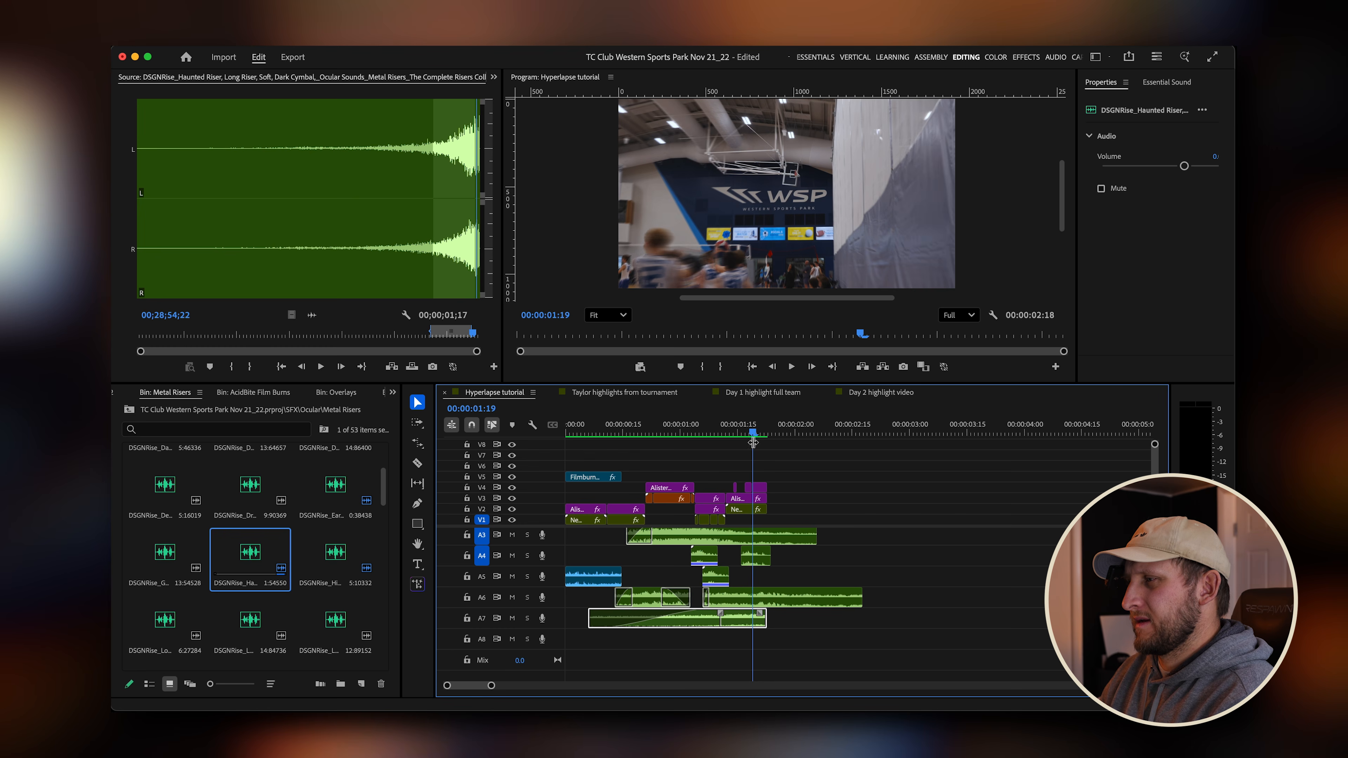
key(Delete)
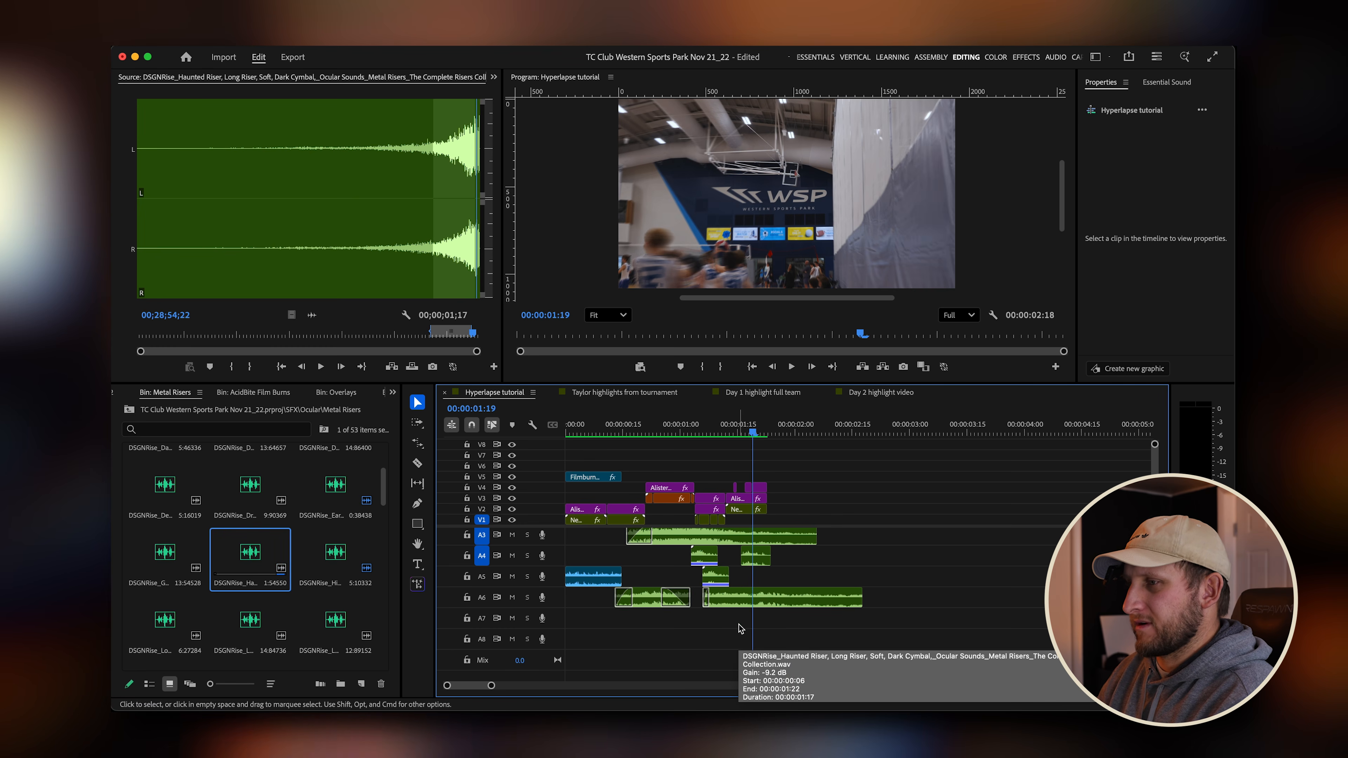
Audition several risers from the Metal Risers bin in the source monitor.
double_click(186, 556)
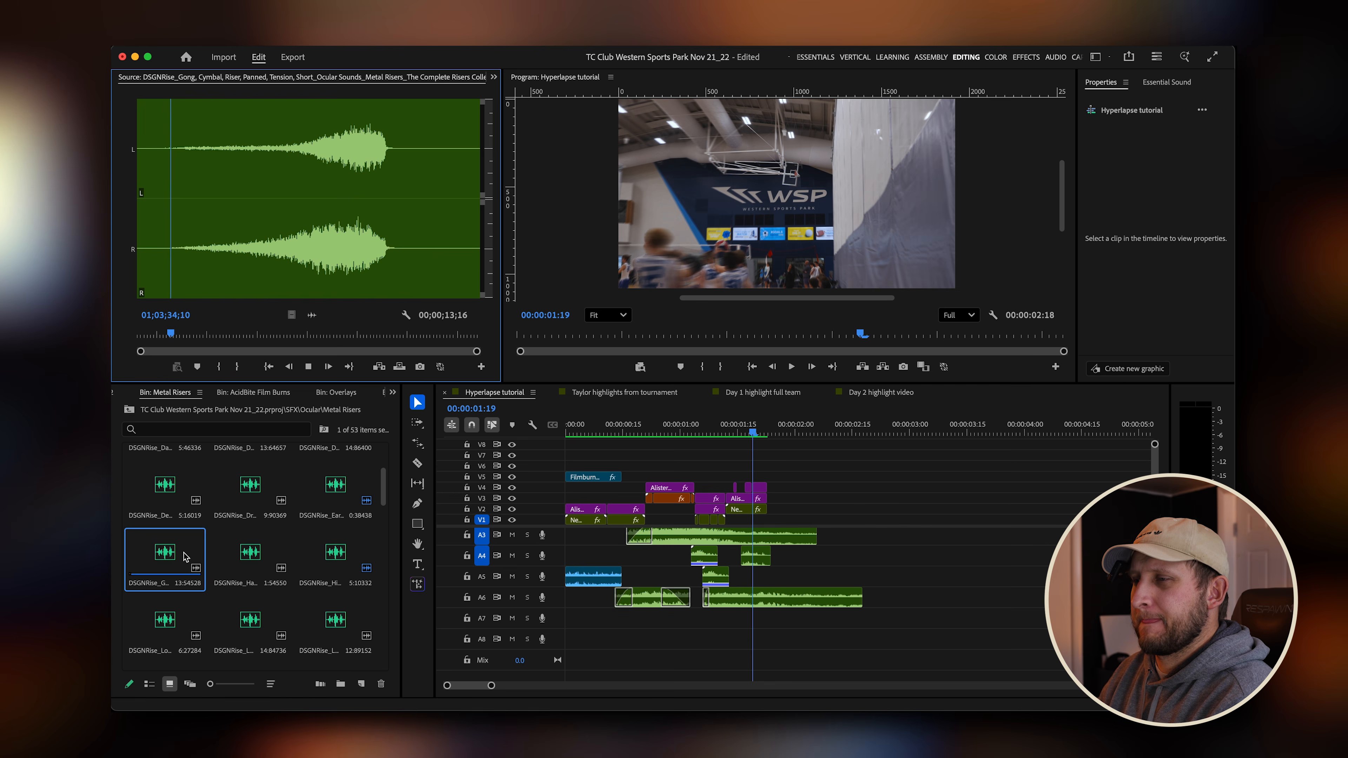
double_click(178, 484)
double_click(178, 555)
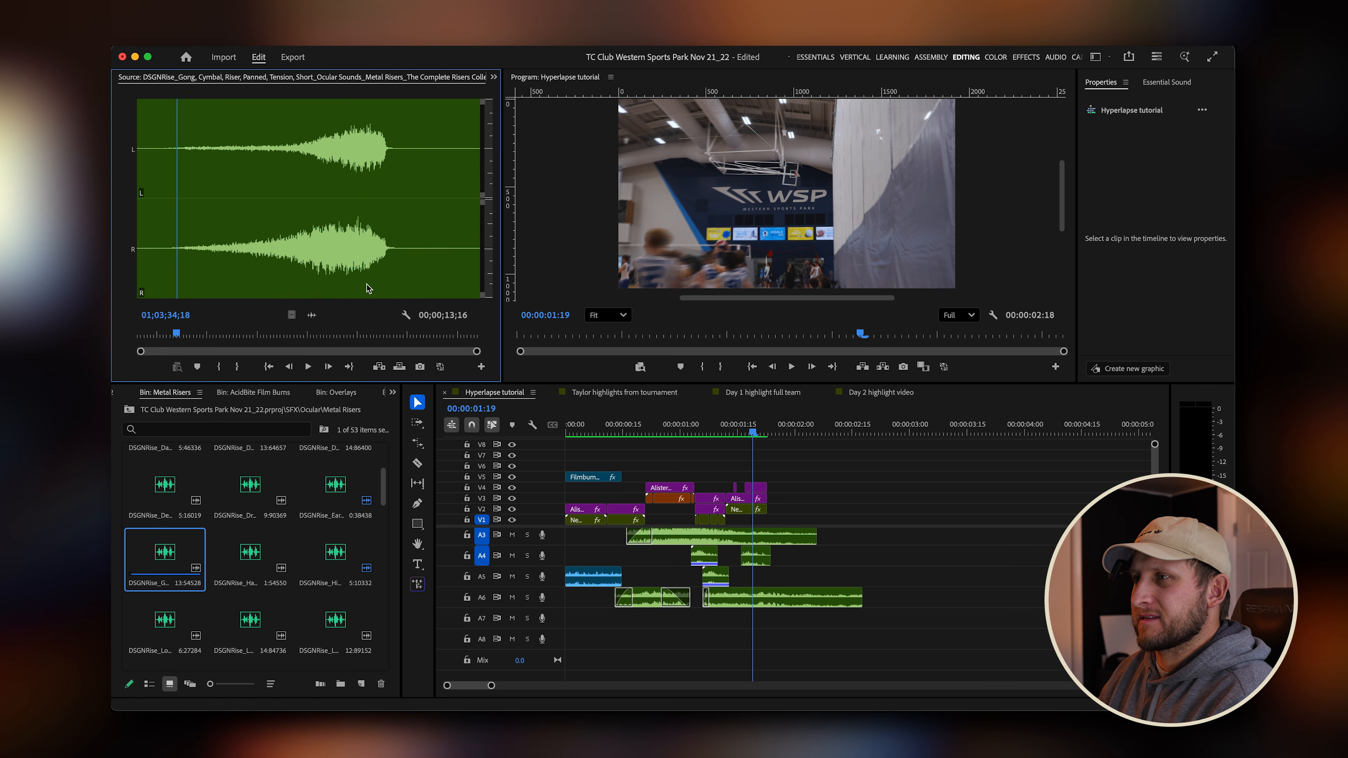
drag(313, 339, 383, 341)
double_click(175, 487)
key(space)
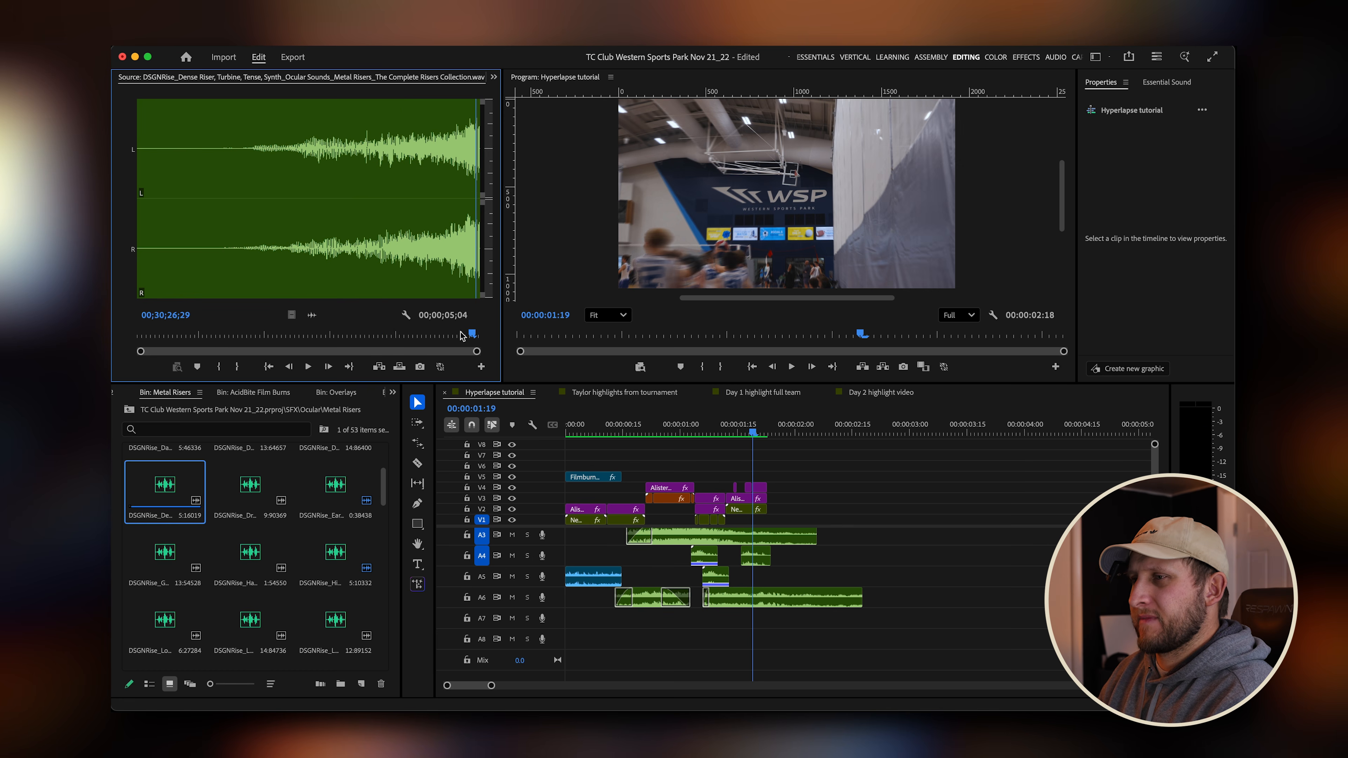
scroll(380, 499, up, 3)
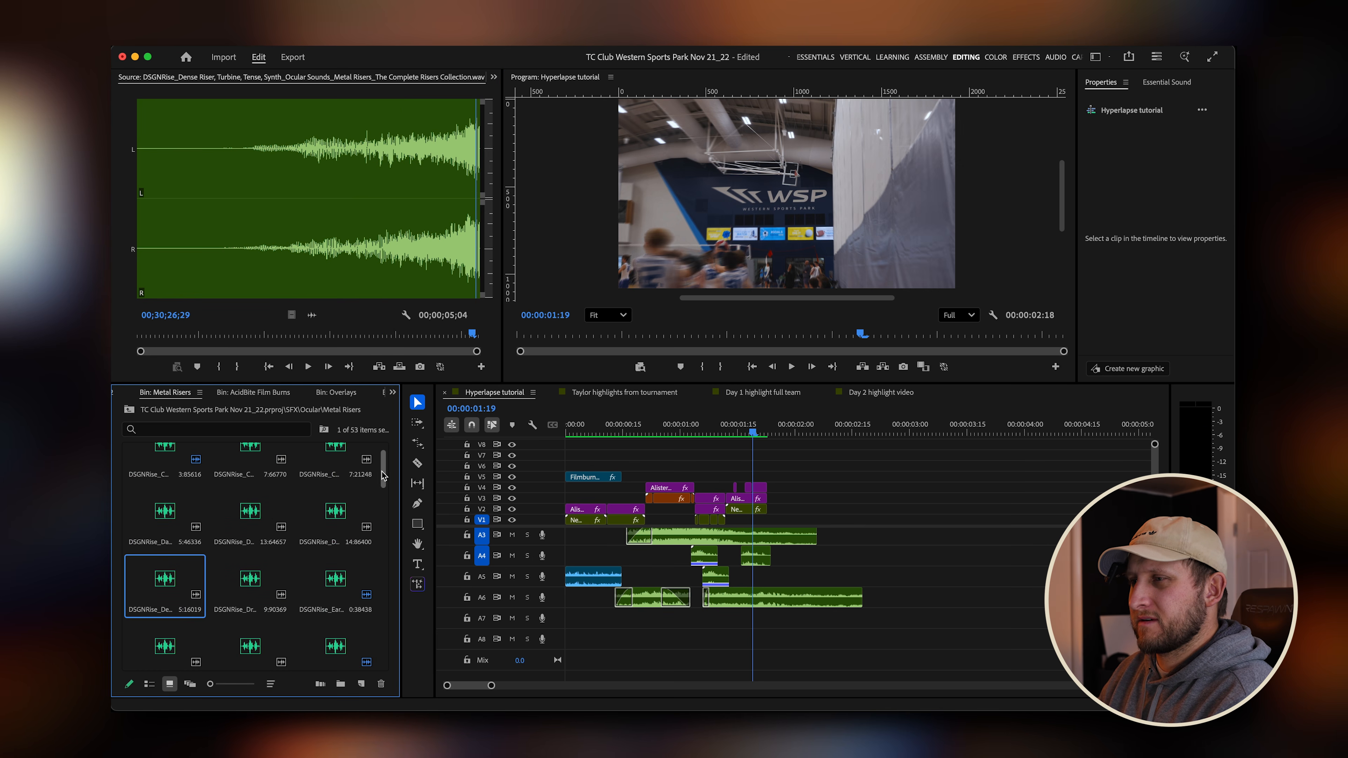
double_click(250, 513)
key(space)
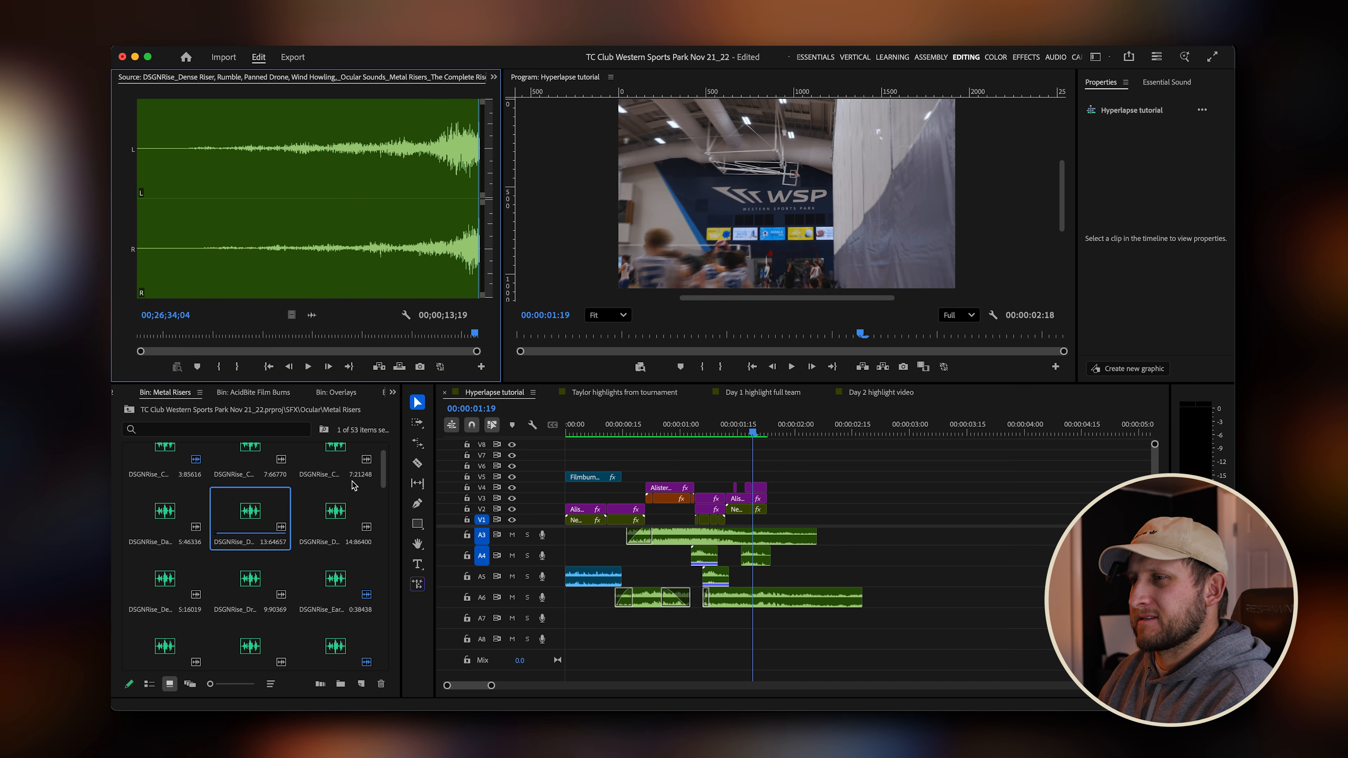
double_click(250, 455)
key(space)
Set an in point near the end of the Cymbal Reversed Panned riser and add it to track A7.
click(404, 333)
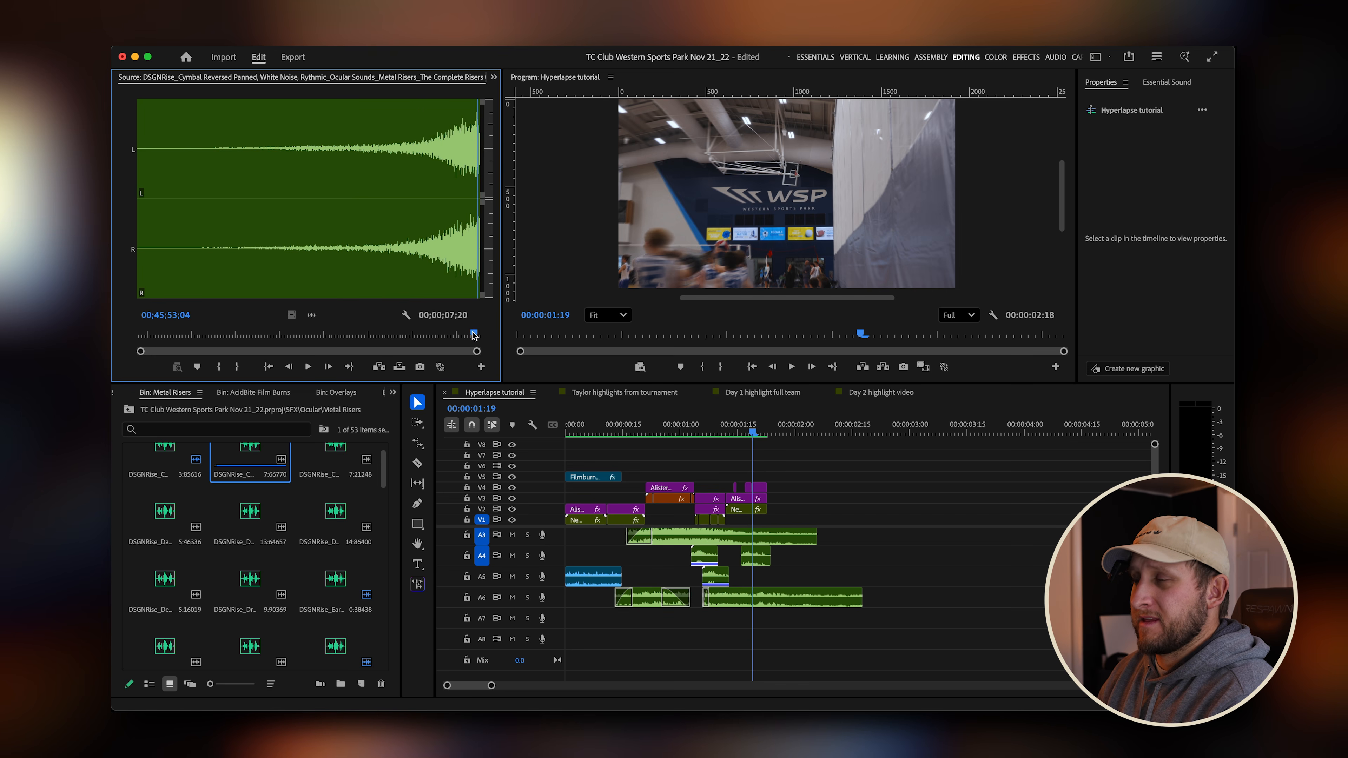
drag(476, 333, 364, 333)
key(i)
key(space)
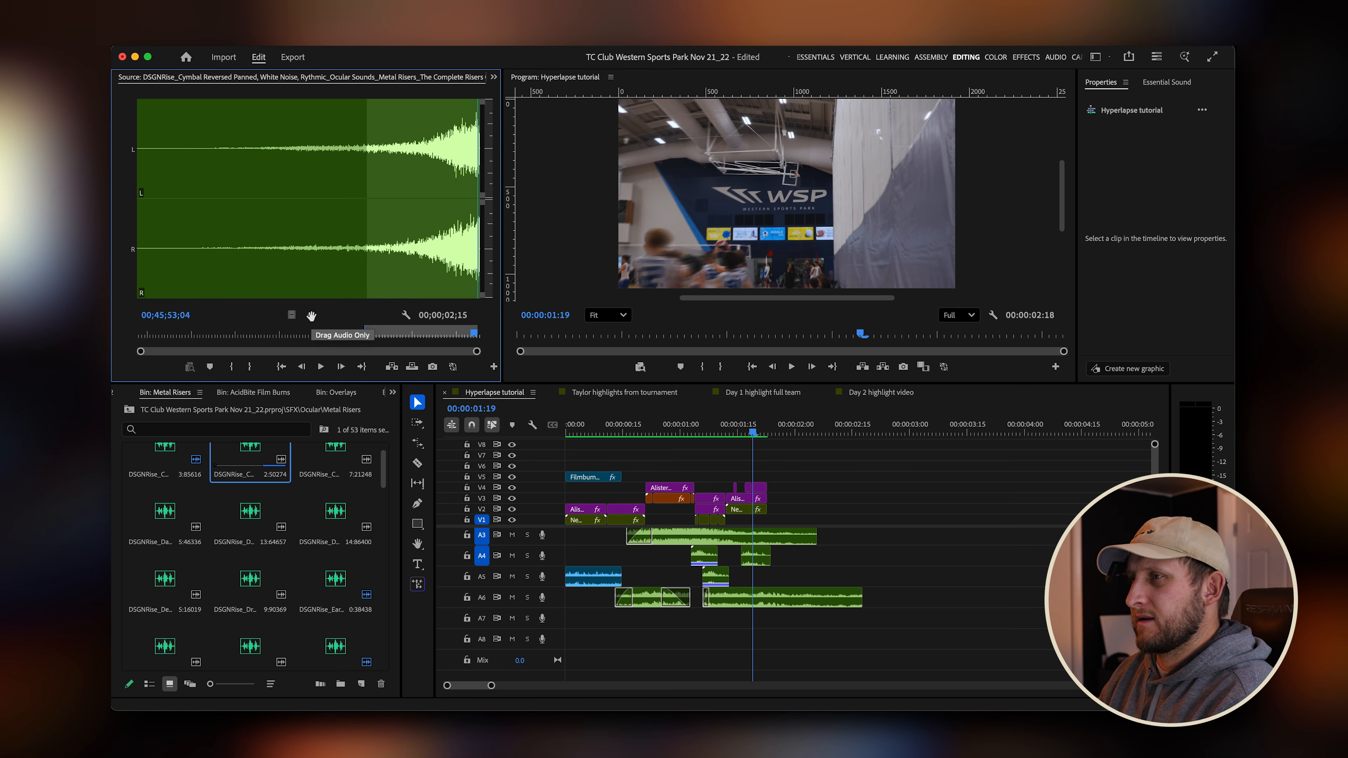
drag(311, 316, 664, 622)
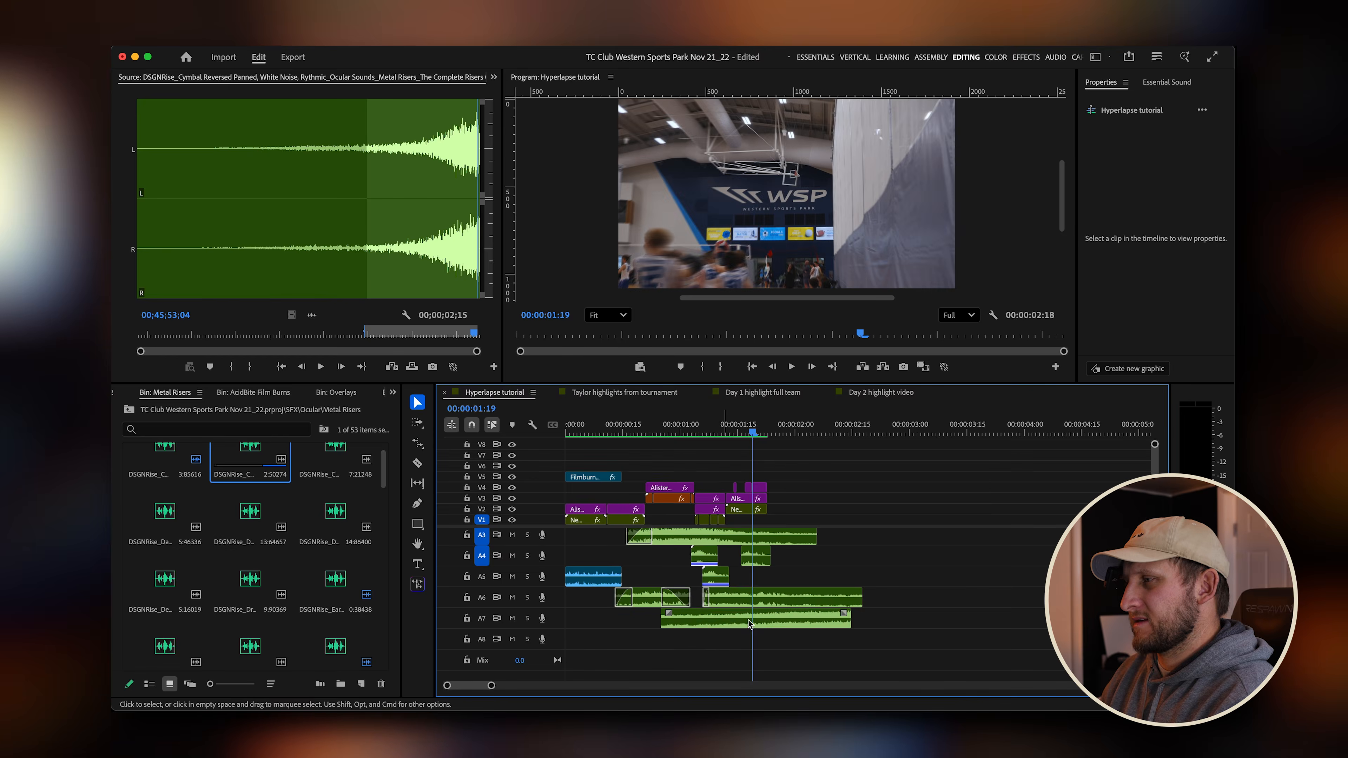
Move the reversed cymbal riser earlier so it ends at the second transition.
drag(799, 622, 719, 620)
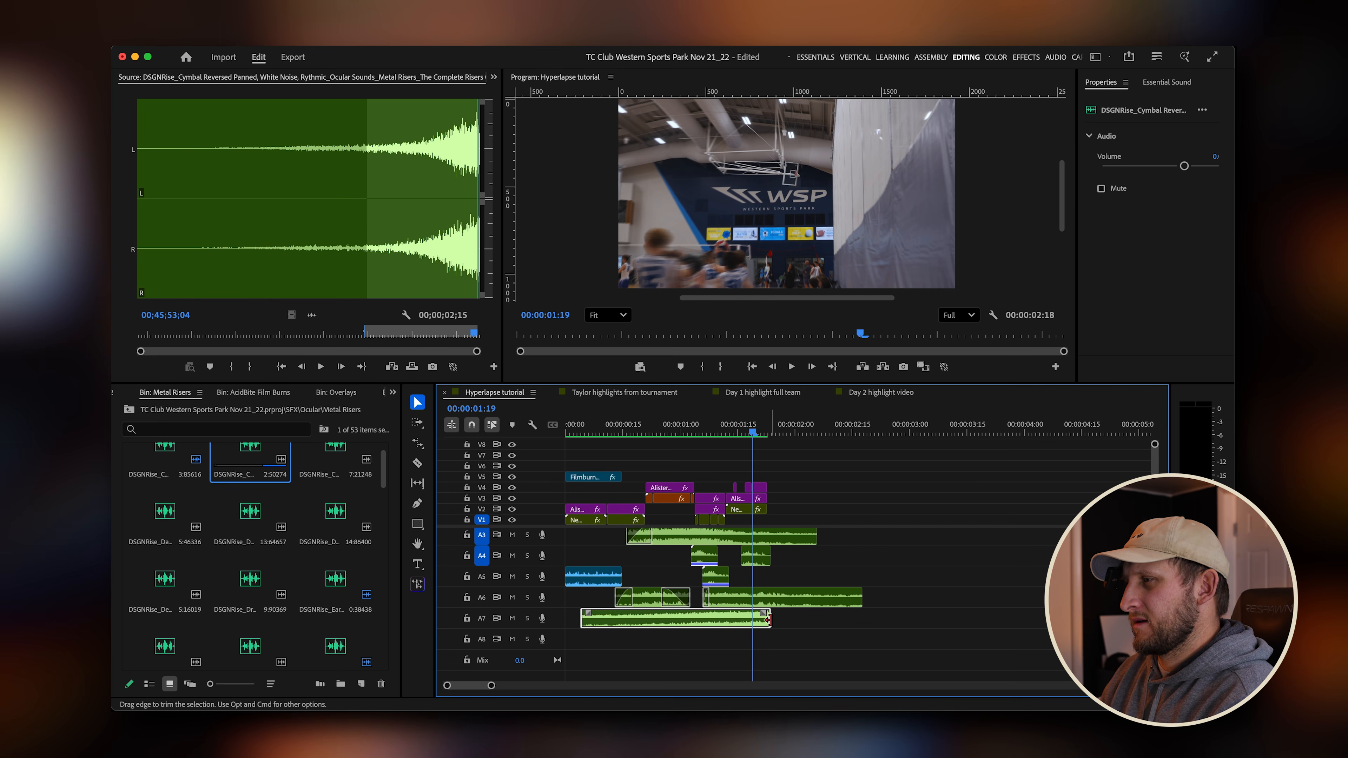
click(769, 619)
key(=)
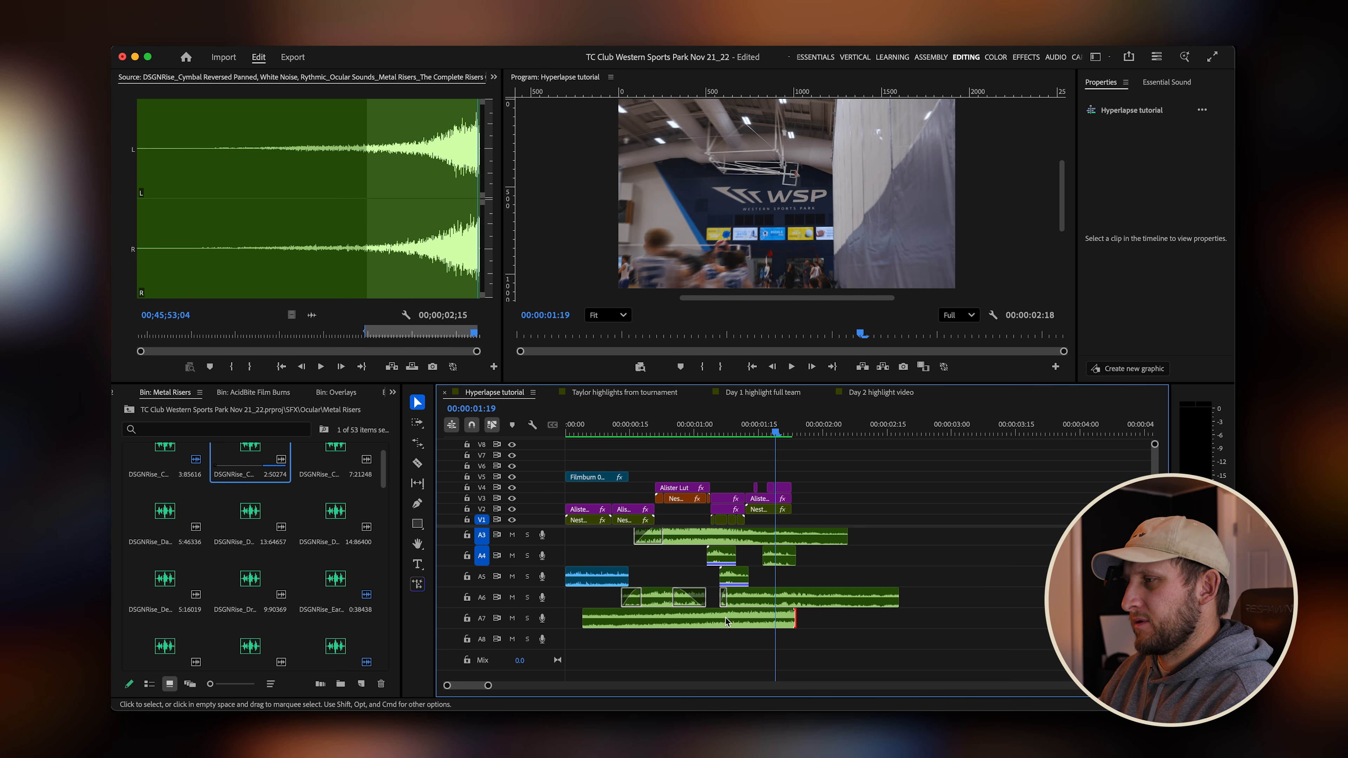
drag(706, 621, 704, 627)
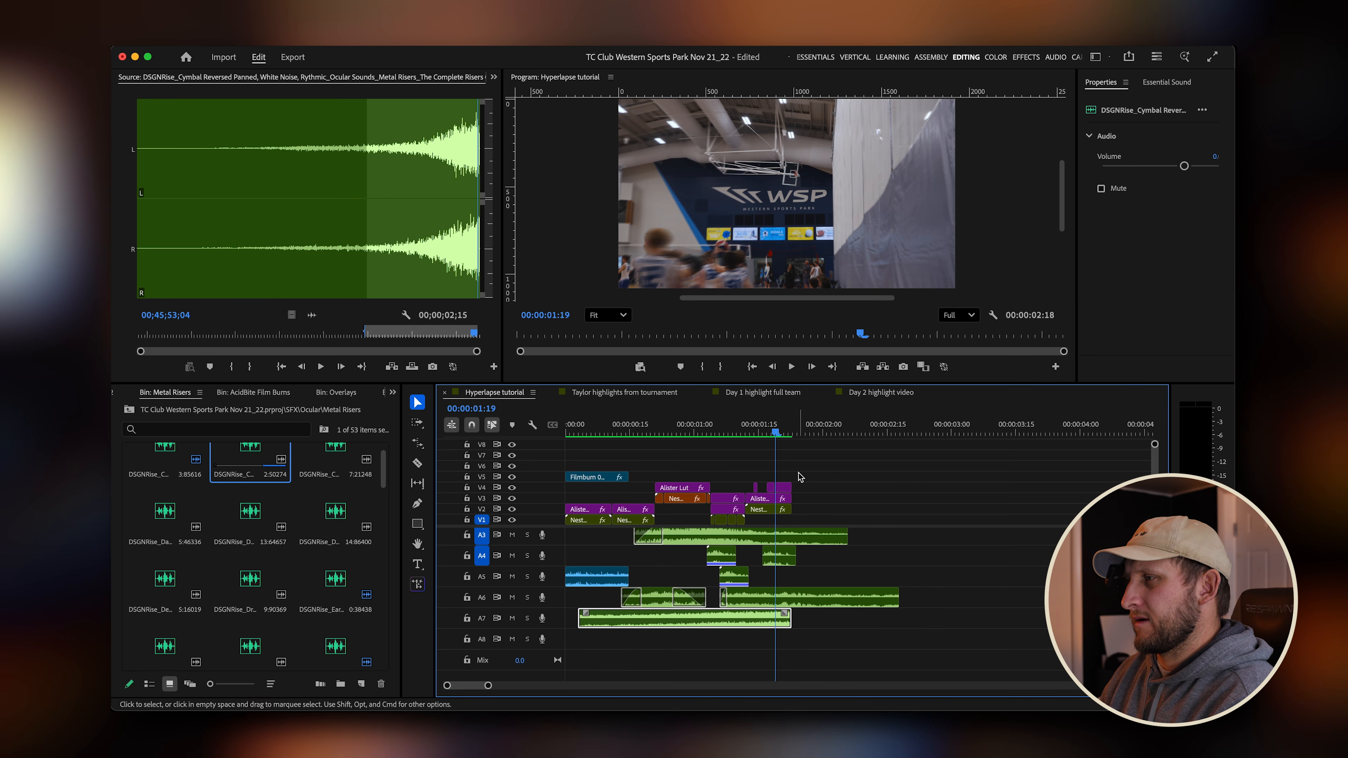
click(797, 432)
drag(798, 429, 793, 429)
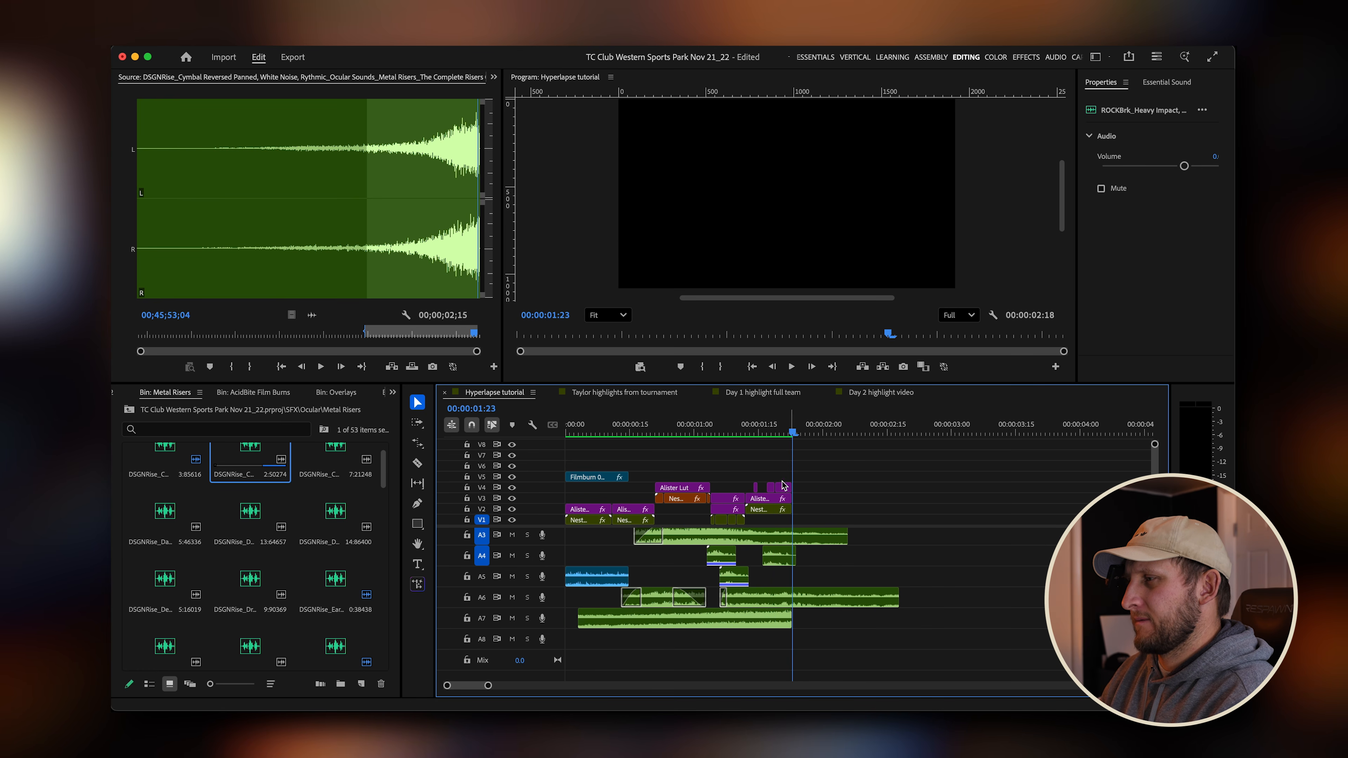
Lower the reversed cymbal riser's gain with Audio Gain and add a fade-in at its start.
click(752, 624)
key(g)
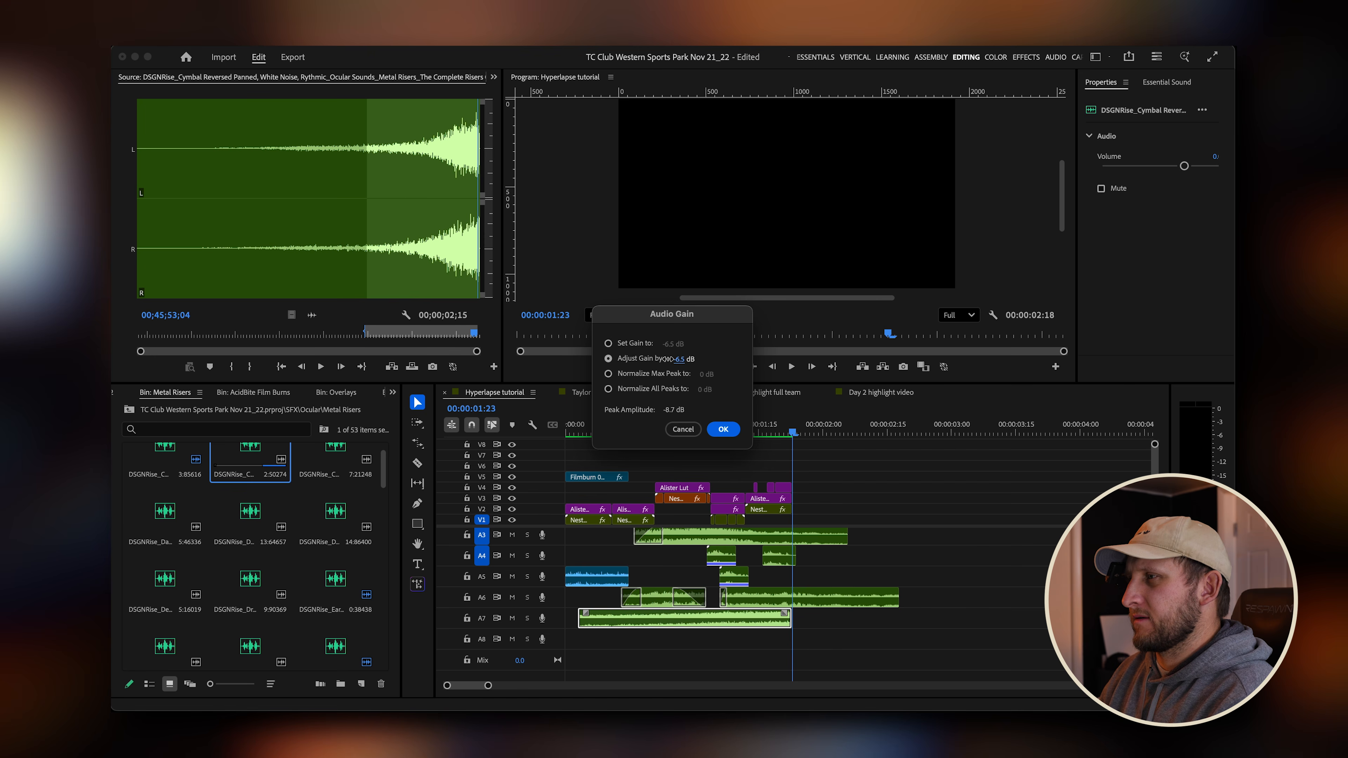
click(723, 429)
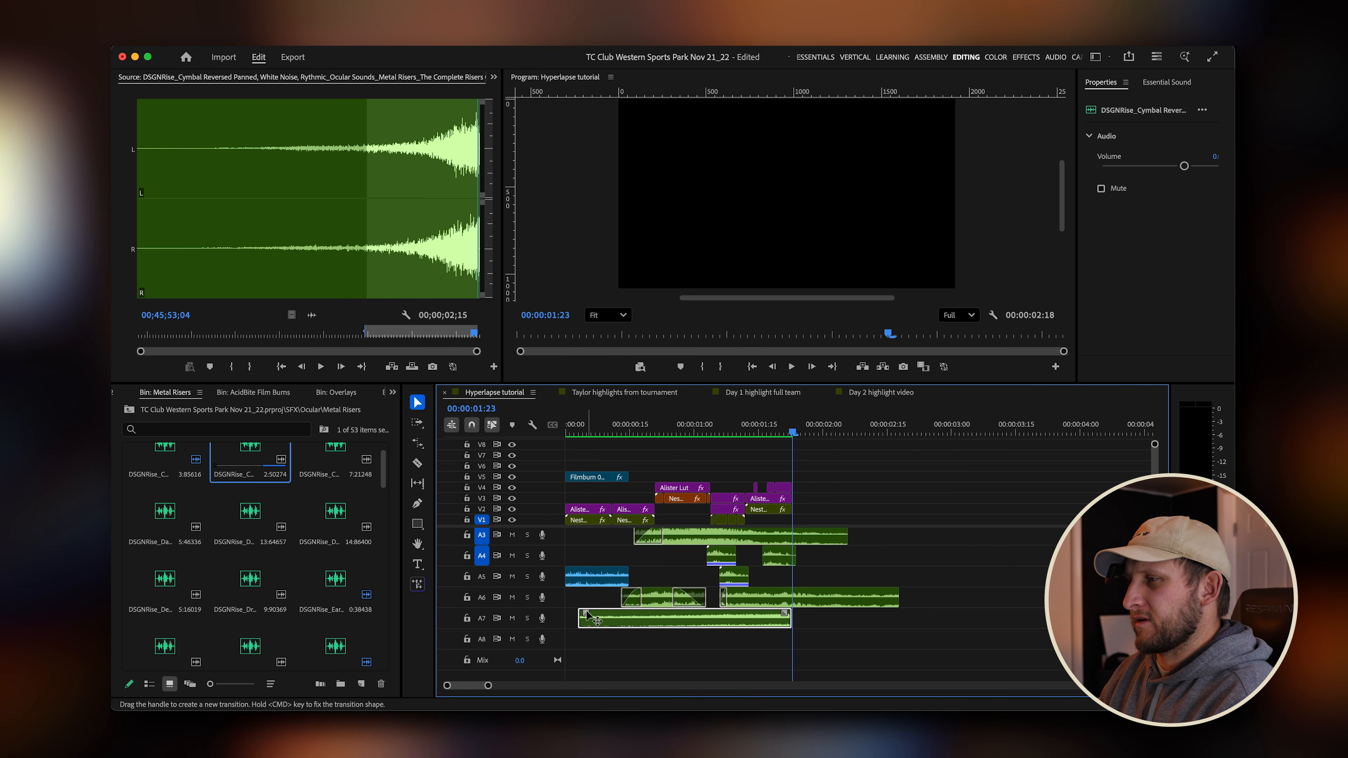
drag(586, 613, 657, 615)
Play back the sequence from the start to review the riser with the transitions.
drag(653, 431, 394, 445)
key(space)
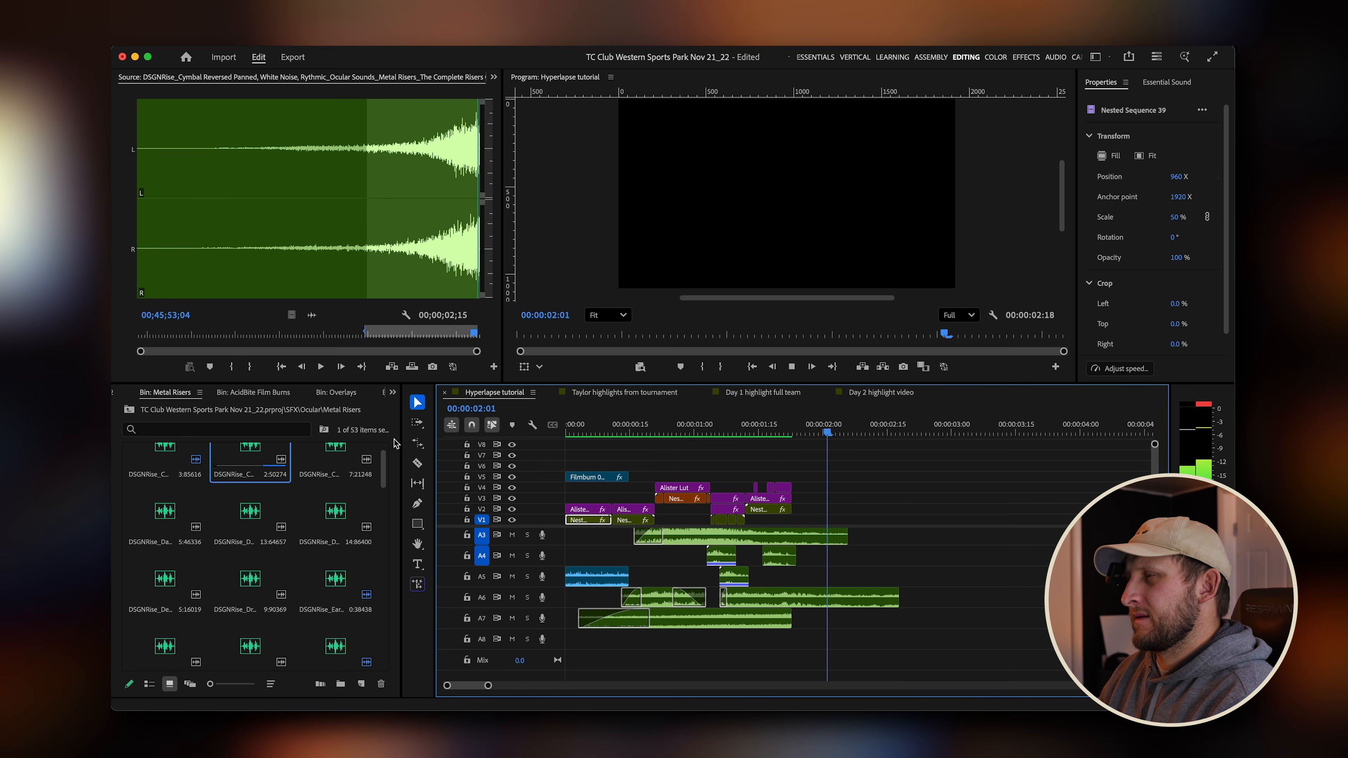
key(Home)
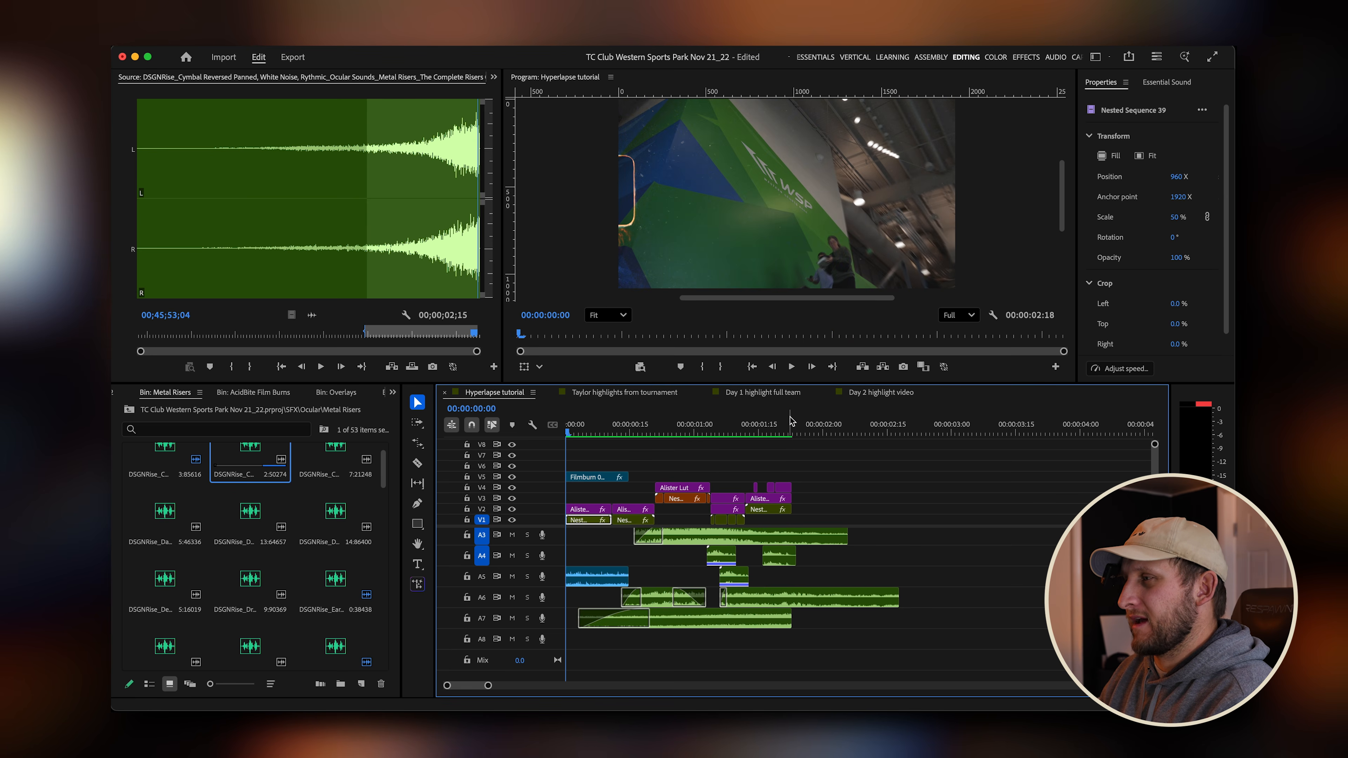
click(795, 430)
key(space)
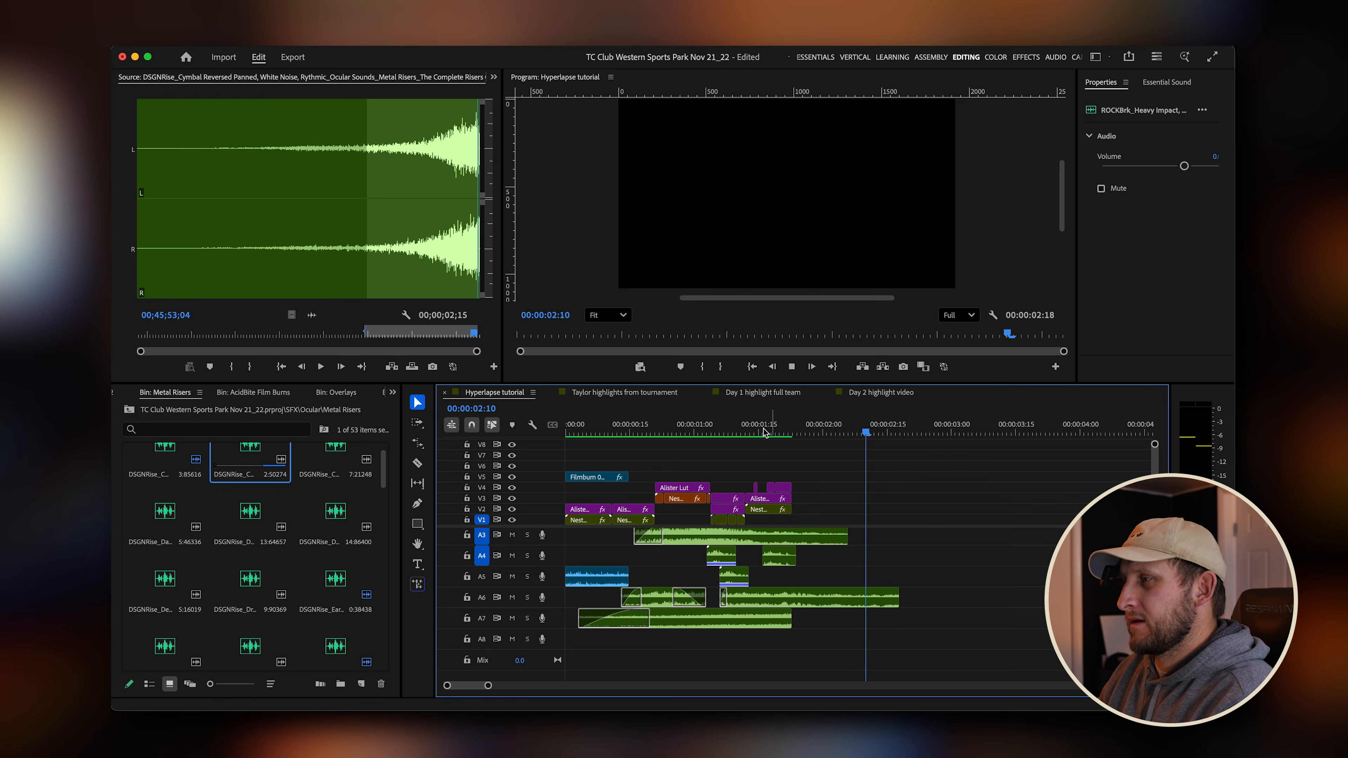
Play back the sequence around the second transition to review the riser.
click(730, 431)
click(795, 431)
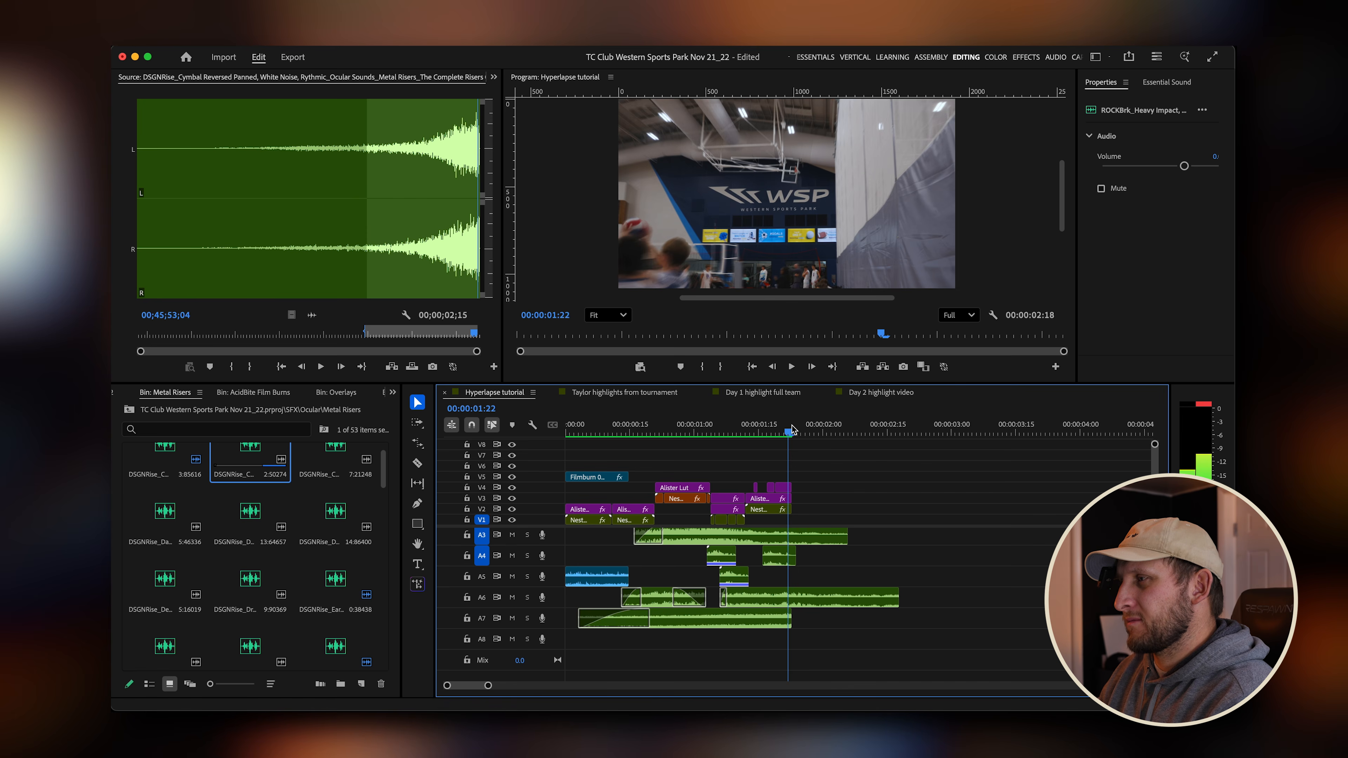
key(space)
key(space)
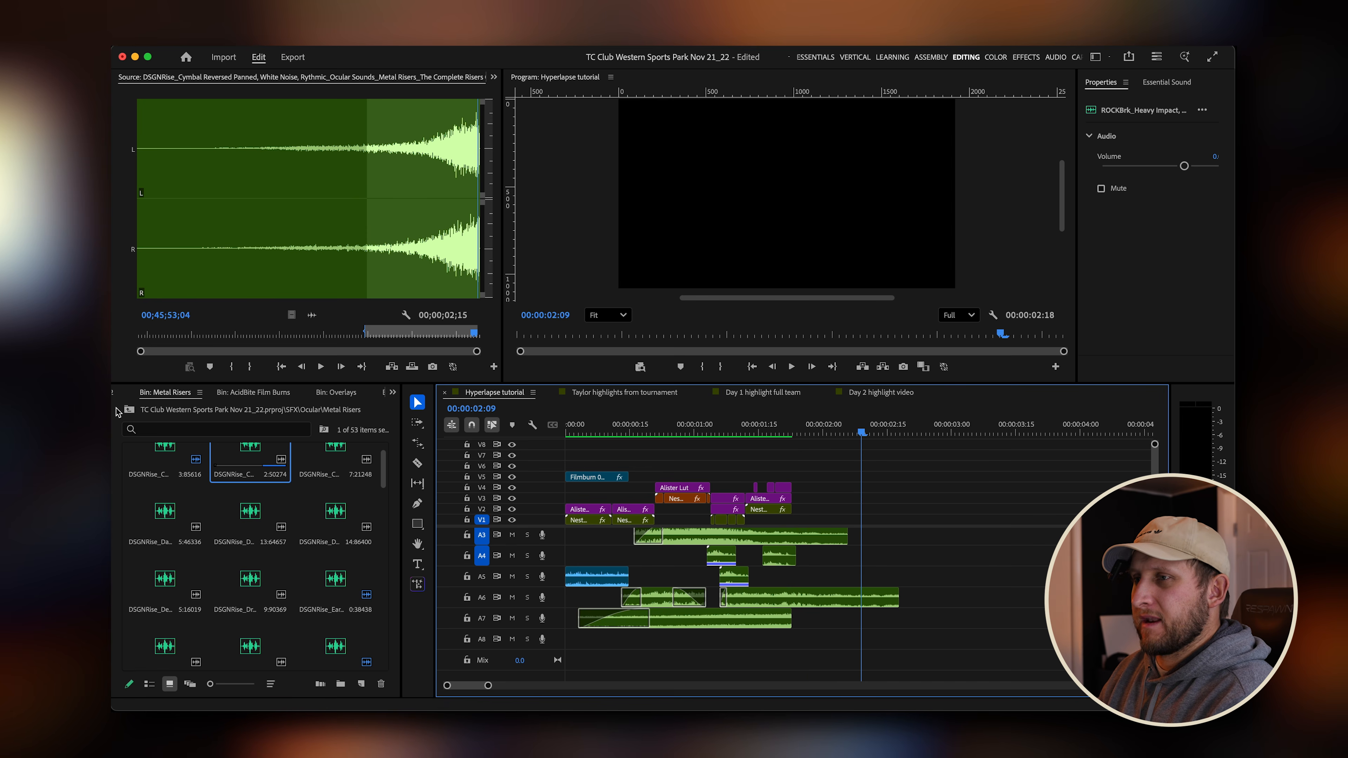
Load Jumpman.mp3 from the Music bin and mark in and out points around its section from about 13 to 17 seconds.
click(129, 410)
click(129, 412)
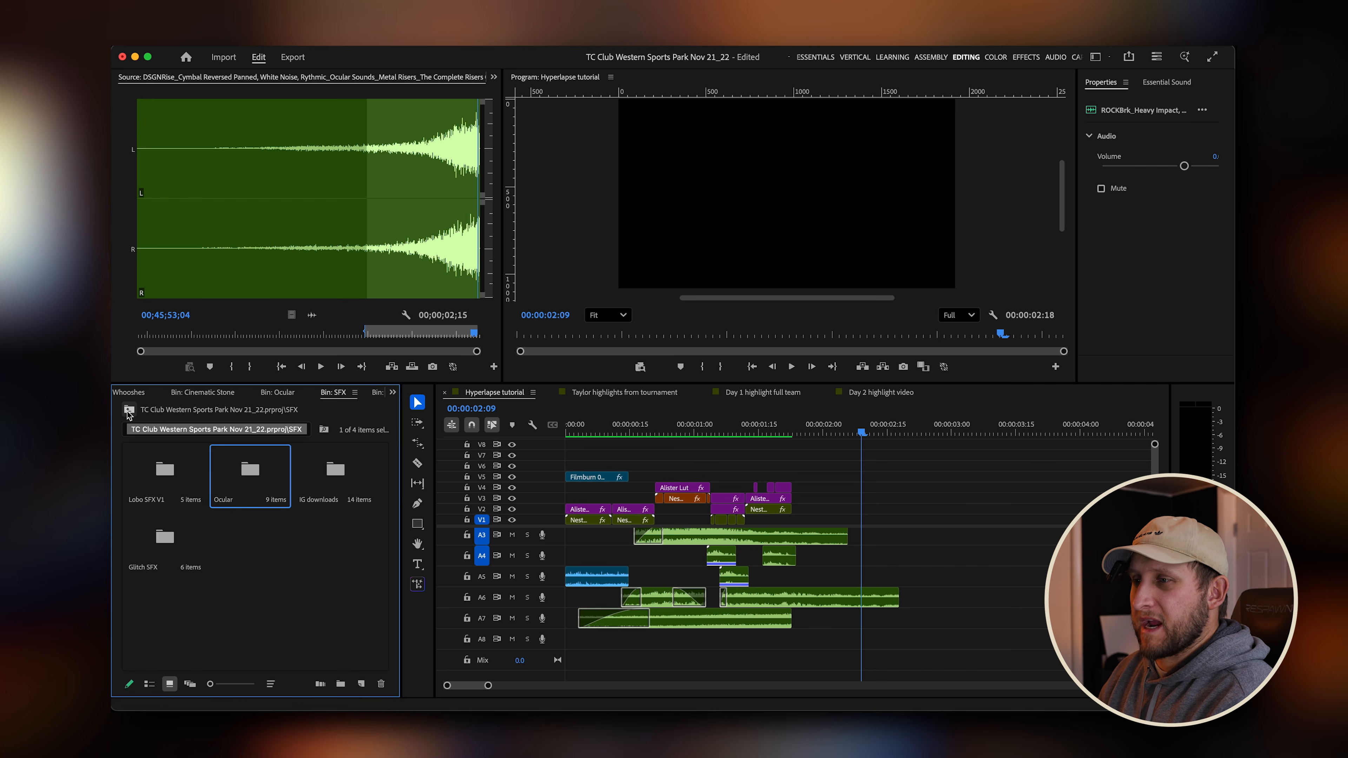
click(128, 412)
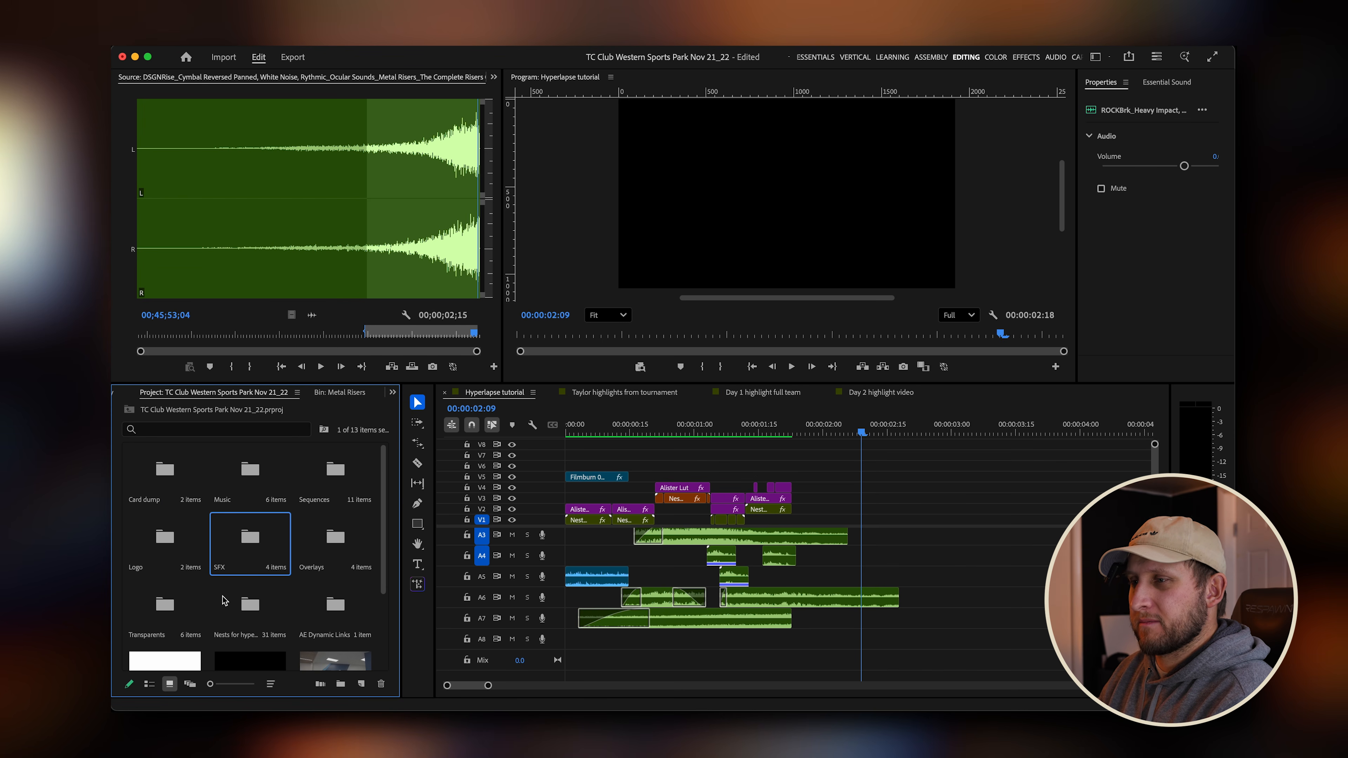
double_click(263, 489)
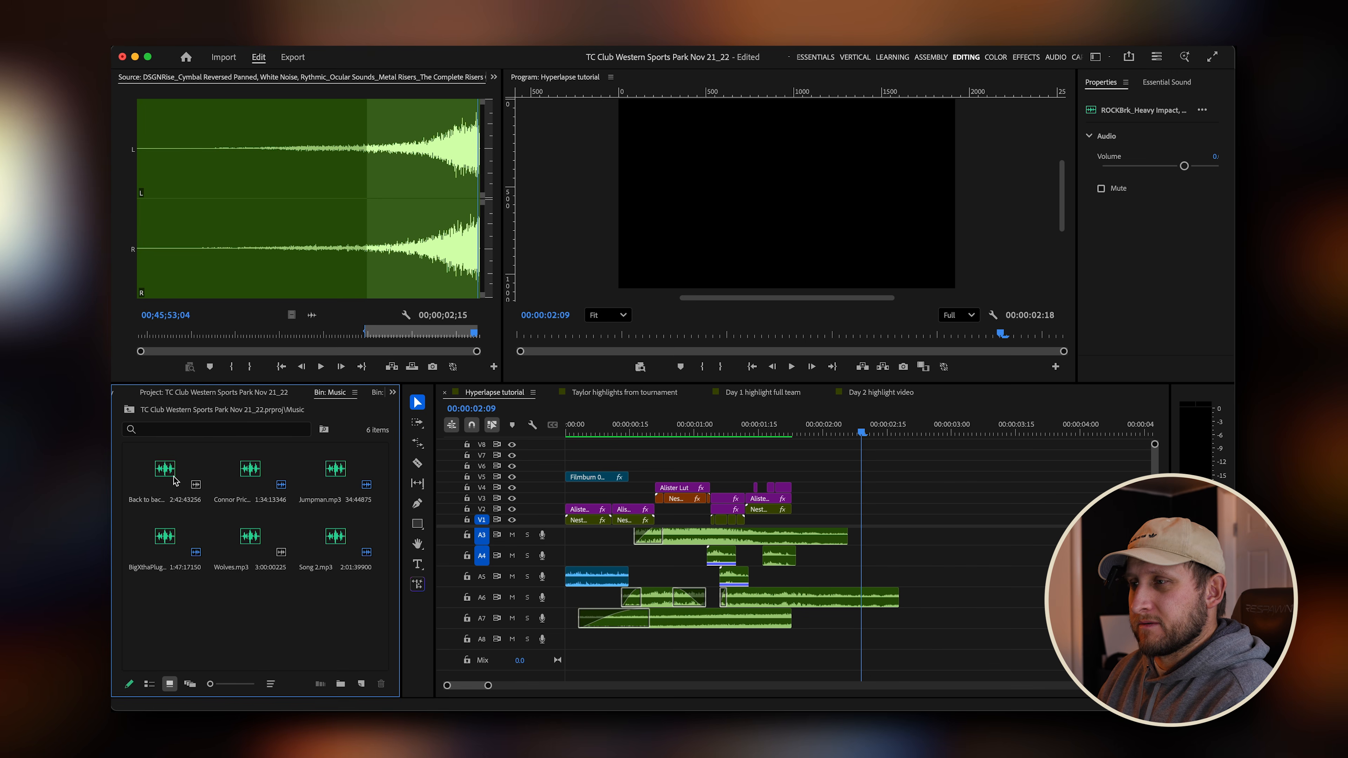
double_click(340, 475)
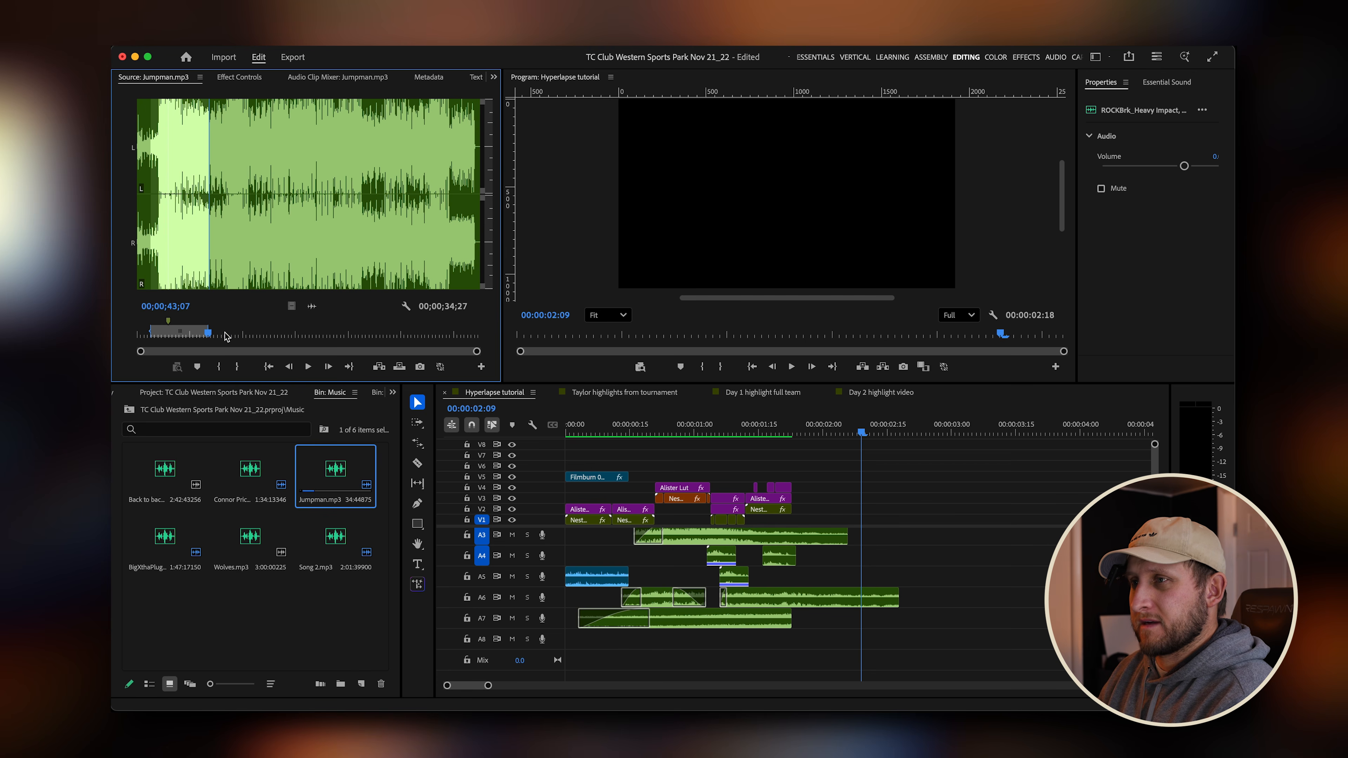
key(space)
click(156, 332)
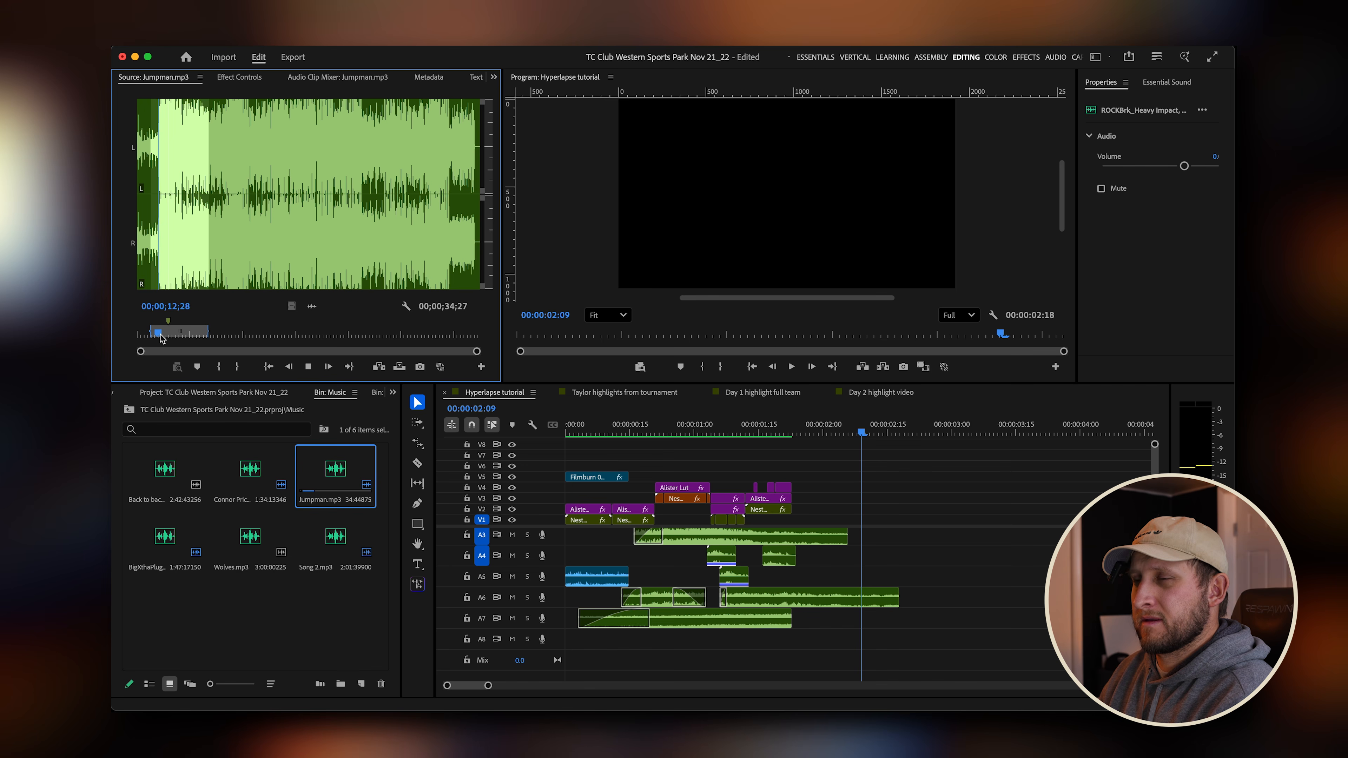
key(space)
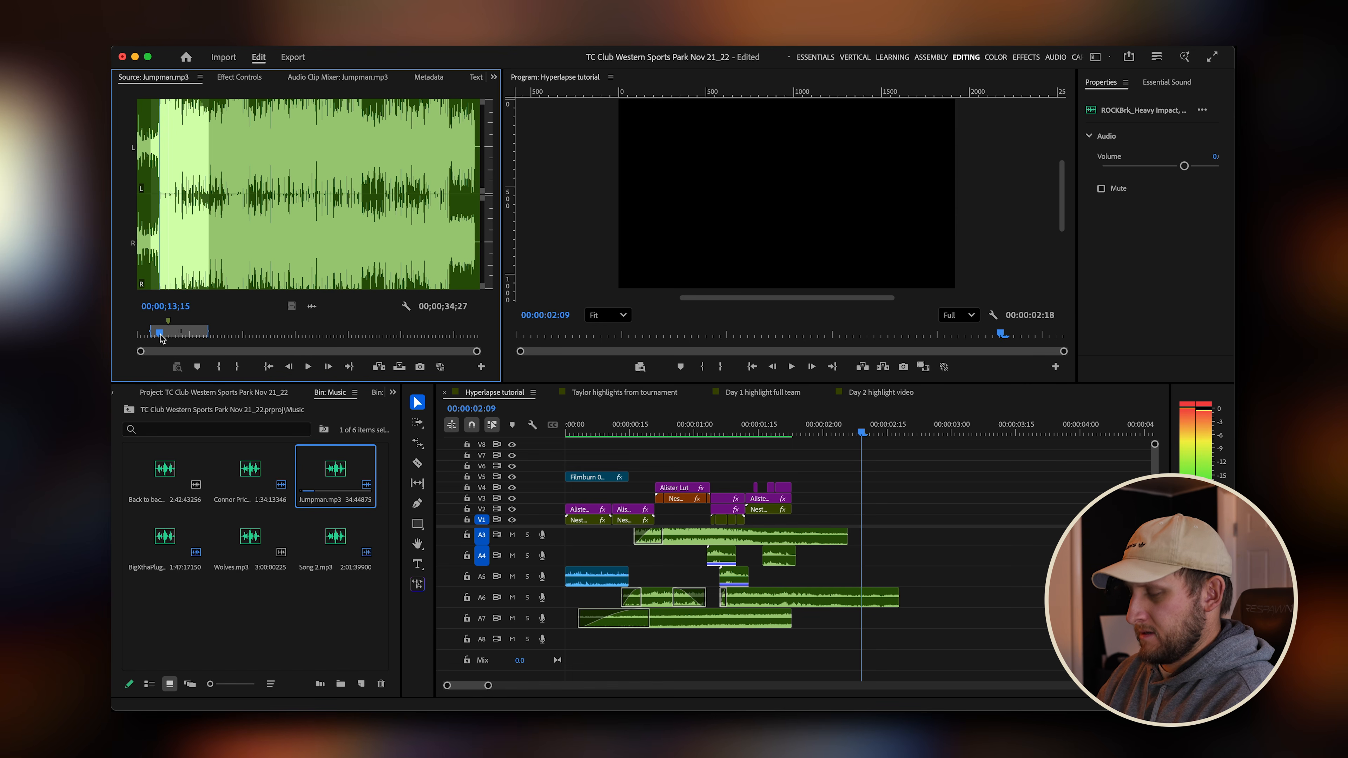
key(i)
key(space)
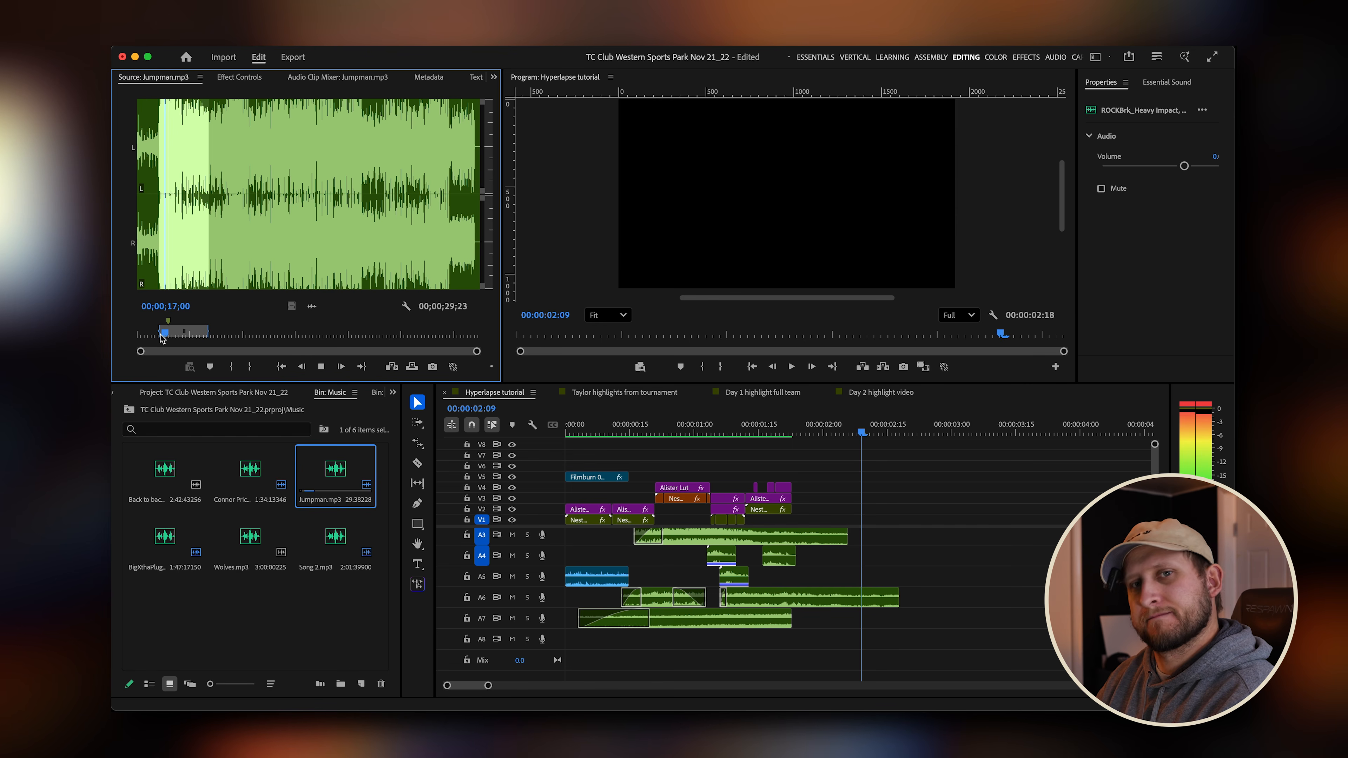
key(o)
key(space)
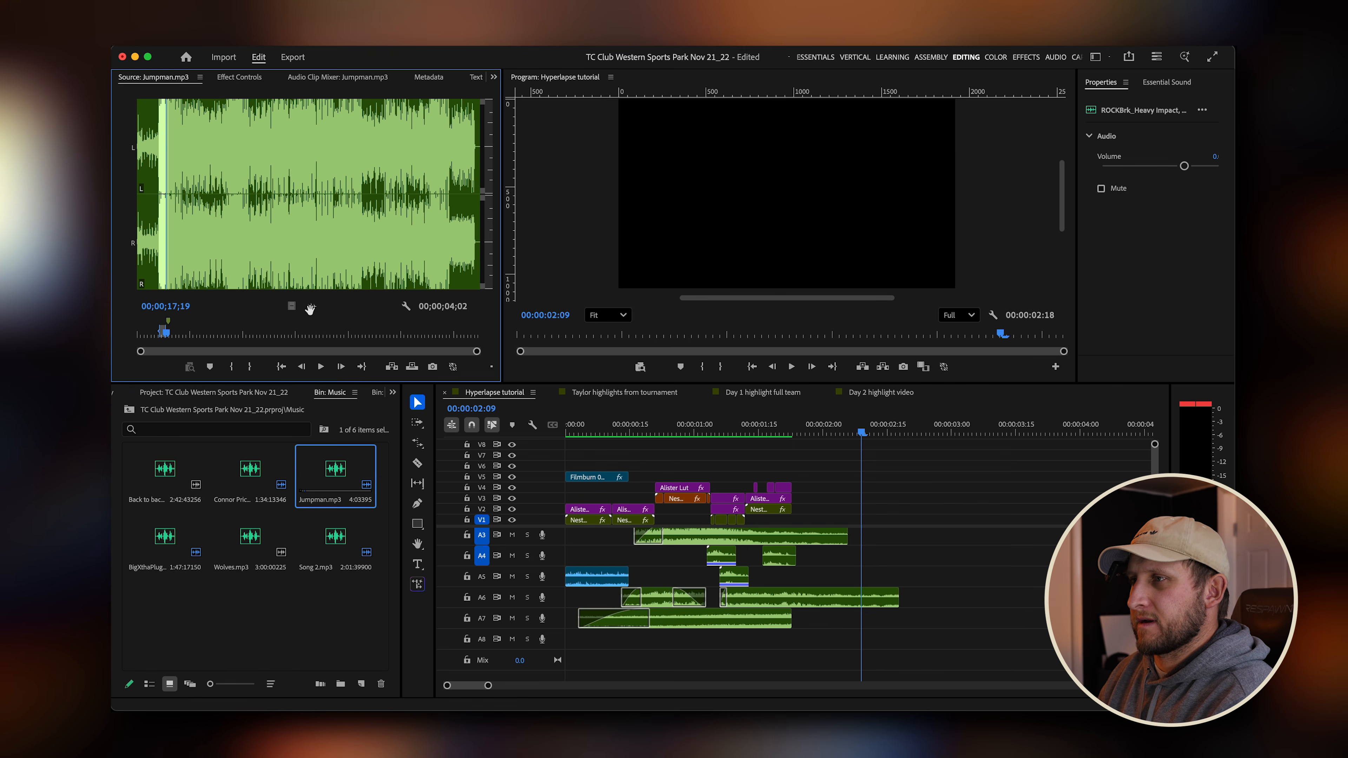
Add the marked Jumpman section to the sequence and place it on track A1 starting at the second transition.
drag(310, 307, 833, 585)
scroll(794, 583, up, 5)
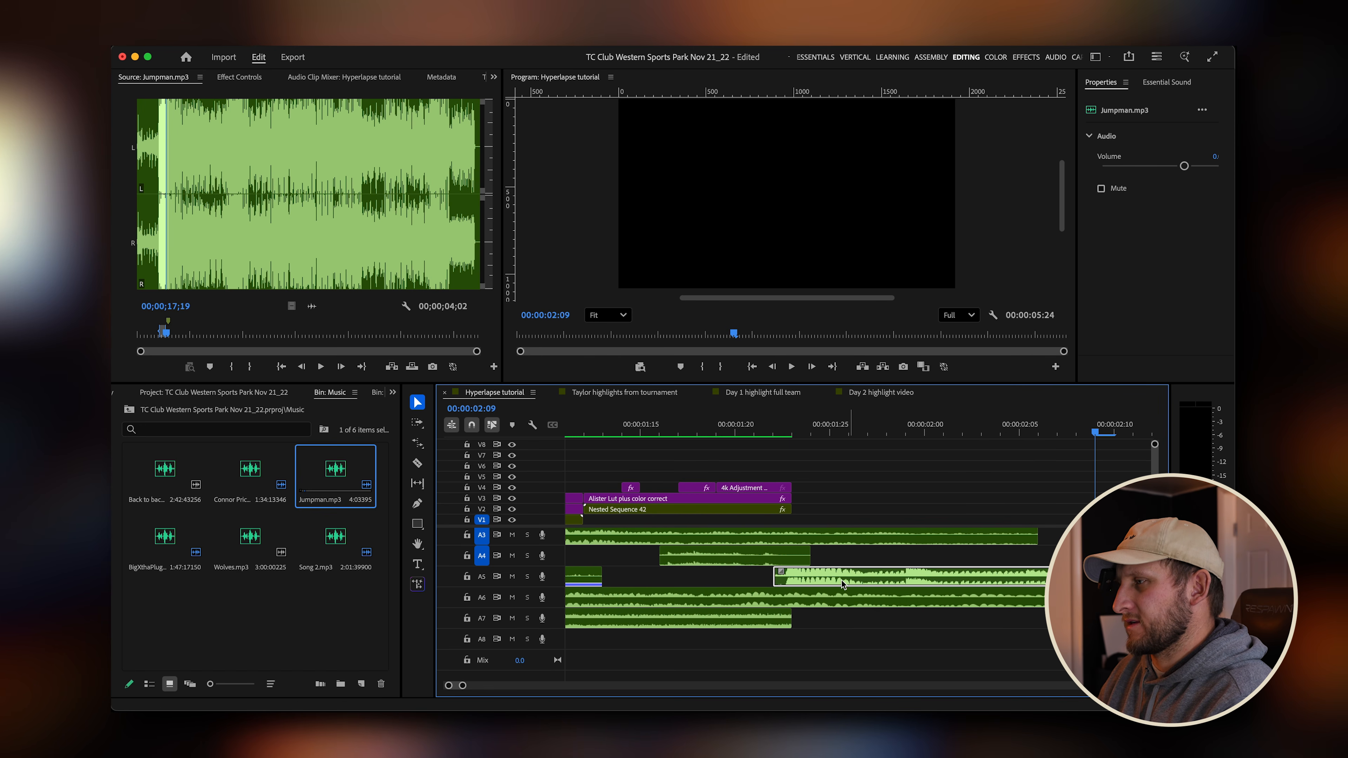
click(793, 427)
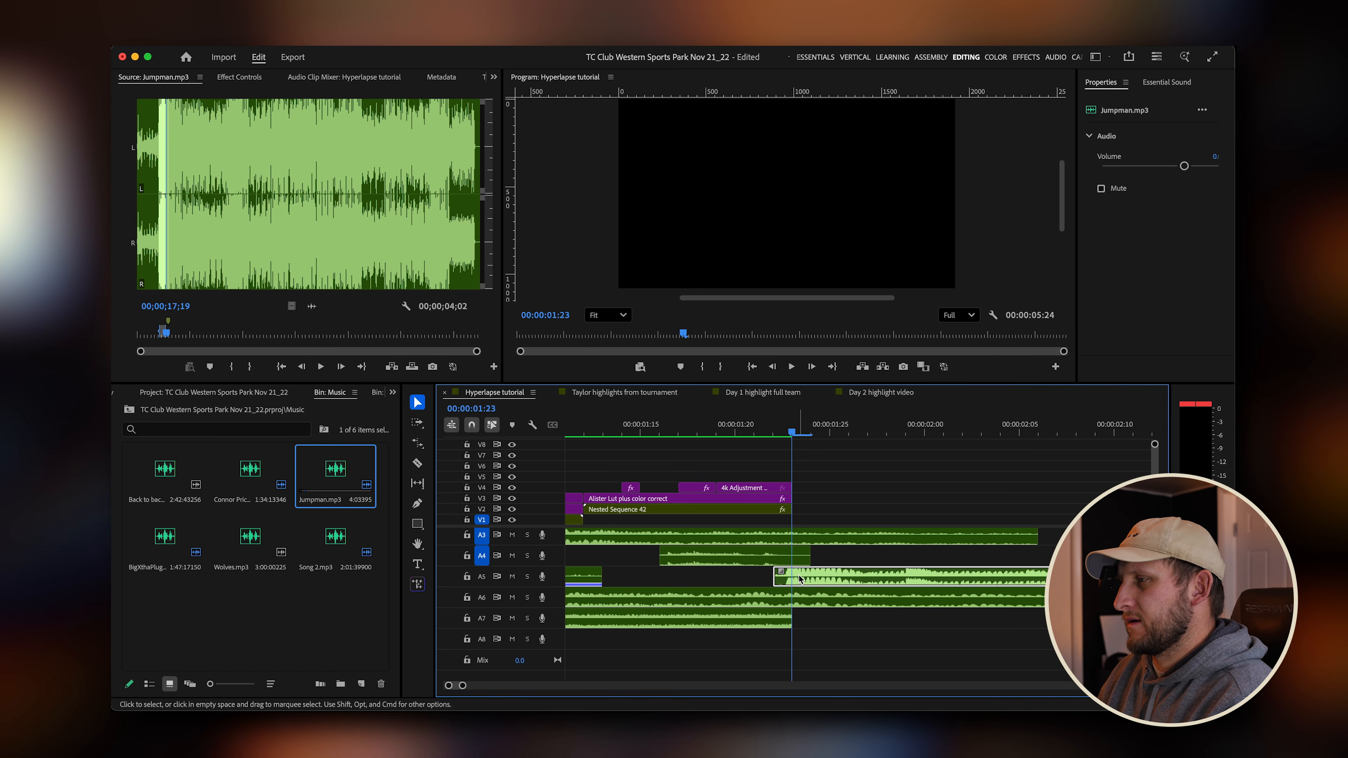
scroll(802, 581, down, 3)
scroll(802, 581, up, 3)
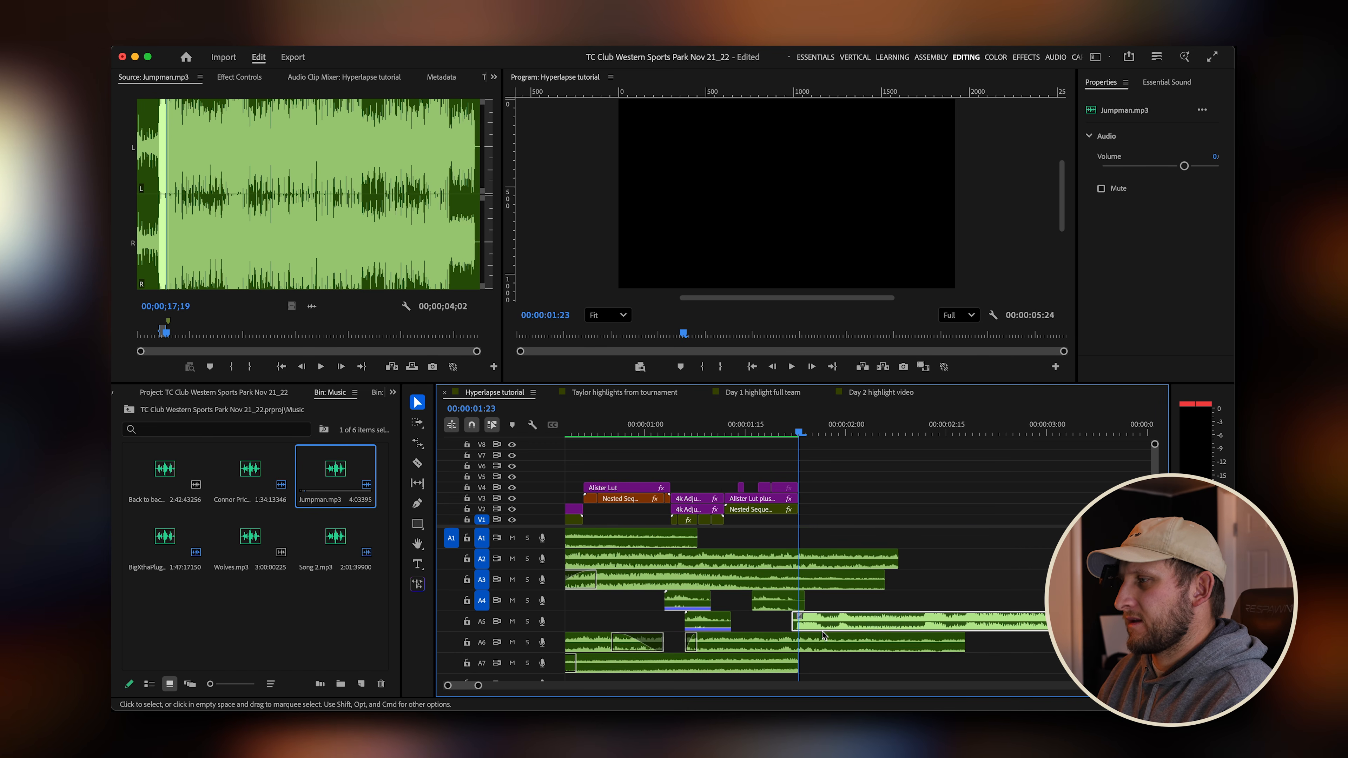
drag(831, 595, 802, 541)
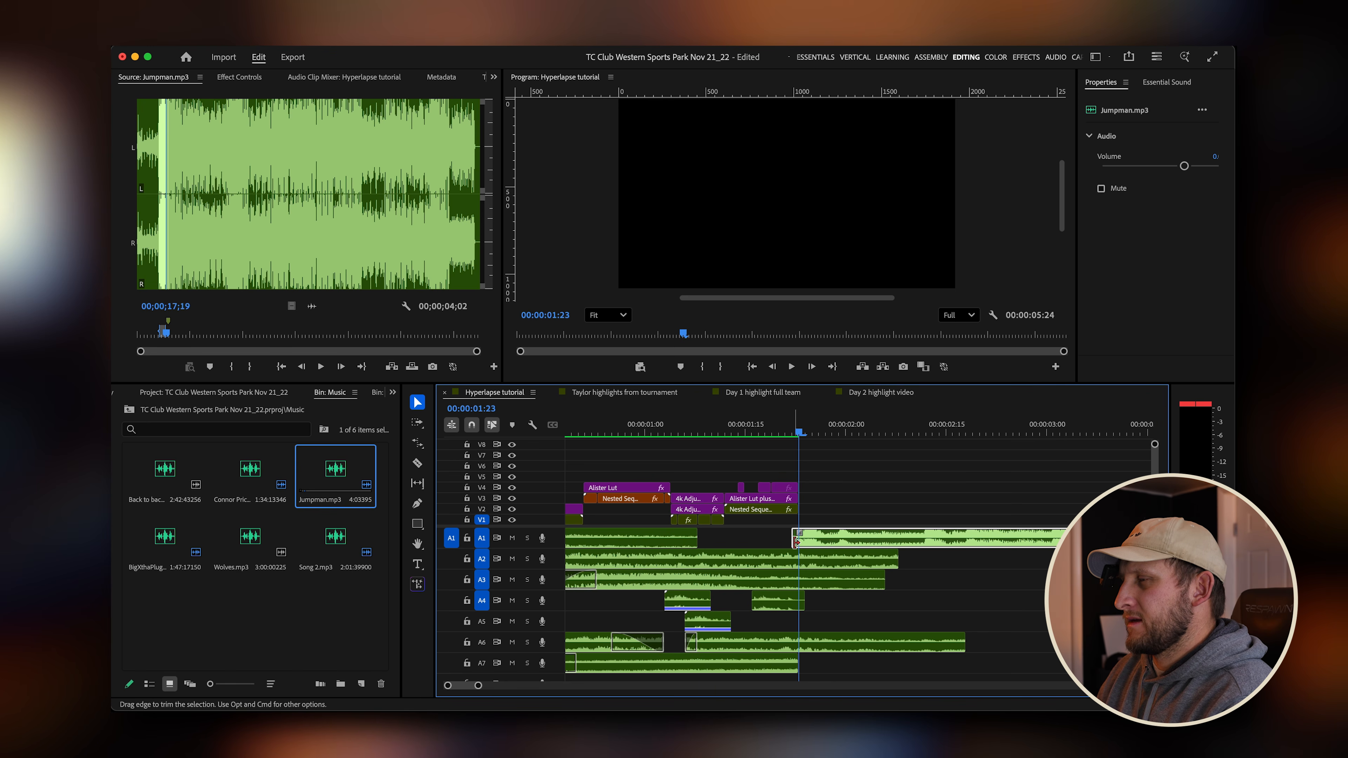
Adjust the Jumpman clip's gain by -7.4 dB with Audio Gain.
key(g)
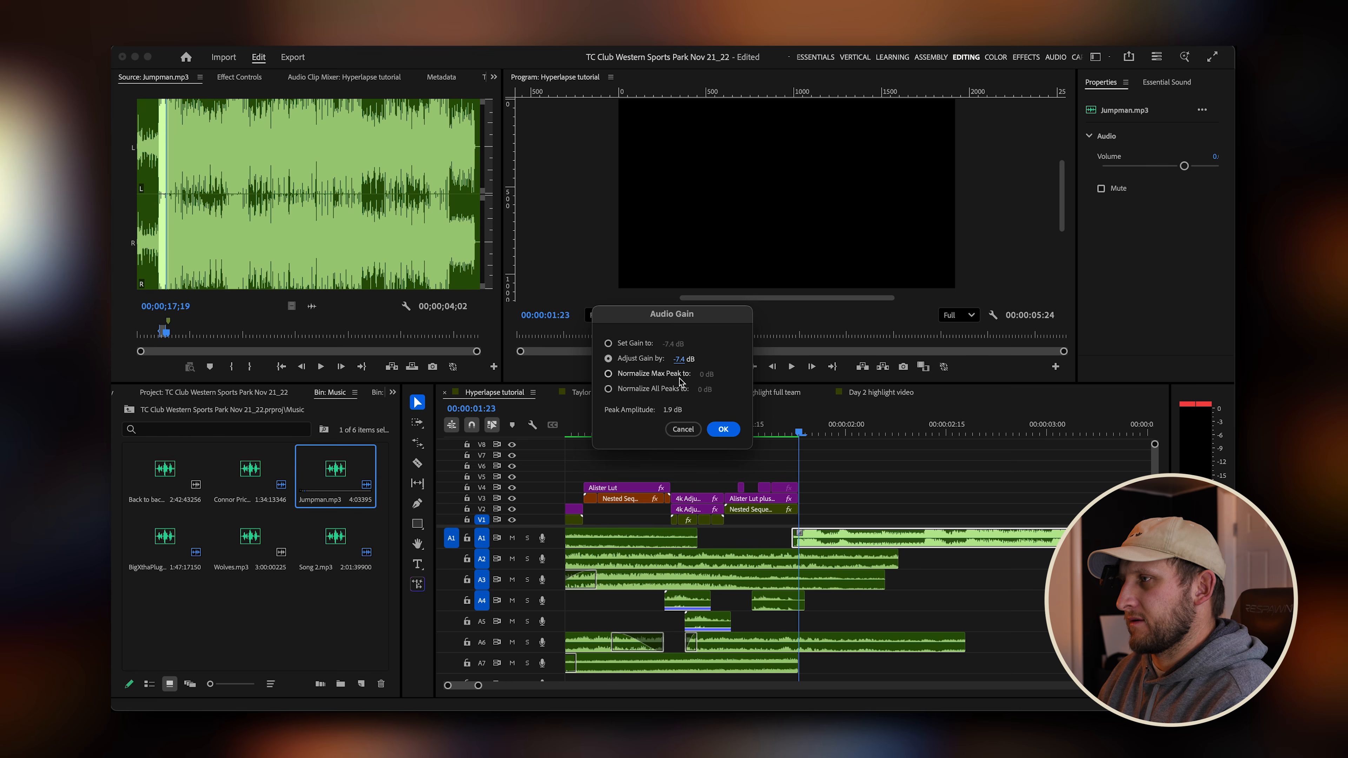
click(723, 429)
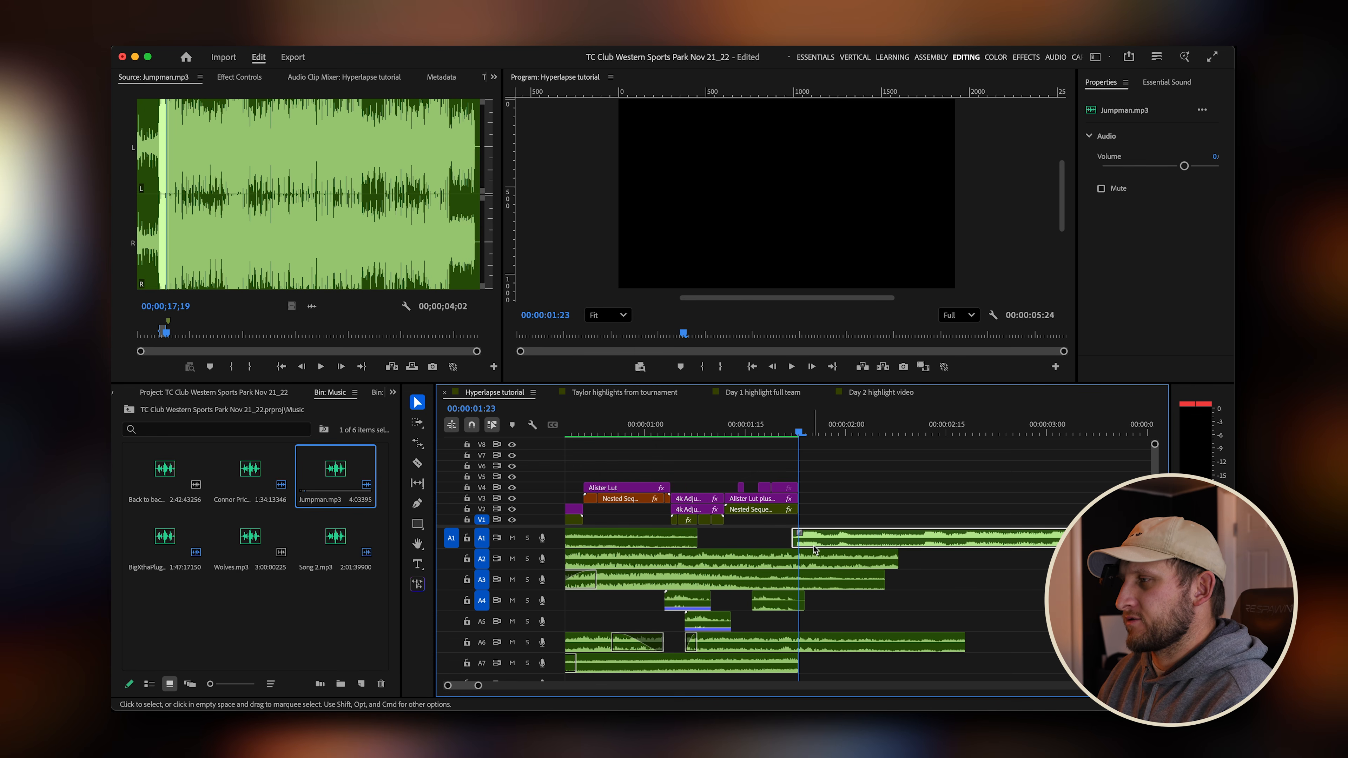
click(768, 665)
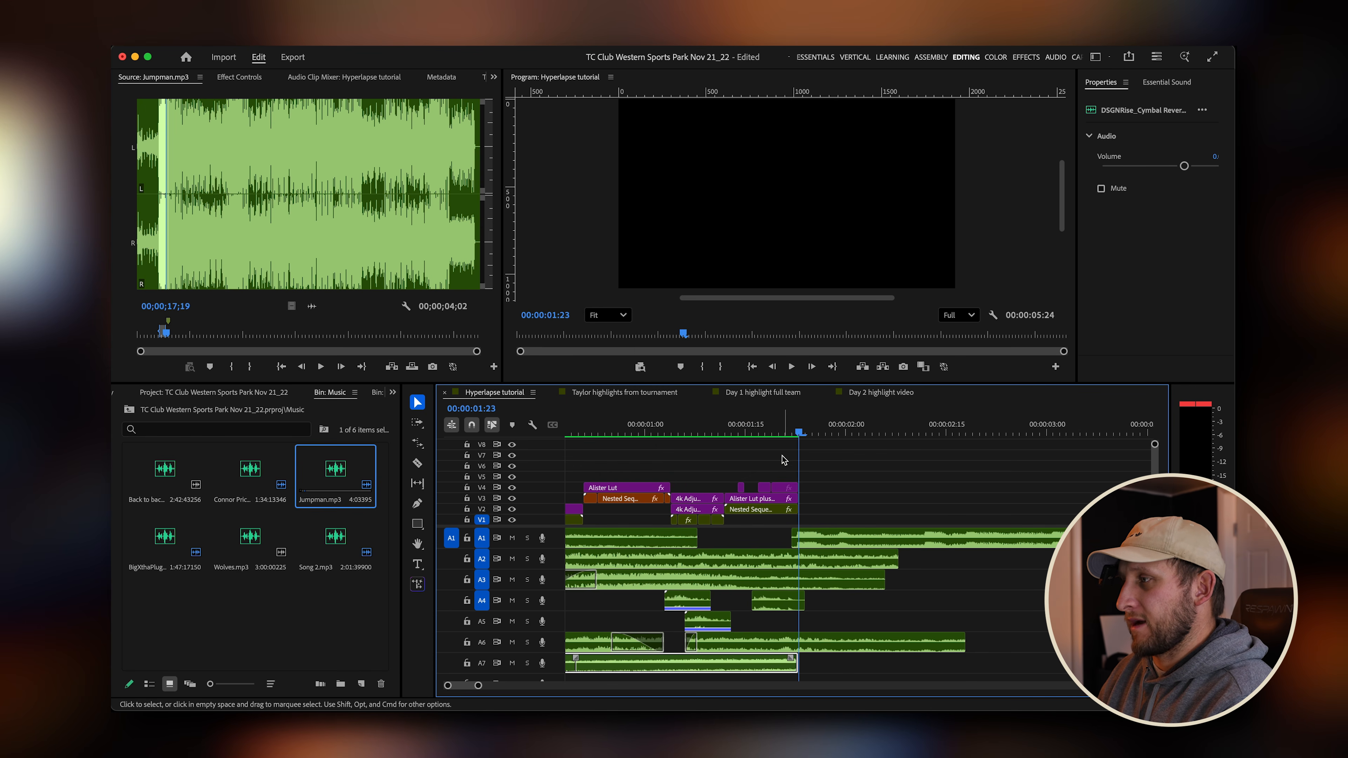
Zoom out and play back the sequence to review the Jumpman music with the transitions.
key(minus)
key(minus)
drag(683, 433, 558, 436)
key(space)
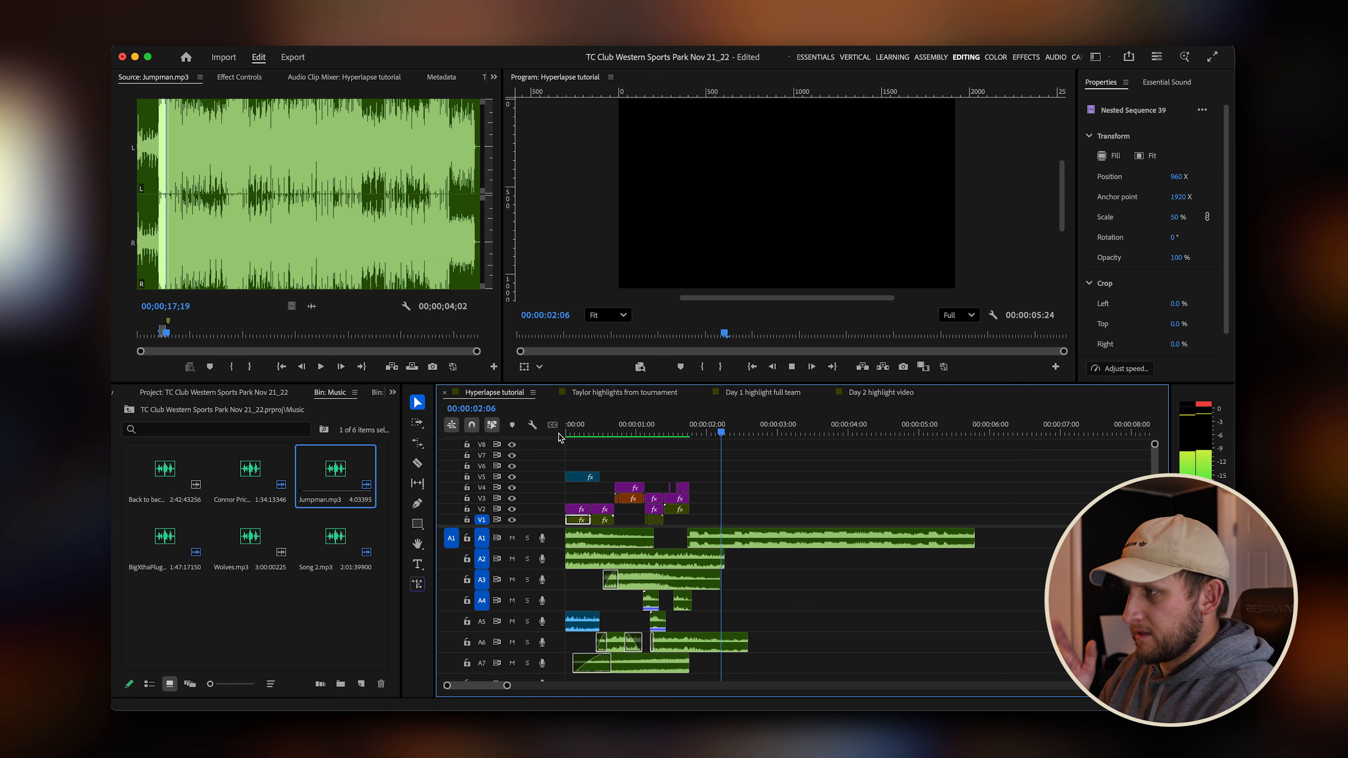
key(space)
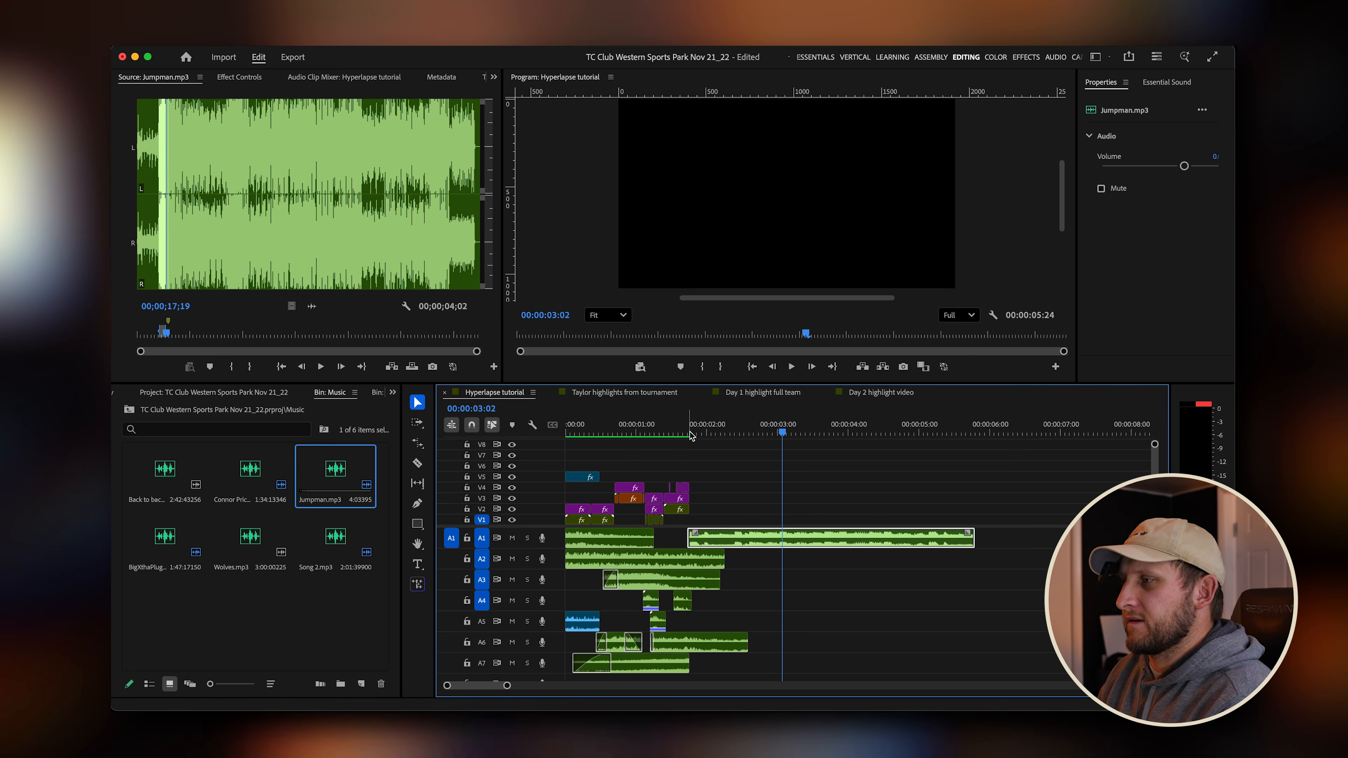
key(Home)
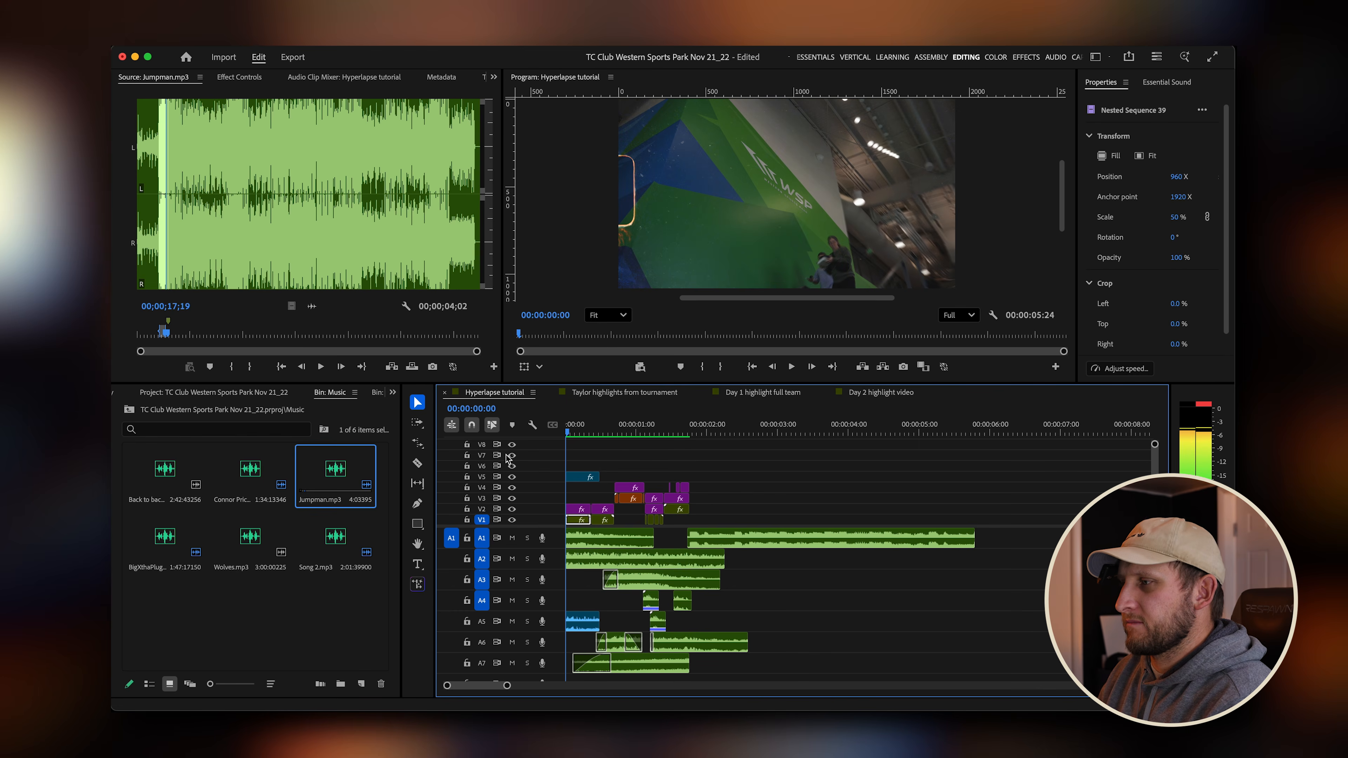
click(689, 429)
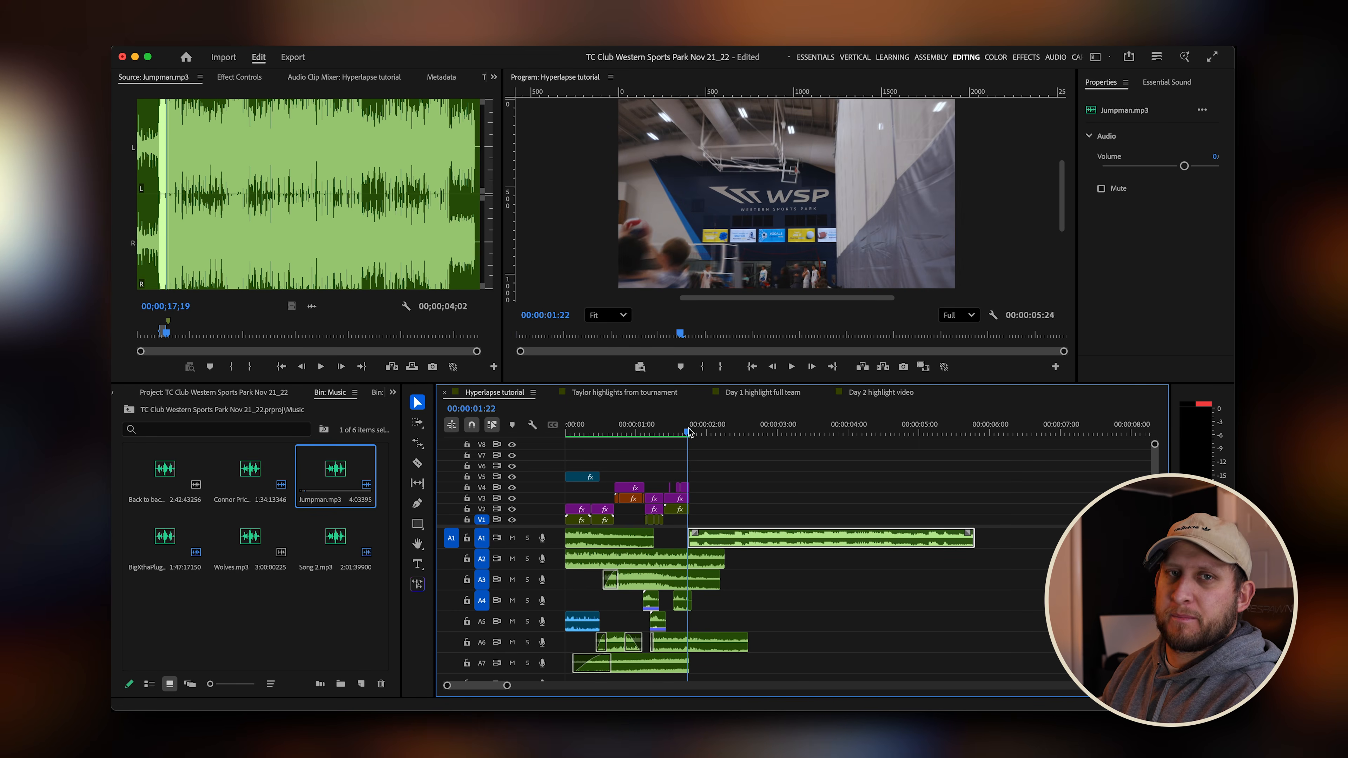
key(Left)
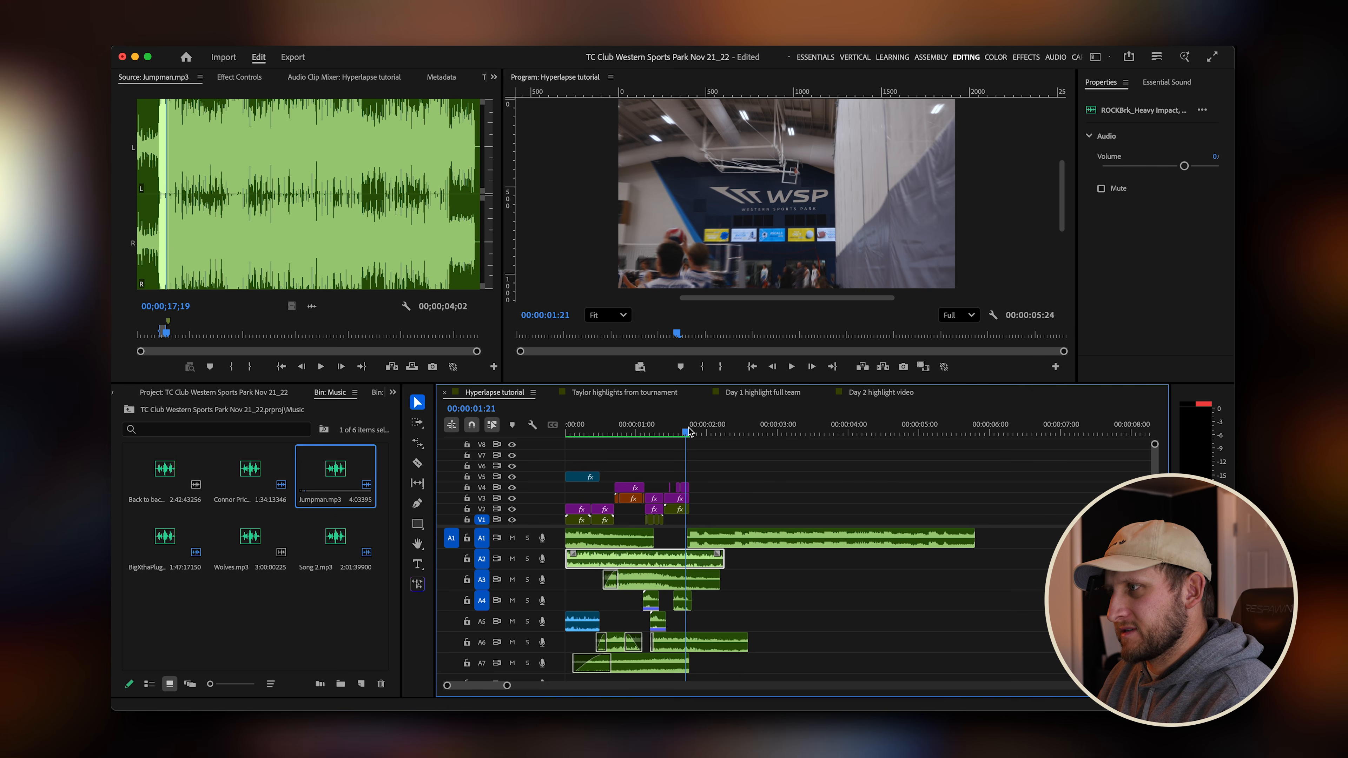
Cut the Jumpman clip at 00:00:02:10 and delete the part after the cut.
scroll(689, 460, up, 5)
drag(690, 433, 801, 434)
click(808, 541)
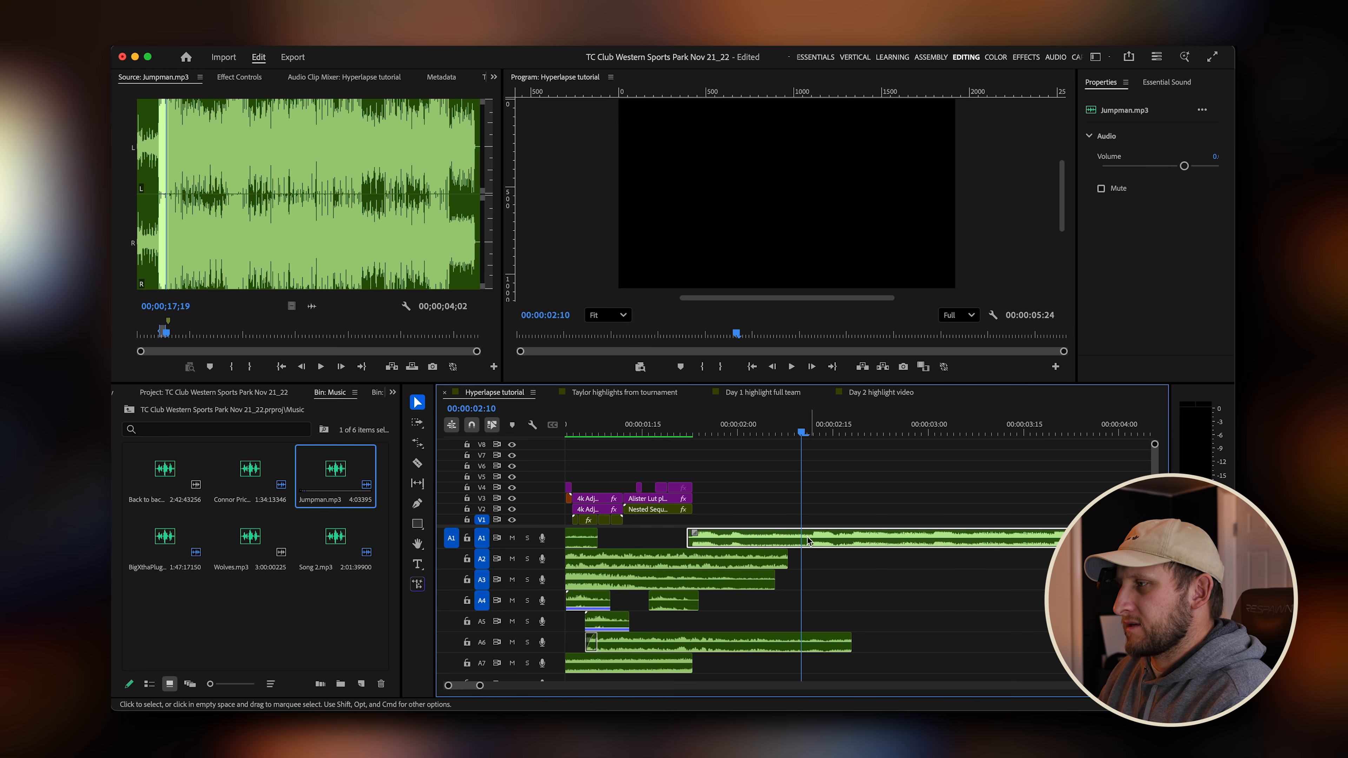
key(super+k)
click(836, 543)
key(Delete)
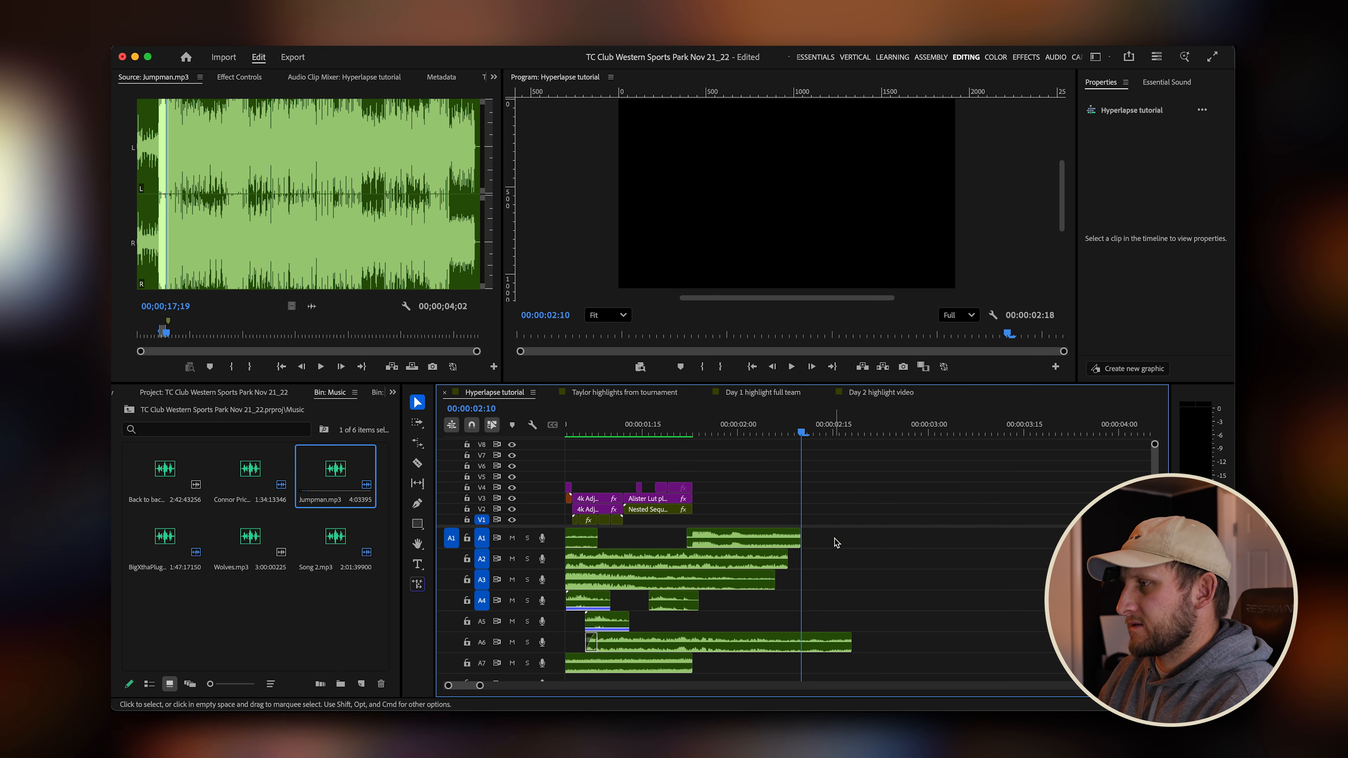
Trim the end of the sound clip on track A6 earlier.
scroll(828, 563, down, 4)
drag(796, 644, 746, 644)
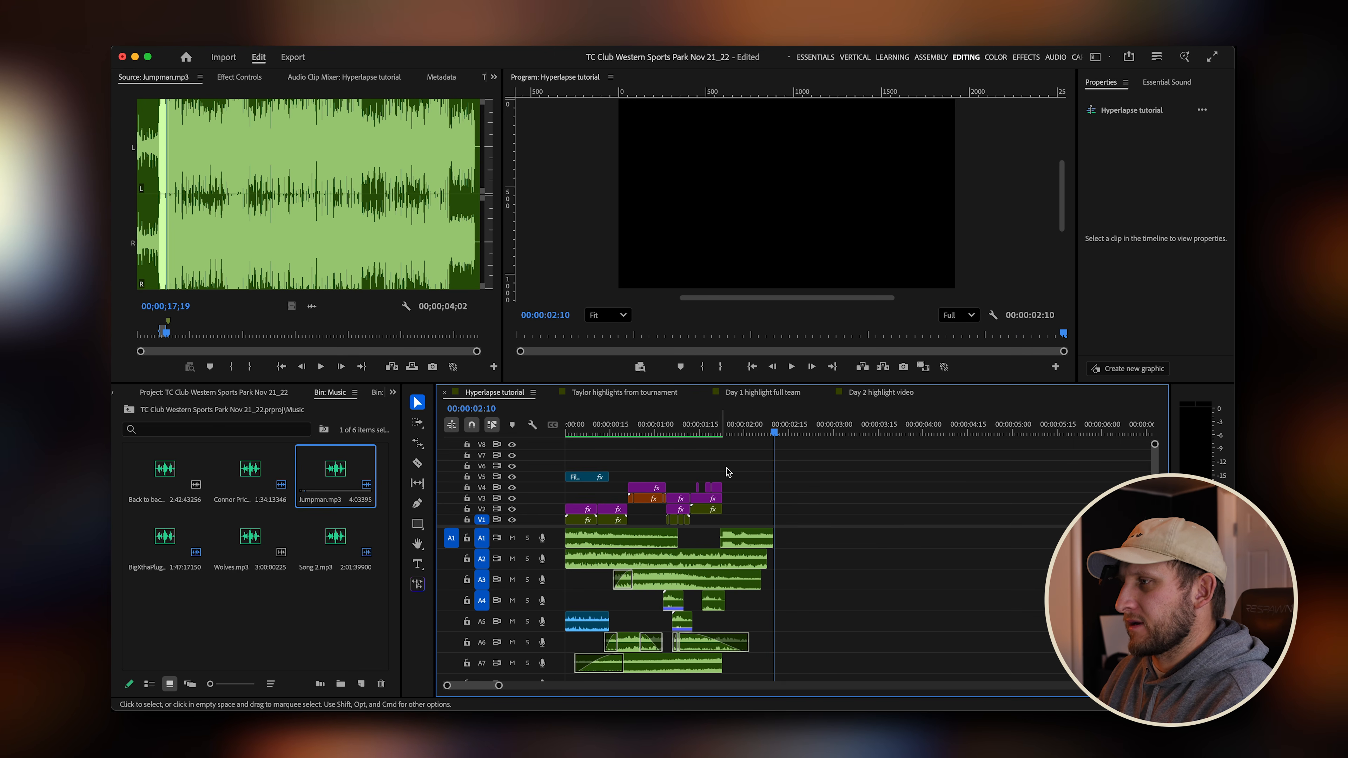
Play back the sequence from the start to review the music and sound effects.
scroll(900, 424, up, 4)
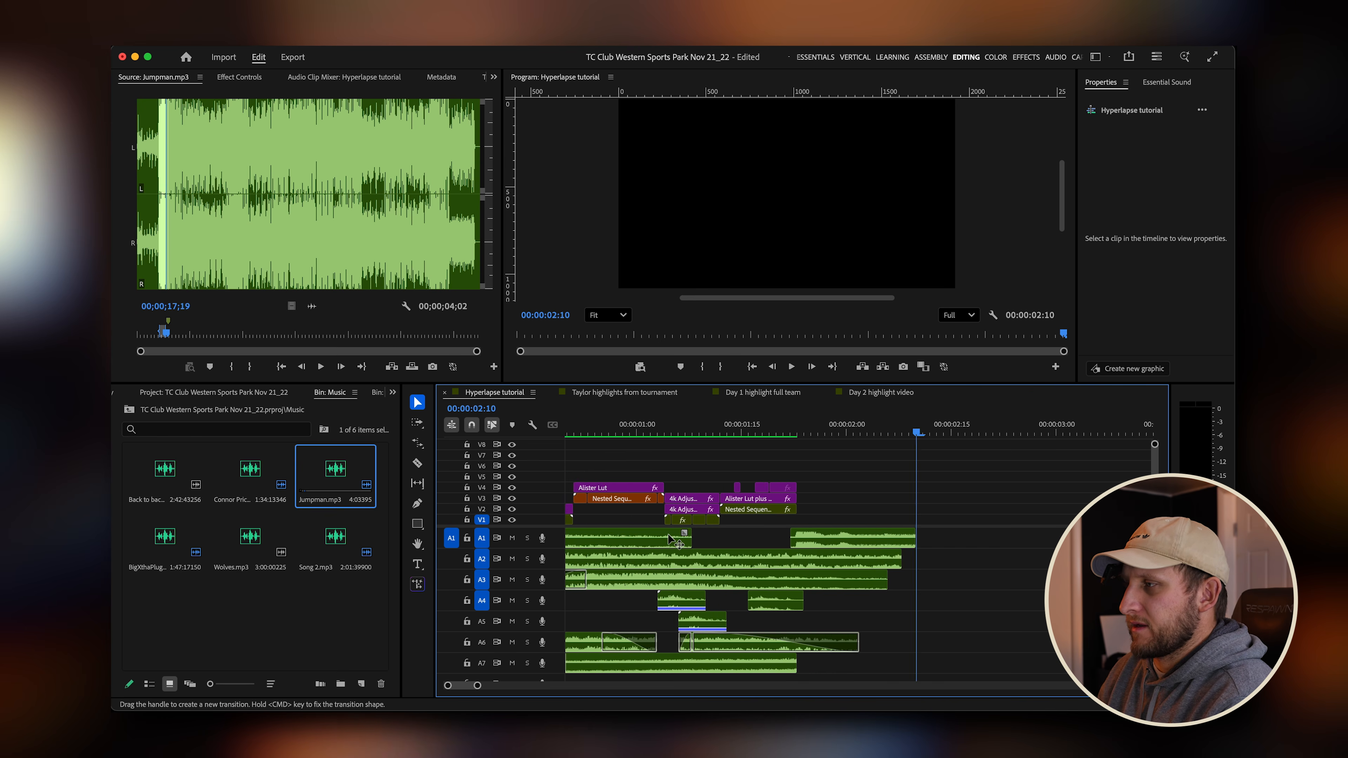
key(Home)
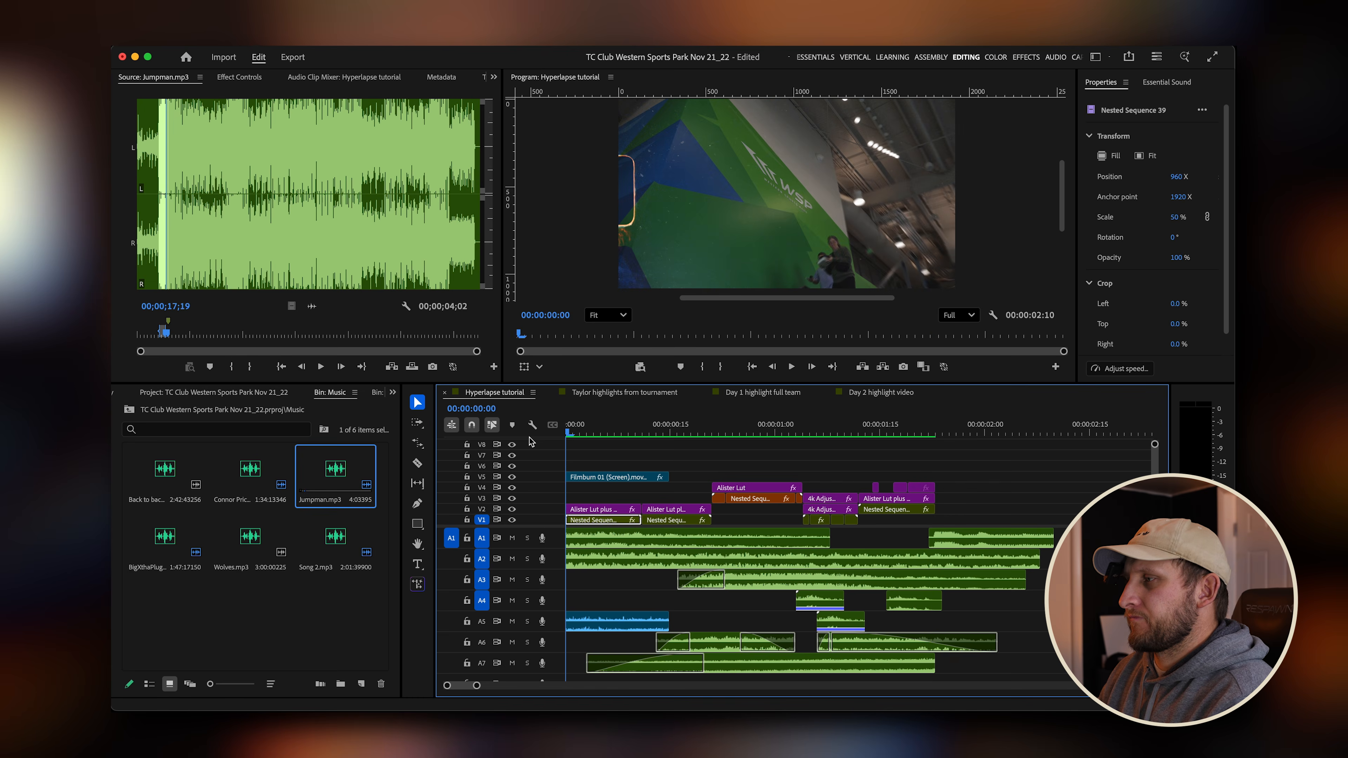
key(space)
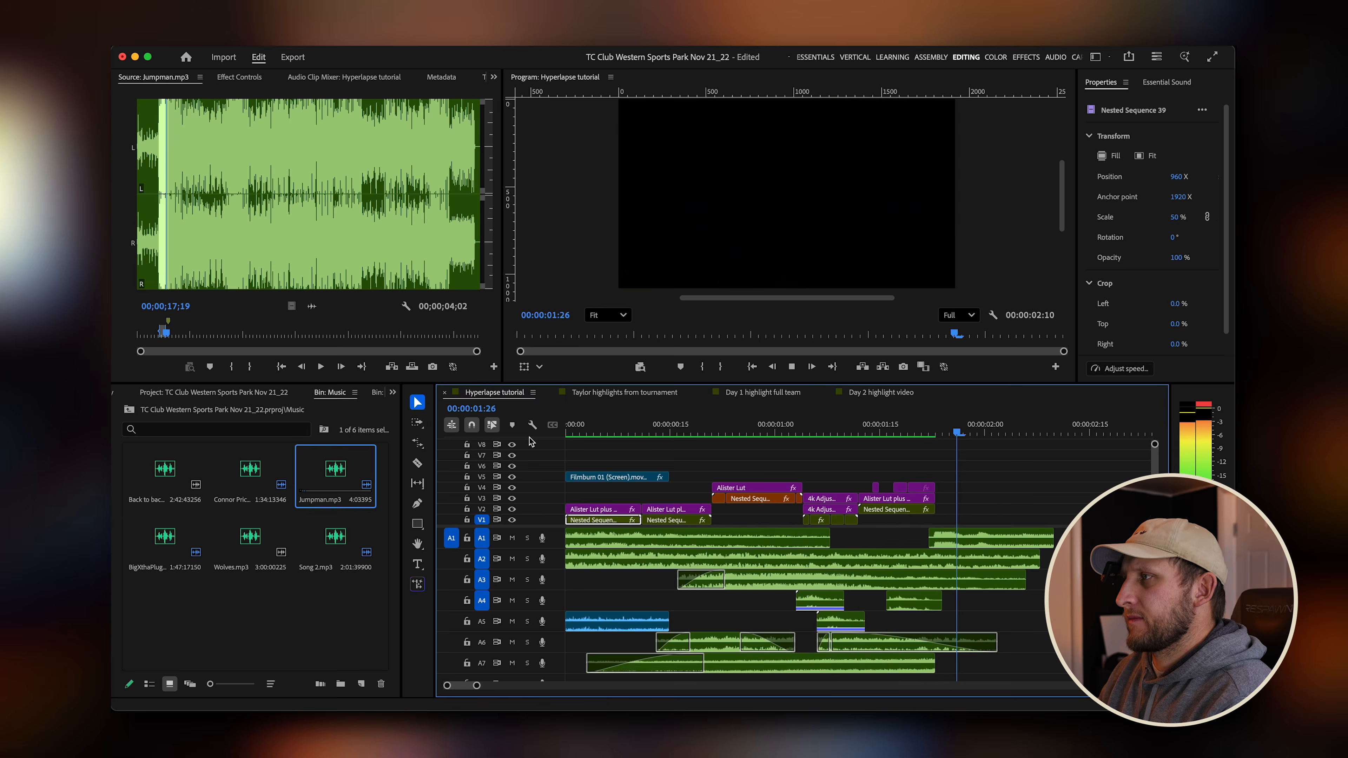
key(space)
Add the Camera flash charging sound effect from the Ocular Camera Shutters bin to track A8 near the second transition and play it back.
scroll(862, 506, down, 2)
scroll(766, 542, down, 2)
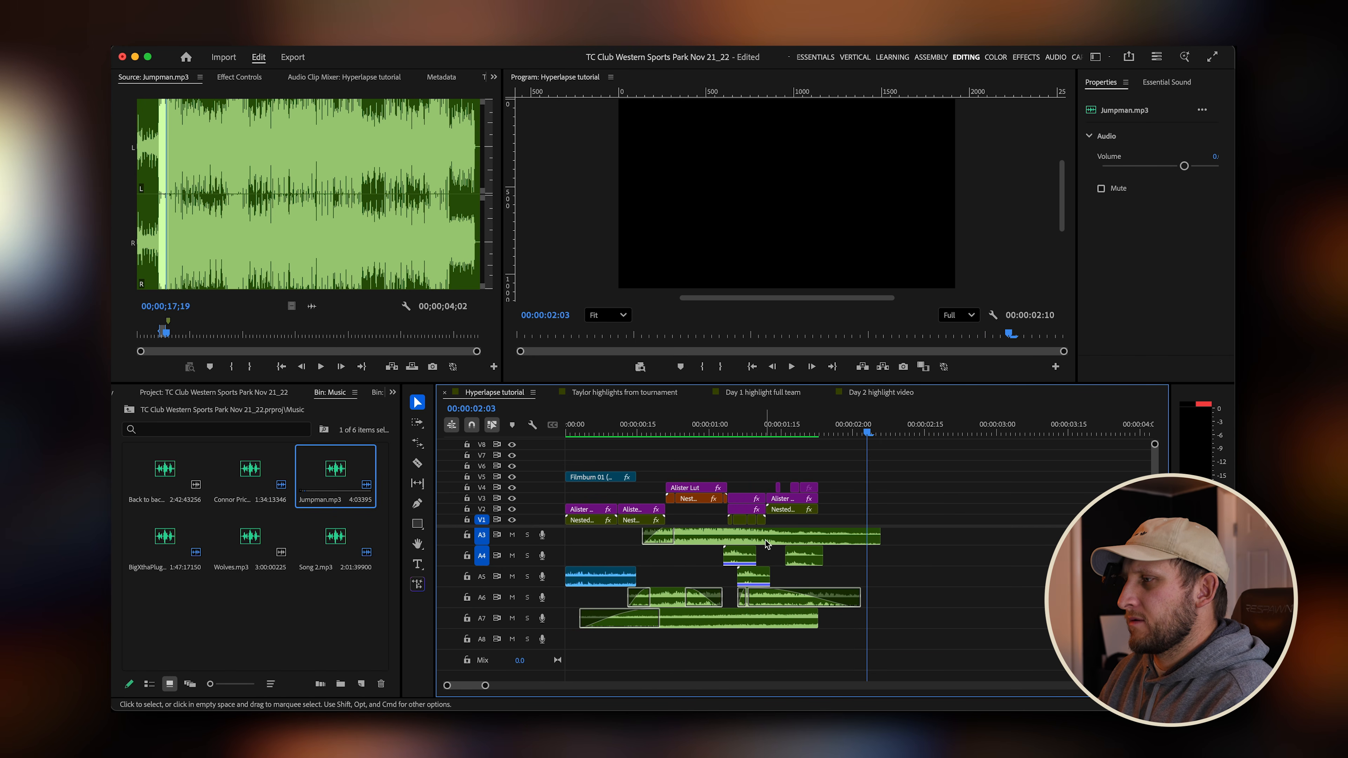
click(128, 411)
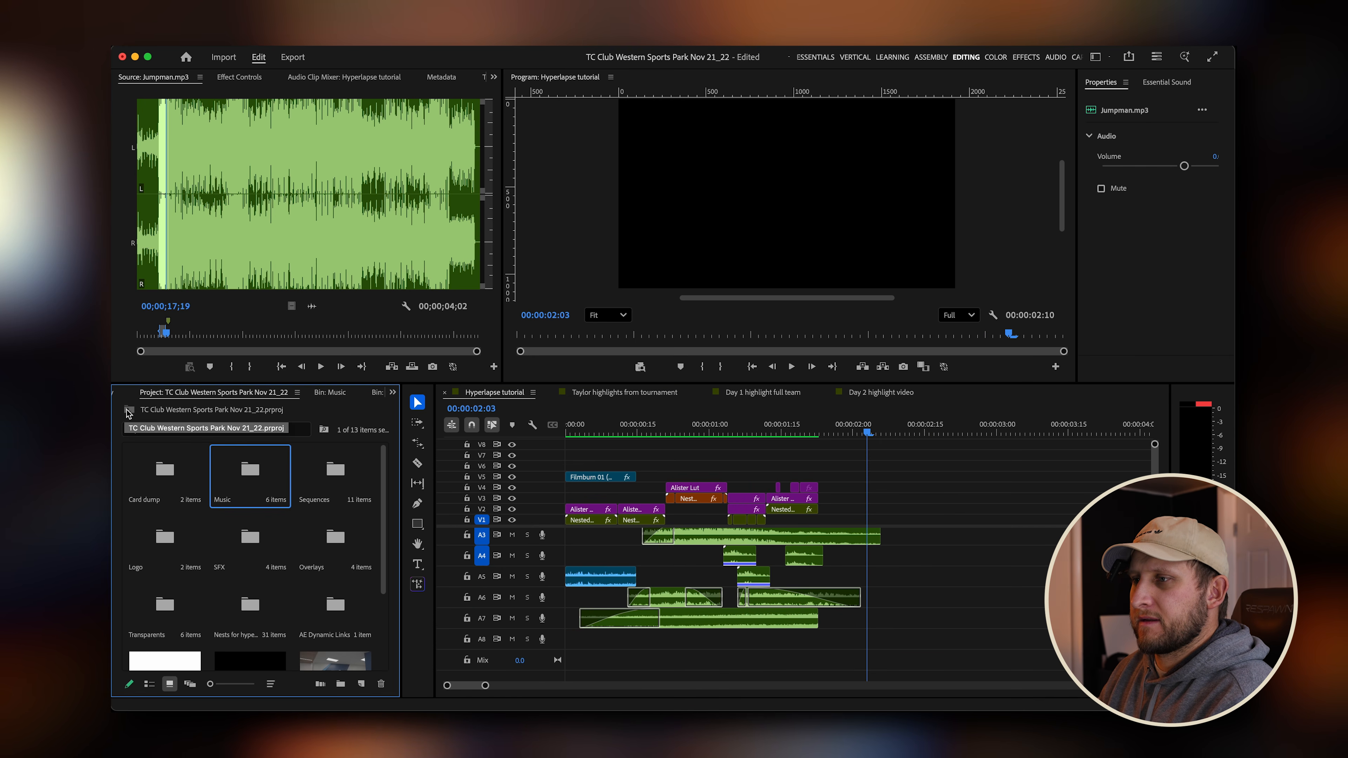
double_click(252, 544)
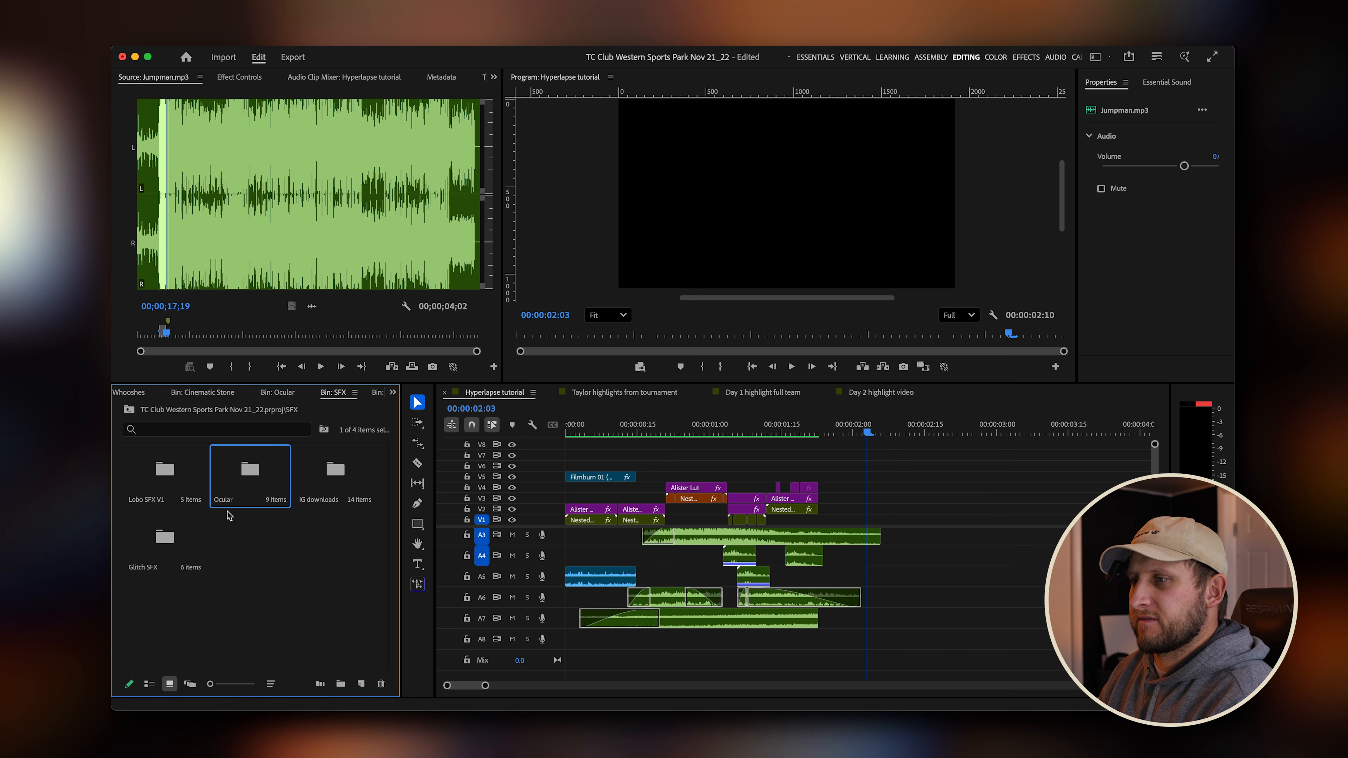
double_click(240, 492)
double_click(257, 489)
scroll(329, 563, down, 3)
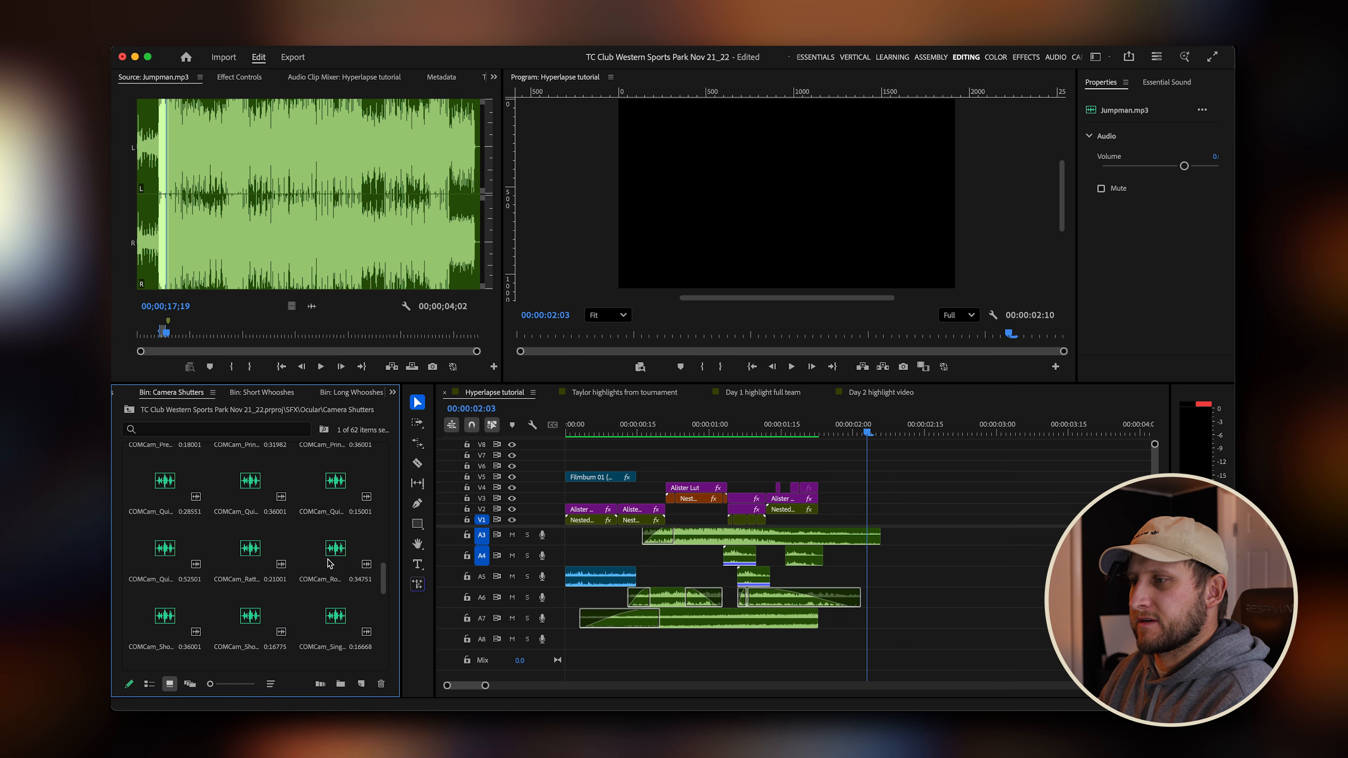
double_click(251, 632)
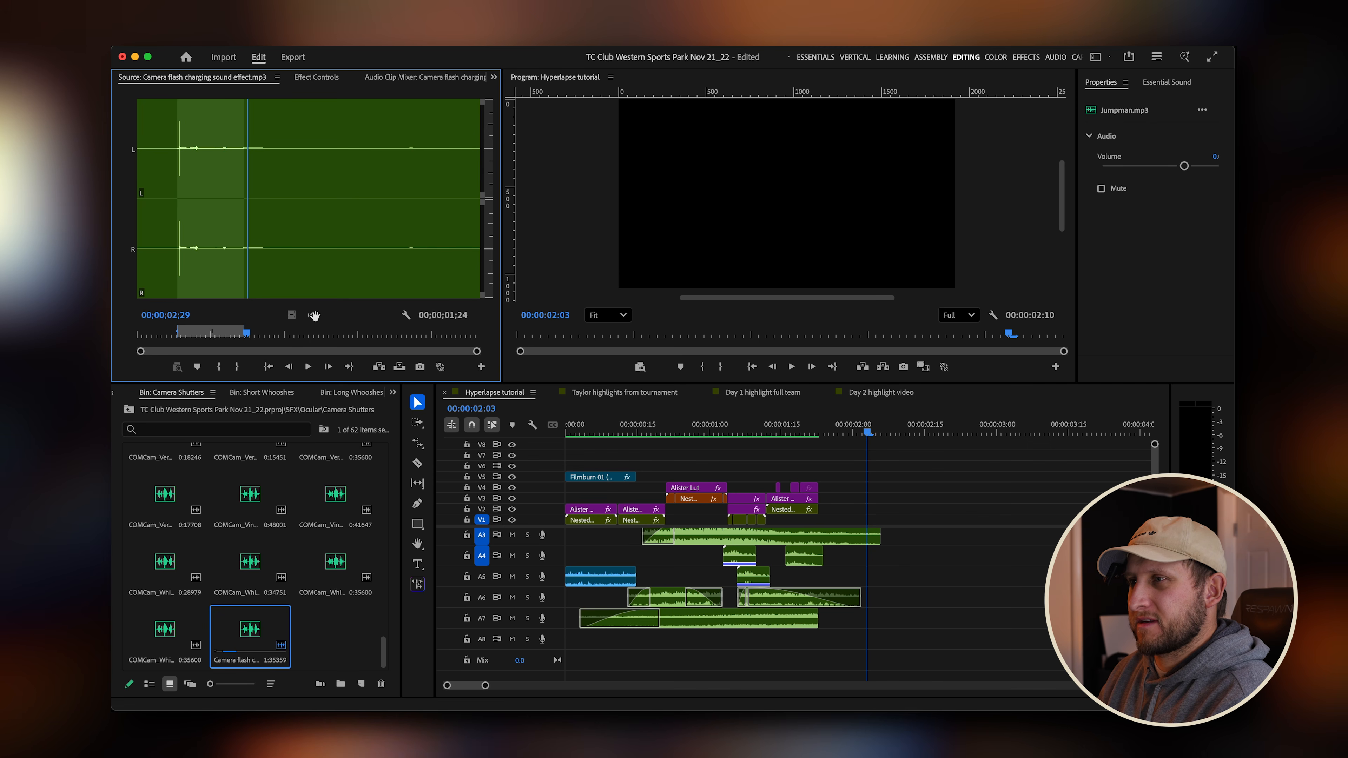
drag(313, 314, 829, 647)
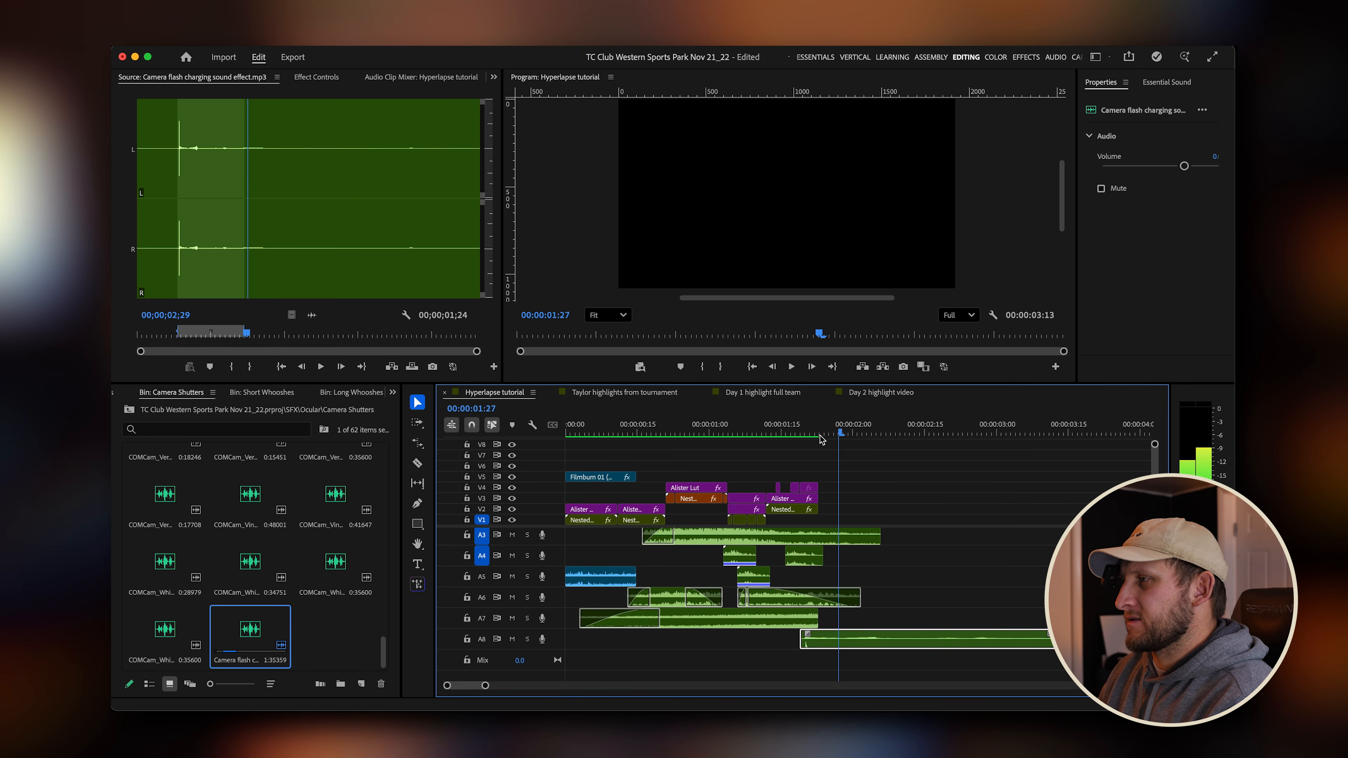
click(766, 434)
key(space)
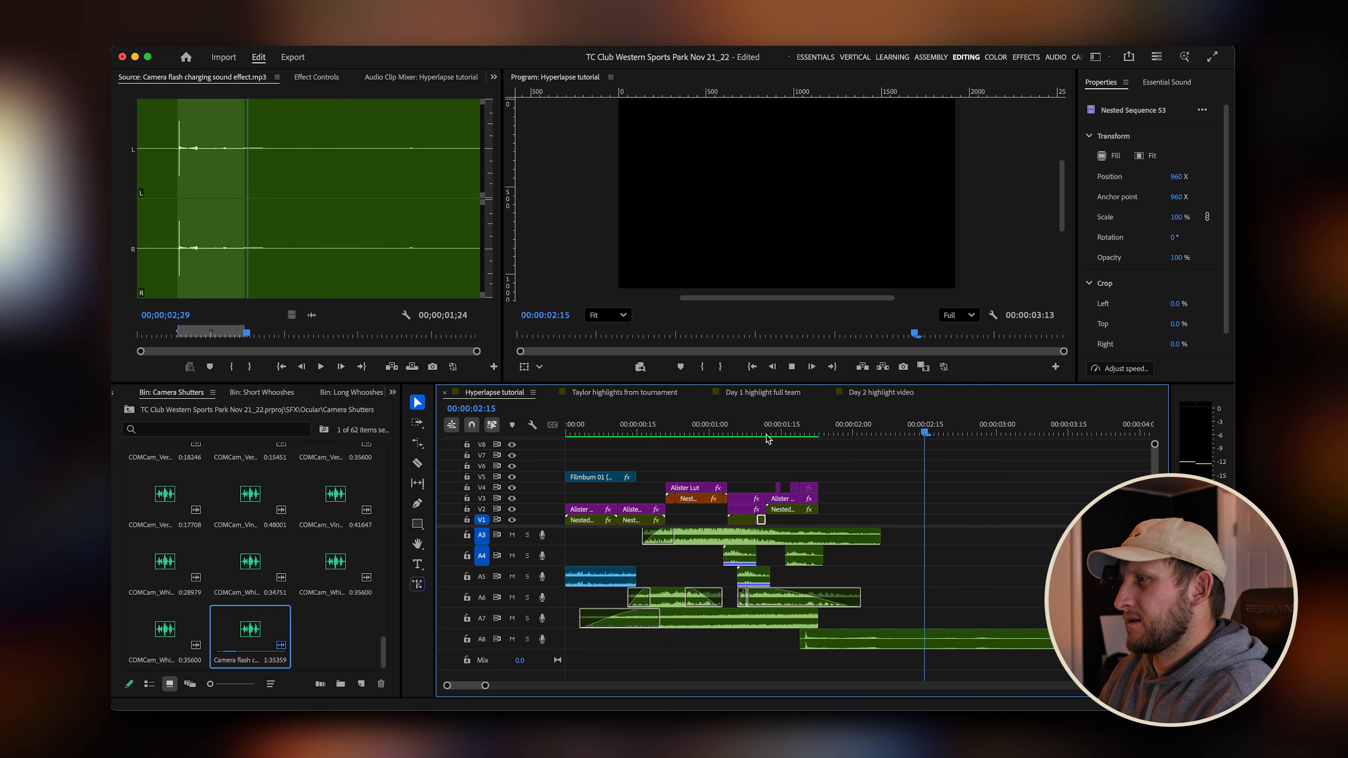
key(space)
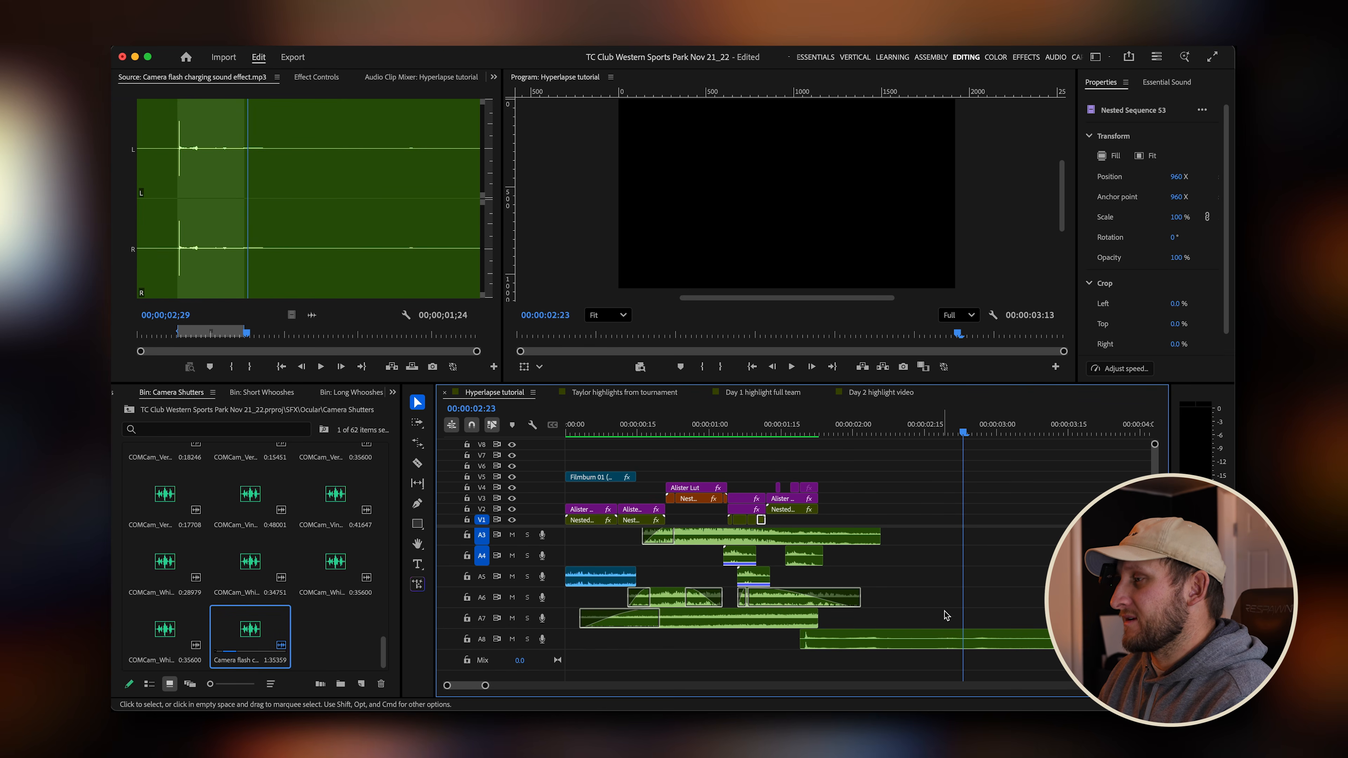
click(919, 638)
key(g)
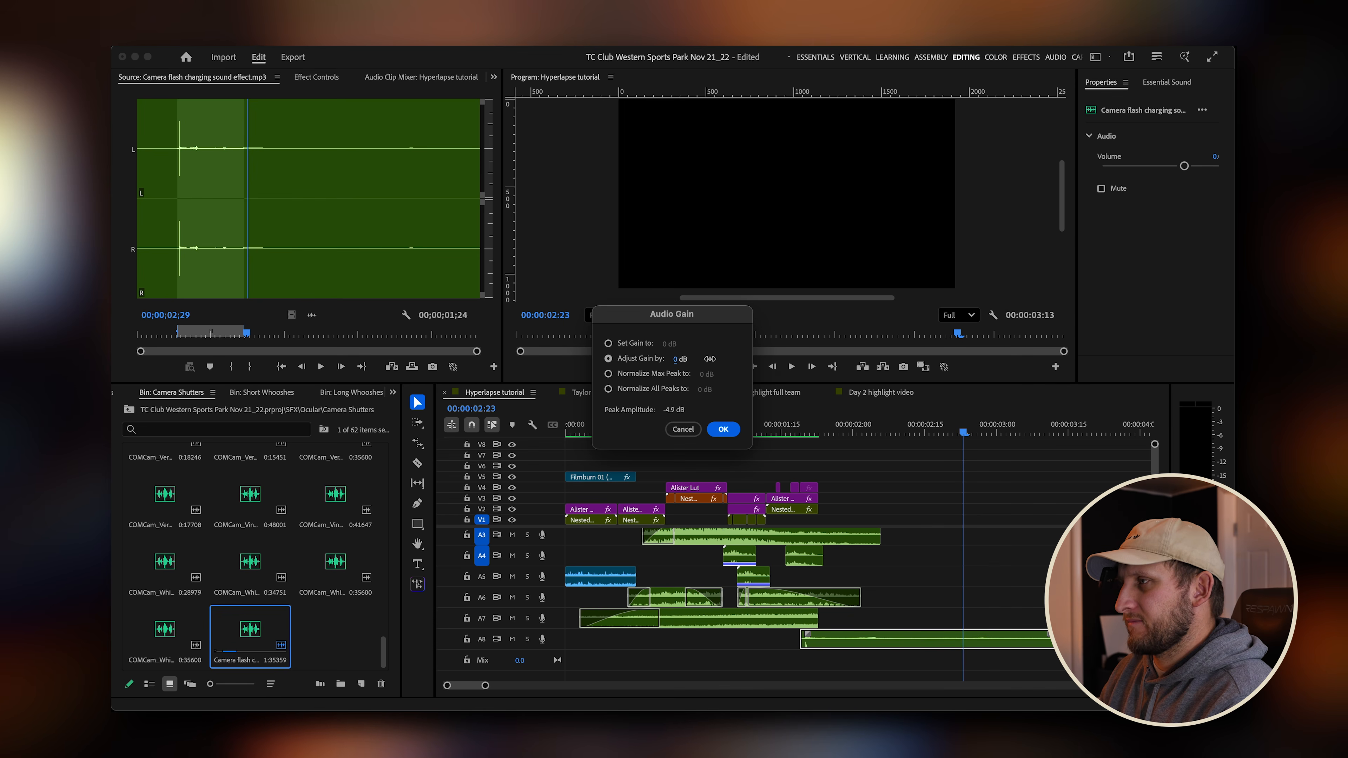
click(724, 429)
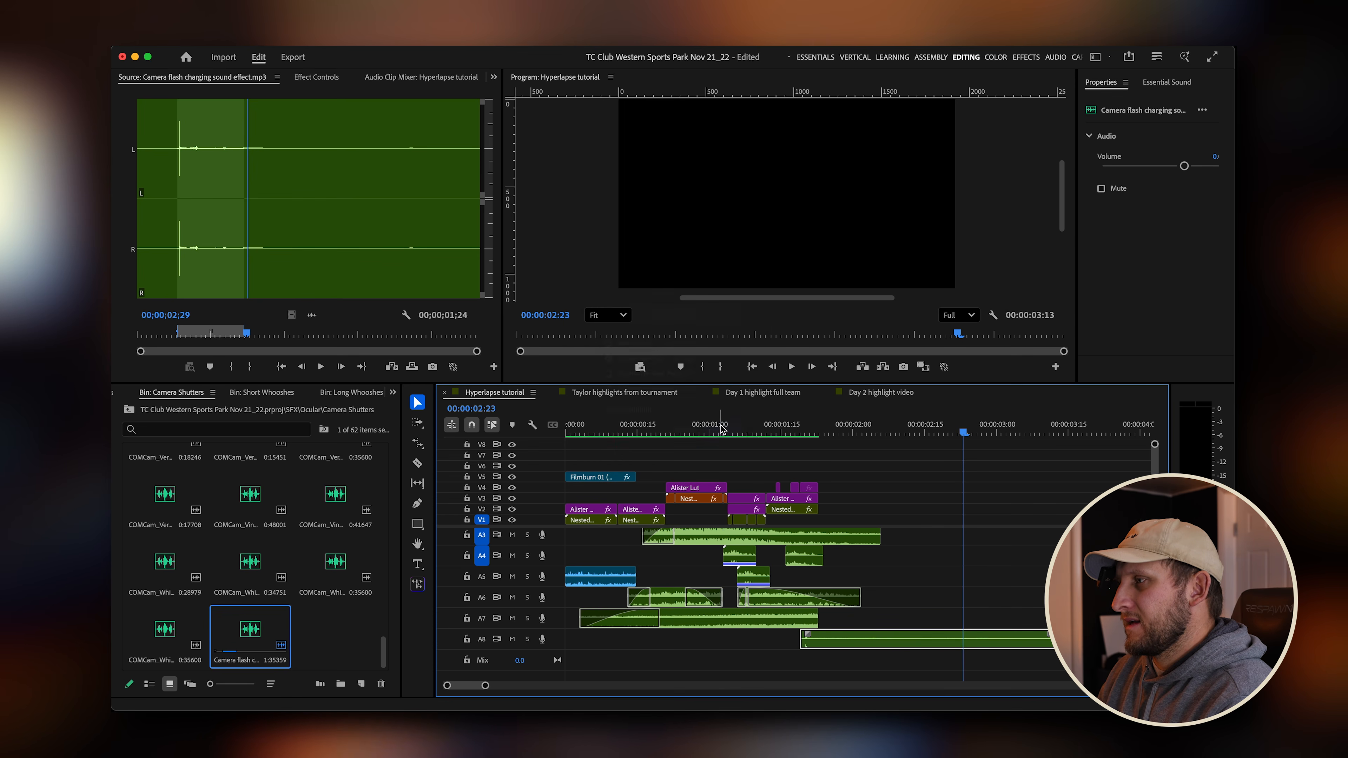
Move the camera flash charging sound clip on track A8 slightly earlier at the second transition.
click(803, 434)
drag(802, 433, 793, 434)
scroll(787, 592, up, 5)
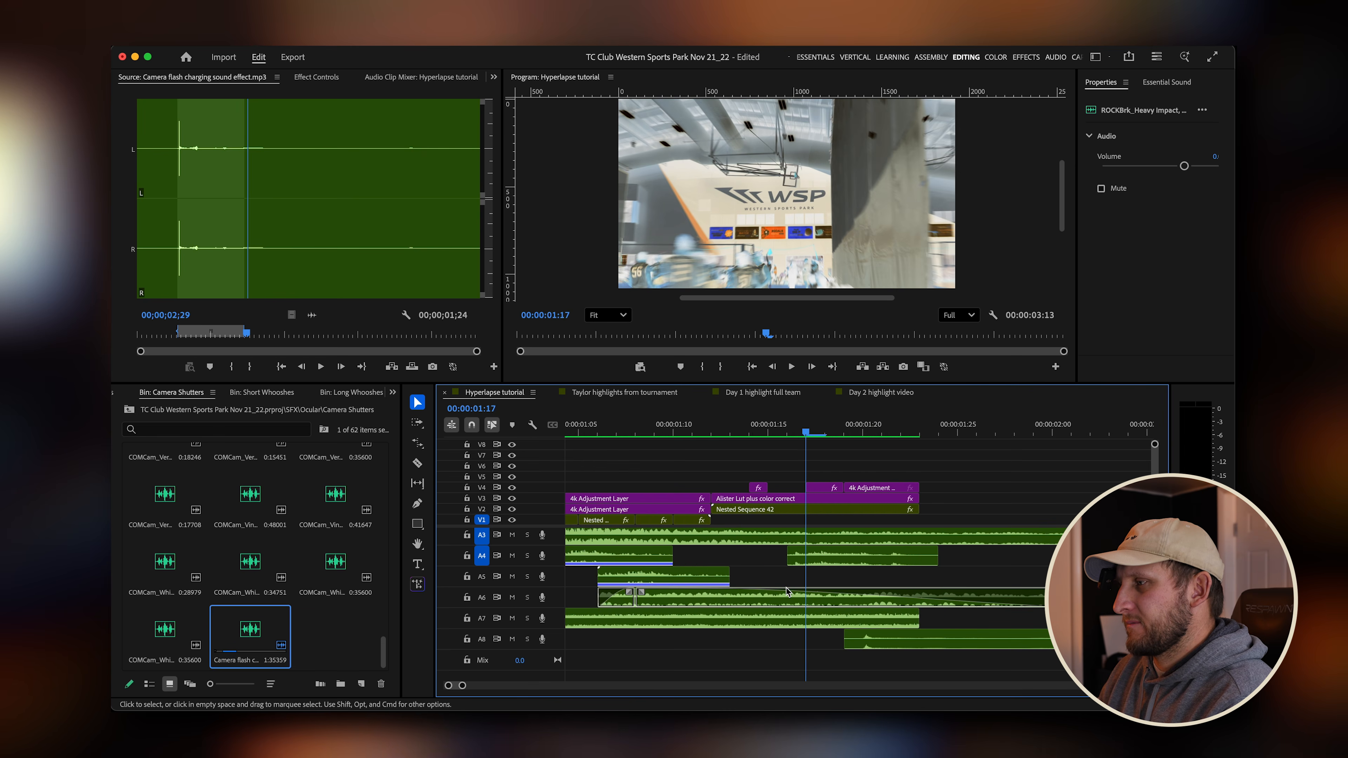
drag(902, 638, 864, 637)
Trim the end of the camera flash charging sound clip on track A8 shorter.
click(821, 432)
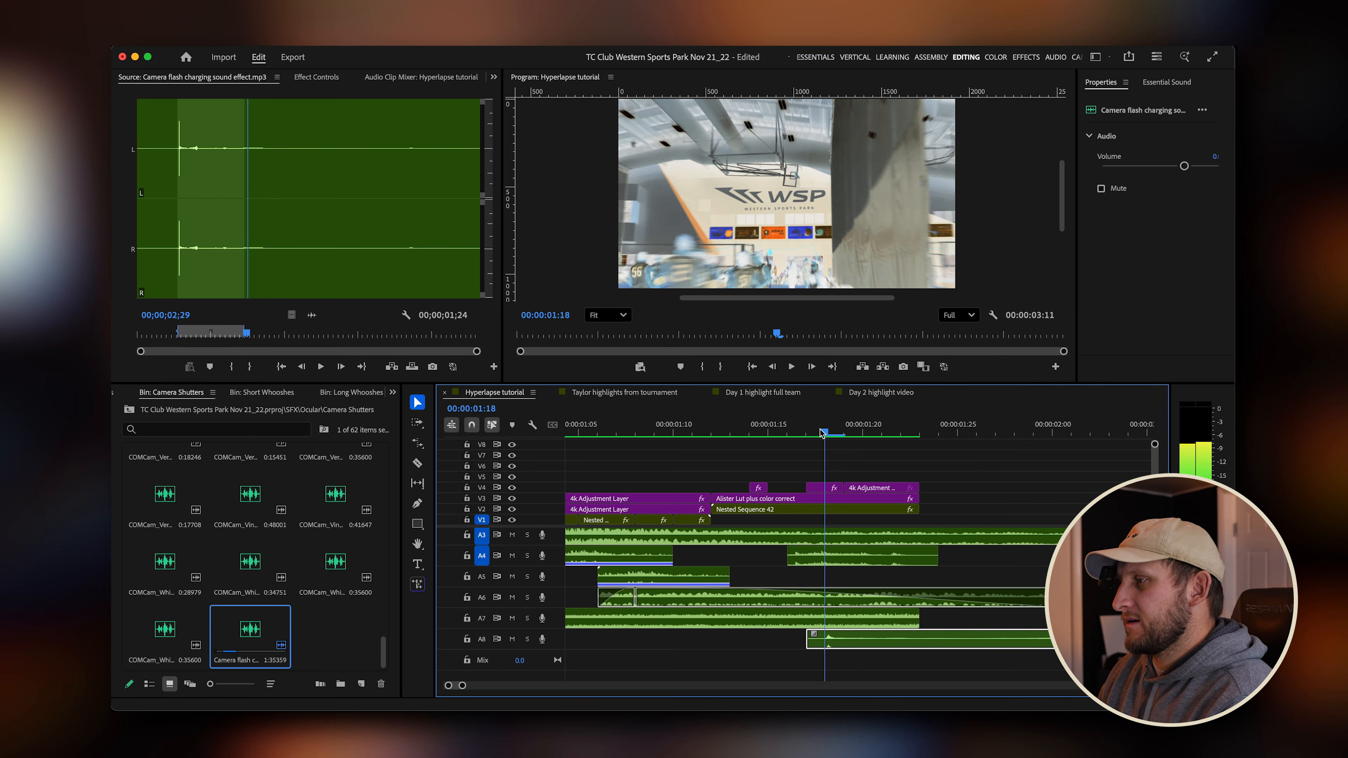
drag(825, 432, 844, 432)
scroll(842, 518, down, 2)
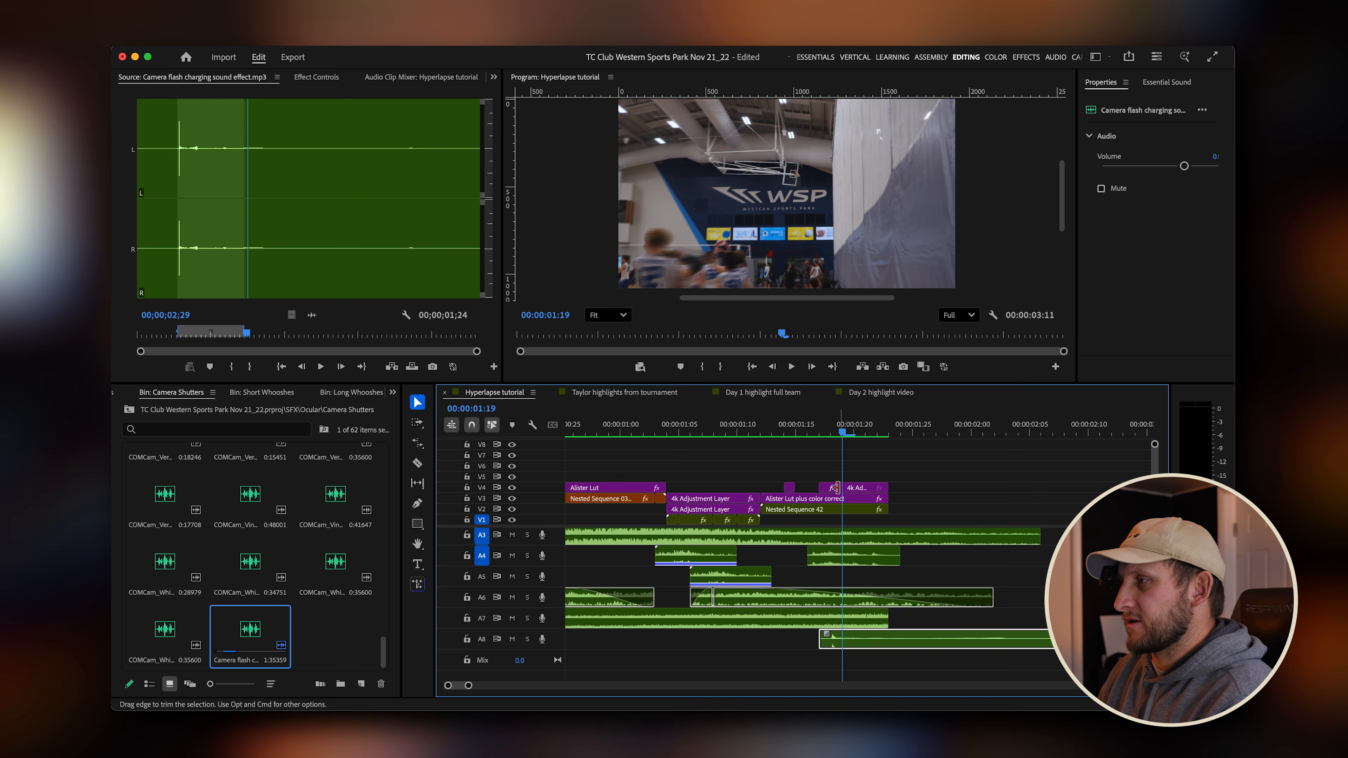
scroll(816, 526, down, 5)
drag(747, 435, 731, 436)
key(space)
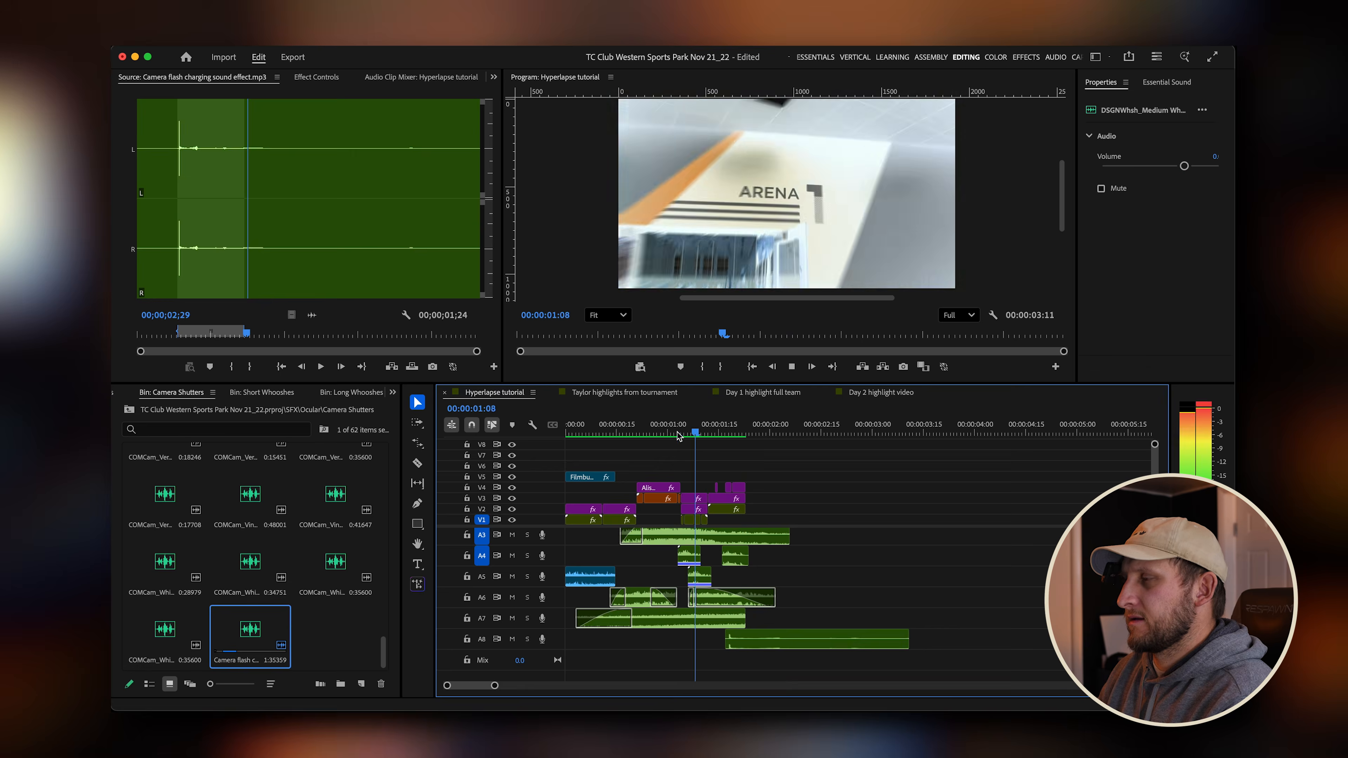
key(space)
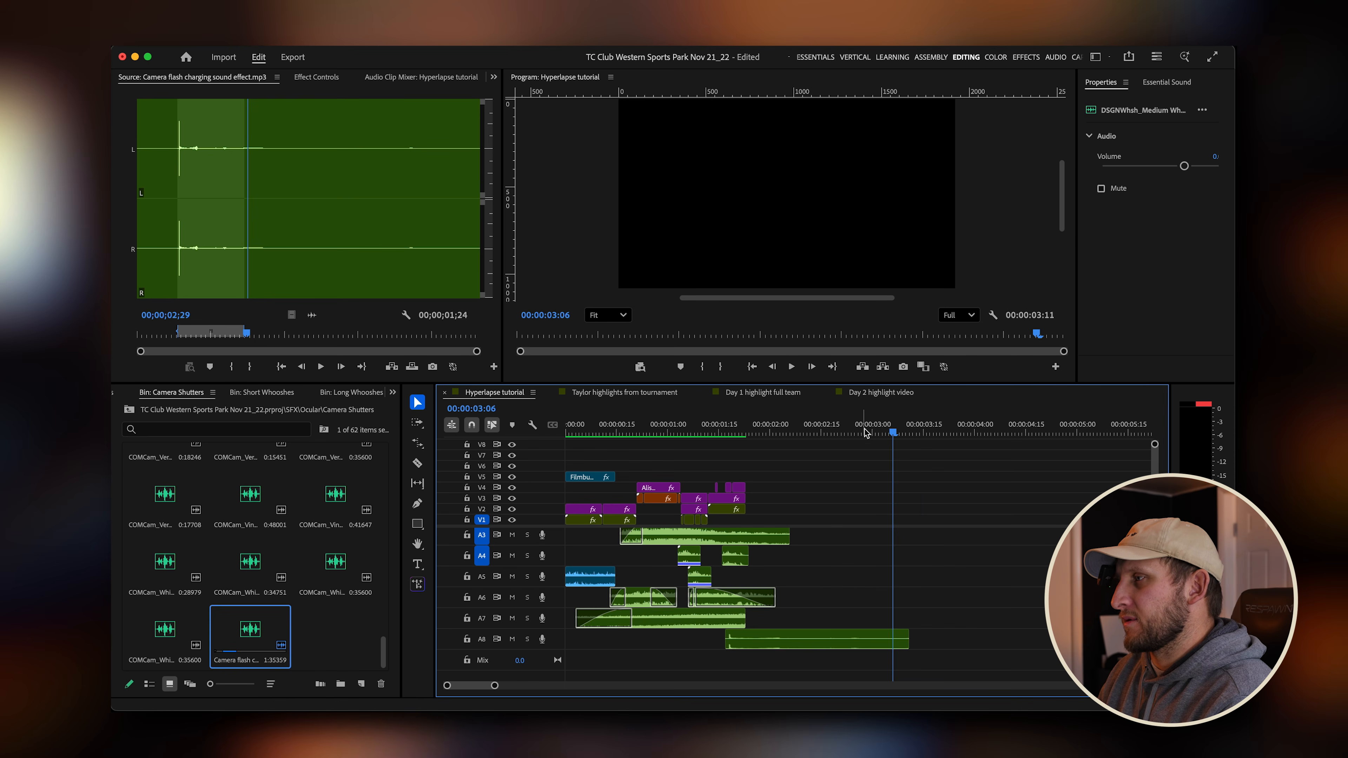
drag(904, 638, 853, 637)
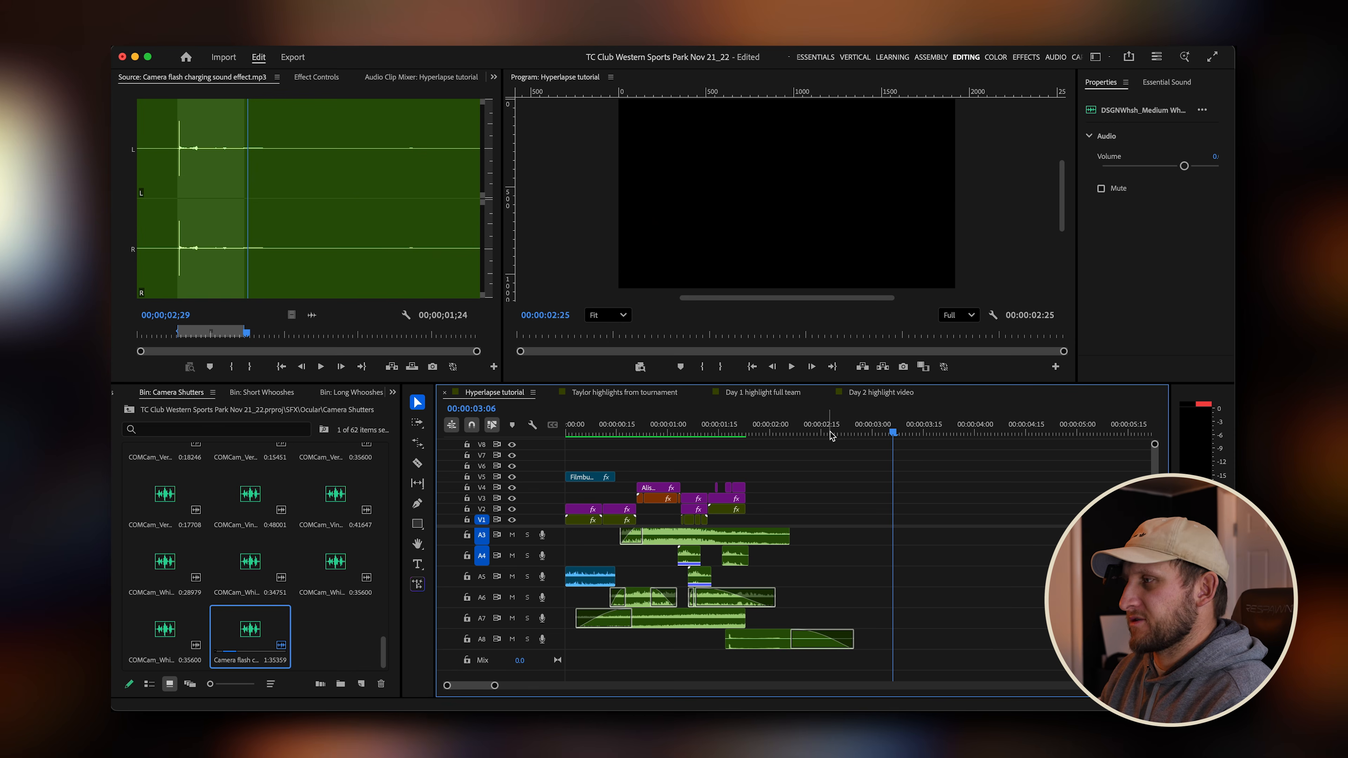
Play back the sequence from the start to review the transitions and sound effects.
click(703, 431)
key(space)
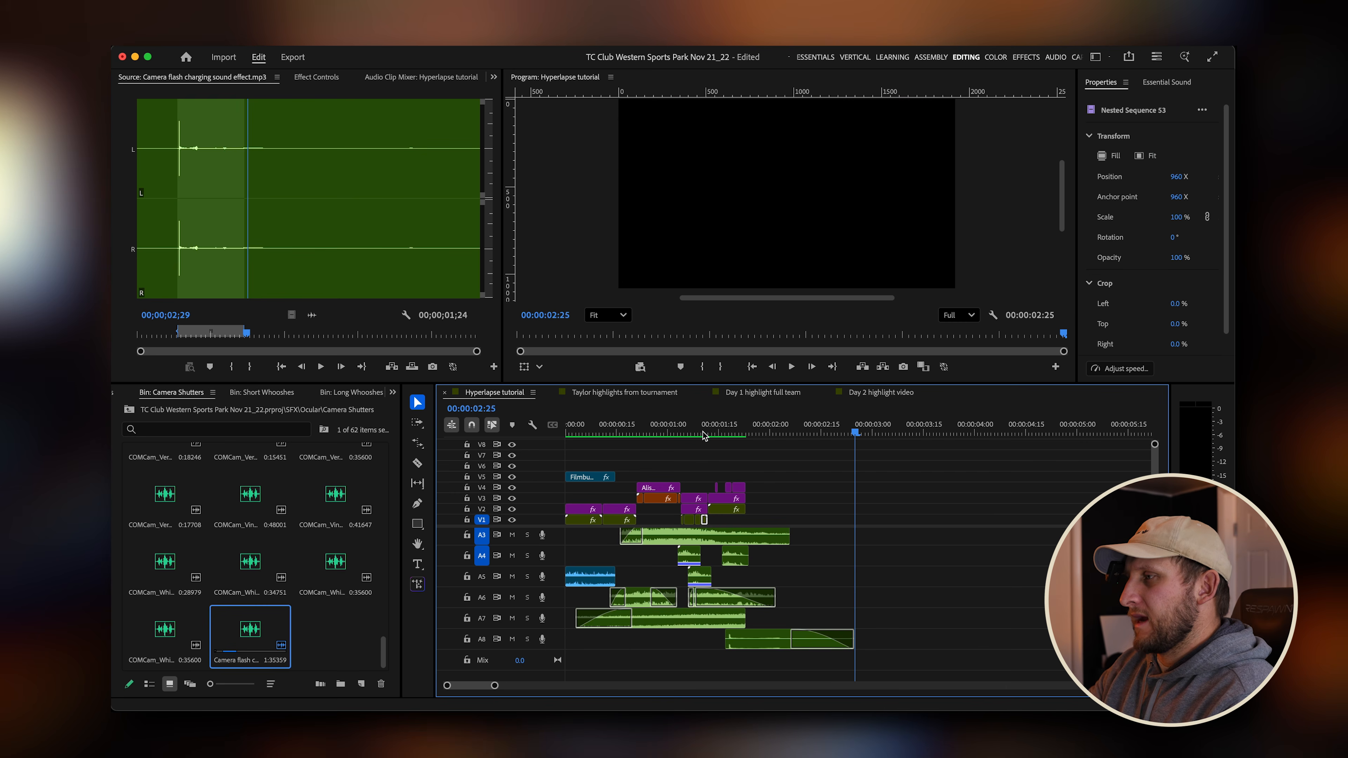
key(space)
key(space)
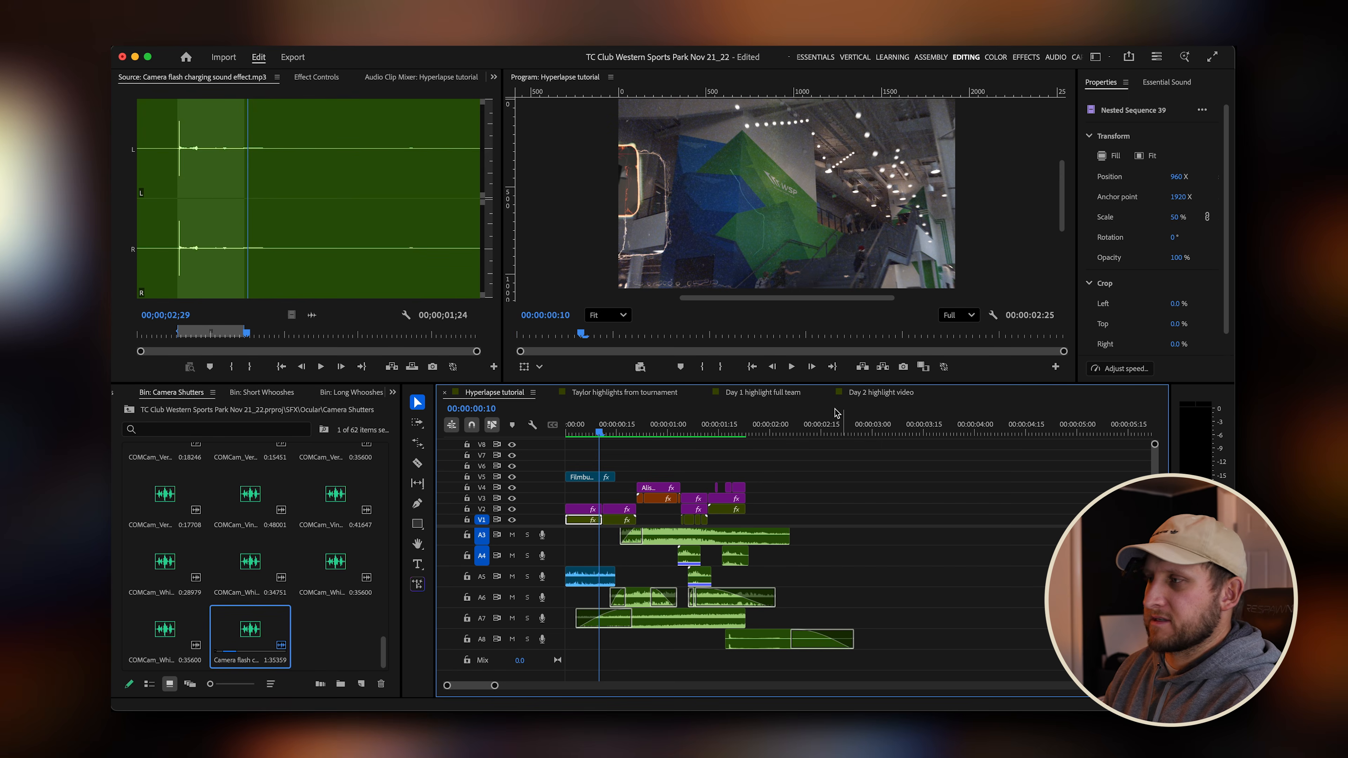
key(Home)
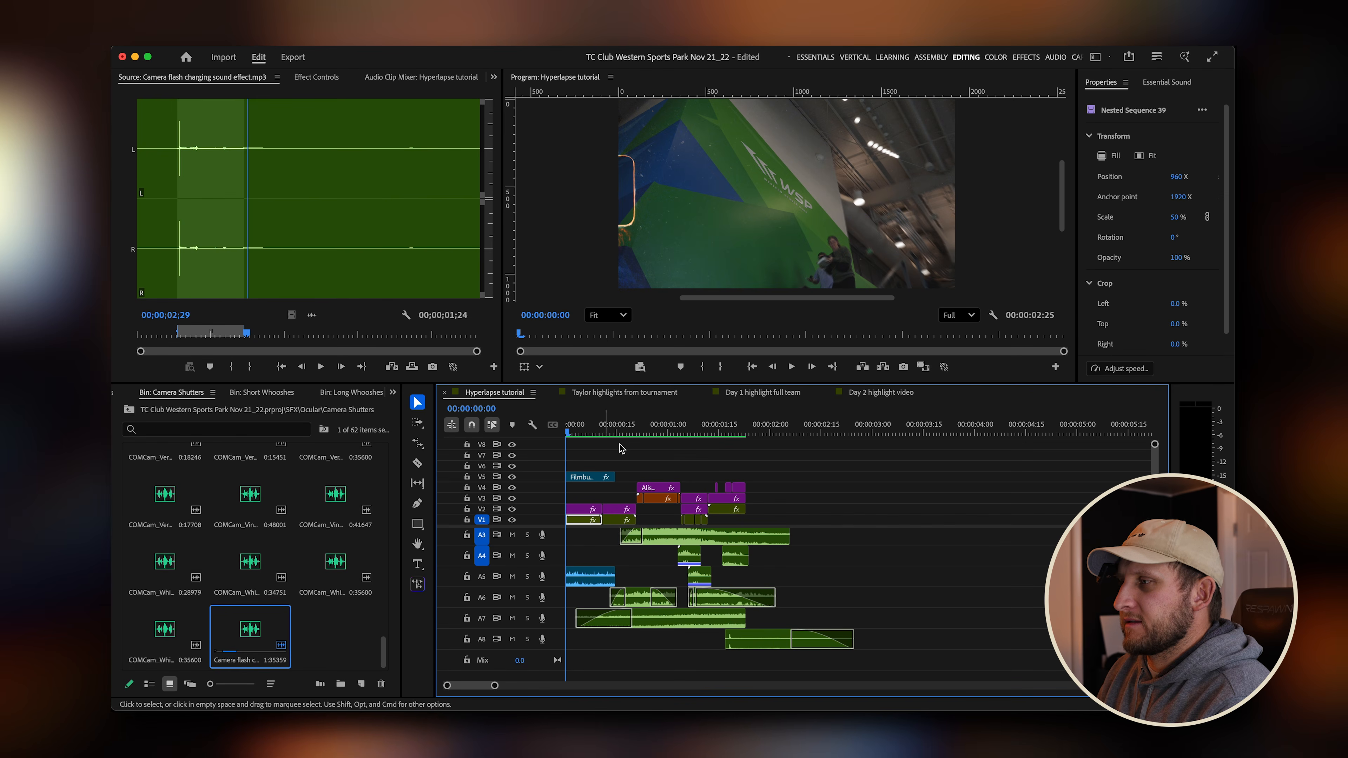
key(=)
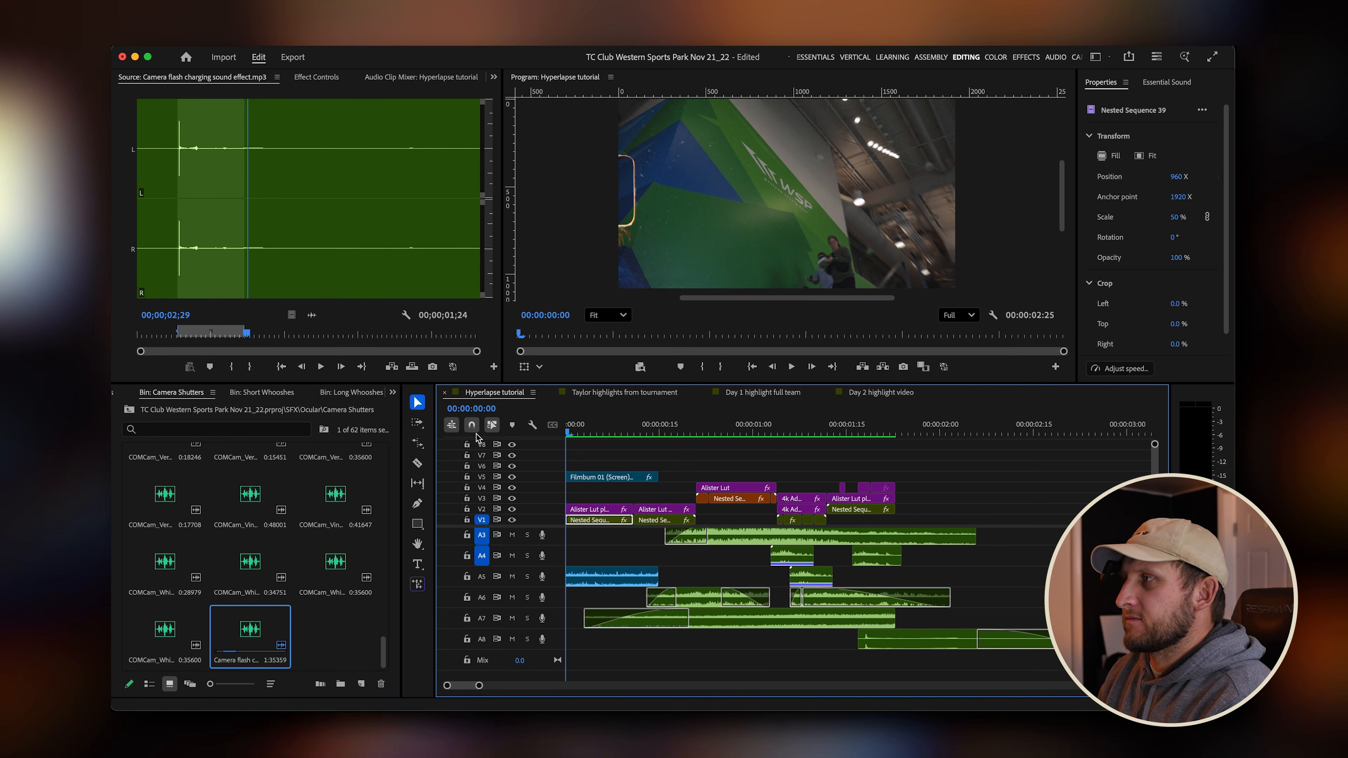
key(space)
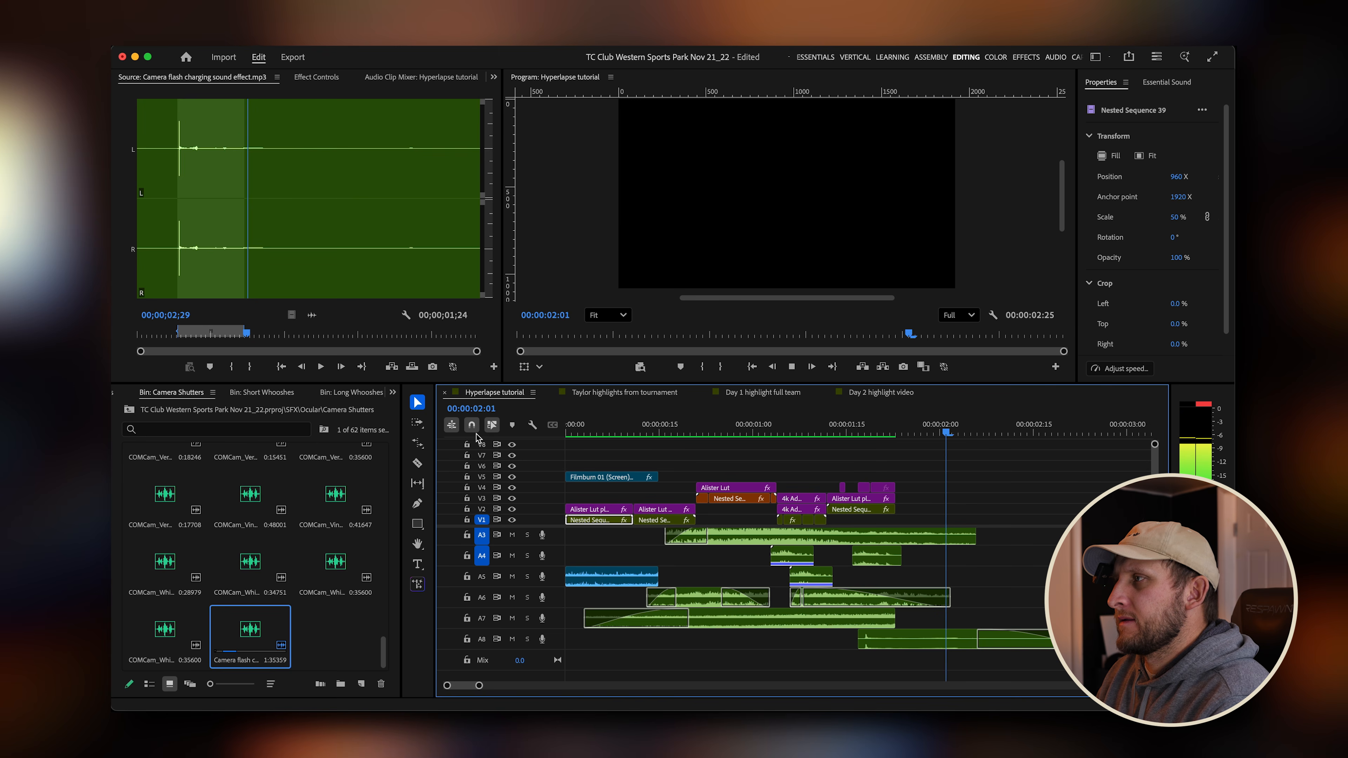
key(space)
drag(816, 422, 741, 434)
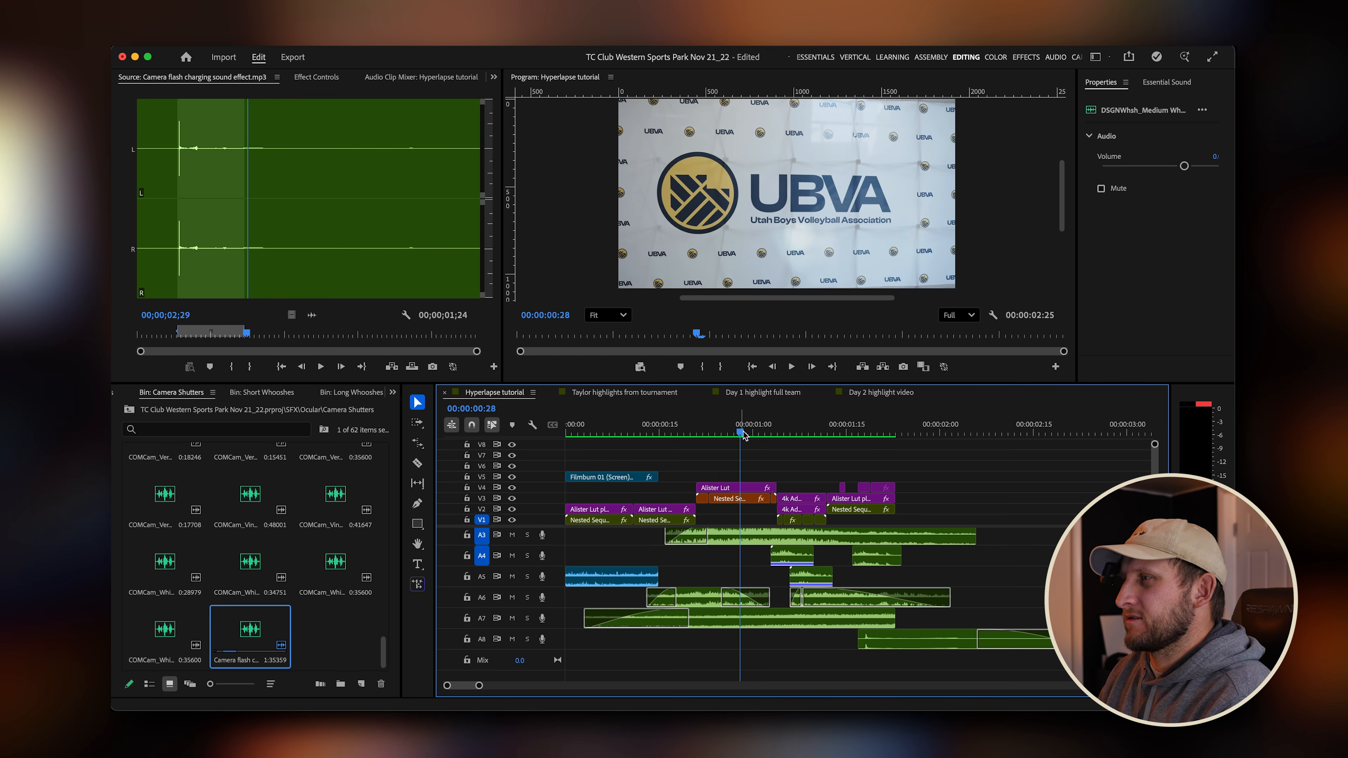
Open the Film Leaders Transitions (vintage graffiti) bin inside the Overlays bin.
click(129, 410)
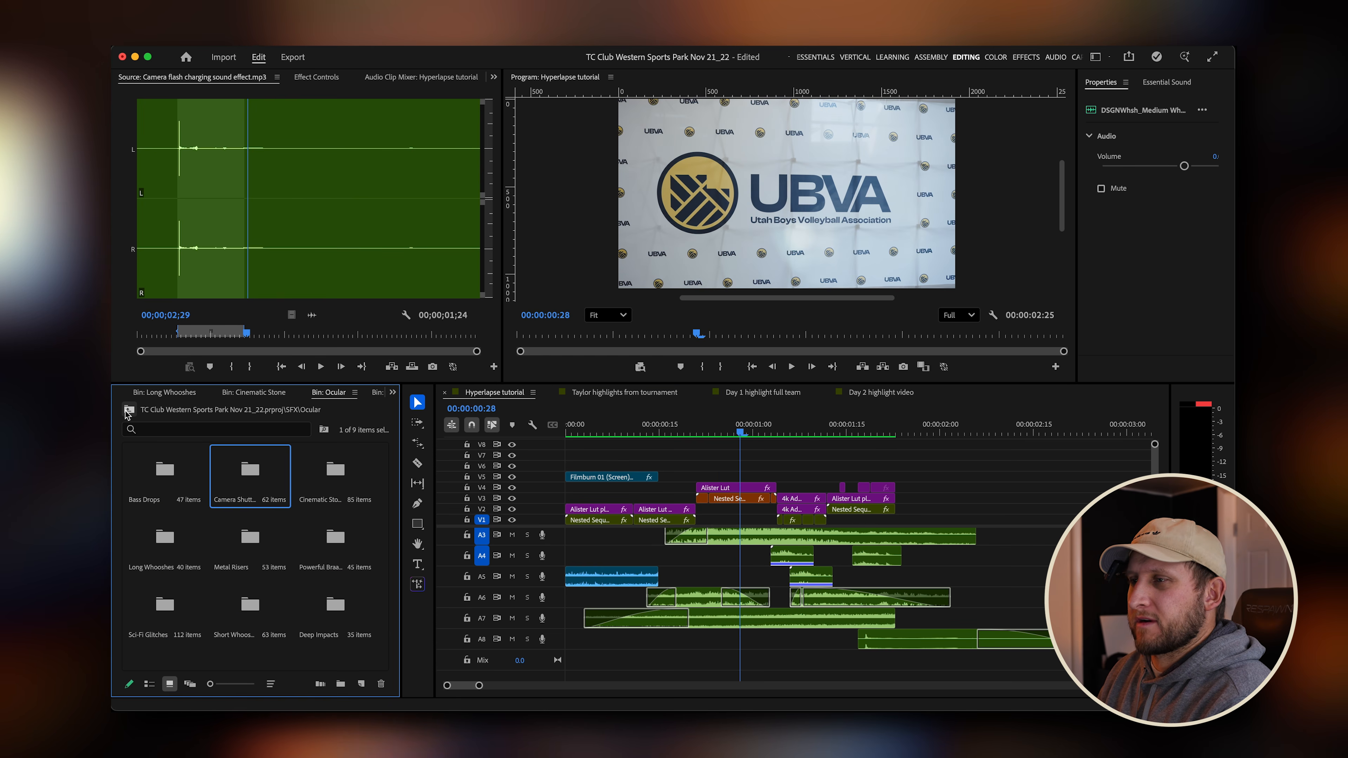
click(128, 410)
click(129, 410)
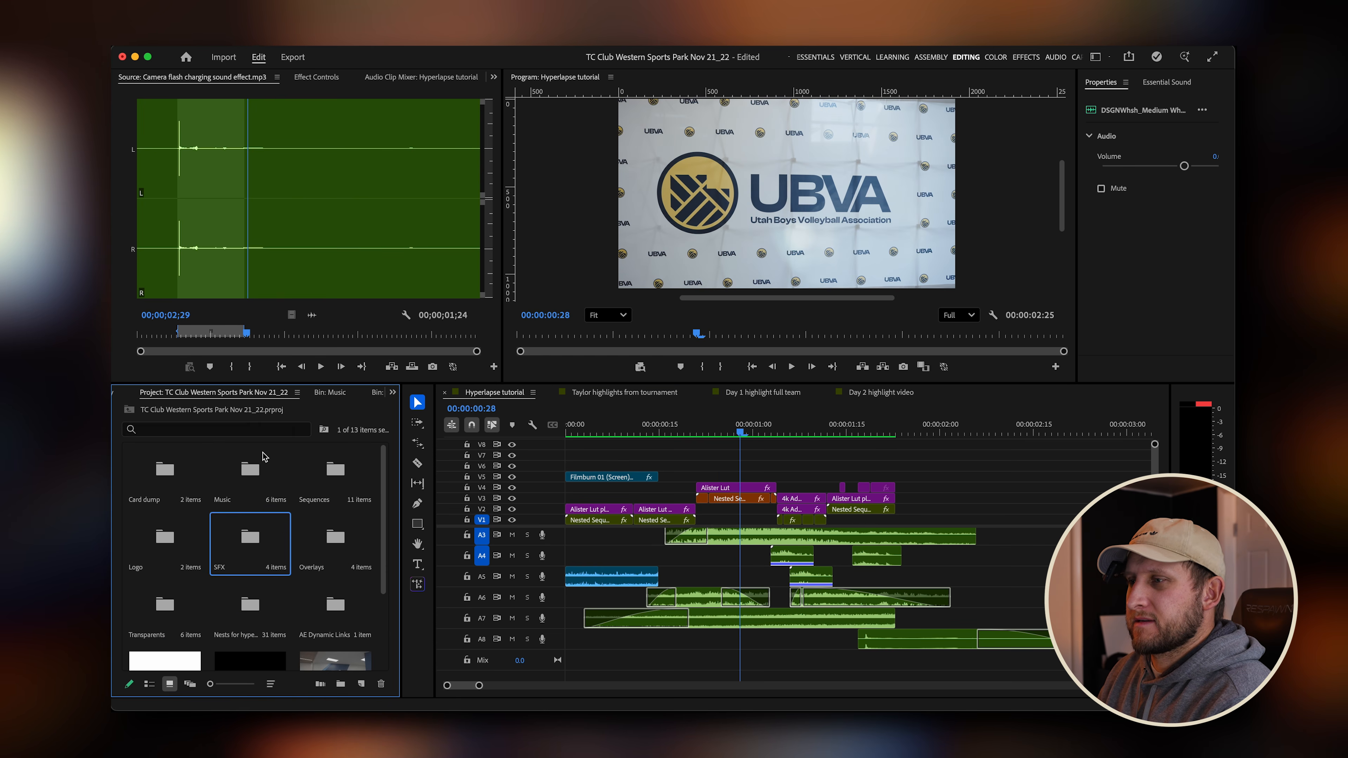
double_click(336, 537)
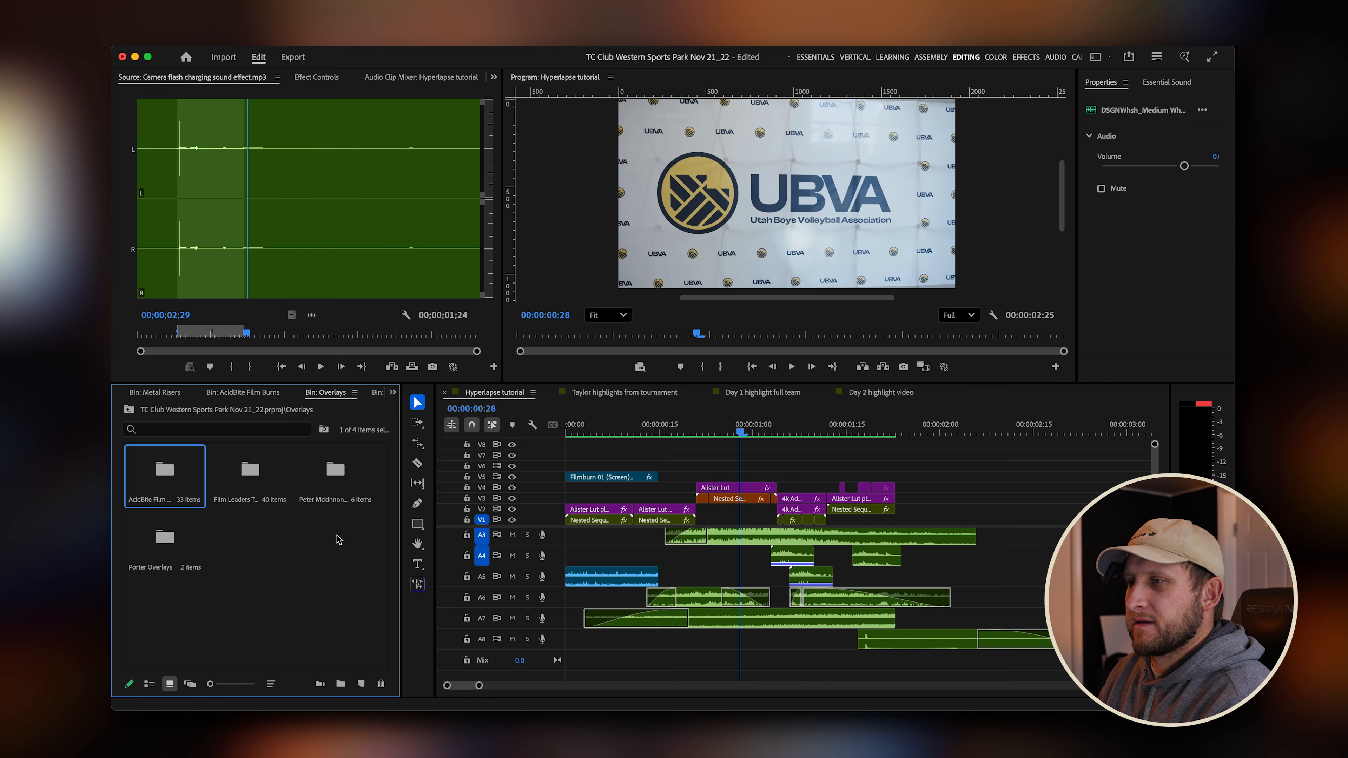
double_click(256, 497)
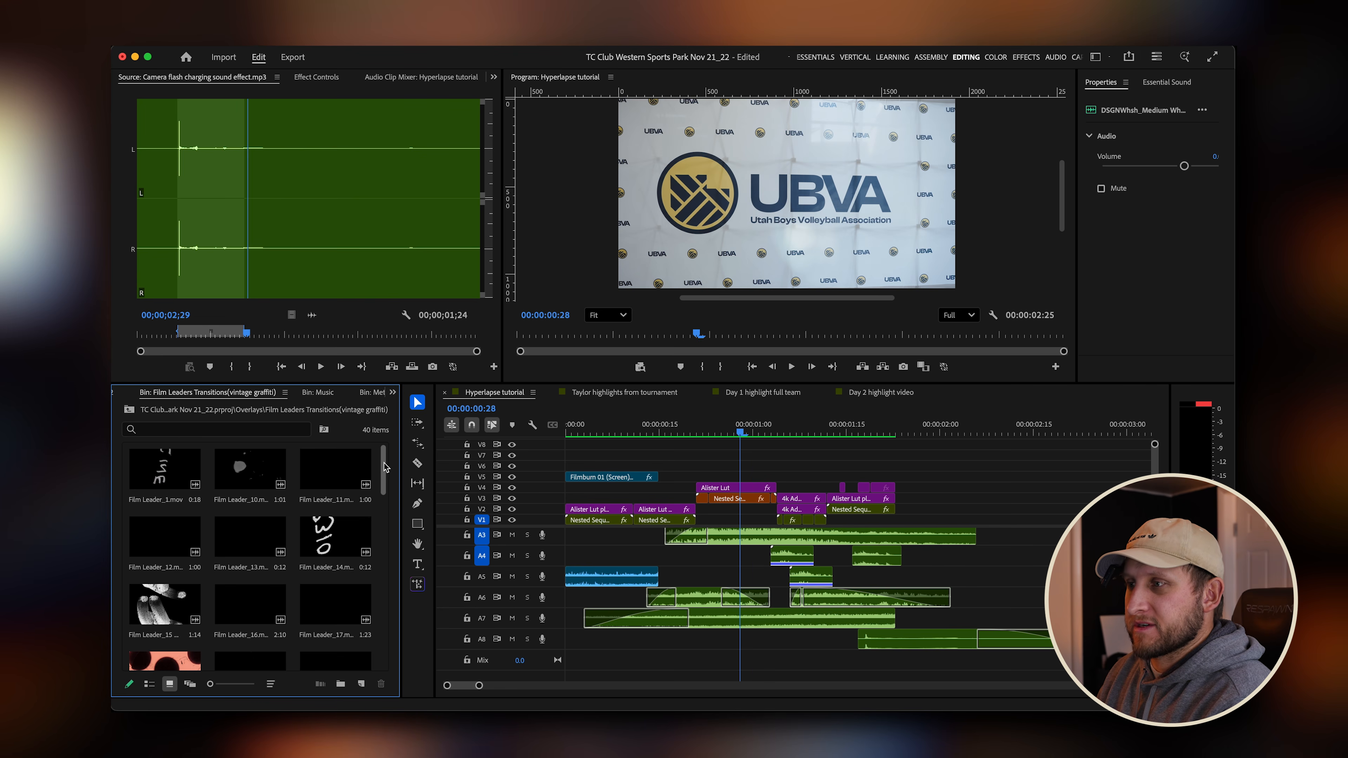
drag(385, 473, 385, 488)
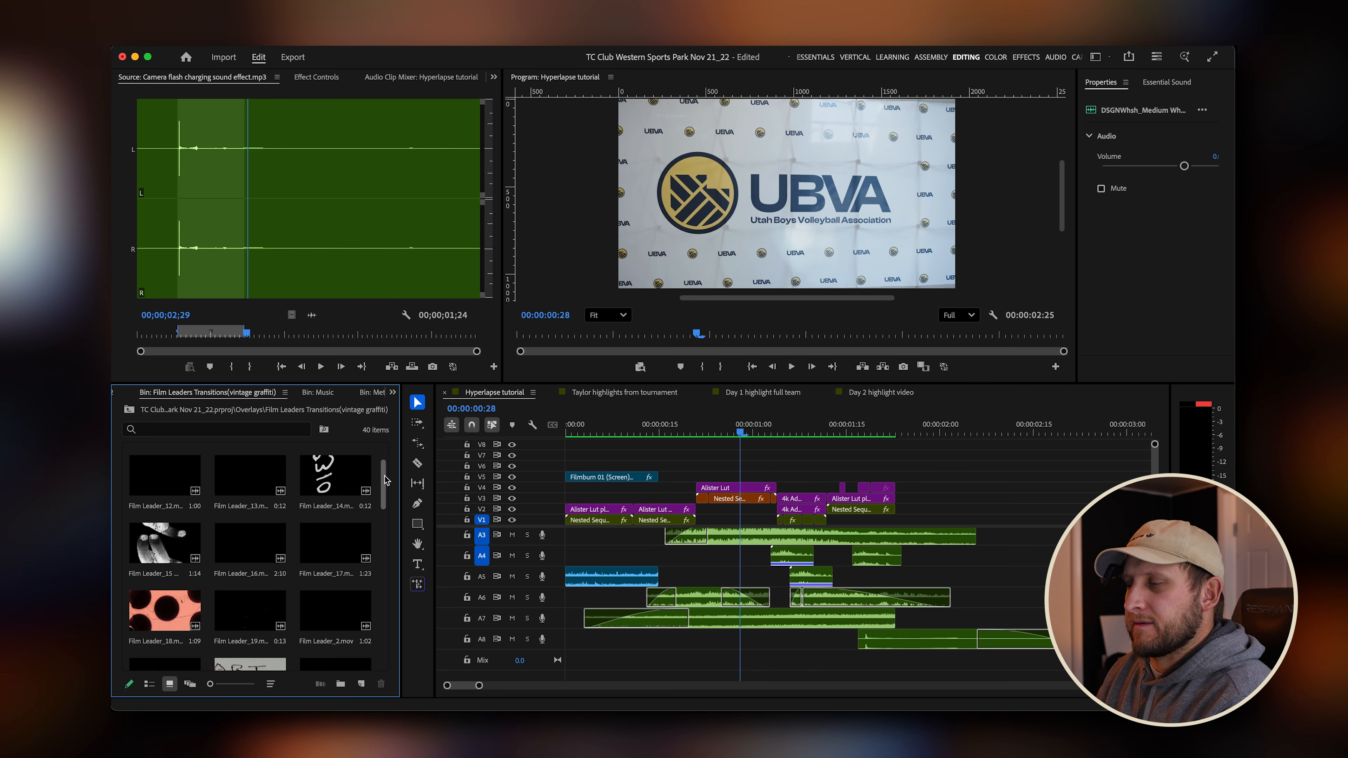
scroll(385, 480, down, 5)
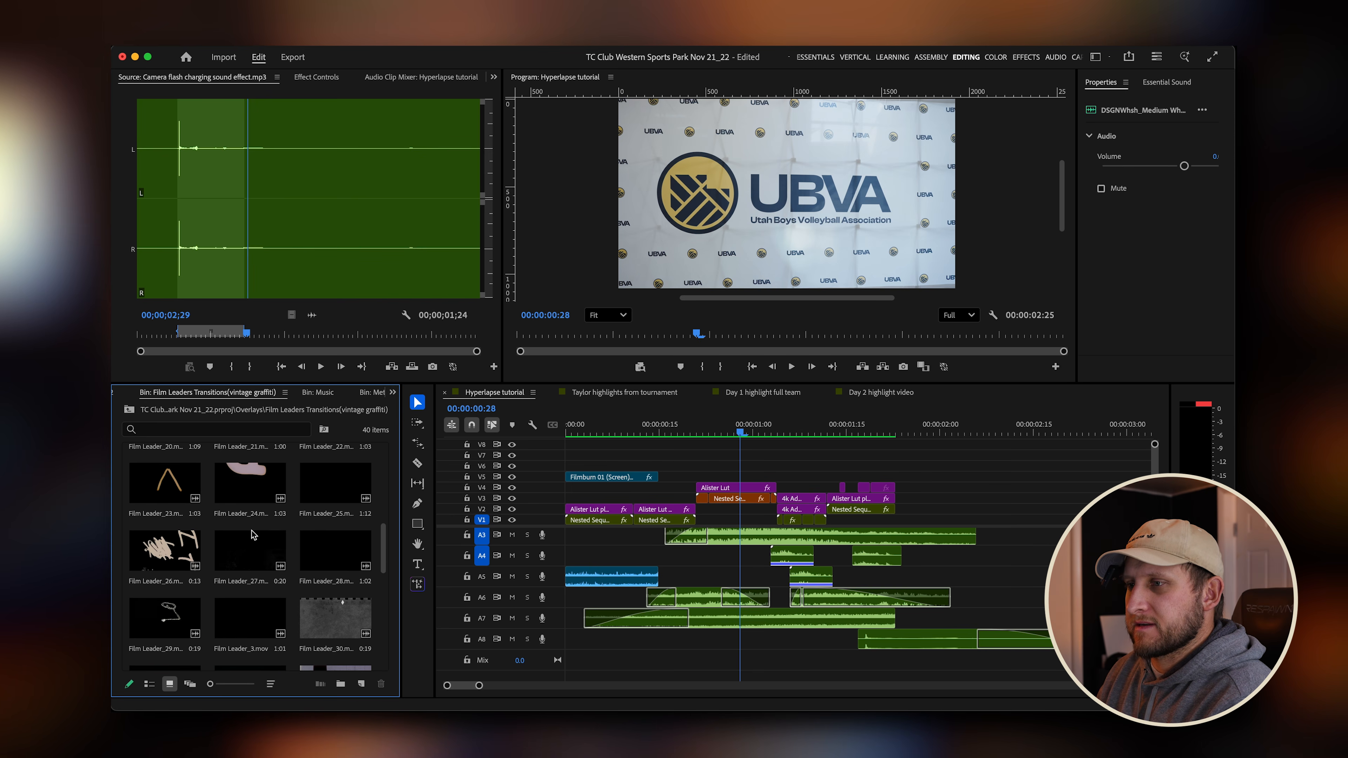
Preview Film Leader_27 and other film leader clips in the source monitor.
double_click(248, 545)
key(space)
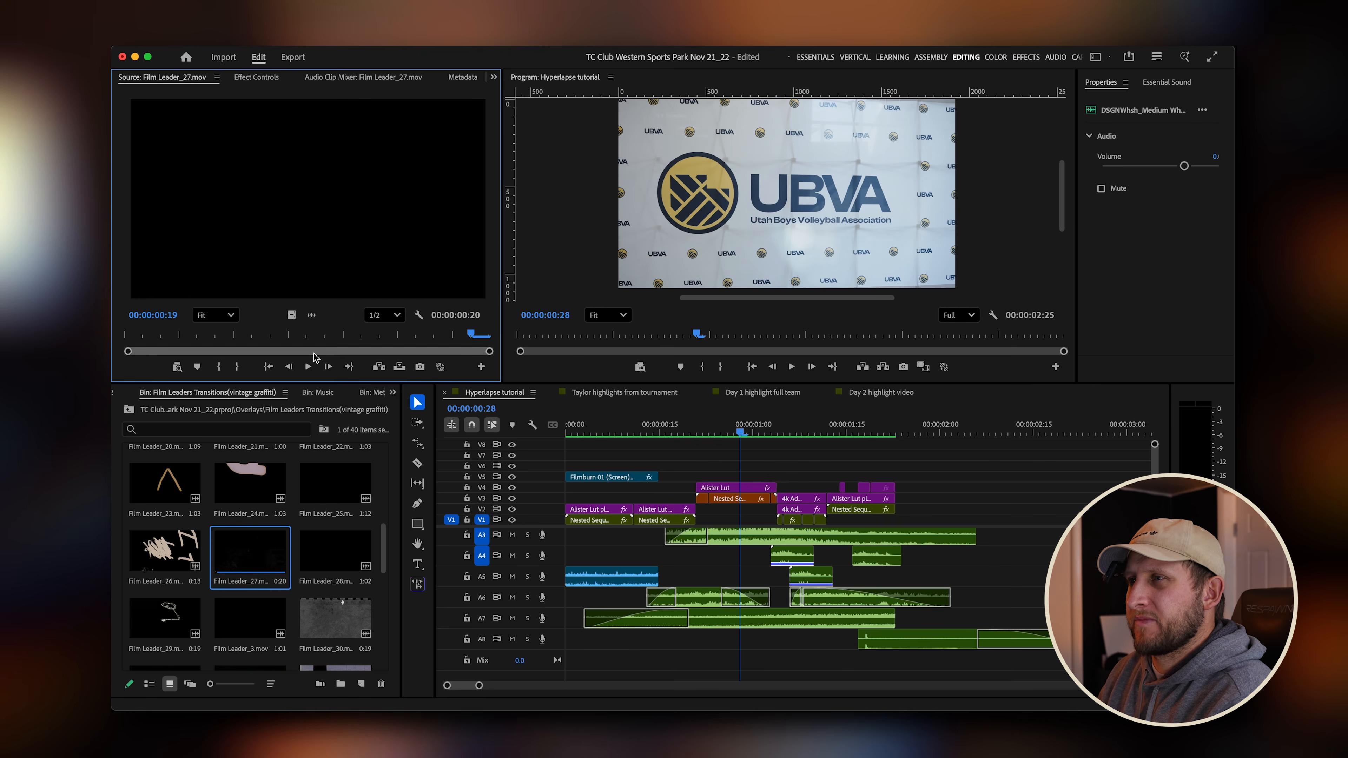
click(328, 337)
drag(328, 337, 250, 340)
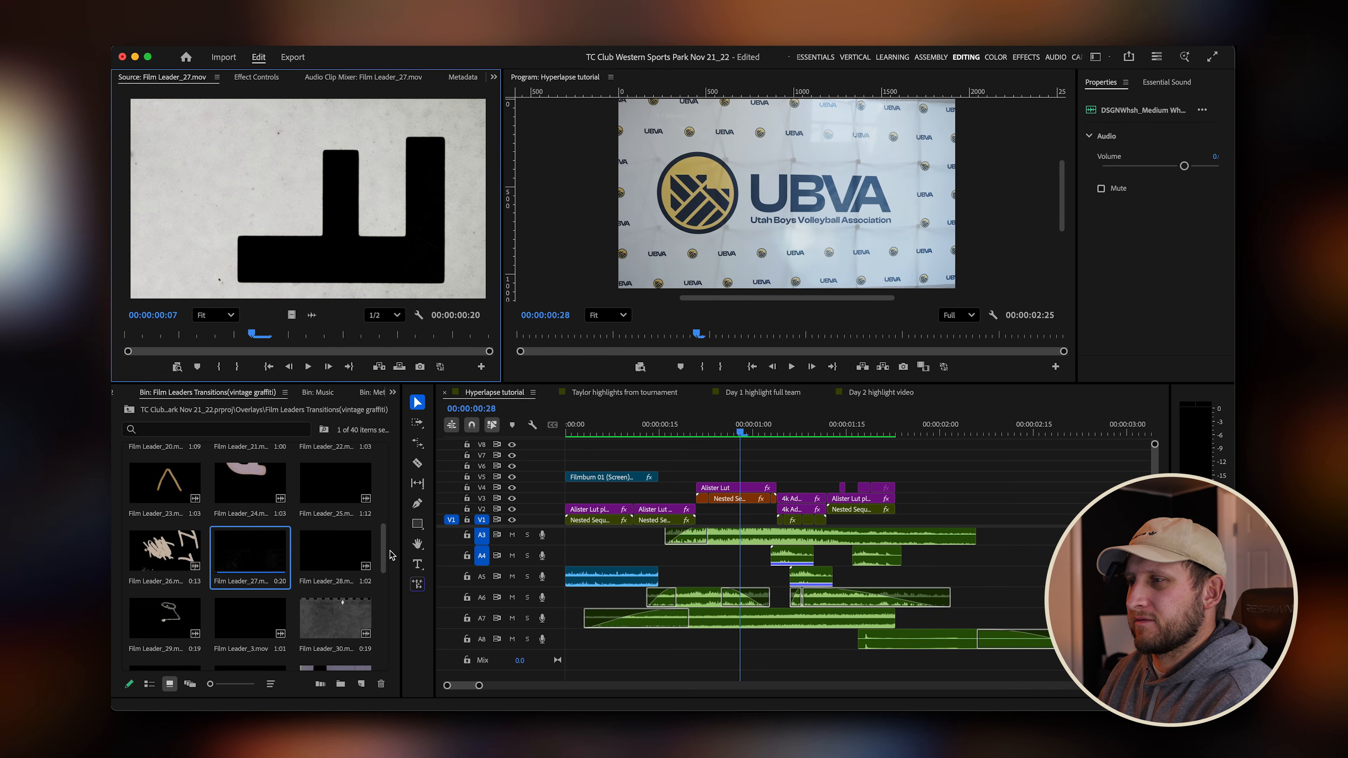
drag(384, 551, 385, 511)
double_click(253, 509)
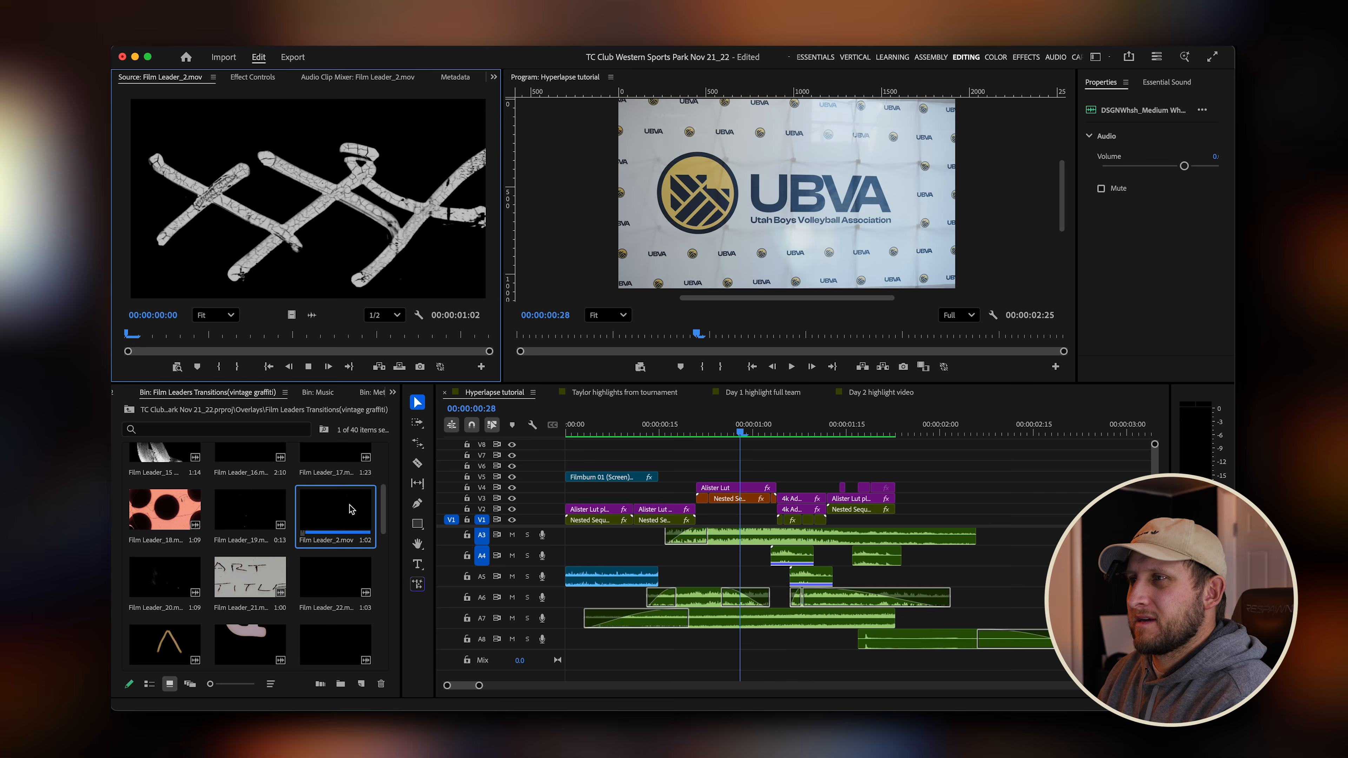
key(space)
key(space)
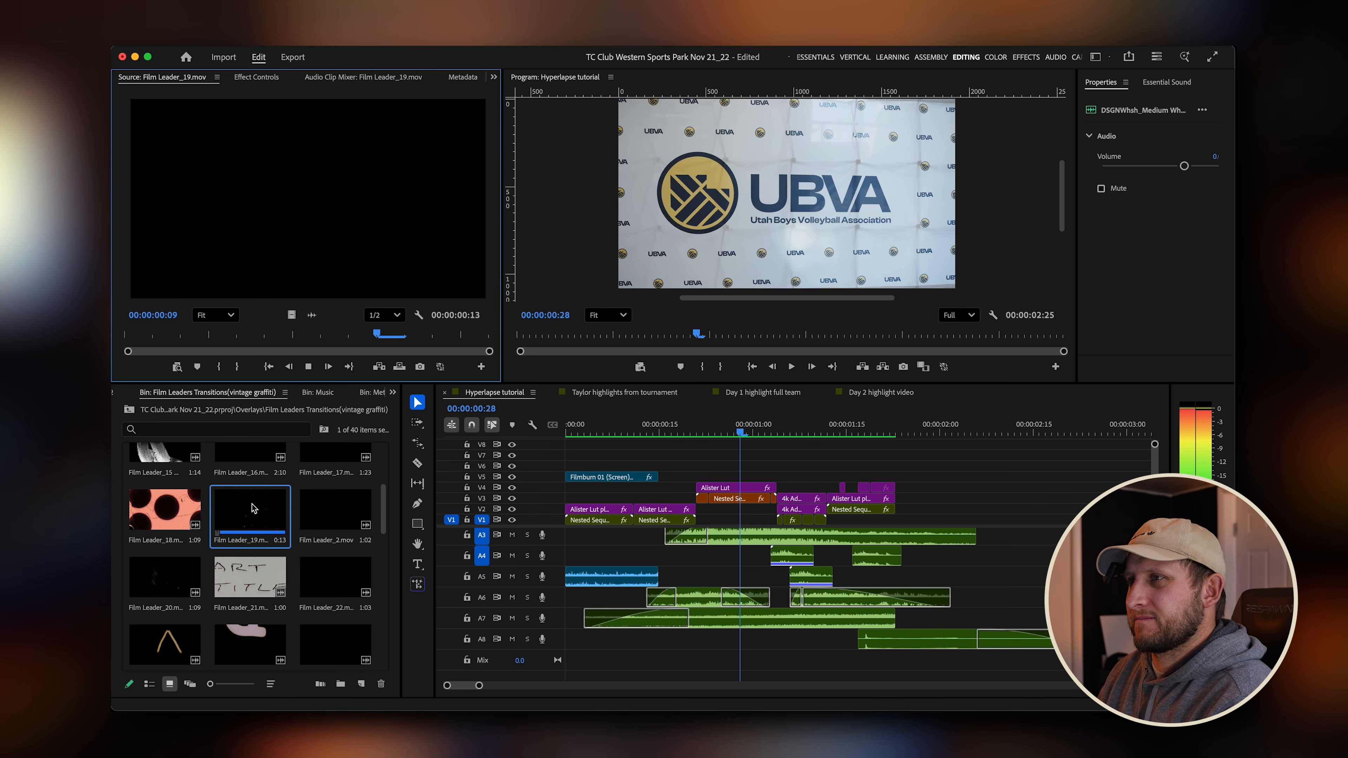
Preview Film Leader_13 and Film Leader_36 in the source monitor.
click(385, 510)
scroll(386, 513, up, 2)
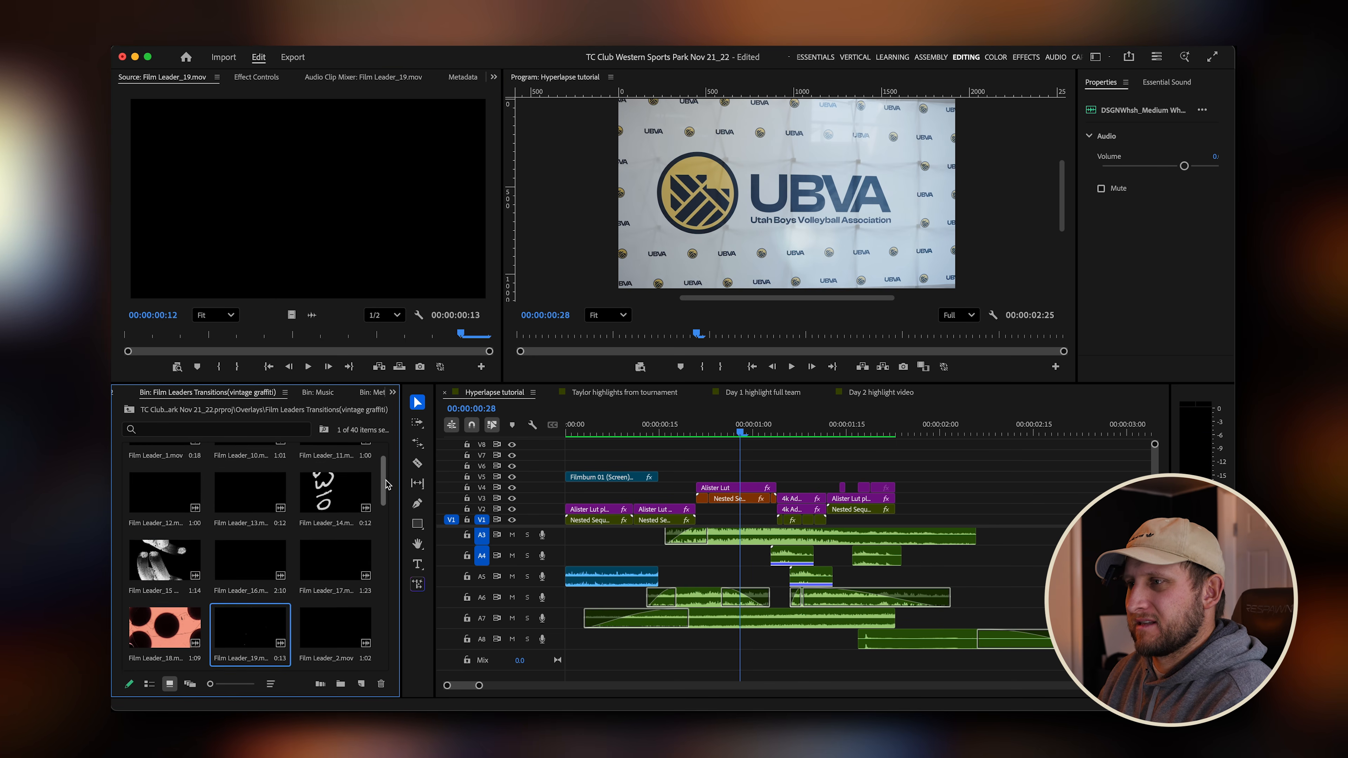
double_click(258, 484)
key(space)
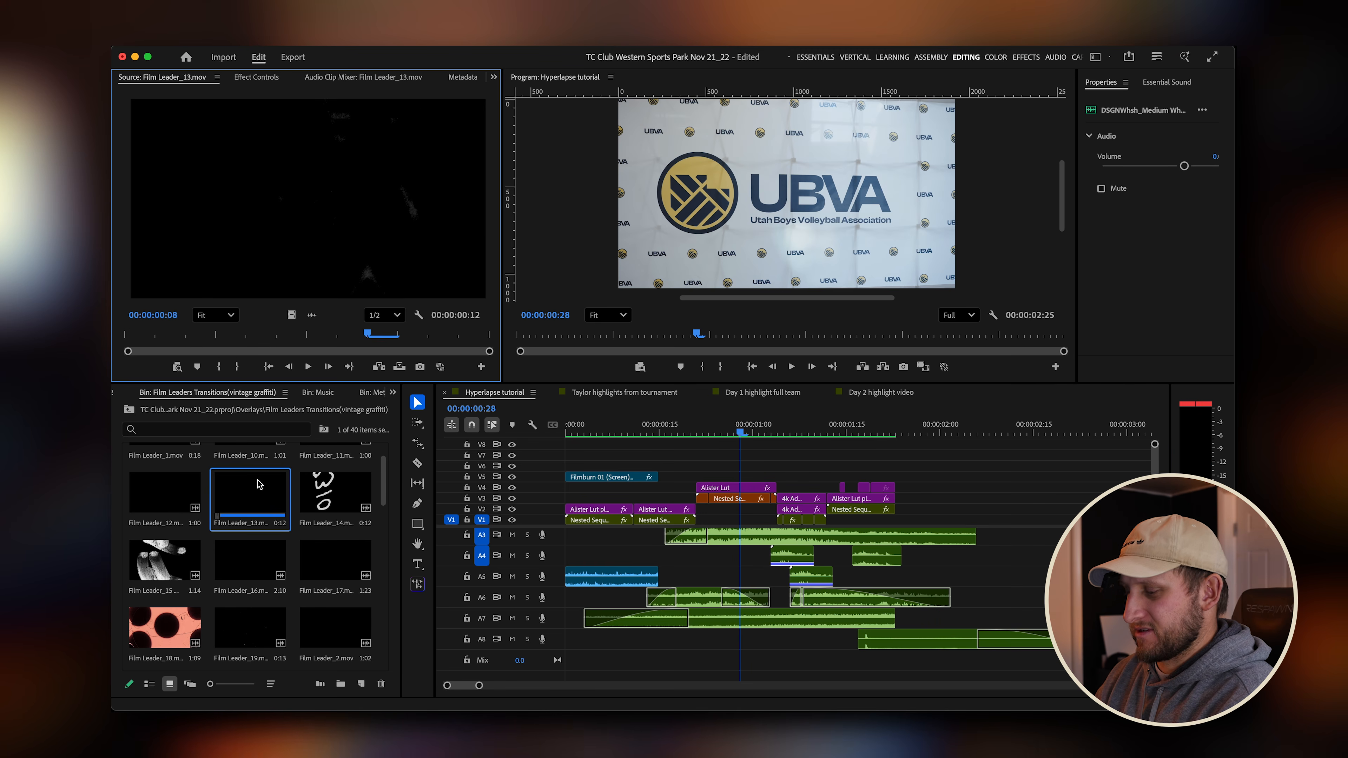
drag(386, 475, 385, 580)
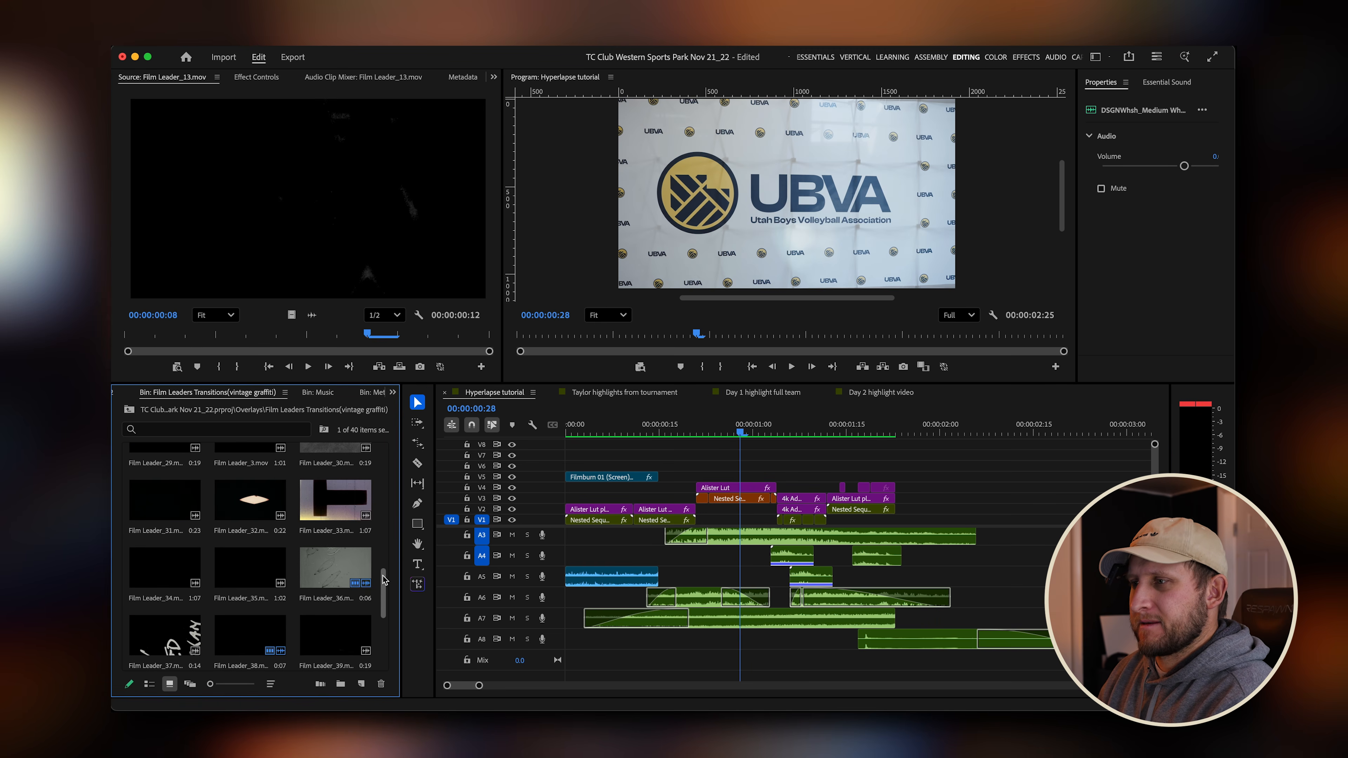
double_click(353, 580)
key(space)
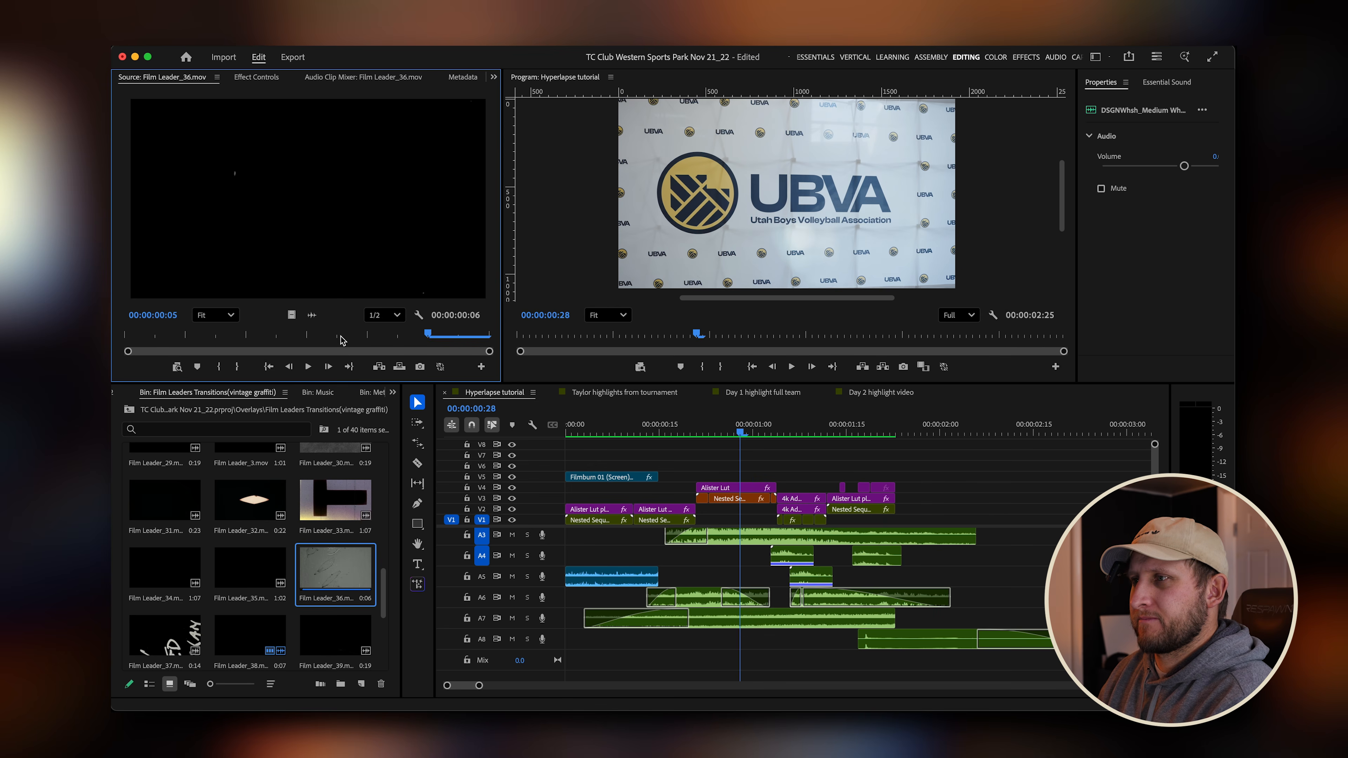
Place the Film Leader_38 clip on track V7 just before the first transition, with its audio on A8.
double_click(250, 637)
key(space)
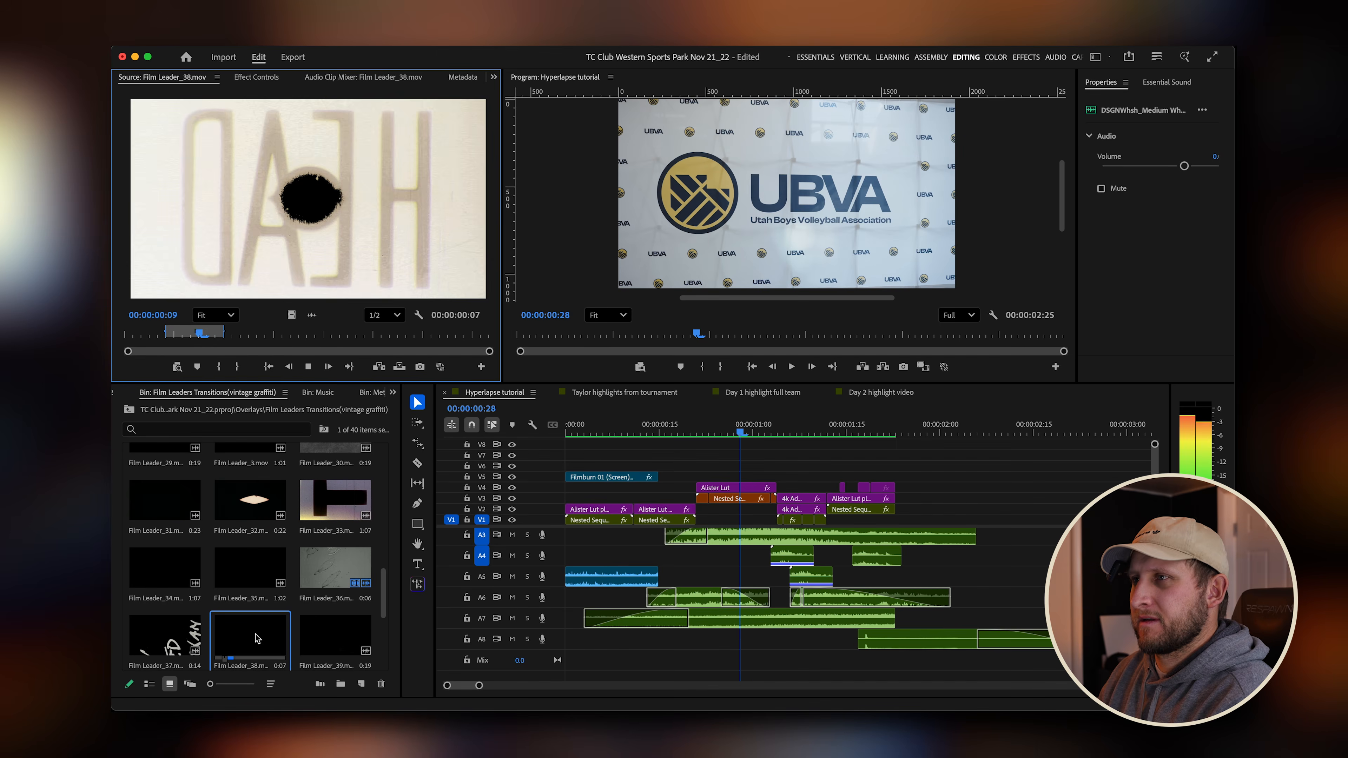
click(167, 332)
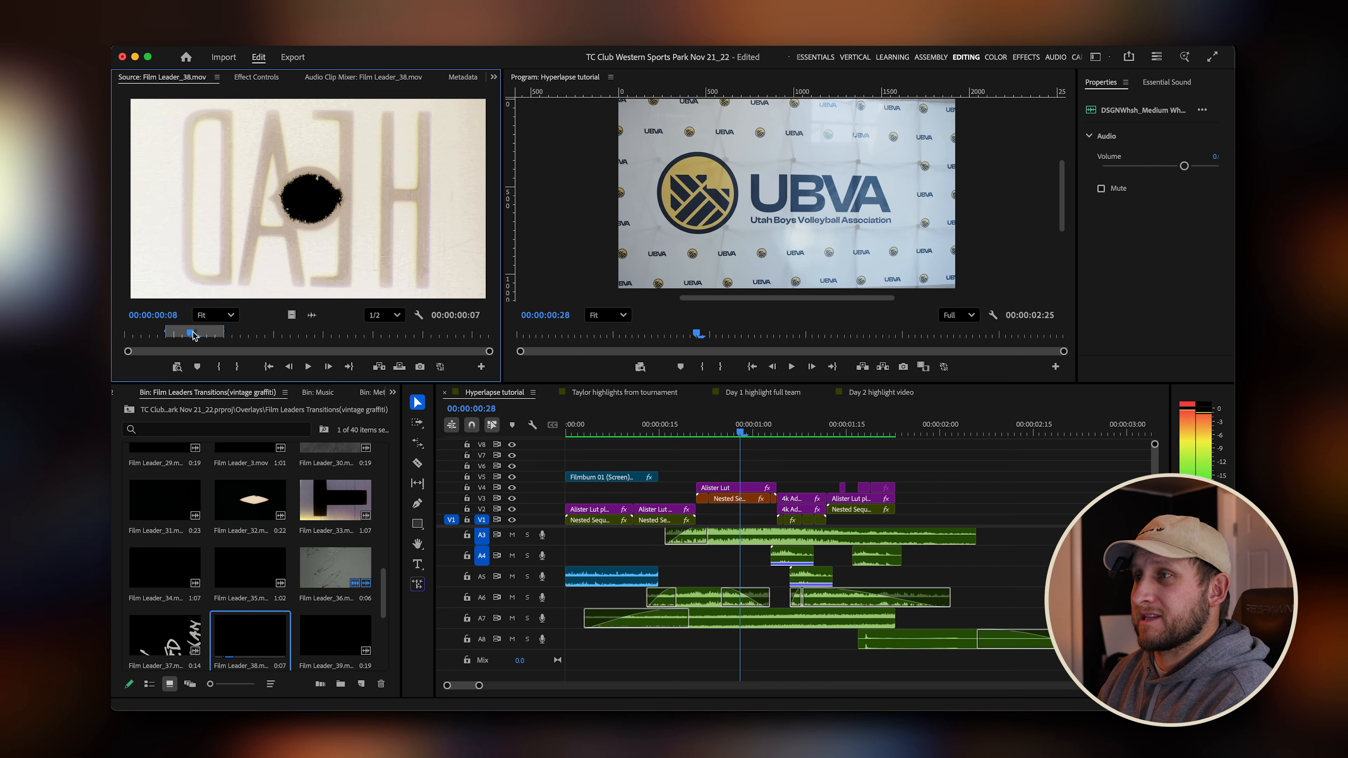
mouse_move(167, 332)
mouse_down()
mouse_move(184, 334)
mouse_move(159, 337)
mouse_up()
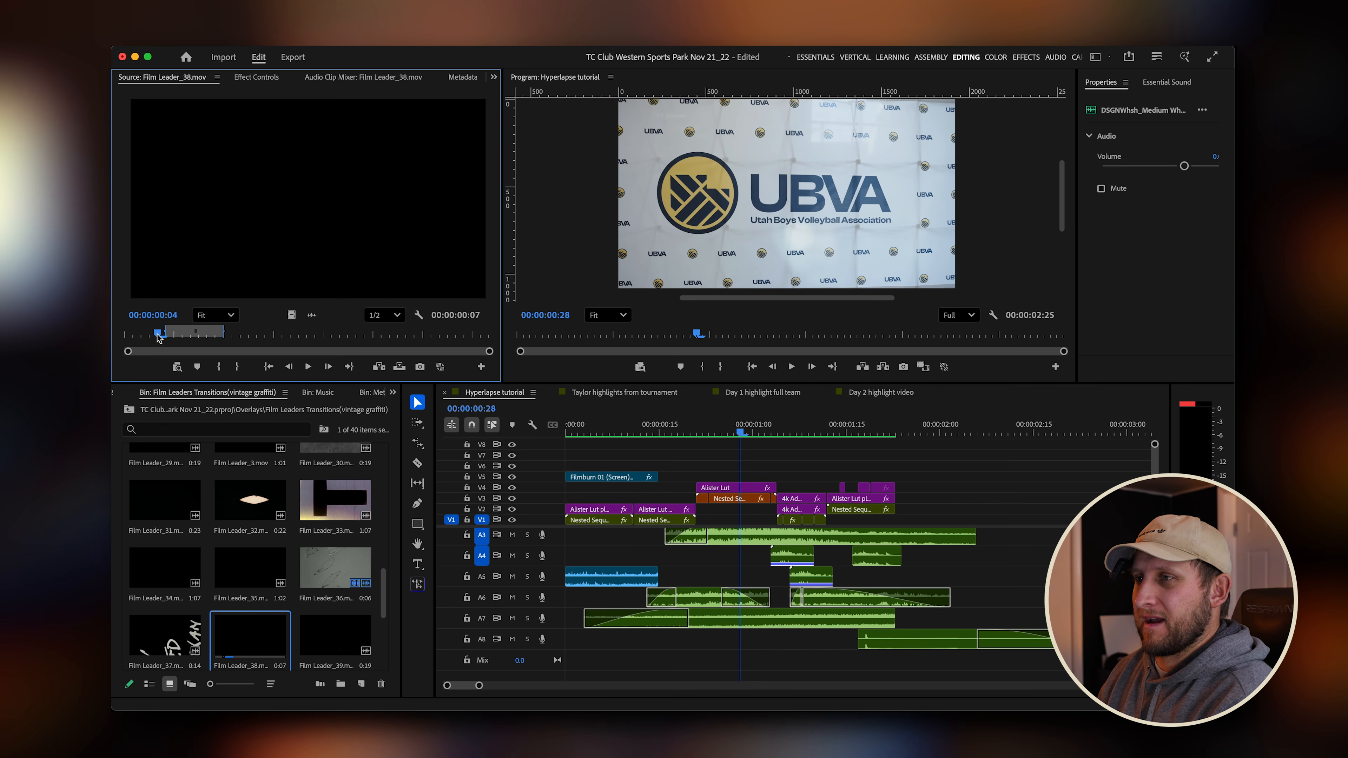
drag(362, 294, 734, 448)
drag(756, 642, 683, 639)
drag(687, 445, 686, 467)
Render and play back the sequence to review the film leader overlay.
key(g)
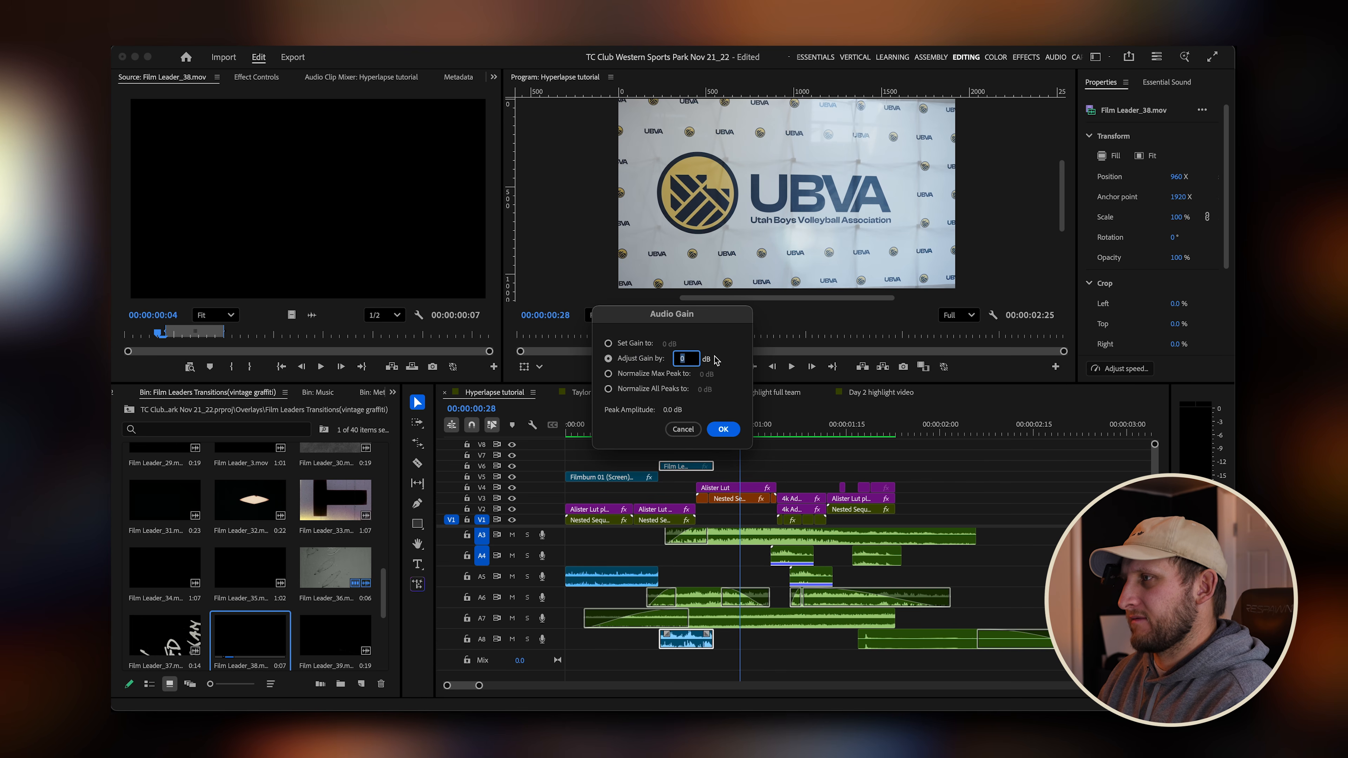
click(723, 429)
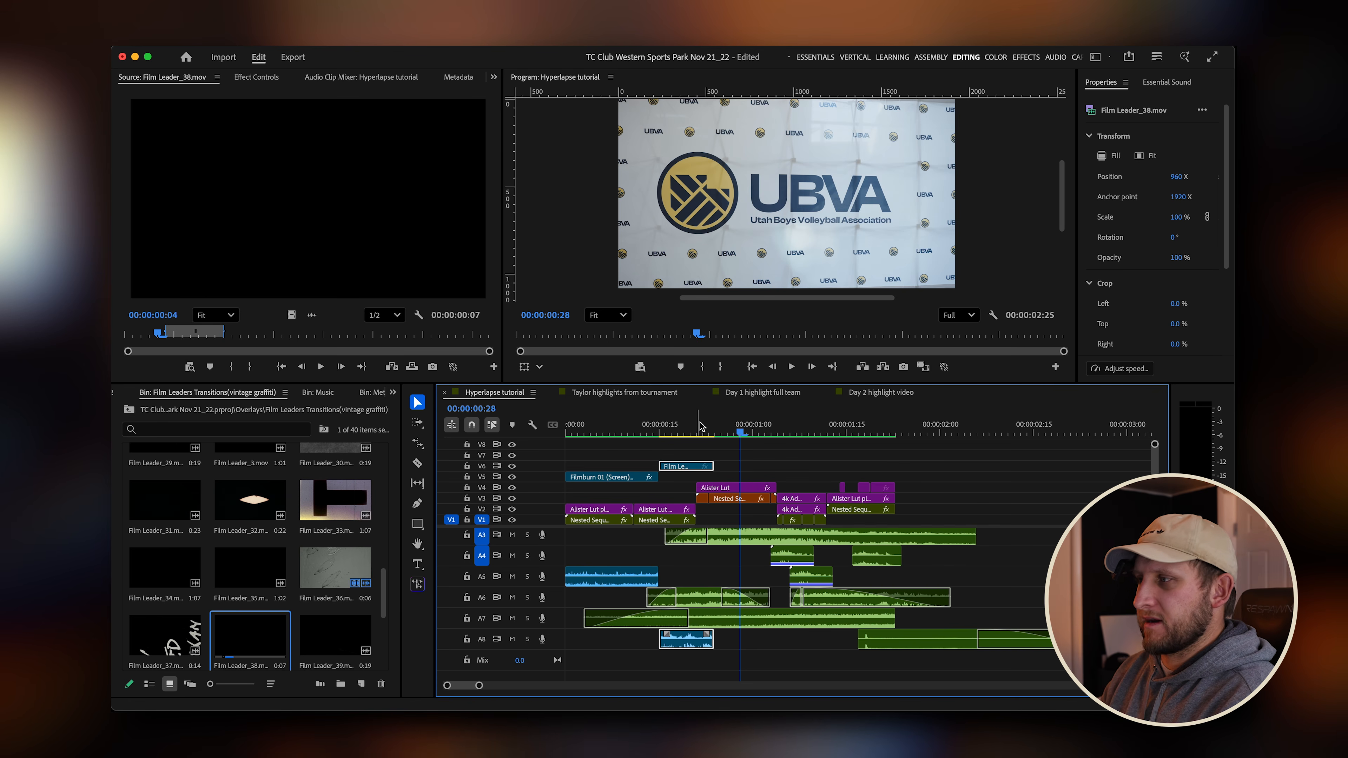
click(690, 427)
key(Return)
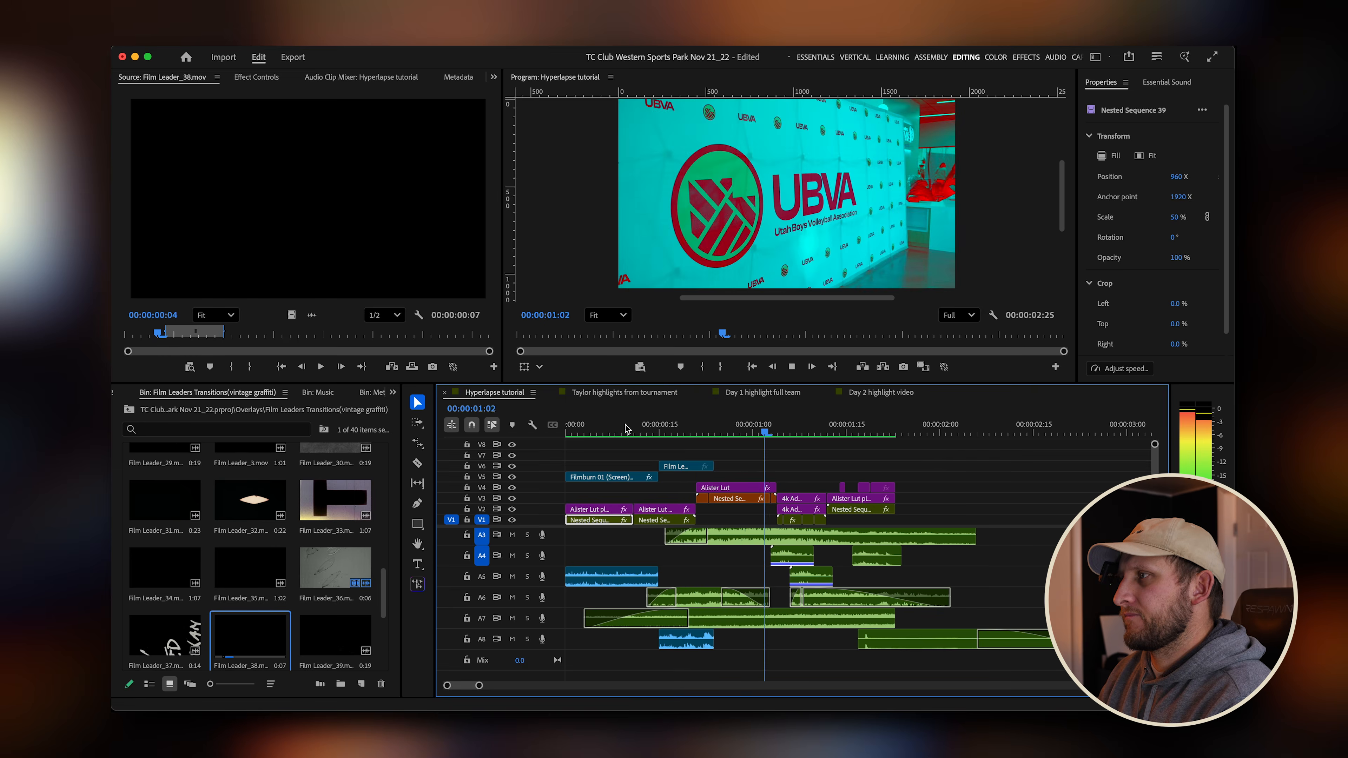
Set the Film Leader_38 overlay clip's blend mode to Screen.
click(678, 429)
click(688, 468)
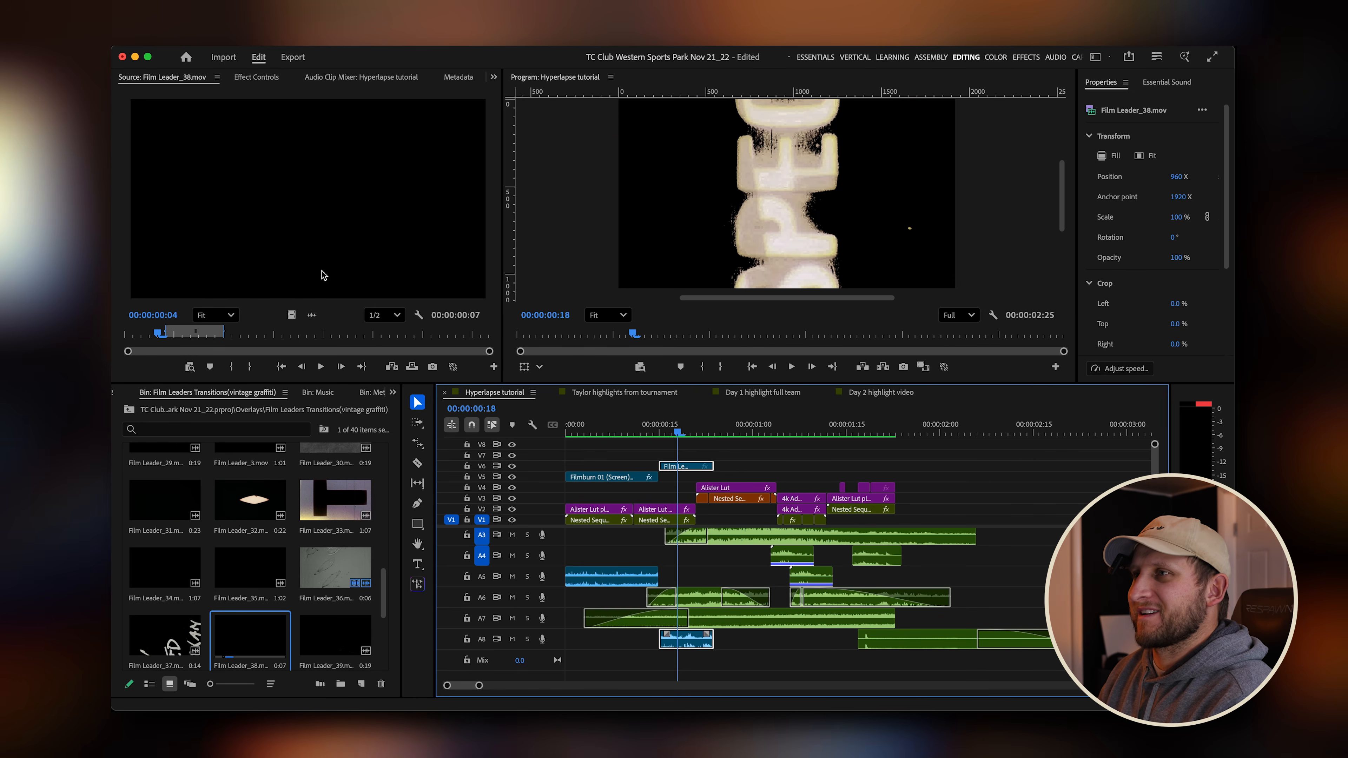
click(256, 77)
scroll(292, 297, down, 3)
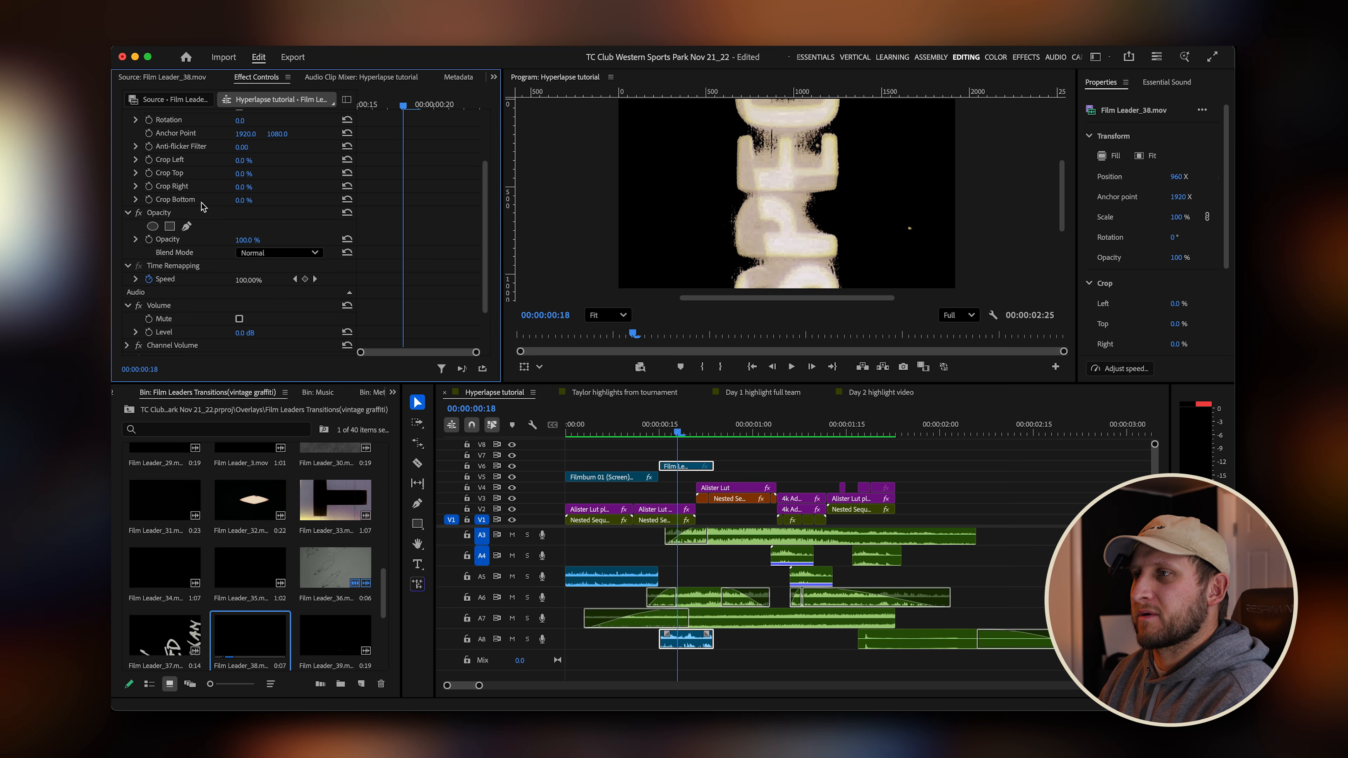
click(285, 254)
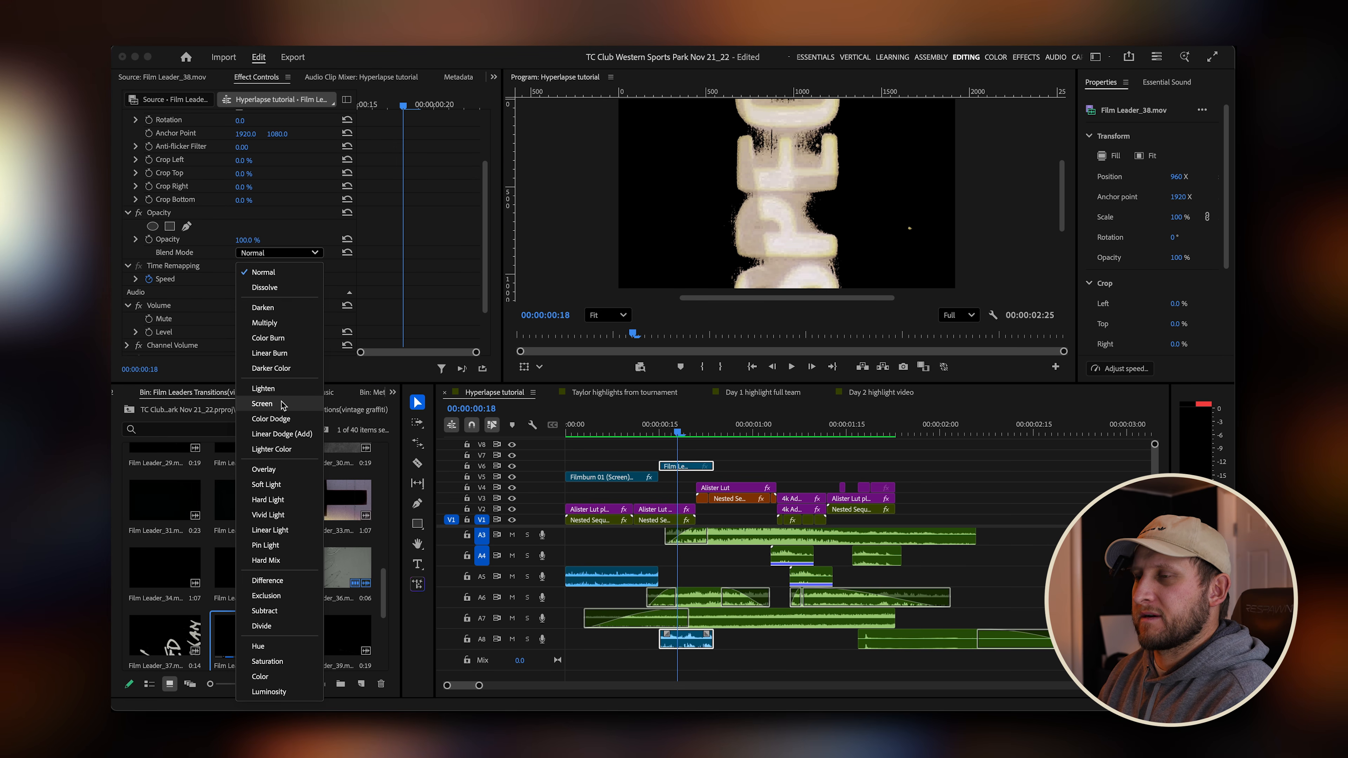
click(262, 404)
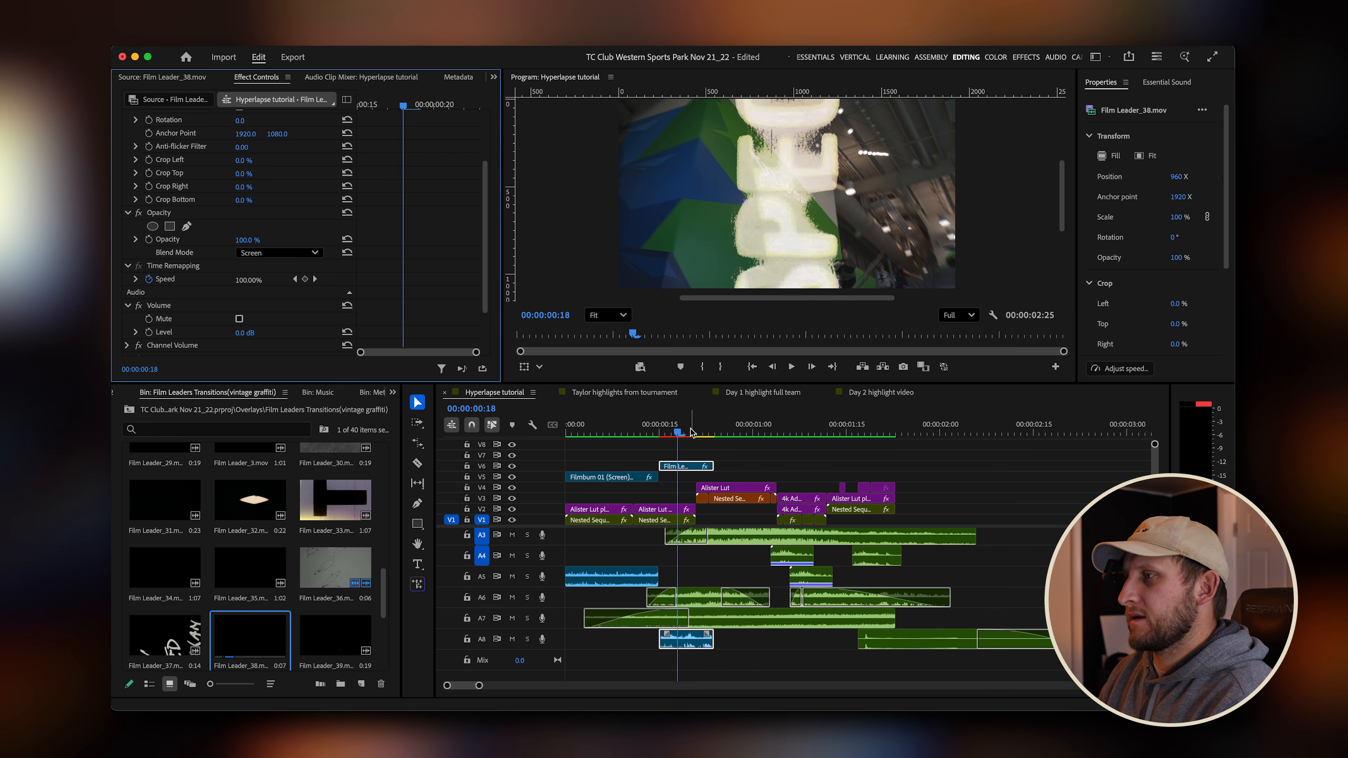
Render and play back the sequence to review the screened film leader overlay.
key(Return)
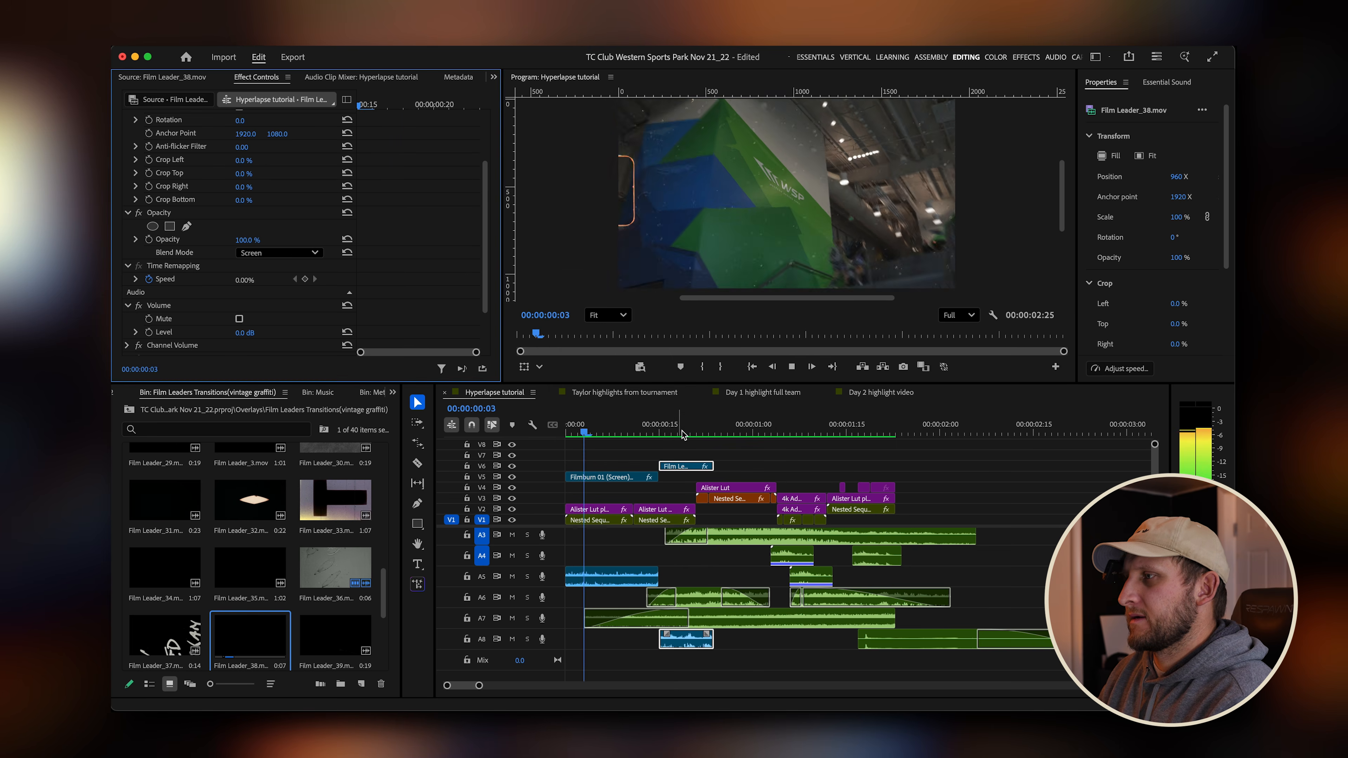
drag(682, 432, 453, 456)
key(space)
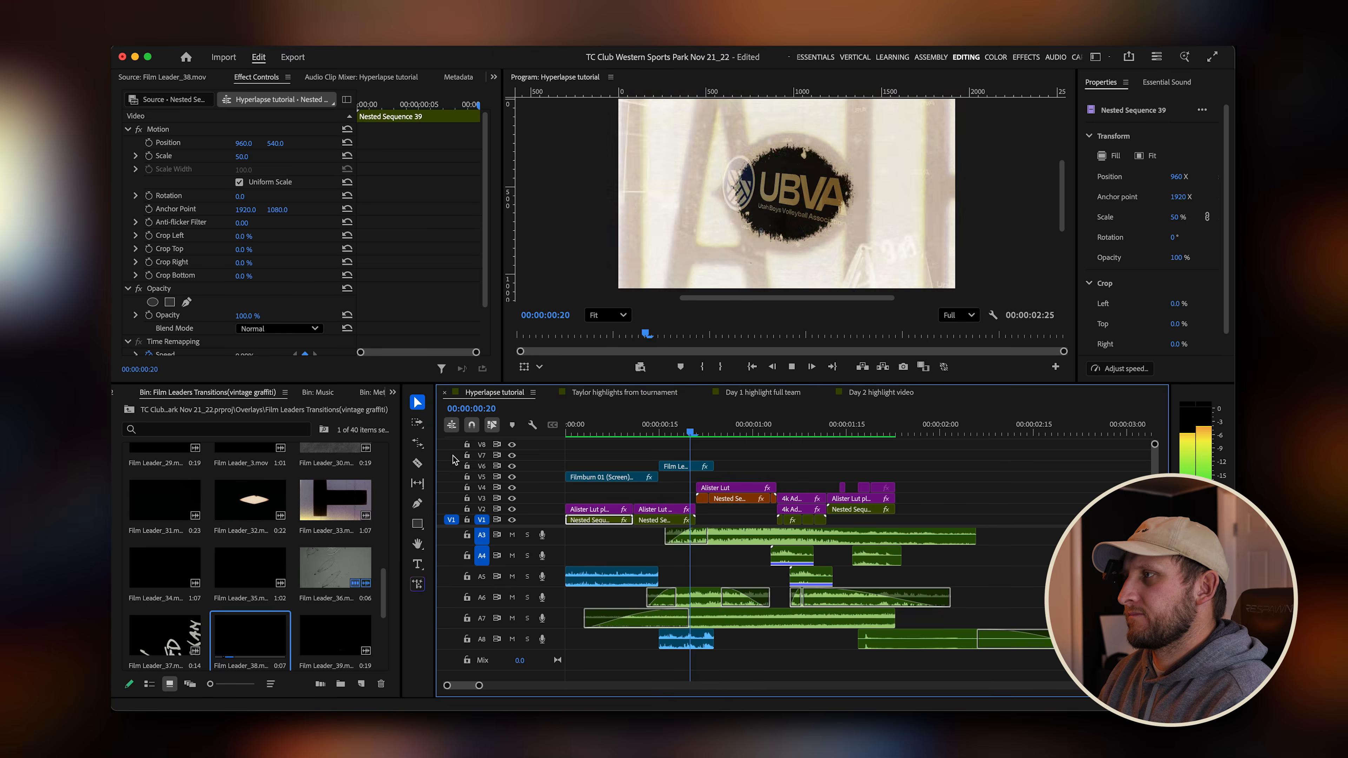
drag(689, 431, 636, 432)
key(space)
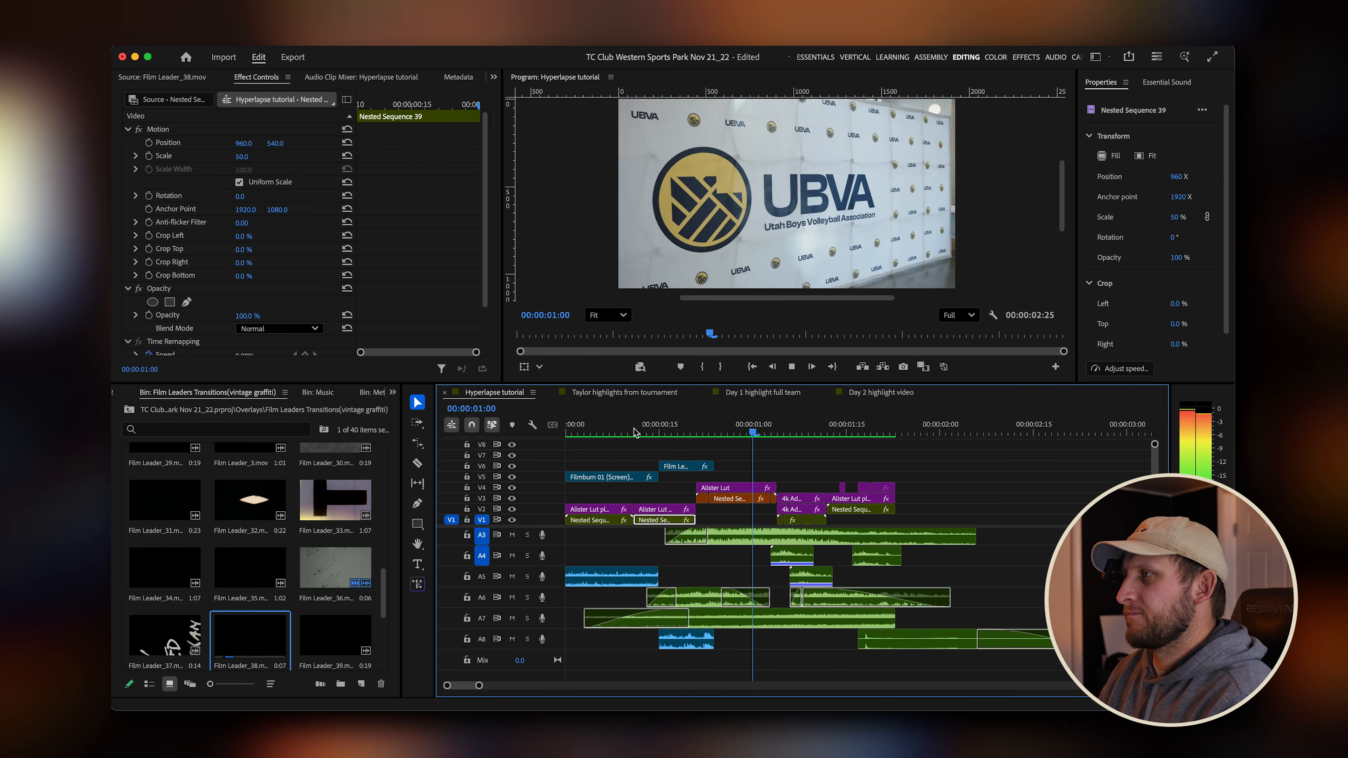
Lengthen the Film Leader_38 clip's end on its track and render the sequence preview.
key(space)
drag(714, 465, 746, 466)
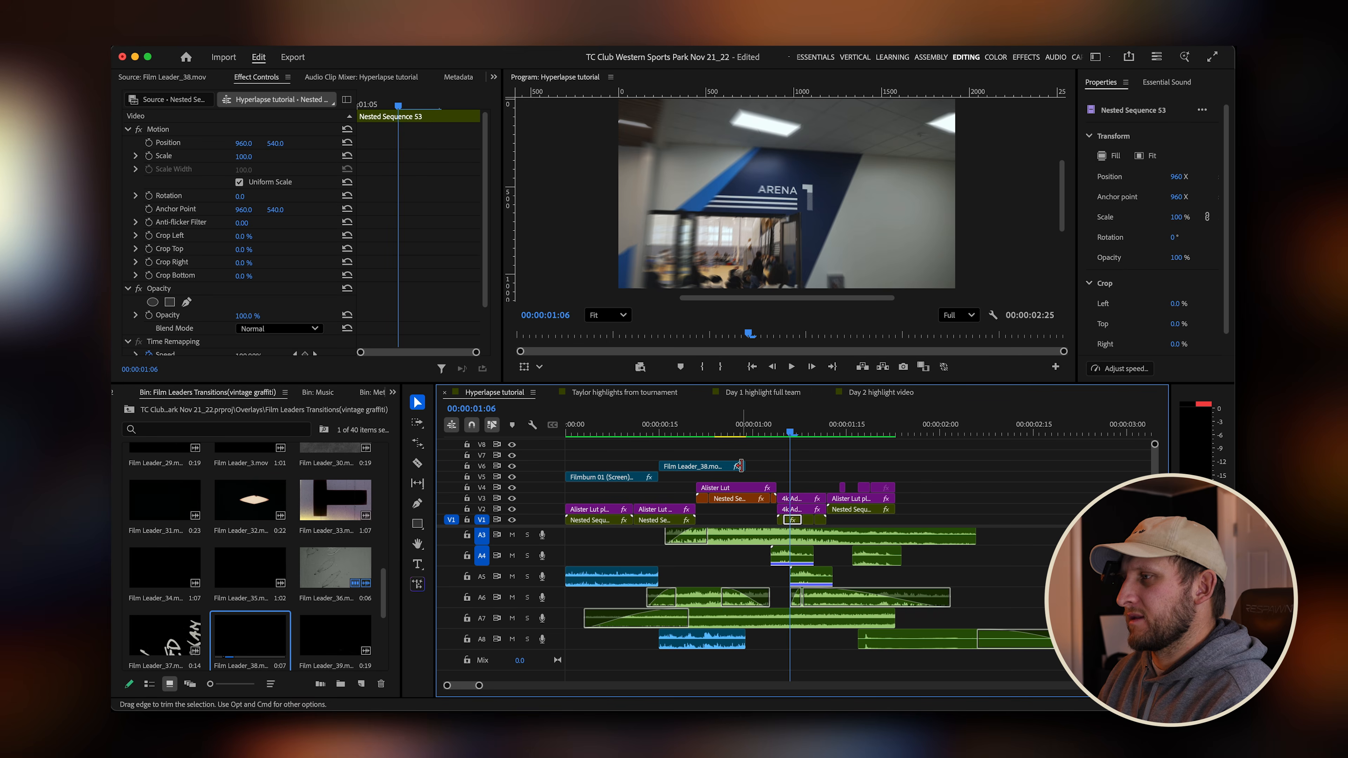
click(711, 433)
key(Return)
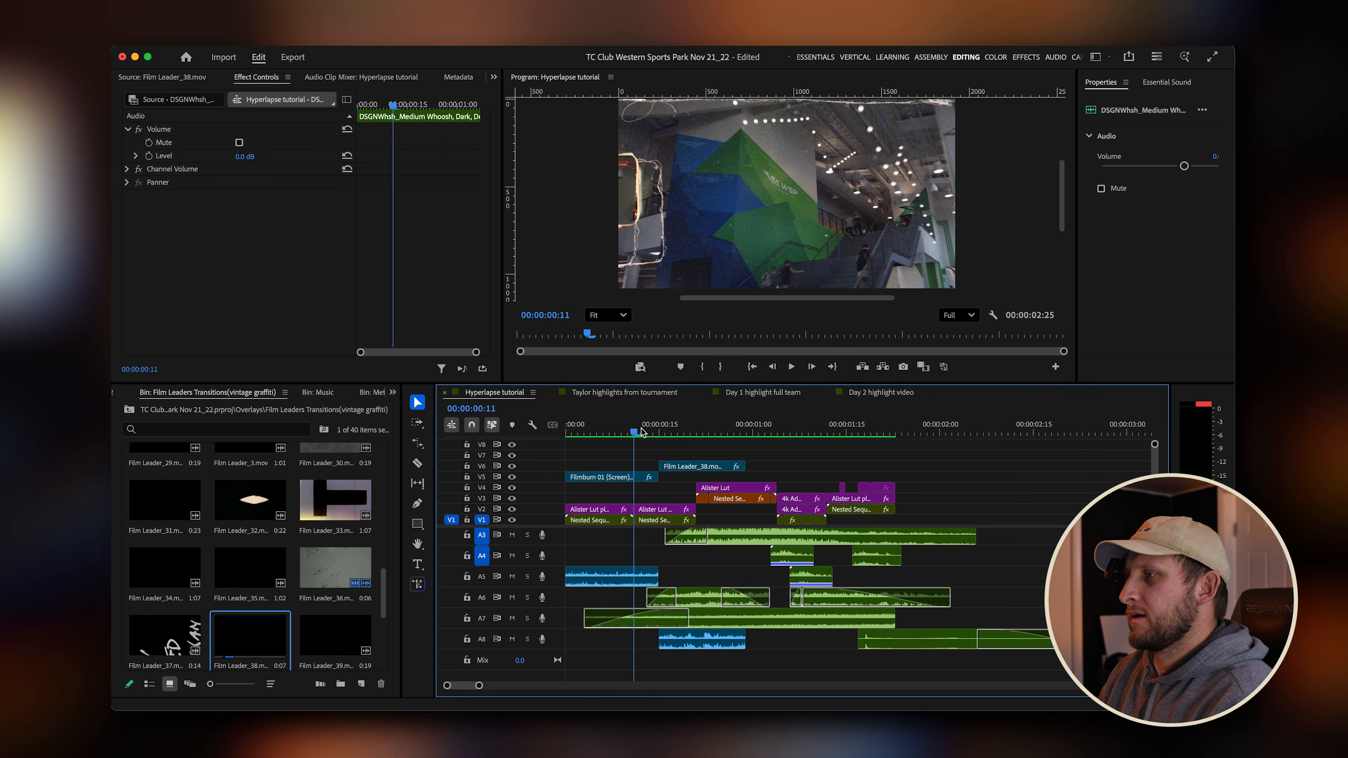
Play back the sequence from the start to review the overlay timing.
click(712, 428)
click(685, 426)
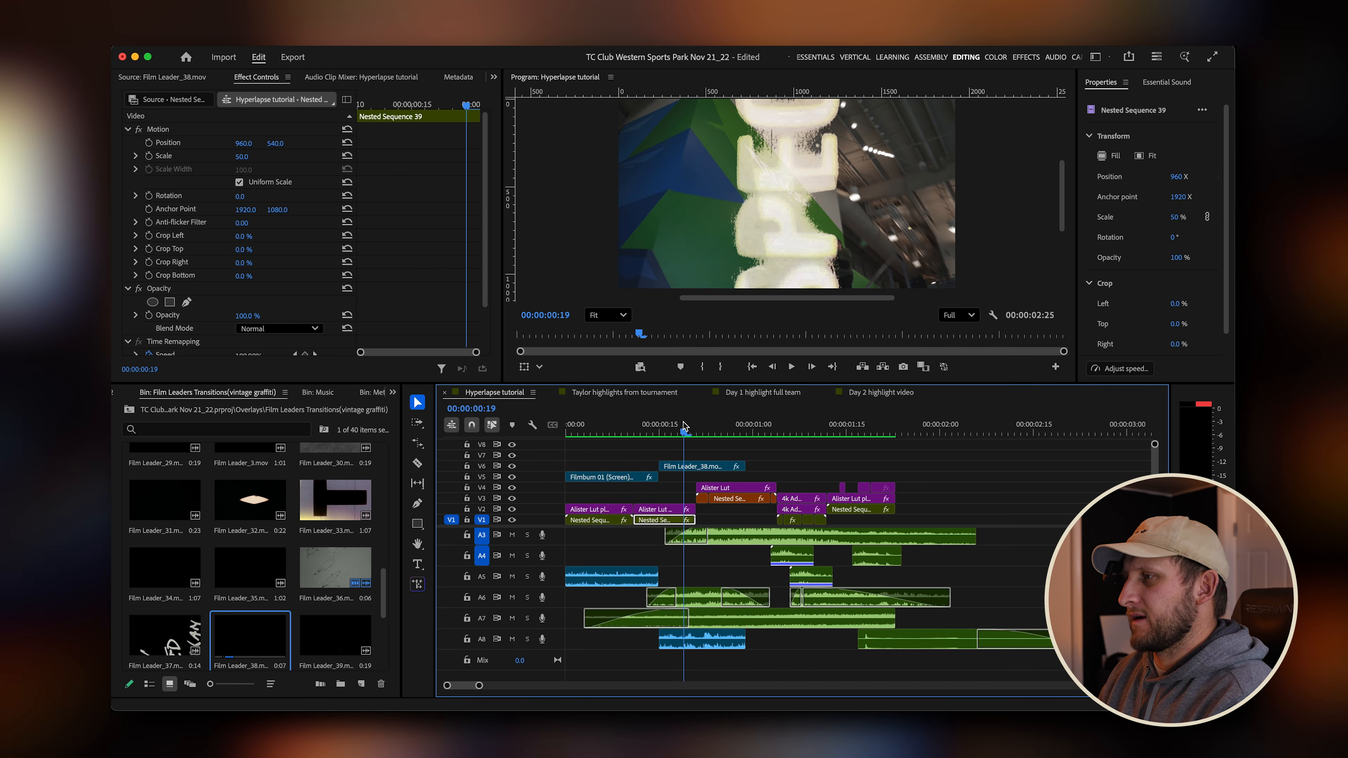
key(Home)
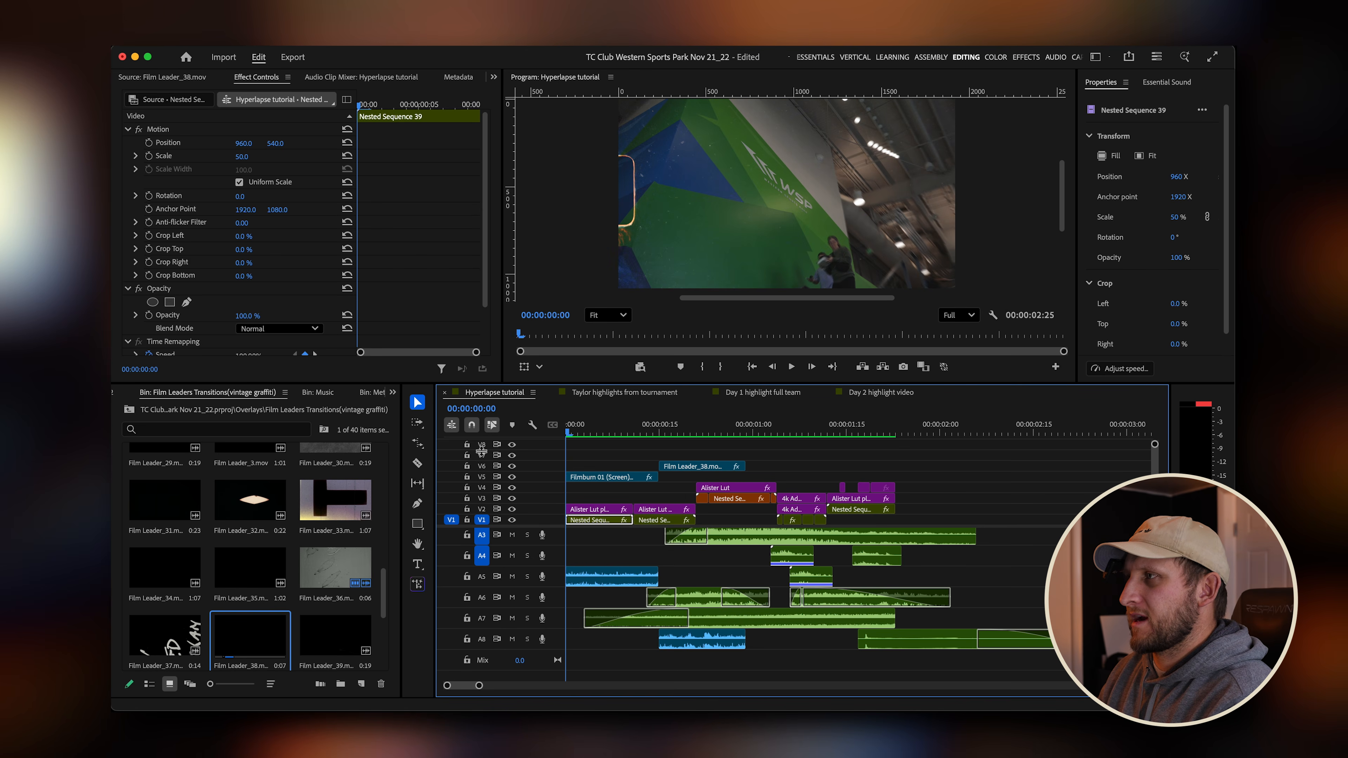
key(space)
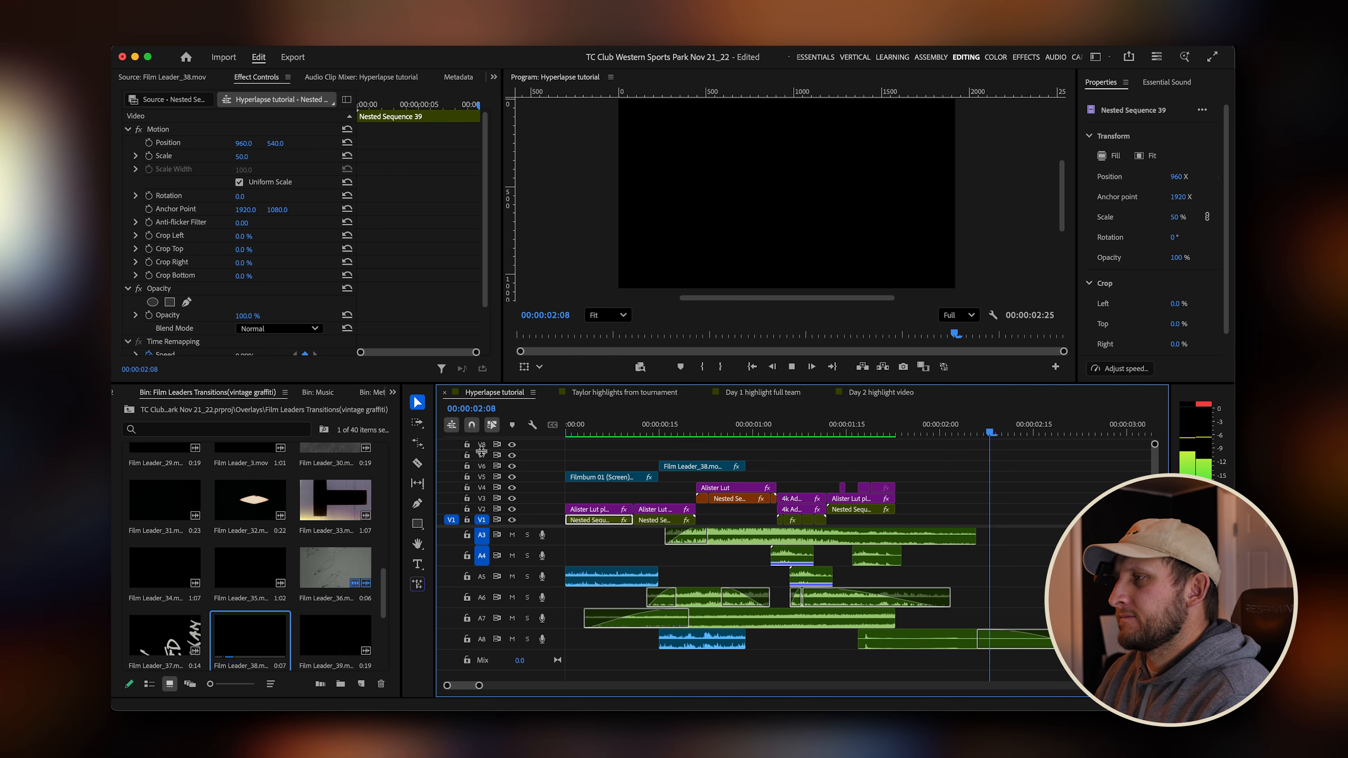
key(Home)
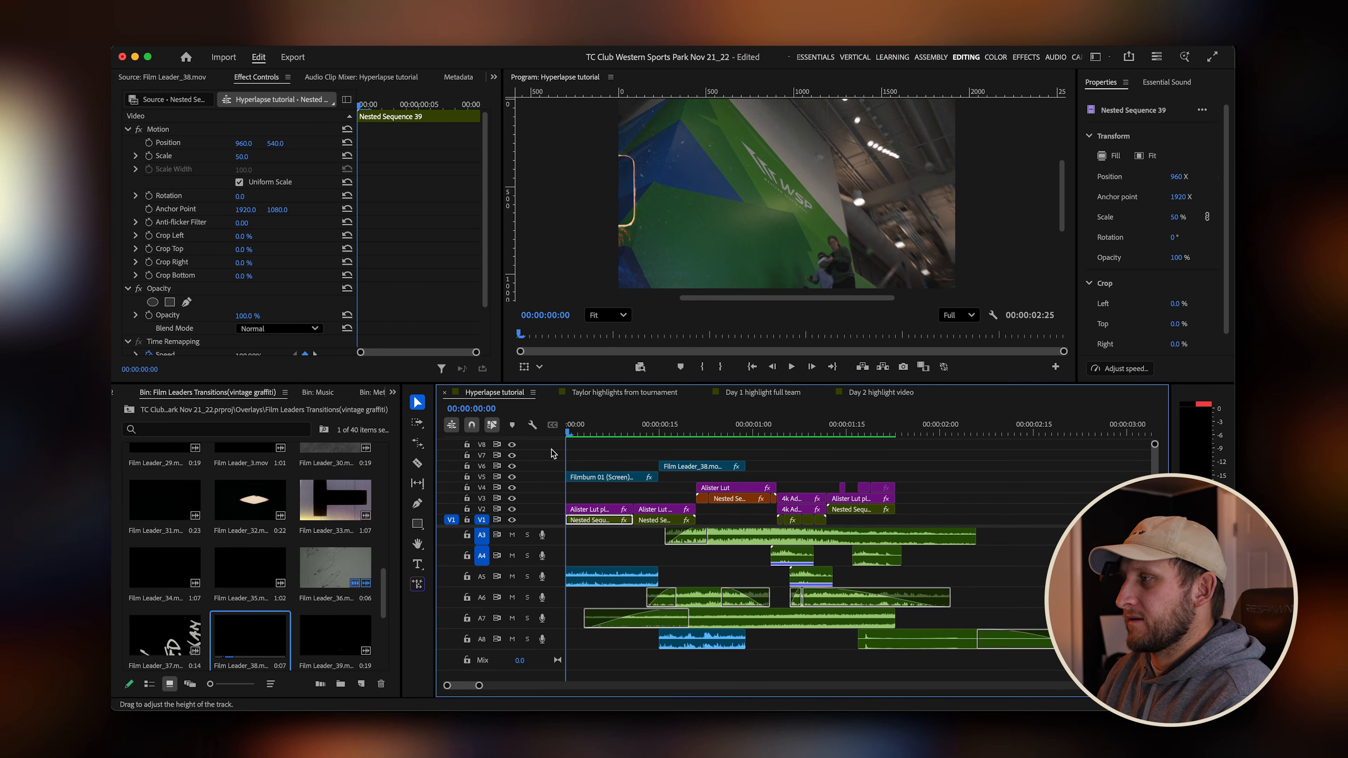
Open the SFX > Ocular > Deep Impacts bin and load an impact sound in the source monitor.
click(899, 431)
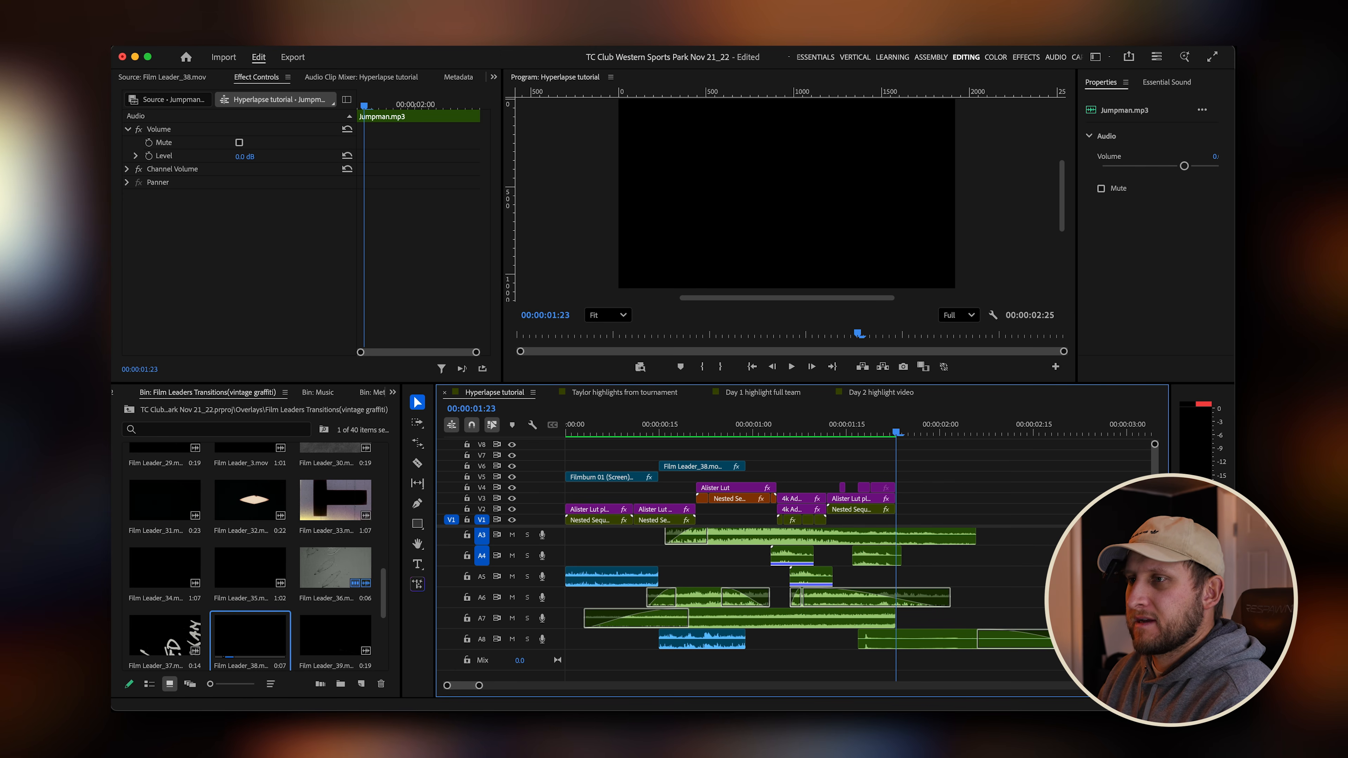
click(129, 412)
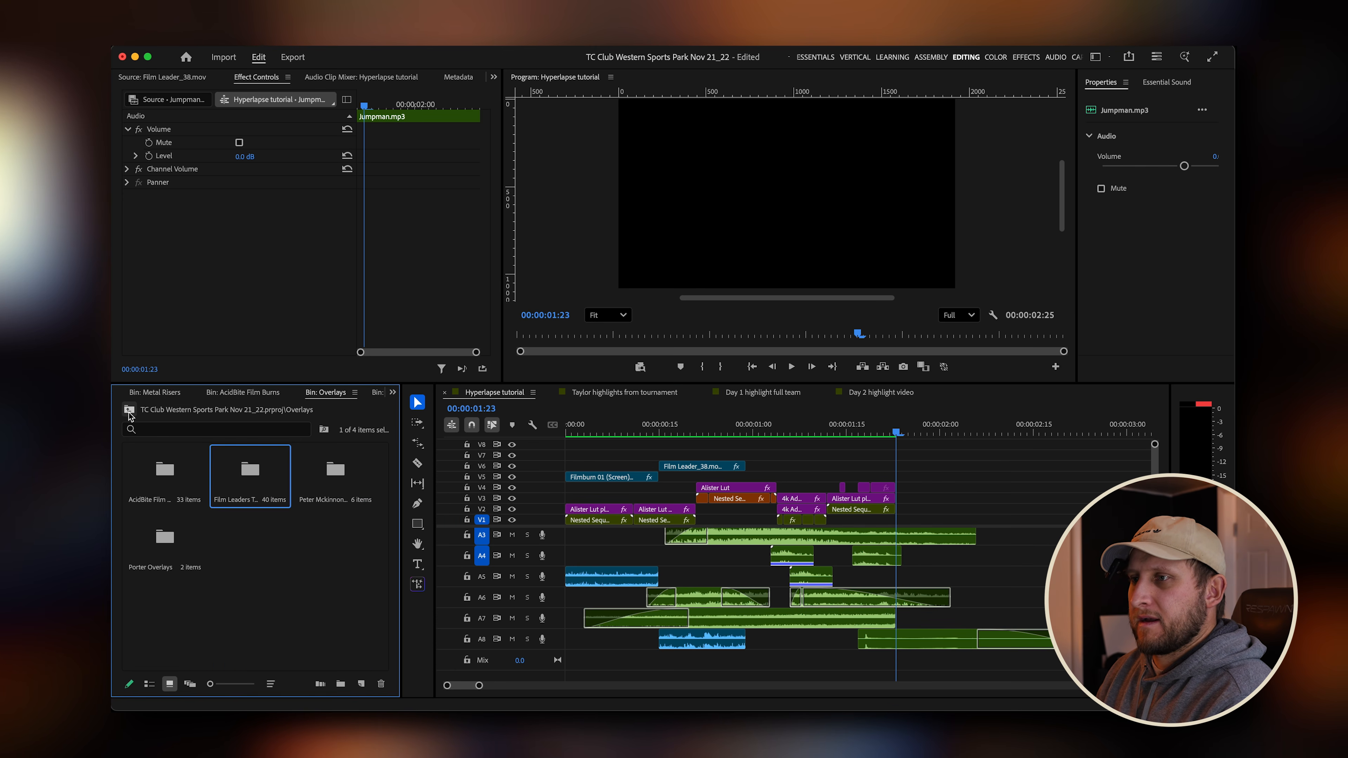
click(128, 412)
double_click(256, 526)
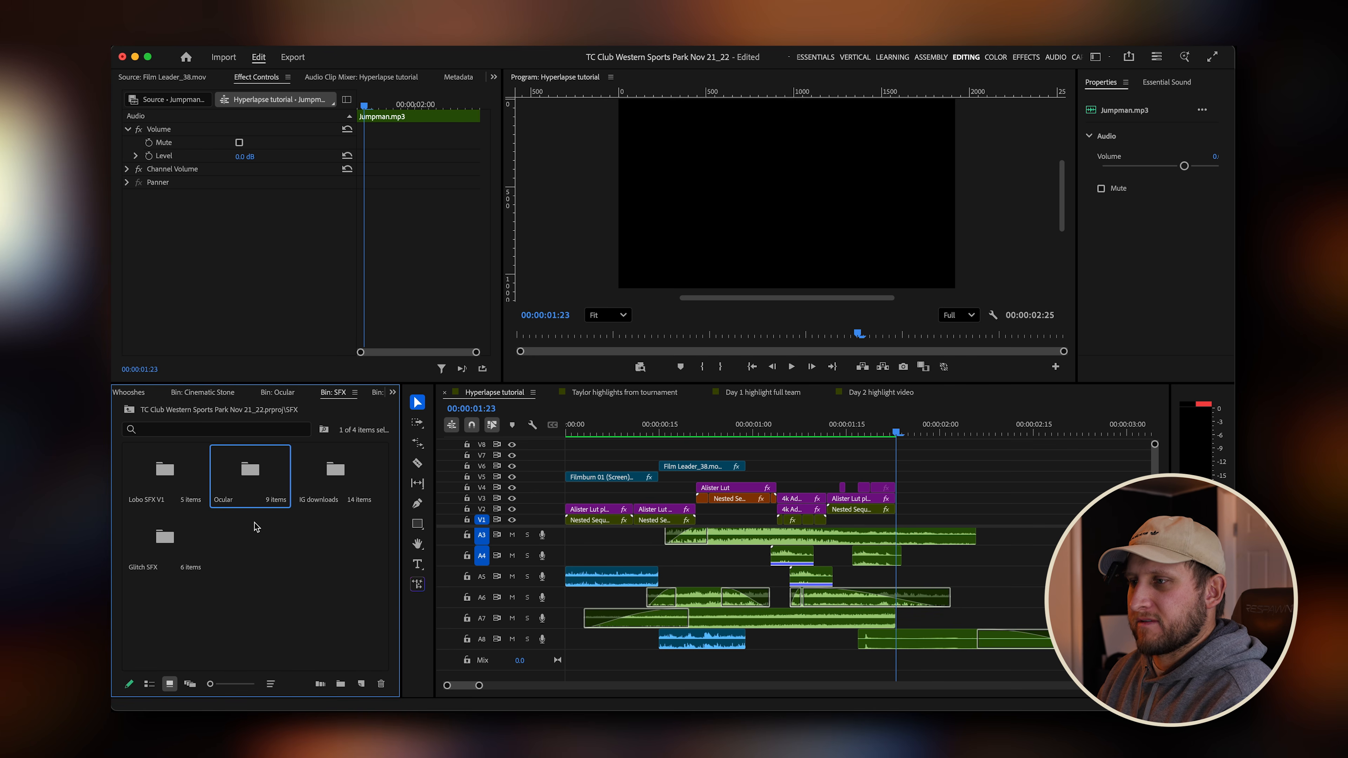
double_click(233, 470)
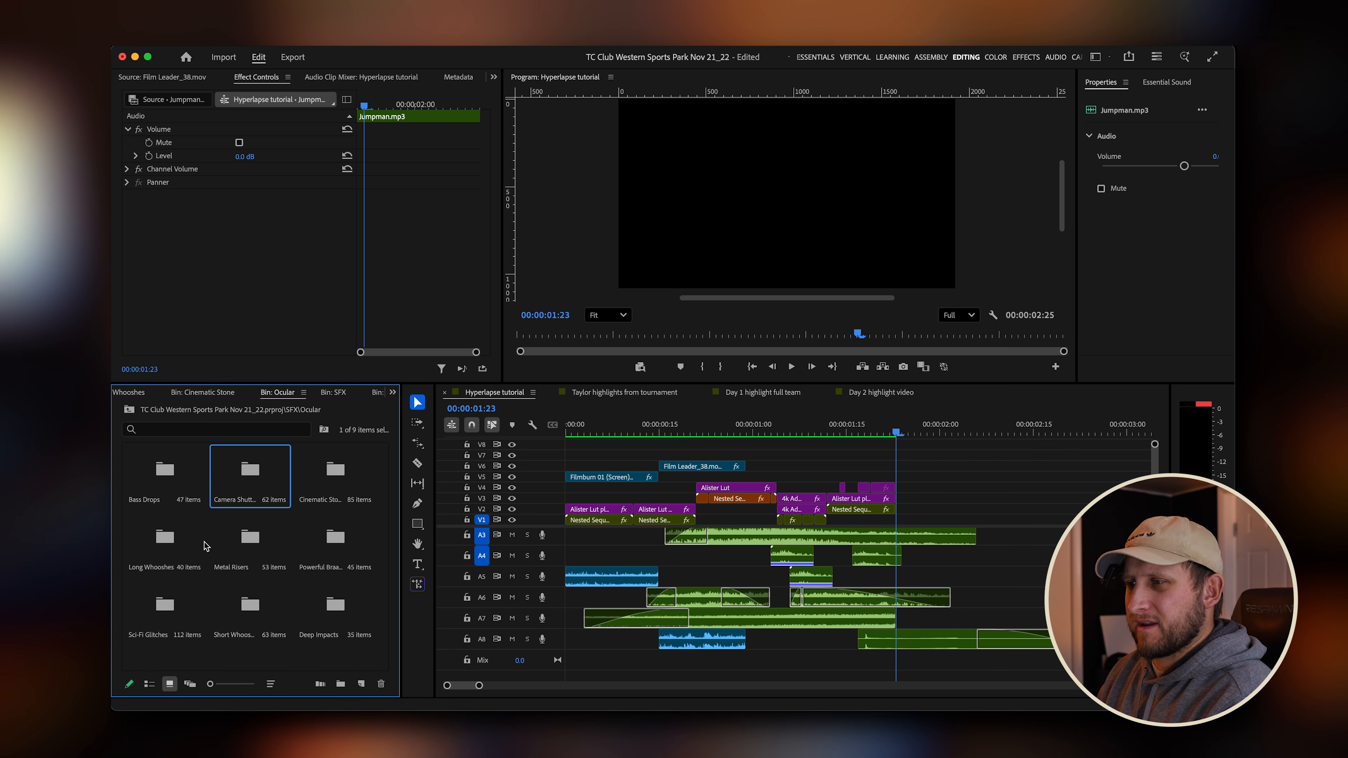
double_click(335, 605)
double_click(320, 473)
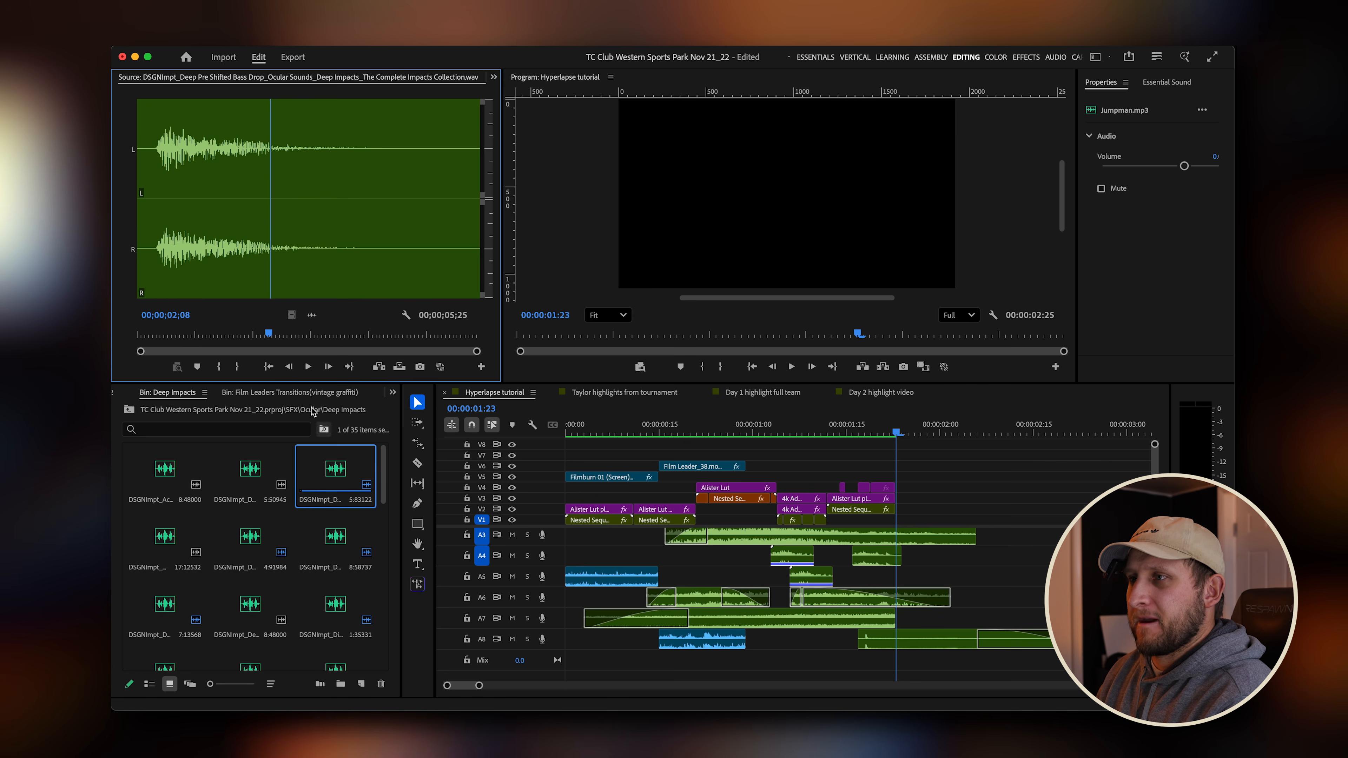
Preview several deep impact sounds in the source monitor.
drag(276, 333, 154, 335)
key(space)
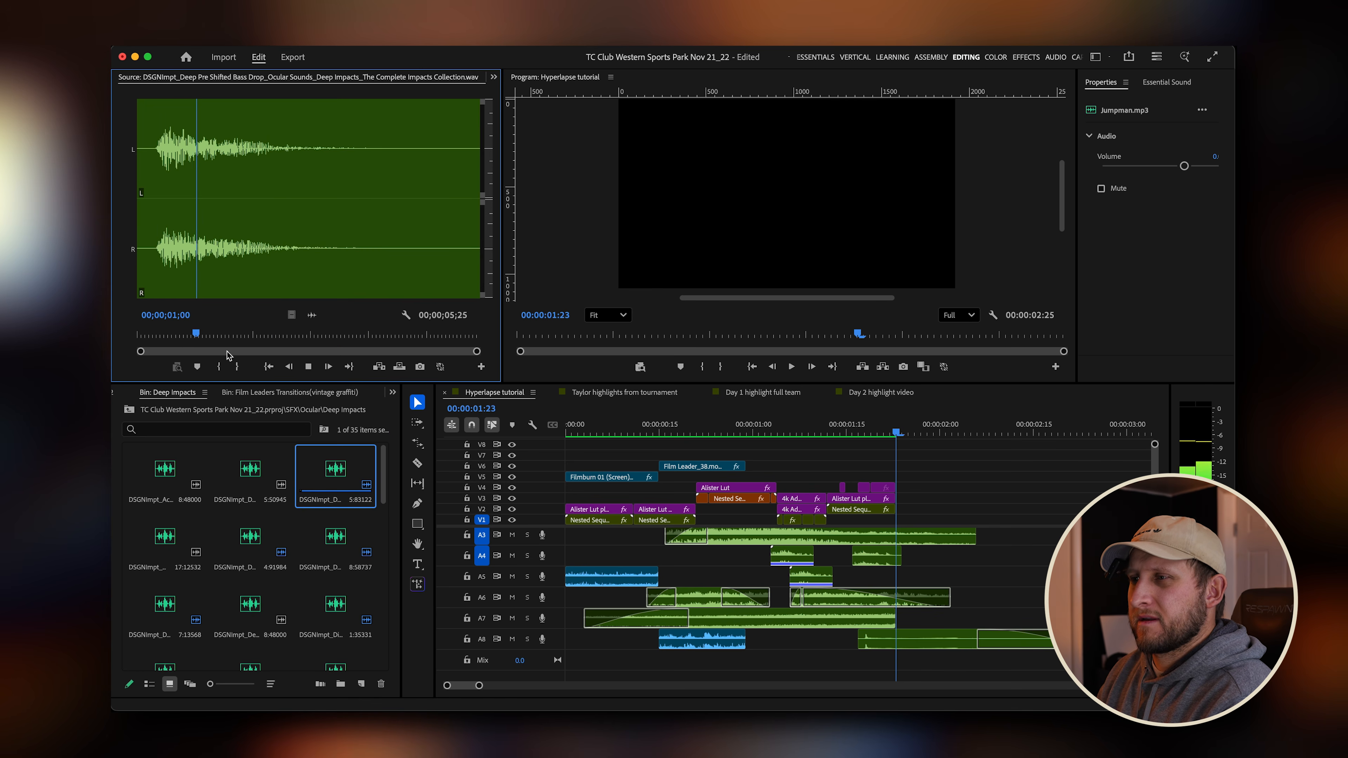
double_click(251, 543)
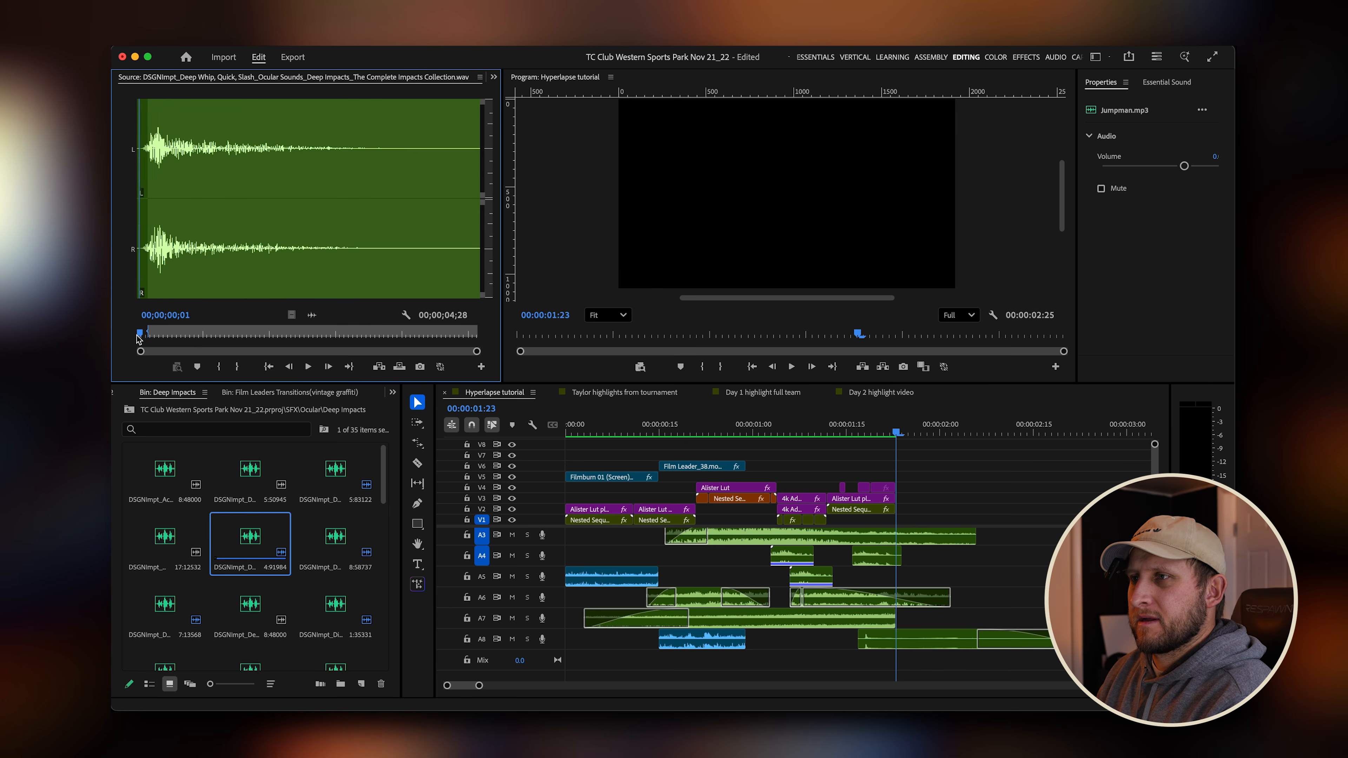
double_click(165, 606)
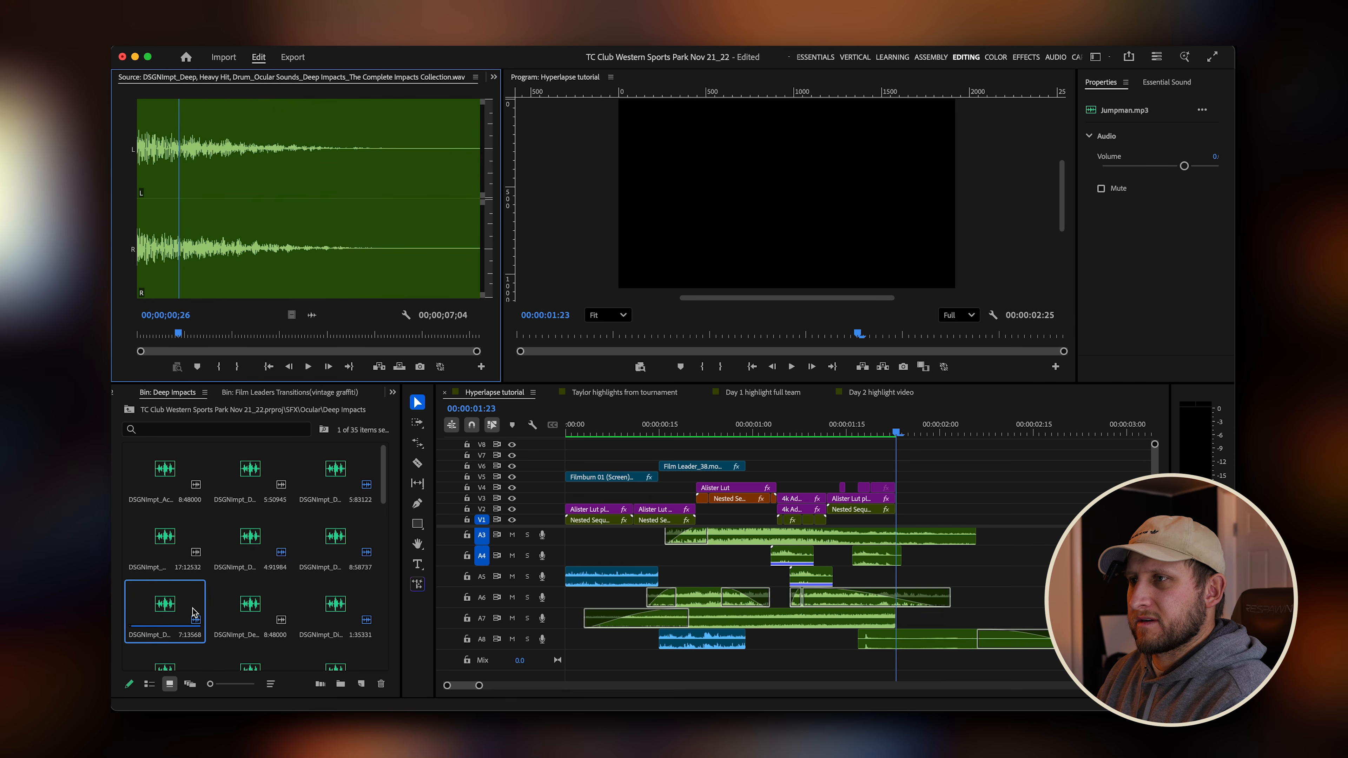
key(space)
key(space)
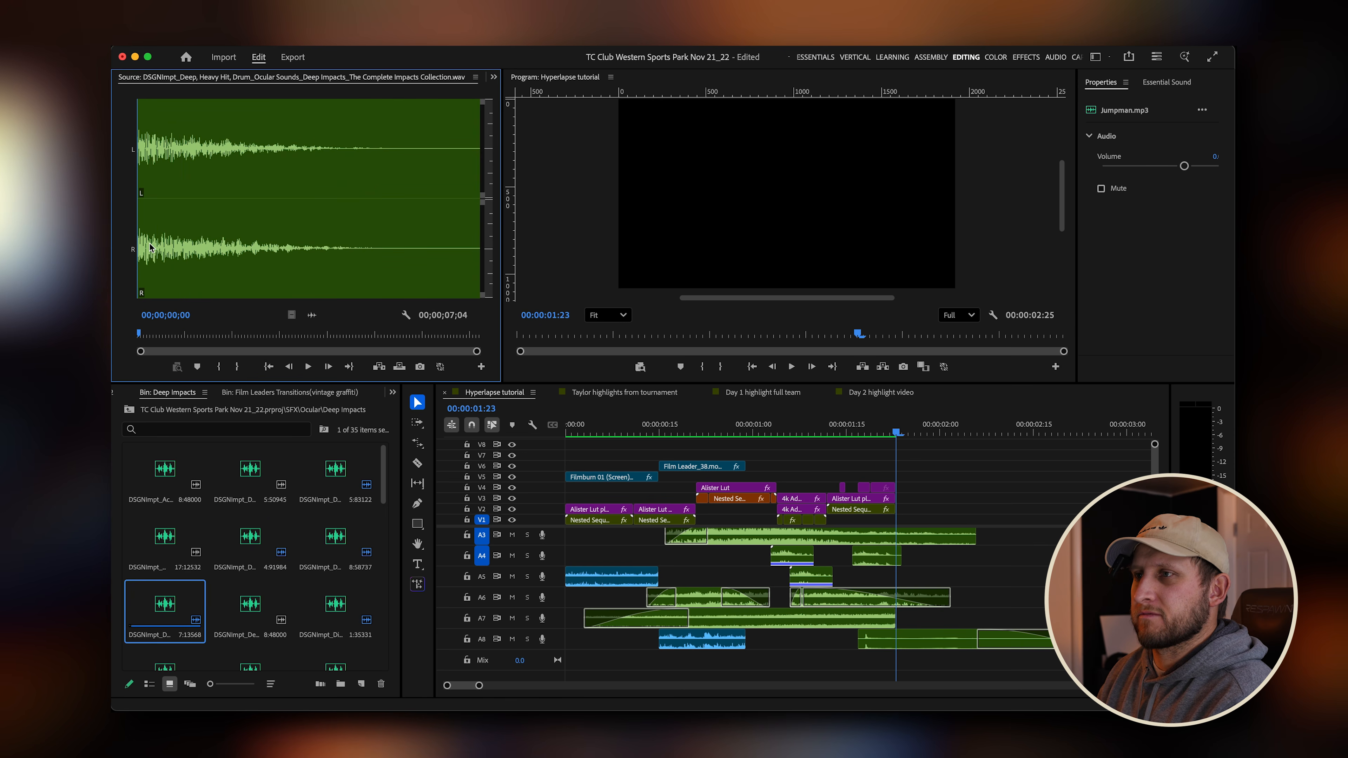
Place the DSGNImpt_Deep, Heavy Hit, Drum sound on track A5 at the playhead near 1:23 and play it back.
drag(314, 316, 897, 582)
key(minus)
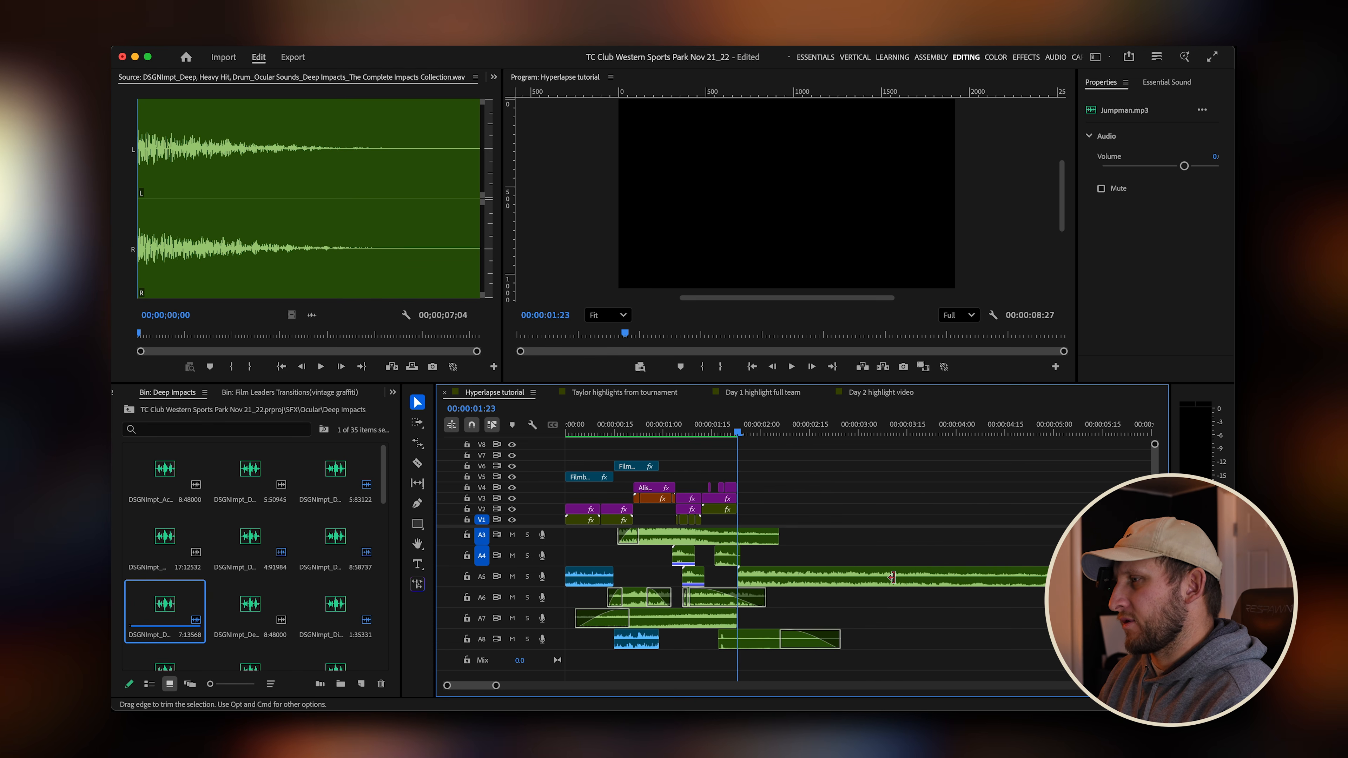
key(space)
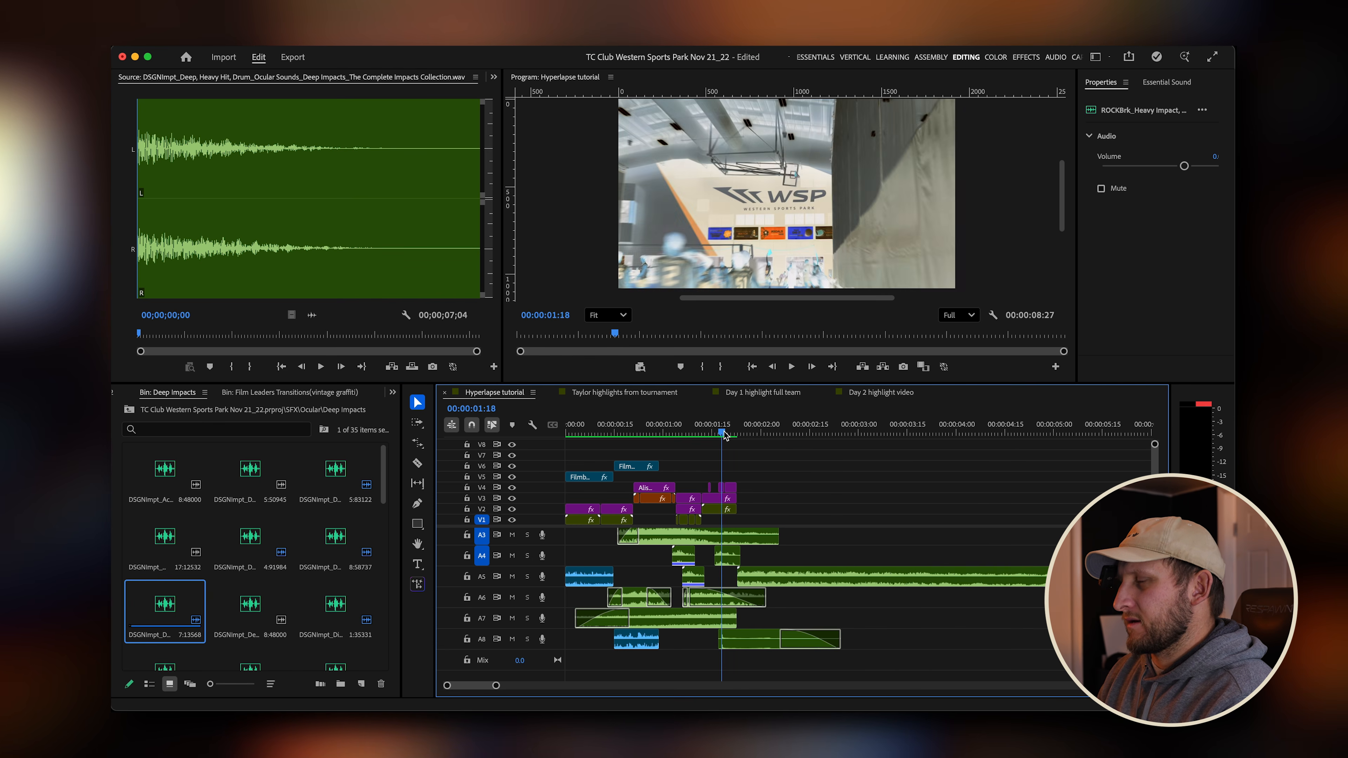
key(space)
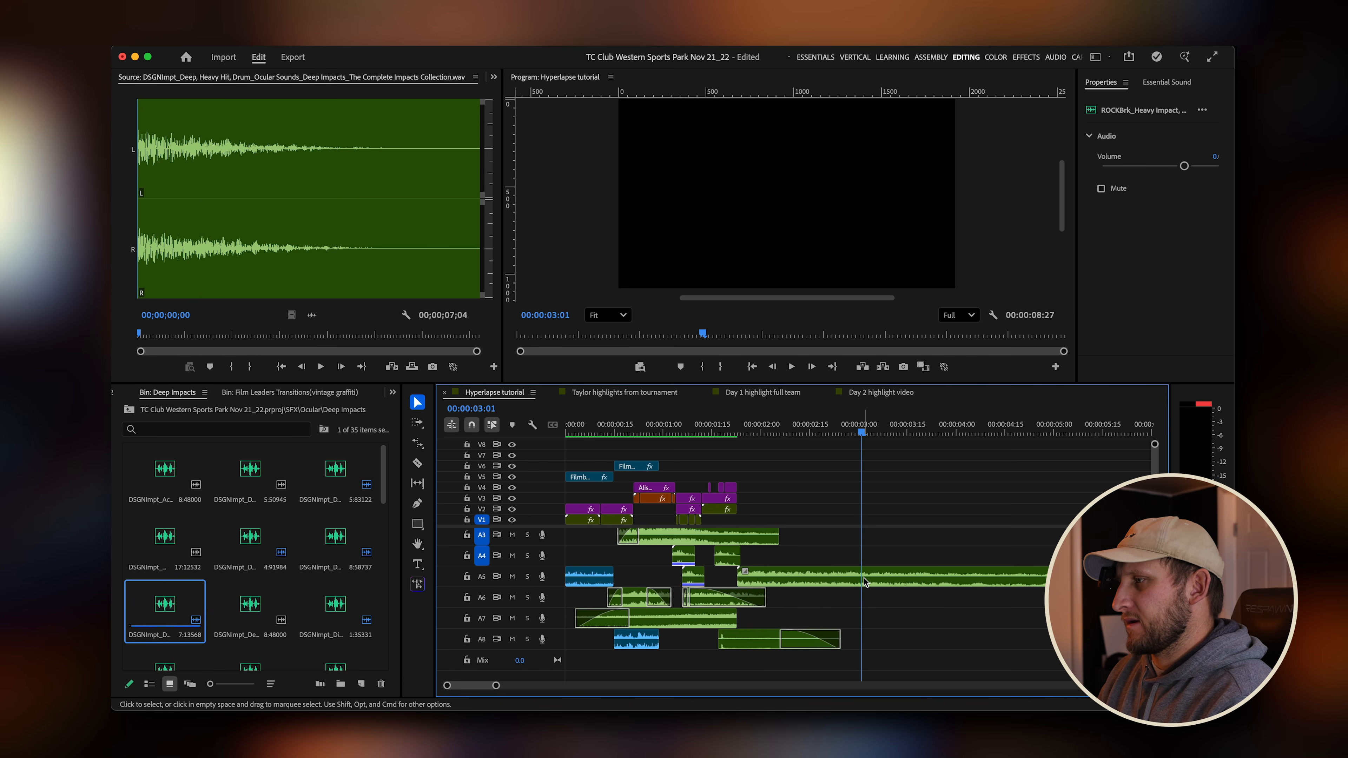
Cut the impact clip at about 00:00:03:01 and delete the tail after the cut.
key(c)
click(863, 576)
key(v)
click(886, 582)
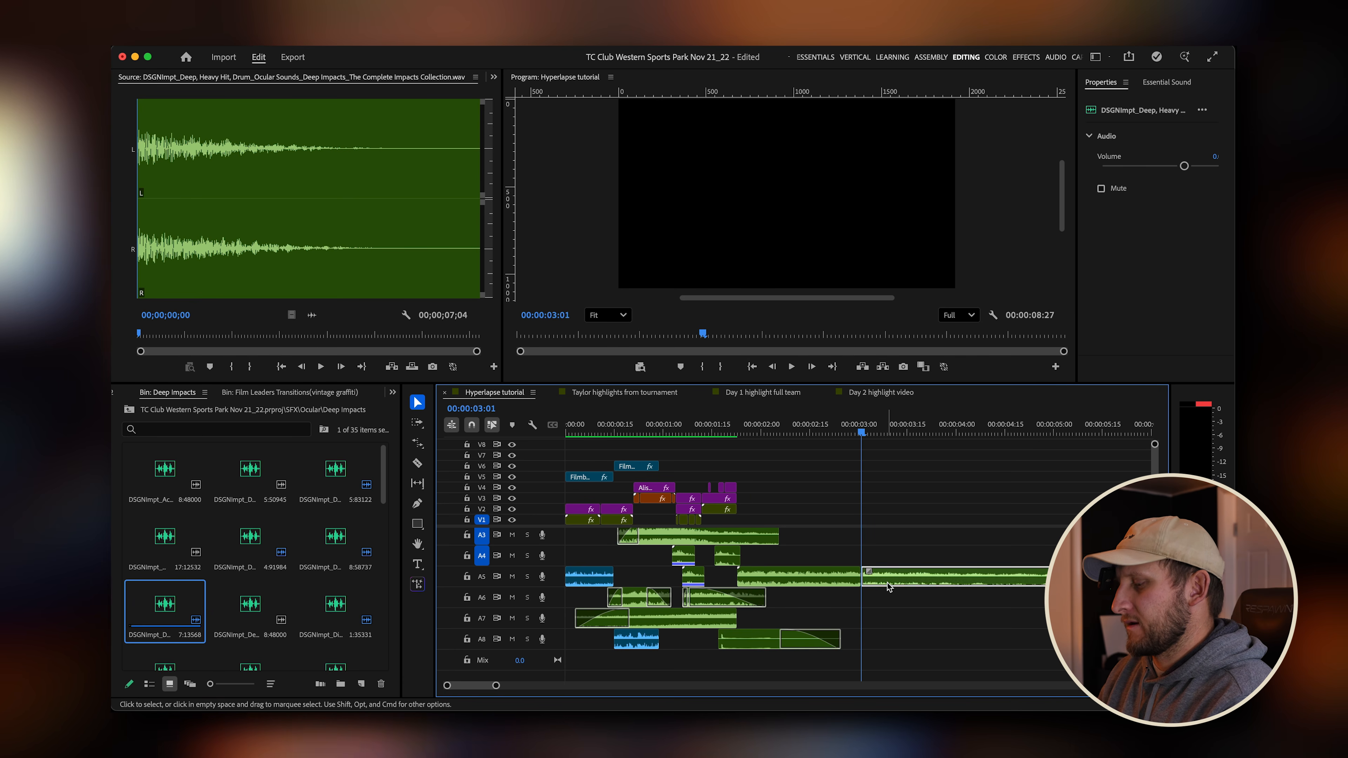
key(Delete)
Add a short fade-out to the impact clip's end and adjust its gain by -2.1 dB.
click(843, 579)
drag(854, 572, 829, 577)
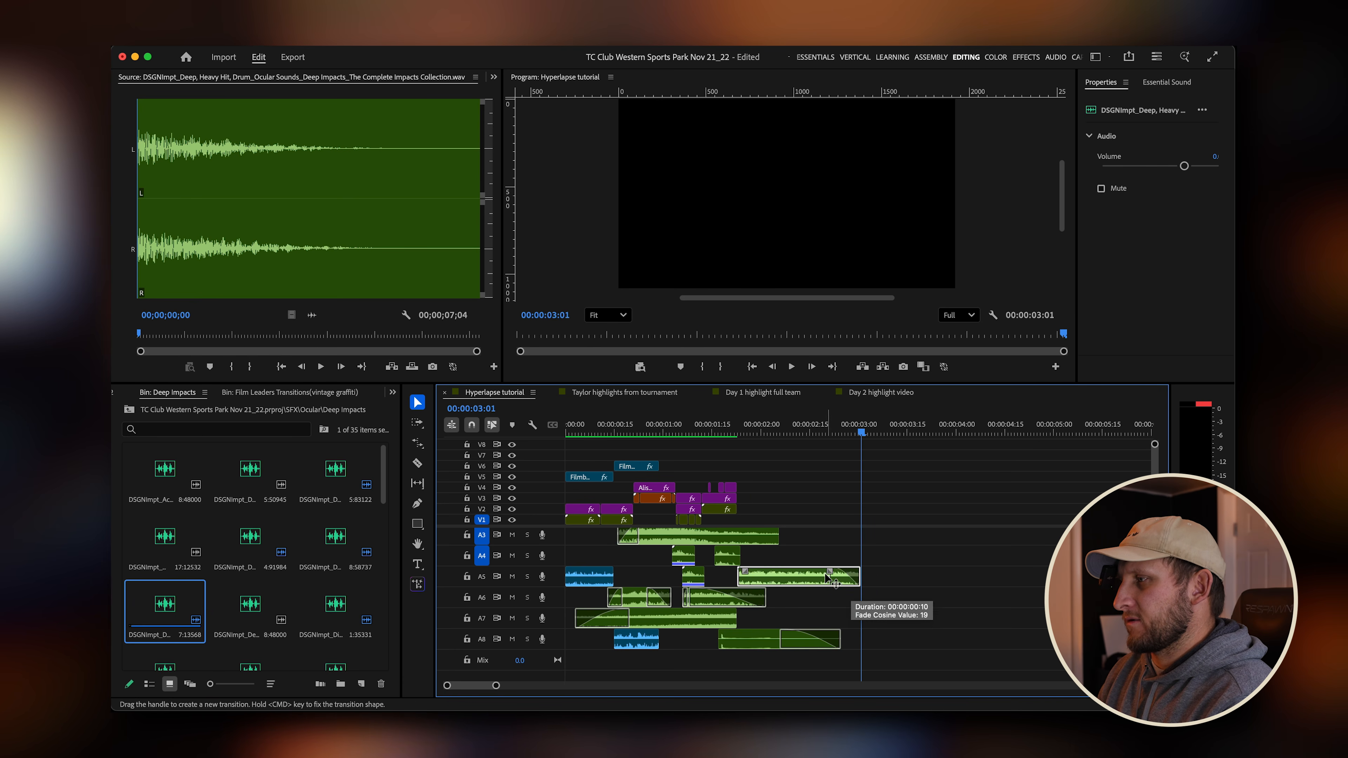
key(g)
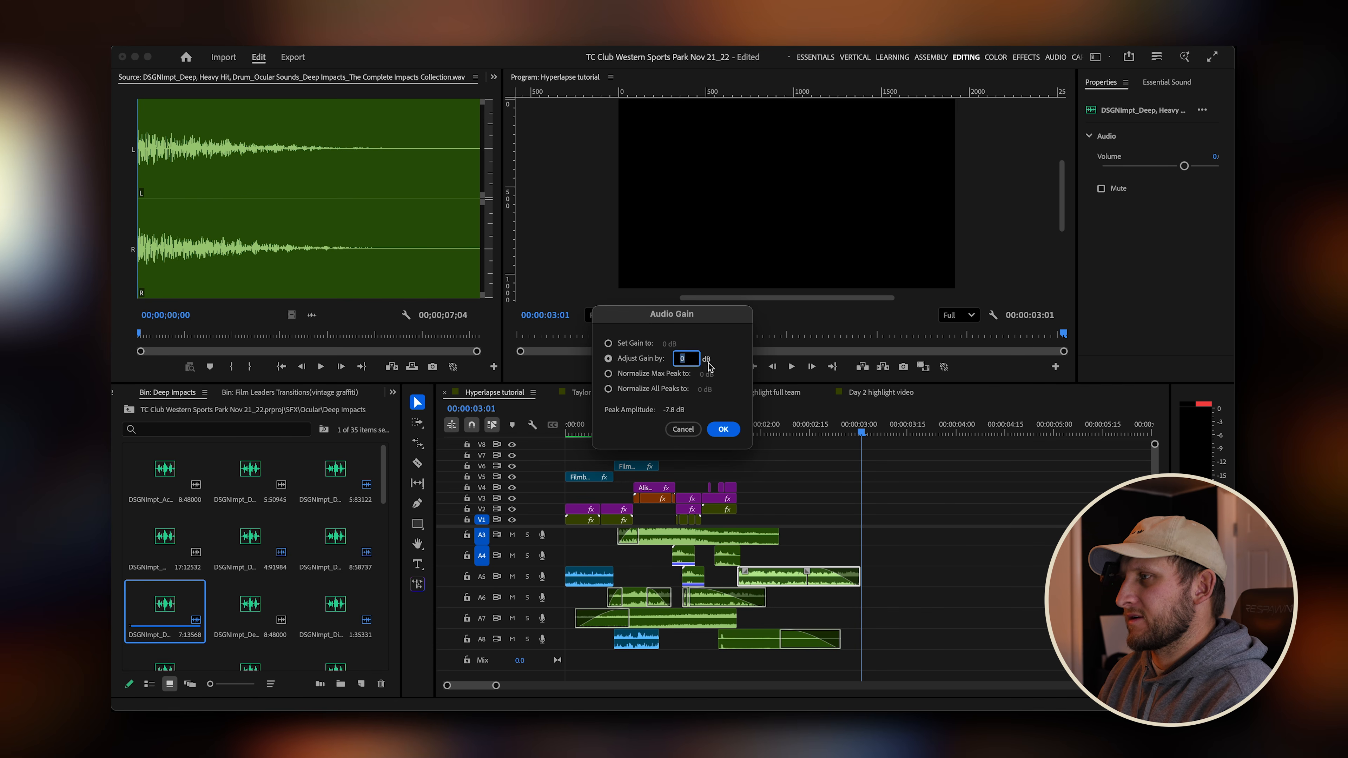
click(727, 435)
Zoom into the transition area and play back the impact hit.
drag(747, 428, 688, 434)
scroll(745, 510, up, 4)
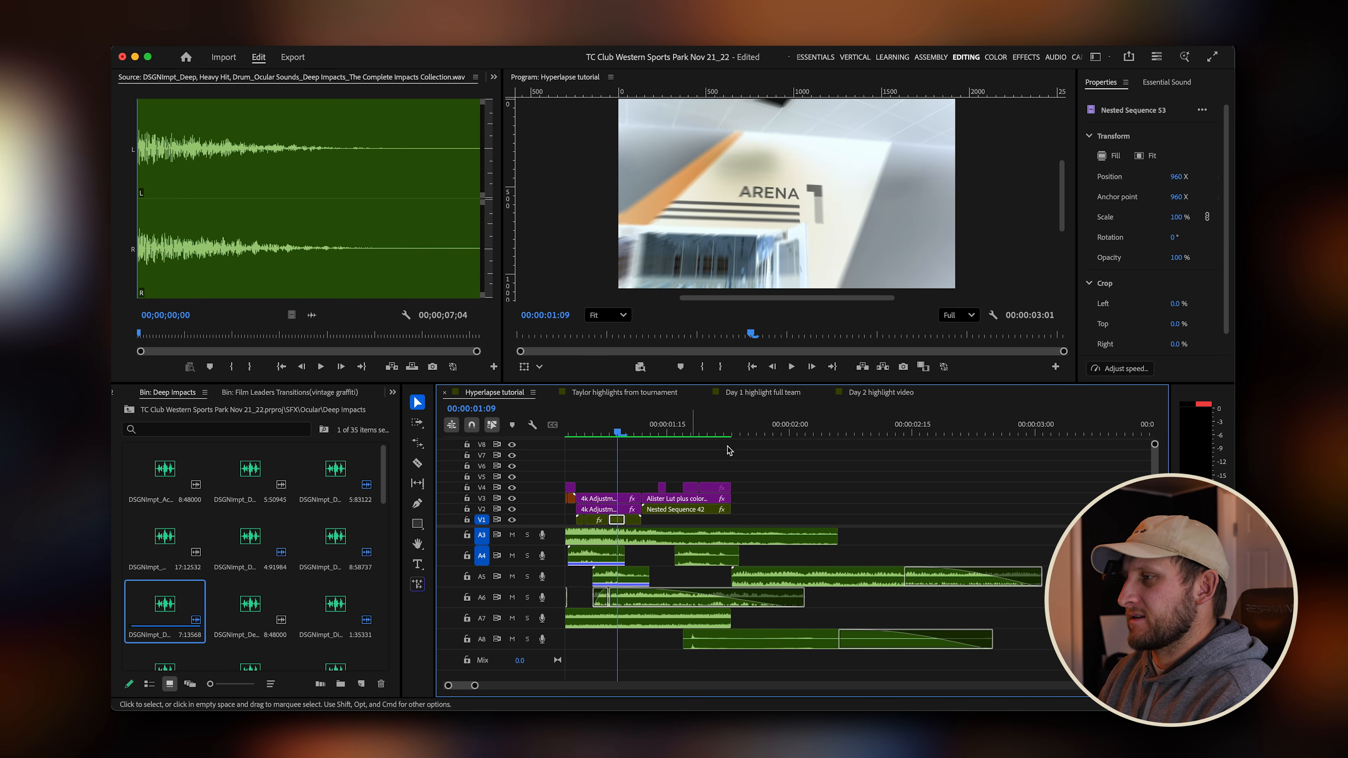
key(space)
key(space)
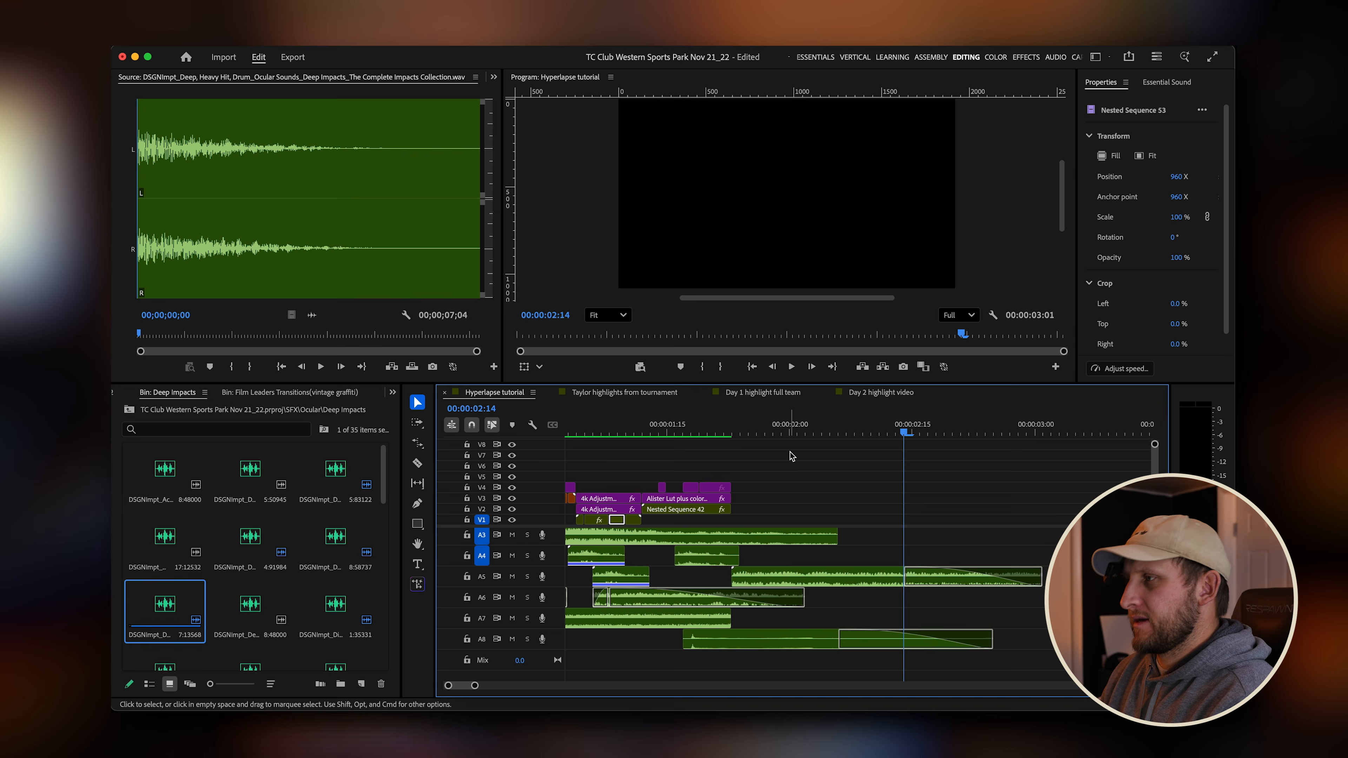
click(739, 433)
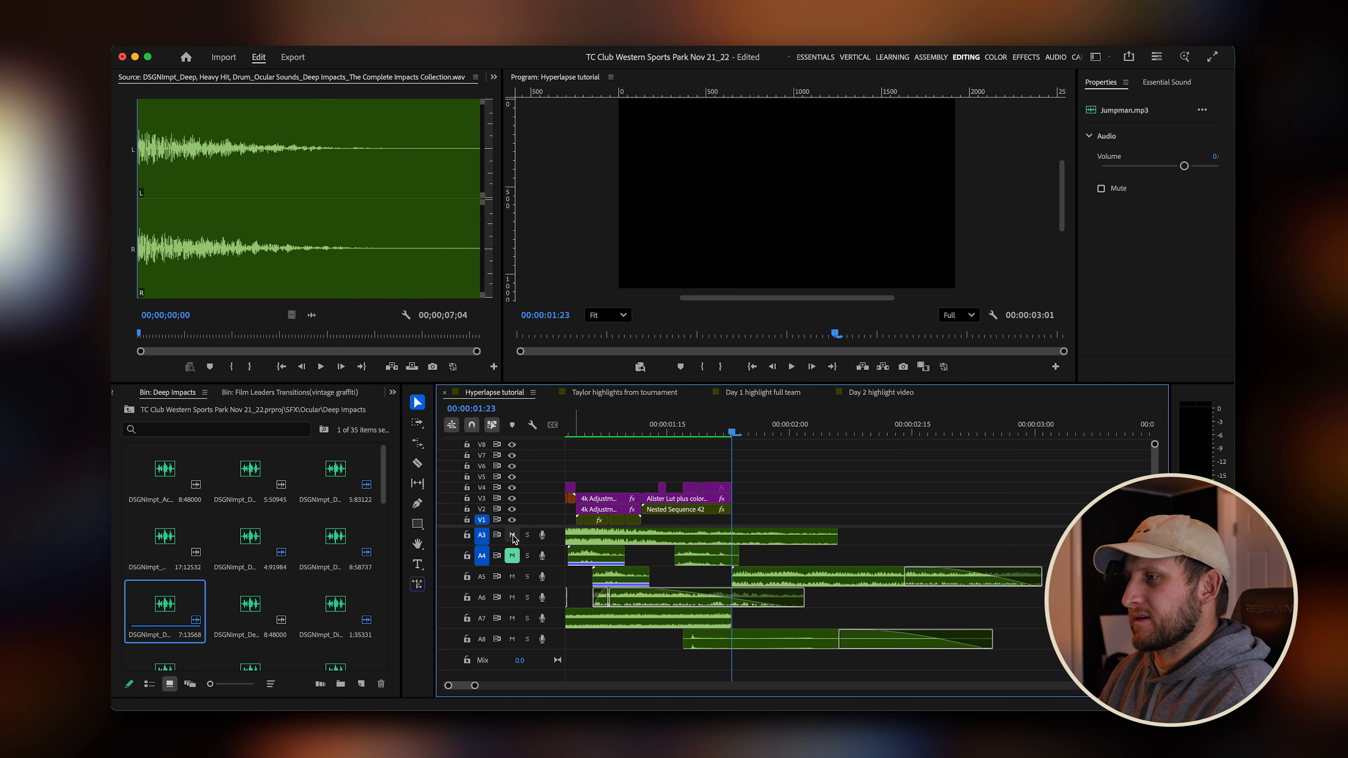
Mute the other audio tracks and play back the impact sound on its own.
click(513, 618)
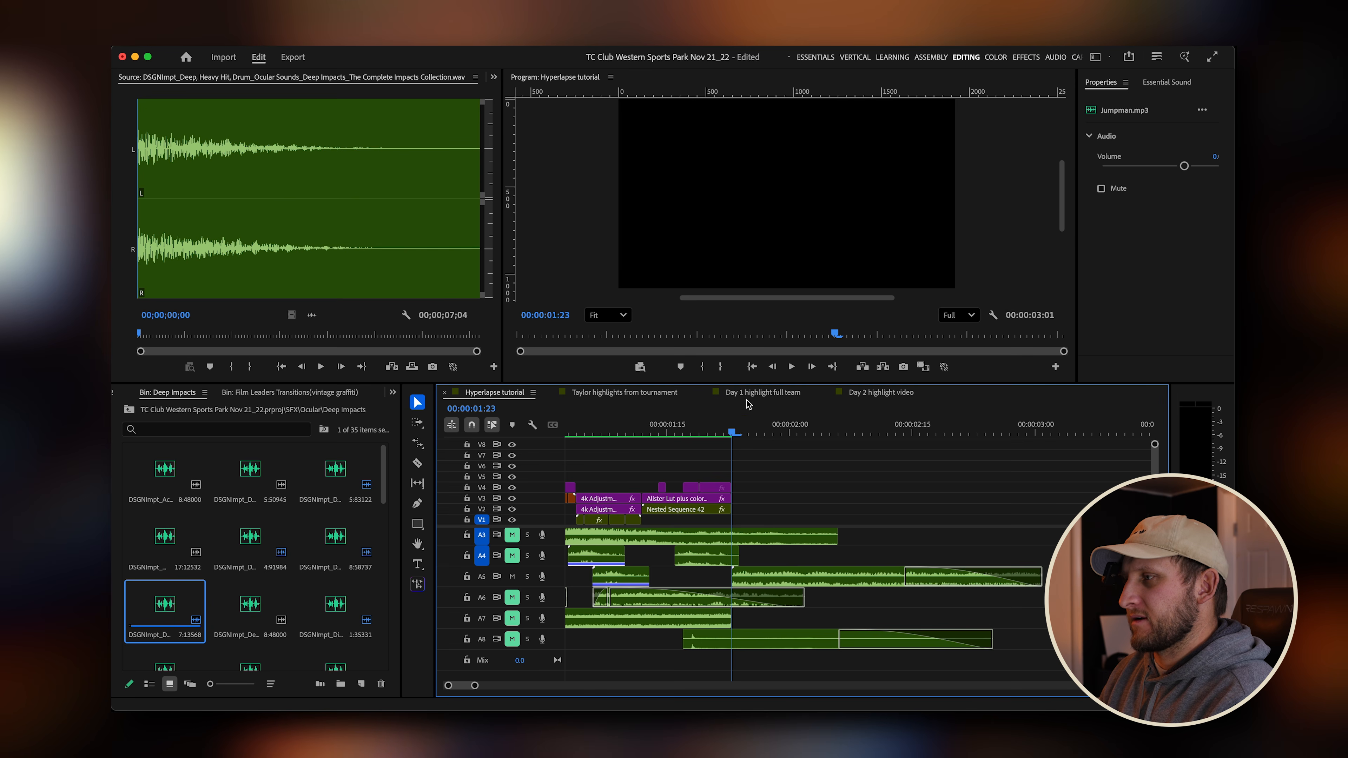
drag(733, 417, 676, 418)
key(space)
click(676, 418)
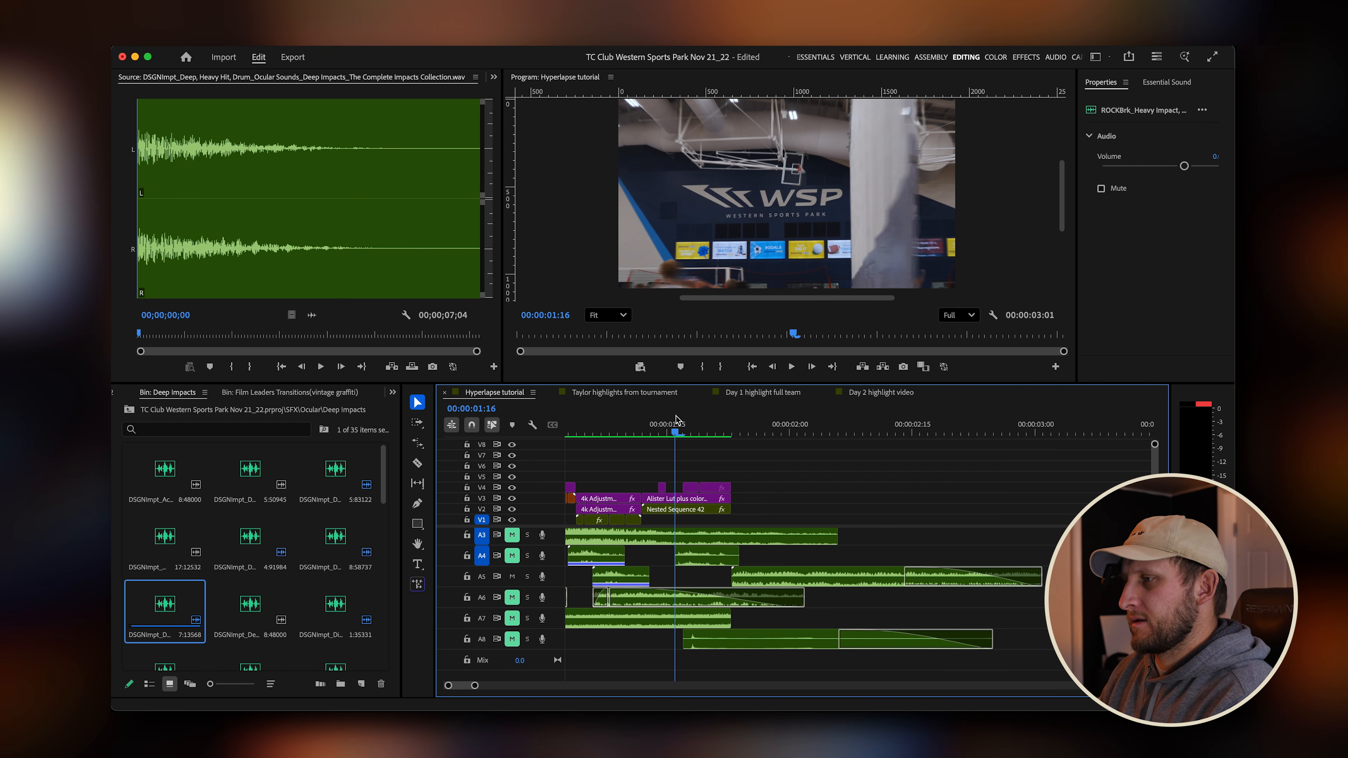
scroll(622, 556, up, 2)
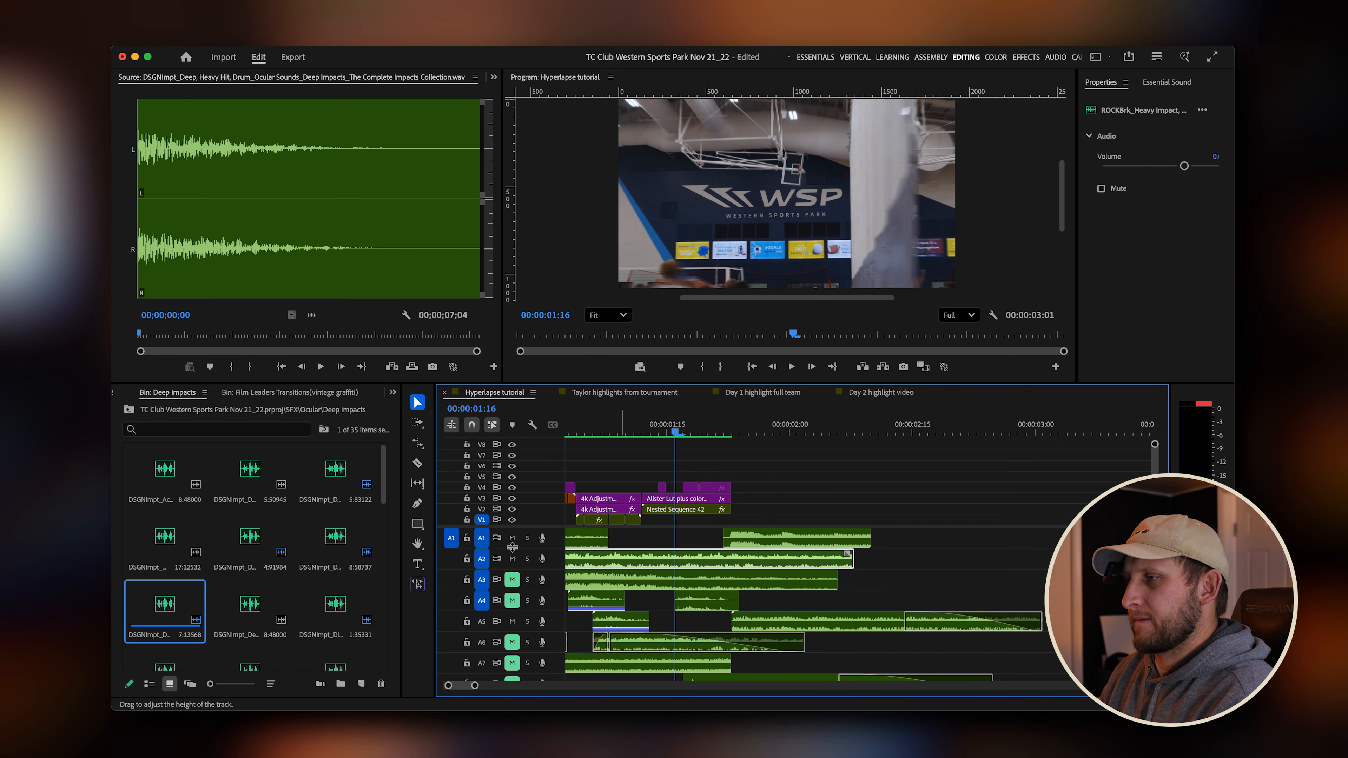
scroll(753, 579, down, 2)
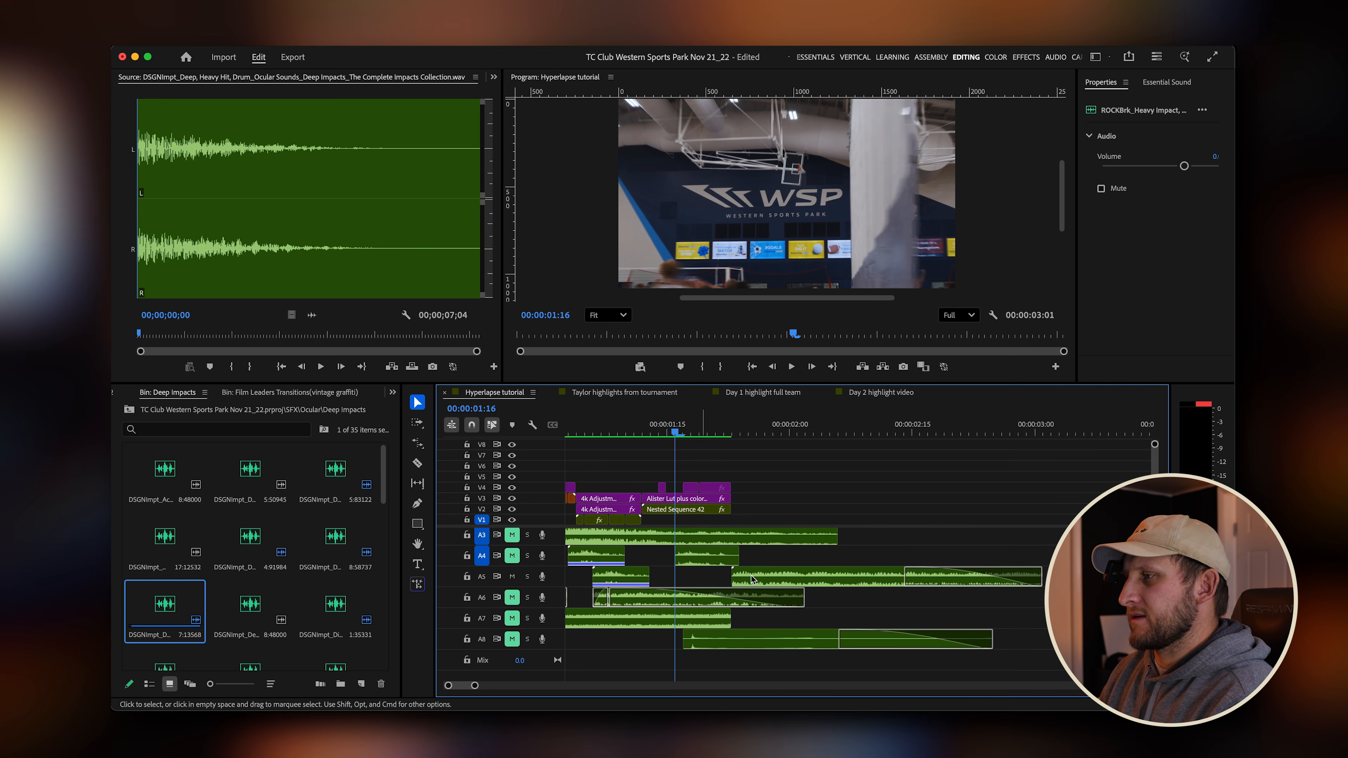
Scrub and replay the impact hit at the transition point several times to check its timing.
key(space)
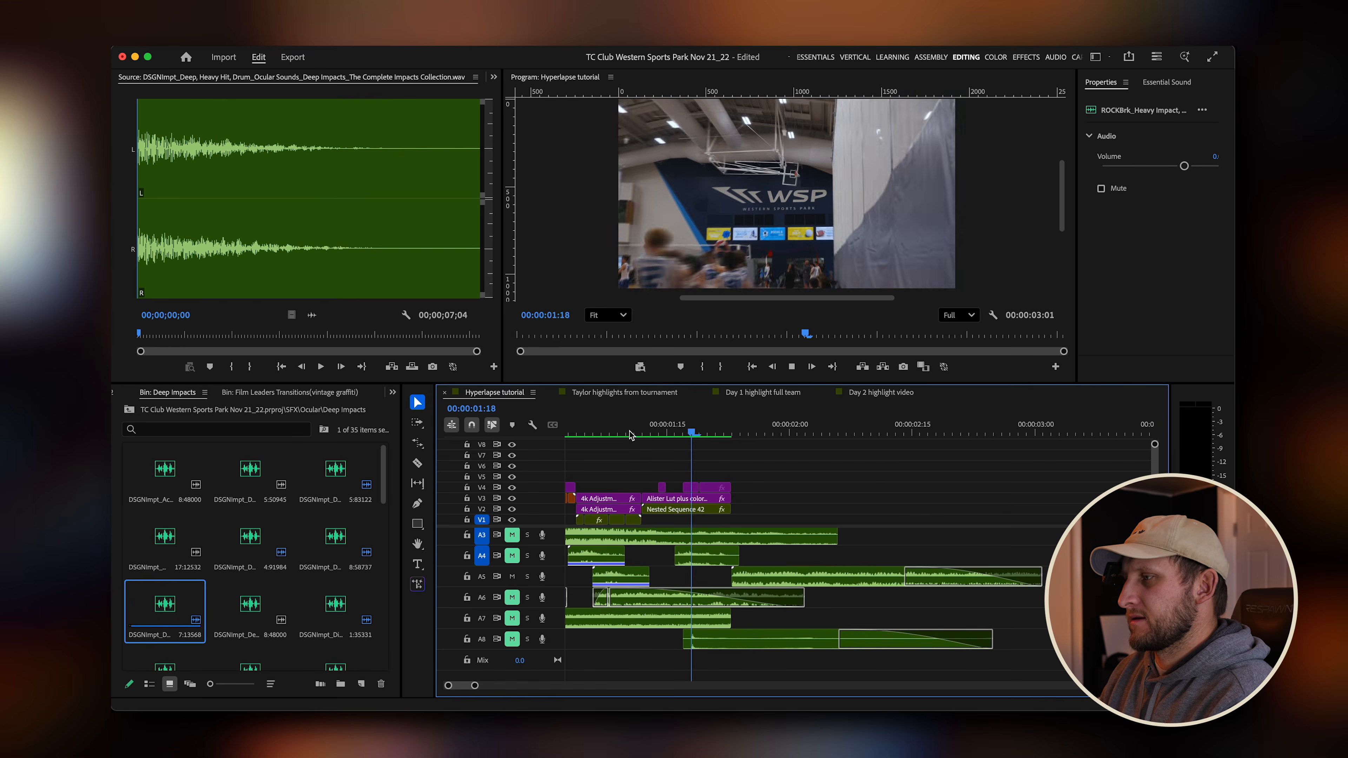
drag(726, 429, 684, 431)
key(space)
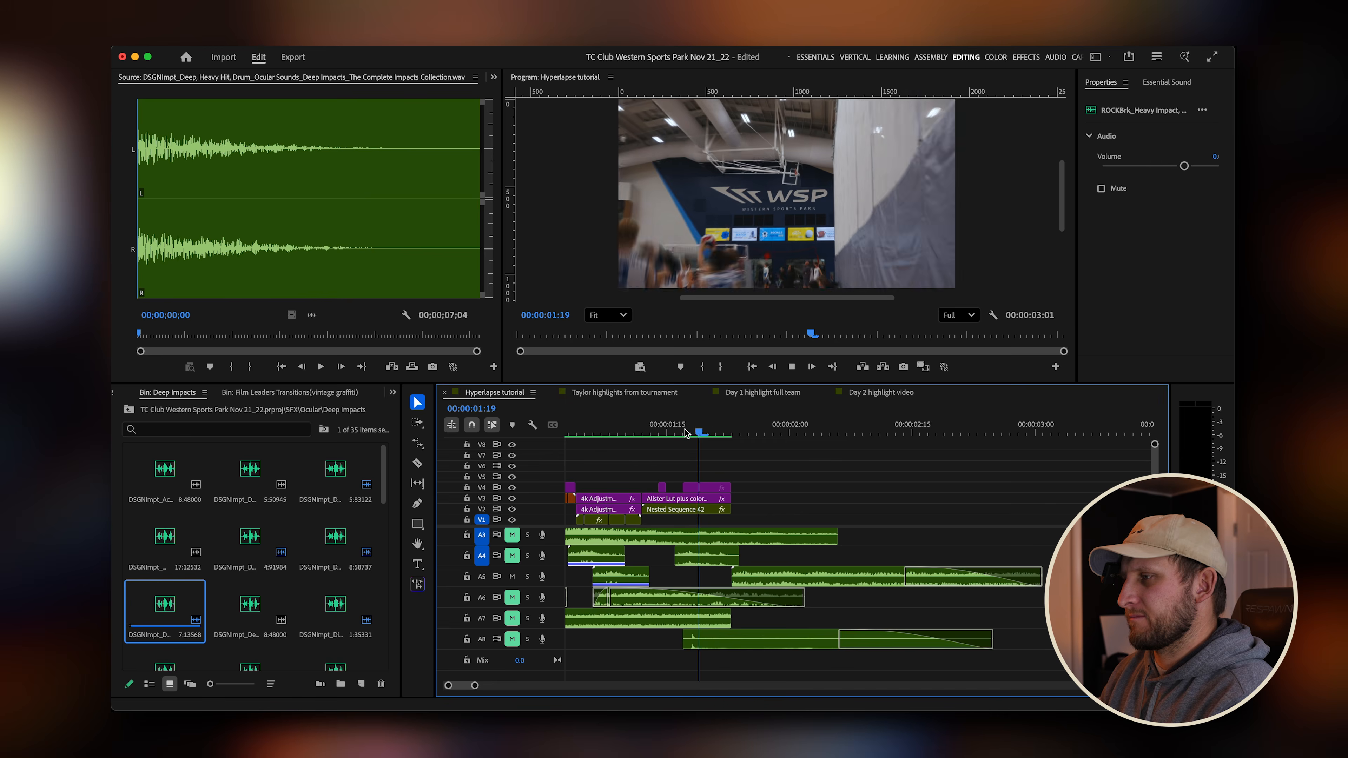
click(726, 430)
key(space)
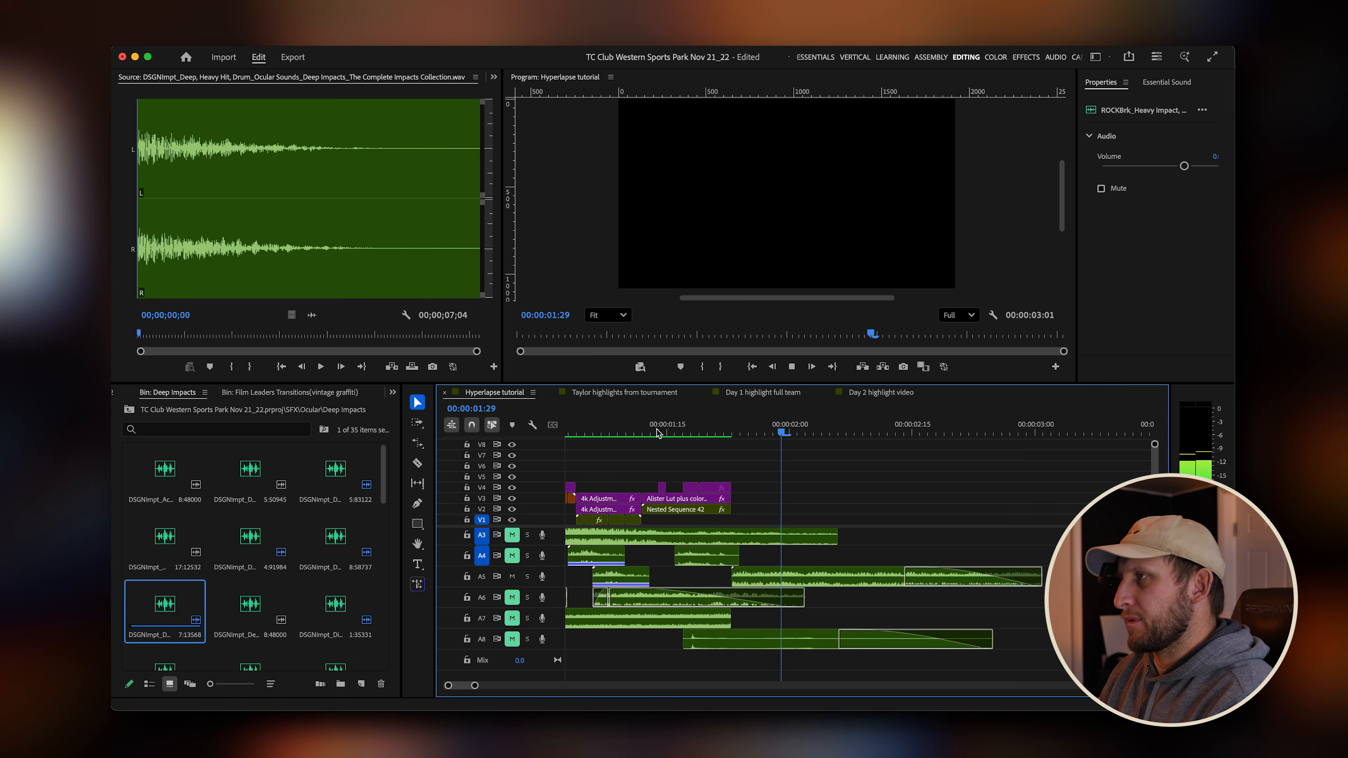
key(space)
click(735, 432)
key(space)
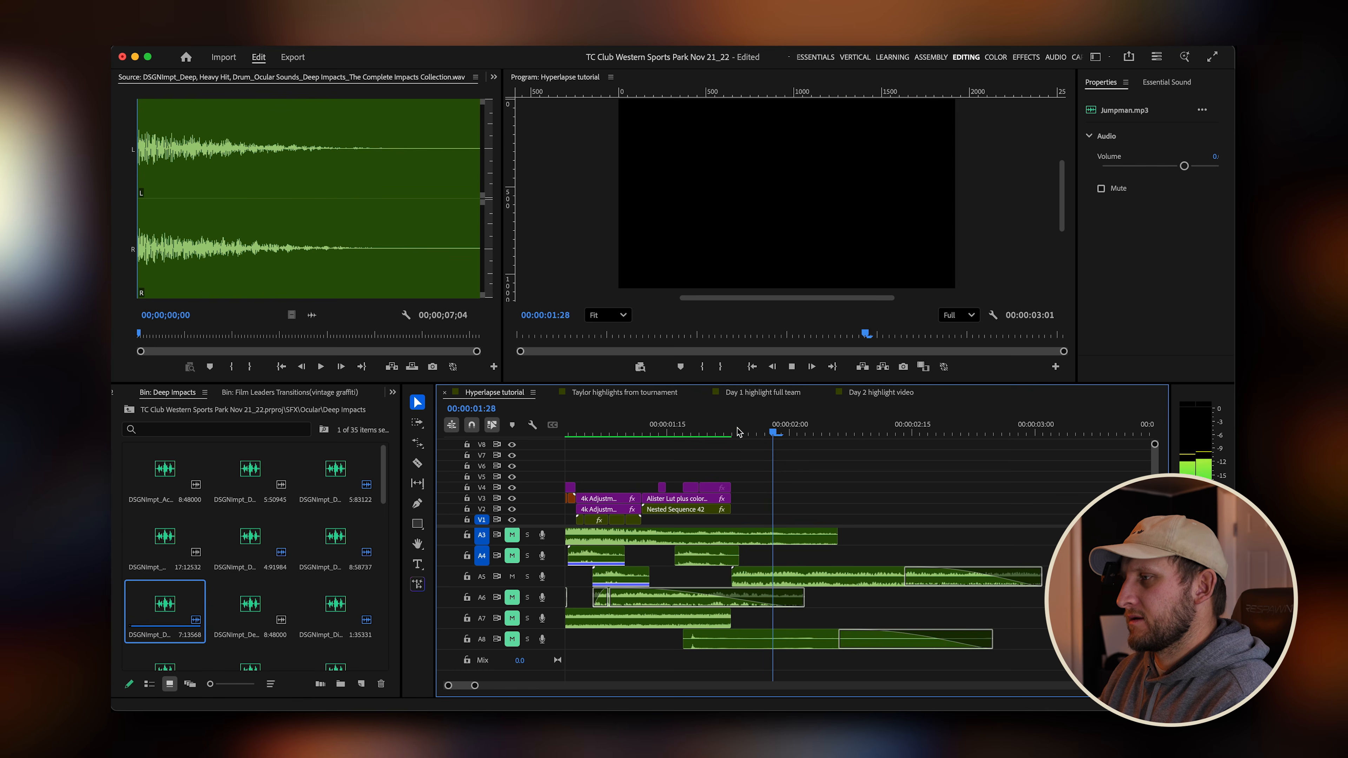
drag(742, 432, 716, 433)
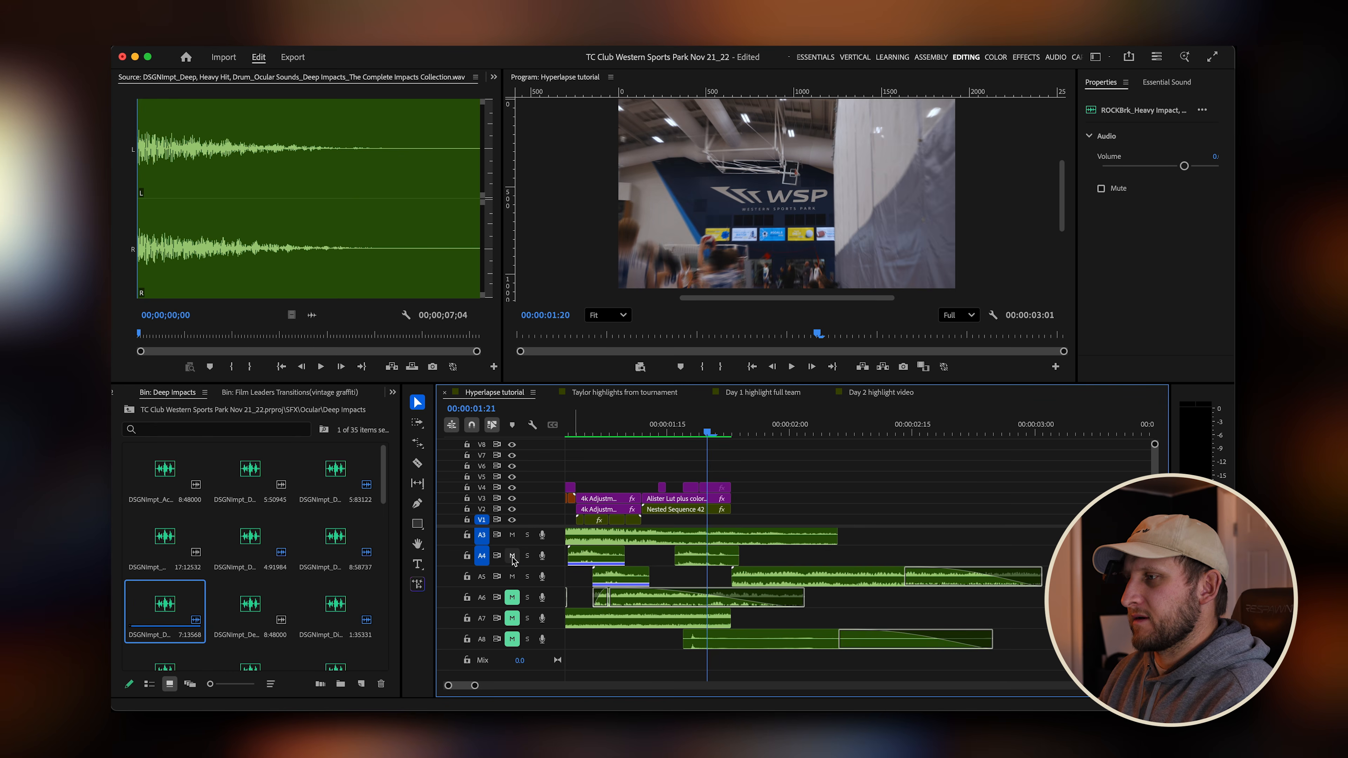
Unmute the other audio tracks so every sound layer plays again.
scroll(513, 562, up, 2)
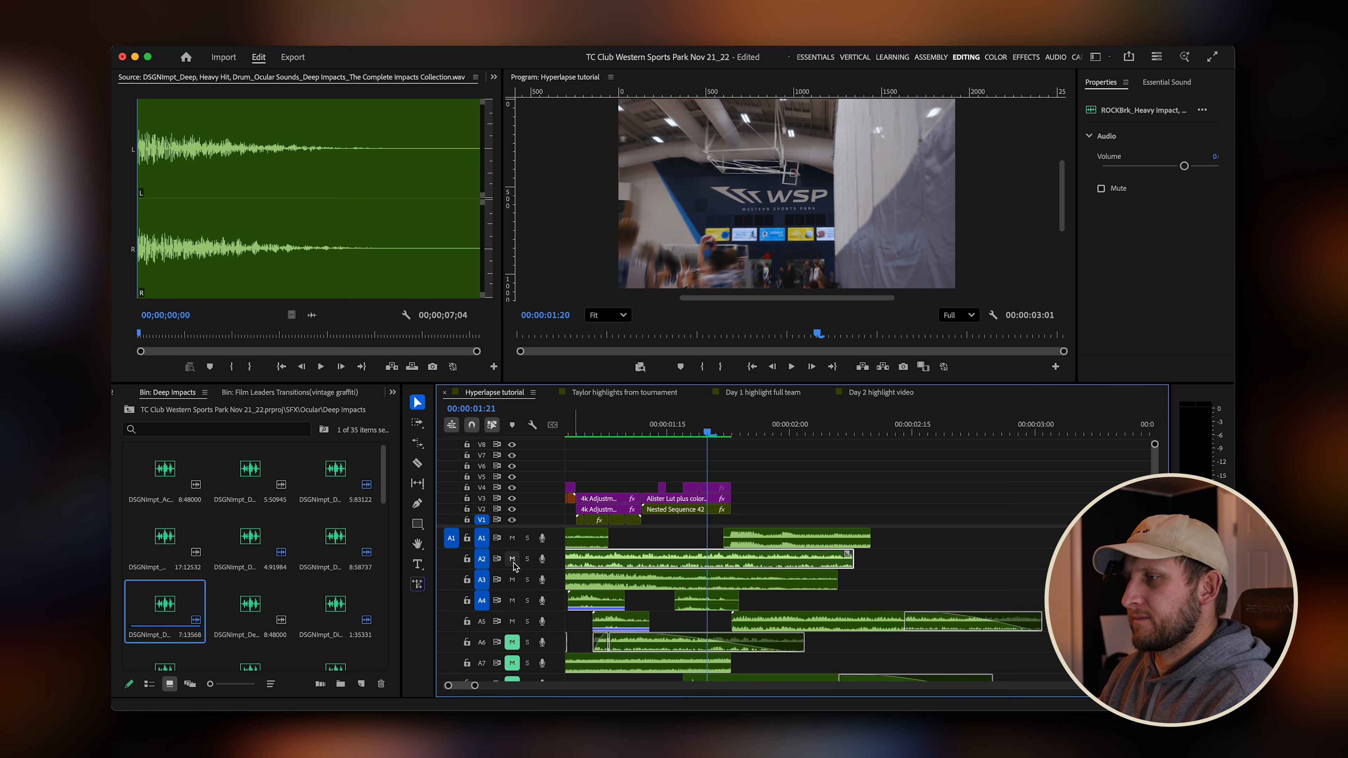
scroll(513, 566, down, 2)
click(514, 637)
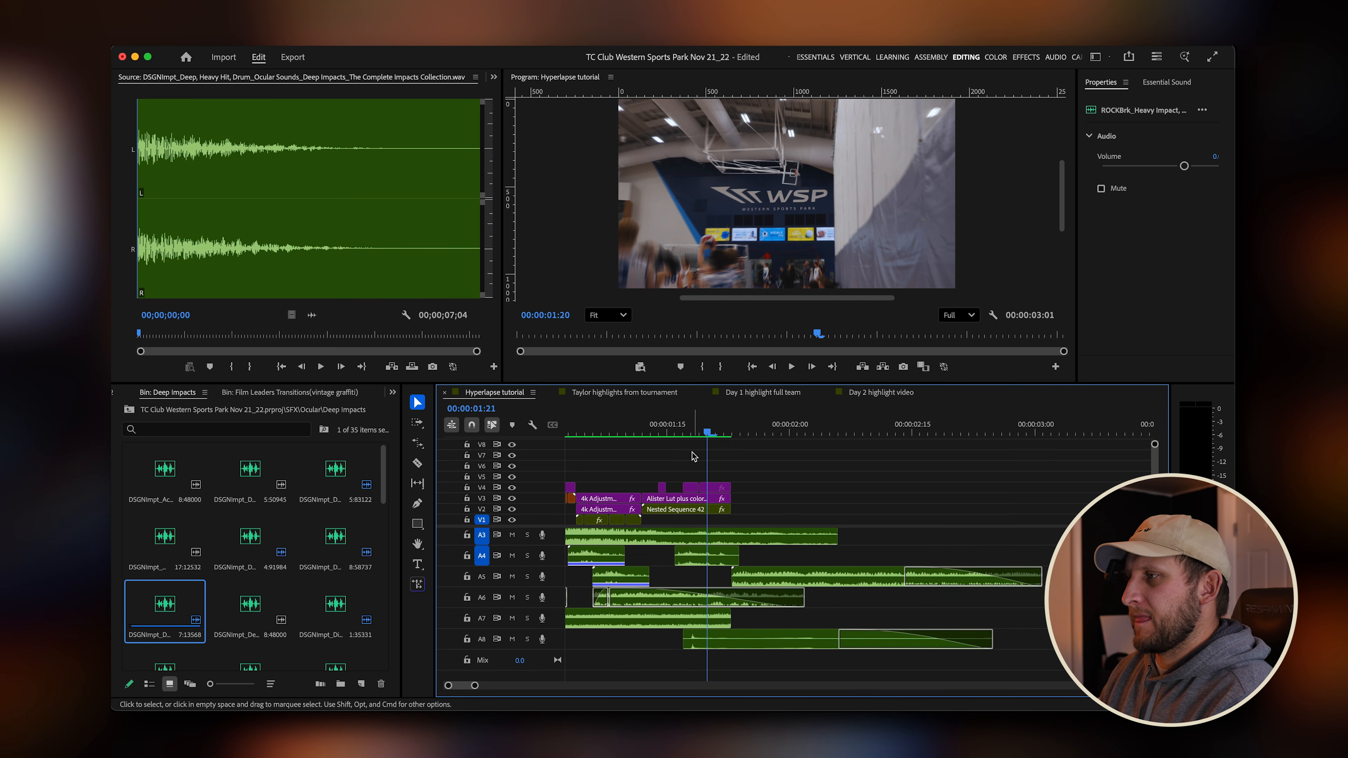
Play back the whole hyperlapse transition sequence from the beginning with all audio layers.
click(716, 433)
key(minus)
scroll(721, 650, up, 2)
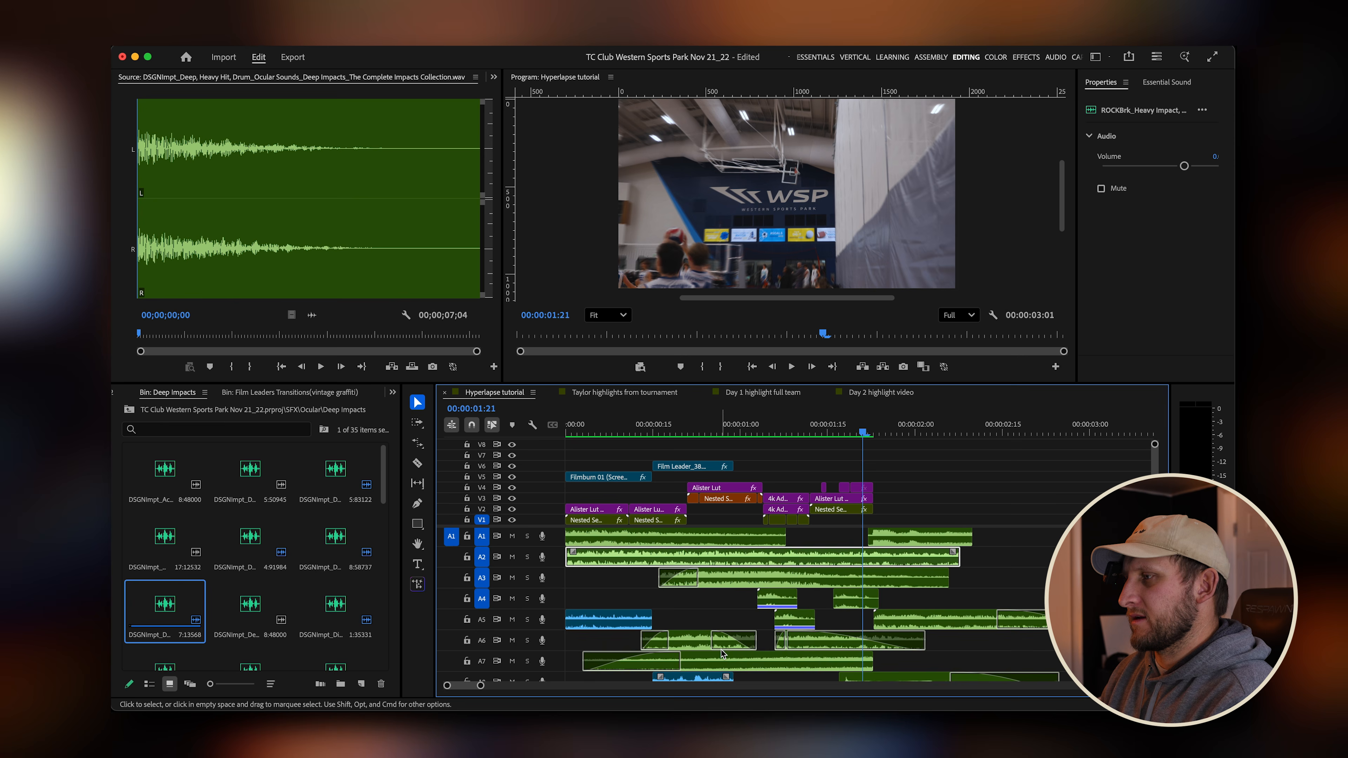
drag(1155, 654, 1155, 678)
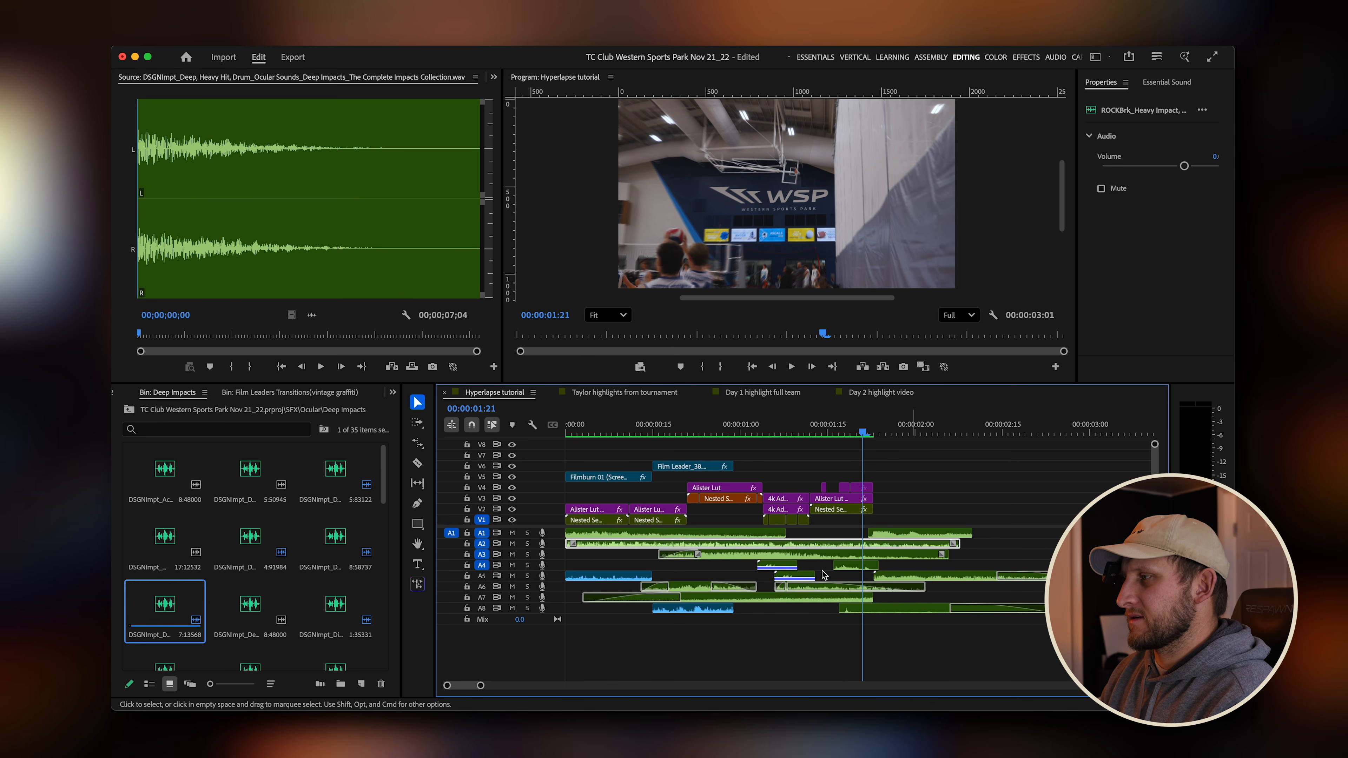
click(829, 626)
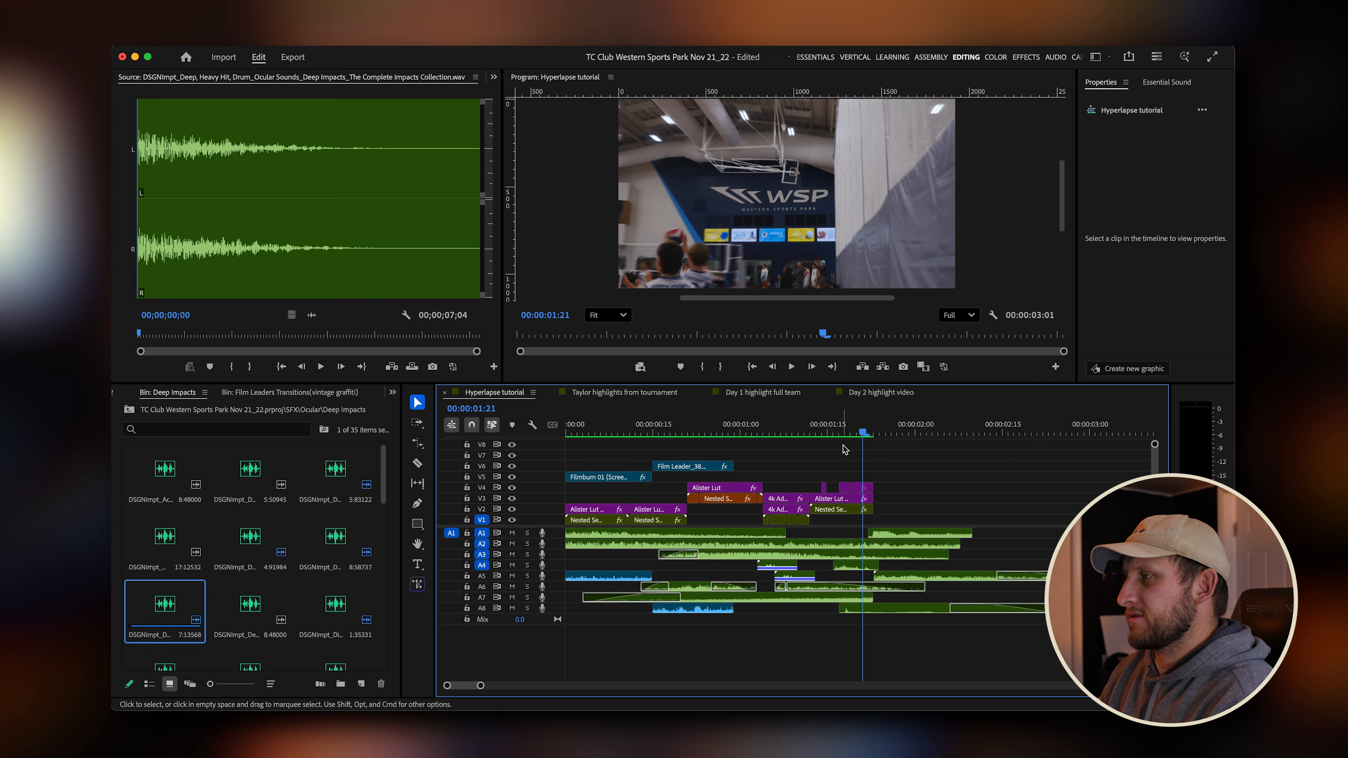
drag(864, 433, 527, 449)
key(space)
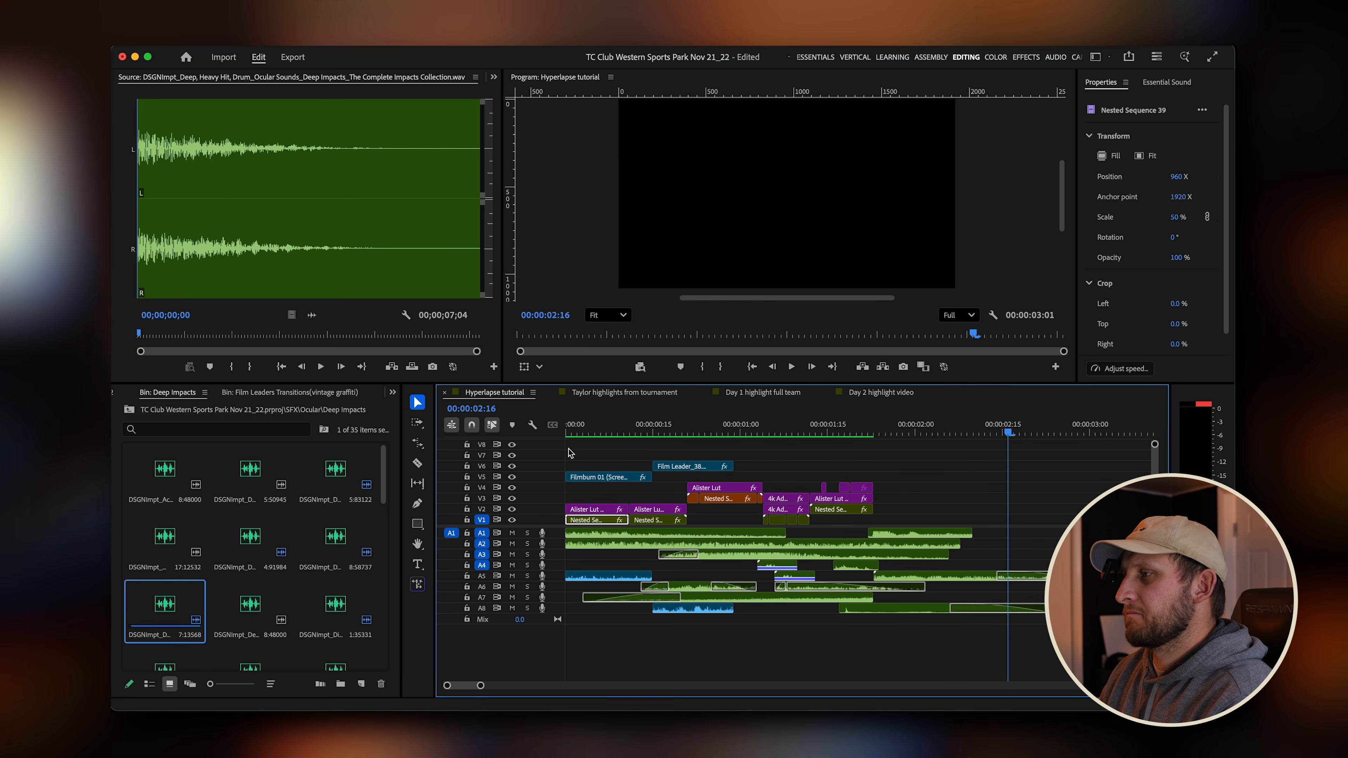
key(Home)
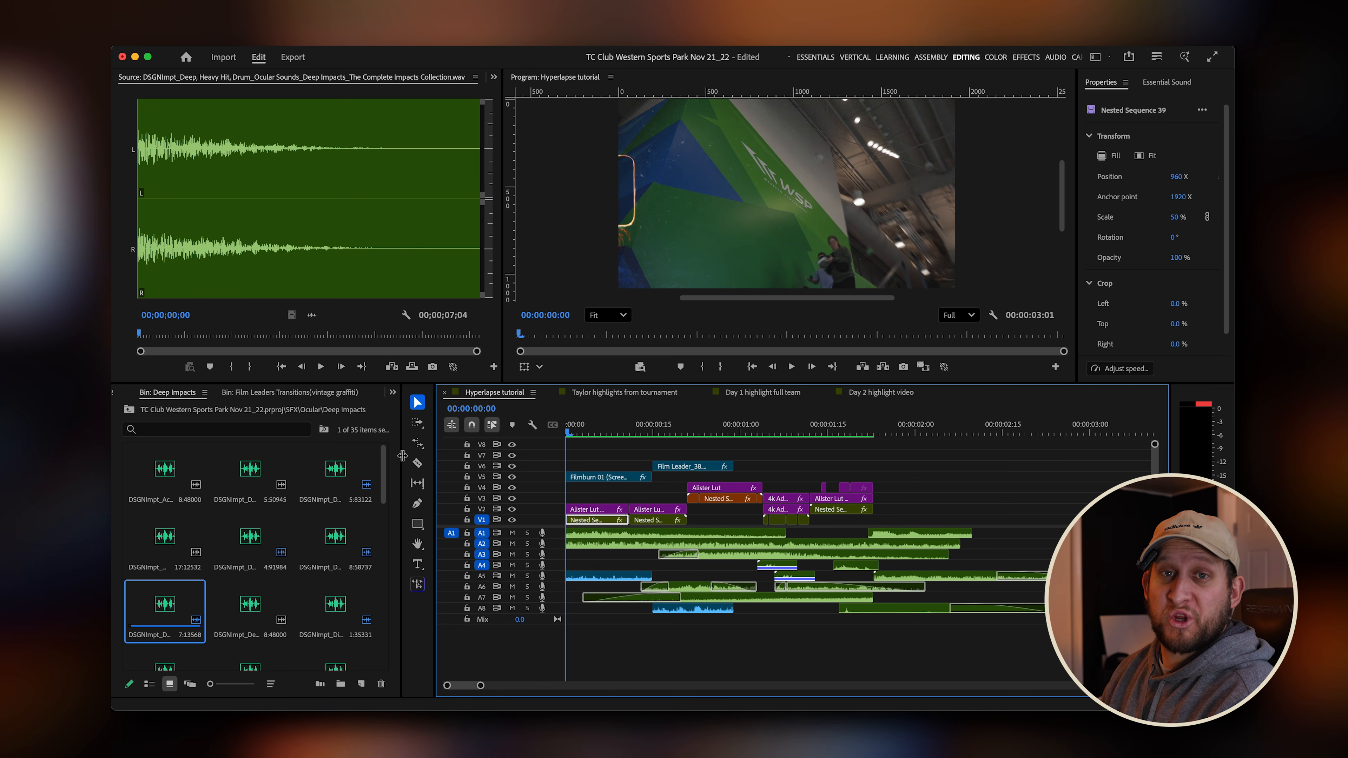
key(space)
key(space)
drag(704, 424, 501, 432)
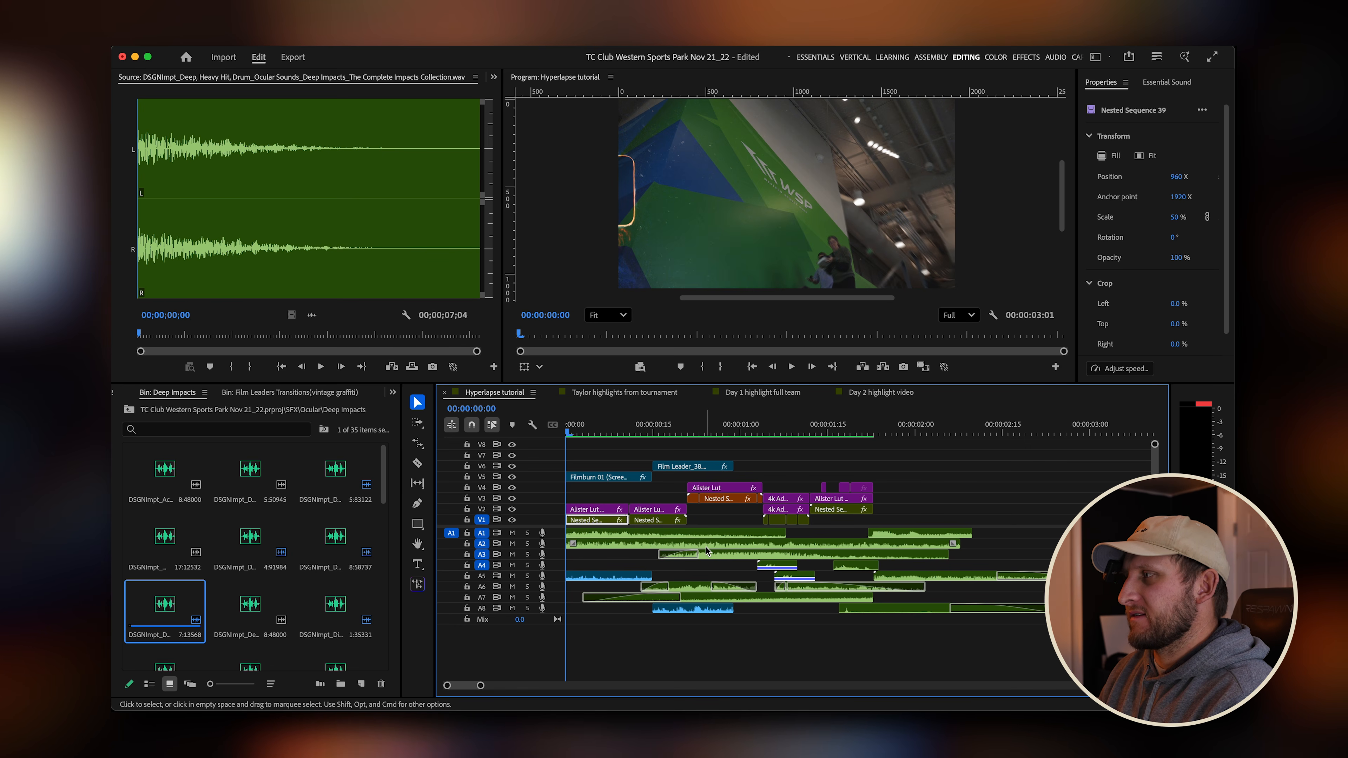
click(695, 432)
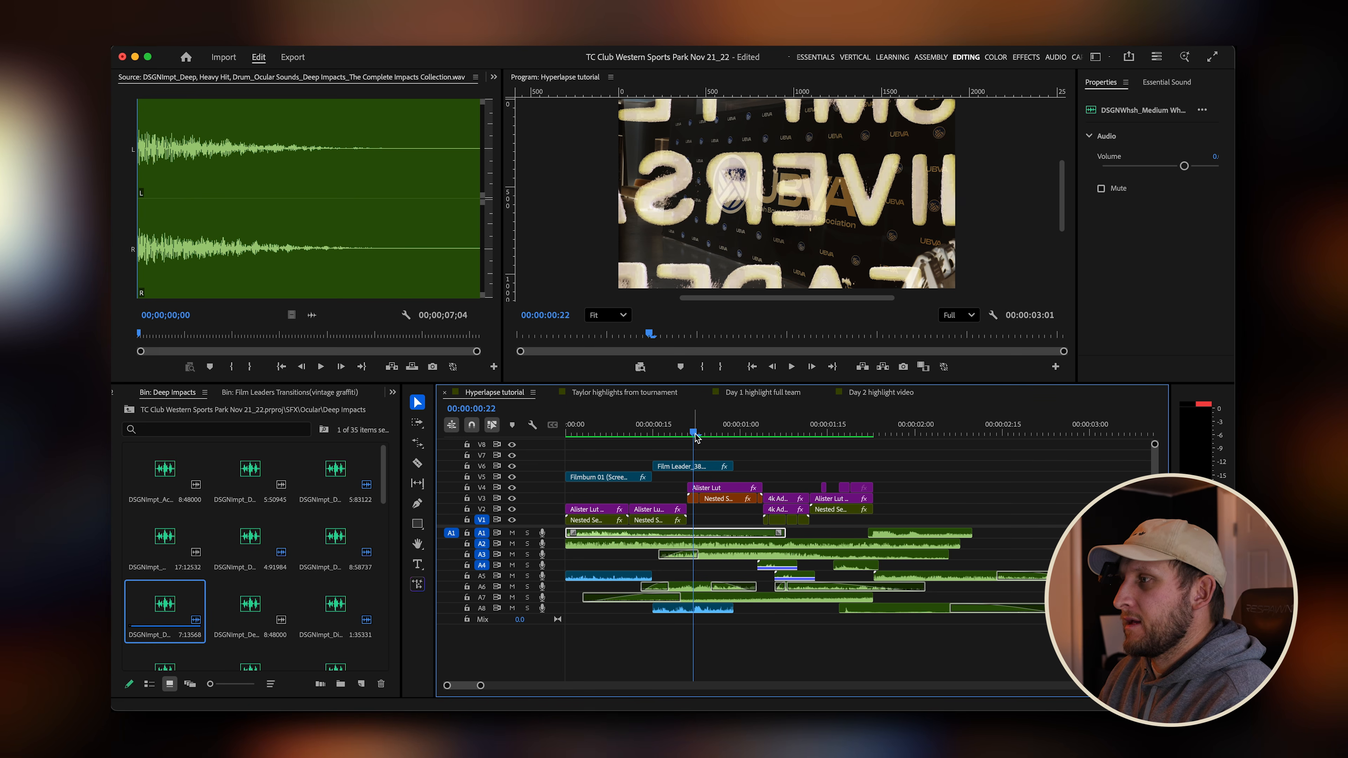
drag(694, 434, 497, 465)
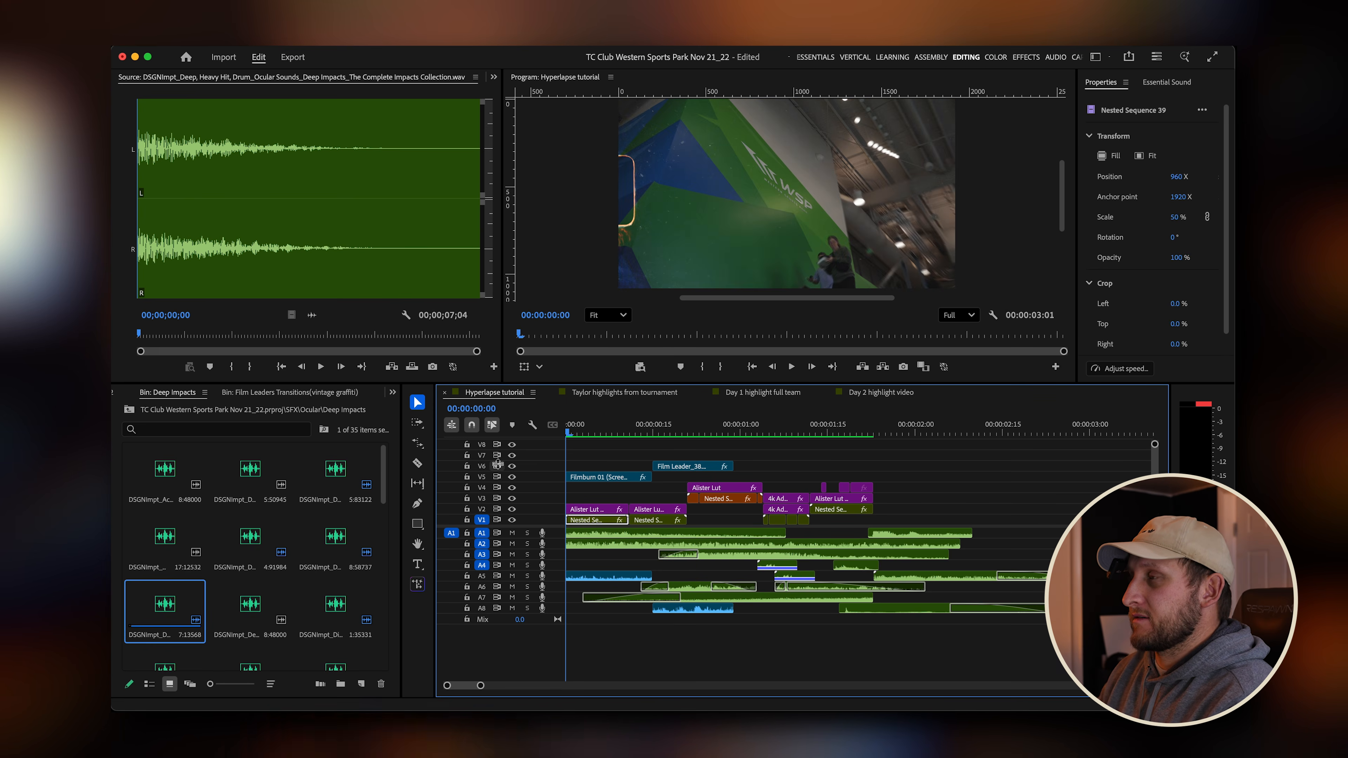
key(space)
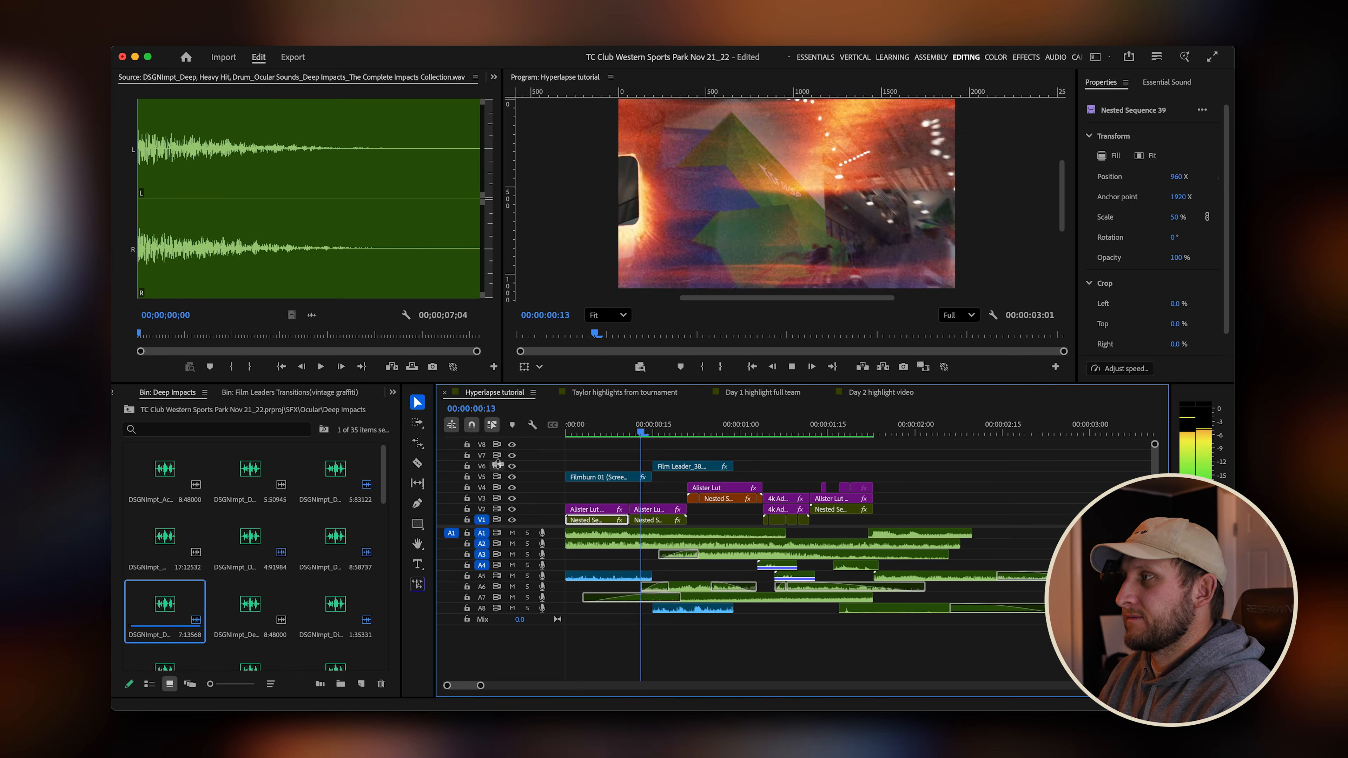